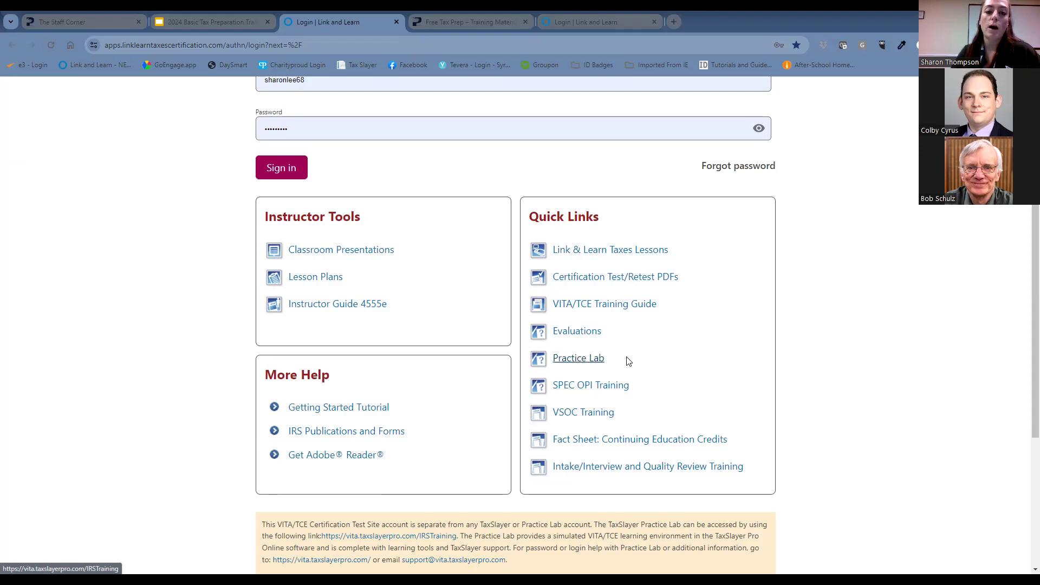
Open the Practice Lab from the Quick Links on the VITA/TCE Central login page.
{"action": "scroll", "coordinate": [824, 332], "scroll_direction": "up", "scroll_amount": 1}
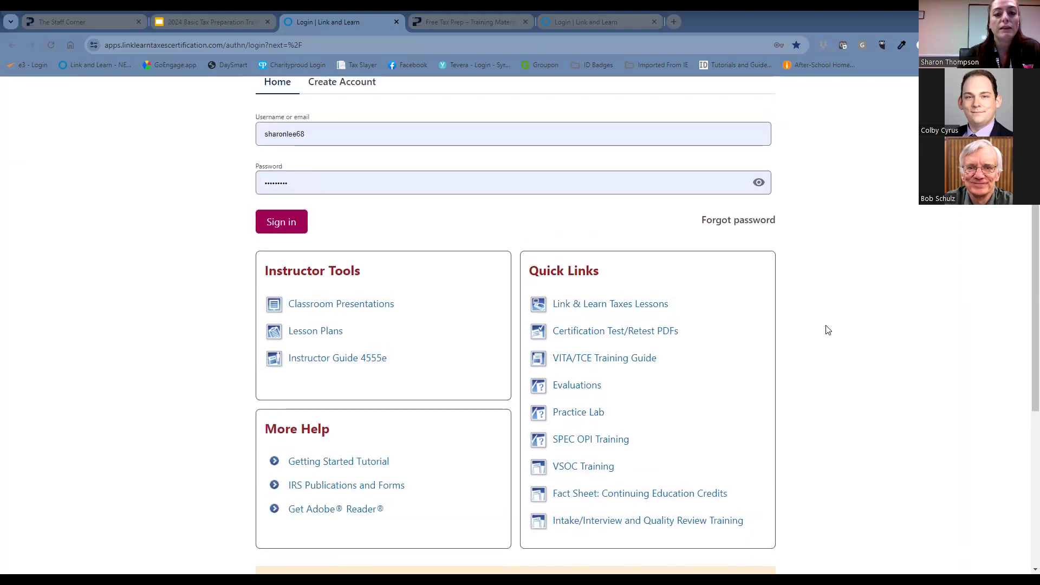
{"action": "scroll", "coordinate": [827, 333], "scroll_direction": "down", "scroll_amount": 1}
{"action": "scroll", "coordinate": [827, 336], "scroll_direction": "up", "scroll_amount": 3}
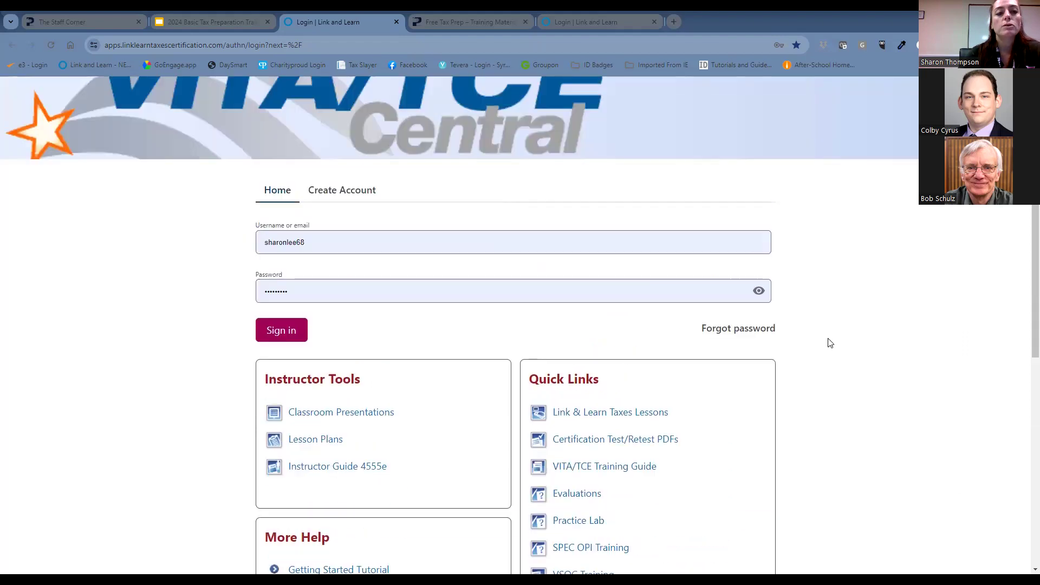
{"action": "left_click", "coordinate": [284, 332]}
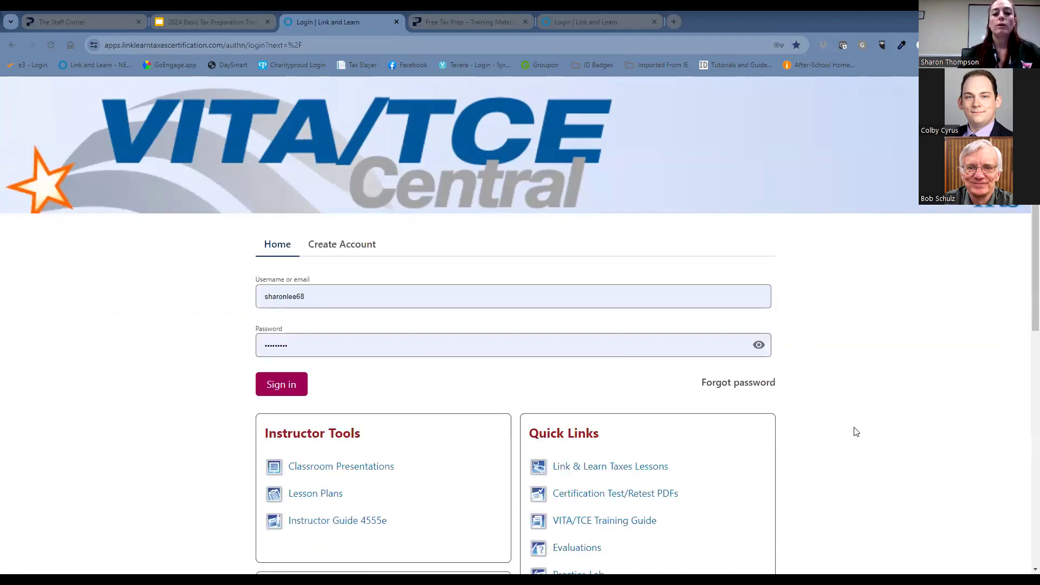
{"action": "scroll", "coordinate": [861, 430], "scroll_direction": "down", "scroll_amount": 3}
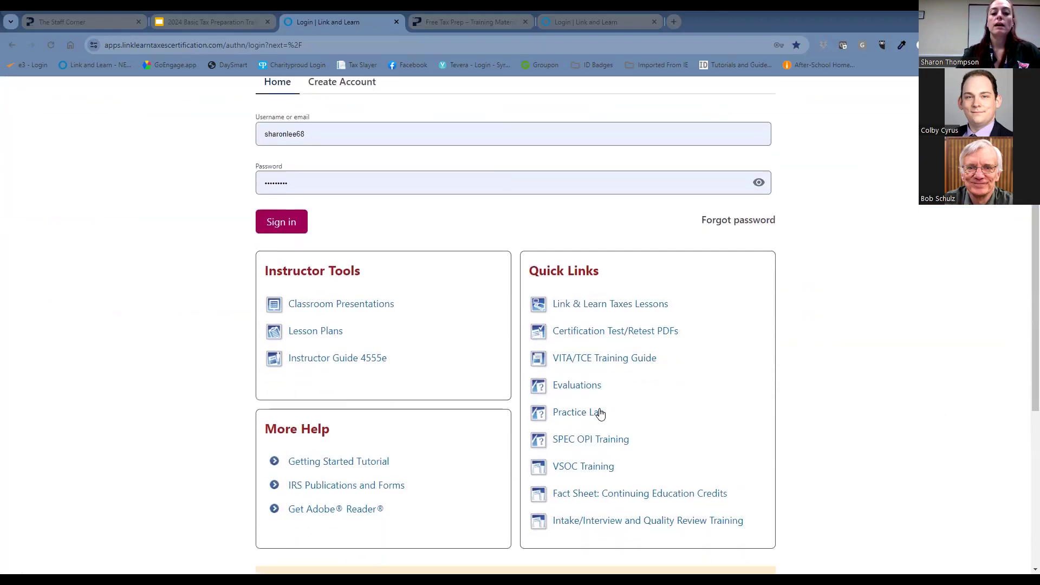
{"action": "left_click", "coordinate": [596, 415]}
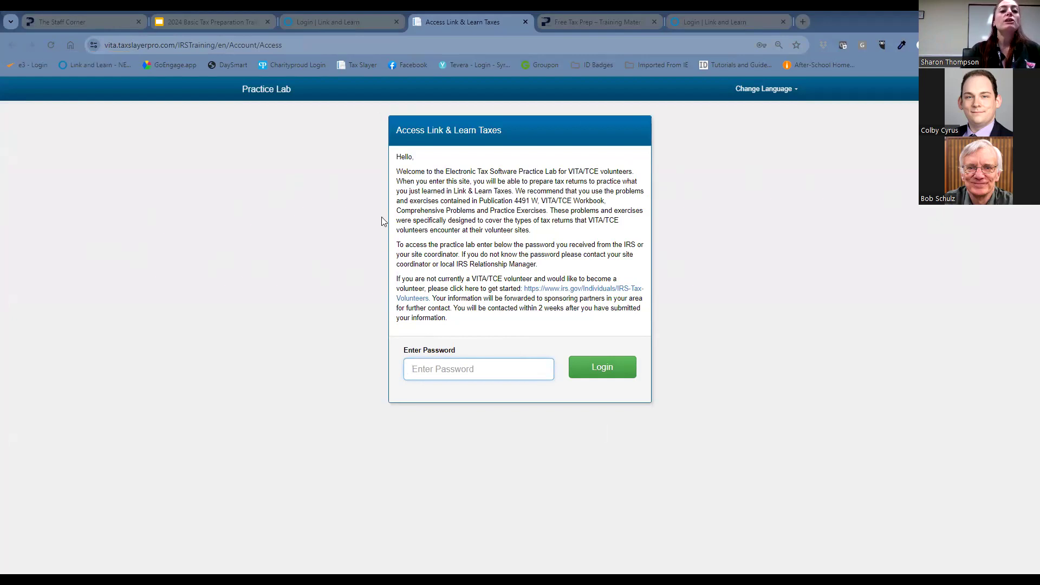
Enter the Practice Lab access password, log in, and decline the browser's offer to update the saved password.
{"action": "left_click", "coordinate": [530, 364]}
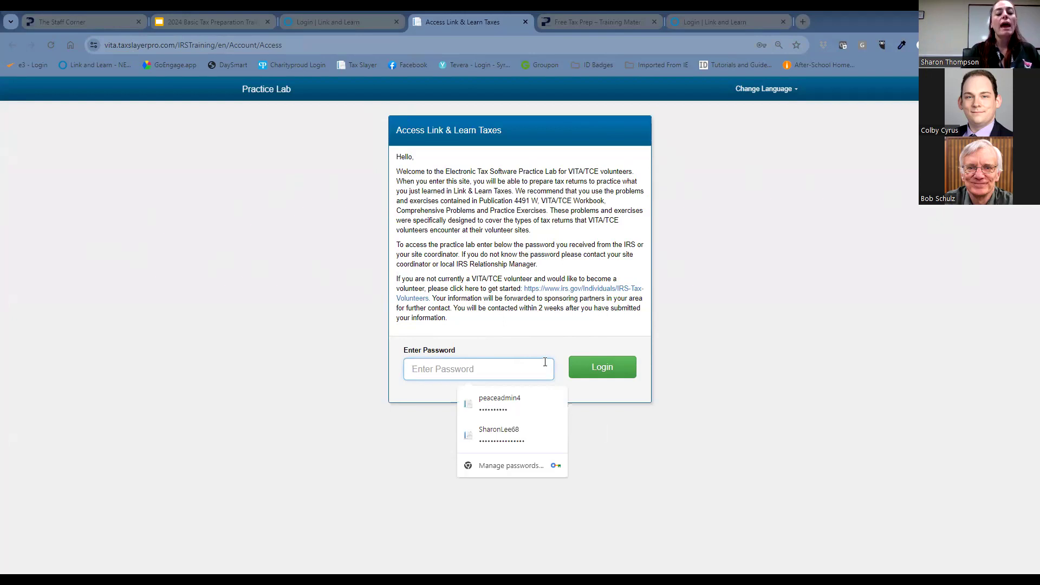
{"action": "type", "text": "•••••"}
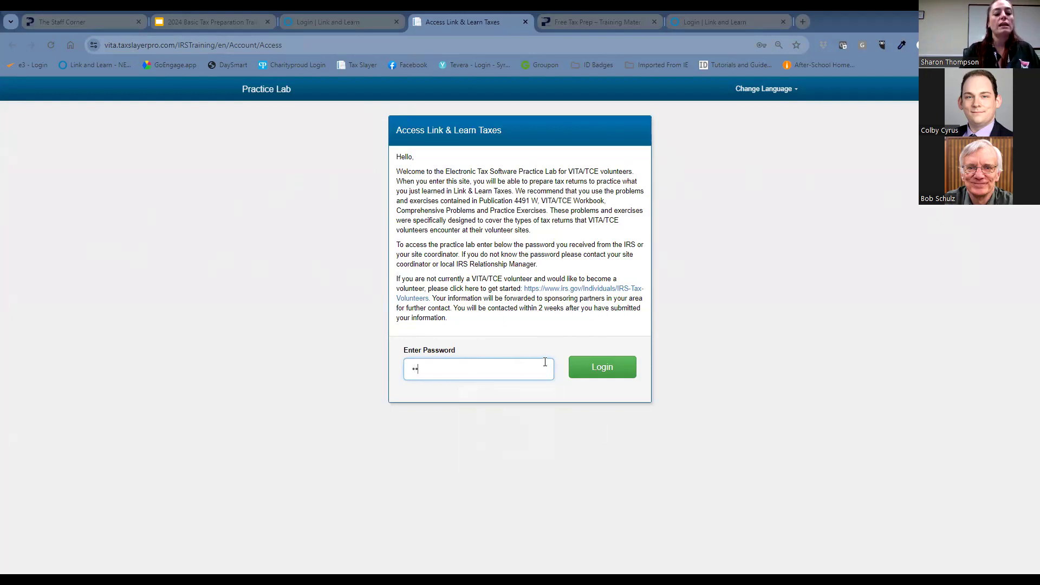
{"action": "type", "text": "•••"}
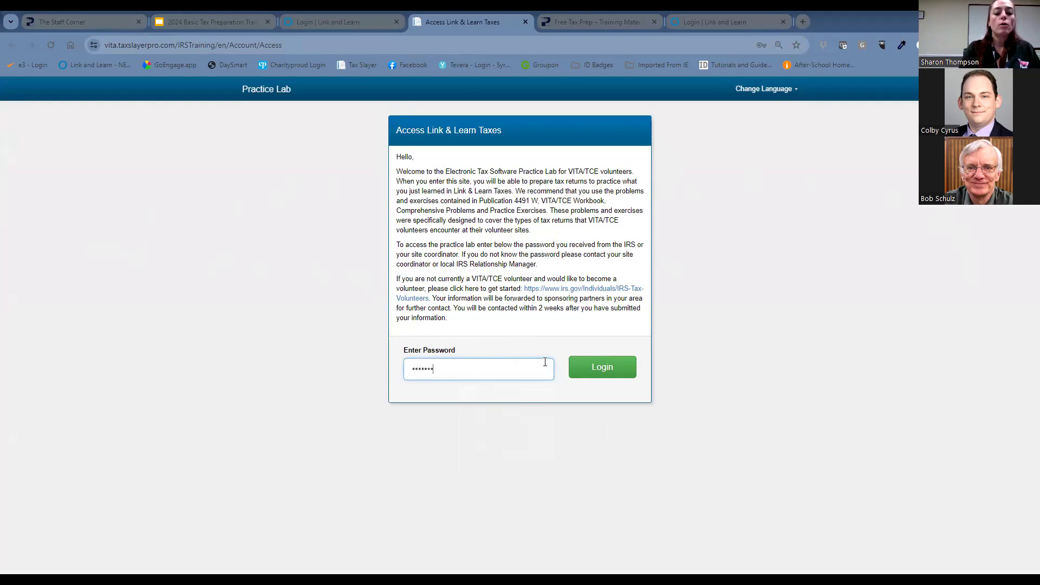
{"action": "type", "text": "••"}
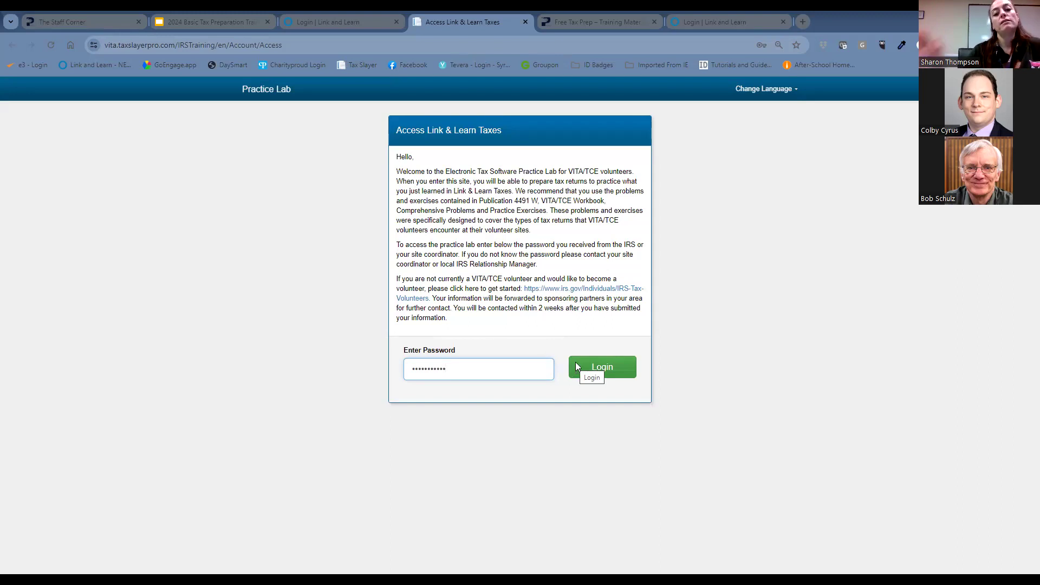
{"action": "left_click", "coordinate": [575, 367]}
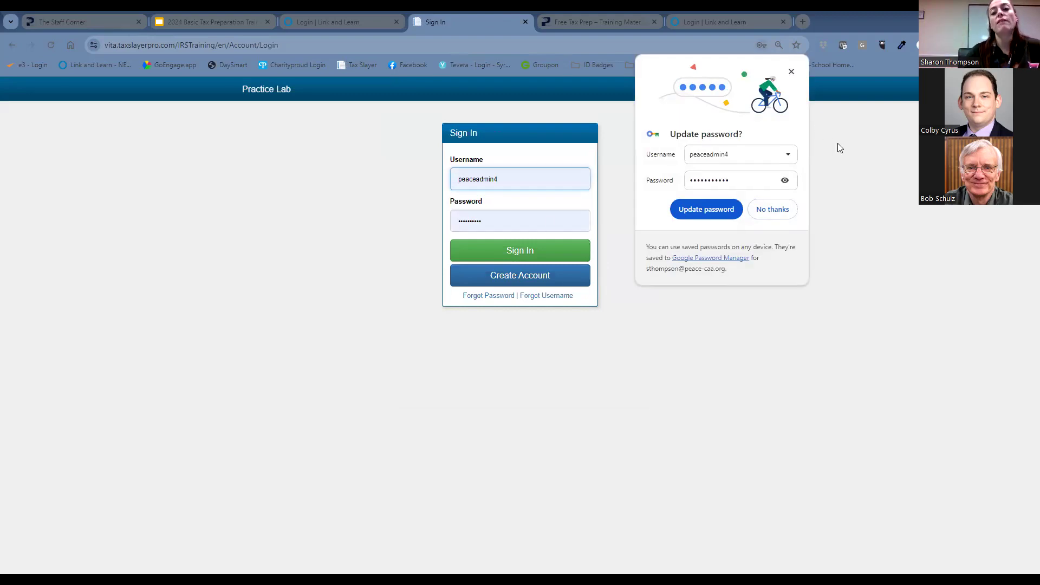
{"action": "left_click", "coordinate": [780, 216]}
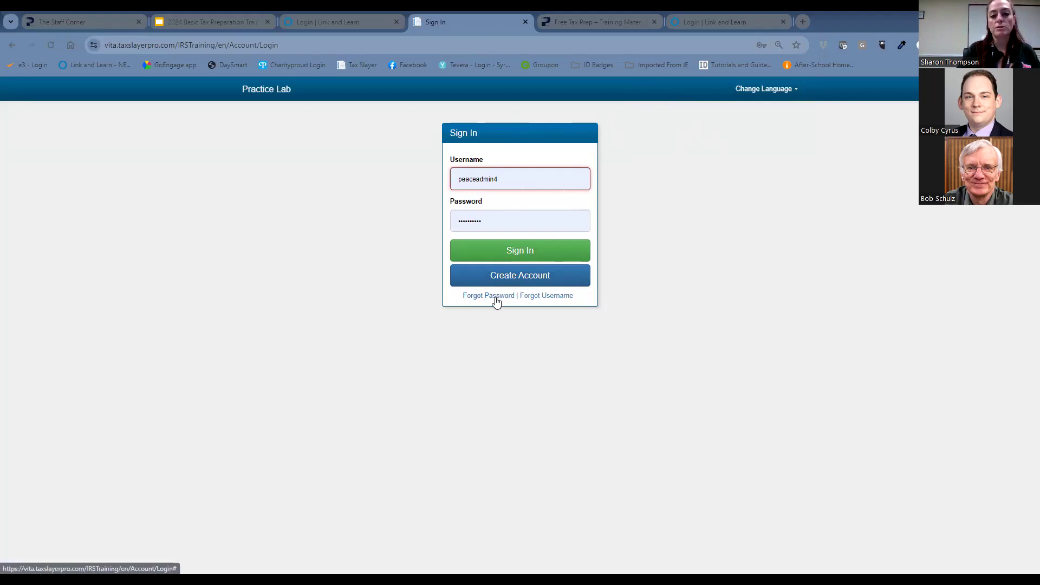
Open the new account form, choose VITA as the program type, and return to the Practice Lab sign-in page without submitting.
{"action": "left_click", "coordinate": [544, 279]}
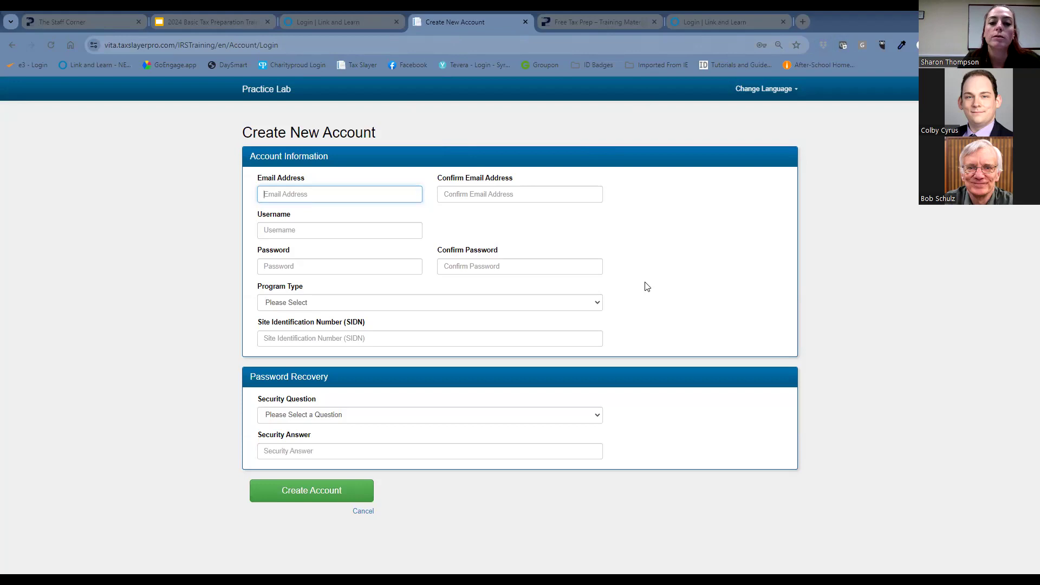
{"action": "left_click", "coordinate": [573, 303]}
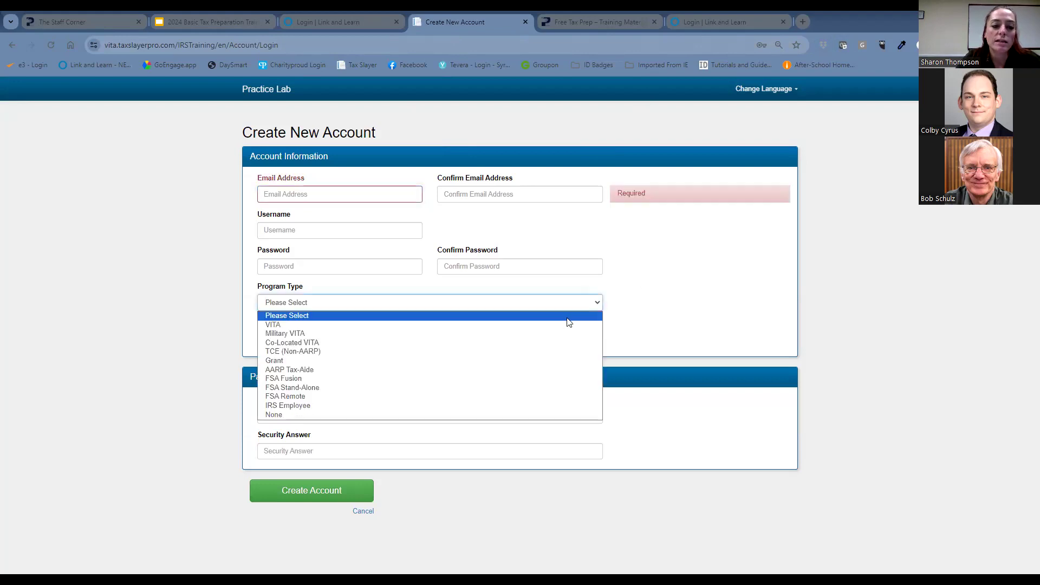
{"action": "left_click", "coordinate": [568, 325]}
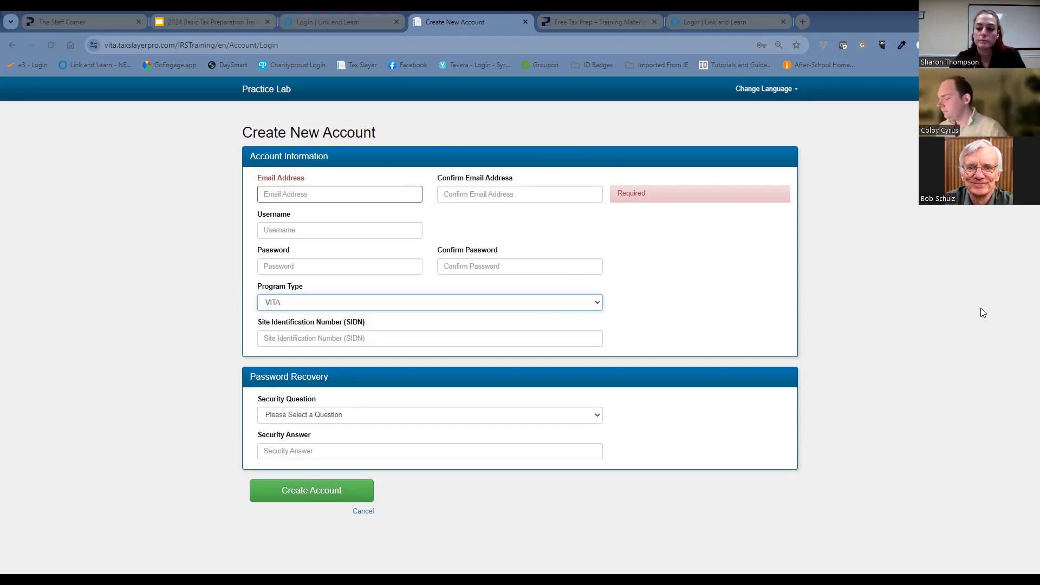
{"action": "left_click", "coordinate": [1014, 234]}
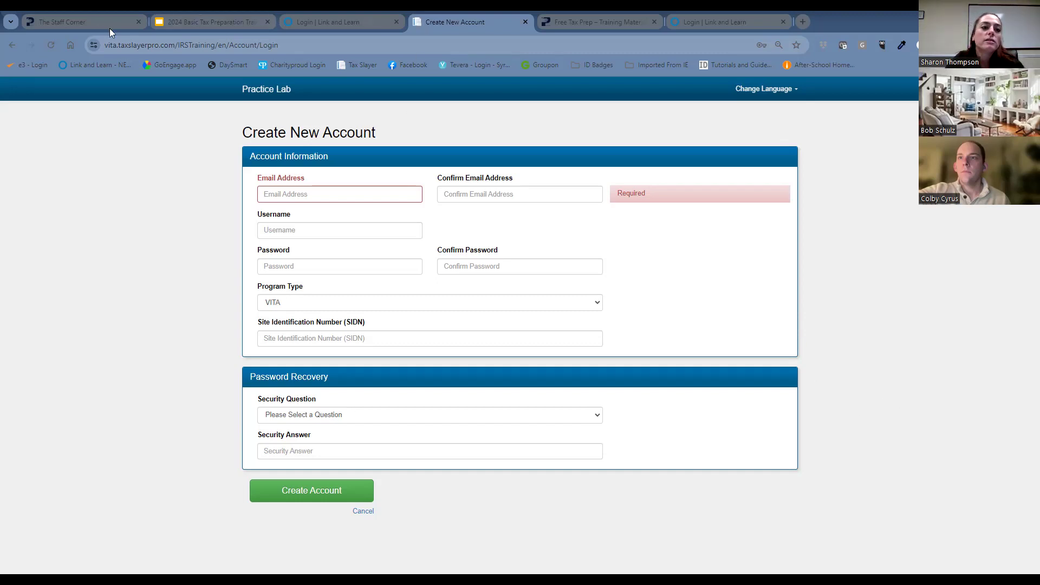
{"action": "mouse_move", "coordinate": [240, 16]}
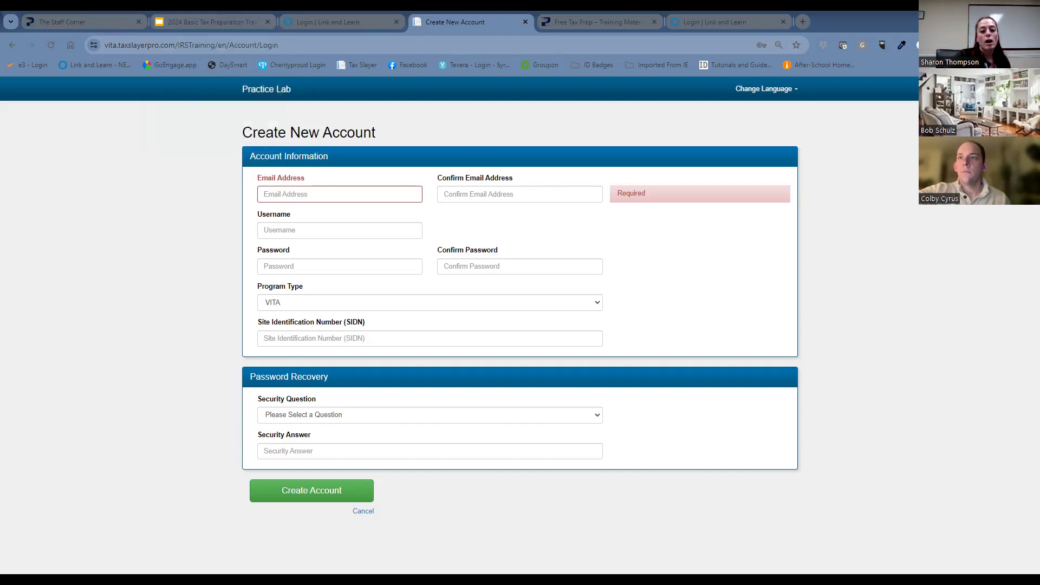
{"action": "left_click", "coordinate": [279, 91]}
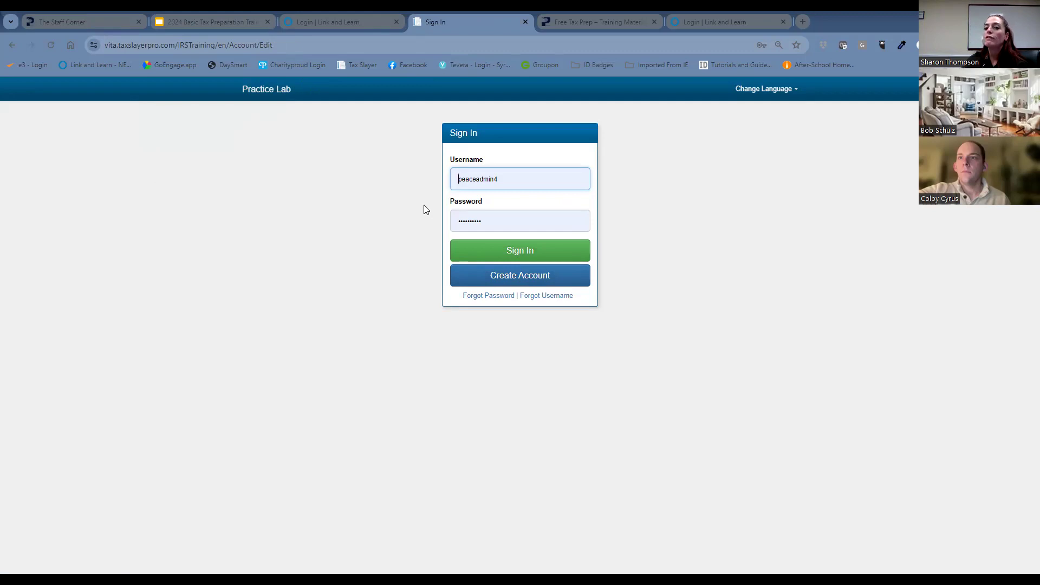
Switch to the 2024 Basic Tax Preparation training slides and advance to the "Basic Exam: Initial Questions" slide.
{"action": "left_click", "coordinate": [195, 20]}
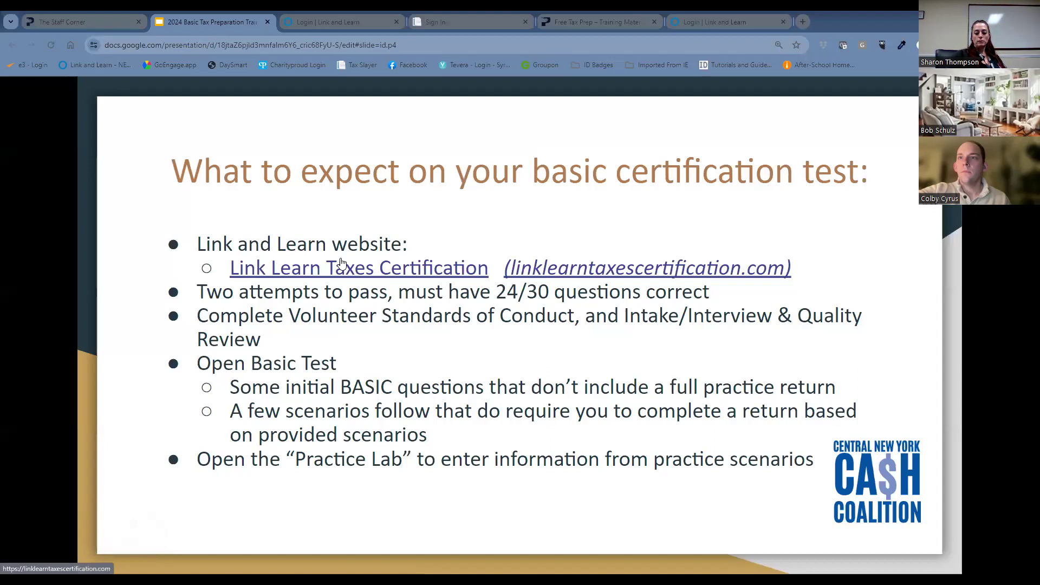
{"action": "key", "text": "Right"}
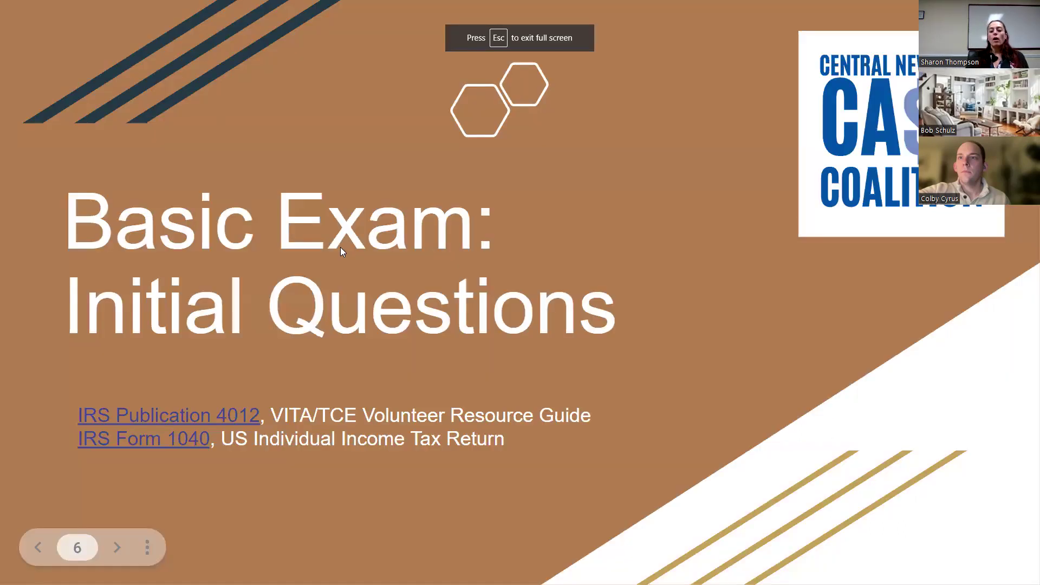
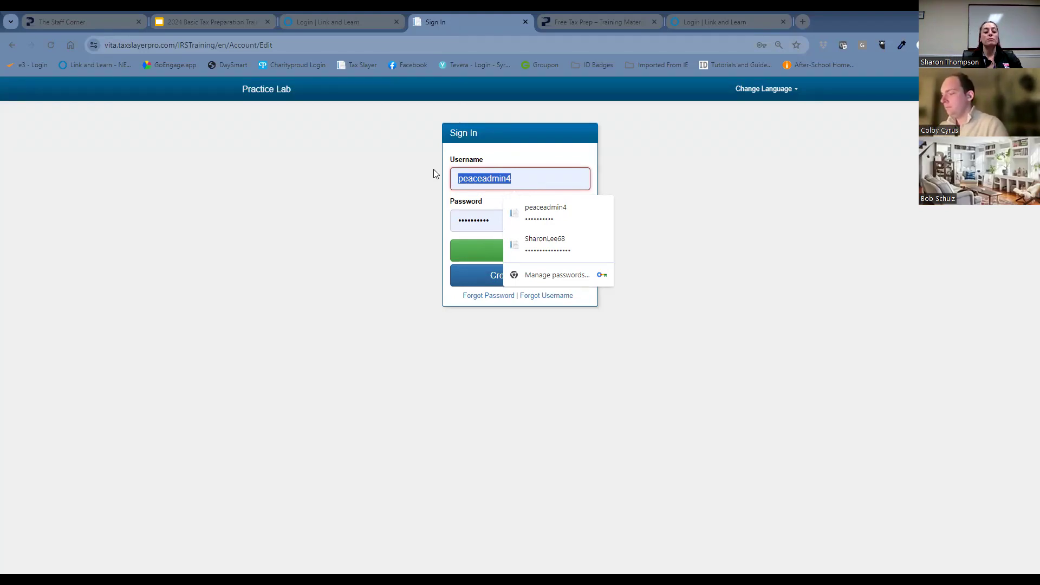
Sign in to the Practice Lab with the account username and password, without saving the password in the browser, and enter the practice area.
{"action": "key", "text": "BackSpace"}
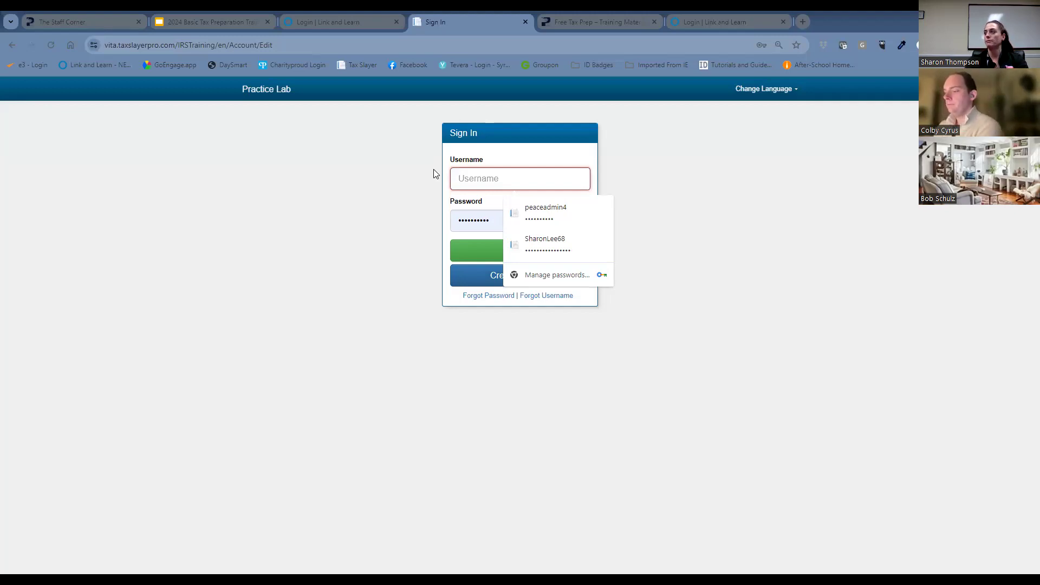
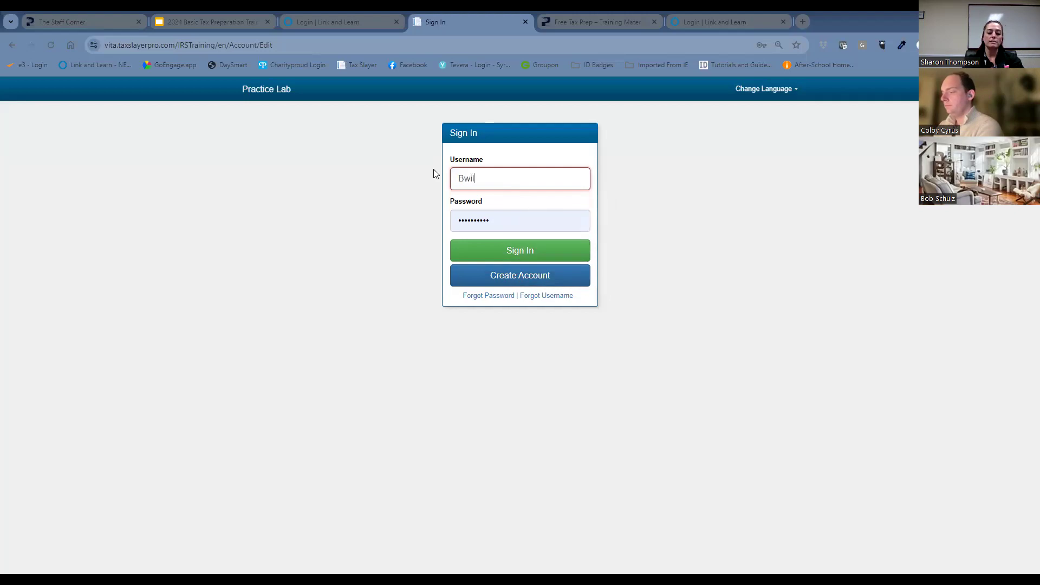
{"action": "key", "text": "Tab"}
{"action": "type", "text": "•••••••••"}
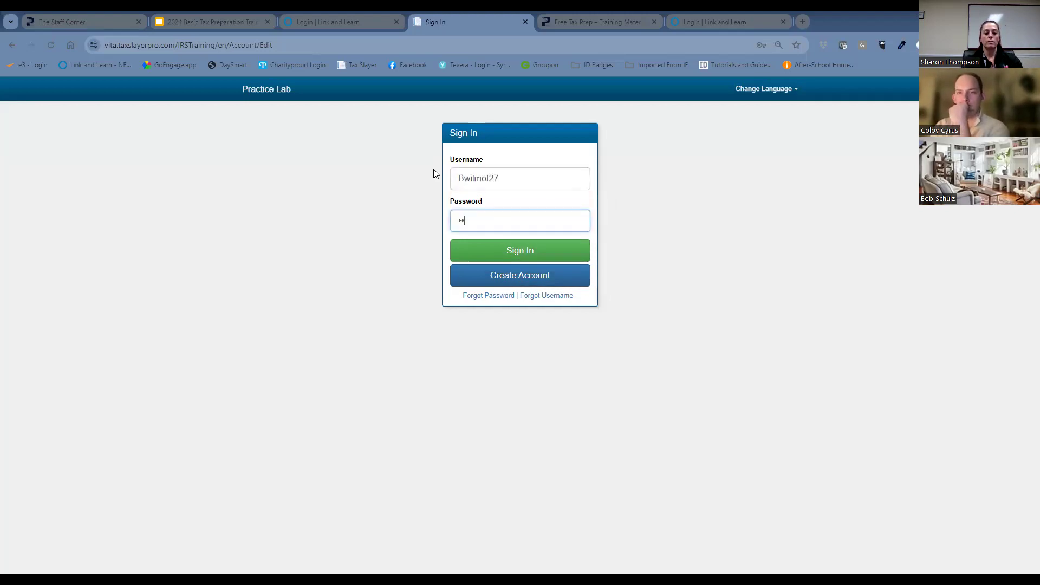
{"action": "type", "text": "•••••••"}
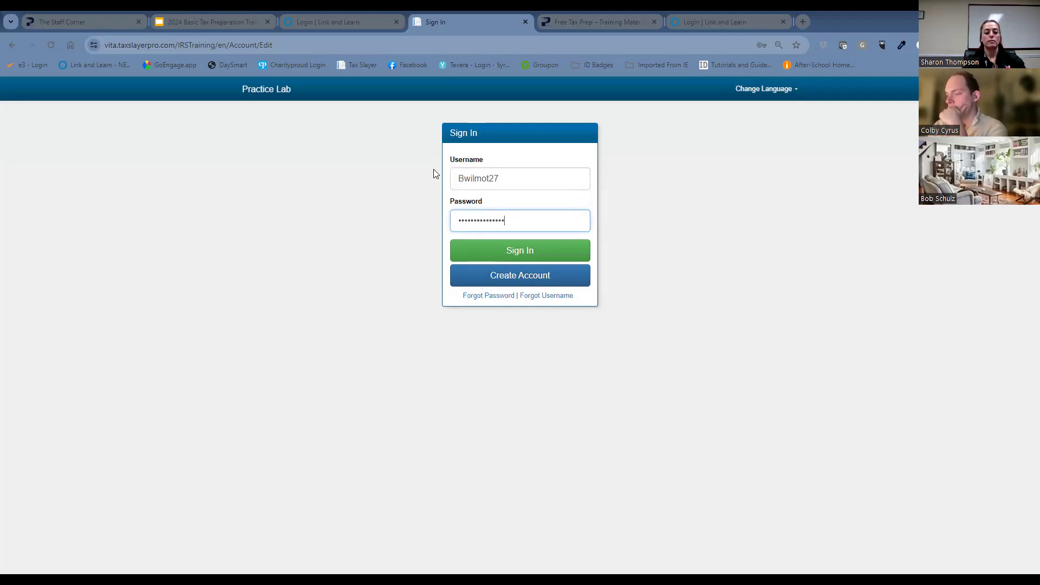
{"action": "key", "text": "Return"}
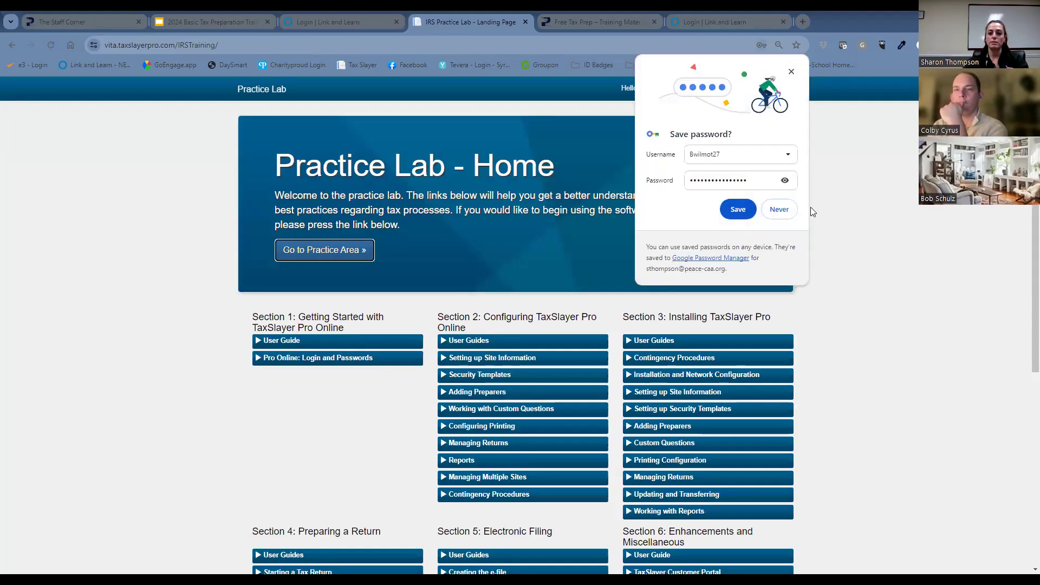
{"action": "left_click", "coordinate": [778, 210]}
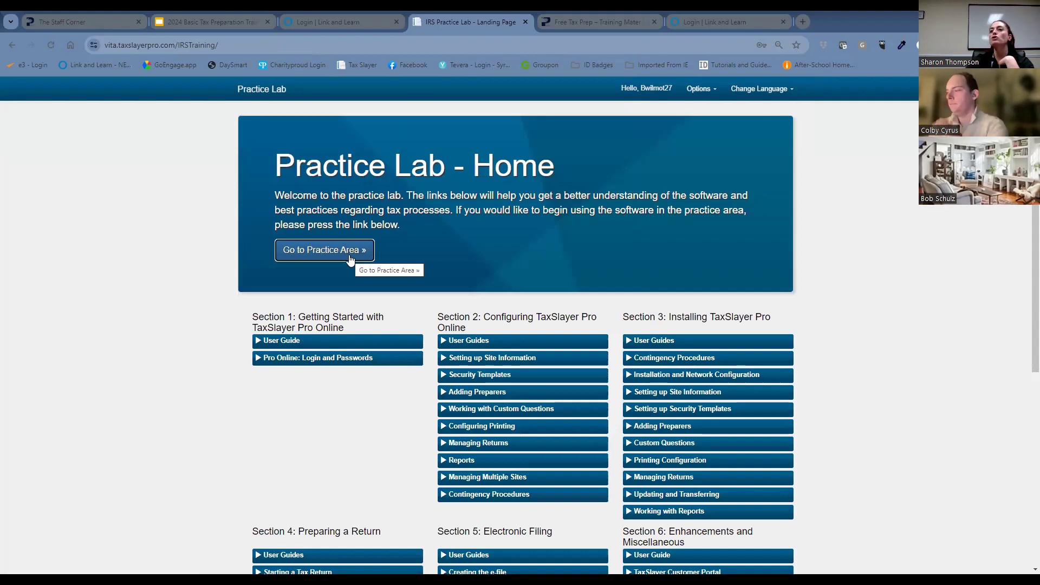
{"action": "left_click", "coordinate": [349, 259]}
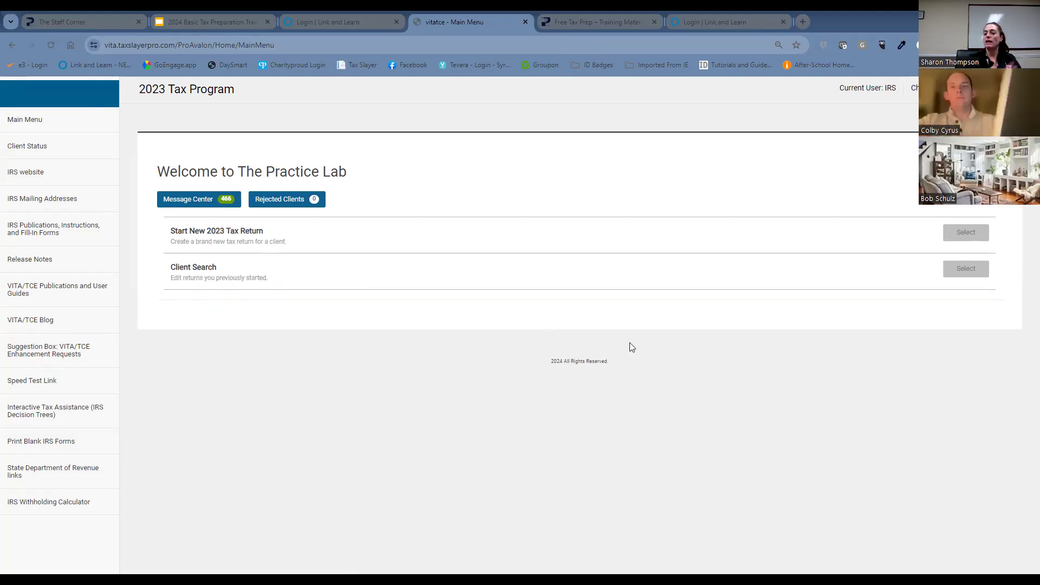
Look through the previously started returns in the Client Search list and return to the main menu.
{"action": "left_click", "coordinate": [960, 277]}
{"action": "scroll", "coordinate": [656, 352], "scroll_direction": "down", "scroll_amount": 3}
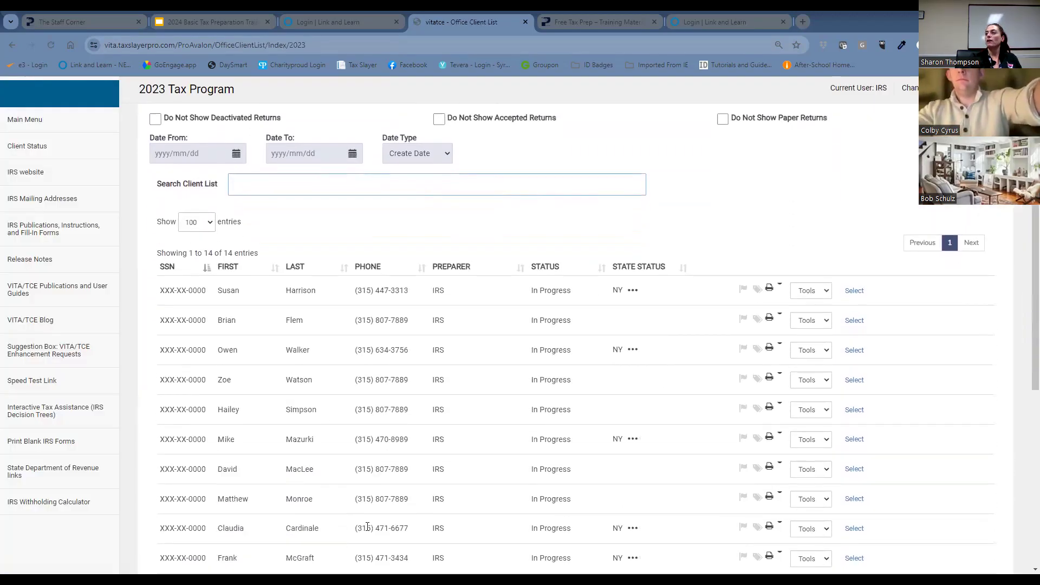
{"action": "scroll", "coordinate": [333, 390], "scroll_direction": "down", "scroll_amount": 2}
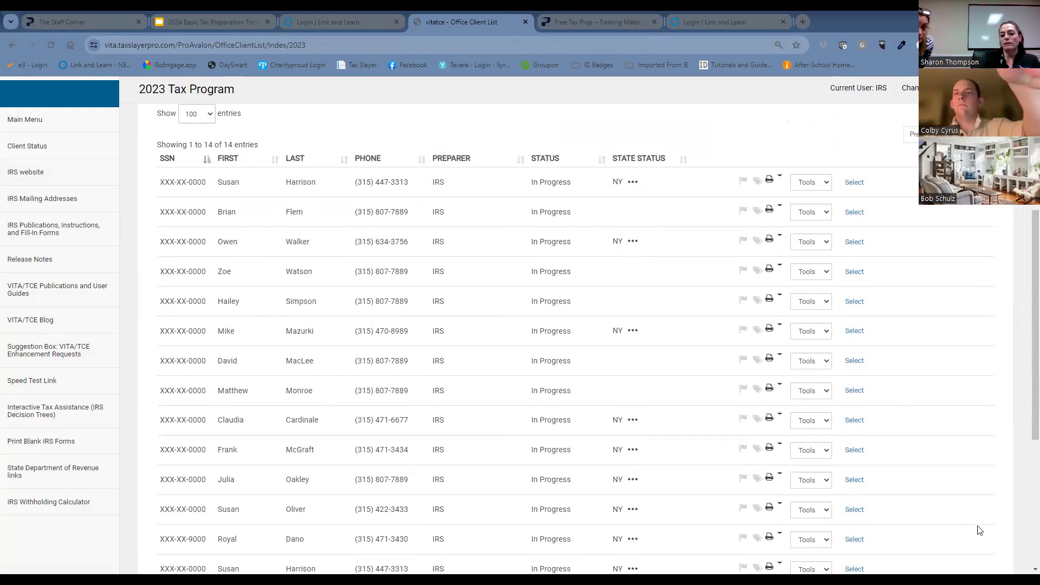
{"action": "scroll", "coordinate": [274, 197], "scroll_direction": "up", "scroll_amount": 2}
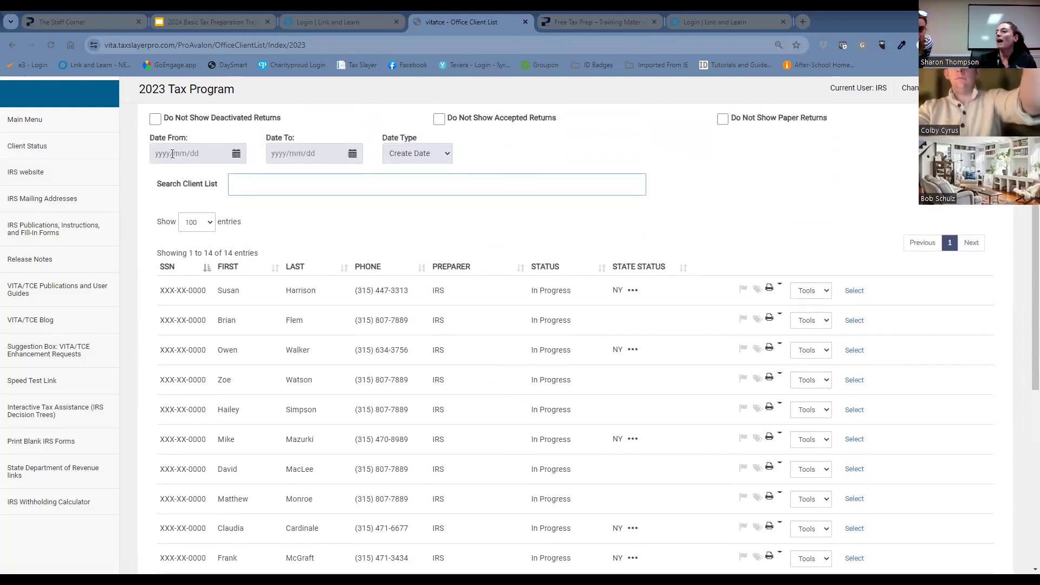
{"action": "scroll", "coordinate": [172, 154], "scroll_direction": "up", "scroll_amount": 3}
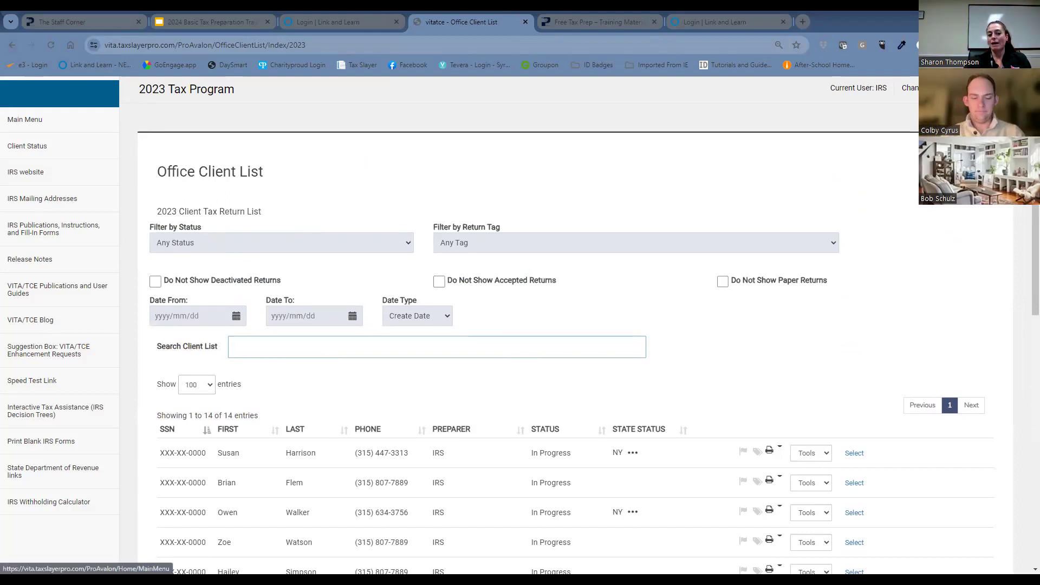
{"action": "left_click", "coordinate": [24, 119]}
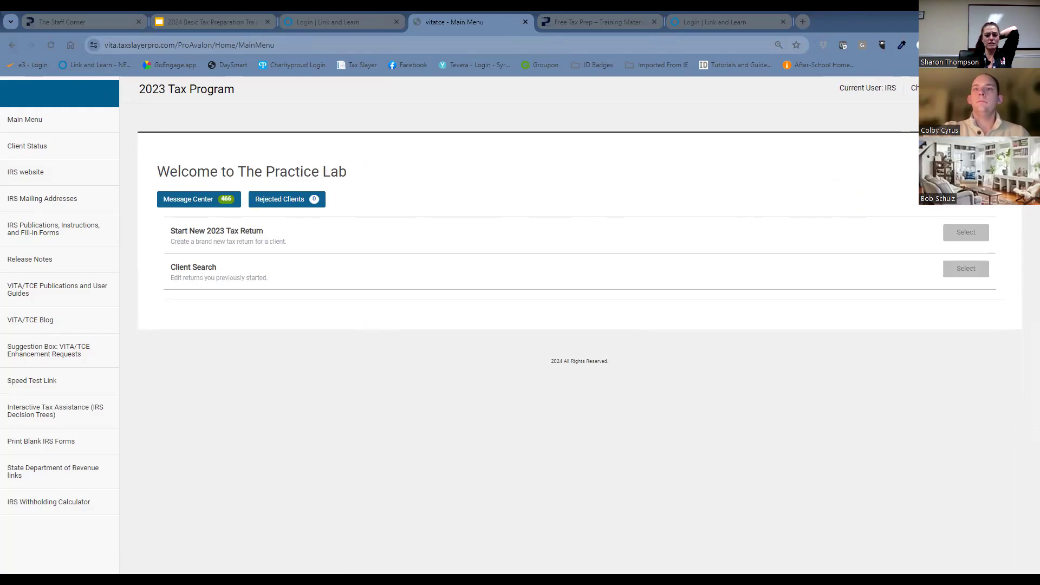
Start a new 2023 tax return with the Basic (No Profile) option, entering and confirming the taxpayer's Social Security number.
{"action": "left_click", "coordinate": [965, 232]}
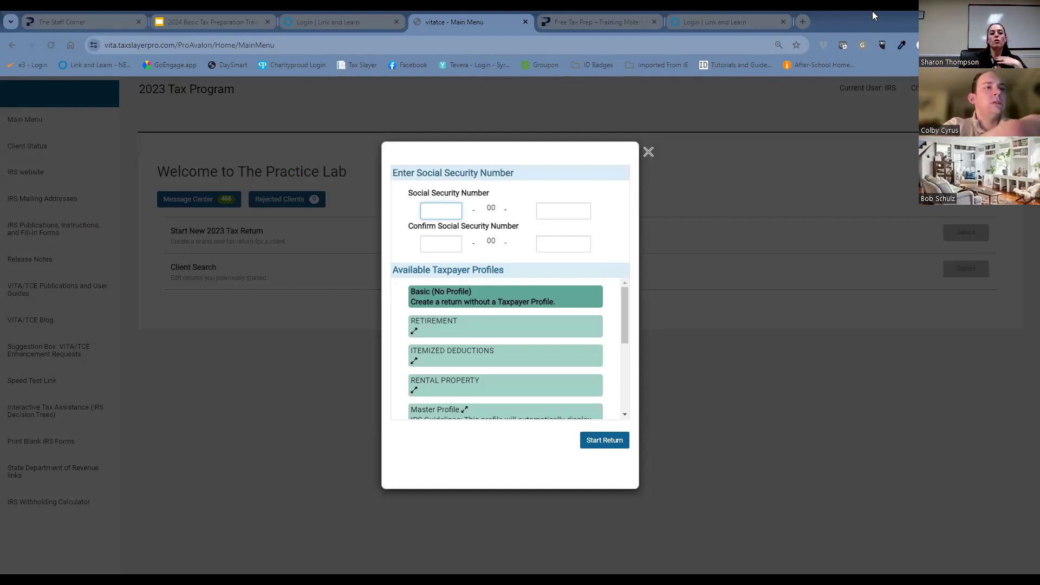
{"action": "type", "text": "900"}
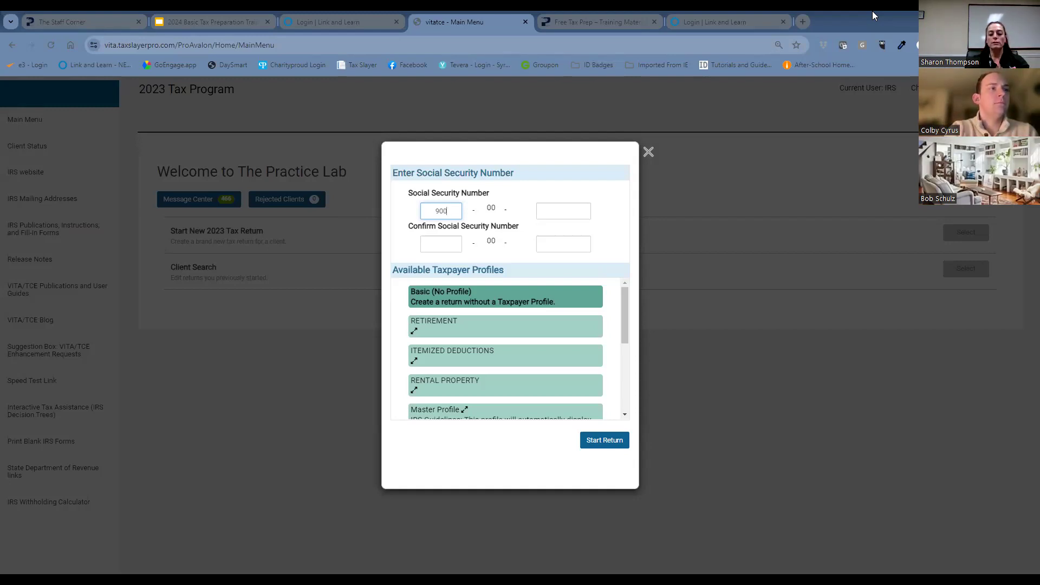
{"action": "type", "text": "1234"}
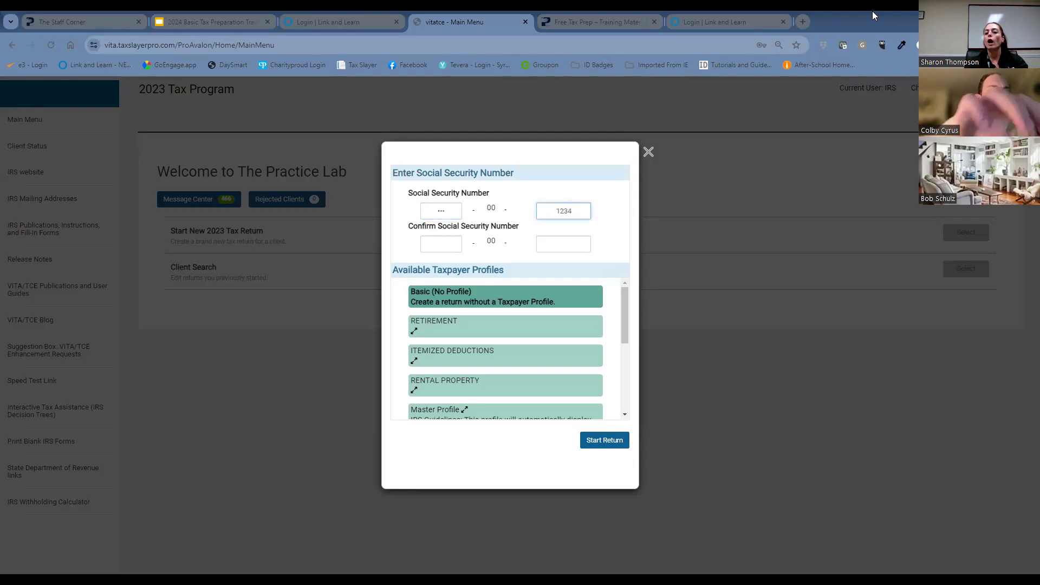
{"action": "key", "text": "Tab"}
{"action": "type", "text": "900"}
{"action": "key", "text": "Tab"}
{"action": "type", "text": "1234"}
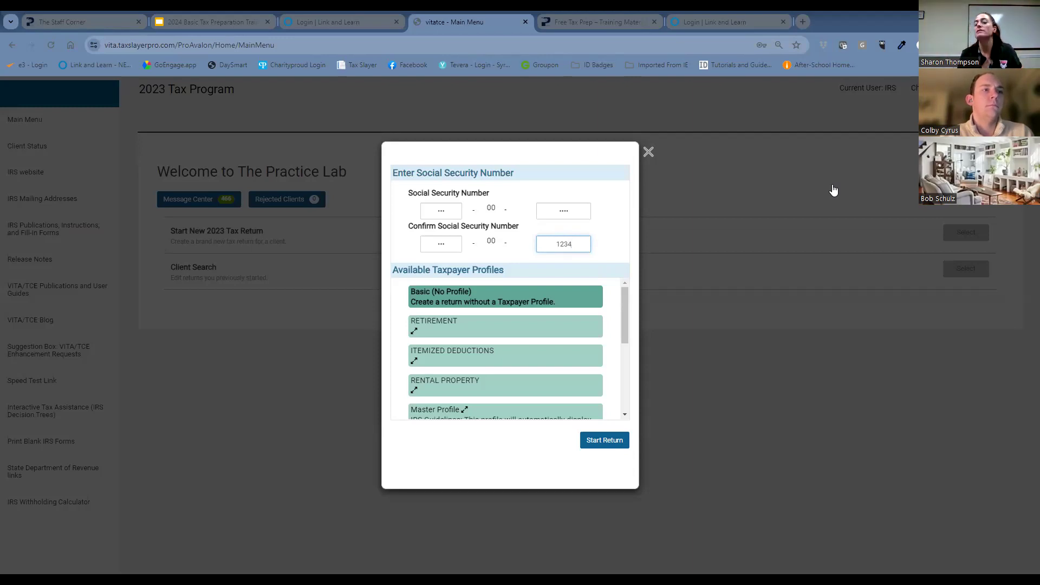
{"action": "left_click", "coordinate": [615, 442]}
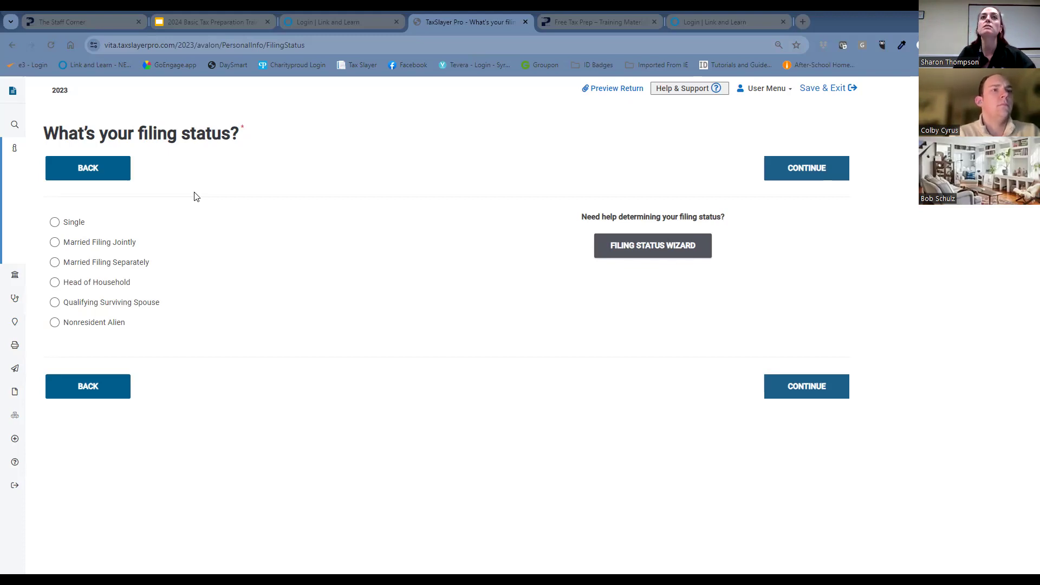
Set the filing status to Married Filing Jointly and fill in the primary taxpayer's first and last name.
{"action": "left_click", "coordinate": [55, 242]}
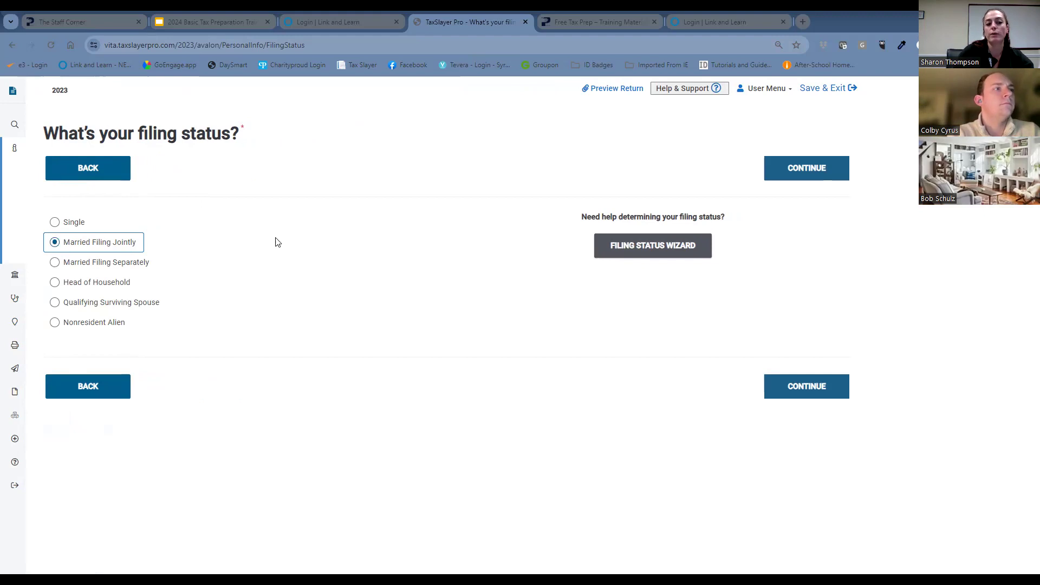
{"action": "left_click", "coordinate": [800, 393]}
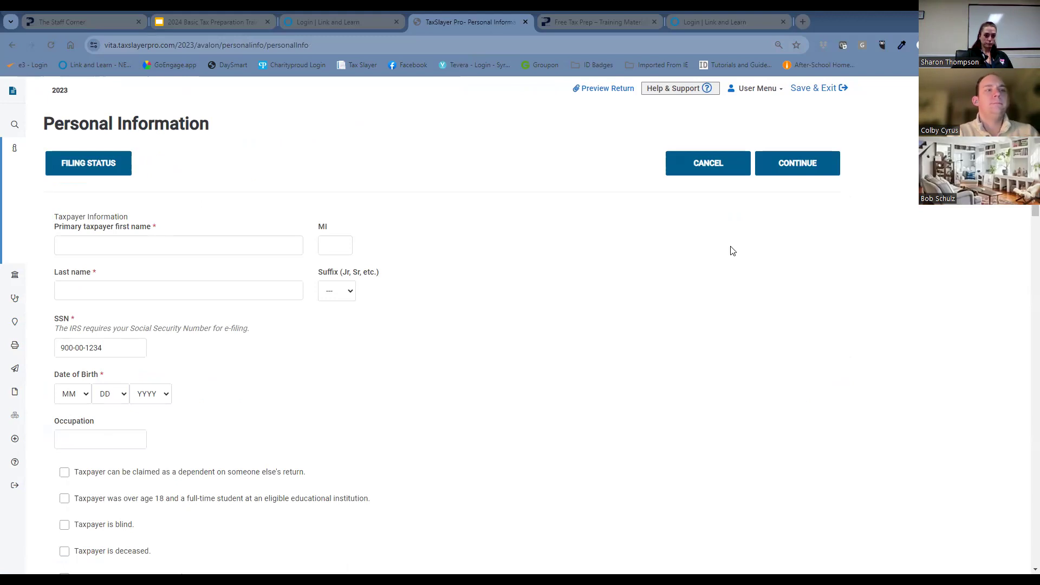
{"action": "left_click", "coordinate": [269, 243]}
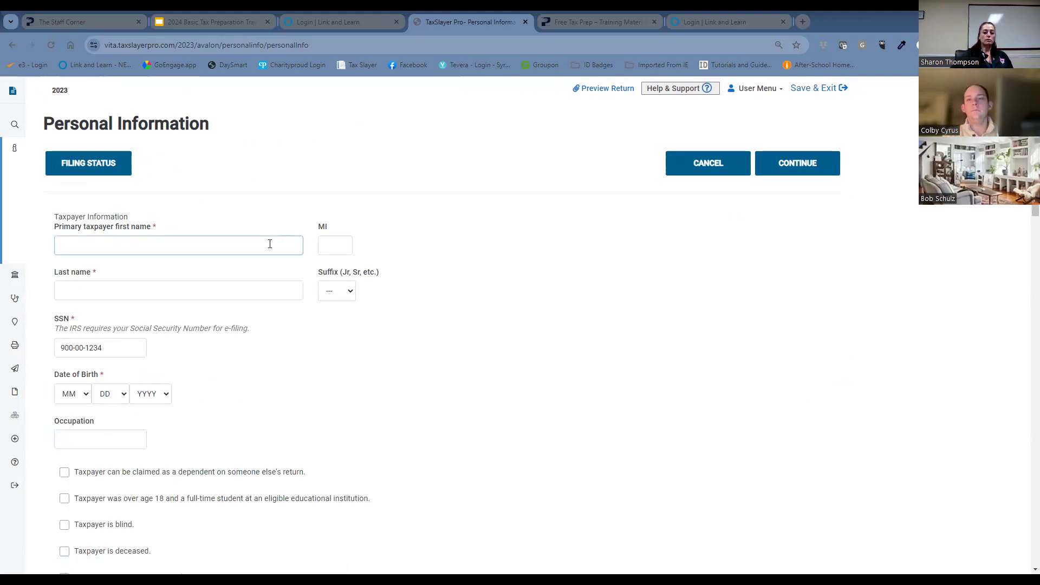
{"action": "left_click", "coordinate": [274, 243]}
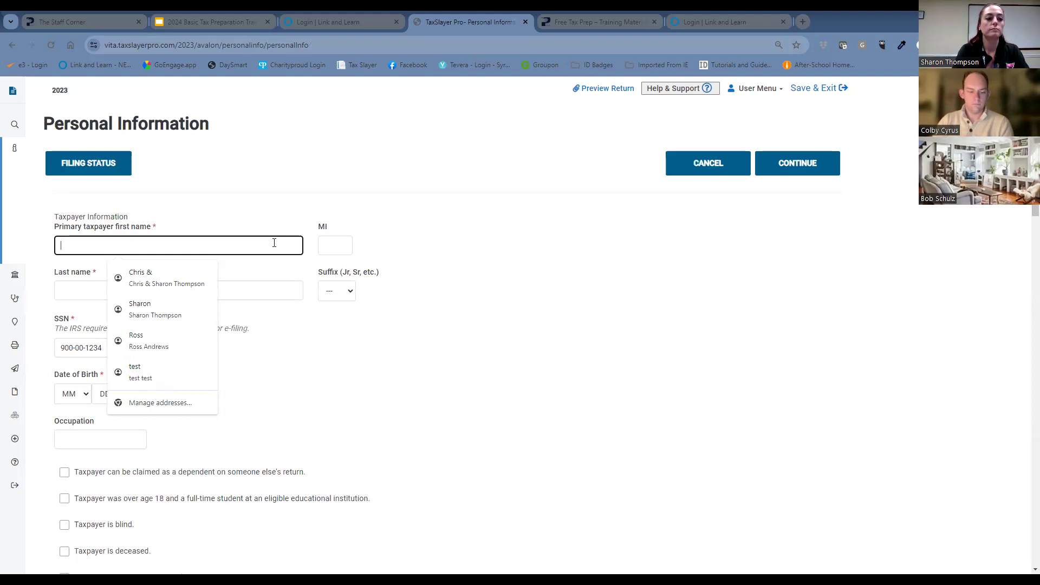
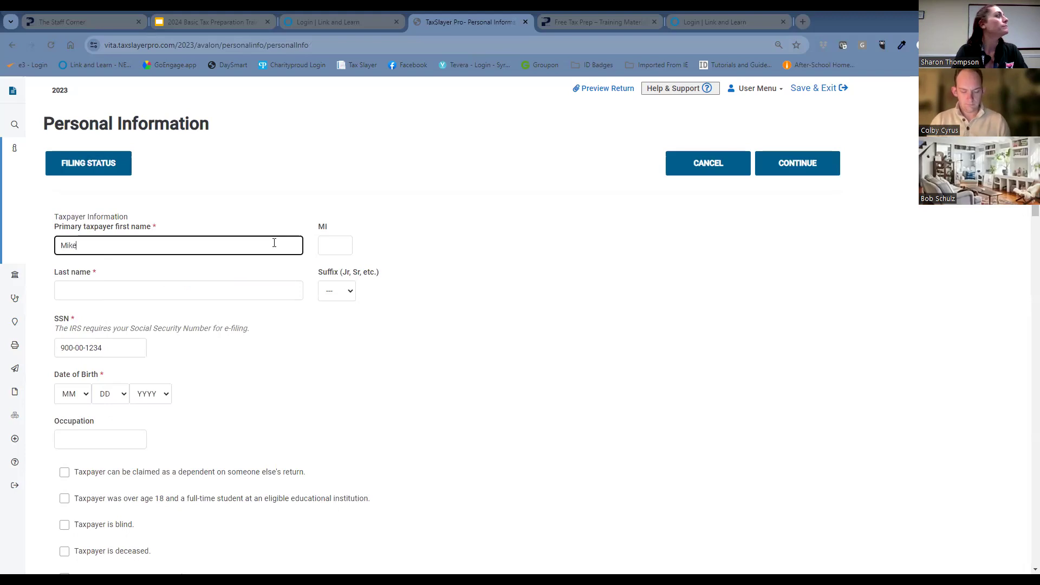
{"action": "key", "text": "Tab"}
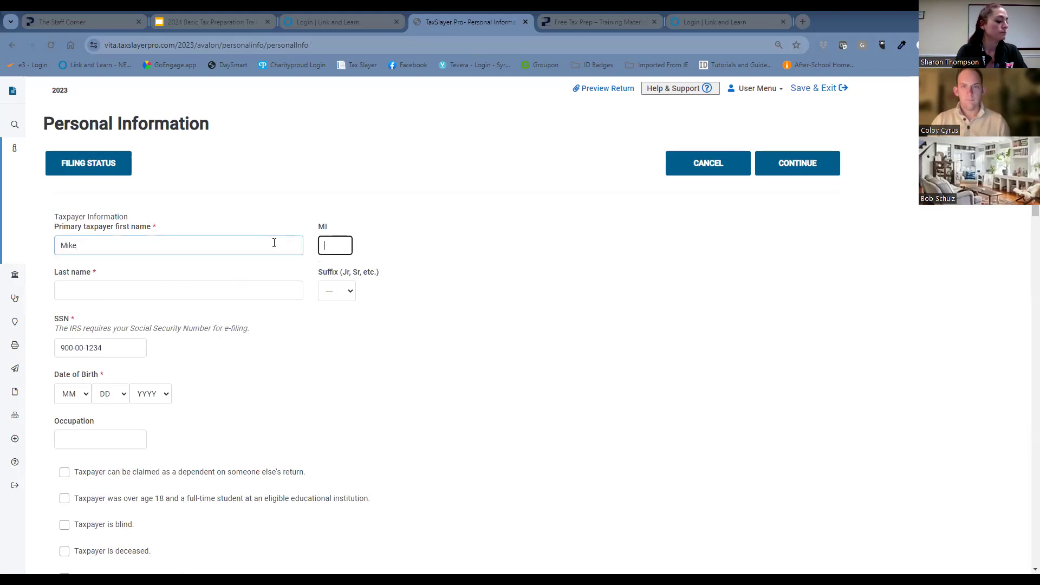
{"action": "key", "text": "Tab"}
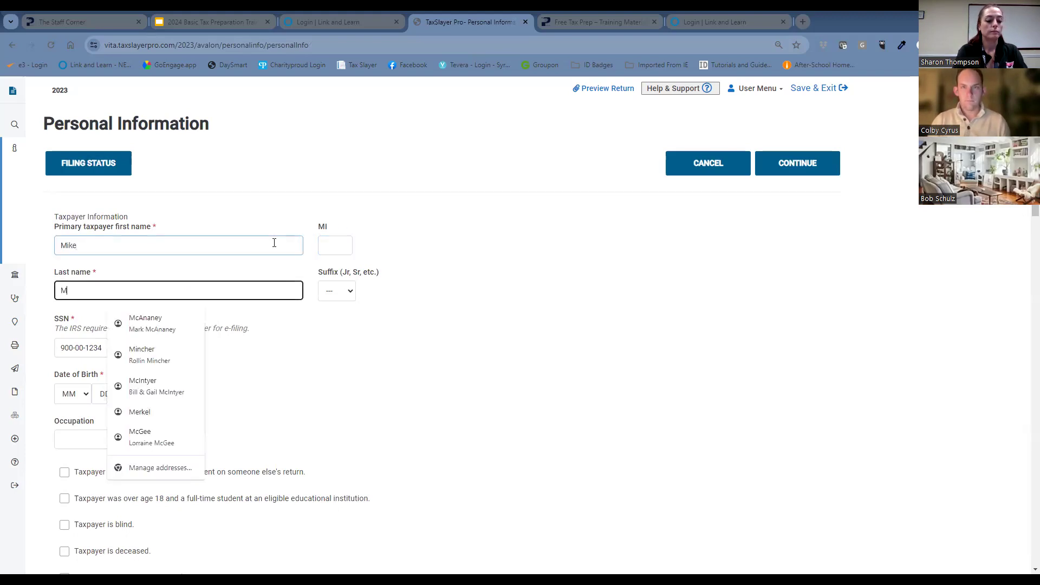
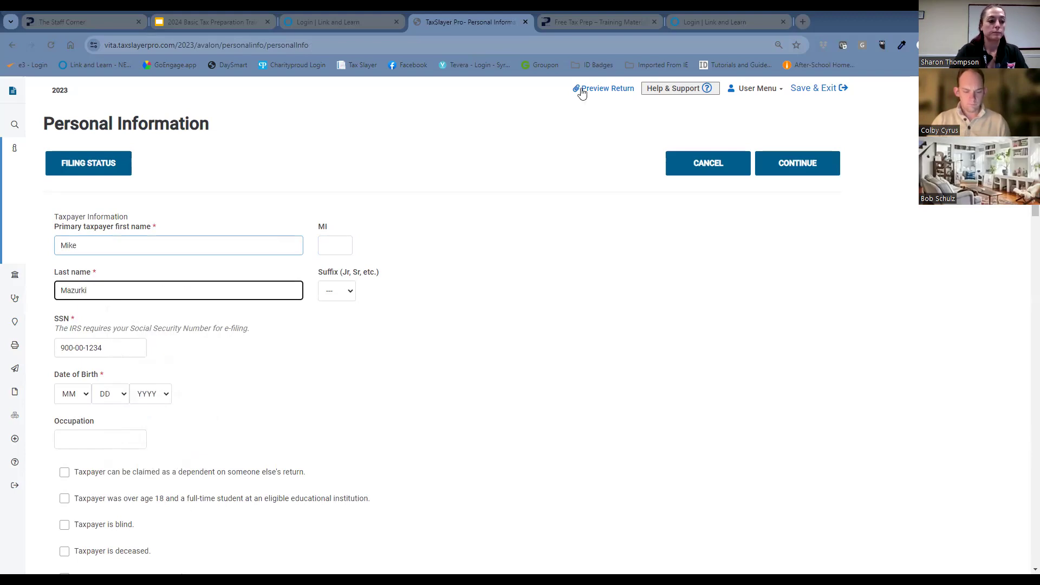
Select the month, day and year of the primary taxpayer's date of birth.
{"action": "left_click", "coordinate": [71, 399]}
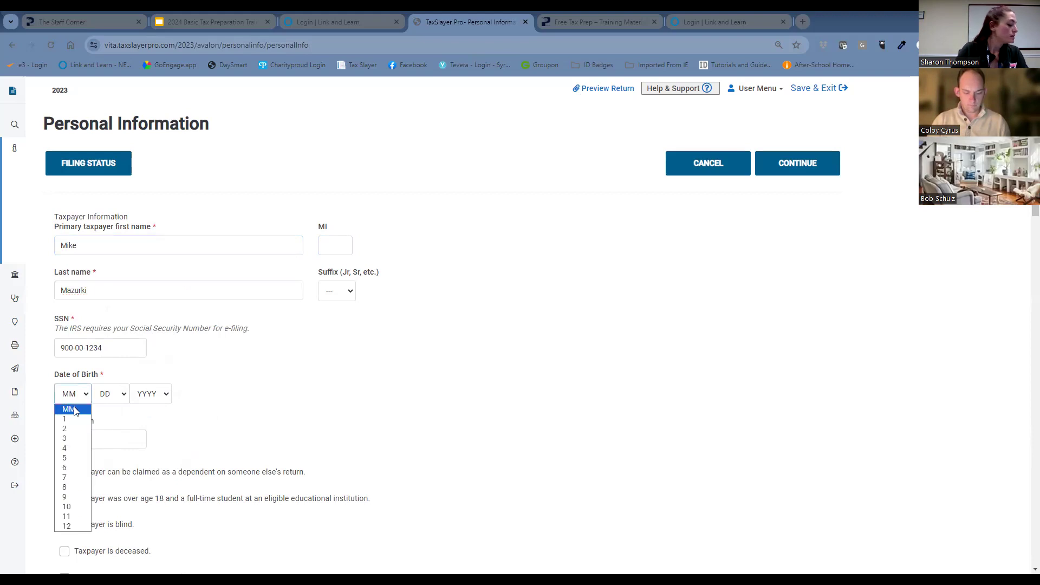
{"action": "left_click", "coordinate": [81, 438]}
{"action": "left_click", "coordinate": [111, 394]}
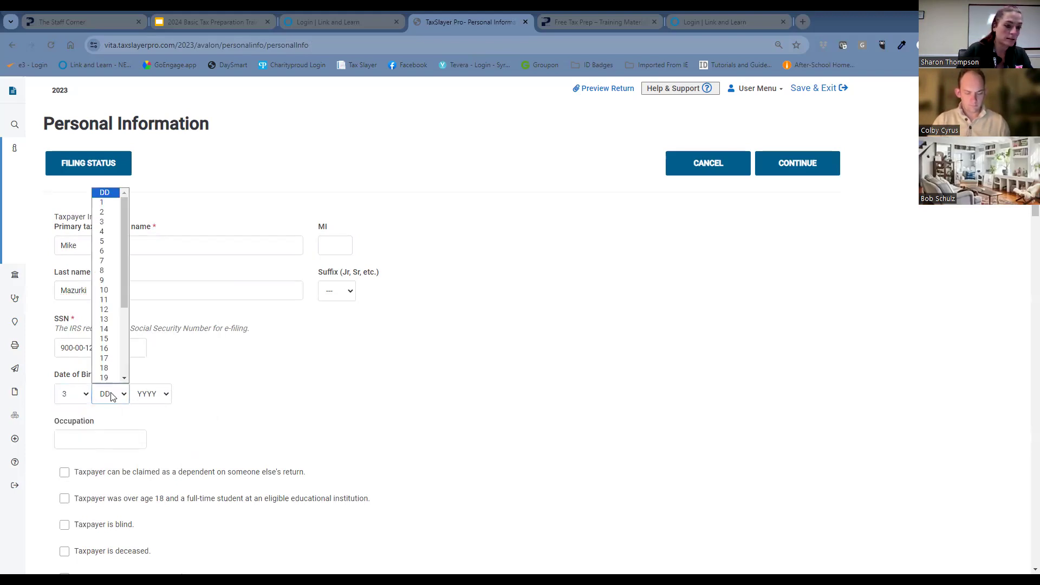
{"action": "left_click", "coordinate": [104, 328]}
{"action": "left_click", "coordinate": [150, 393]}
{"action": "scroll", "coordinate": [149, 347], "scroll_direction": "down", "scroll_amount": 4}
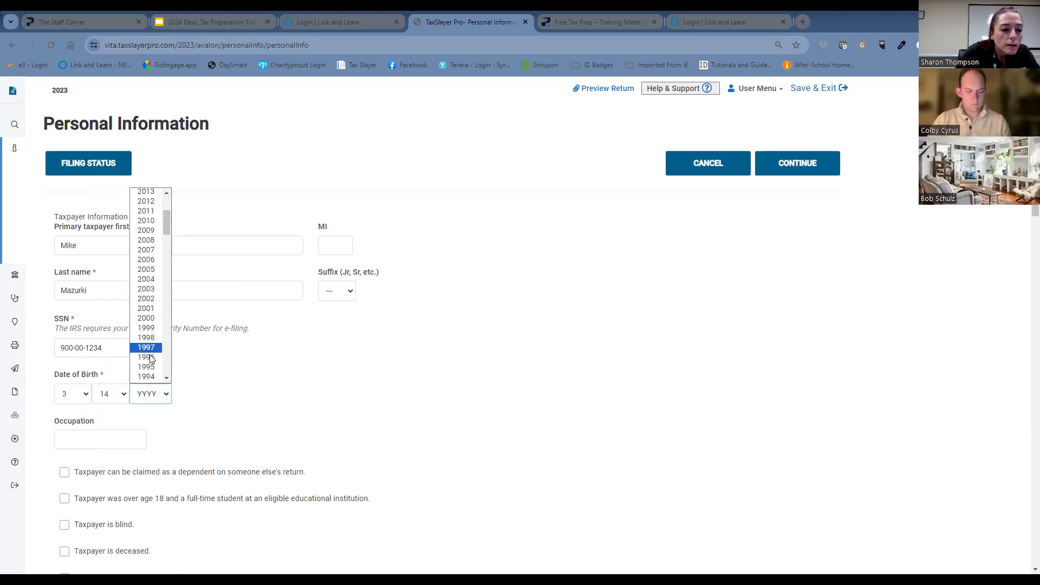
{"action": "scroll", "coordinate": [146, 361], "scroll_direction": "down", "scroll_amount": 4}
{"action": "scroll", "coordinate": [147, 358], "scroll_direction": "down", "scroll_amount": 7}
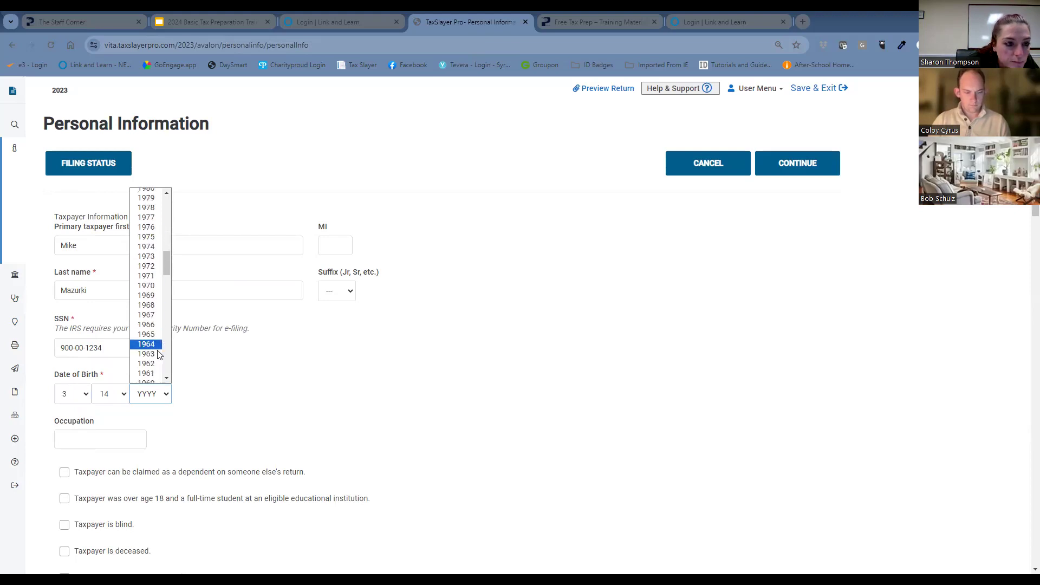
{"action": "left_click", "coordinate": [152, 345]}
Enter Maintenance as the primary taxpayer's occupation.
{"action": "left_click", "coordinate": [130, 440]}
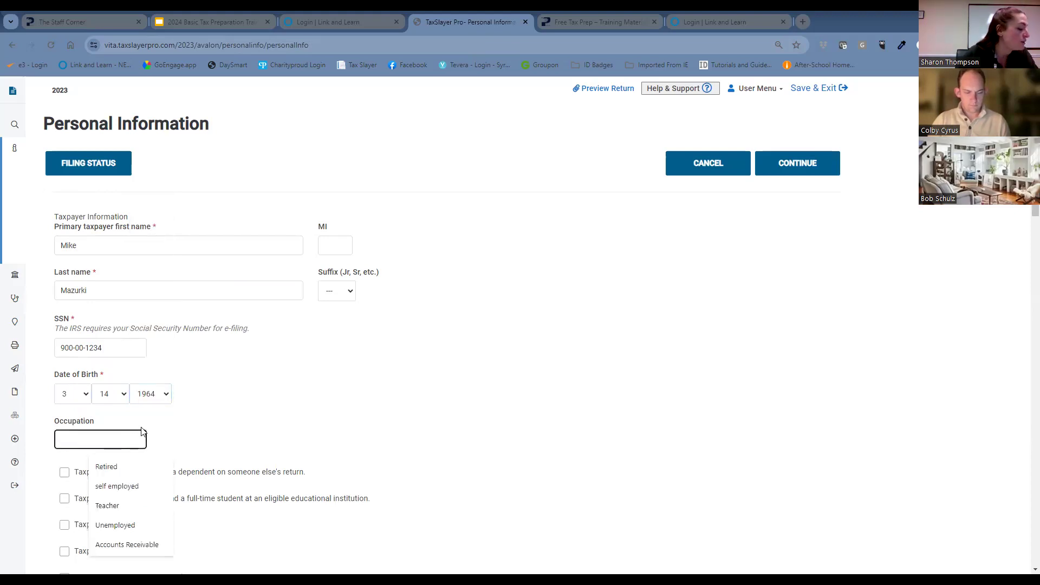
{"action": "type", "text": "main"}
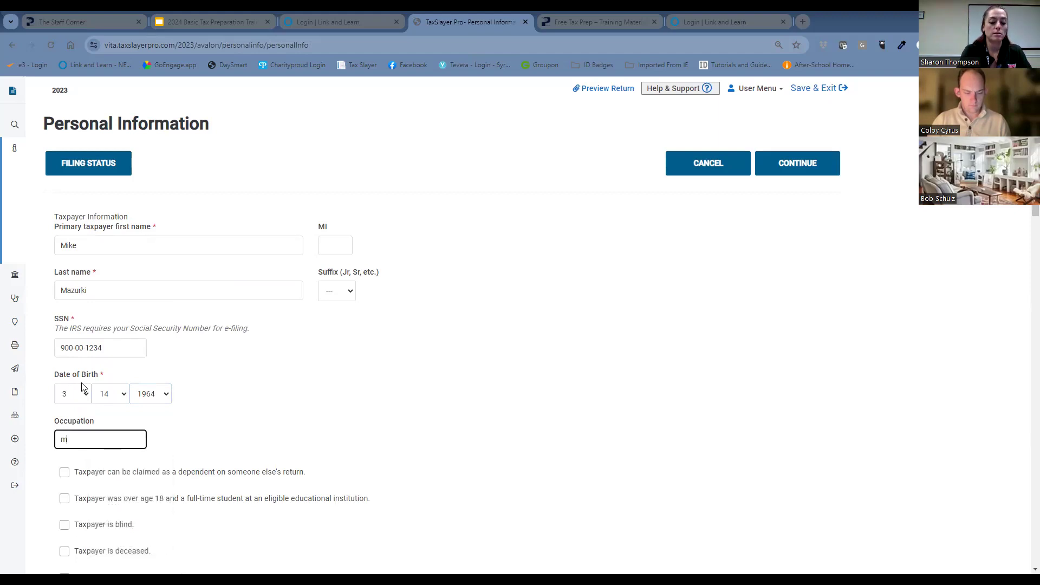
{"action": "key", "text": "BackSpace"}
{"action": "key", "text": "BackSpace"}
{"action": "key", "text": "BackSpace"}
{"action": "key", "text": "BackSpace"}
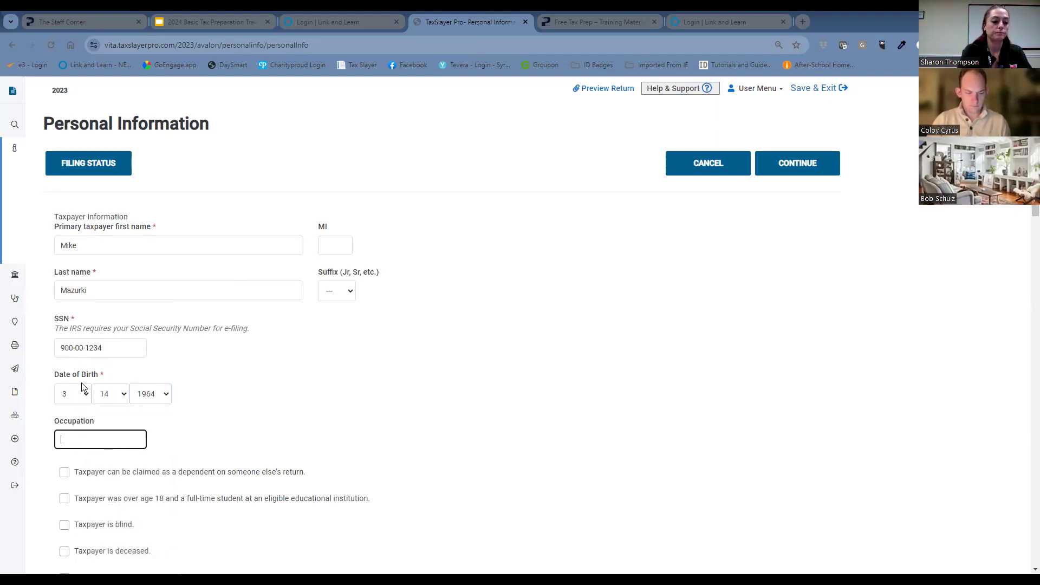
{"action": "type", "text": "Main"}
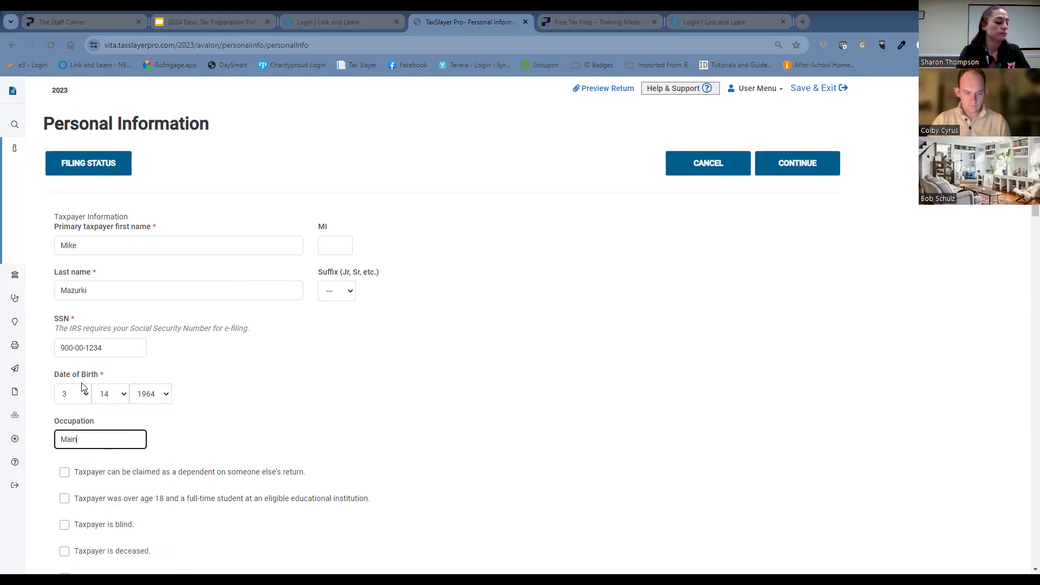
{"action": "type", "text": "tenance"}
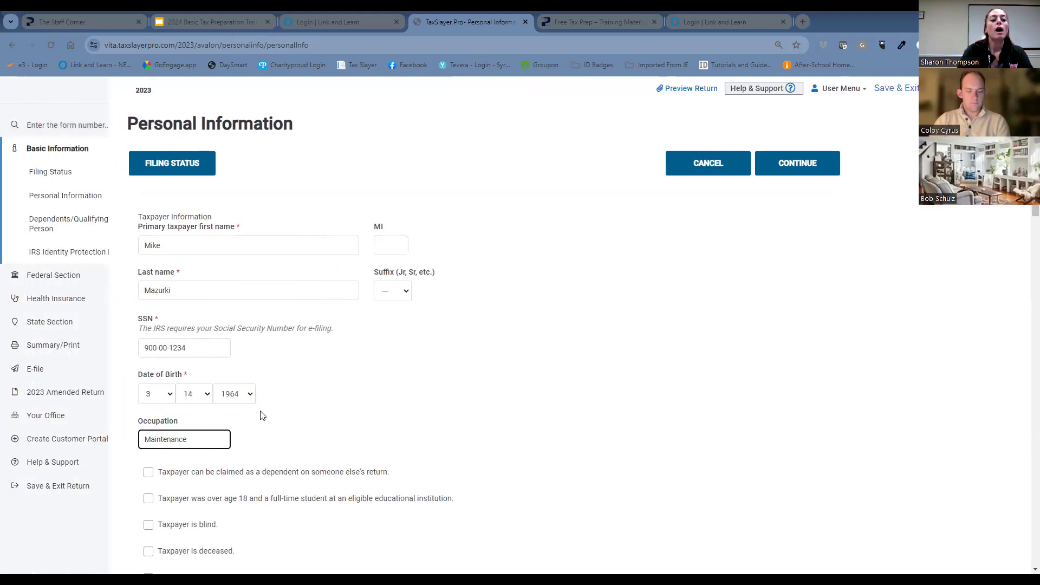
Mark that the taxpayer wishes to contribute $3 to the Presidential Election Campaign Fund.
{"action": "scroll", "coordinate": [421, 373], "scroll_direction": "down", "scroll_amount": 2}
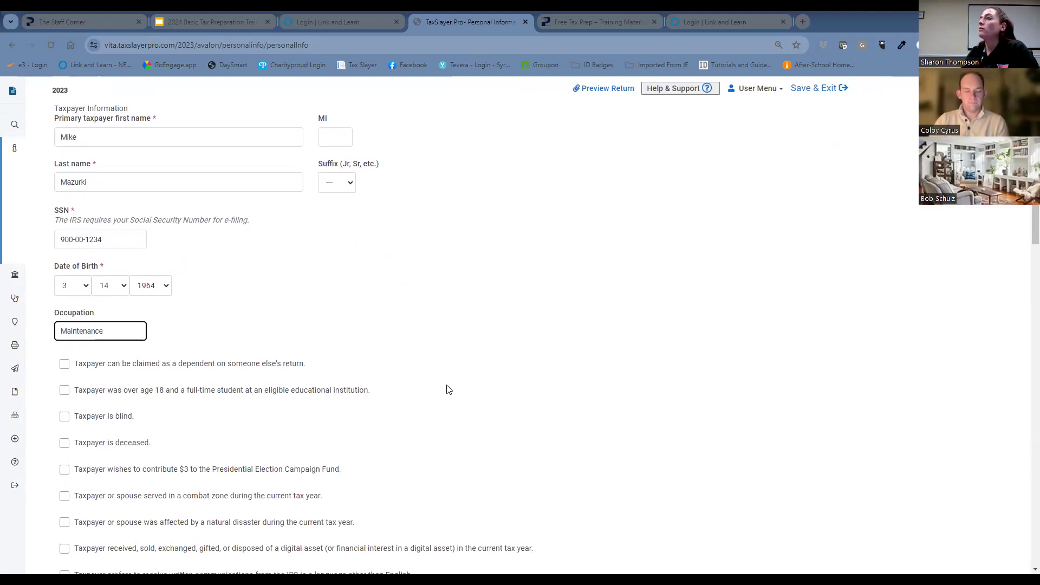
{"action": "scroll", "coordinate": [449, 387], "scroll_direction": "down", "scroll_amount": 1}
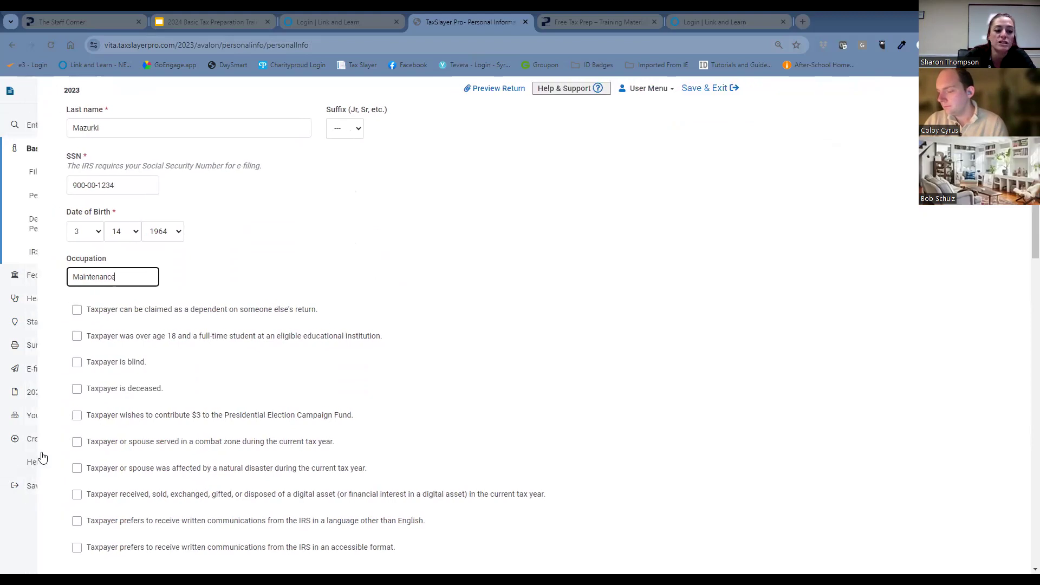
{"action": "left_click", "coordinate": [66, 421]}
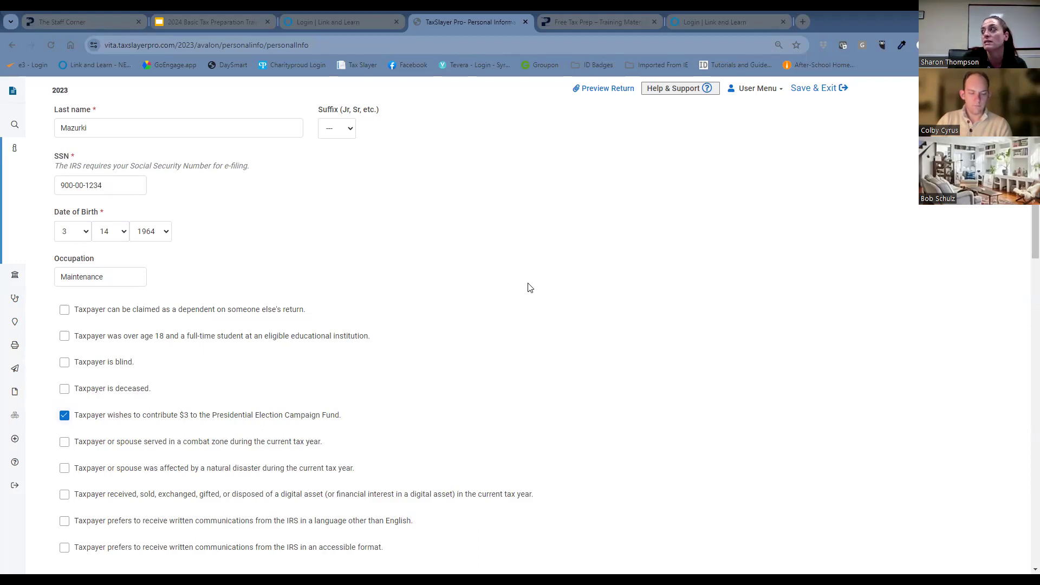
Fill in the spouse's first name and replace the prefilled last name with the spouse's own last name.
{"action": "scroll", "coordinate": [595, 314], "scroll_direction": "down", "scroll_amount": 4}
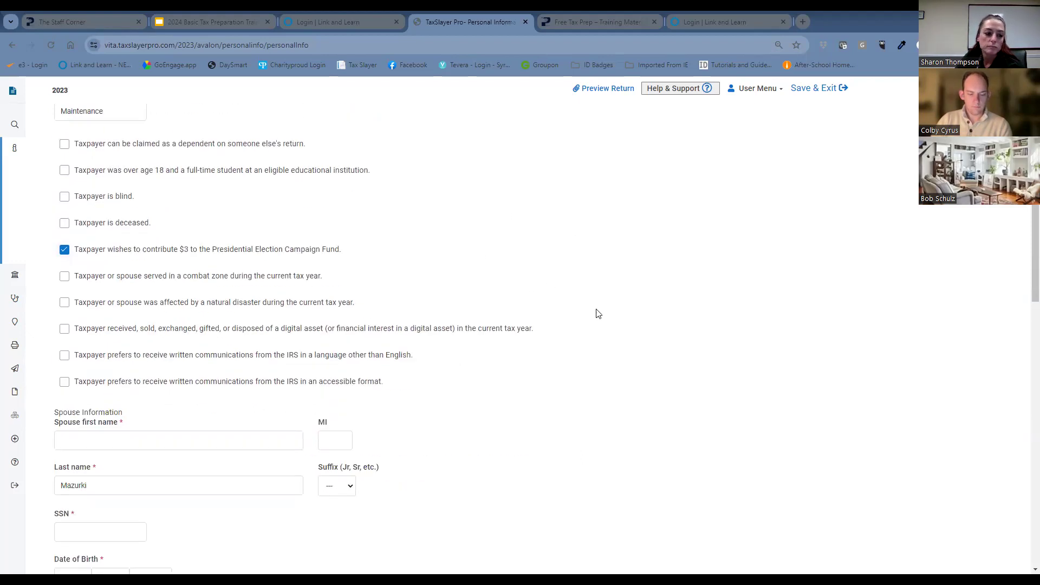
{"action": "left_click", "coordinate": [104, 384]}
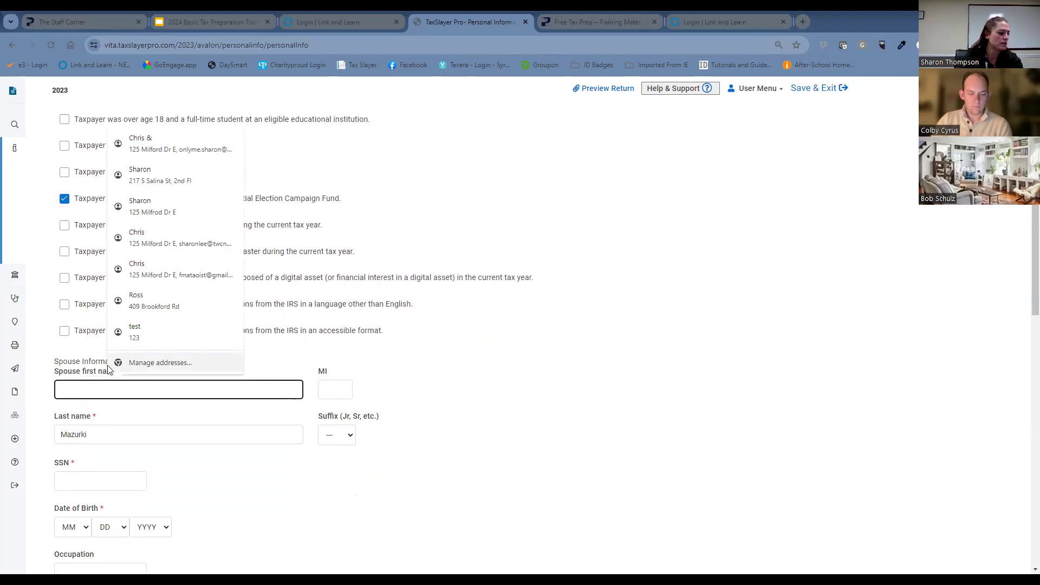
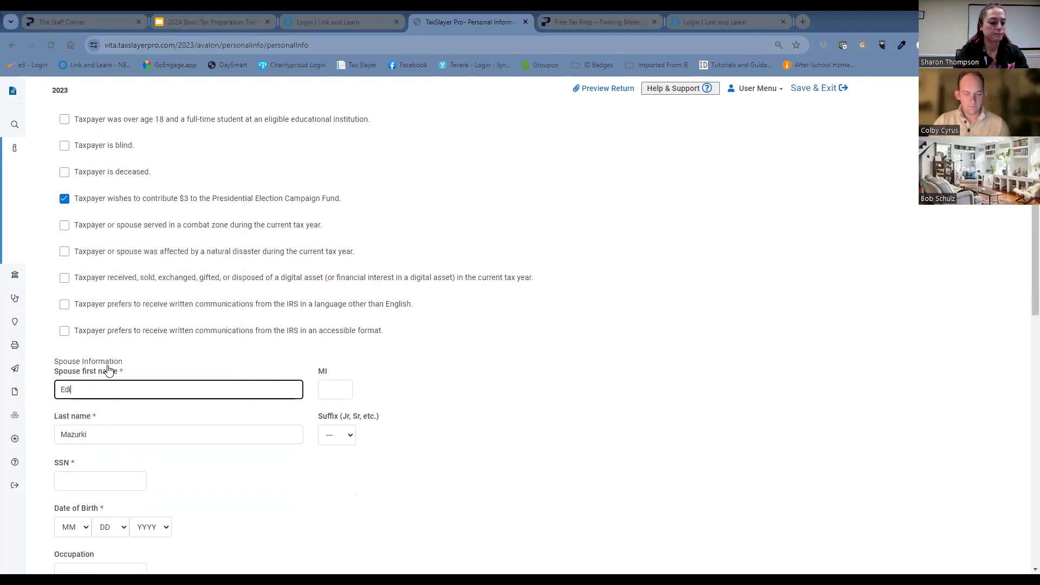
{"action": "key", "text": "Tab"}
{"action": "key", "text": "Tab"}
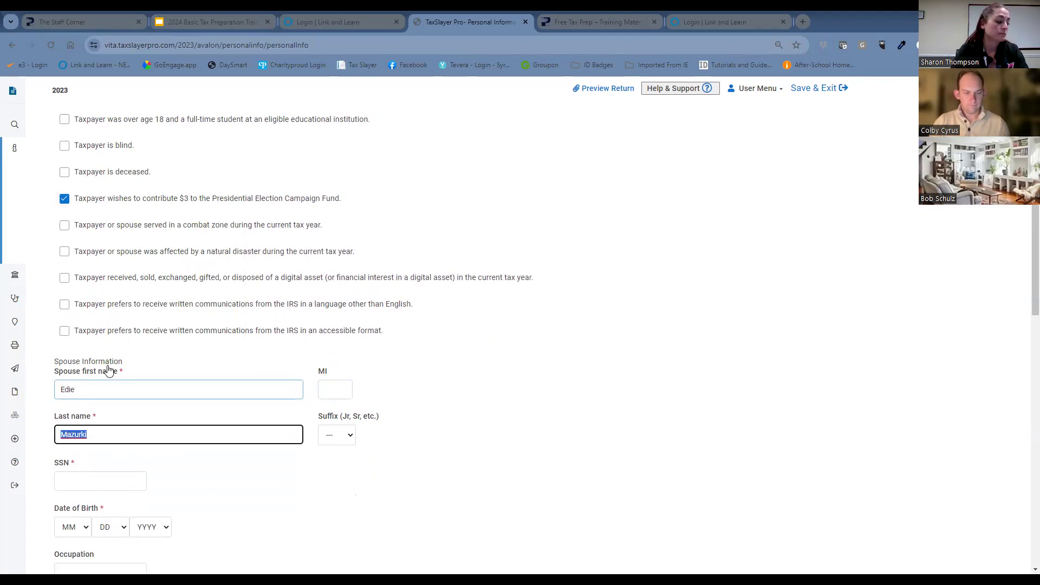
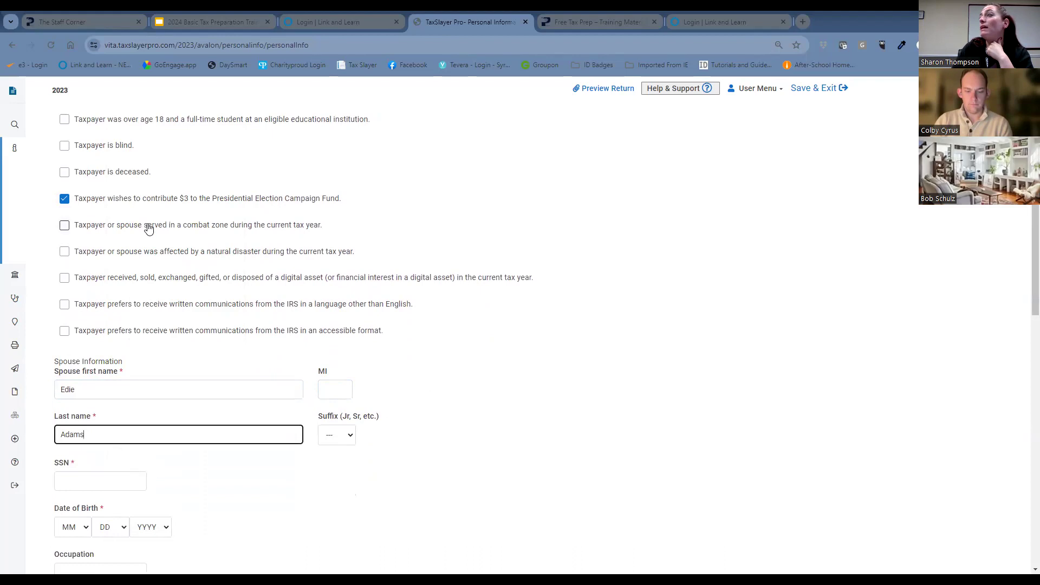
Enter the spouse's Social Security number in the Spouse Information section.
{"action": "scroll", "coordinate": [149, 228], "scroll_direction": "down", "scroll_amount": 1}
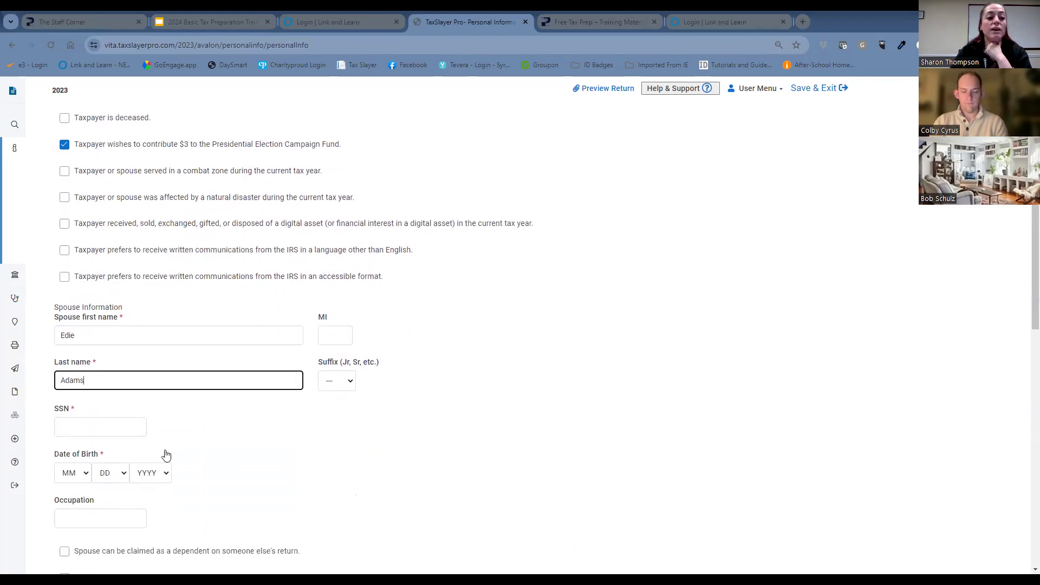
{"action": "left_click", "coordinate": [118, 429]}
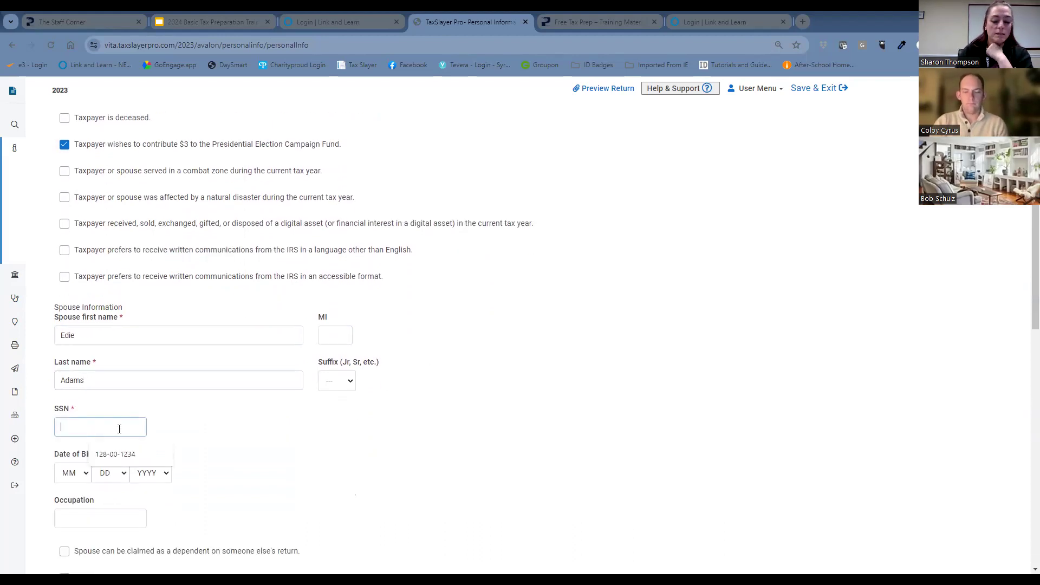
{"action": "type", "text": "102-50-"}
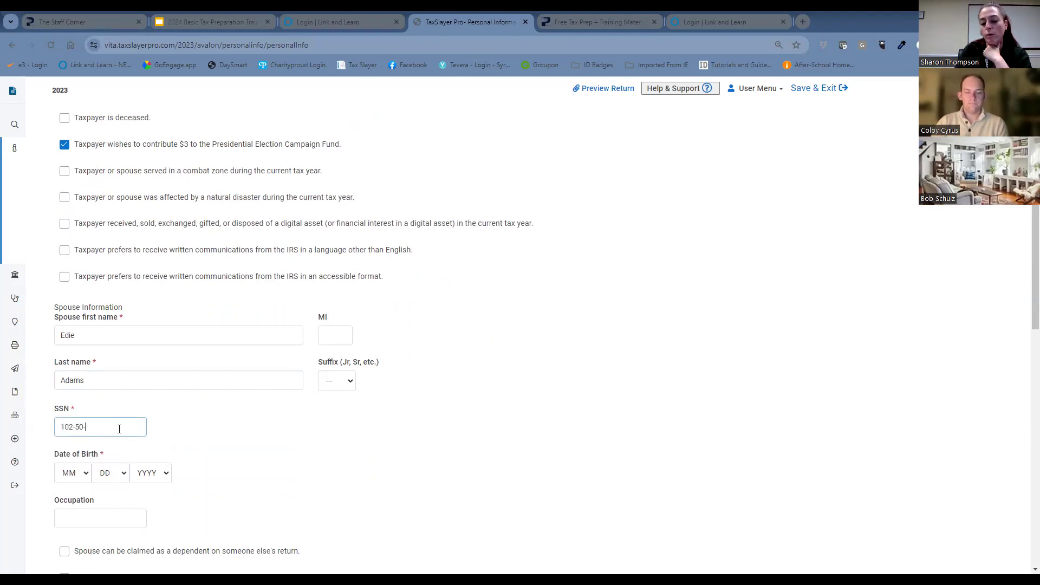
{"action": "type", "text": "0000"}
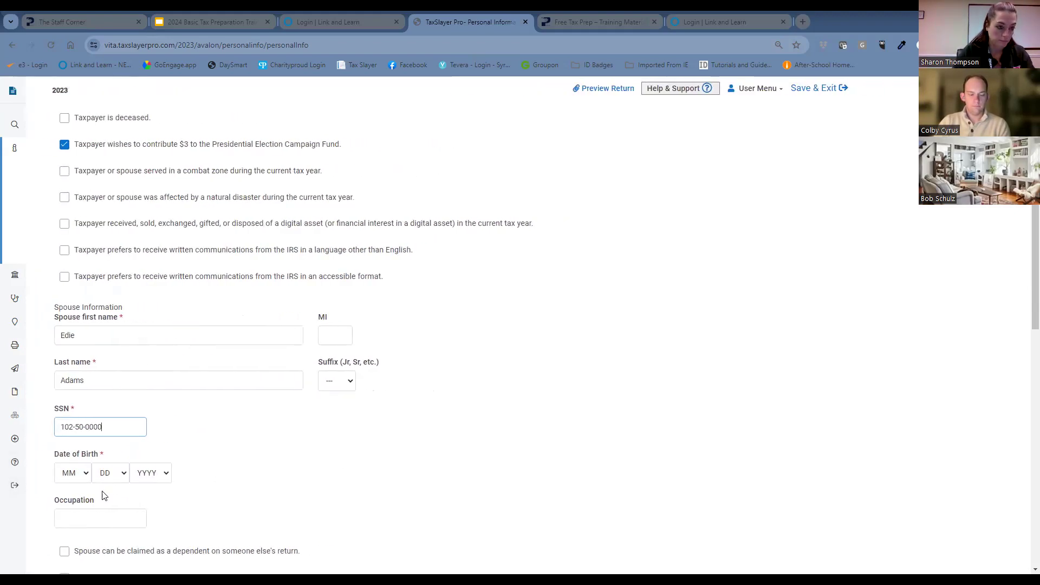
Select the month, day and year of the spouse's date of birth.
{"action": "left_click", "coordinate": [80, 477]}
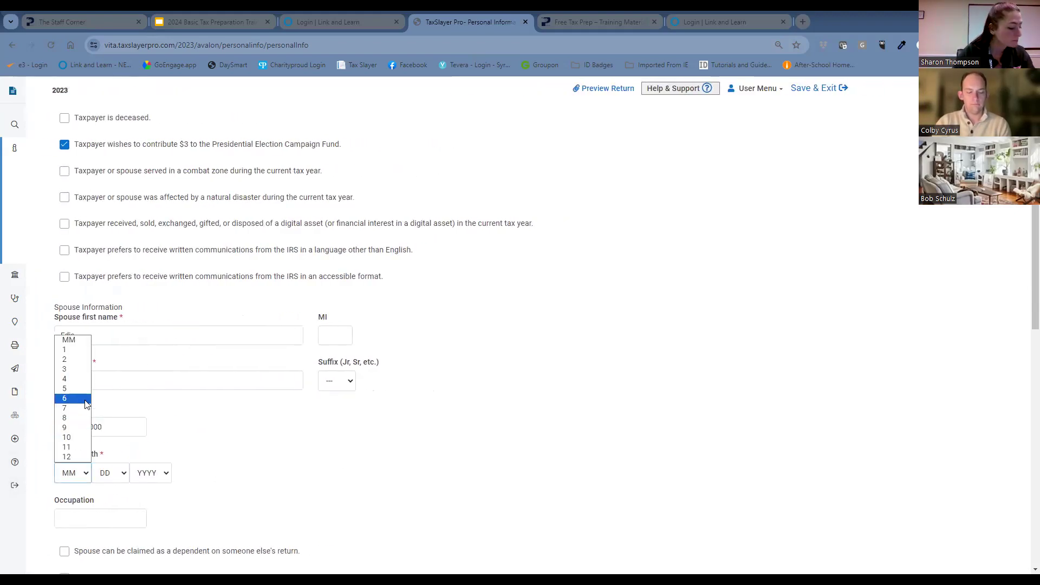
{"action": "left_click", "coordinate": [87, 400]}
{"action": "left_click", "coordinate": [115, 476]}
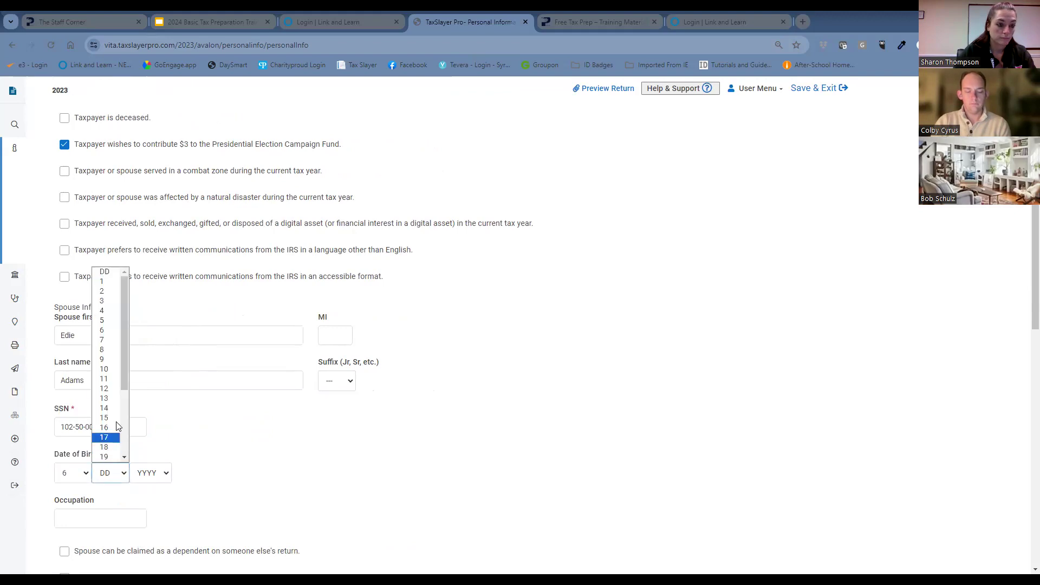
{"action": "left_click", "coordinate": [113, 374]}
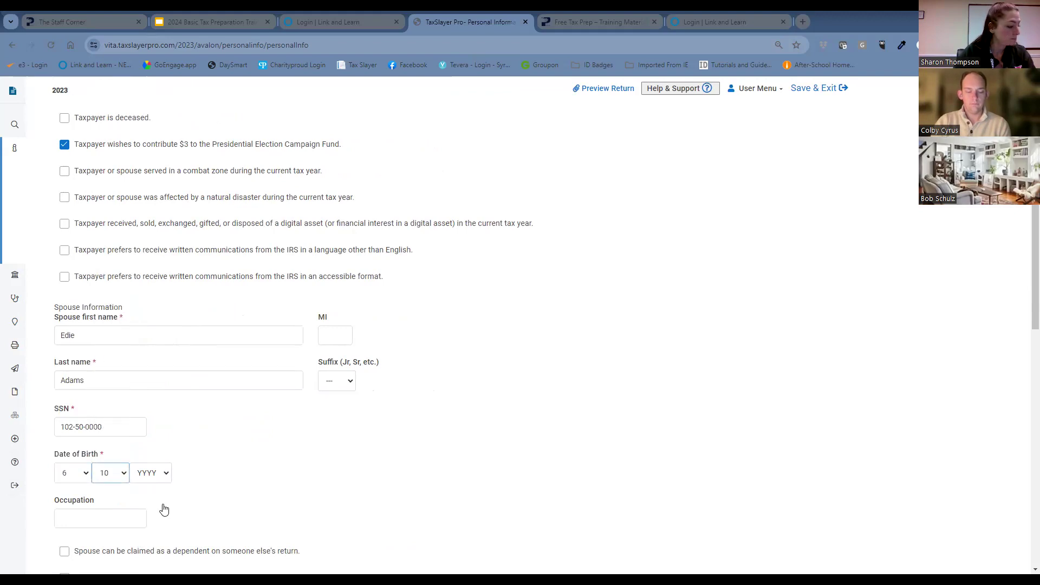
{"action": "left_click", "coordinate": [149, 475]}
{"action": "scroll", "coordinate": [151, 428], "scroll_direction": "down", "scroll_amount": 3}
{"action": "left_click", "coordinate": [150, 435]}
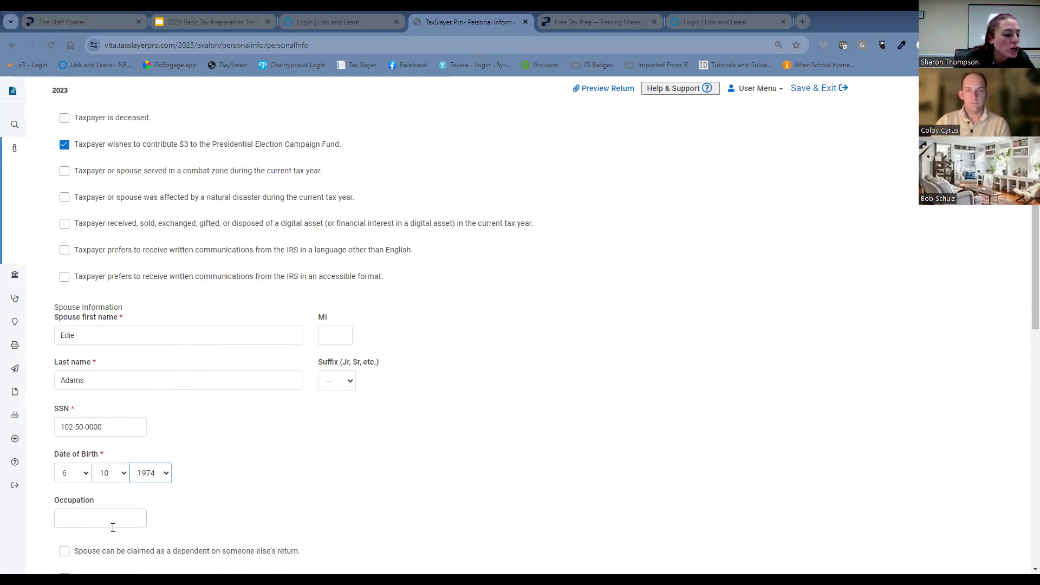
Enter Legal Secretary as the spouse's occupation.
{"action": "left_click", "coordinate": [113, 524]}
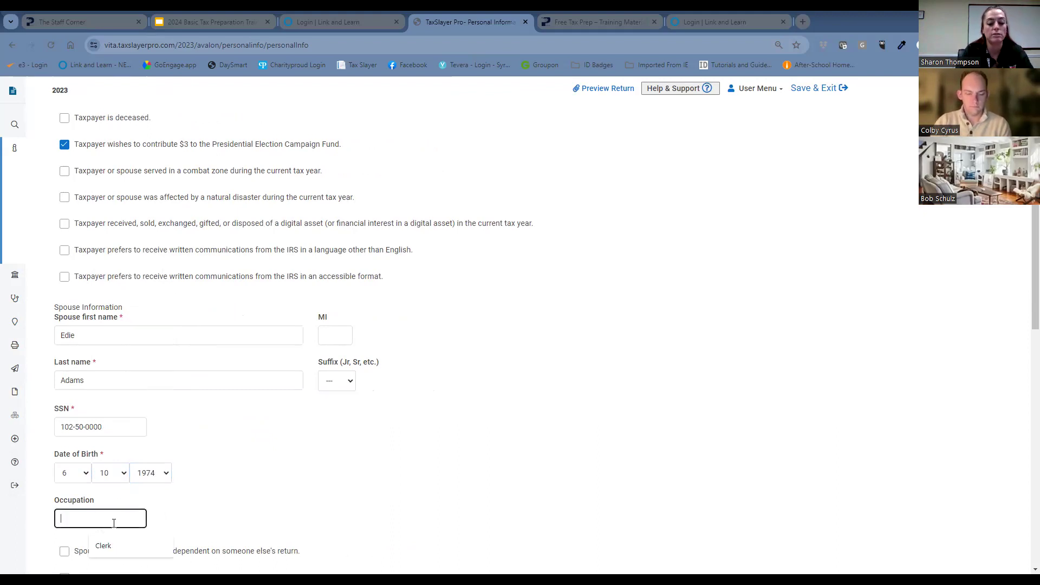
{"action": "type", "text": "LeagalSec"}
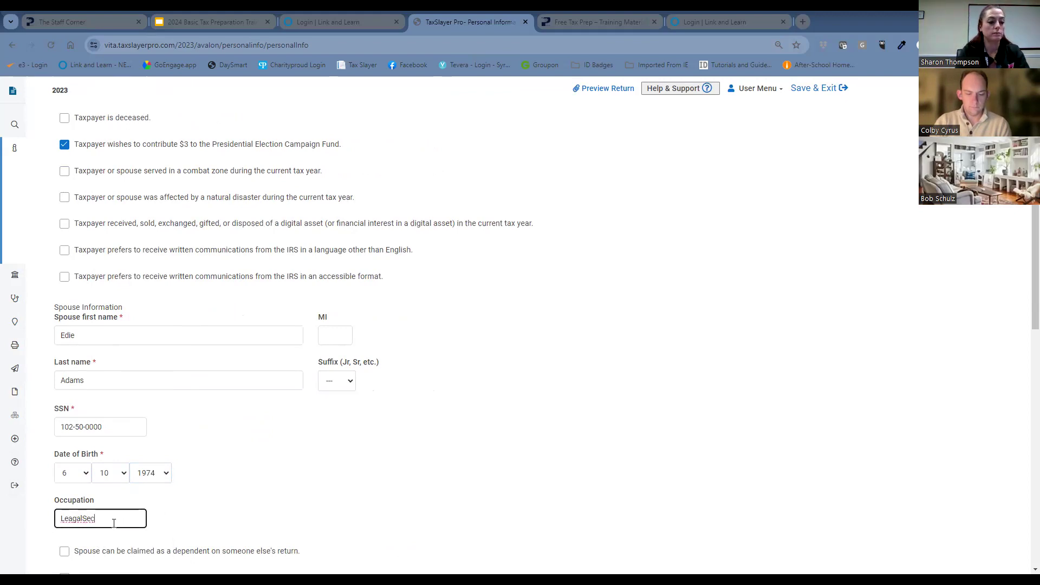
{"action": "key", "text": "BackSpace"}
{"action": "key", "text": "BackSpace"}
{"action": "key", "text": "BackSpace"}
{"action": "key", "text": "BackSpace"}
{"action": "key", "text": "BackSpace"}
{"action": "key", "text": "BackSpace"}
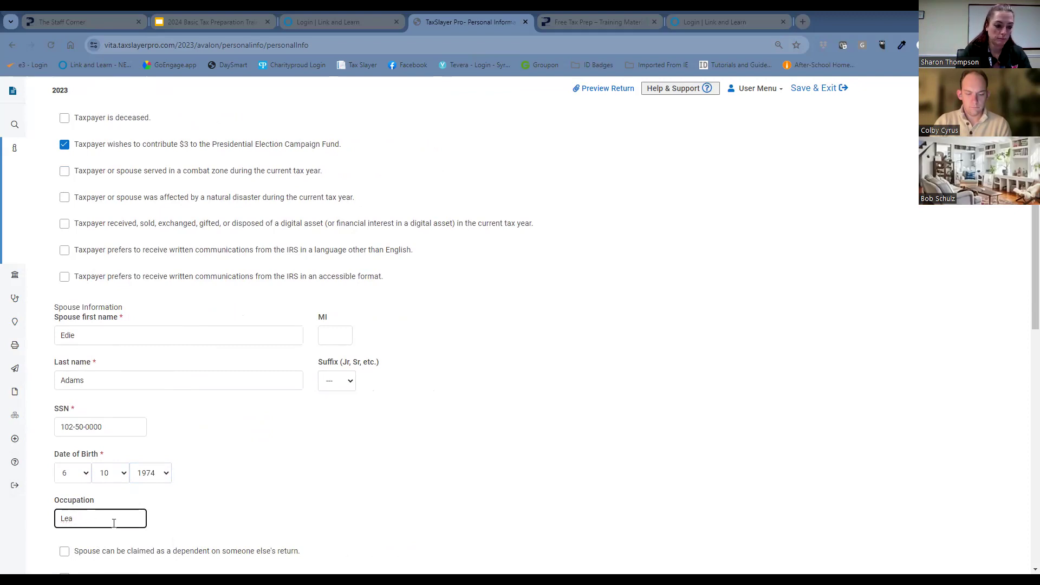
{"action": "type", "text": "gal Secret"}
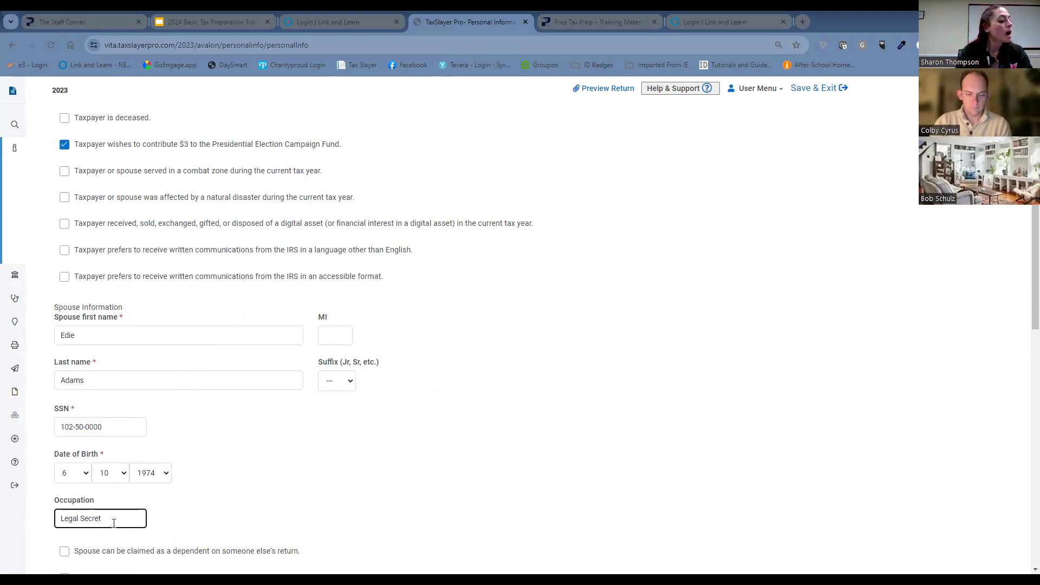
{"action": "type", "text": "ary"}
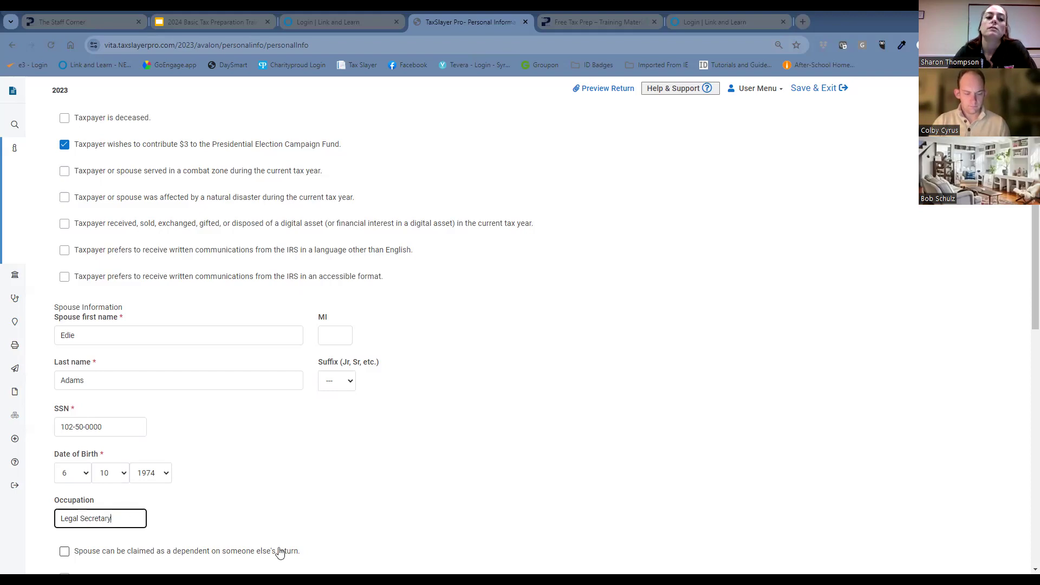
Leave the spouse checkboxes unmarked and enter the street number and name in the Address and Phone Number section.
{"action": "scroll", "coordinate": [484, 439], "scroll_direction": "down", "scroll_amount": 1}
{"action": "scroll", "coordinate": [483, 439], "scroll_direction": "down", "scroll_amount": 4}
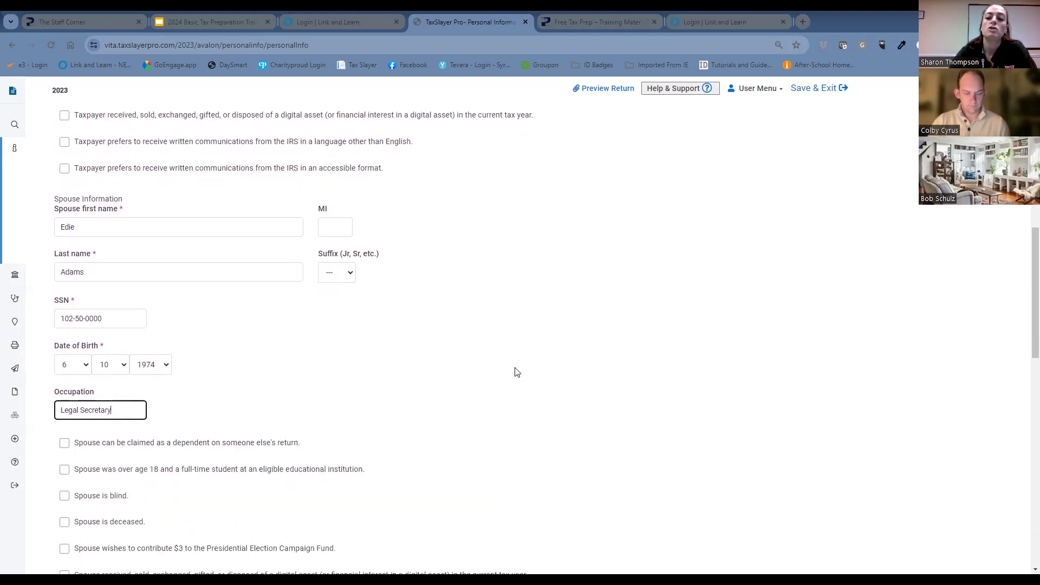
{"action": "scroll", "coordinate": [522, 390], "scroll_direction": "down", "scroll_amount": 4}
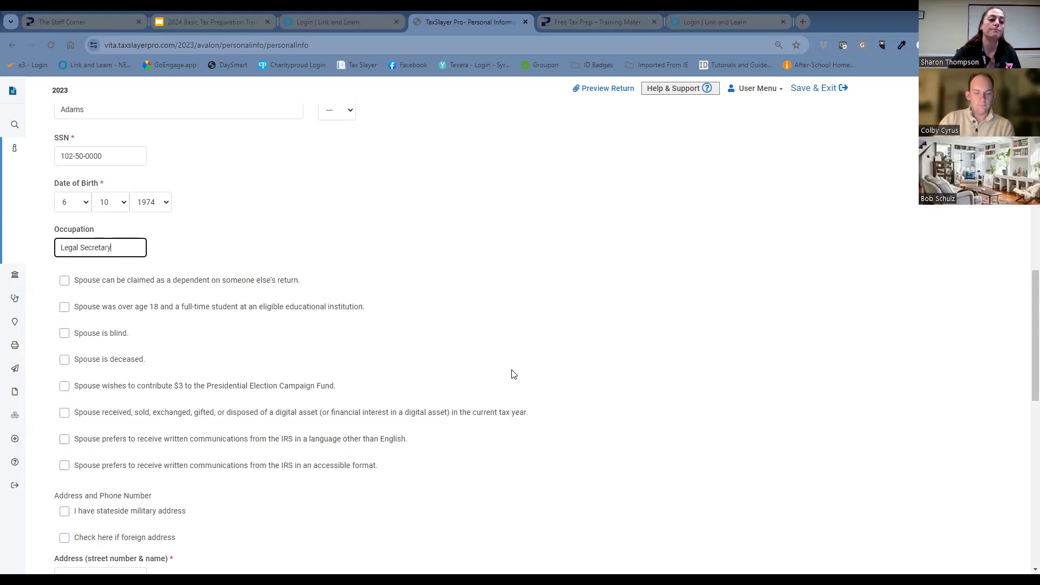
{"action": "scroll", "coordinate": [281, 425], "scroll_direction": "down", "scroll_amount": 3}
{"action": "left_click", "coordinate": [122, 414]}
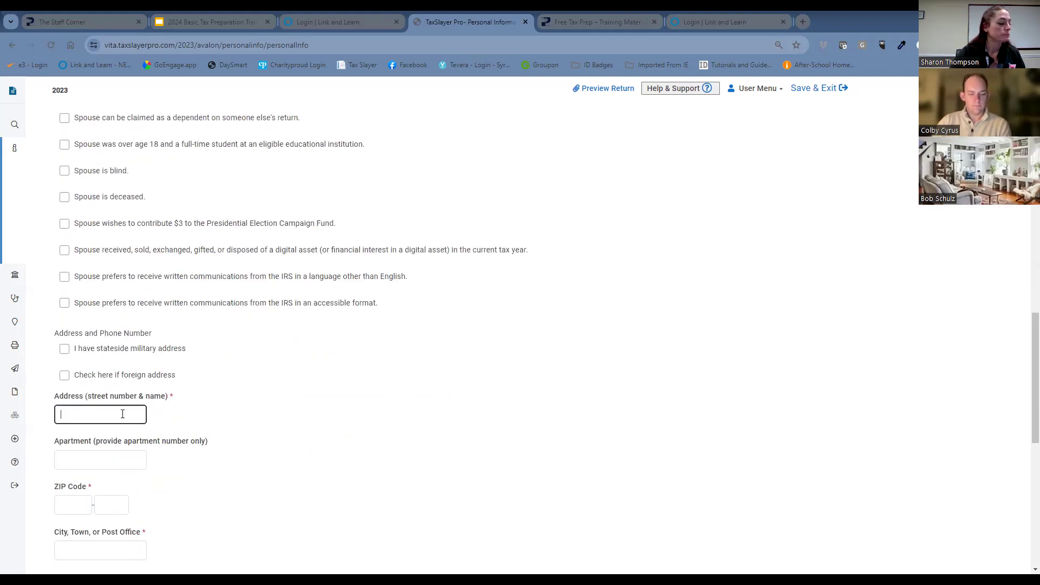
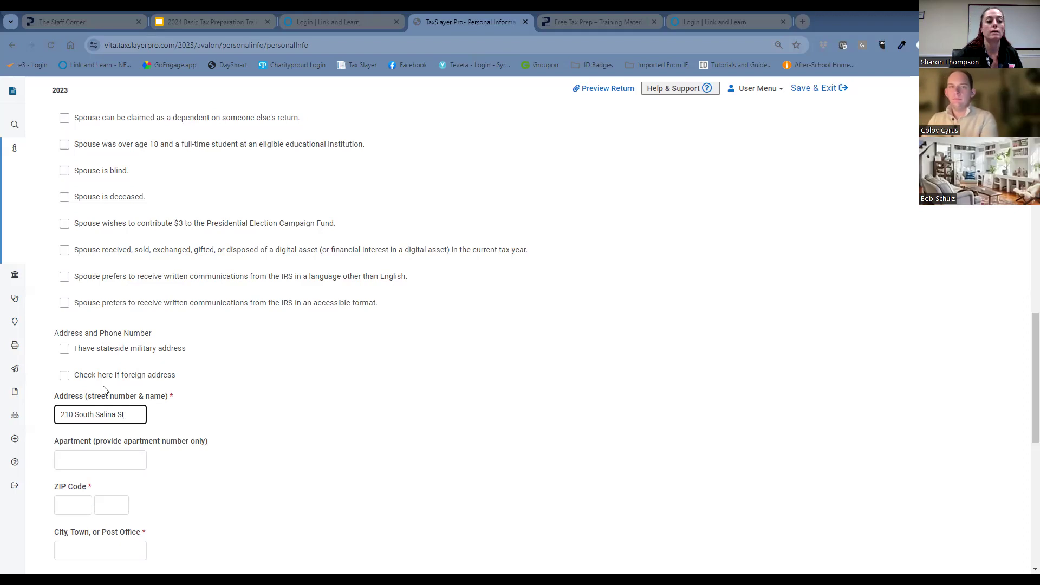
Enter the address's ZIP code so that the city and state fill in automatically.
{"action": "left_click", "coordinate": [84, 503]}
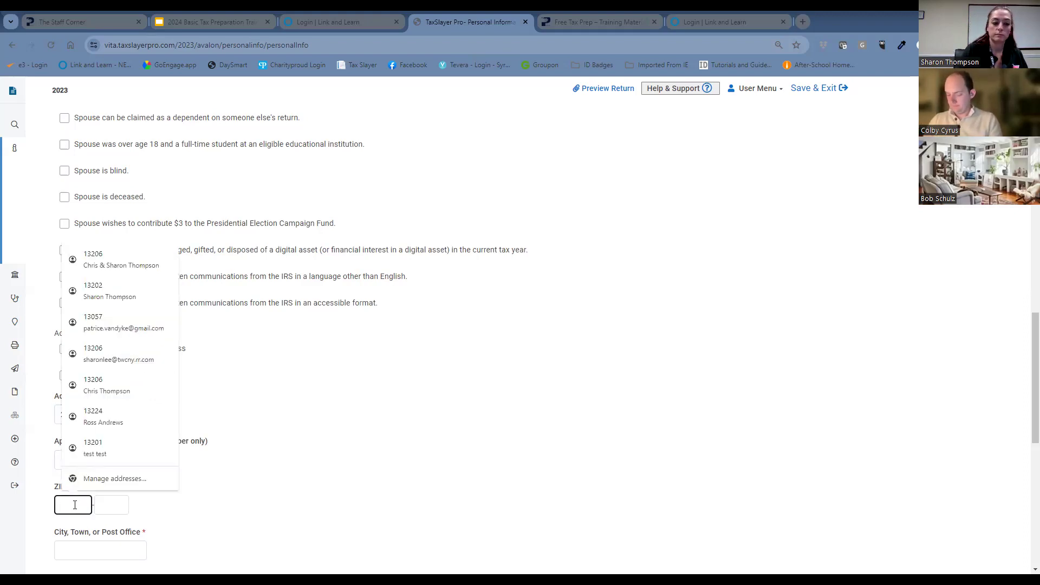
{"action": "type", "text": "13202"}
{"action": "left_click", "coordinate": [206, 528]}
{"action": "scroll", "coordinate": [226, 493], "scroll_direction": "down", "scroll_amount": 5}
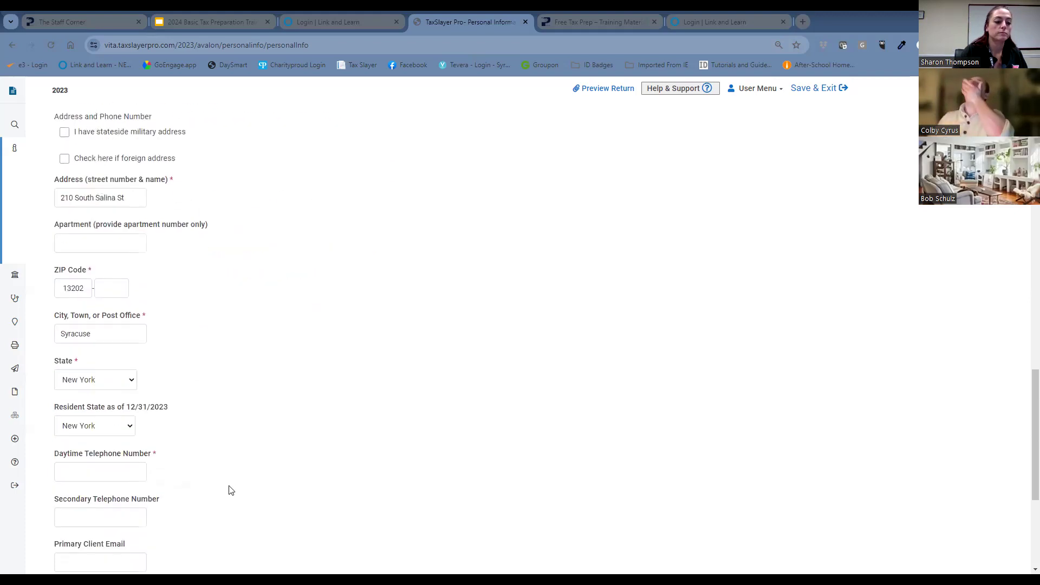
Enter the taxpayer's daytime telephone number in the Address and Phone Number section.
{"action": "left_click", "coordinate": [117, 419]}
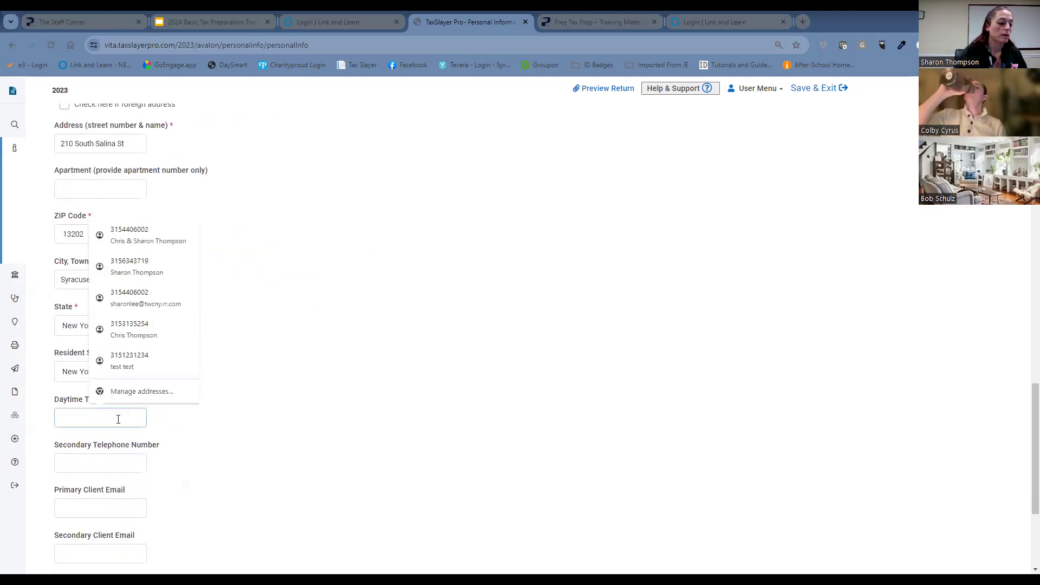
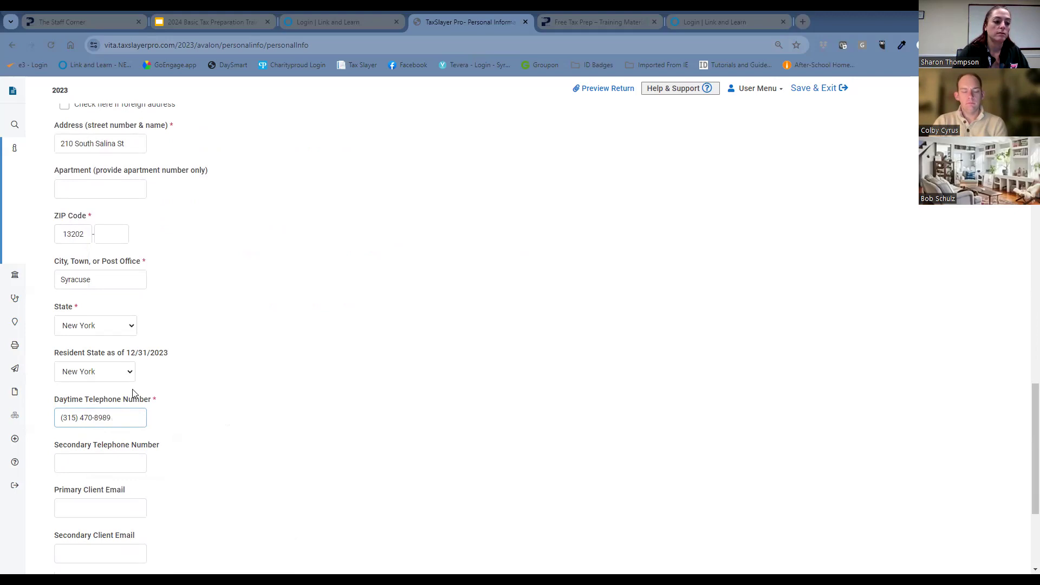
Enter the secondary telephone number for the couple.
{"action": "left_click", "coordinate": [130, 463]}
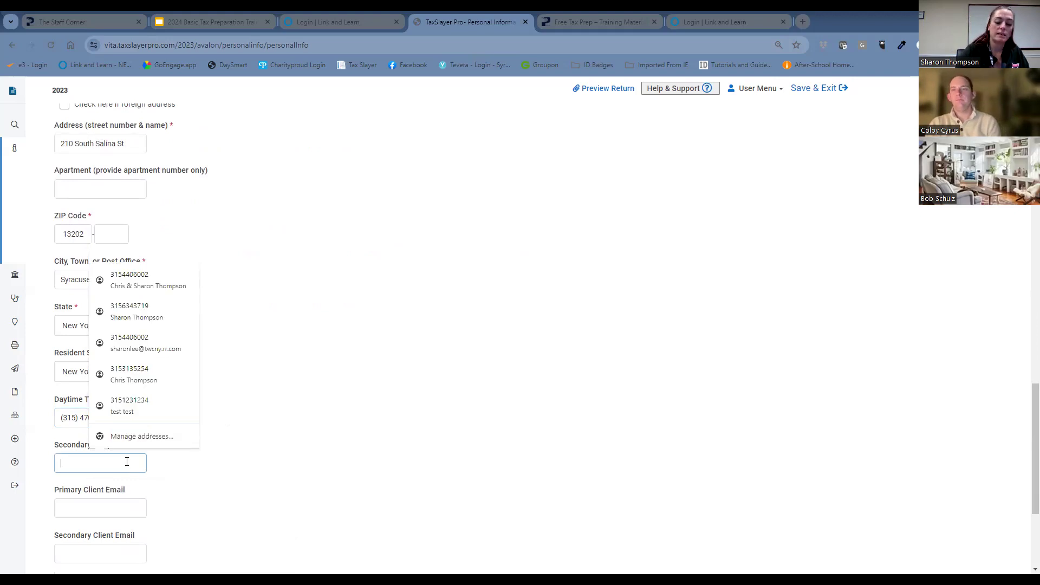
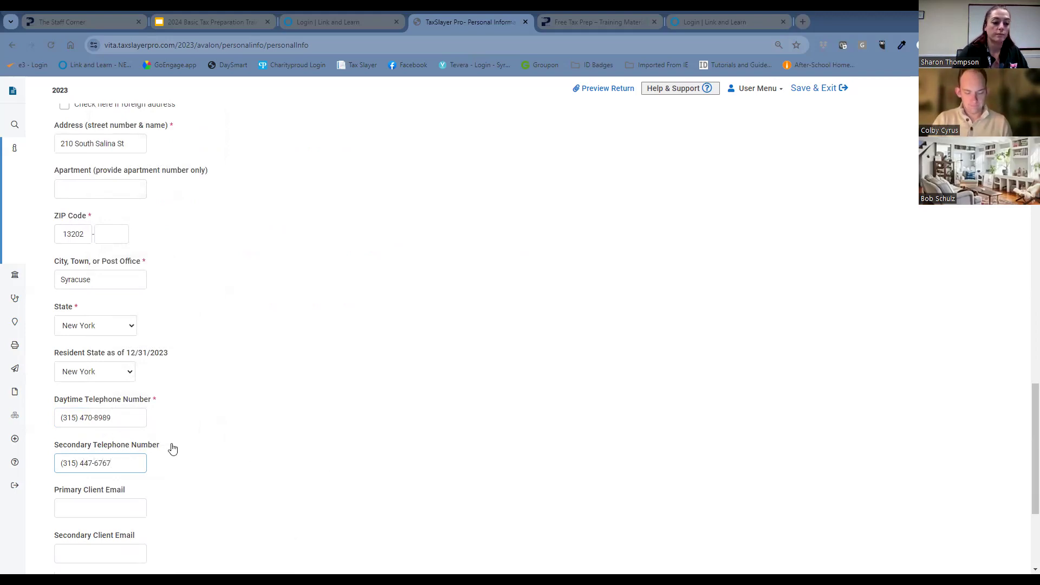
Leave both client email fields and the customer portal invitation blank, and continue to the dependents section.
{"action": "scroll", "coordinate": [379, 471], "scroll_direction": "down", "scroll_amount": 2}
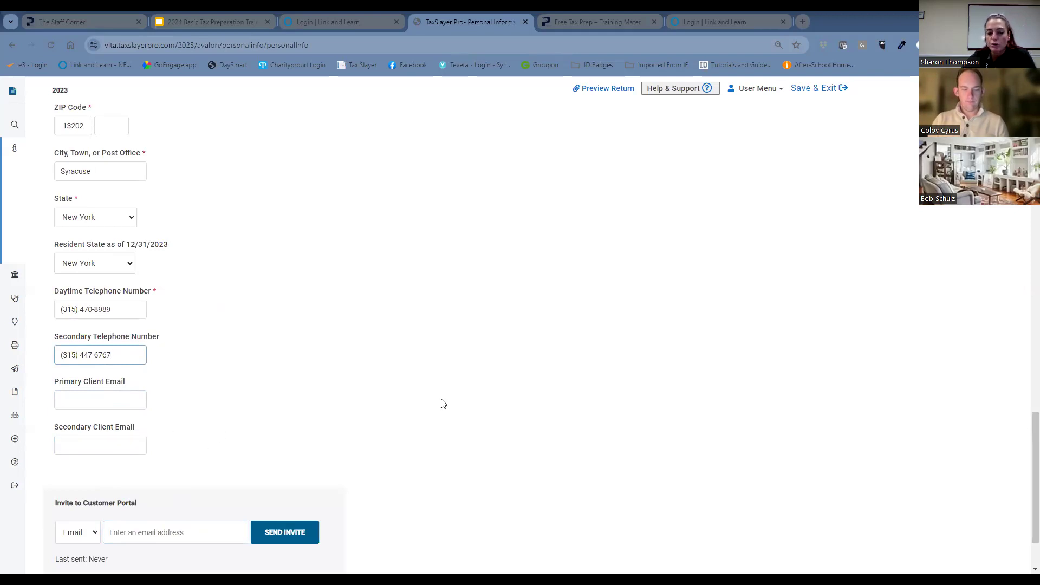
{"action": "scroll", "coordinate": [476, 399], "scroll_direction": "down", "scroll_amount": 1}
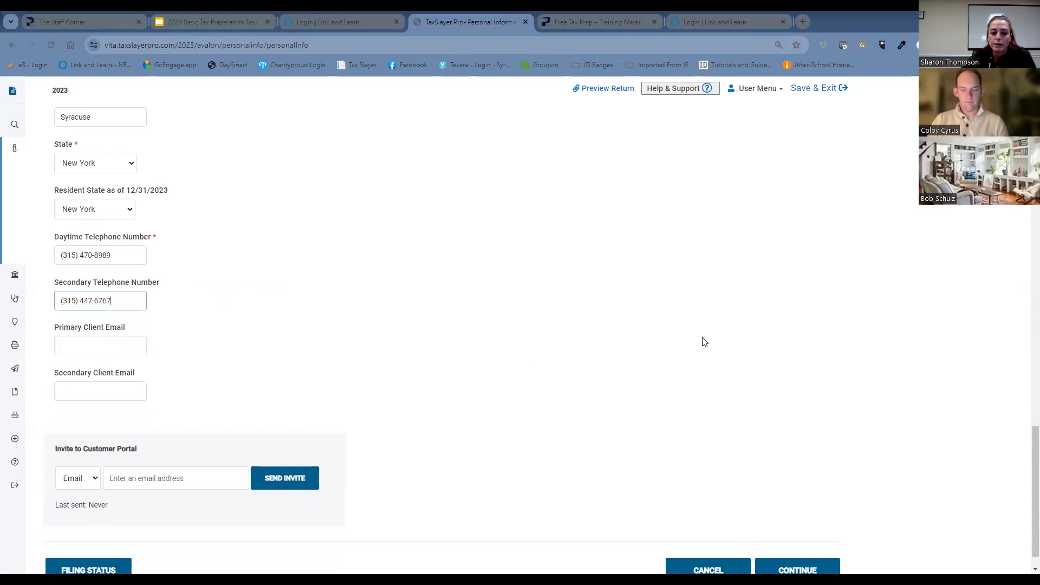
{"action": "scroll", "coordinate": [823, 558], "scroll_direction": "down", "scroll_amount": 1}
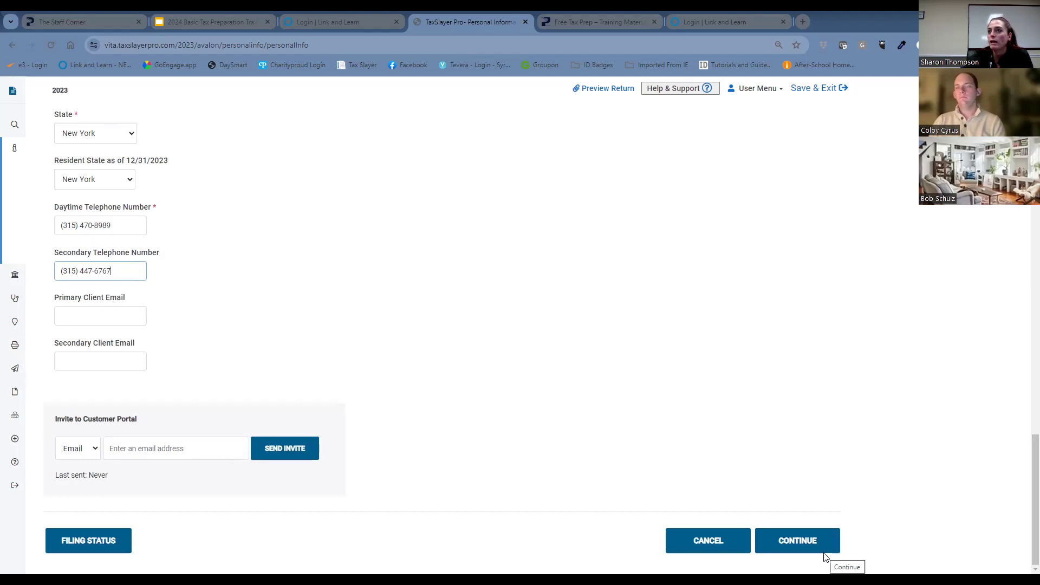
{"action": "left_click", "coordinate": [831, 540]}
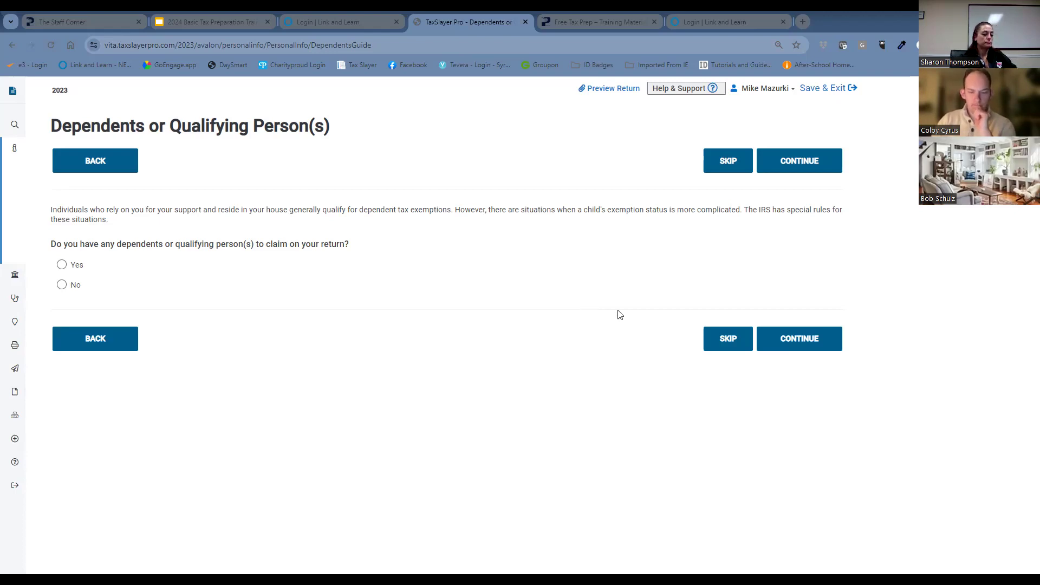
Answer Yes to having dependents or qualifying persons to claim on the return, and continue to the dependent's information.
{"action": "mouse_move", "coordinate": [48, 227]}
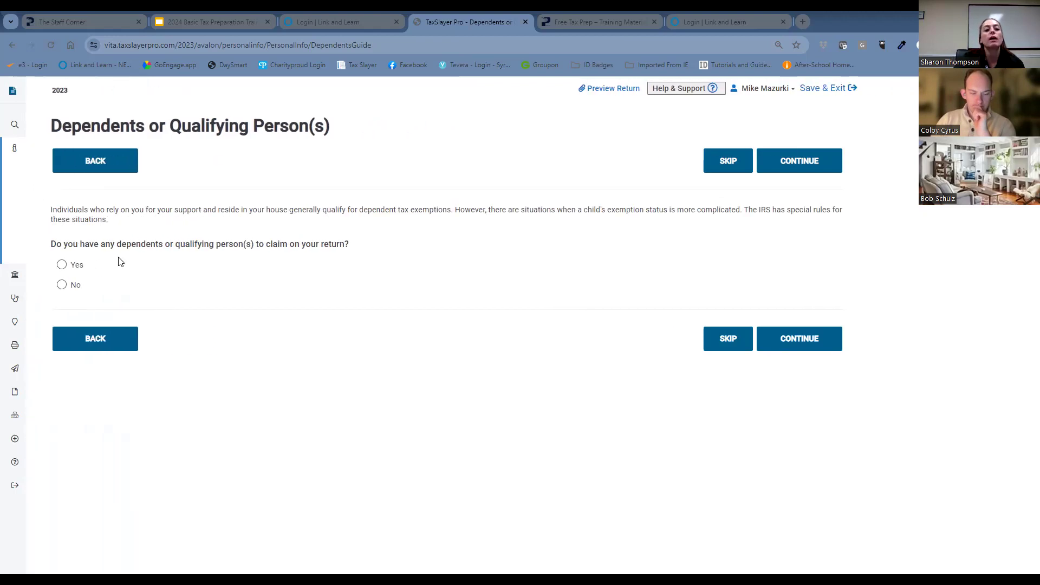
{"action": "left_click", "coordinate": [62, 265]}
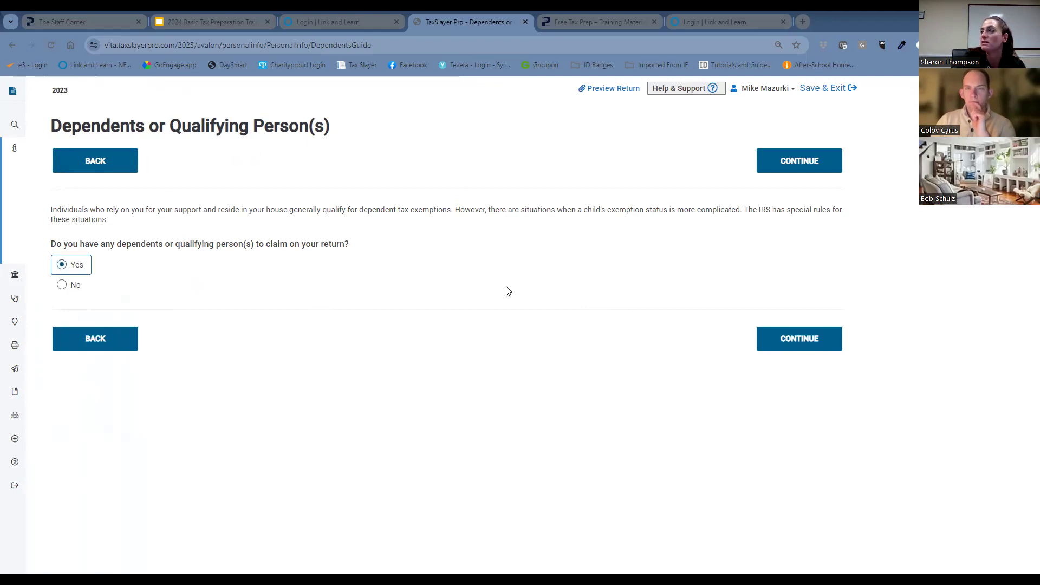
{"action": "left_click", "coordinate": [815, 338]}
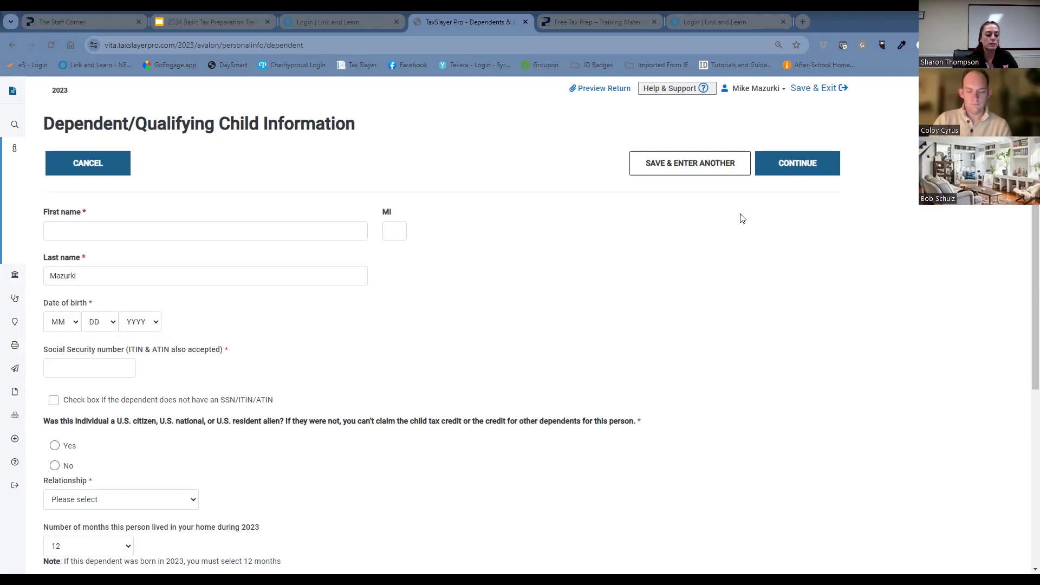
Enter the first dependent's first name and replace the prefilled last name with the child's own.
{"action": "left_click", "coordinate": [163, 234]}
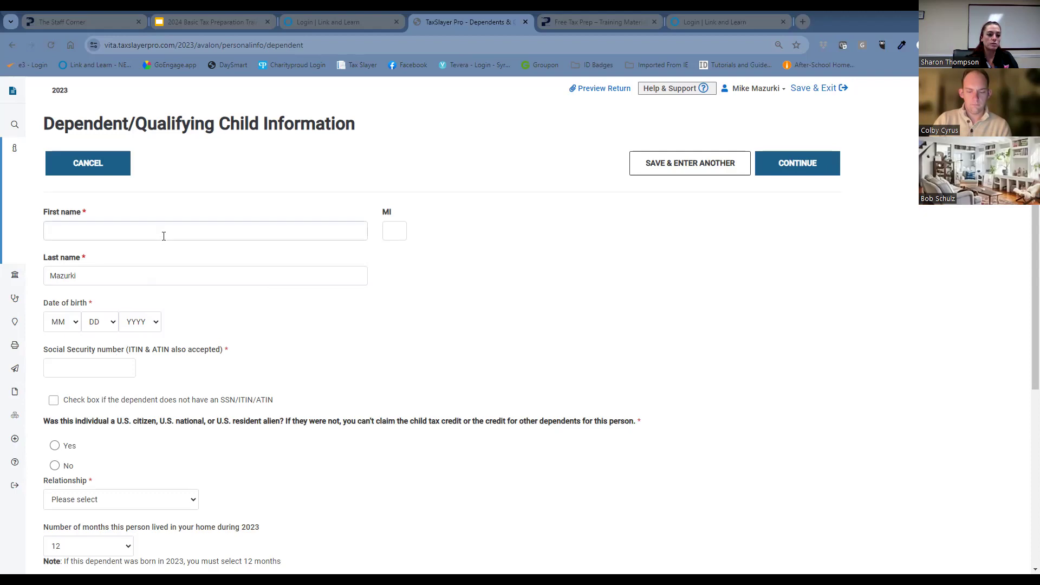
{"action": "left_click", "coordinate": [165, 230]}
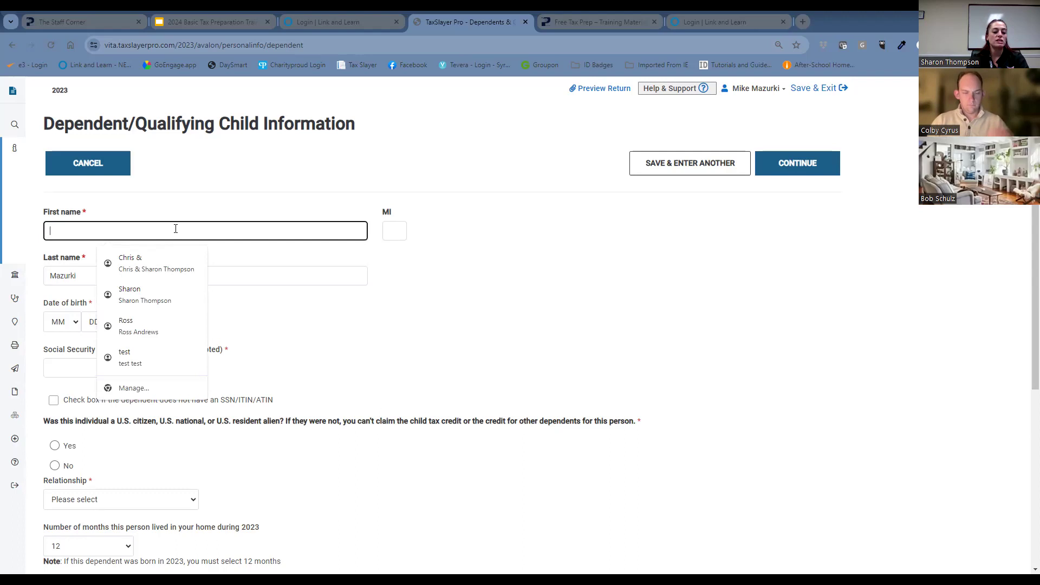
{"action": "key", "text": "Tab"}
{"action": "key", "text": "Tab"}
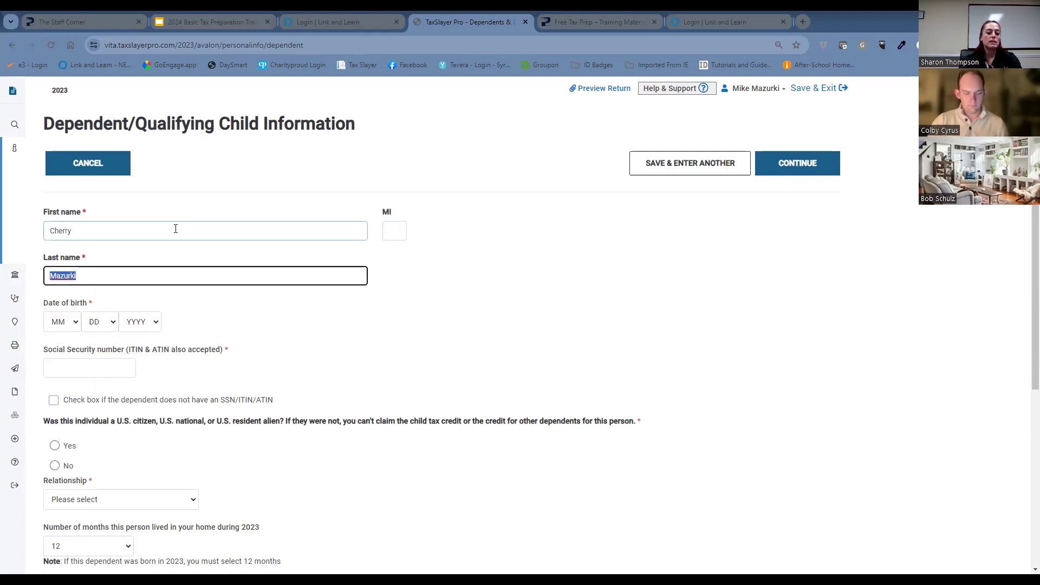
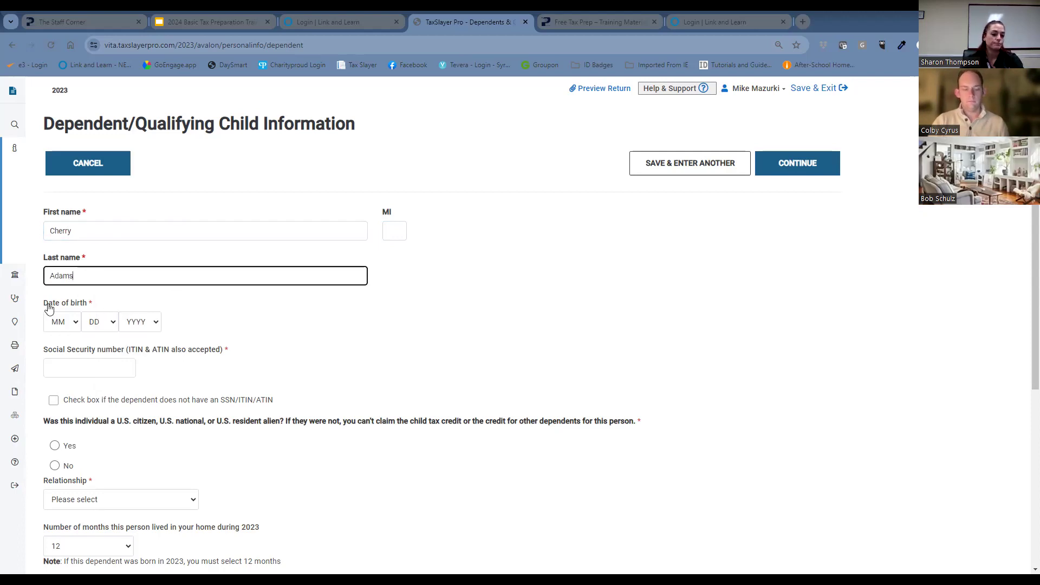
Select the month, day and year of the first dependent's date of birth.
{"action": "left_click", "coordinate": [69, 327]}
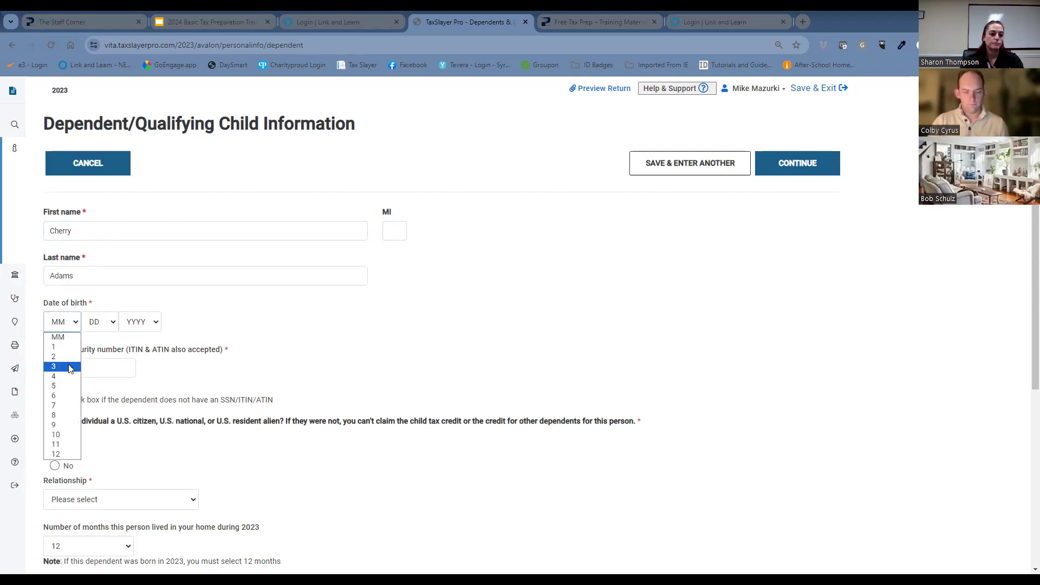
{"action": "left_click", "coordinate": [99, 325]}
{"action": "left_click", "coordinate": [94, 454]}
{"action": "left_click", "coordinate": [144, 325]}
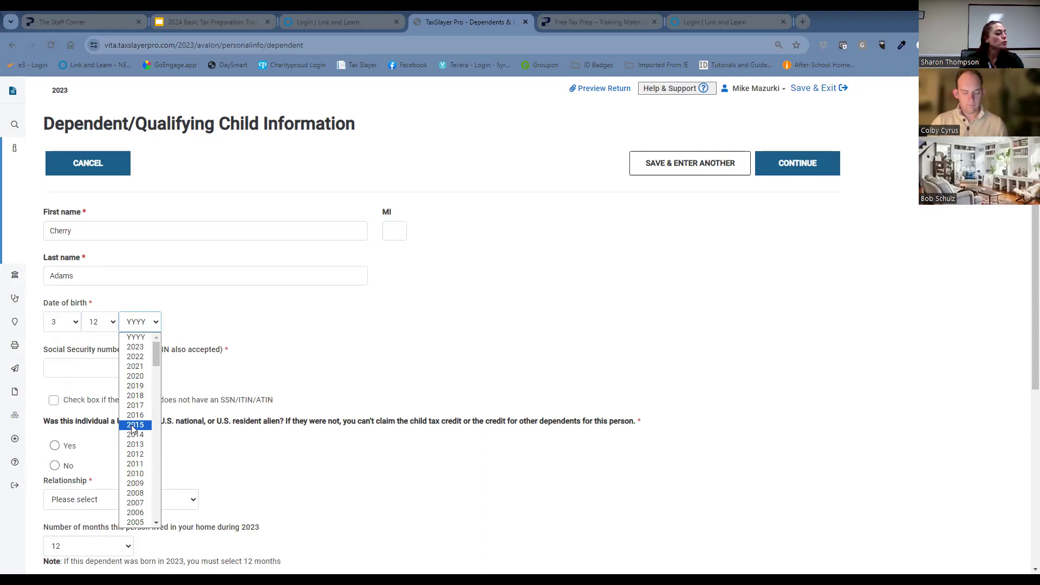
{"action": "left_click", "coordinate": [140, 465]}
Enter the first dependent's Social Security number.
{"action": "left_click", "coordinate": [128, 366]}
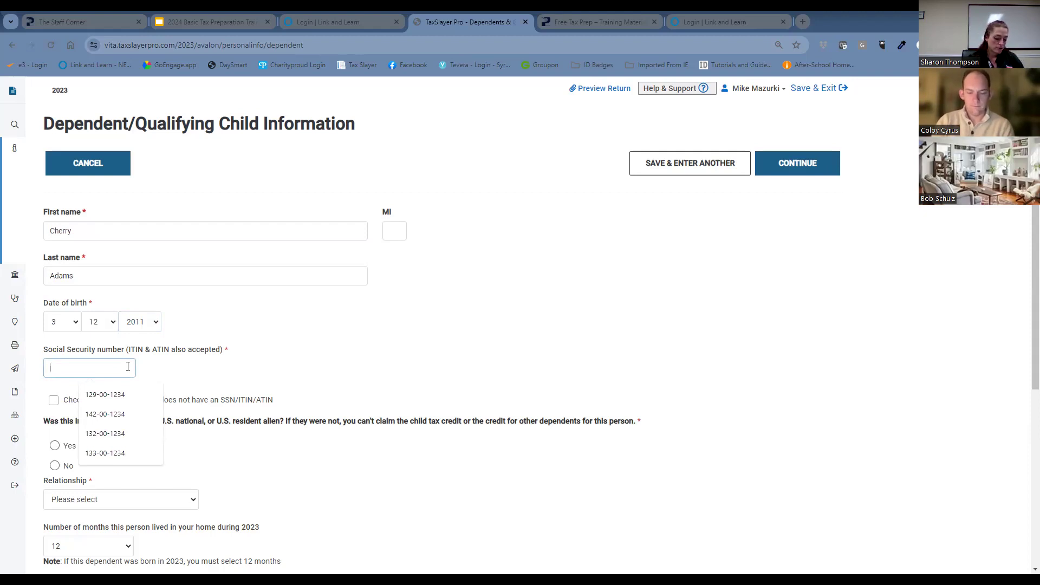
{"action": "type", "text": "1"}
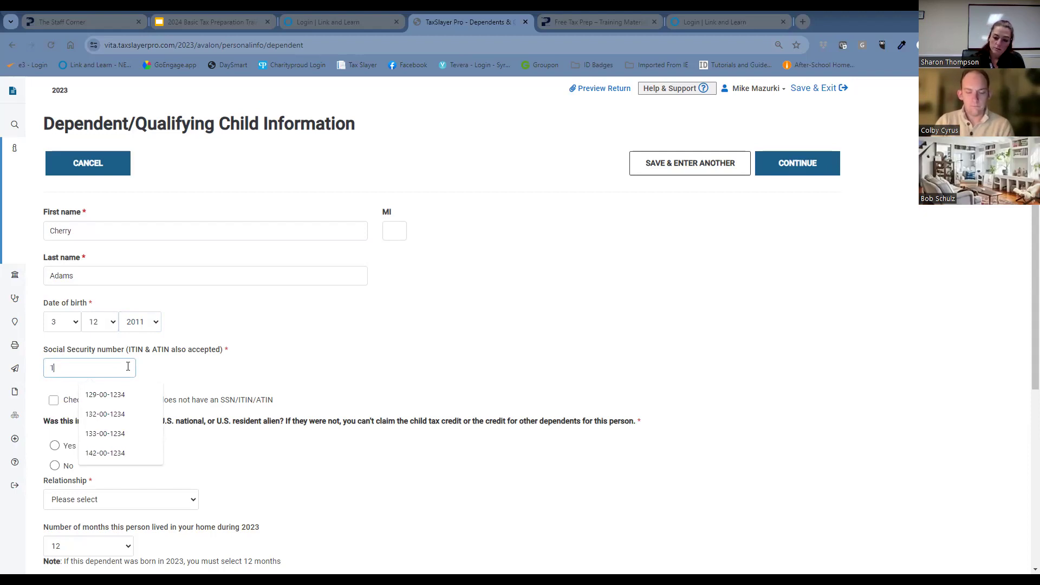
{"action": "type", "text": "23-45-6789"}
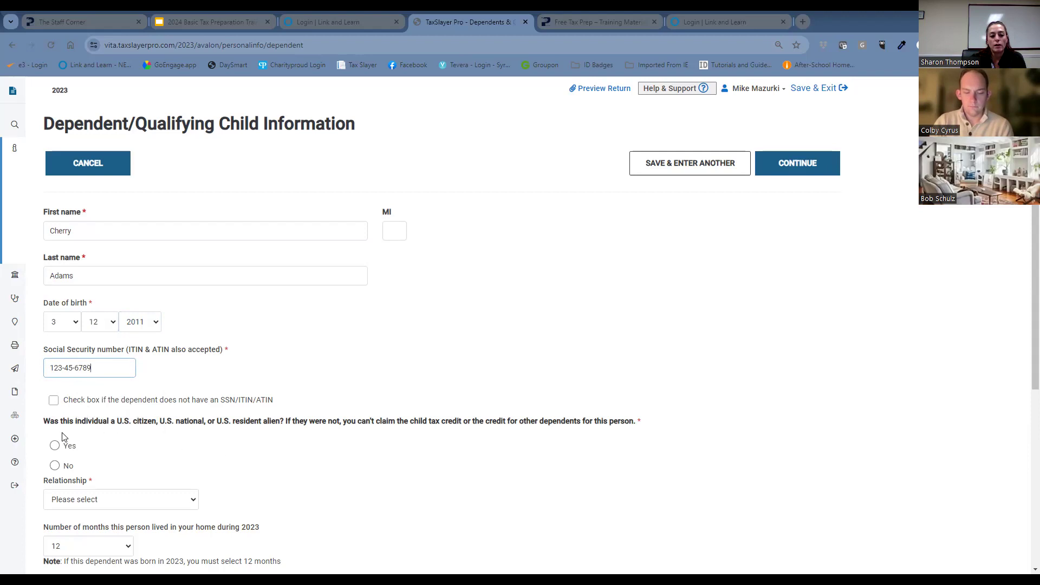
Answer Yes to the first dependent's U.S. citizenship question and set the relationship to Daughter.
{"action": "left_click", "coordinate": [54, 447]}
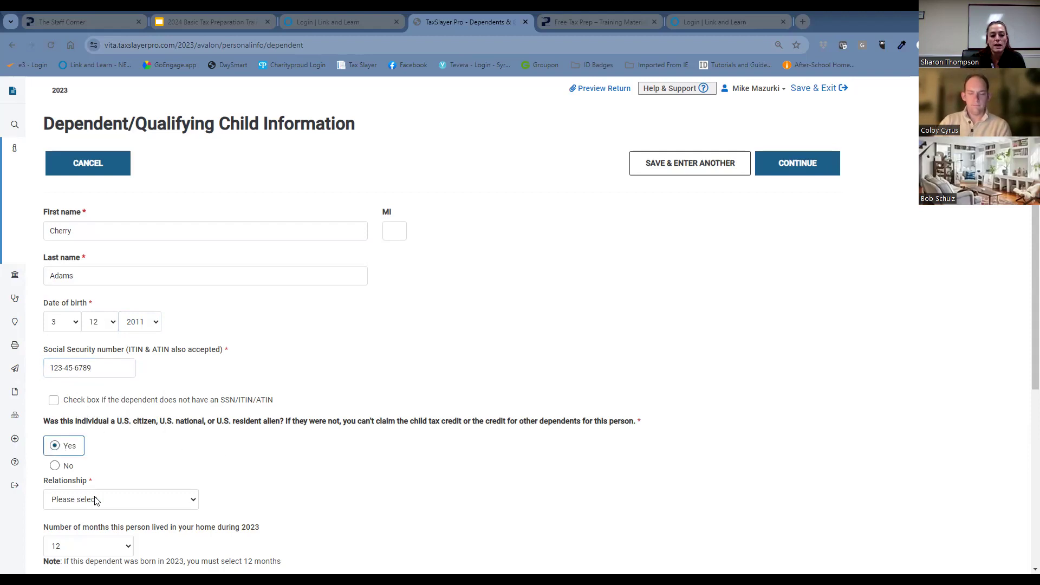
{"action": "left_click", "coordinate": [97, 500]}
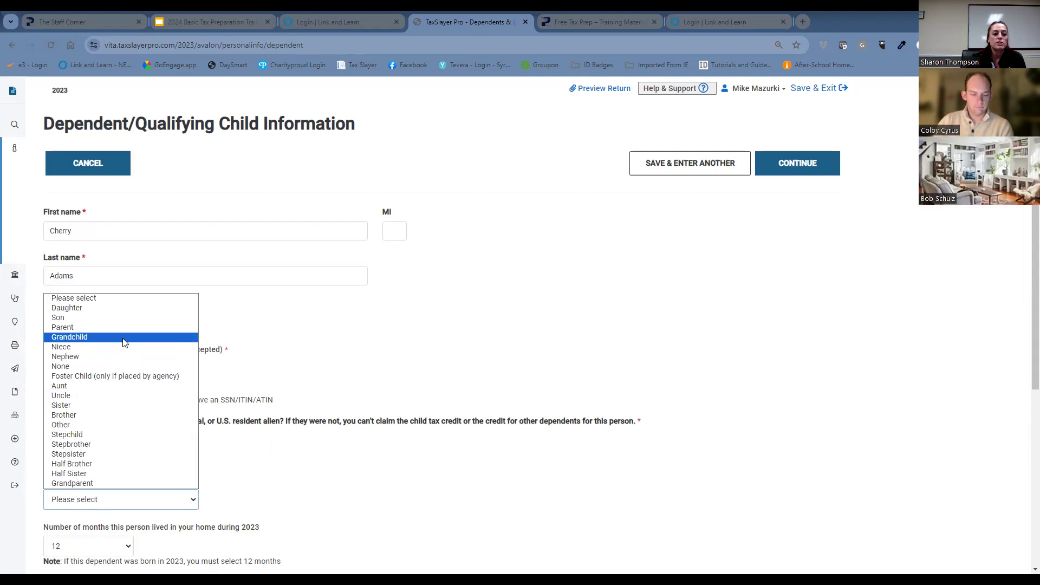
{"action": "left_click", "coordinate": [131, 308]}
Keep 12 months lived in the home, leave all the applicable-condition boxes unmarked, and save the dependent to enter another.
{"action": "scroll", "coordinate": [261, 440], "scroll_direction": "down", "scroll_amount": 3}
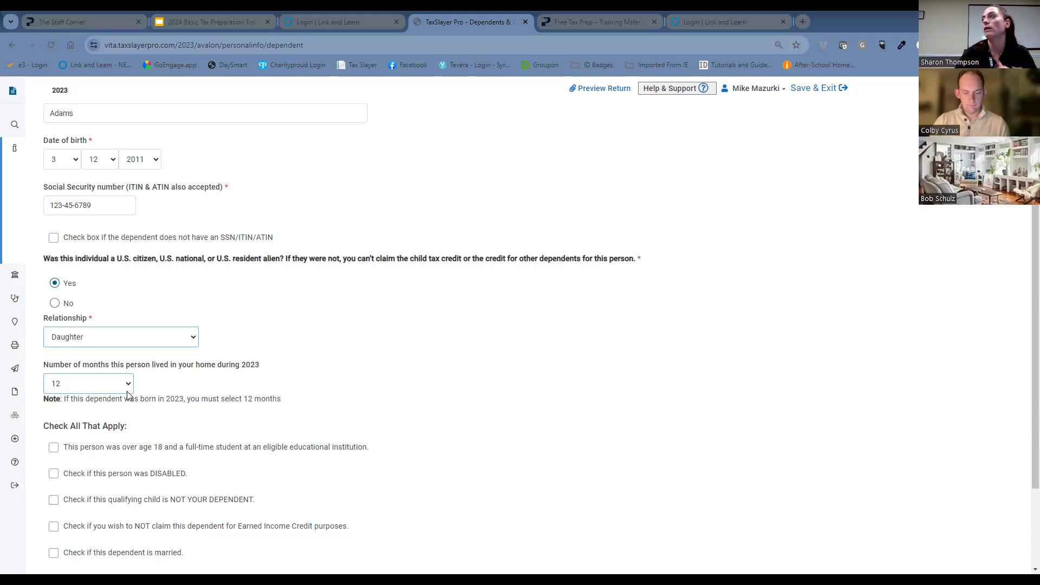
{"action": "mouse_move", "coordinate": [24, 318]}
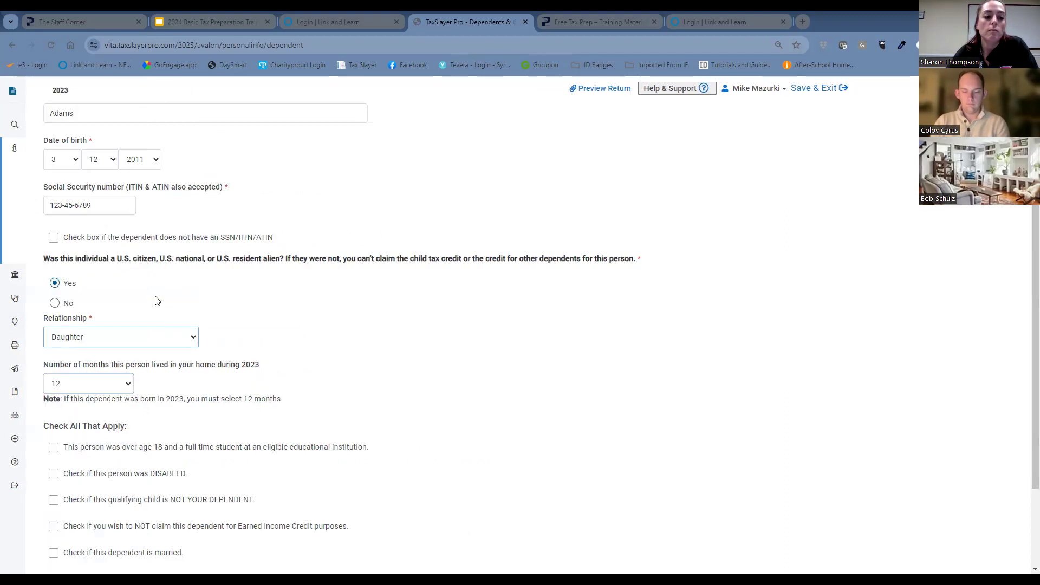
{"action": "scroll", "coordinate": [157, 474], "scroll_direction": "down", "scroll_amount": 2}
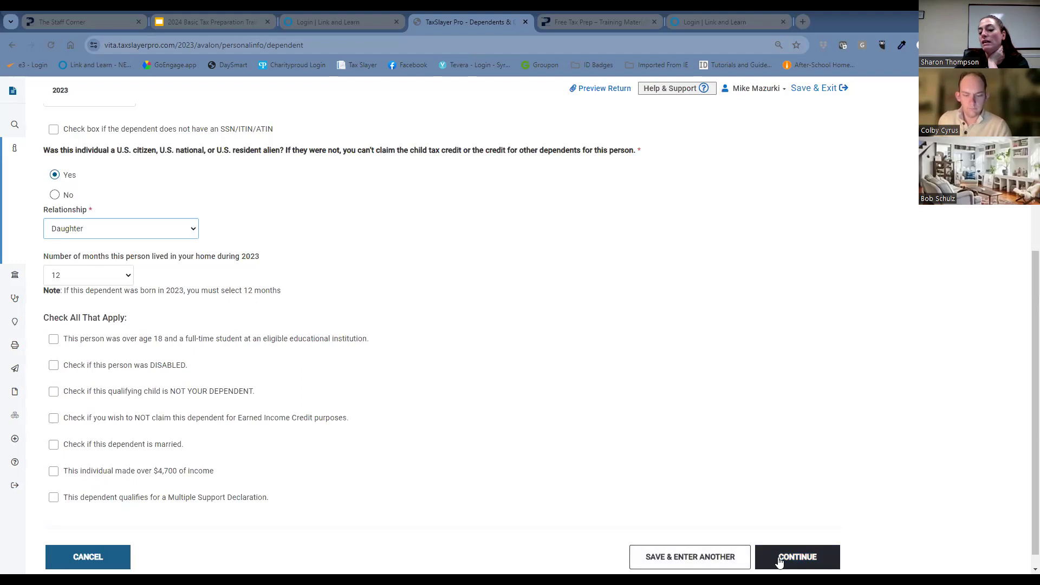
{"action": "left_click", "coordinate": [728, 555]}
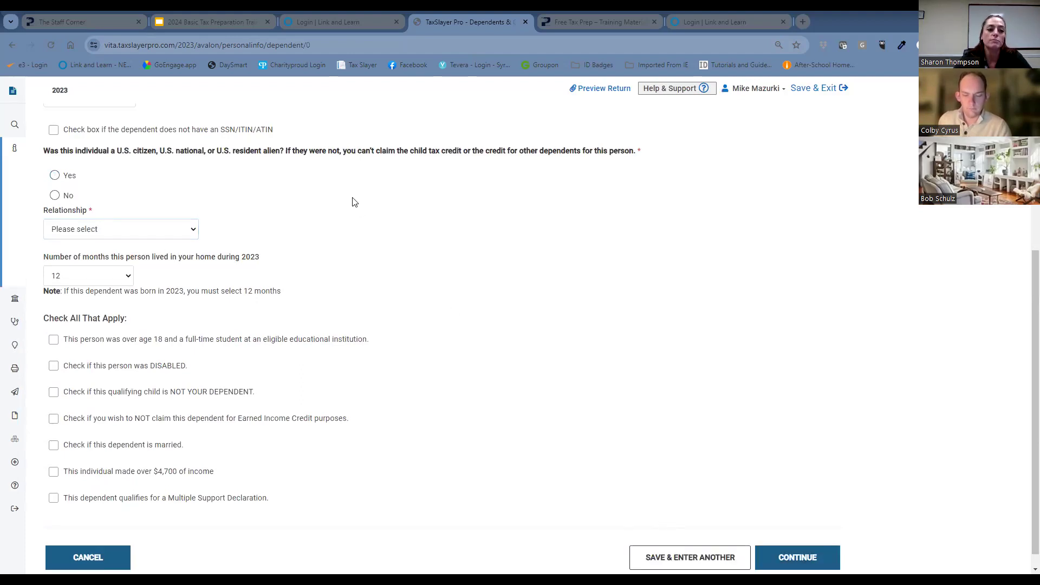
{"action": "scroll", "coordinate": [558, 385], "scroll_direction": "up", "scroll_amount": 3}
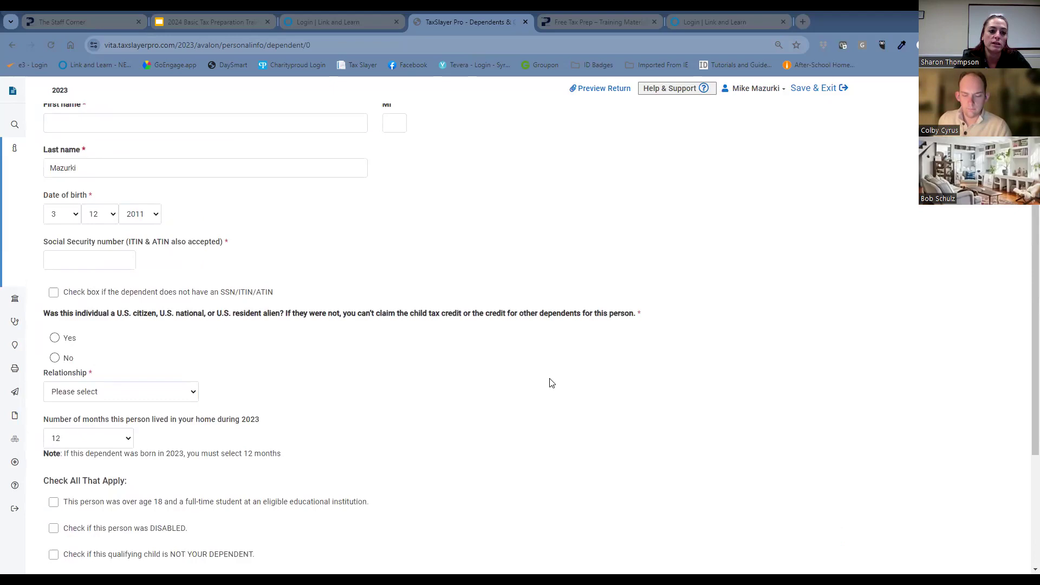
{"action": "scroll", "coordinate": [551, 383], "scroll_direction": "up", "scroll_amount": 2}
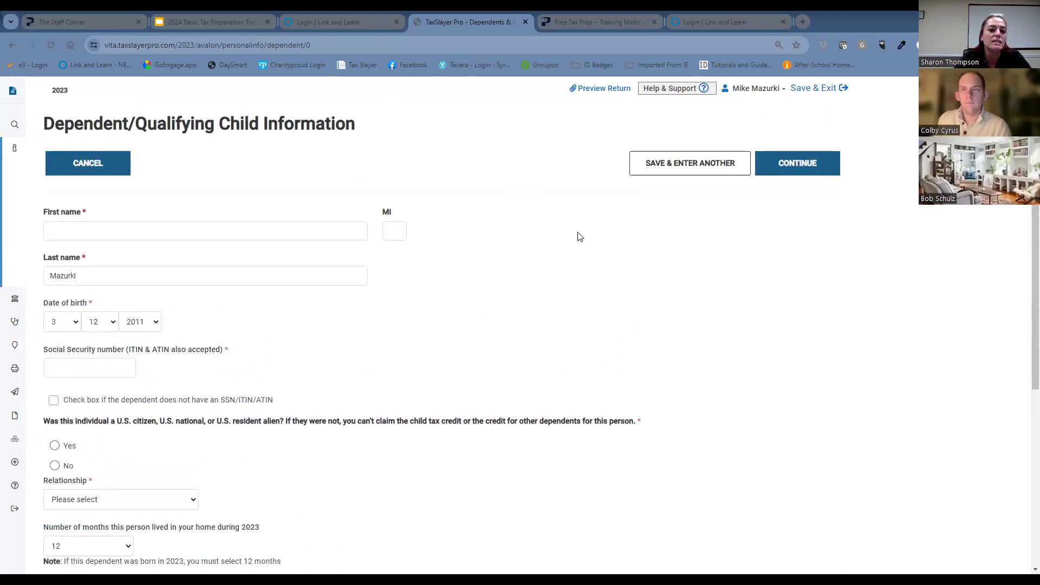
{"action": "left_click", "coordinate": [694, 168]}
Enter the second dependent's first name and replace the prefilled last name with the child's own.
{"action": "left_click", "coordinate": [235, 333]}
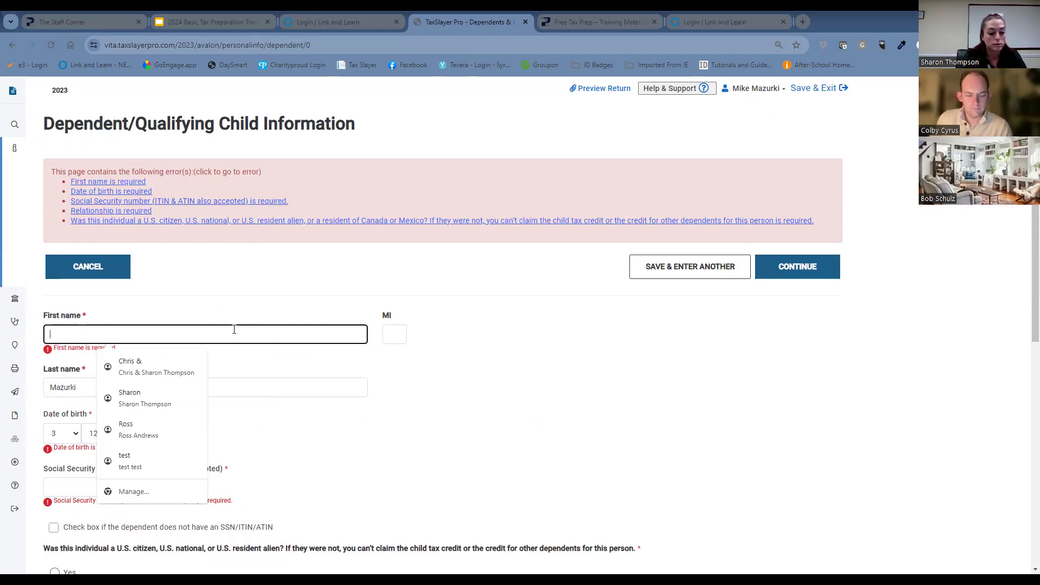
{"action": "key", "text": "Tab"}
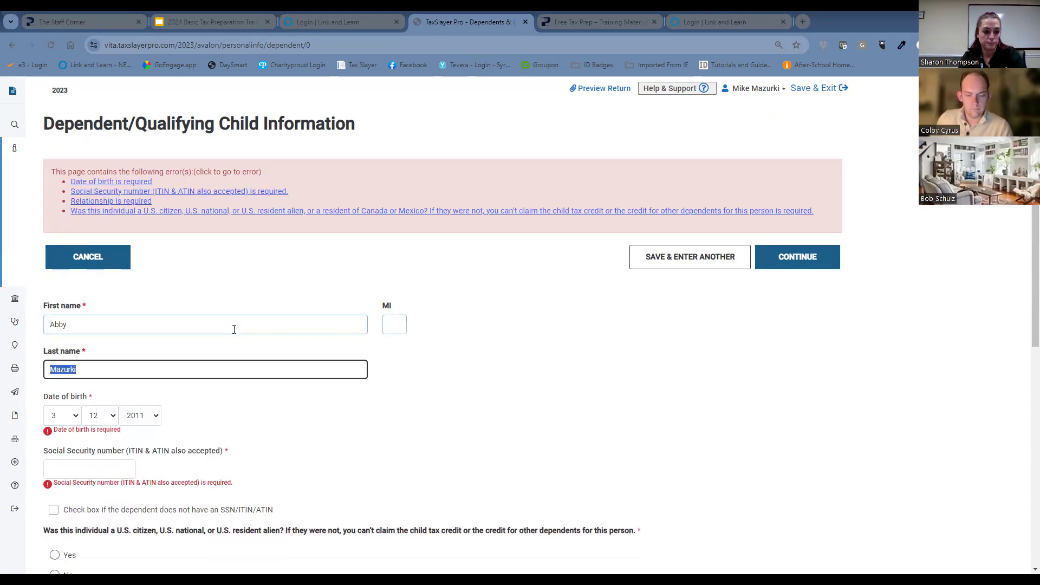
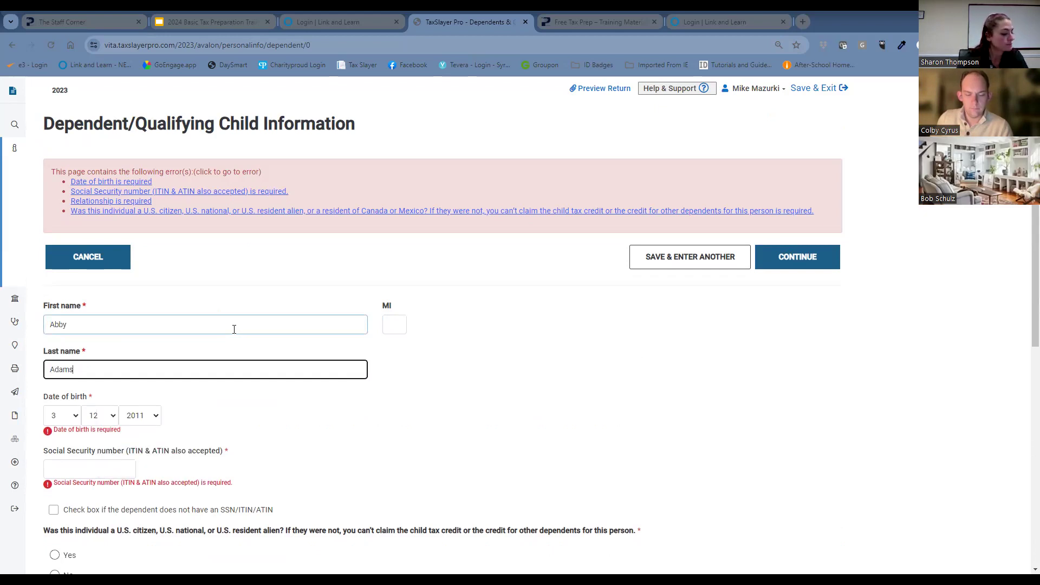
{"action": "key", "text": "Tab"}
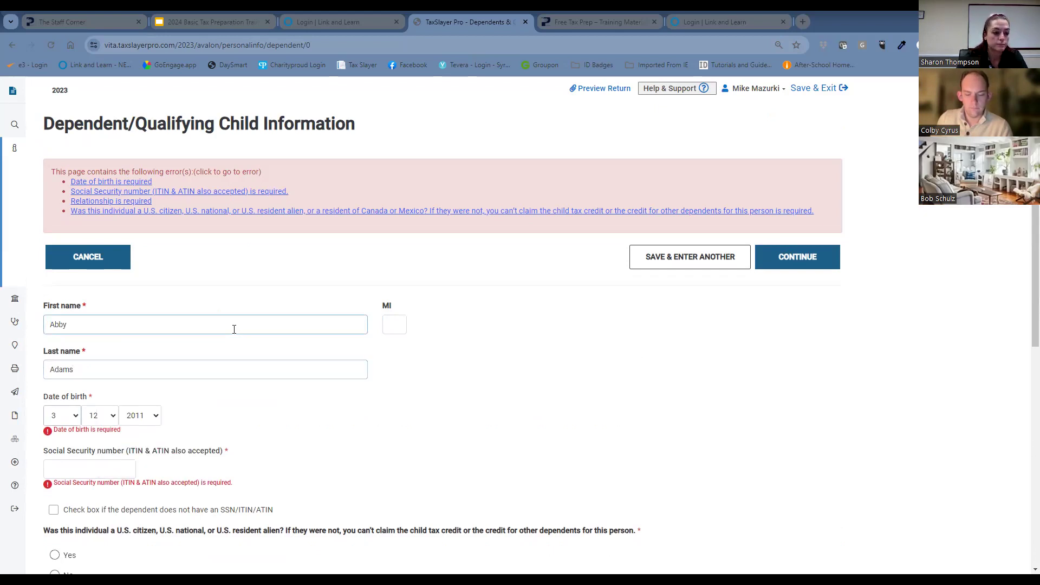
Set the second dependent's month, day and year of birth.
{"action": "left_click", "coordinate": [61, 415]}
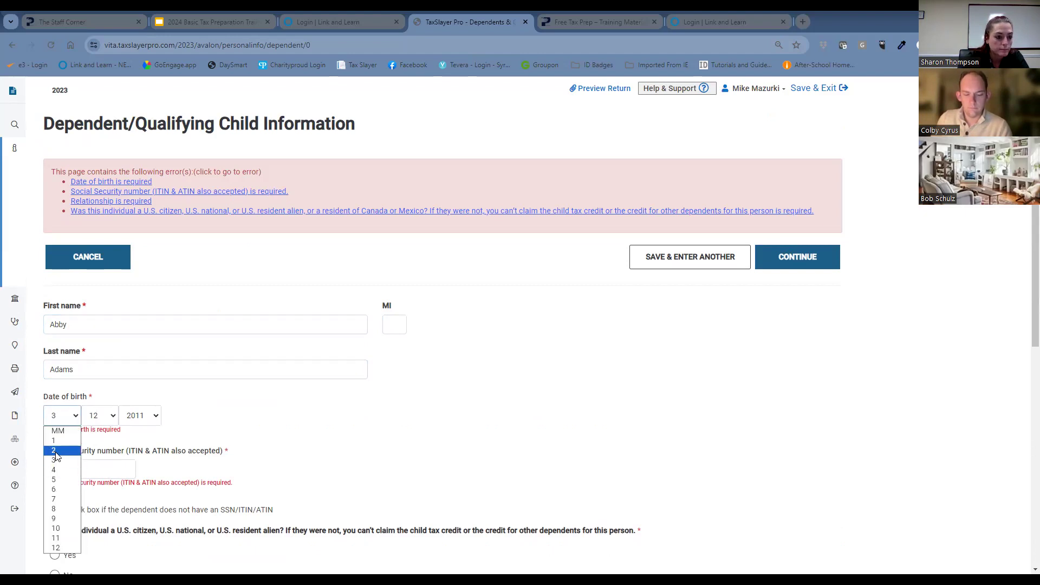
{"action": "left_click", "coordinate": [109, 425]}
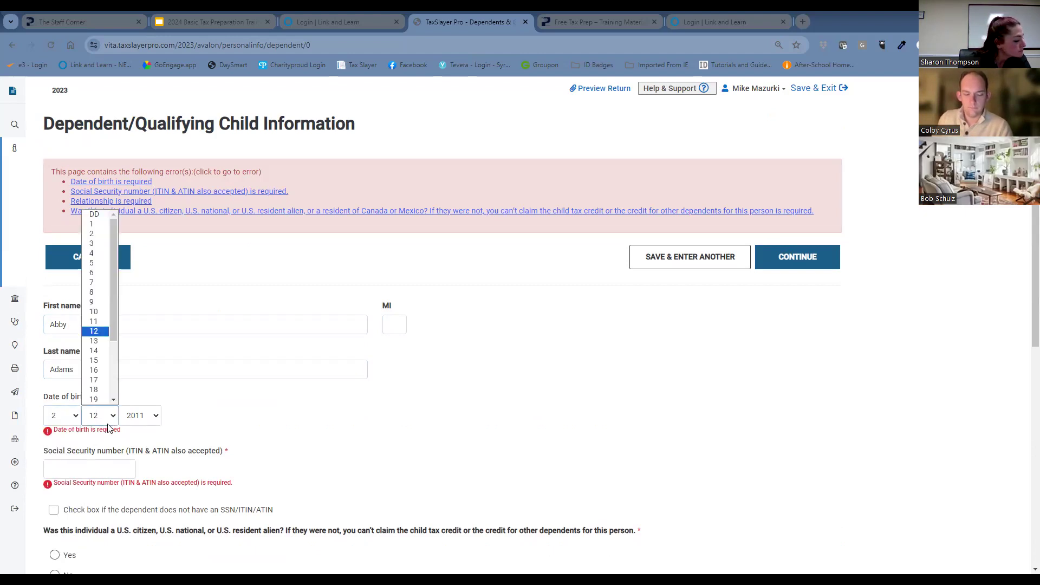
{"action": "left_click", "coordinate": [99, 235]}
{"action": "left_click", "coordinate": [139, 419]}
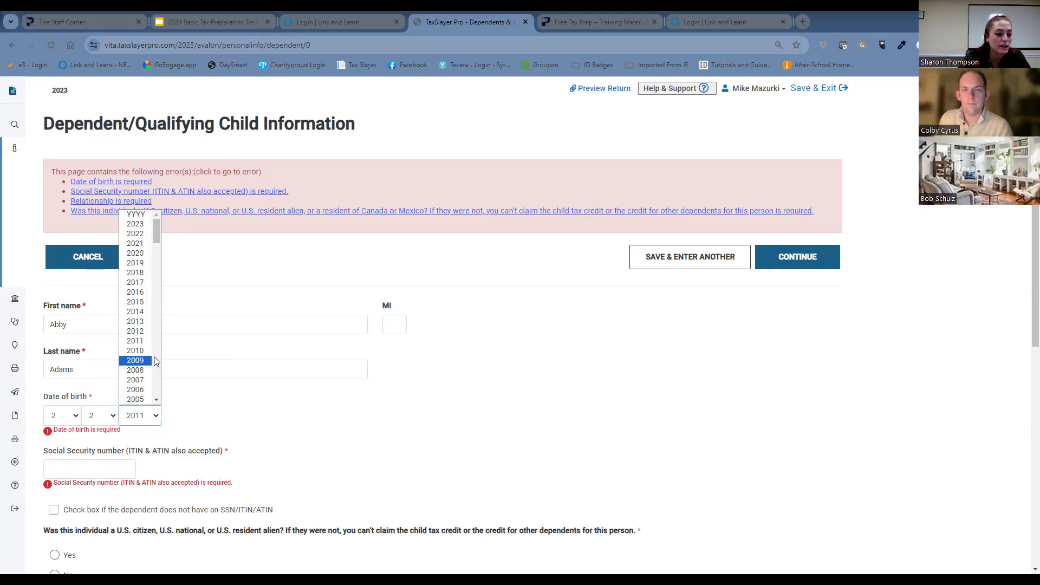
{"action": "key", "text": "Return"}
Enter the second dependent's Social Security number.
{"action": "scroll", "coordinate": [249, 423], "scroll_direction": "down", "scroll_amount": 2}
{"action": "left_click", "coordinate": [135, 360]}
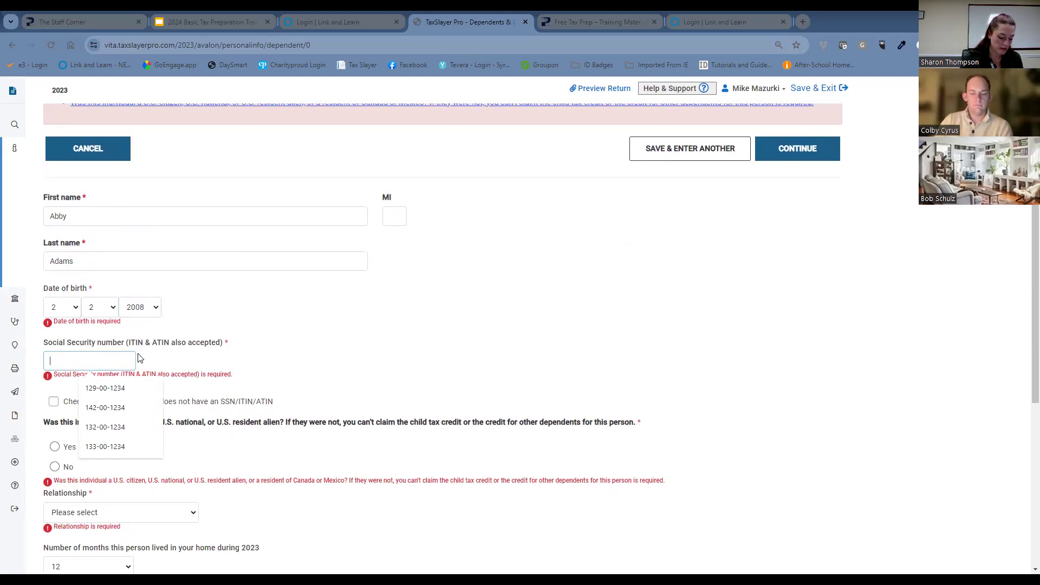
{"action": "type", "text": "2"}
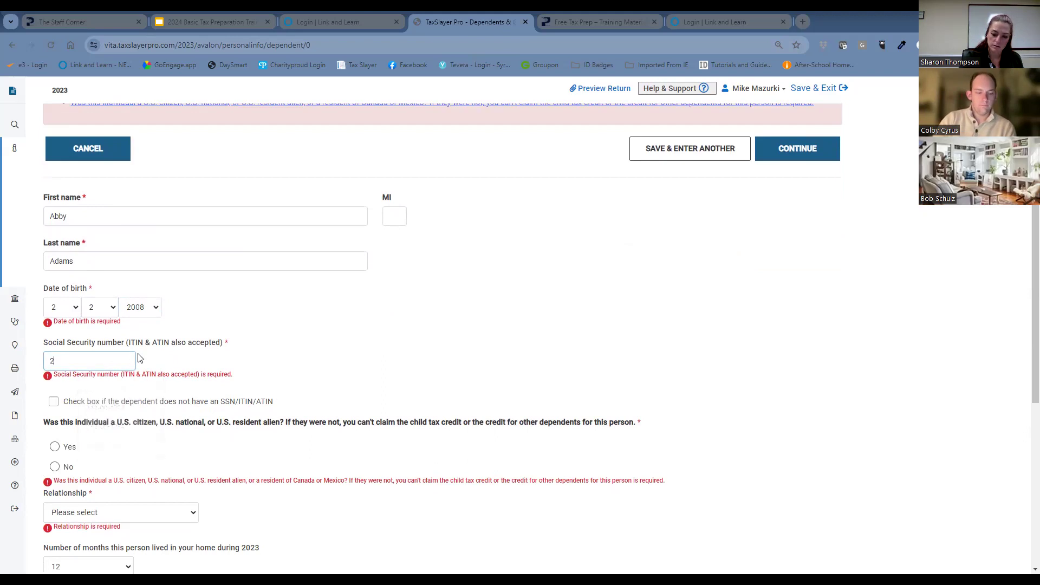
{"action": "type", "text": "34-56-7891"}
Answer Yes to the second dependent's U.S. citizenship question, set the relationship to Daughter, and save the dependent.
{"action": "left_click", "coordinate": [55, 447]}
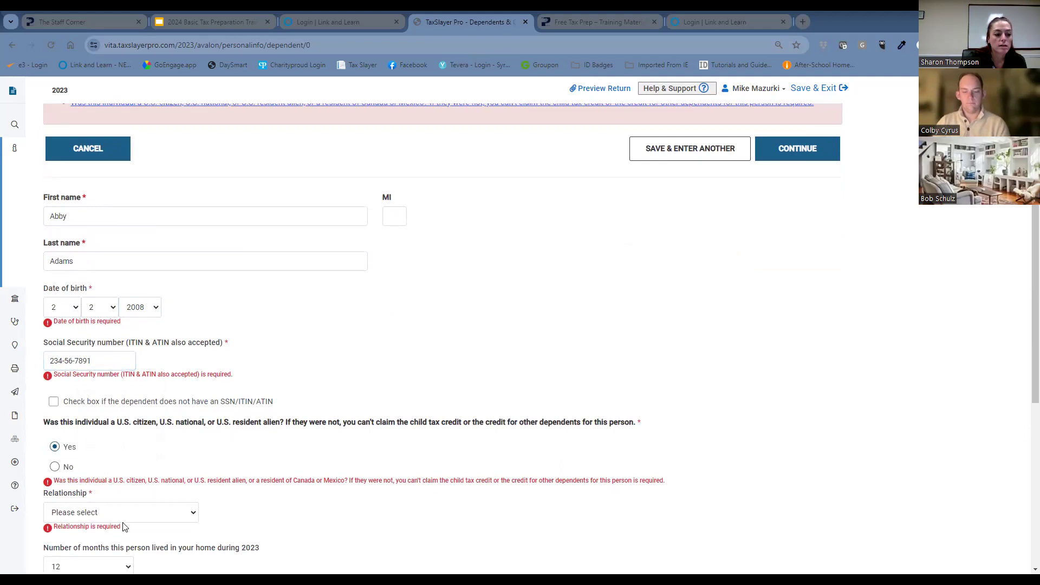
{"action": "left_click", "coordinate": [111, 513]}
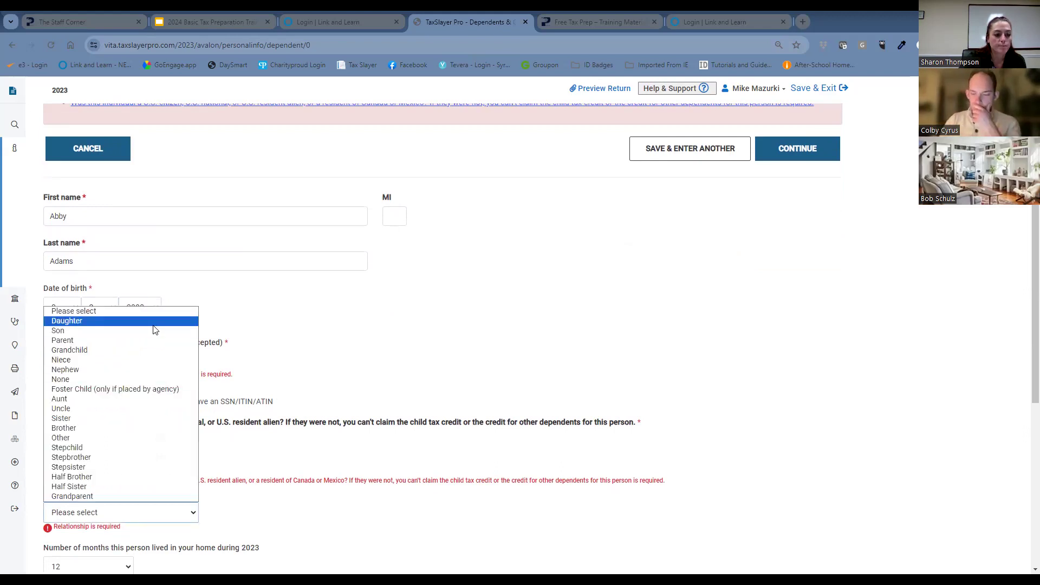
{"action": "left_click", "coordinate": [154, 324]}
{"action": "scroll", "coordinate": [379, 383], "scroll_direction": "down", "scroll_amount": 5}
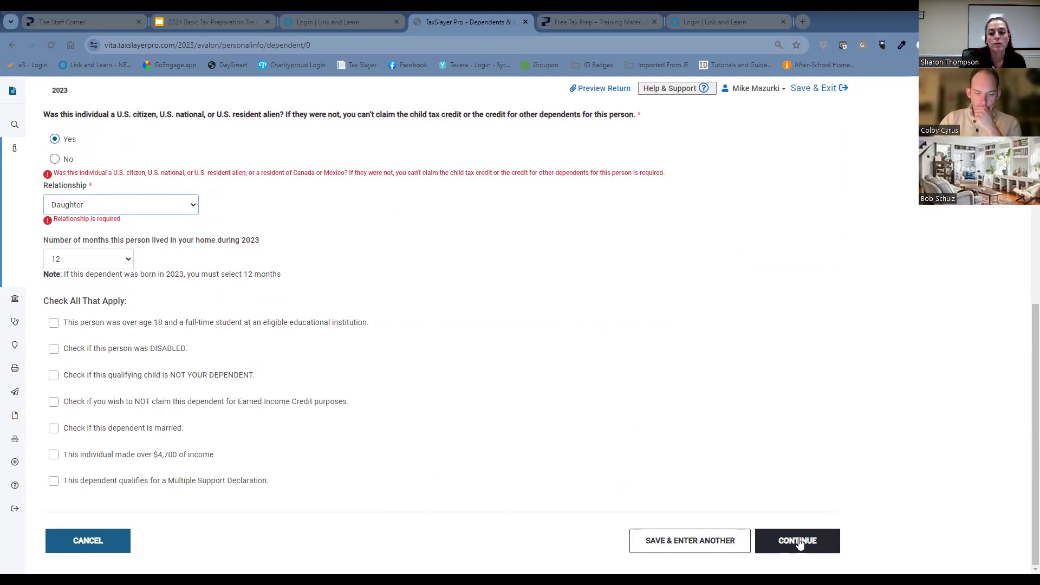
{"action": "left_click", "coordinate": [799, 543]}
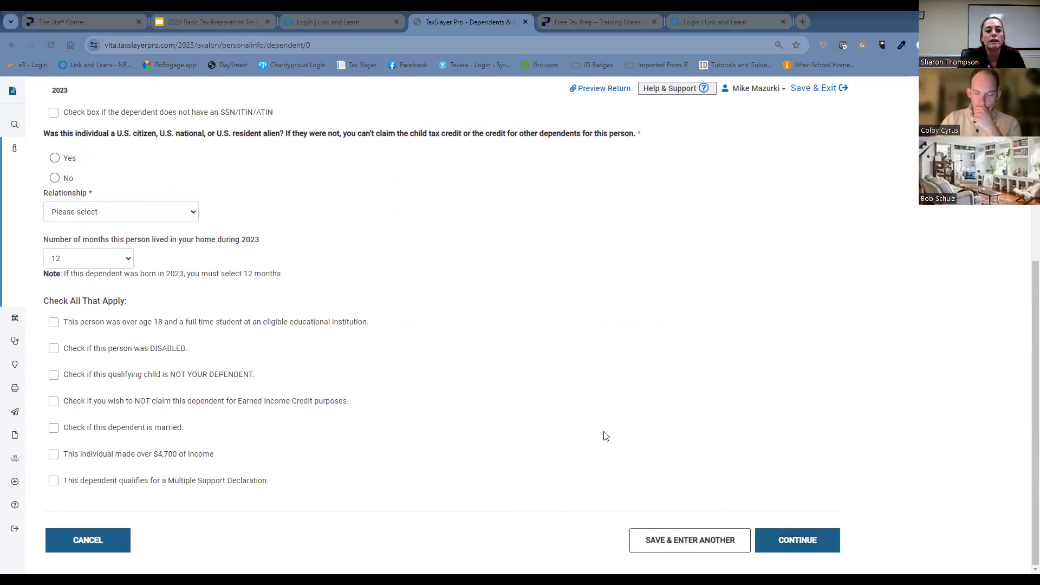
Try to continue from the blank dependent form, and cancel it to return to the Dependents Menu.
{"action": "scroll", "coordinate": [498, 404], "scroll_direction": "up", "scroll_amount": 1}
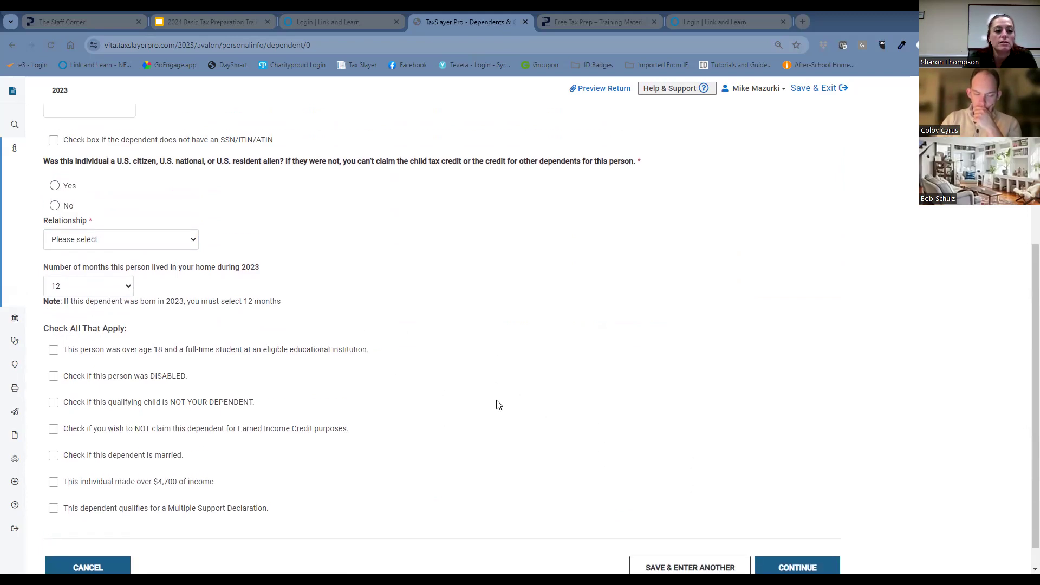
{"action": "scroll", "coordinate": [331, 379], "scroll_direction": "up", "scroll_amount": 5}
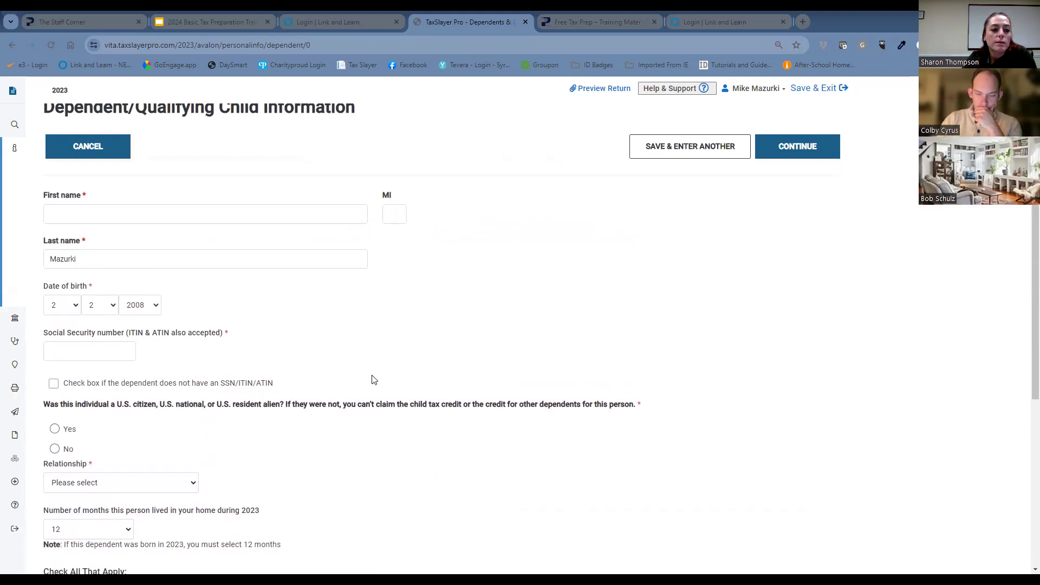
{"action": "scroll", "coordinate": [372, 379], "scroll_direction": "down", "scroll_amount": 3}
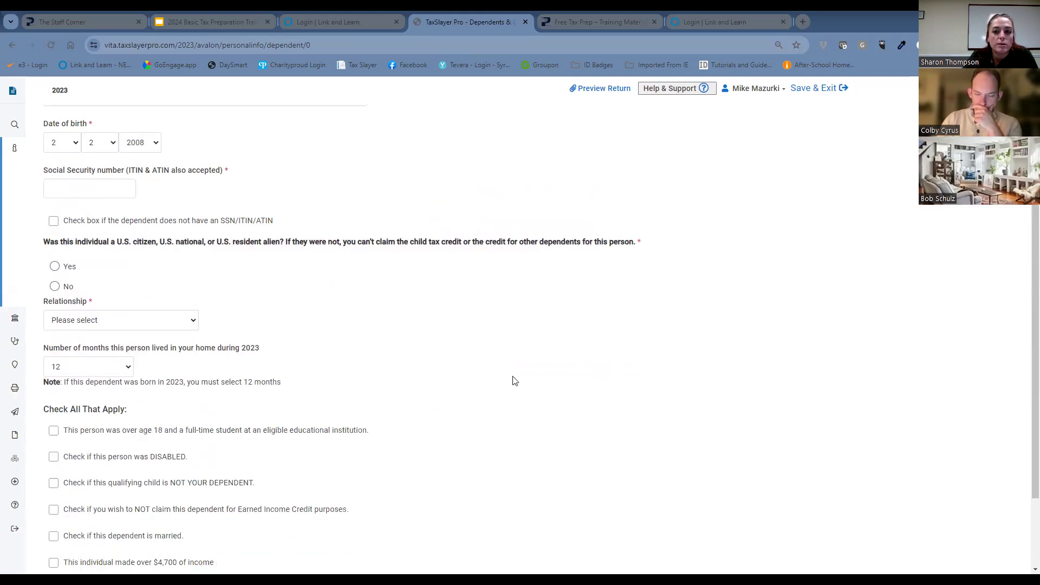
{"action": "scroll", "coordinate": [541, 346], "scroll_direction": "up", "scroll_amount": 3}
{"action": "left_click", "coordinate": [805, 164]}
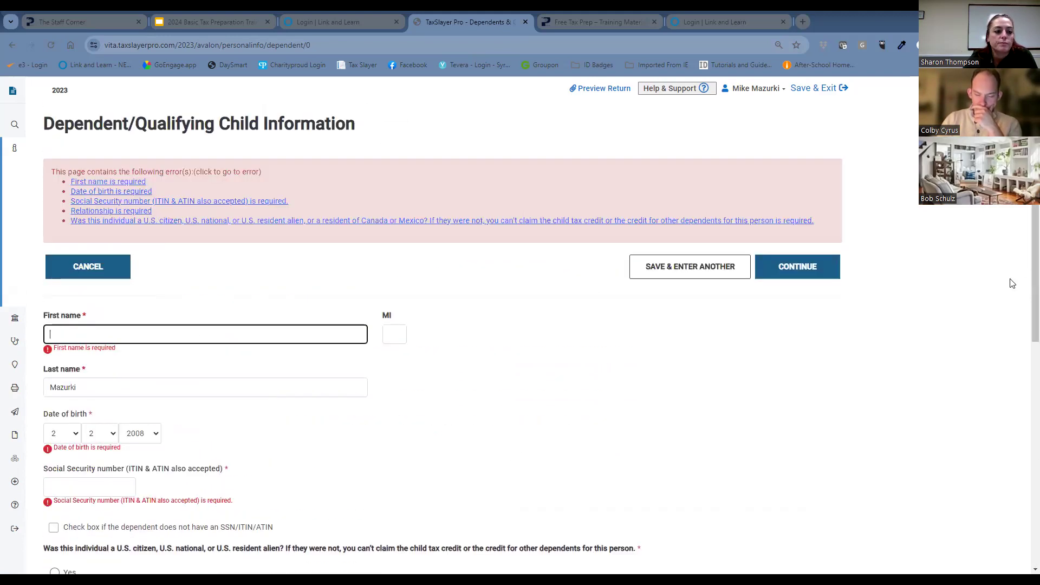
{"action": "left_click", "coordinate": [85, 282]}
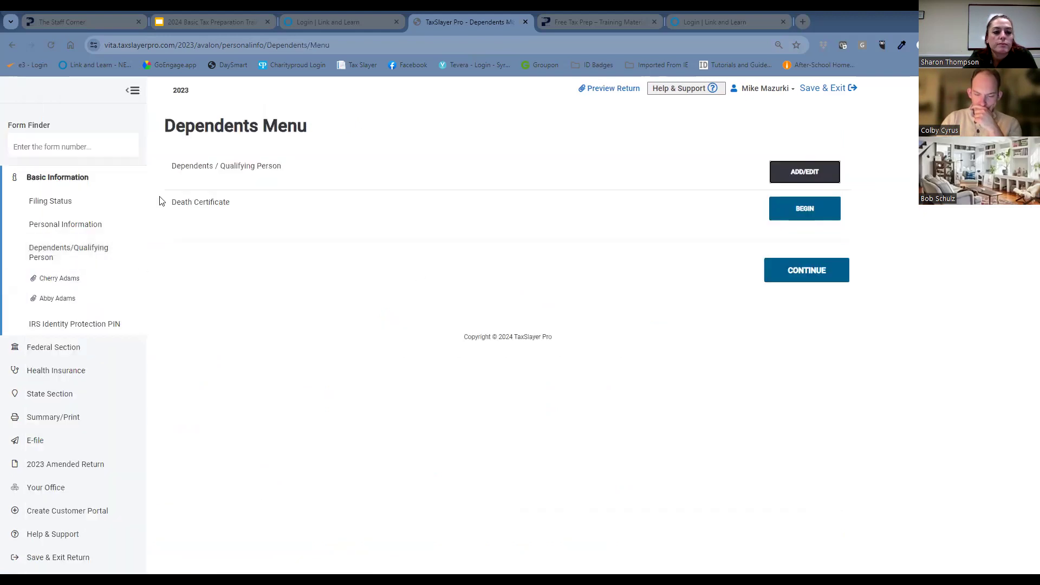
Add a third dependent from the dependents list and enter the child's first name, keeping the prefilled last name.
{"action": "left_click", "coordinate": [786, 172]}
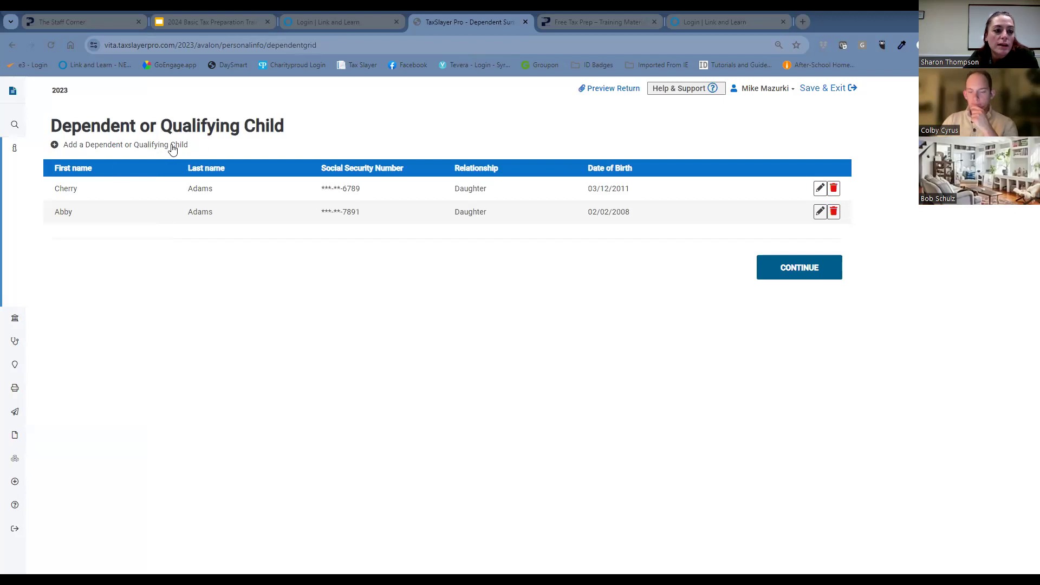
{"action": "left_click", "coordinate": [171, 149]}
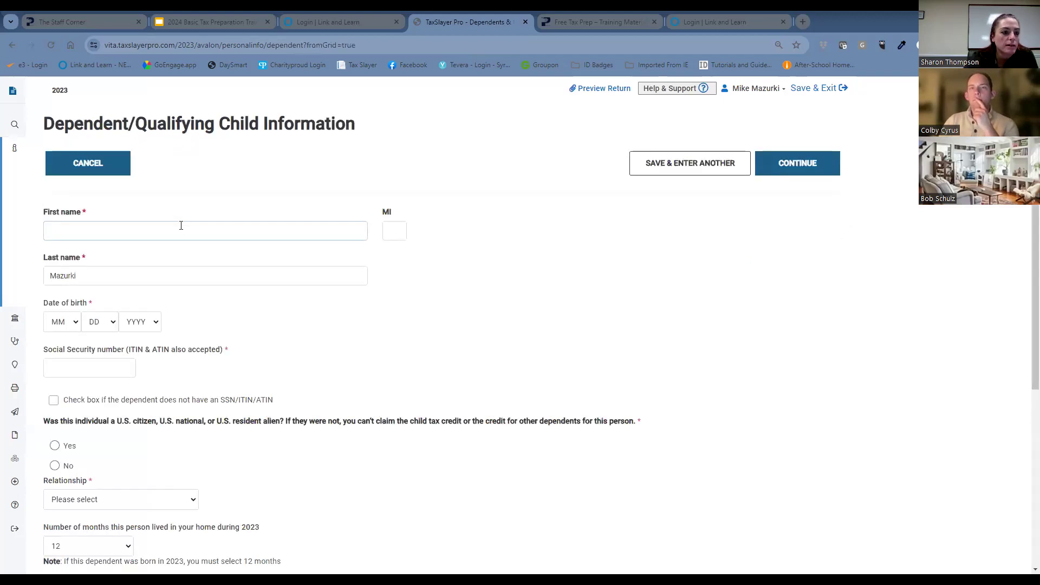
{"action": "left_click", "coordinate": [179, 227]}
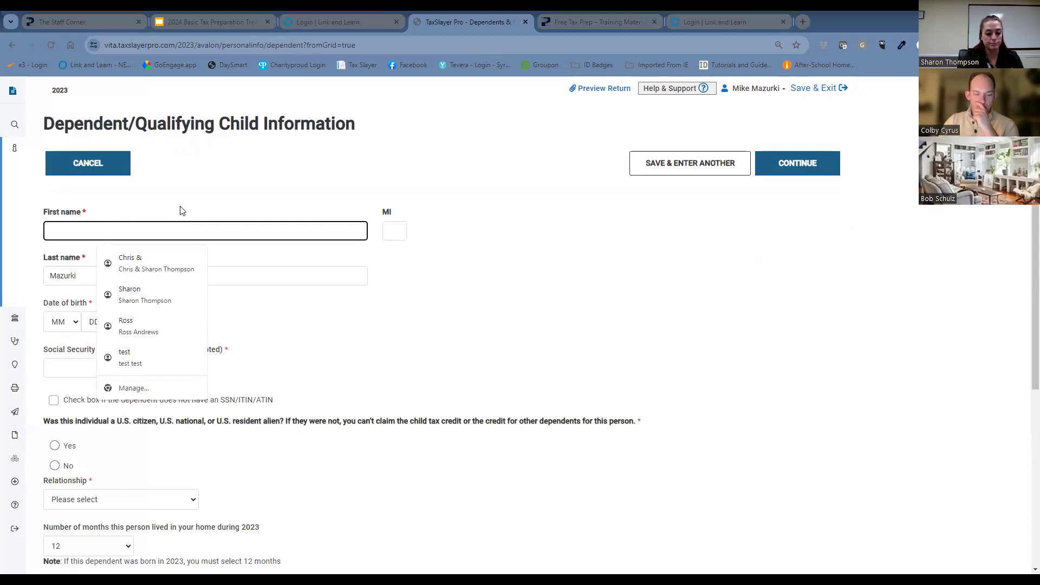
{"action": "type", "text": "Oliver"}
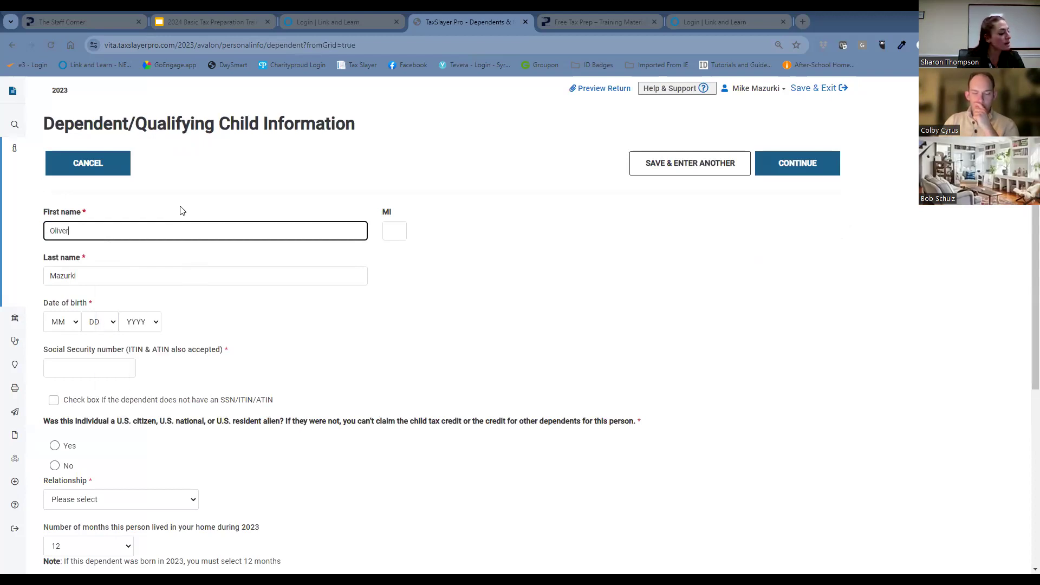
Select the third dependent's month, day and year of birth.
{"action": "left_click", "coordinate": [63, 323]}
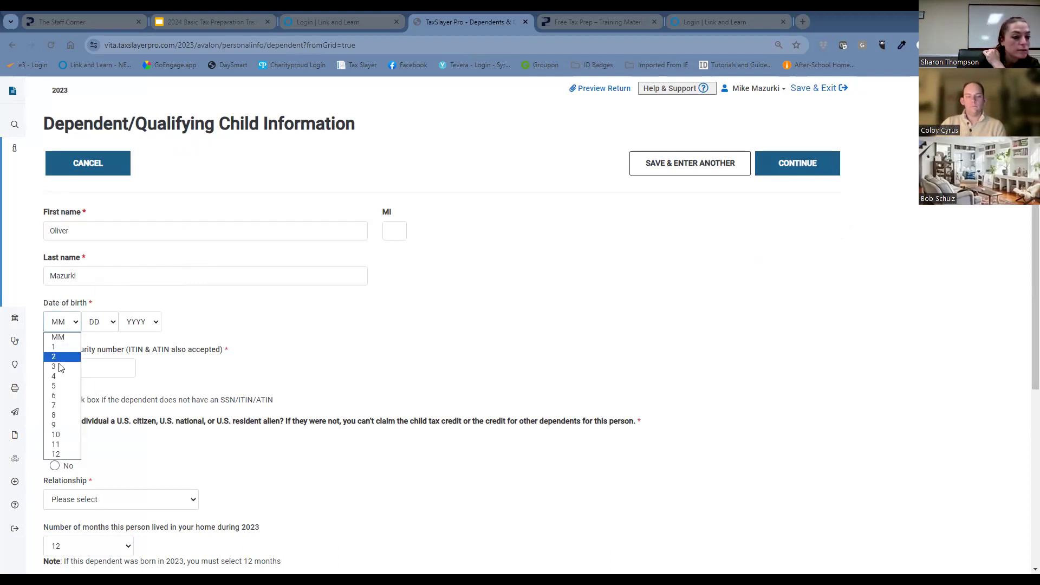
{"action": "left_click", "coordinate": [64, 386]}
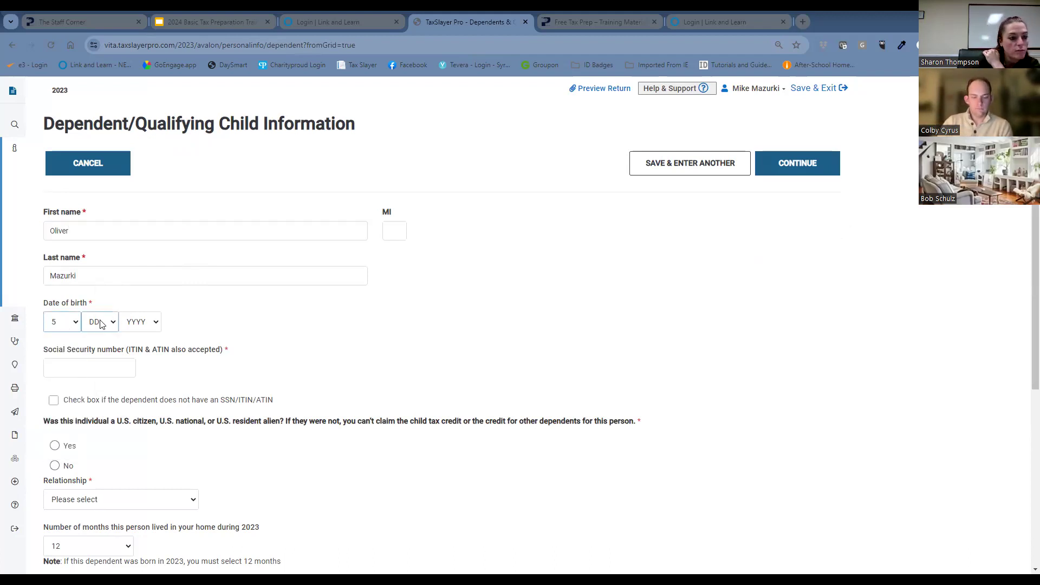
{"action": "left_click", "coordinate": [100, 321]}
{"action": "left_click", "coordinate": [95, 347]}
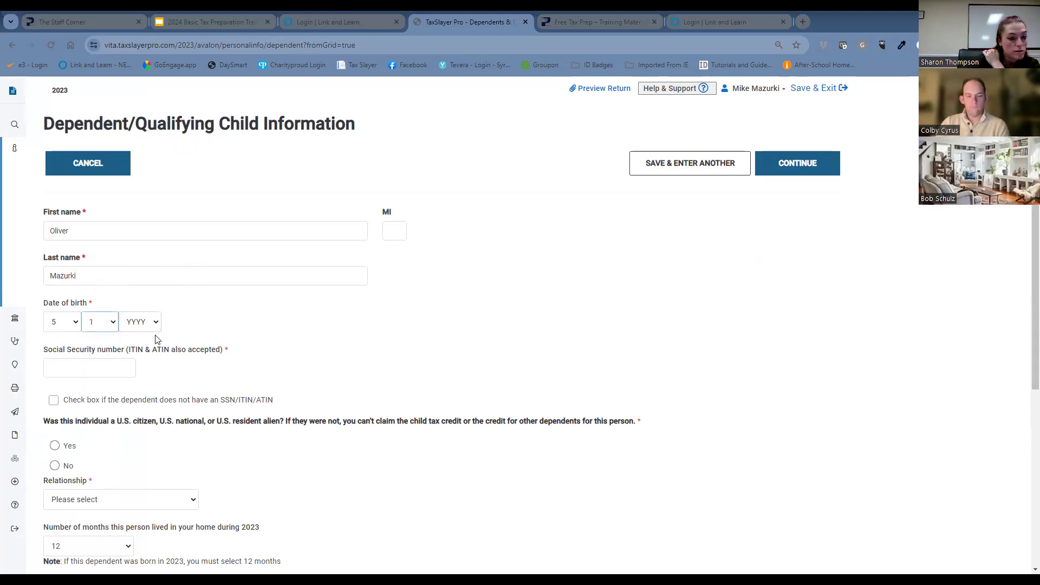
{"action": "left_click", "coordinate": [149, 323]}
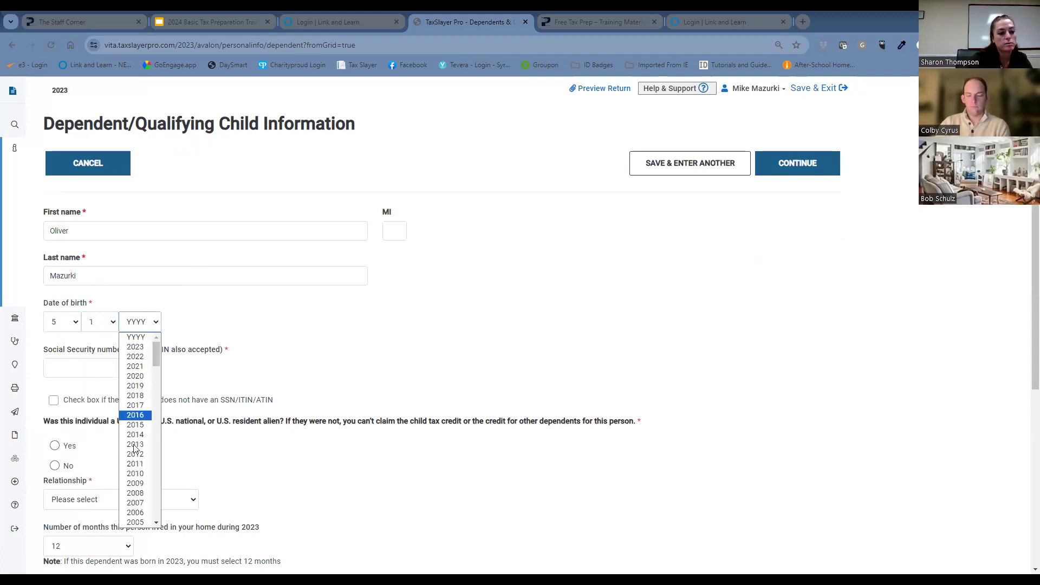
{"action": "scroll", "coordinate": [135, 512], "scroll_direction": "down", "scroll_amount": 3}
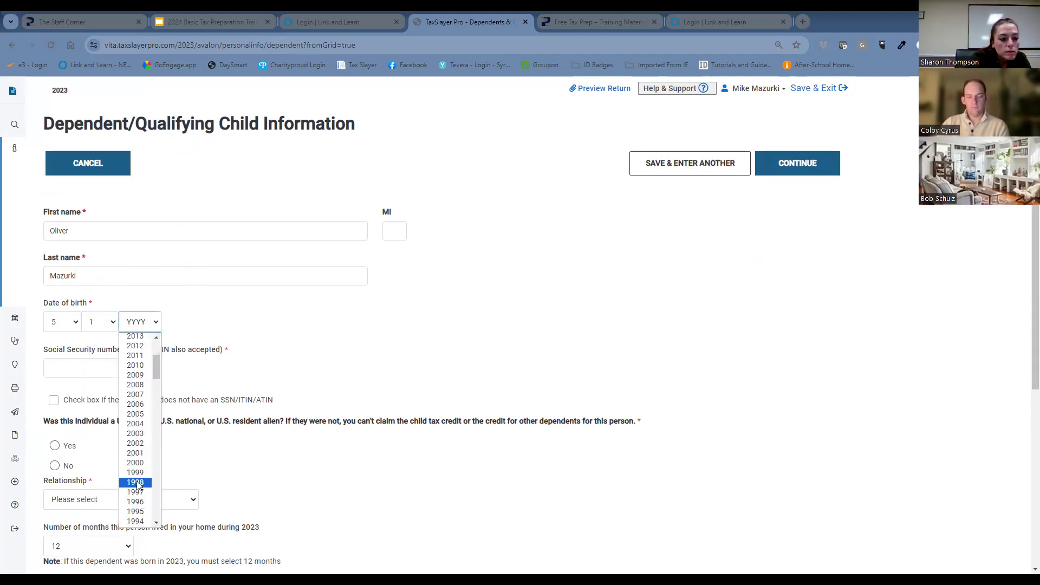
{"action": "left_click", "coordinate": [142, 425]}
Enter the third dependent's Social Security number.
{"action": "left_click", "coordinate": [107, 372]}
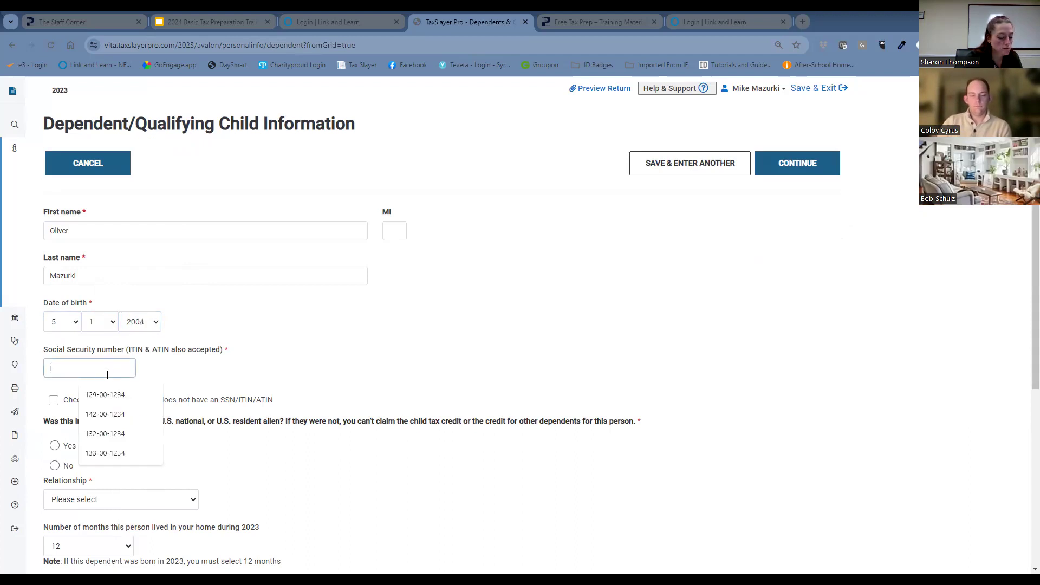
{"action": "type", "text": "3"}
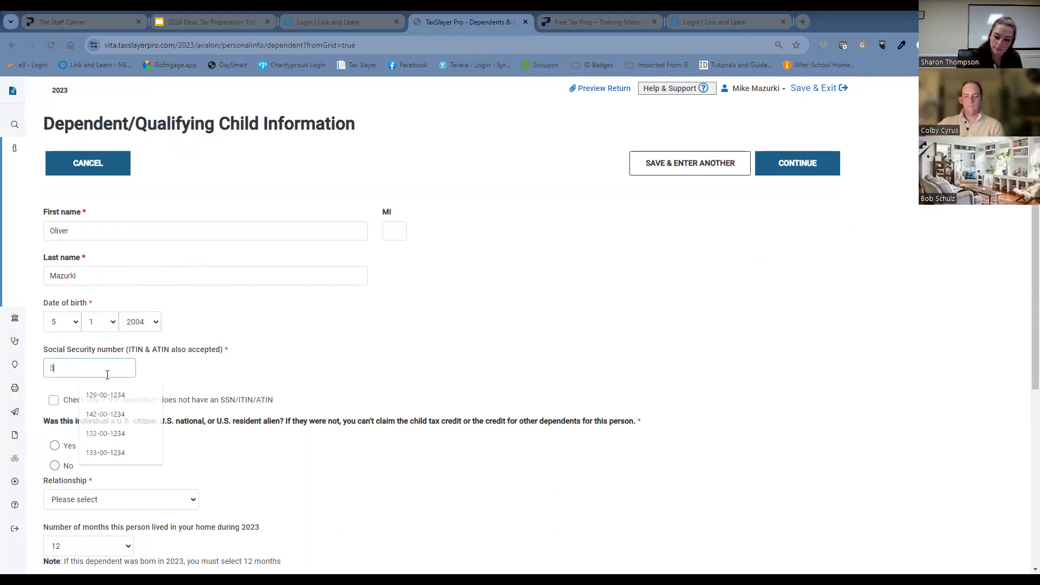
{"action": "type", "text": "45-67-8912"}
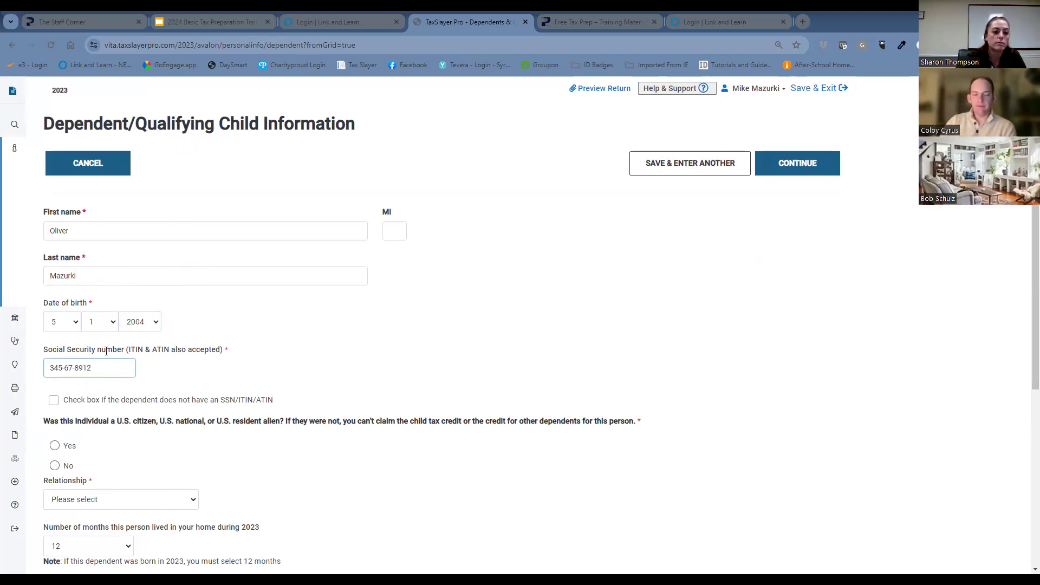
Answer Yes to the third dependent's U.S. citizenship question and set the relationship to Son.
{"action": "left_click", "coordinate": [55, 445]}
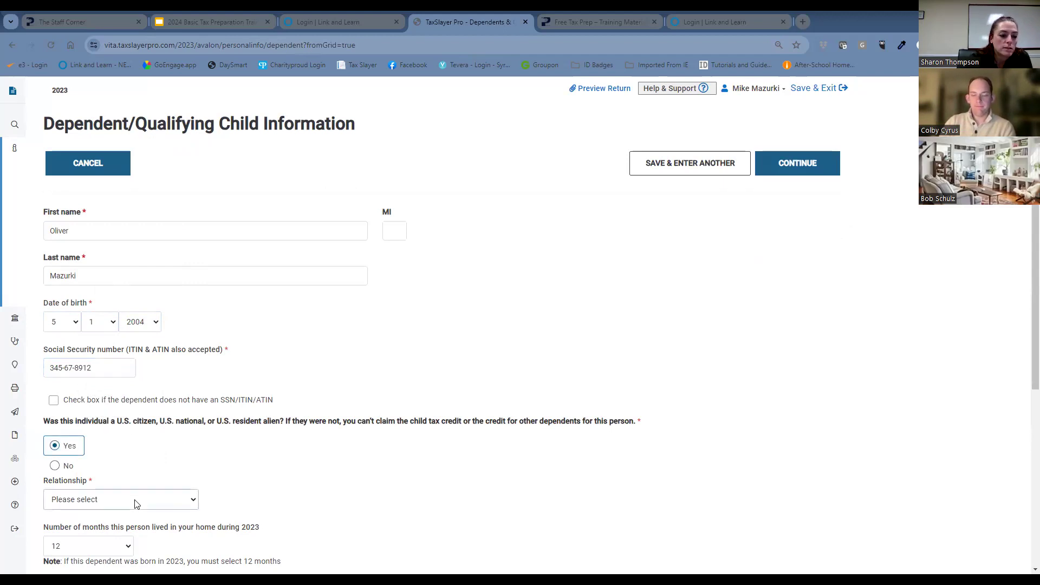
{"action": "left_click", "coordinate": [136, 504]}
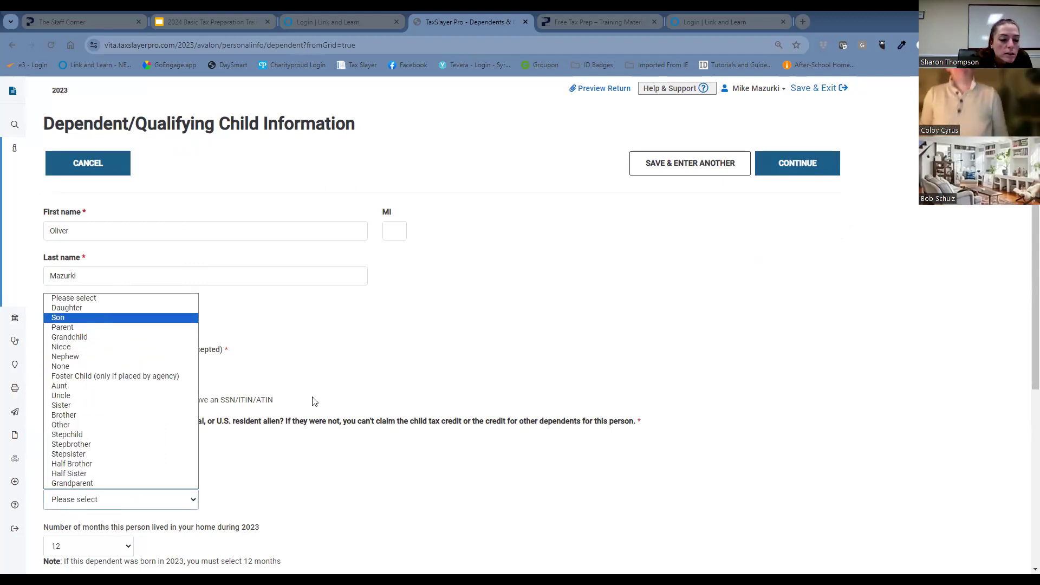
{"action": "key", "text": "Return"}
Mark the third dependent as over age 18 and a full-time student, keep 12 months in the home, and save the dependent.
{"action": "scroll", "coordinate": [310, 400], "scroll_direction": "down", "scroll_amount": 4}
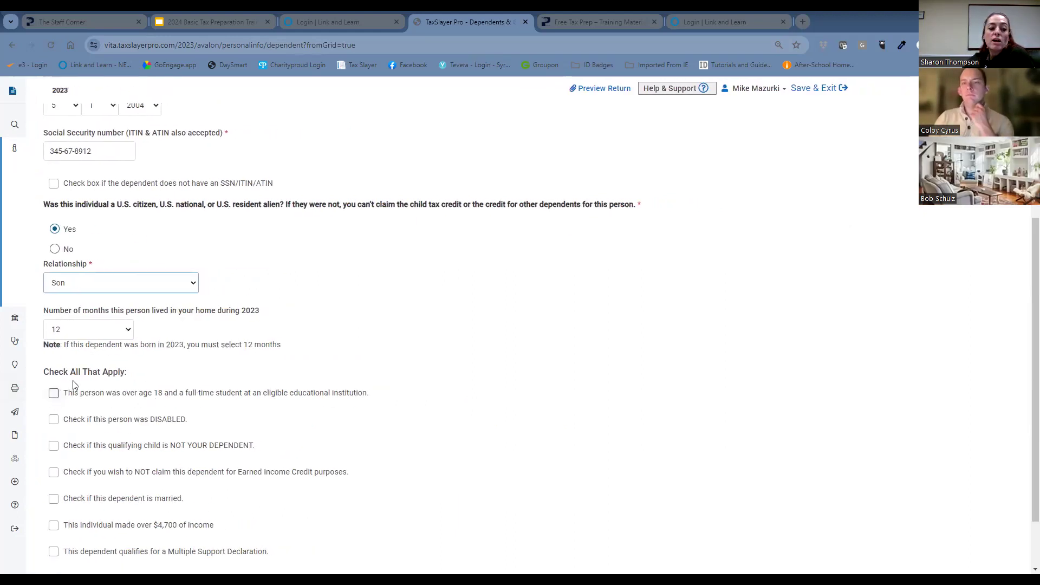
{"action": "left_click", "coordinate": [53, 394]}
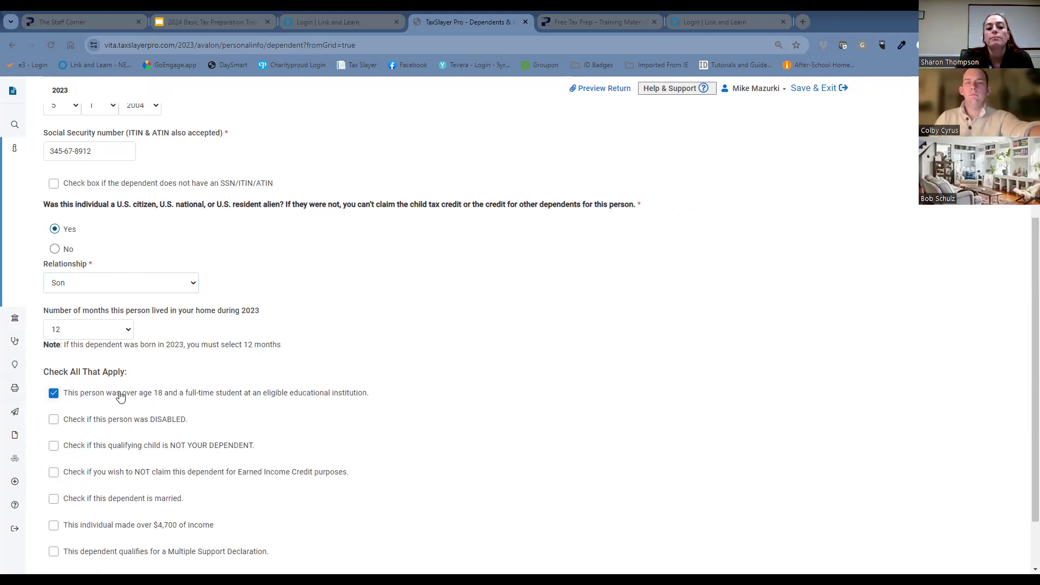
{"action": "scroll", "coordinate": [463, 391], "scroll_direction": "down", "scroll_amount": 1}
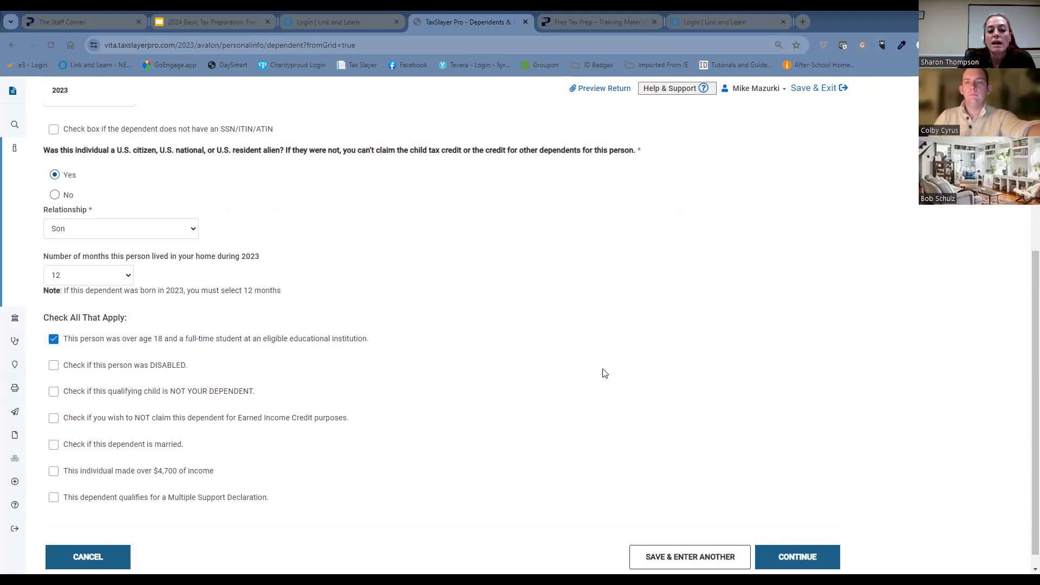
{"action": "scroll", "coordinate": [603, 375], "scroll_direction": "down", "scroll_amount": 1}
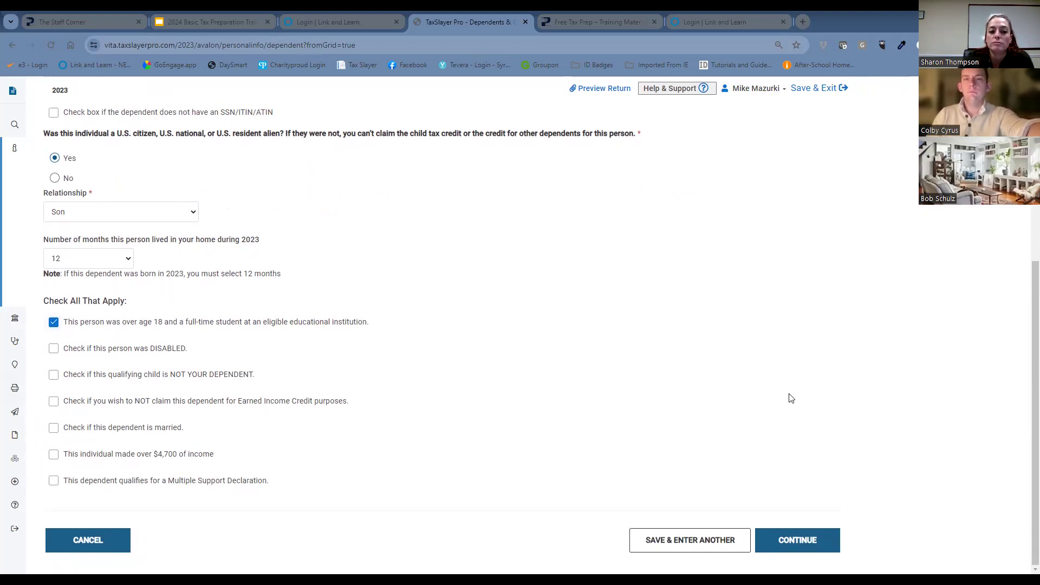
{"action": "left_click", "coordinate": [826, 536]}
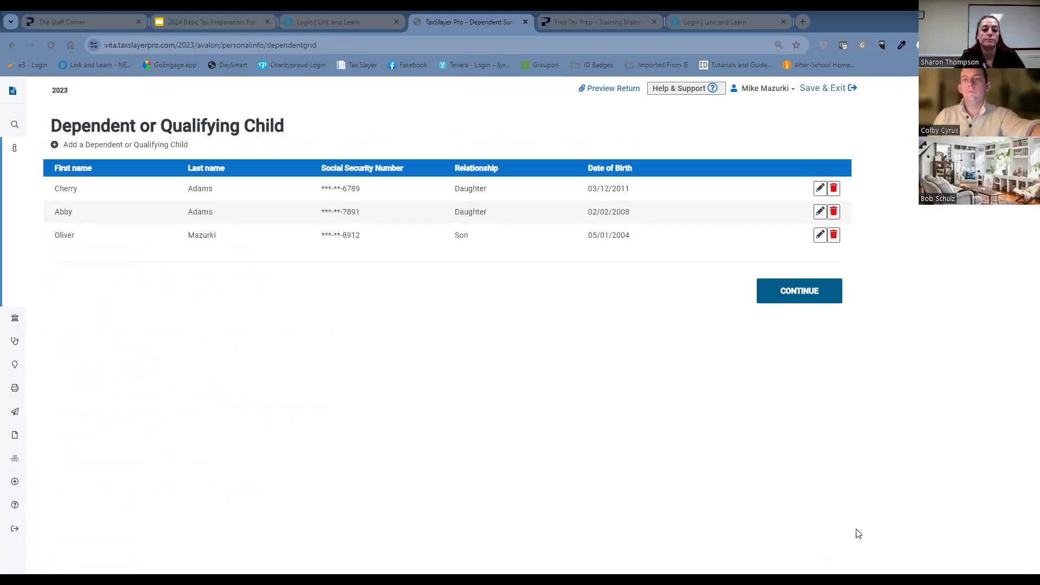
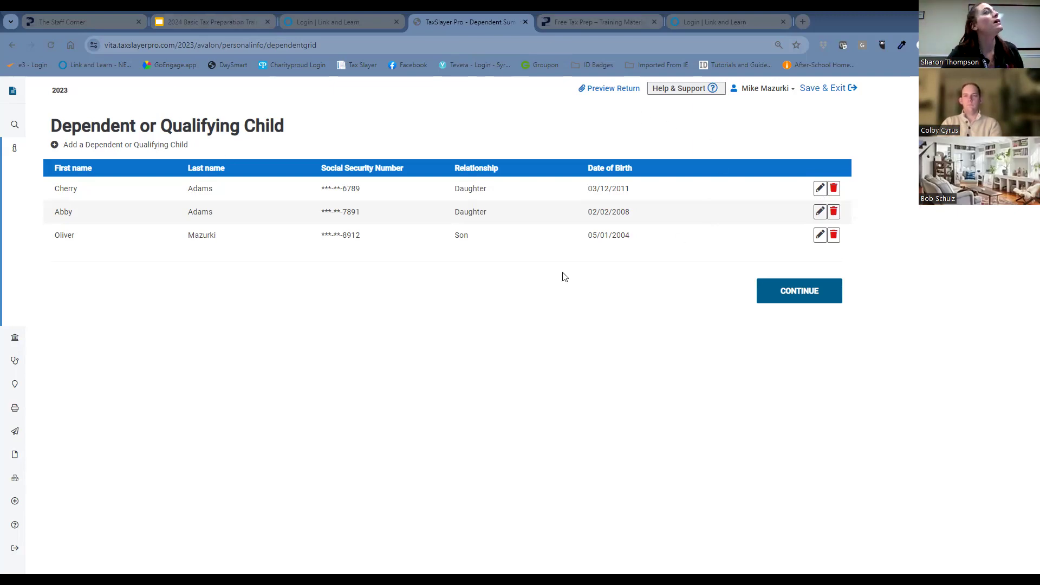
Finish the dependents section, open the IRS Identity Protection PIN page, and leave it with every PIN field blank.
{"action": "left_click", "coordinate": [807, 292]}
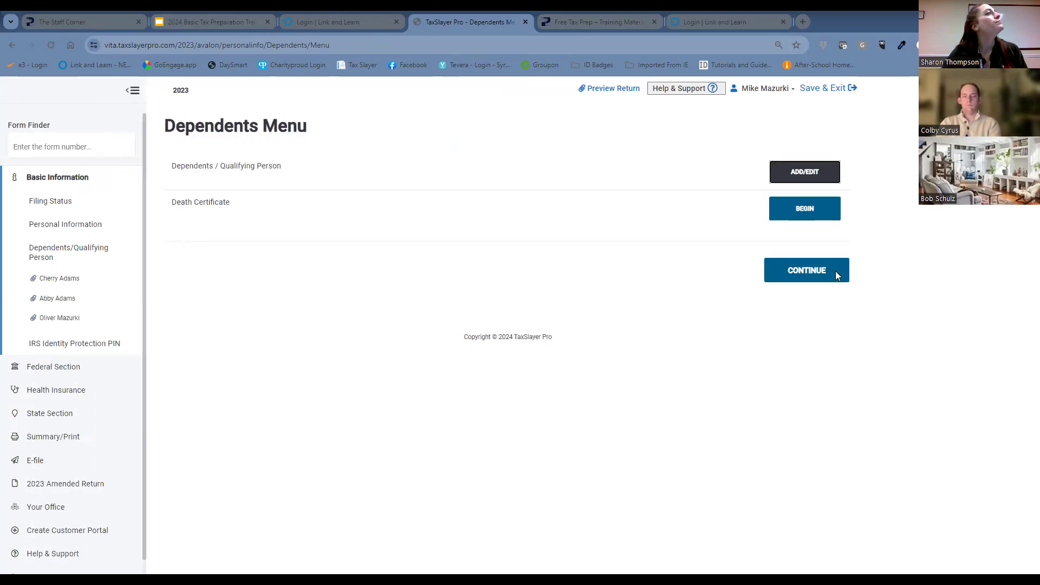
{"action": "left_click", "coordinate": [833, 273]}
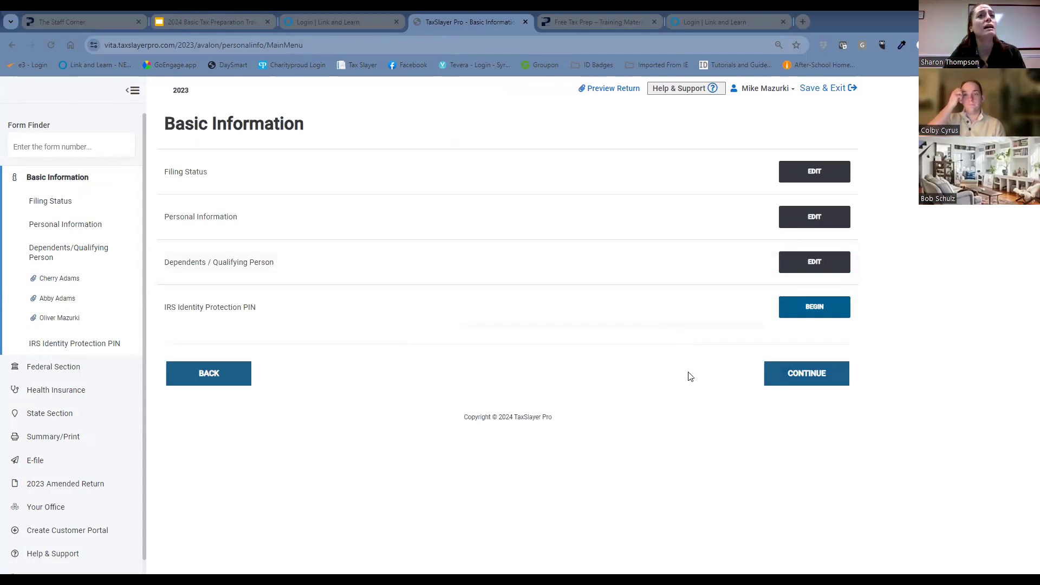
{"action": "left_click", "coordinate": [827, 316]}
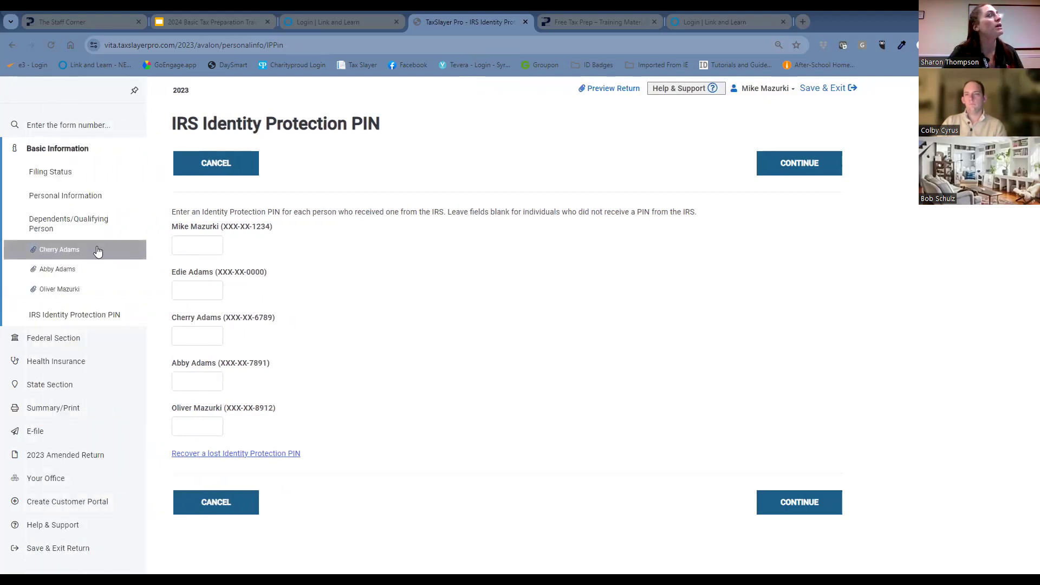
{"action": "left_click", "coordinate": [92, 250]}
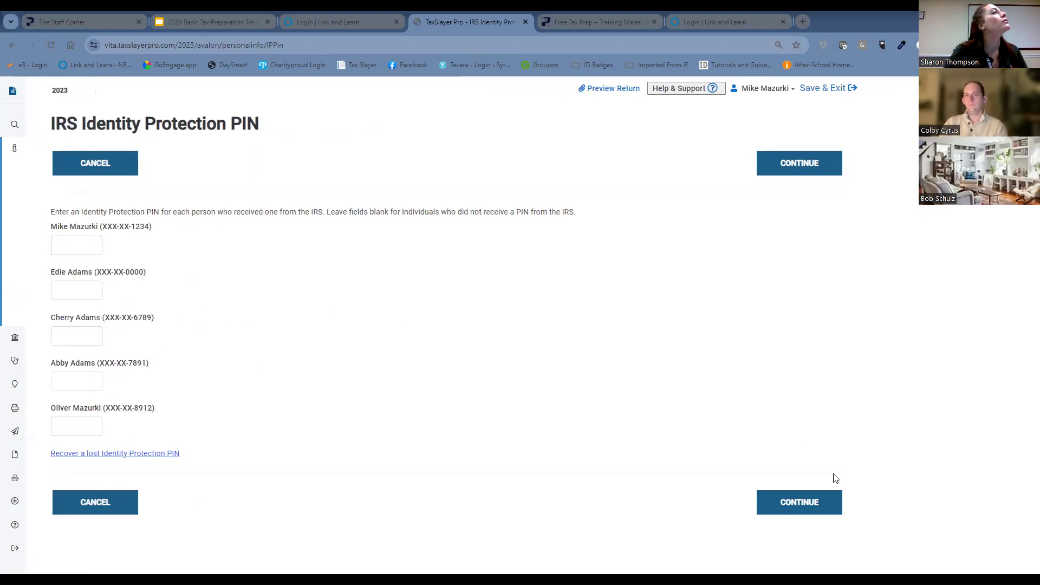
{"action": "left_click", "coordinate": [119, 506]}
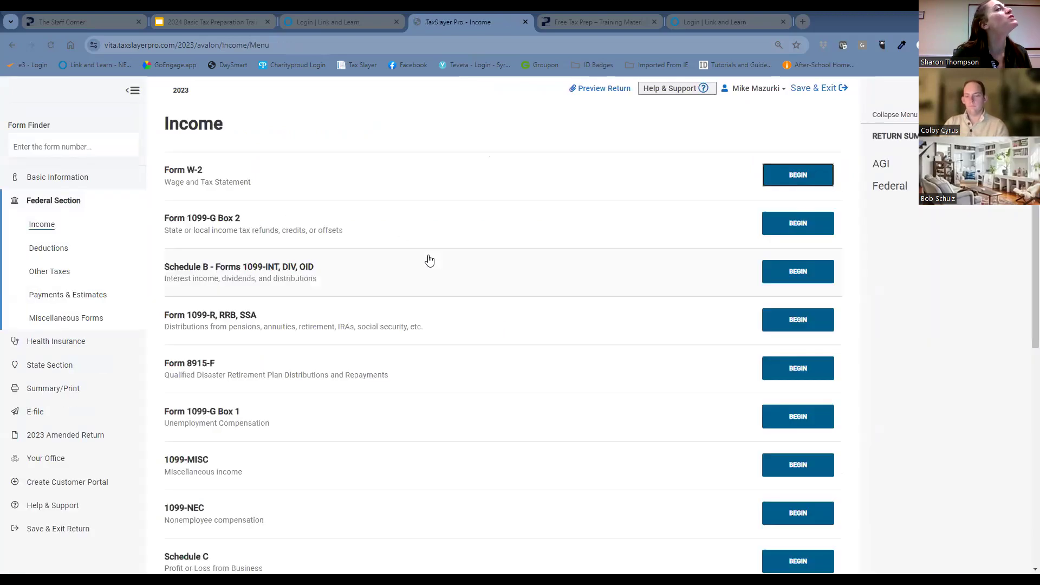
Start a Form W-2 in the federal income section and assign it to the spouse, keeping it a standard W-2.
{"action": "left_click", "coordinate": [113, 187]}
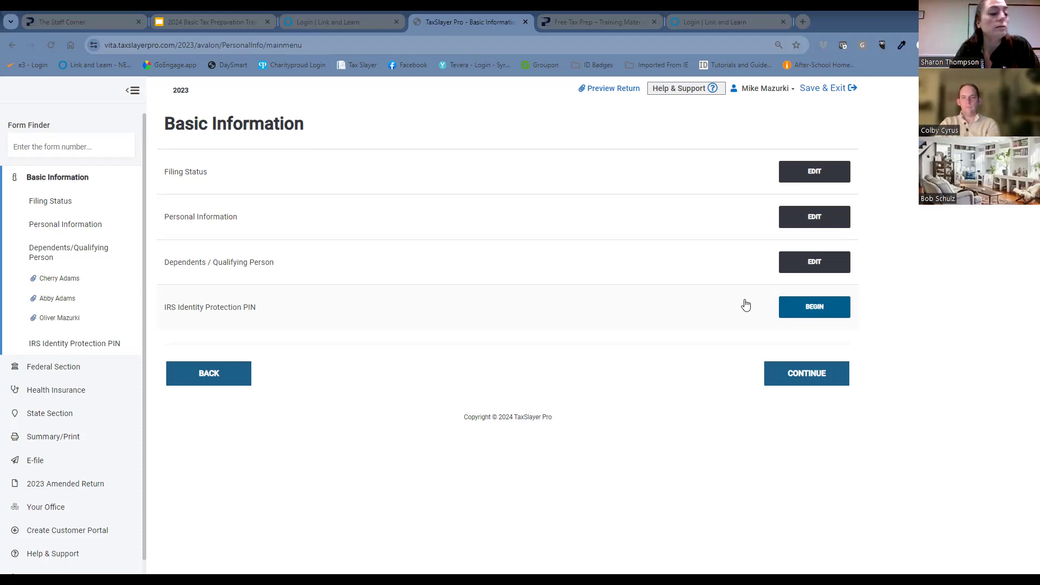
{"action": "left_click", "coordinate": [799, 379]}
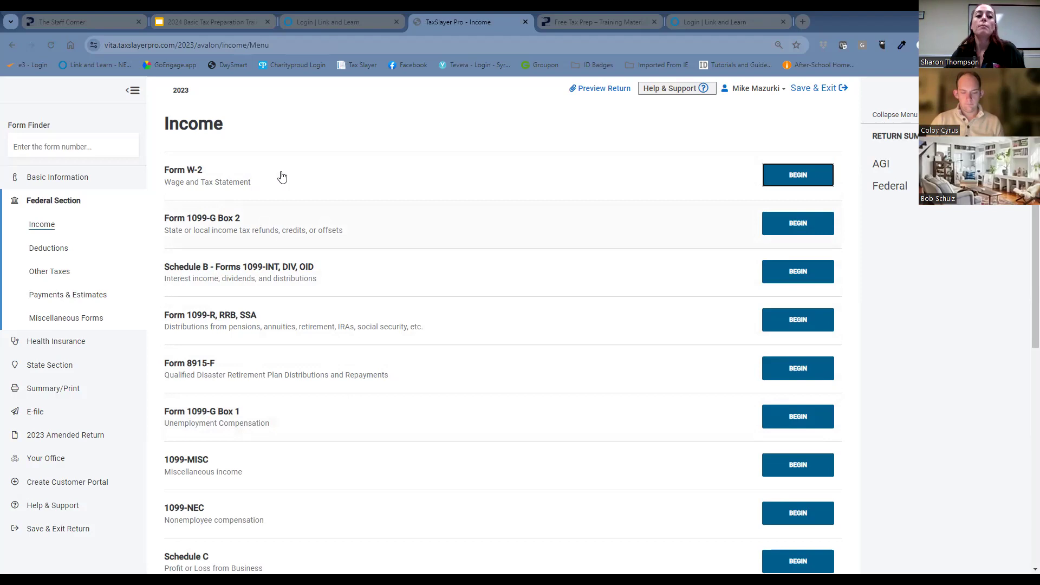
{"action": "left_click", "coordinate": [827, 180]}
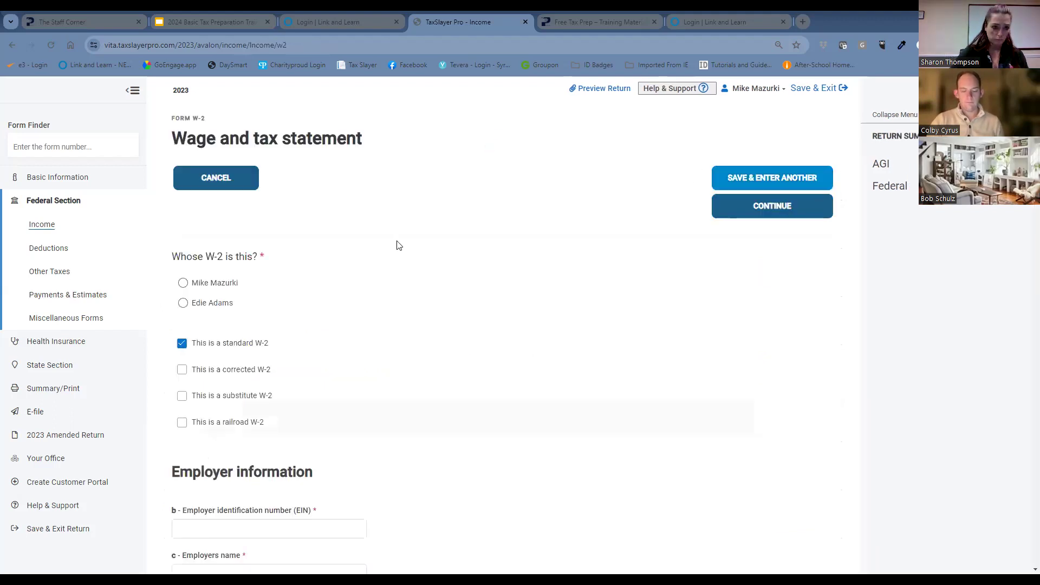
{"action": "scroll", "coordinate": [411, 217], "scroll_direction": "down", "scroll_amount": 1}
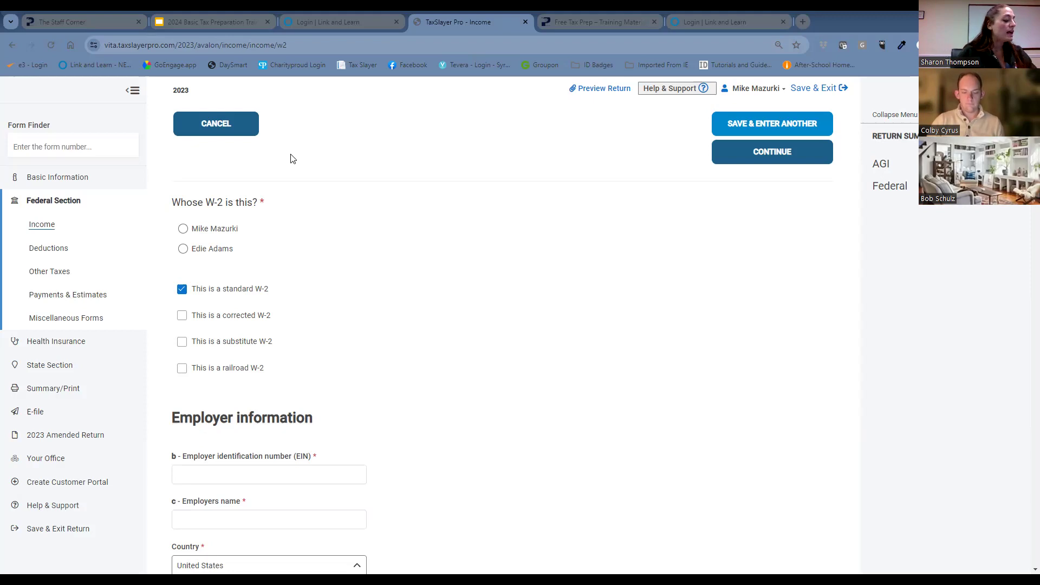
{"action": "left_click", "coordinate": [183, 250]}
Enter the employer identification number in the W-2's employer information and review the employer and employee details.
{"action": "scroll", "coordinate": [450, 232], "scroll_direction": "down", "scroll_amount": 5}
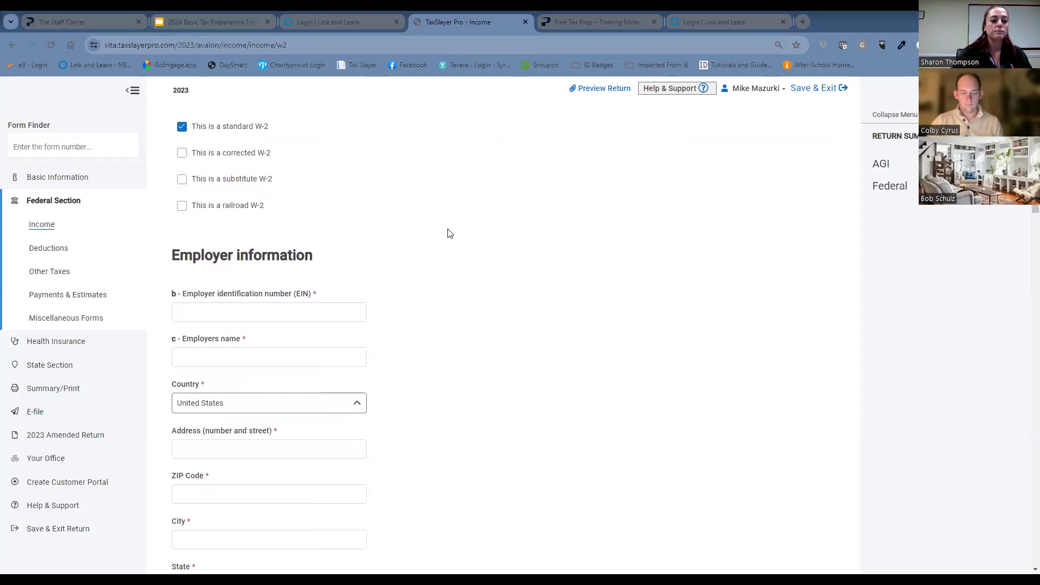
{"action": "left_click", "coordinate": [305, 210]}
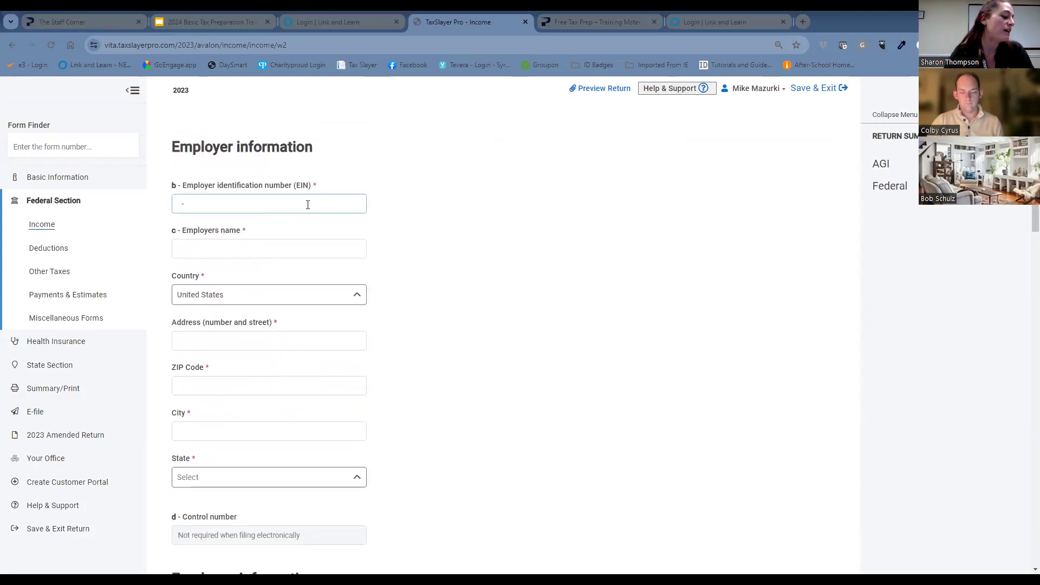
{"action": "type", "text": "14-60"}
{"action": "type", "text": "3200"}
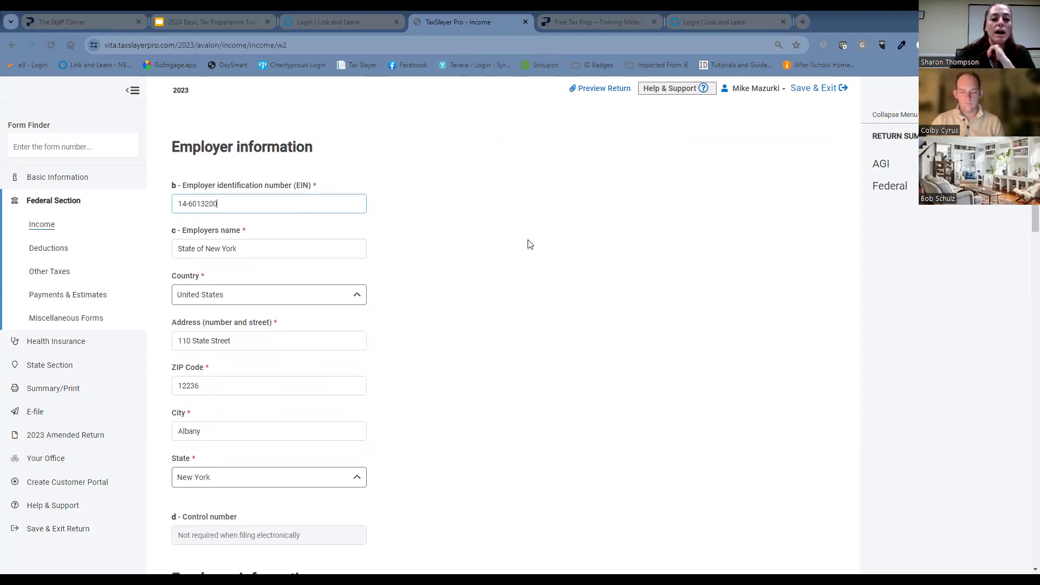
{"action": "scroll", "coordinate": [530, 241], "scroll_direction": "down", "scroll_amount": 6}
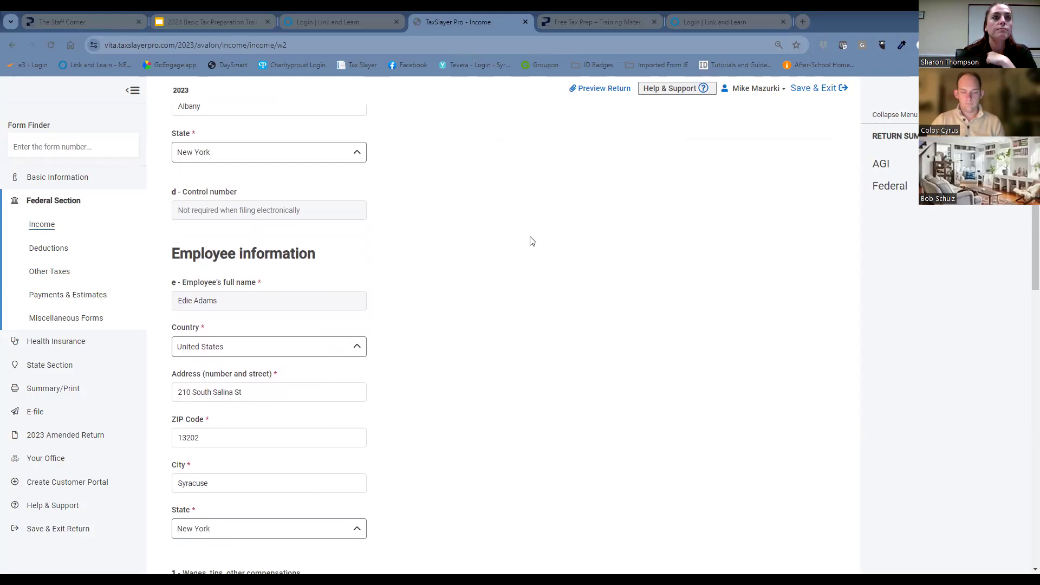
{"action": "scroll", "coordinate": [530, 241], "scroll_direction": "up", "scroll_amount": 6}
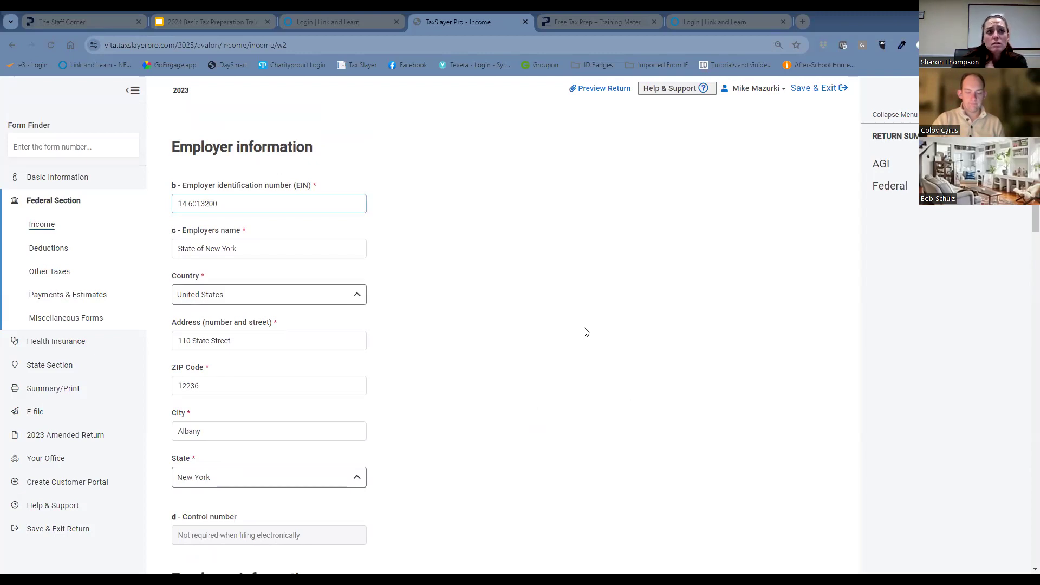
Set the W-2's box 1 wages to $18500 and box 2 federal income tax withheld to $925.
{"action": "scroll", "coordinate": [585, 333], "scroll_direction": "down", "scroll_amount": 3}
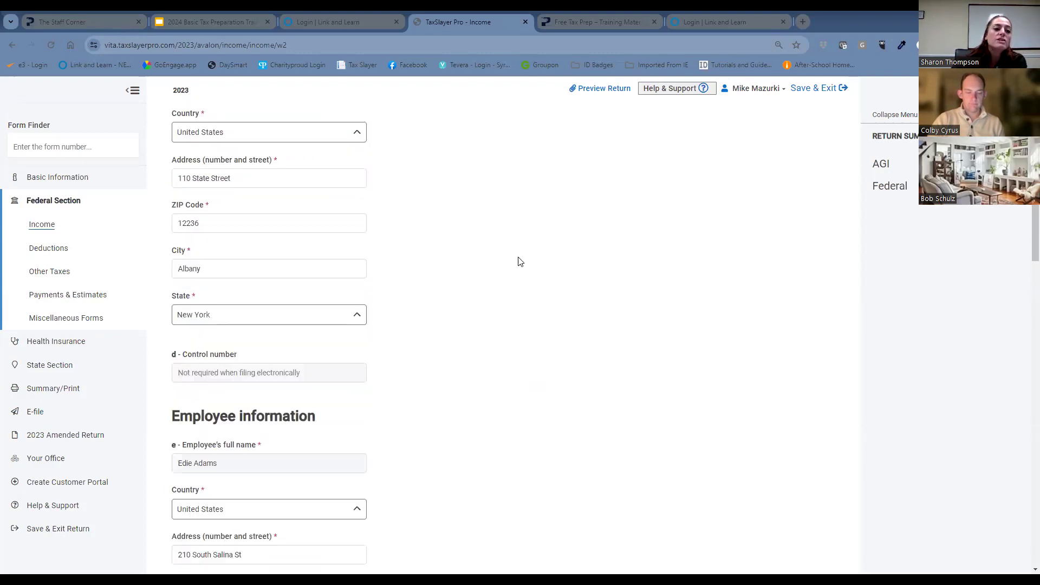
{"action": "scroll", "coordinate": [525, 264], "scroll_direction": "down", "scroll_amount": 4}
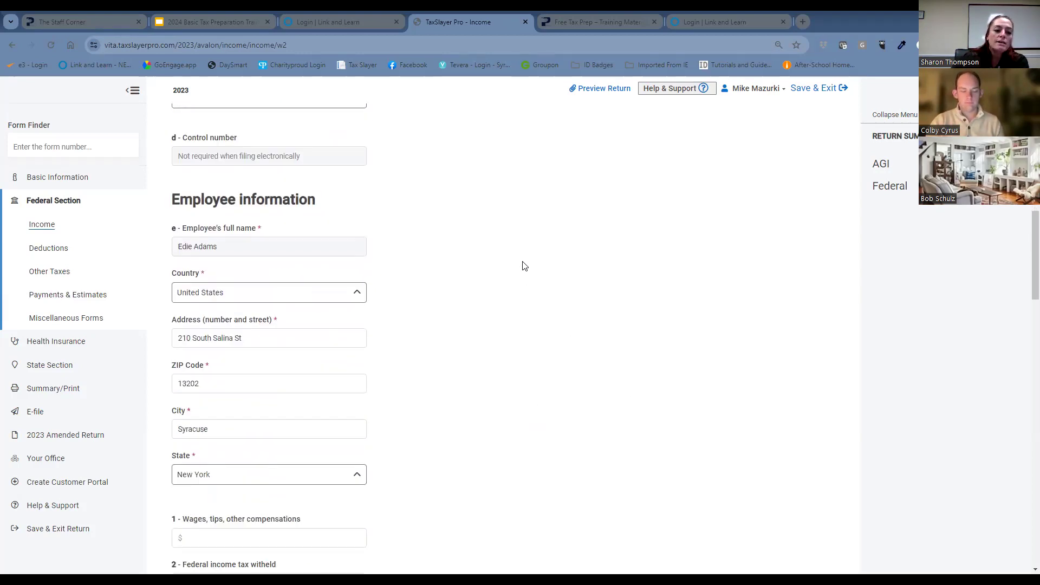
{"action": "scroll", "coordinate": [523, 265], "scroll_direction": "down", "scroll_amount": 2}
{"action": "scroll", "coordinate": [523, 266], "scroll_direction": "down", "scroll_amount": 3}
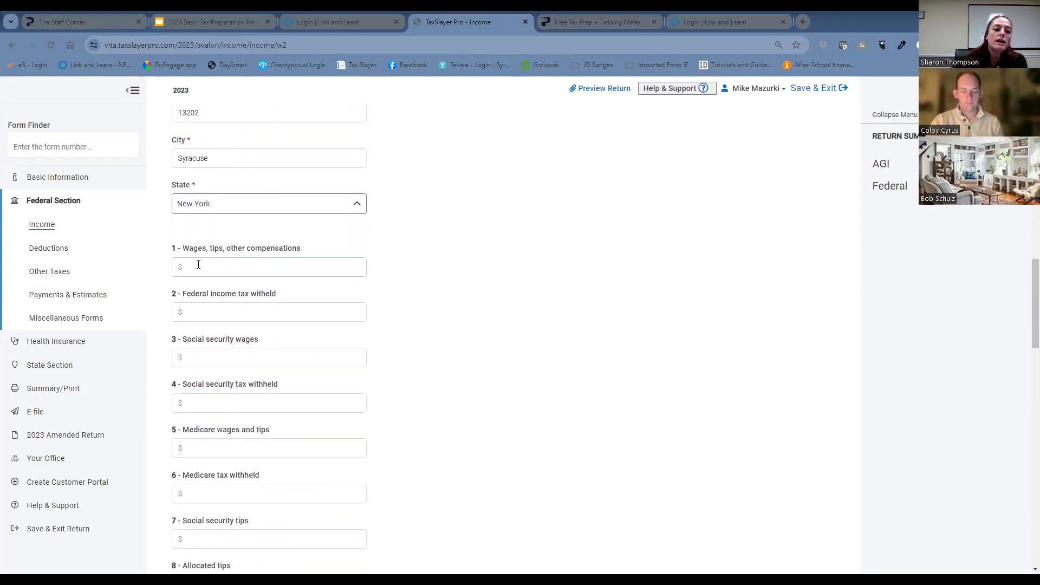
{"action": "left_click", "coordinate": [232, 264]}
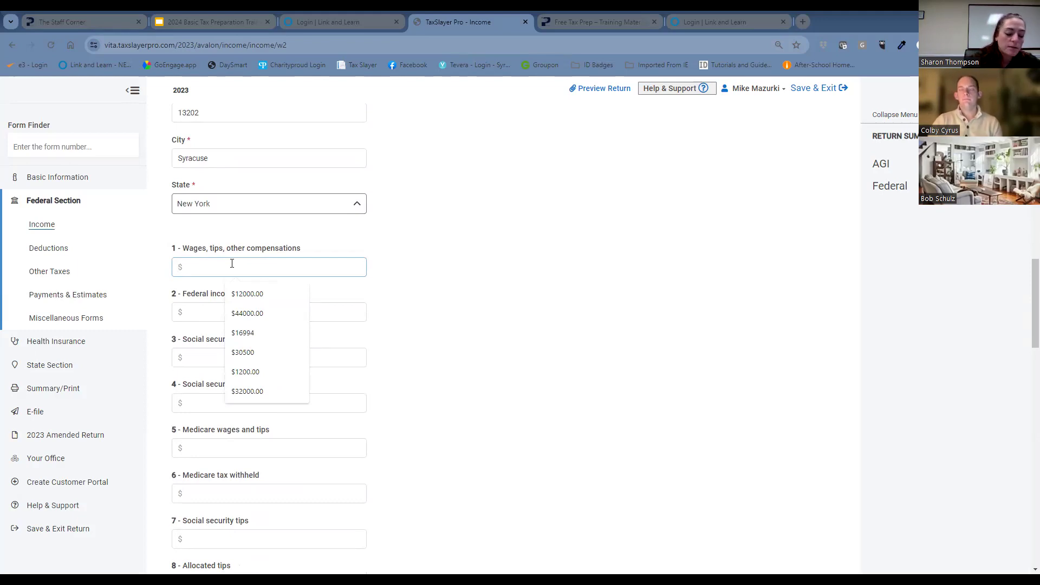
{"action": "type", "text": "18500"}
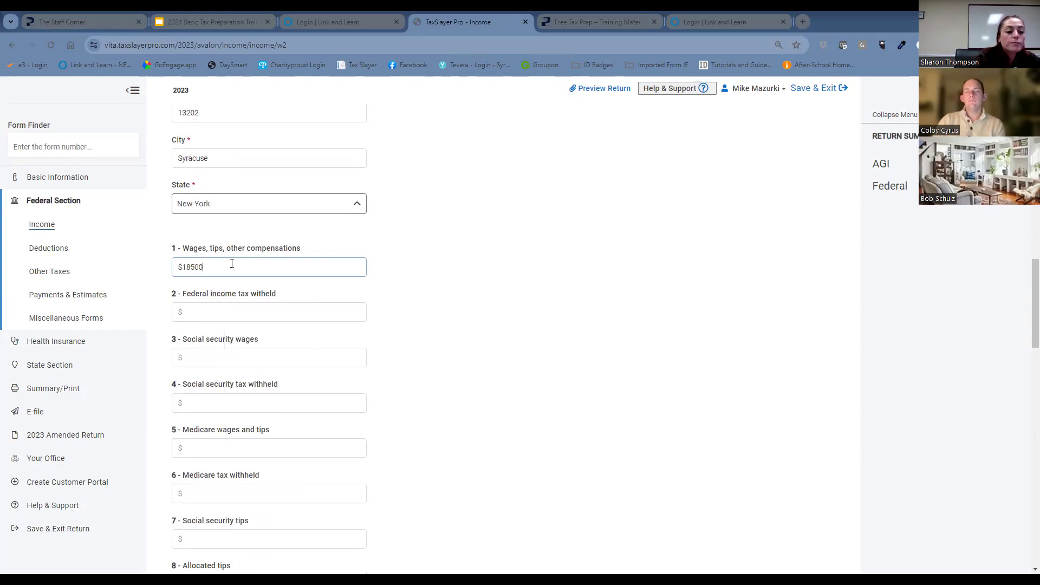
{"action": "key", "text": "Tab"}
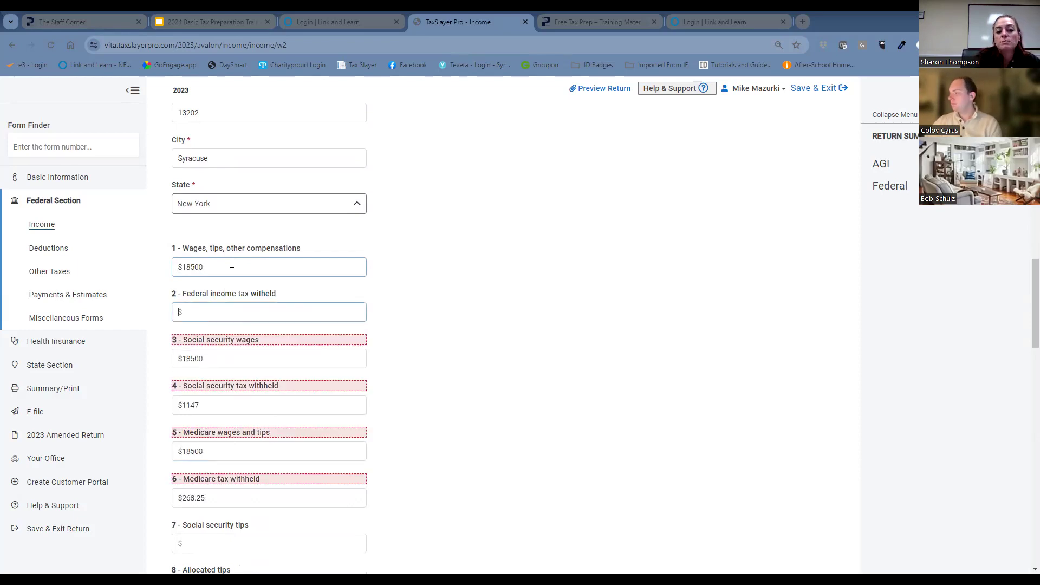
{"action": "type", "text": "925"}
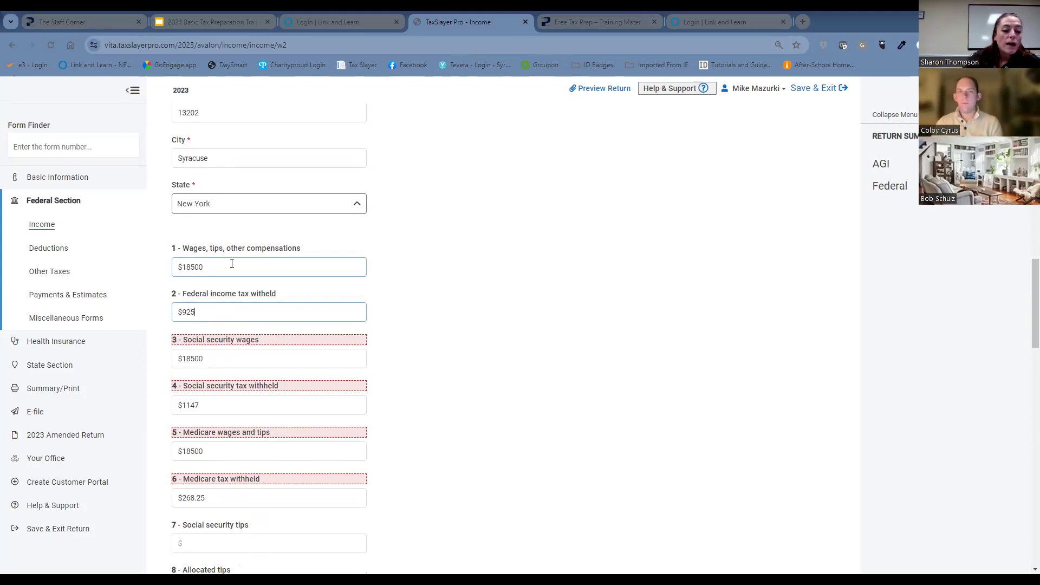
{"action": "left_click", "coordinate": [467, 313]}
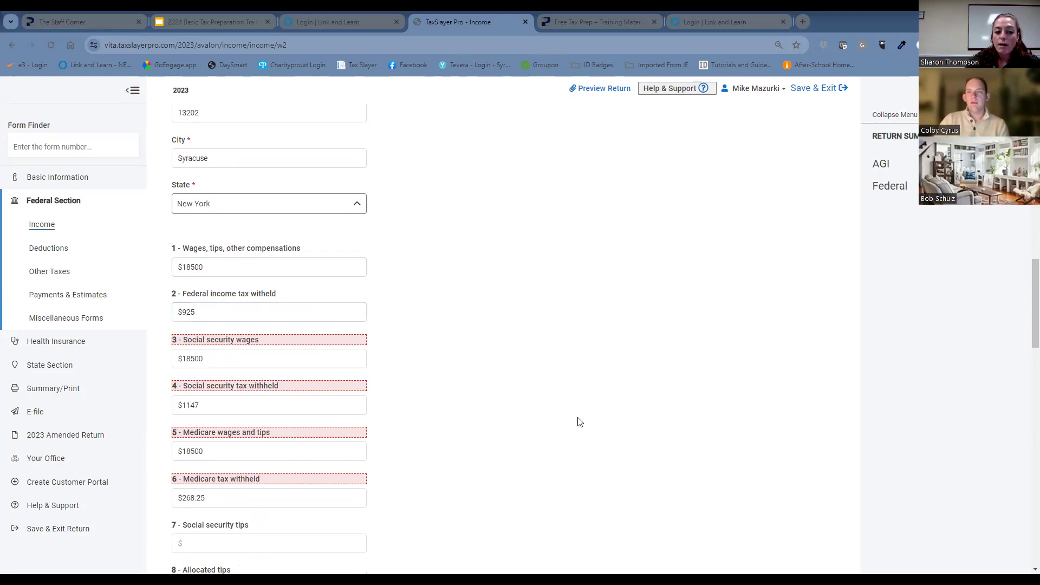
{"action": "left_click", "coordinate": [190, 358]}
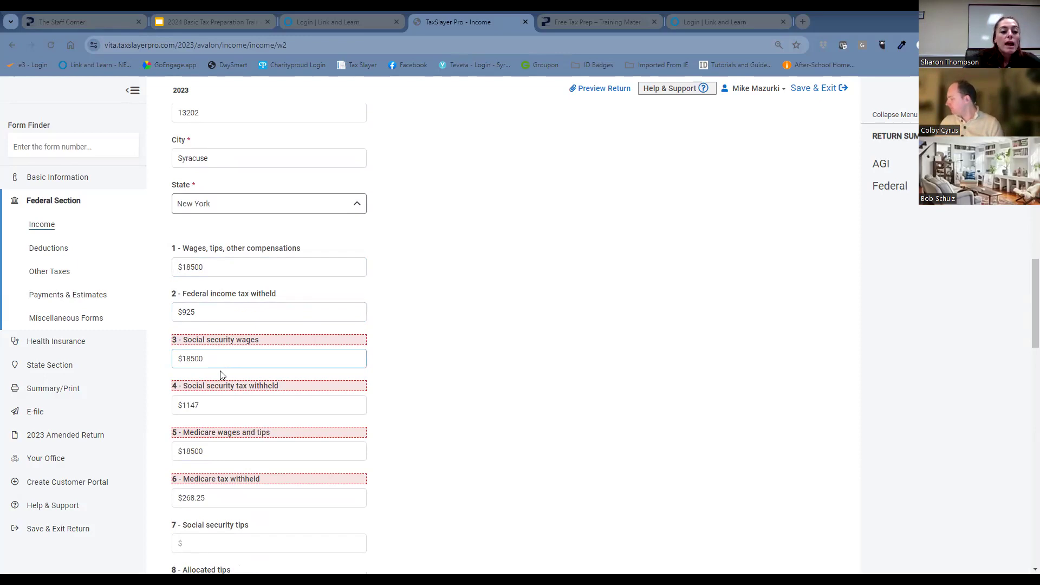
{"action": "left_click", "coordinate": [212, 453]}
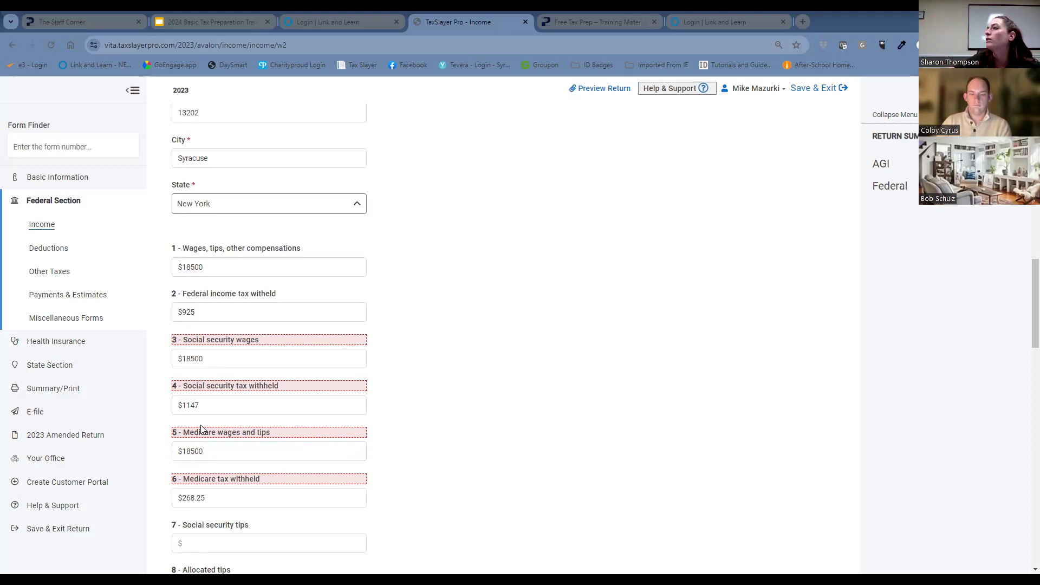
Set W-2 box 12a to code D with an amount of $3000.
{"action": "scroll", "coordinate": [508, 339], "scroll_direction": "down", "scroll_amount": 5}
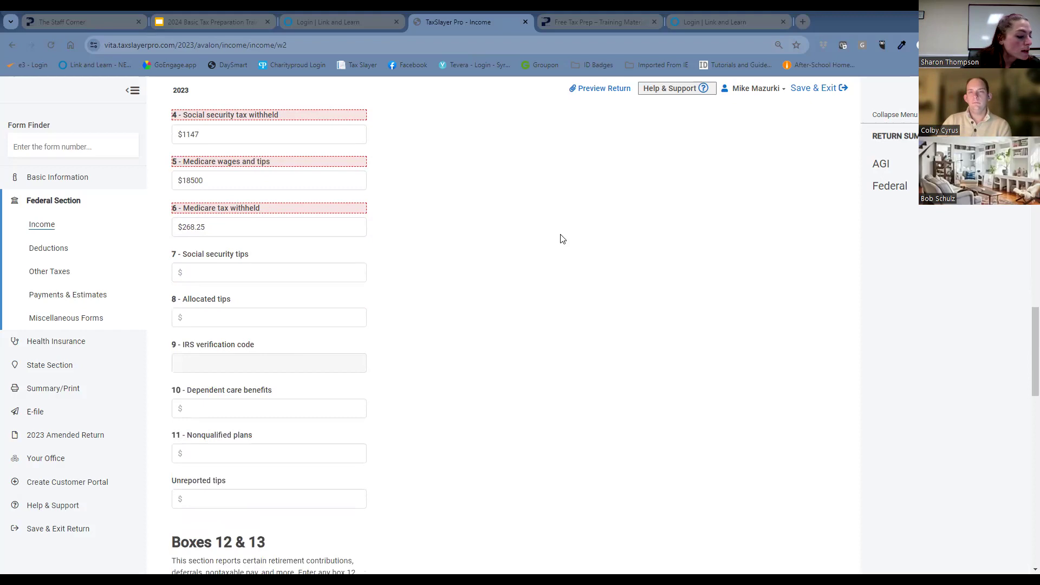
{"action": "scroll", "coordinate": [562, 239], "scroll_direction": "down", "scroll_amount": 6}
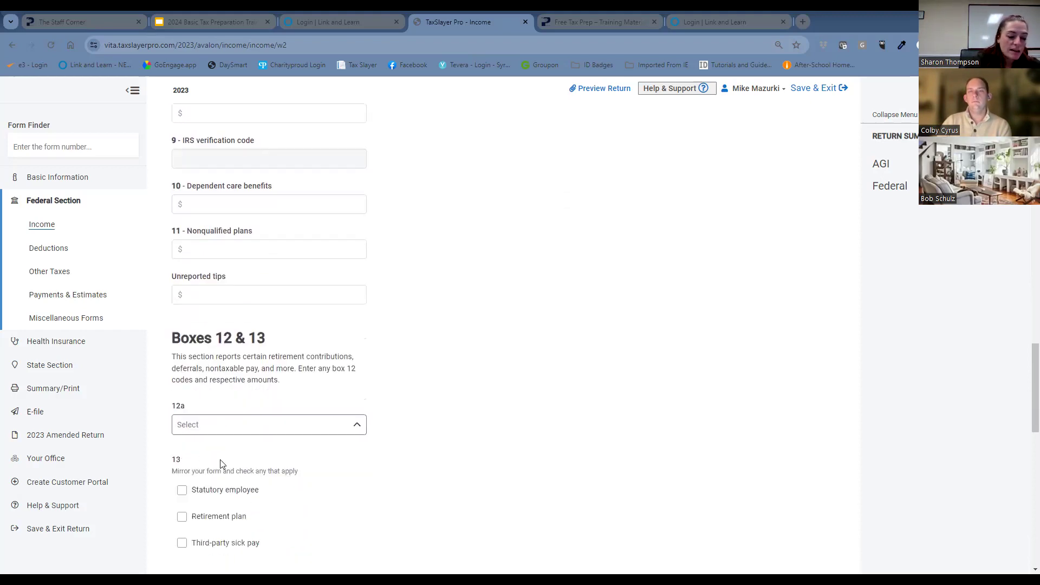
{"action": "left_click", "coordinate": [274, 306]}
{"action": "scroll", "coordinate": [249, 368], "scroll_direction": "down", "scroll_amount": 2}
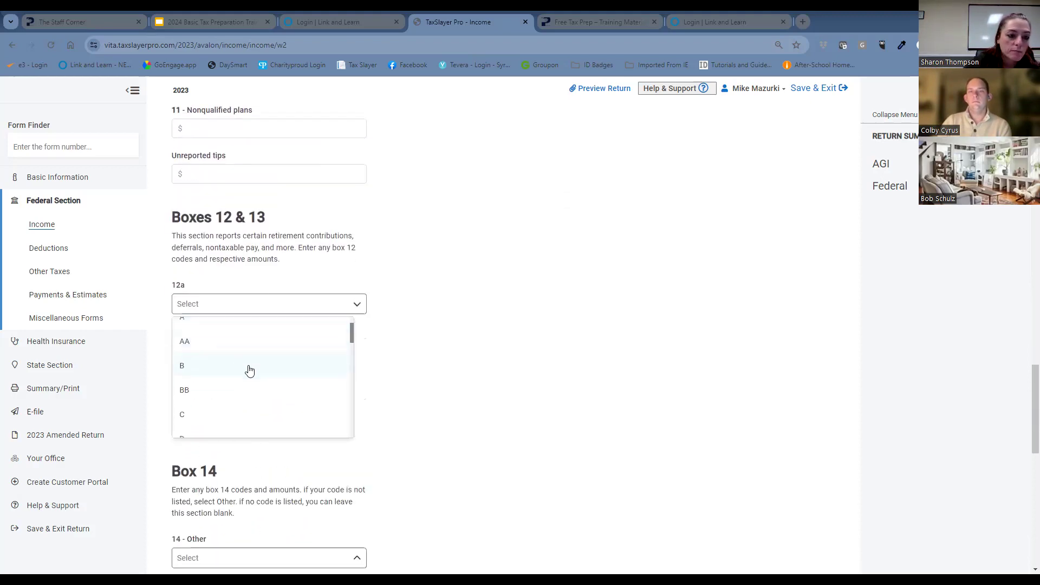
{"action": "left_click", "coordinate": [253, 367]}
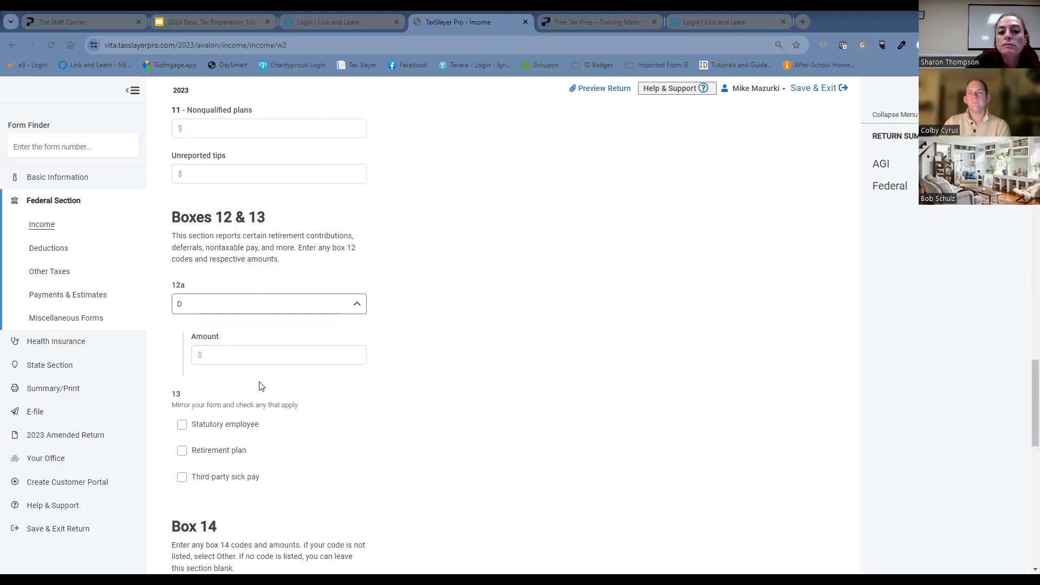
{"action": "left_click", "coordinate": [277, 358]}
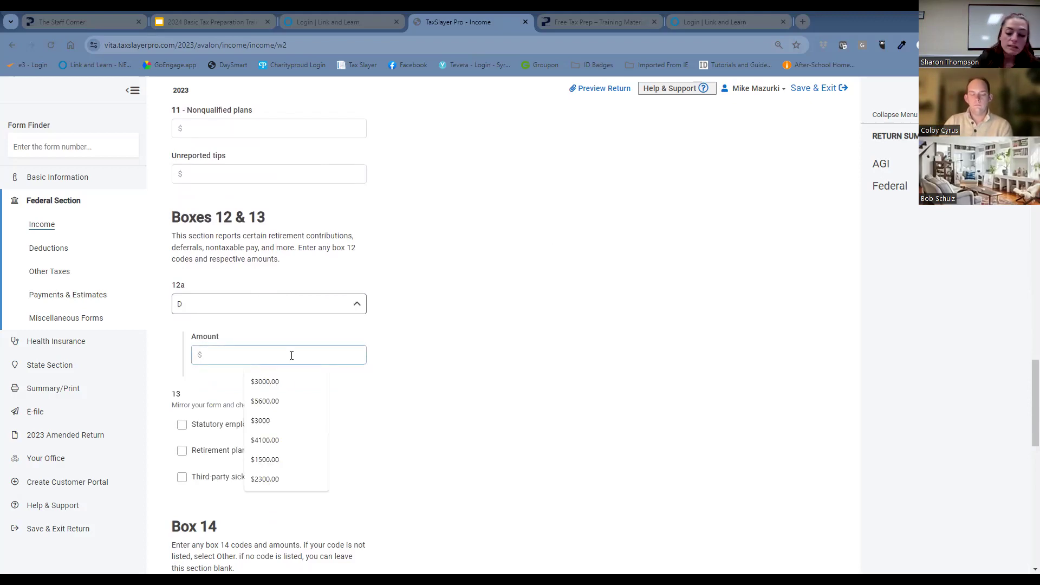
{"action": "type", "text": "3000"}
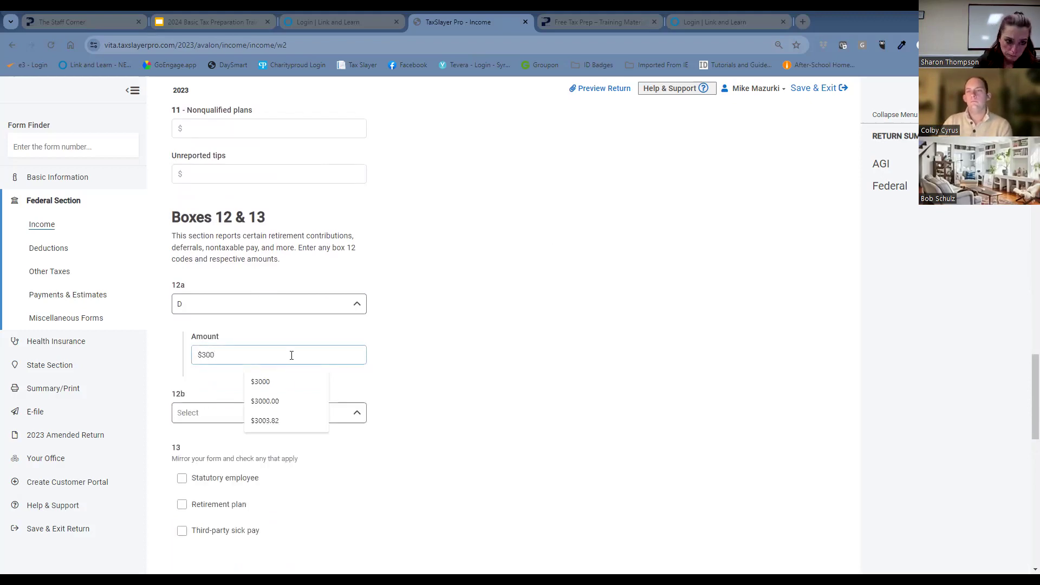
{"action": "left_click", "coordinate": [473, 353]}
Set the W-2's box 14 to Other (Not listed here) with an amount of $31.
{"action": "scroll", "coordinate": [515, 311], "scroll_direction": "down", "scroll_amount": 3}
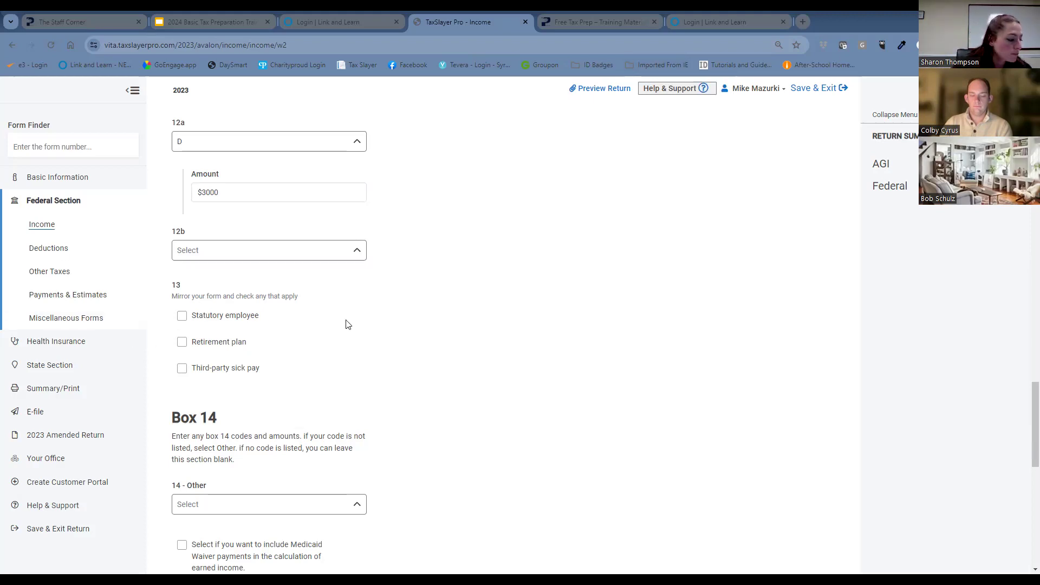
{"action": "scroll", "coordinate": [413, 300], "scroll_direction": "down", "scroll_amount": 3}
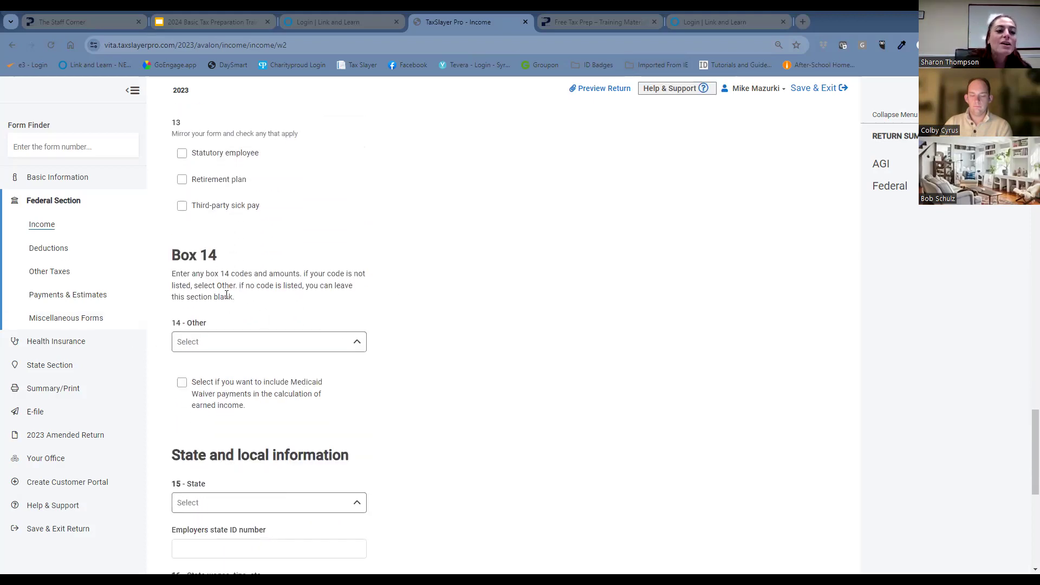
{"action": "left_click", "coordinate": [296, 341]}
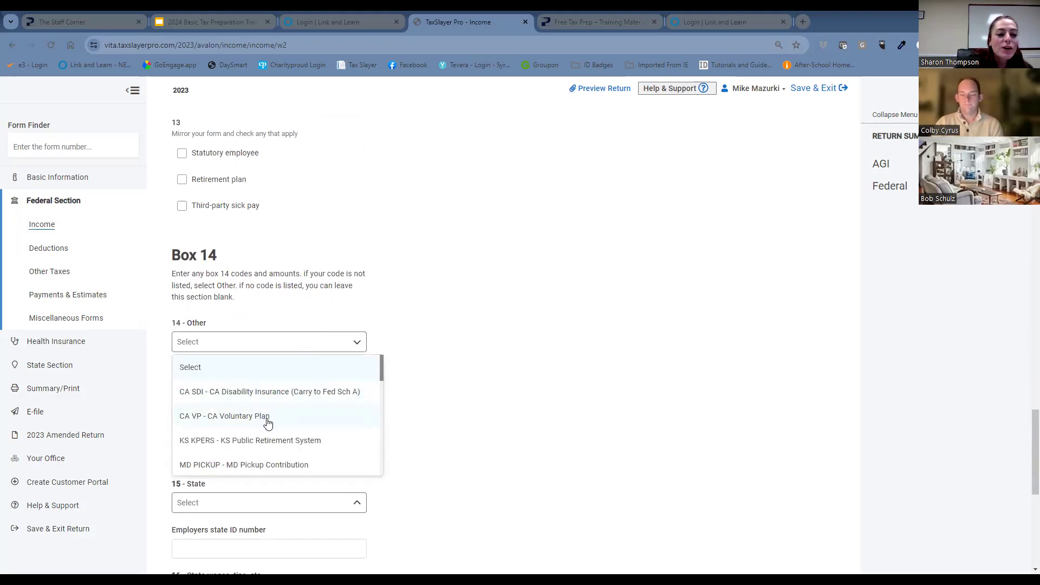
{"action": "scroll", "coordinate": [267, 425], "scroll_direction": "down", "scroll_amount": 2}
{"action": "scroll", "coordinate": [267, 425], "scroll_direction": "down", "scroll_amount": 1}
{"action": "scroll", "coordinate": [266, 425], "scroll_direction": "down", "scroll_amount": 4}
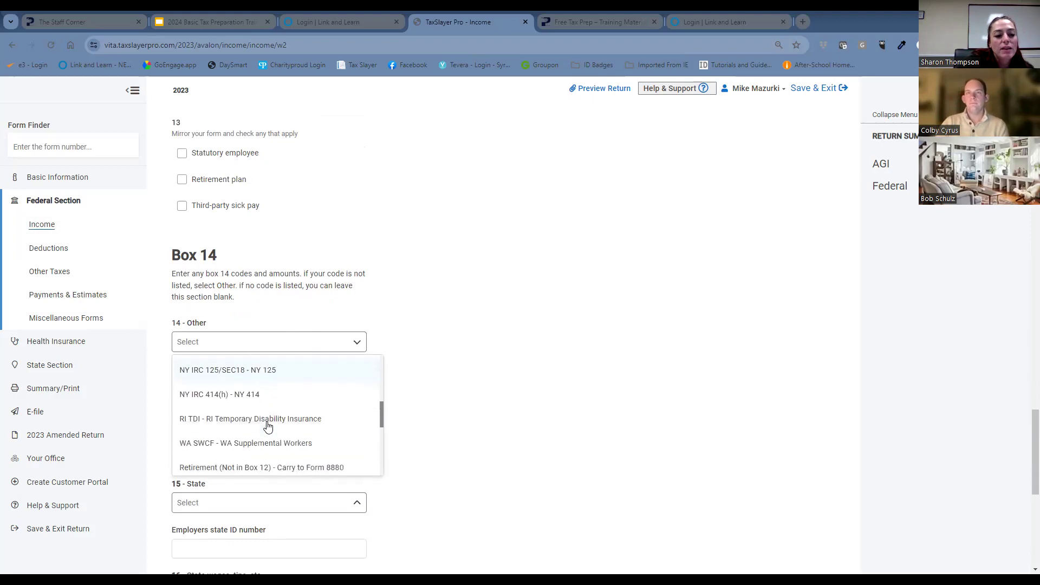
{"action": "left_click", "coordinate": [250, 432]}
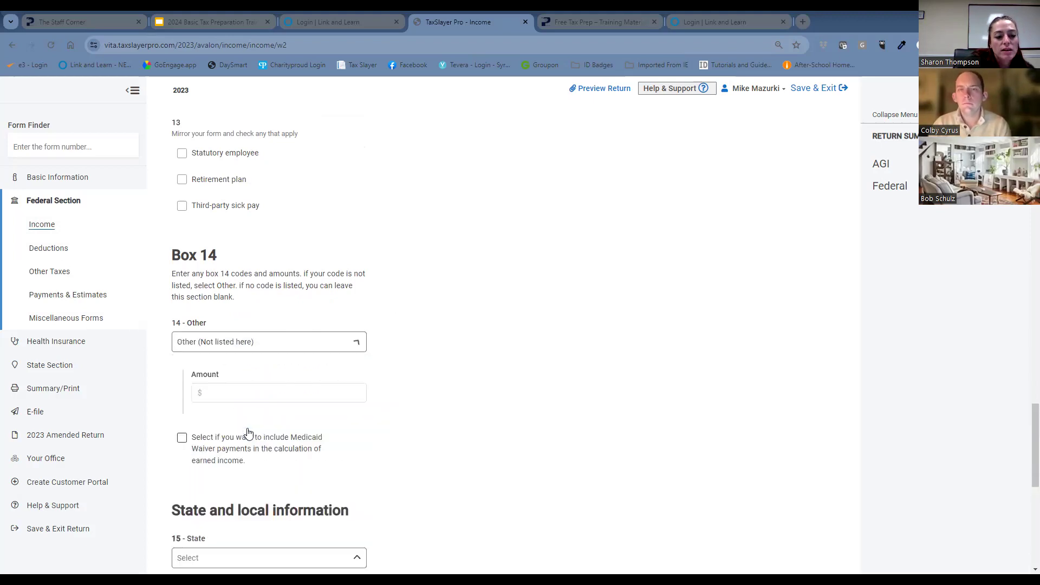
{"action": "left_click", "coordinate": [271, 394]}
{"action": "type", "text": "3"}
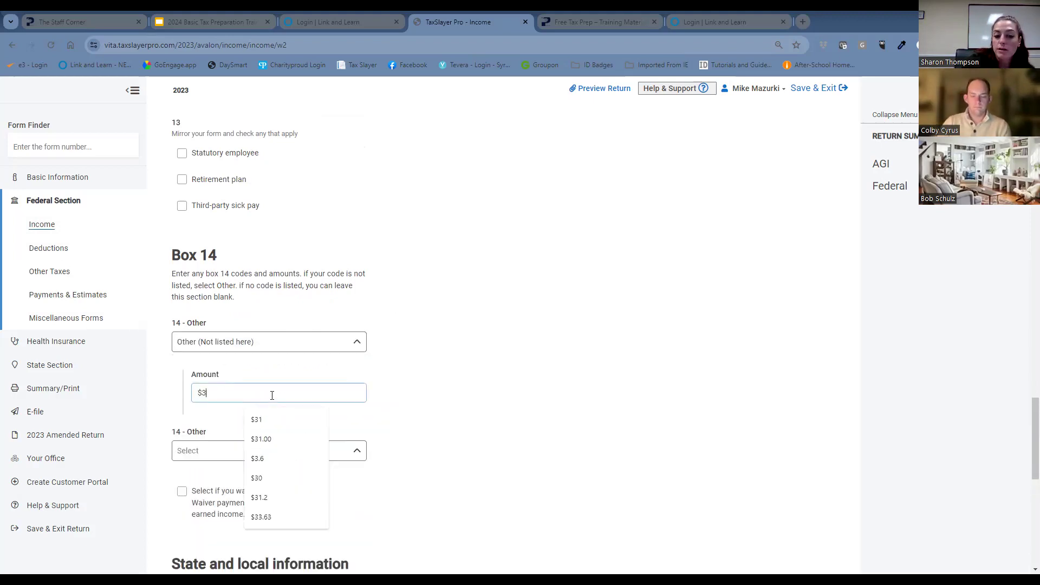
{"action": "type", "text": "1"}
{"action": "left_click", "coordinate": [503, 360]}
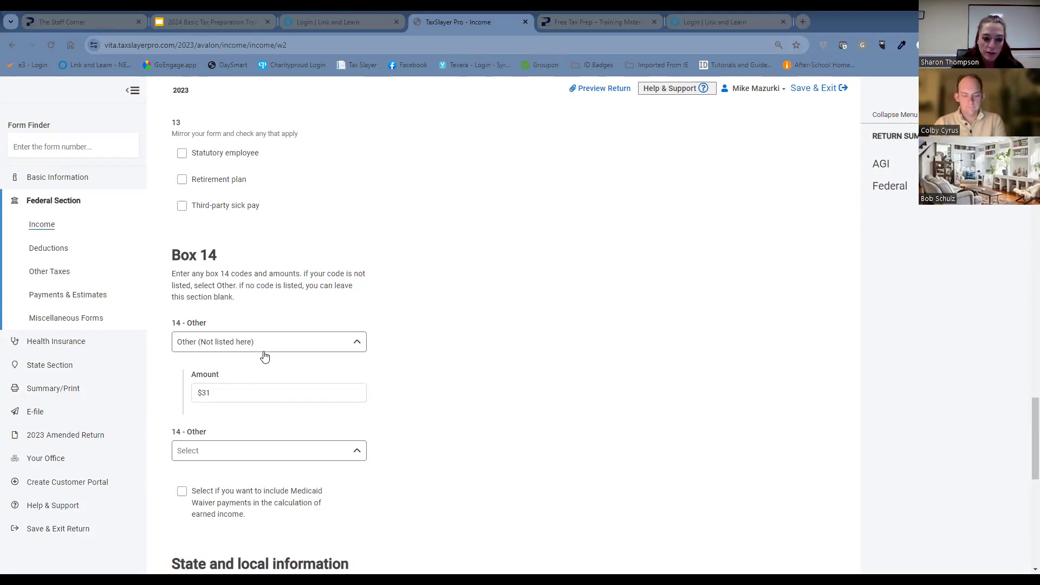
Set the W-2's box 15 state to New York and enter the employer's state ID number.
{"action": "scroll", "coordinate": [385, 225], "scroll_direction": "down", "scroll_amount": 5}
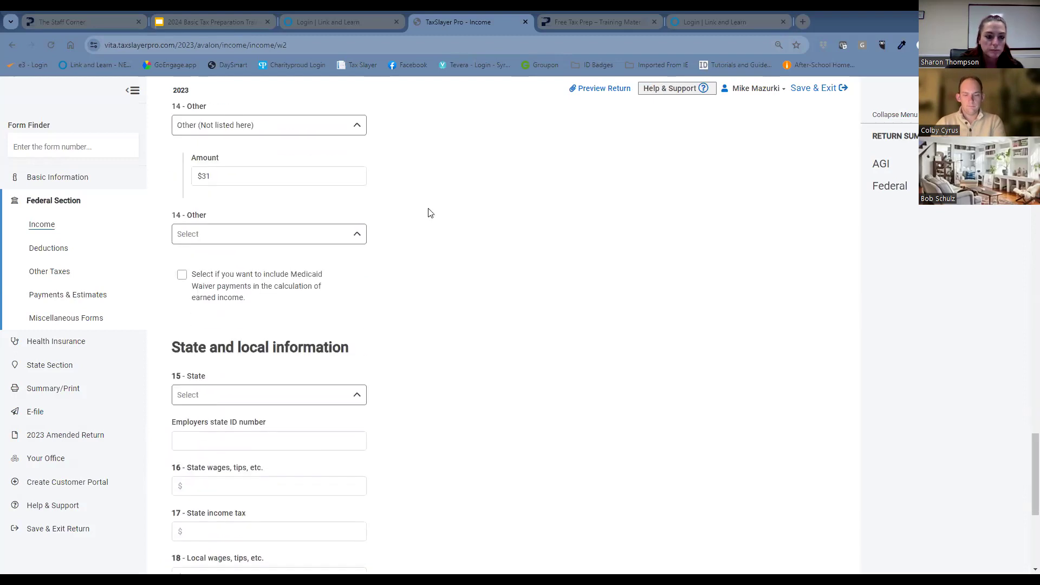
{"action": "left_click", "coordinate": [252, 349]}
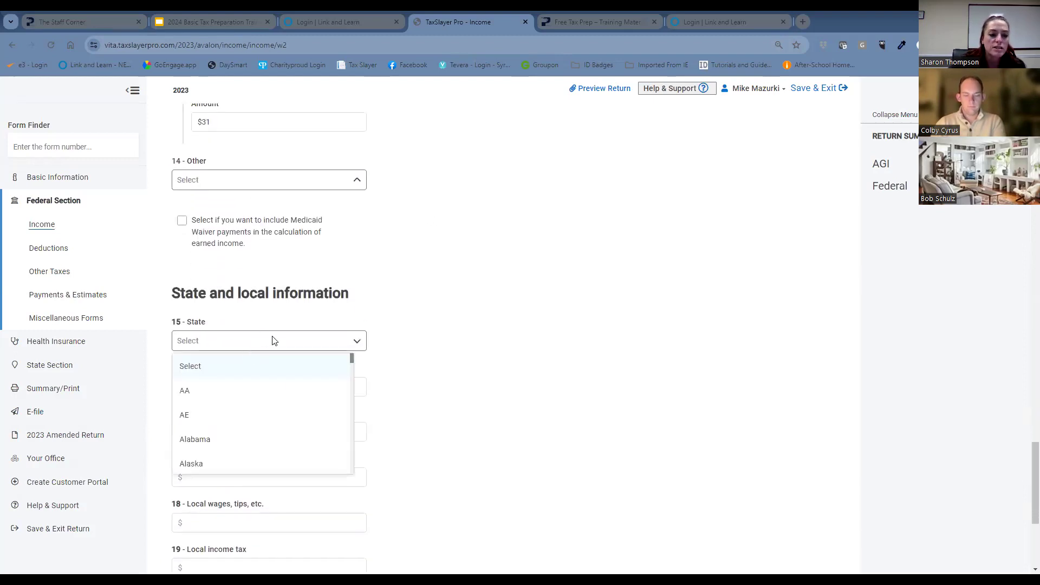
{"action": "scroll", "coordinate": [248, 440], "scroll_direction": "down", "scroll_amount": 8}
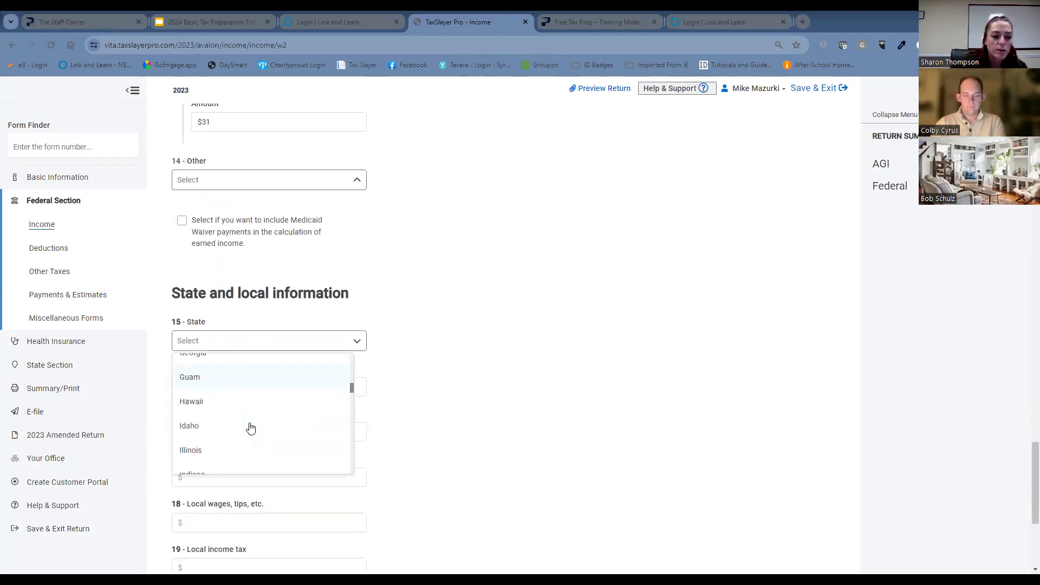
{"action": "scroll", "coordinate": [251, 429], "scroll_direction": "down", "scroll_amount": 5}
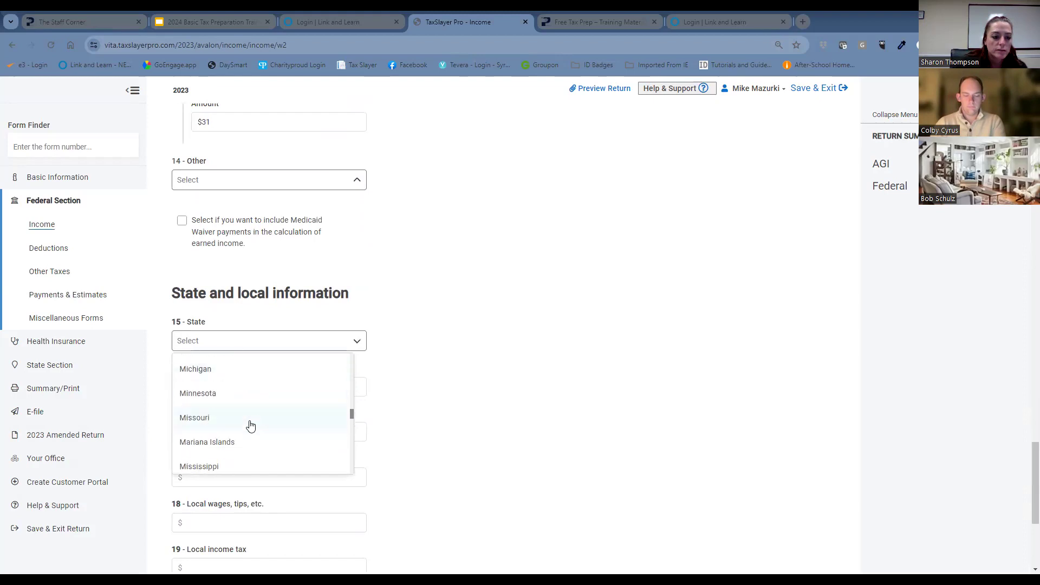
{"action": "scroll", "coordinate": [249, 422], "scroll_direction": "down", "scroll_amount": 3}
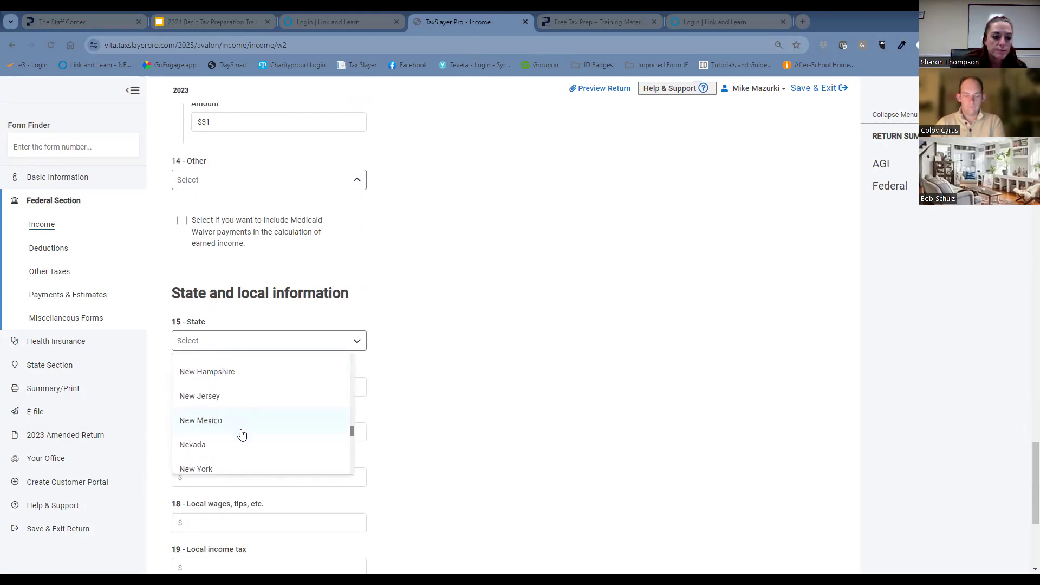
{"action": "left_click", "coordinate": [242, 466]}
{"action": "left_click", "coordinate": [292, 386]}
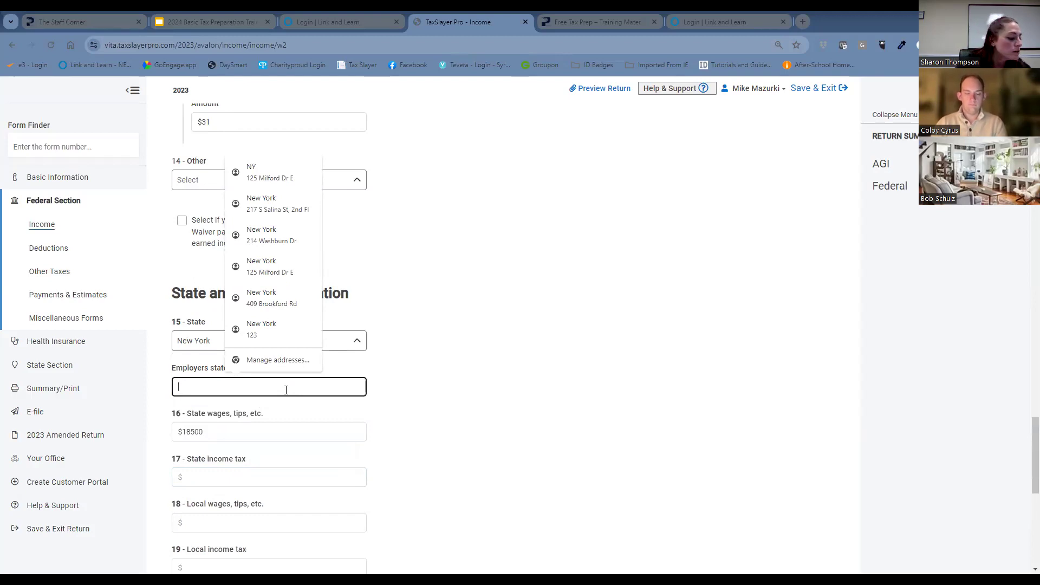
{"action": "type", "text": "1"}
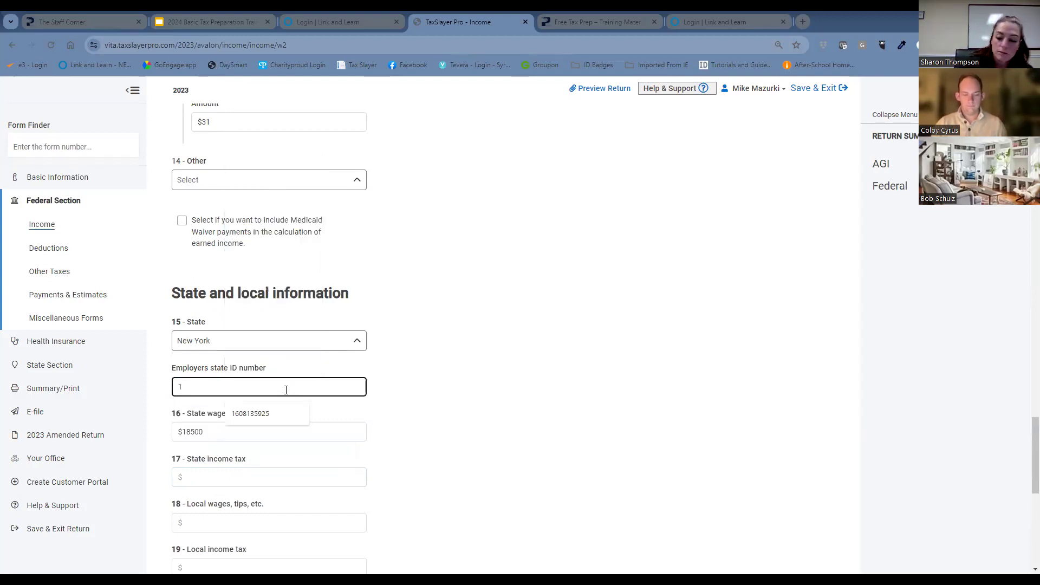
{"action": "type", "text": "460"}
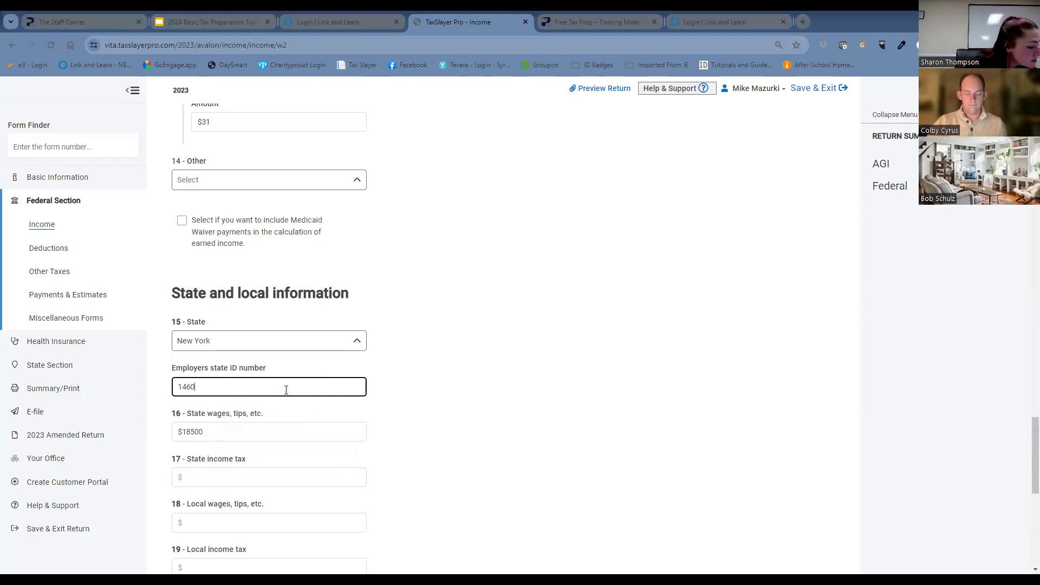
{"action": "type", "text": "13200"}
Set box 17 state income tax to $370 and save the spouse's W-2 without starting another.
{"action": "left_click", "coordinate": [198, 477]}
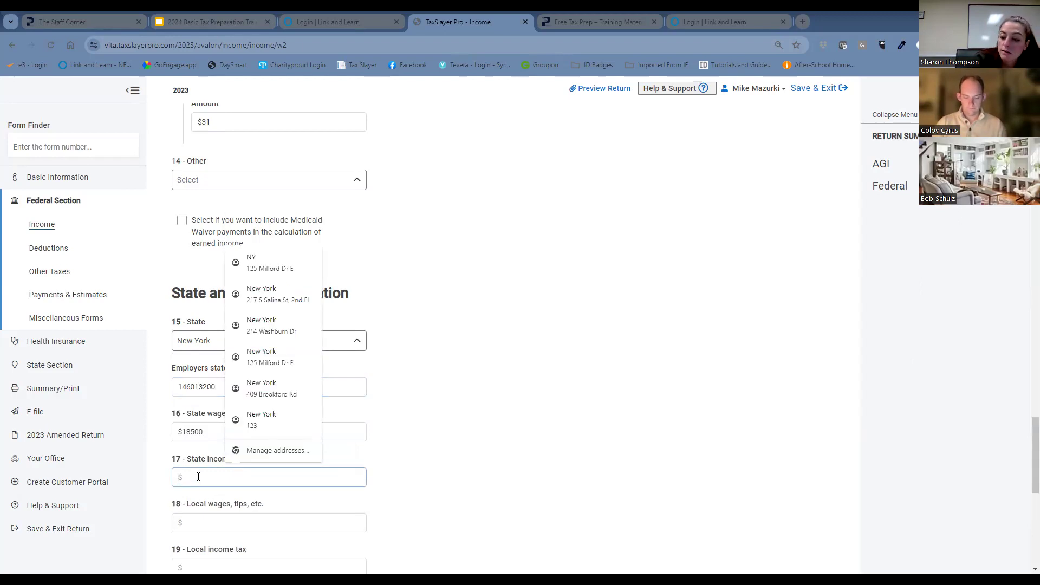
{"action": "type", "text": "370"}
{"action": "left_click", "coordinate": [523, 347]}
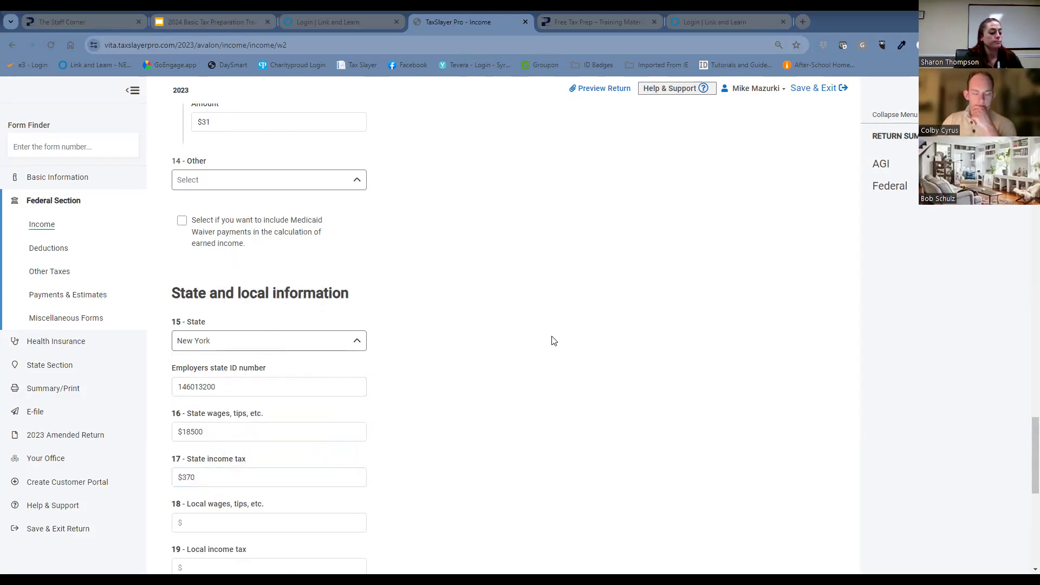
{"action": "scroll", "coordinate": [620, 355], "scroll_direction": "down", "scroll_amount": 7}
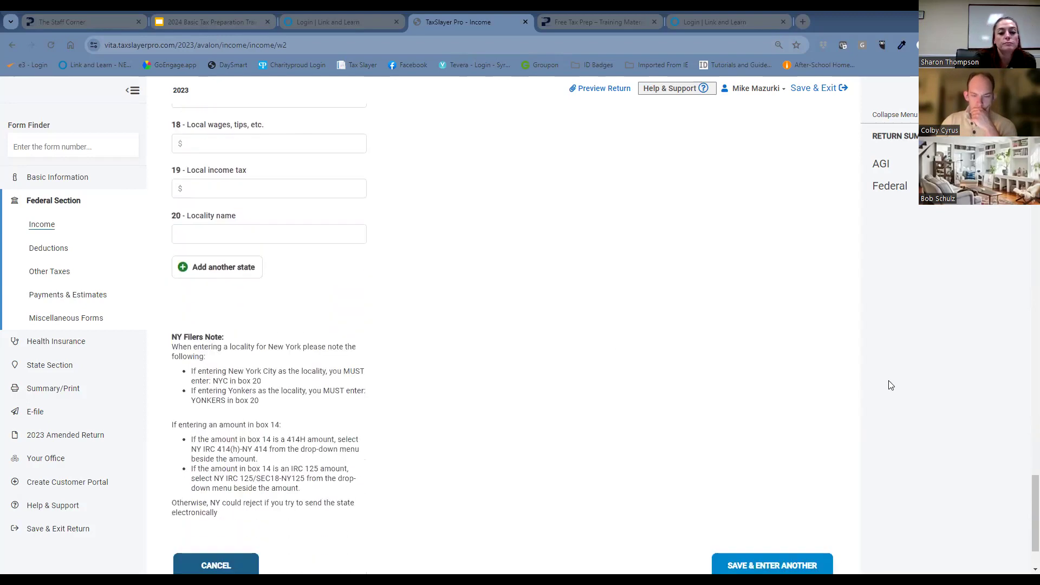
{"action": "scroll", "coordinate": [889, 385], "scroll_direction": "down", "scroll_amount": 2}
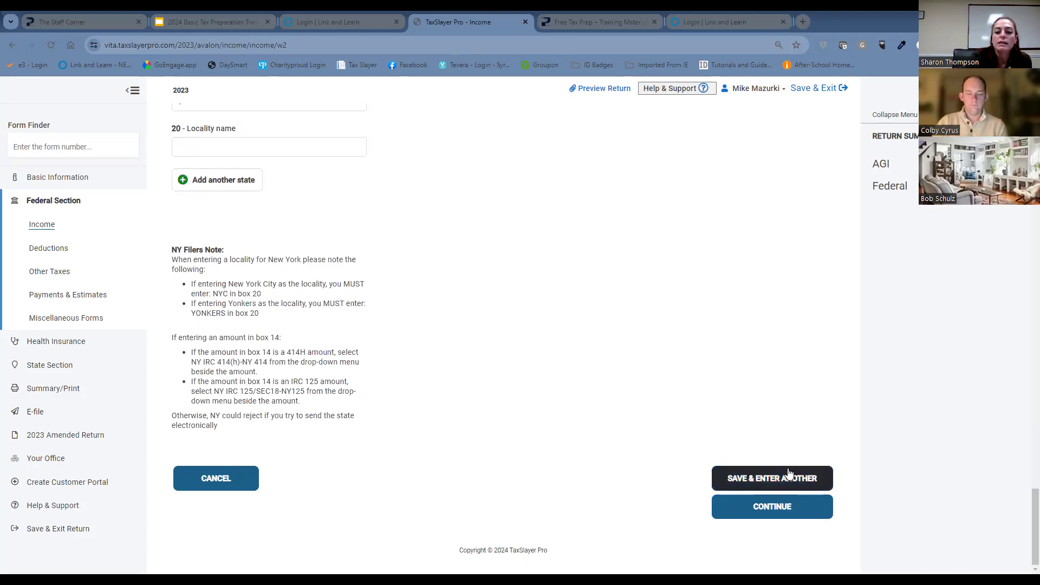
{"action": "left_click", "coordinate": [802, 511]}
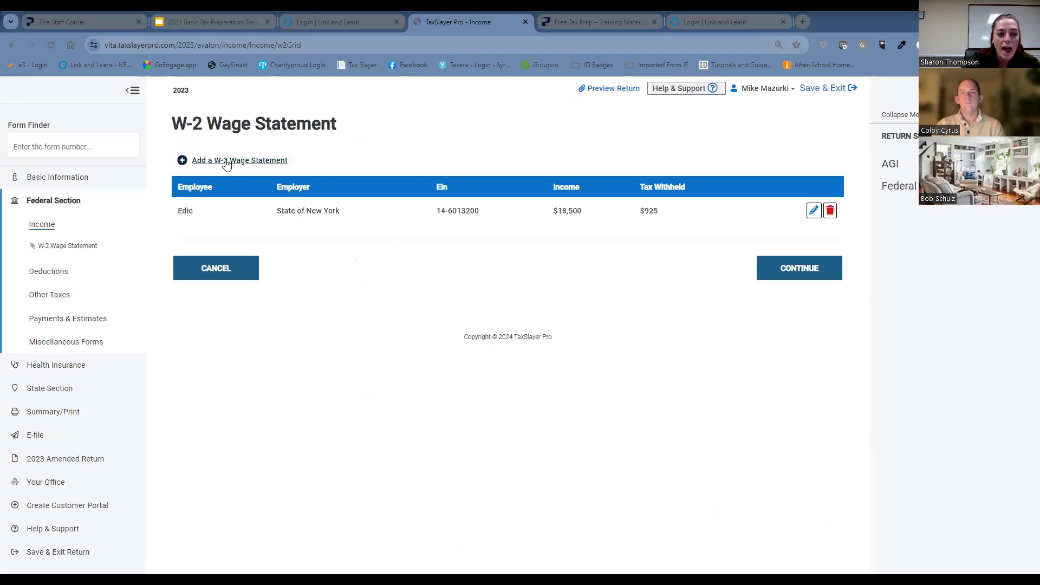
Add a second W-2 wage statement and assign it to the primary taxpayer, keeping it a standard W-2.
{"action": "left_click", "coordinate": [228, 161]}
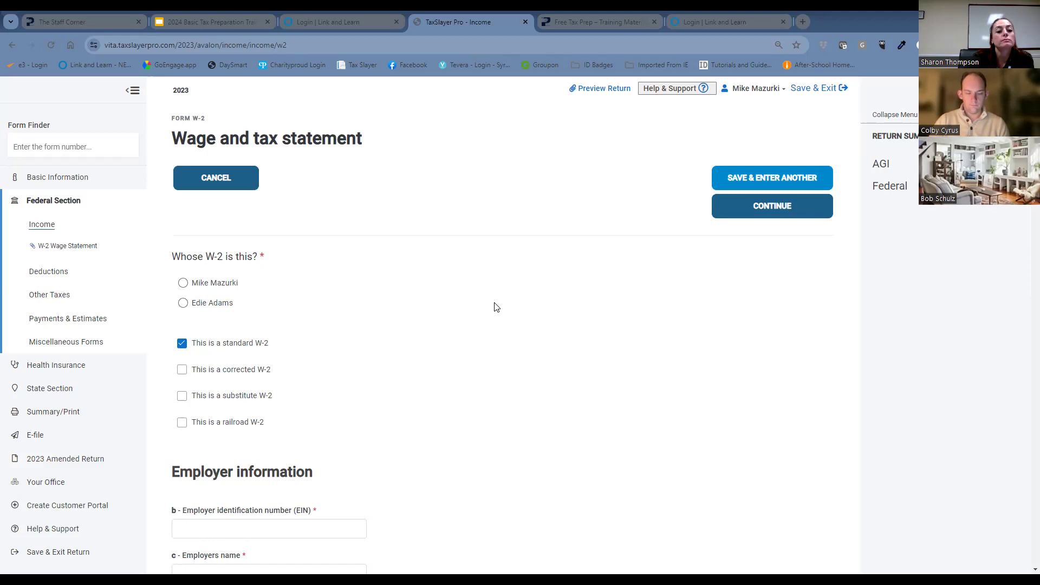
{"action": "scroll", "coordinate": [497, 304], "scroll_direction": "down", "scroll_amount": 5}
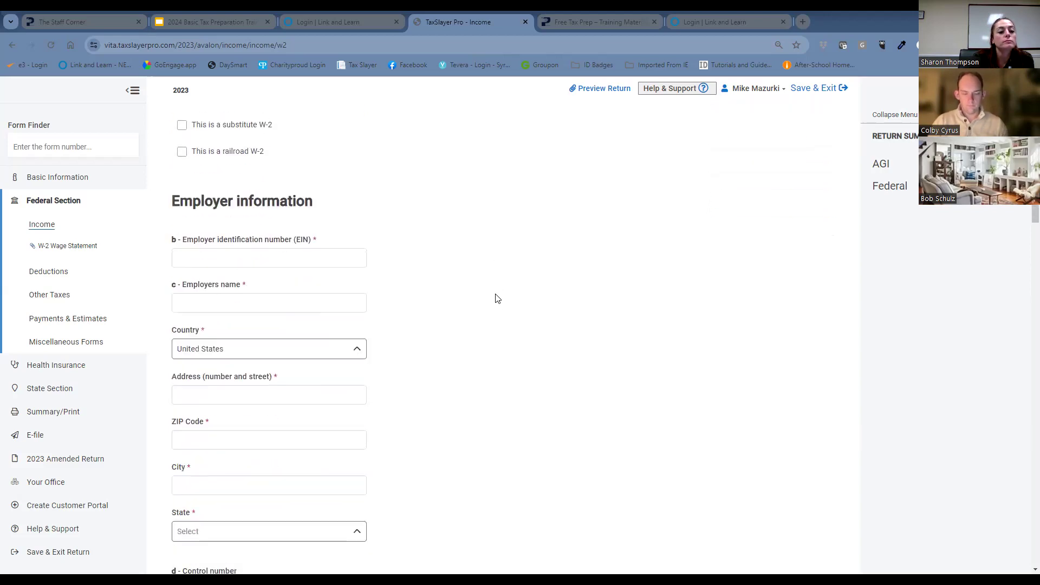
{"action": "scroll", "coordinate": [497, 300], "scroll_direction": "down", "scroll_amount": 3}
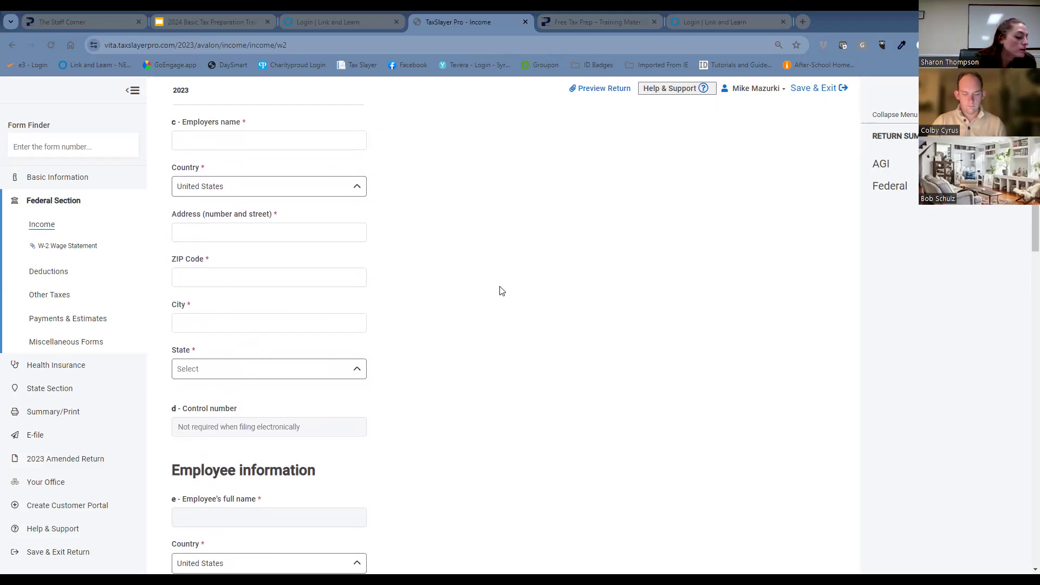
{"action": "scroll", "coordinate": [508, 283], "scroll_direction": "up", "scroll_amount": 6}
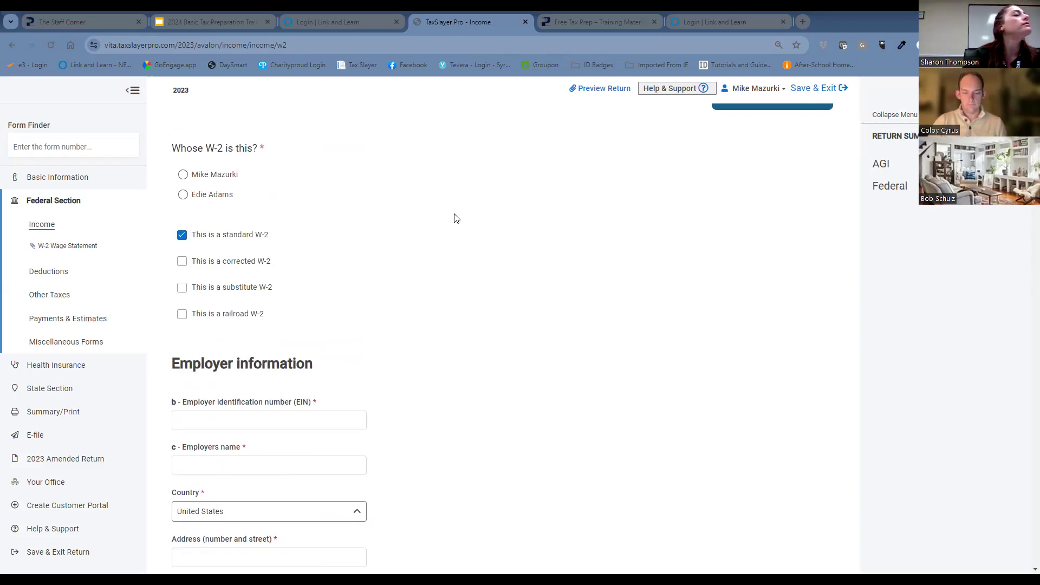
{"action": "left_click", "coordinate": [183, 175]}
{"action": "scroll", "coordinate": [474, 240], "scroll_direction": "down", "scroll_amount": 3}
{"action": "scroll", "coordinate": [476, 240], "scroll_direction": "up", "scroll_amount": 4}
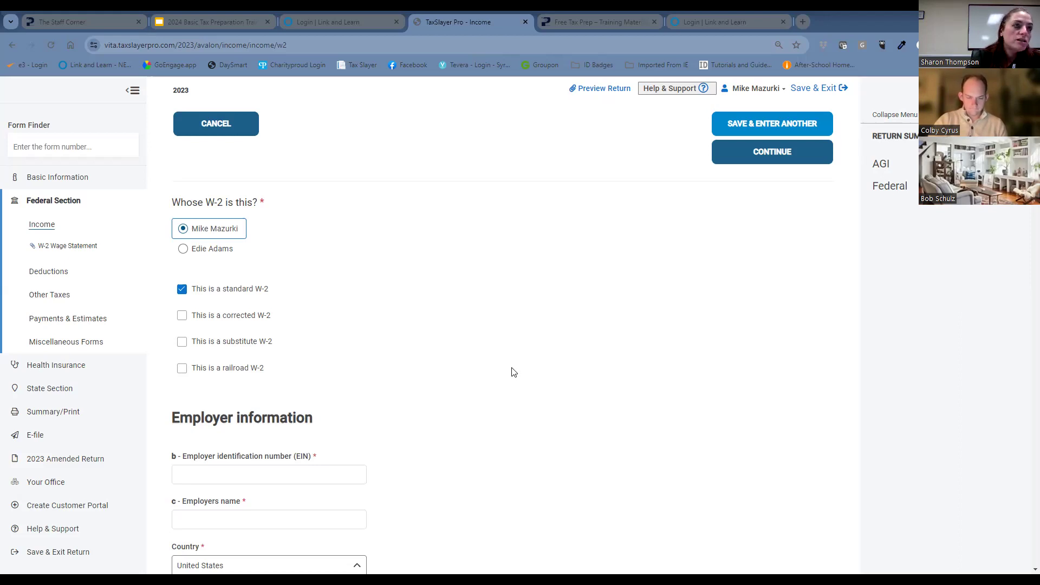
Enter the employer identification number in the employer information of the taxpayer's W-2.
{"action": "scroll", "coordinate": [418, 349], "scroll_direction": "down", "scroll_amount": 1}
{"action": "left_click", "coordinate": [322, 368]}
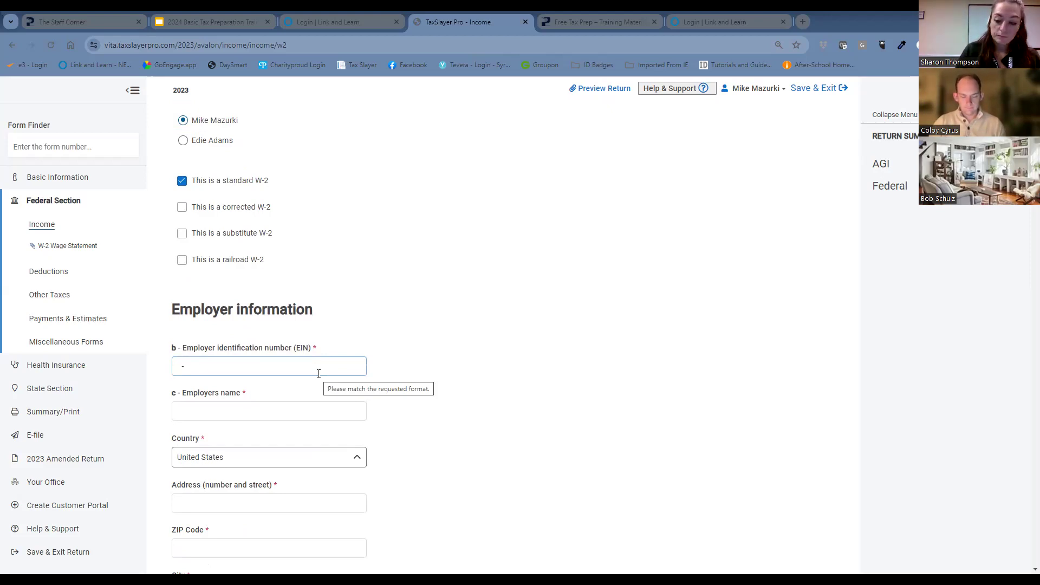
{"action": "type", "text": "15601015"}
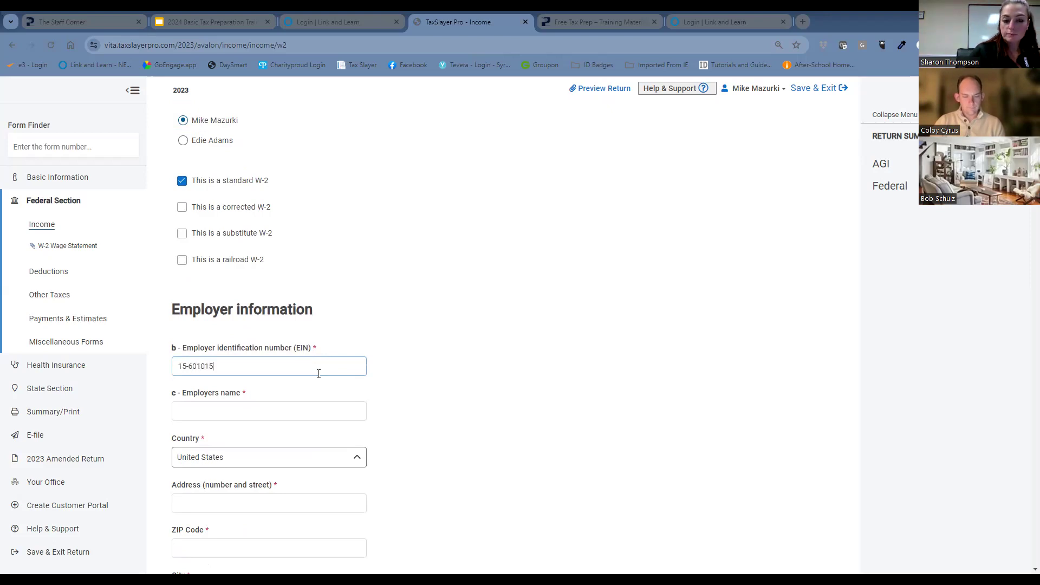
{"action": "type", "text": "9"}
Set the taxpayer's W-2 box 1 wages to $37300 and box 2 federal income tax withheld to $2812.
{"action": "scroll", "coordinate": [544, 352], "scroll_direction": "down", "scroll_amount": 5}
{"action": "scroll", "coordinate": [543, 352], "scroll_direction": "down", "scroll_amount": 7}
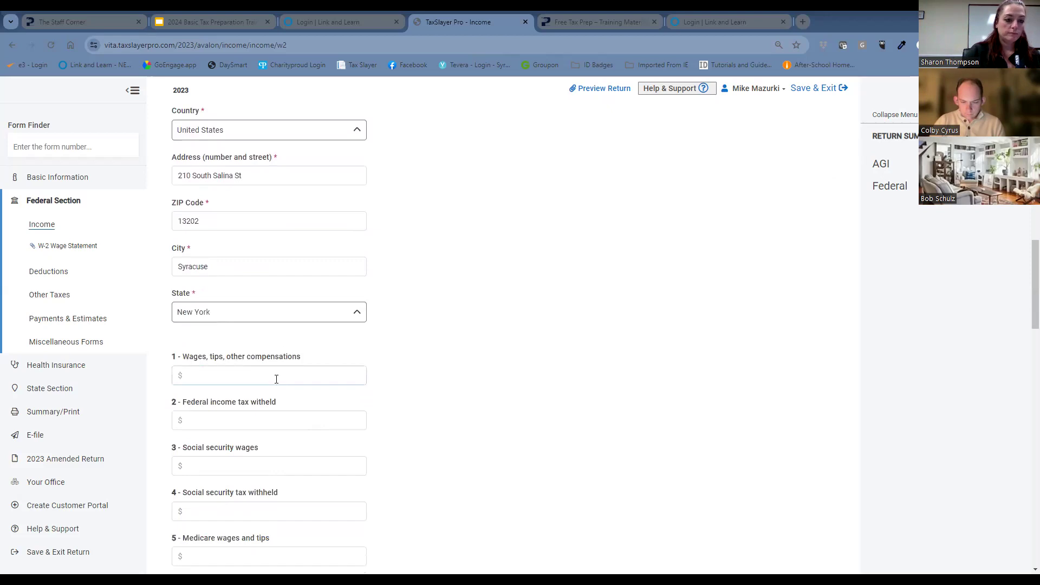
{"action": "left_click", "coordinate": [277, 378]}
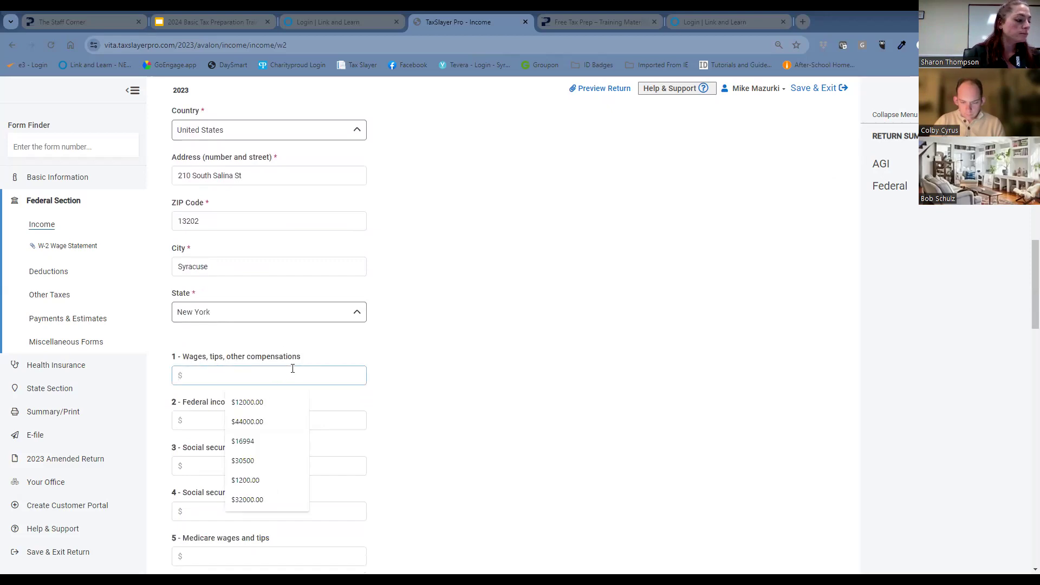
{"action": "type", "text": "37300"}
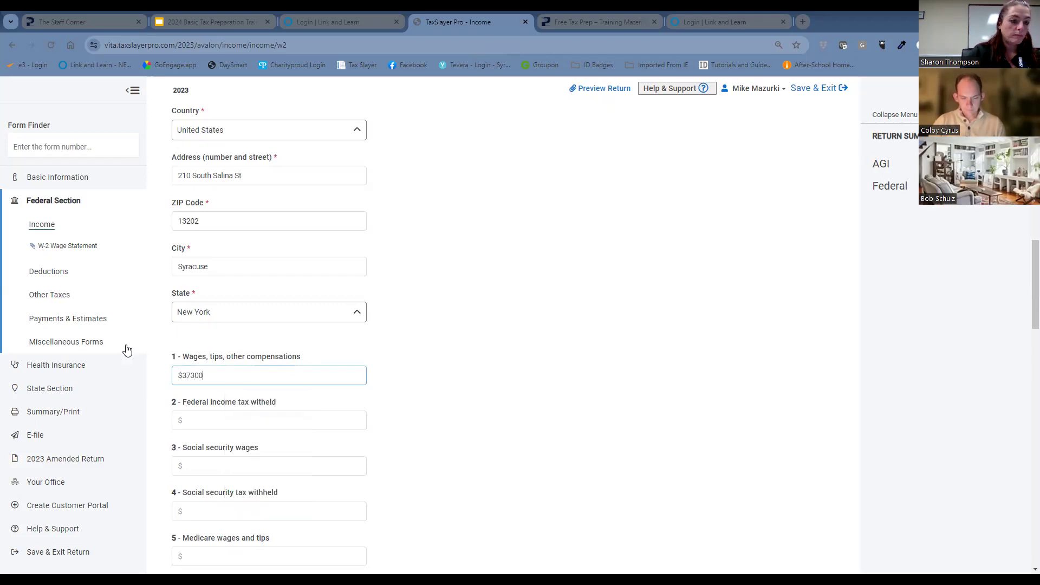
{"action": "left_click", "coordinate": [202, 417]}
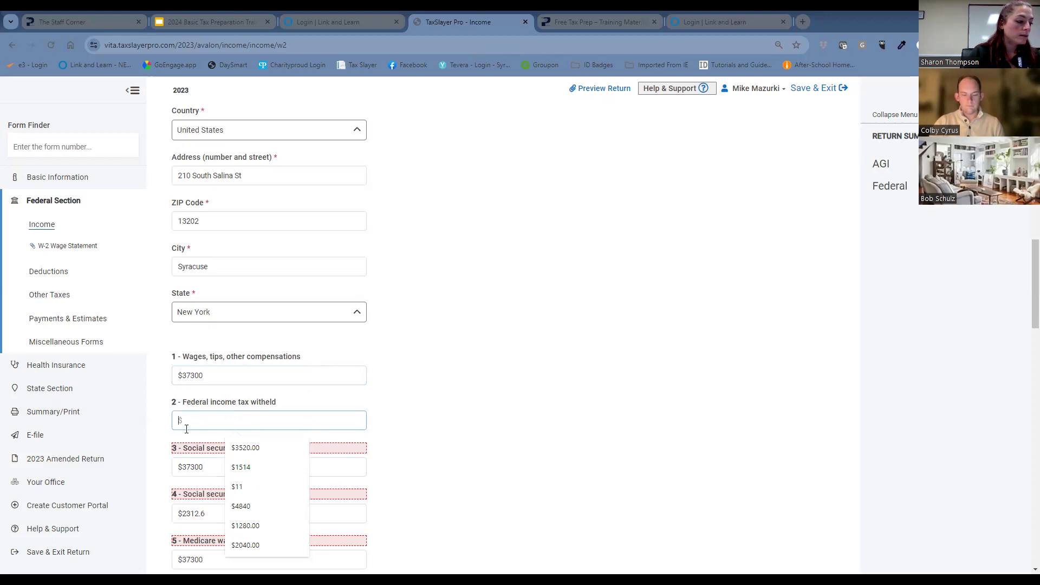
{"action": "type", "text": "2812"}
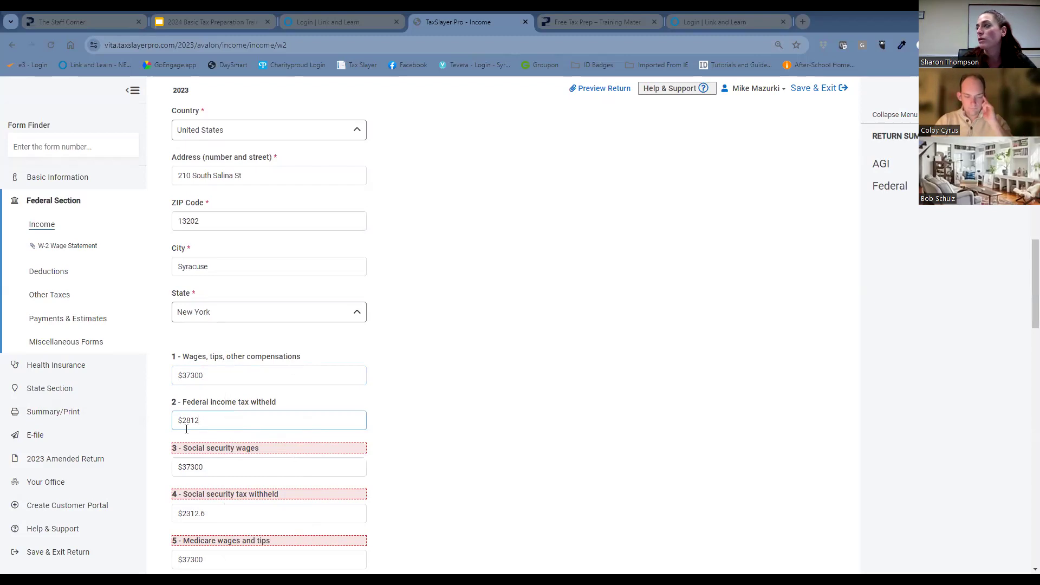
Set box 3 social security wages and box 5 Medicare wages and tips to $34300 on the taxpayer's W-2.
{"action": "scroll", "coordinate": [306, 418], "scroll_direction": "down", "scroll_amount": 2}
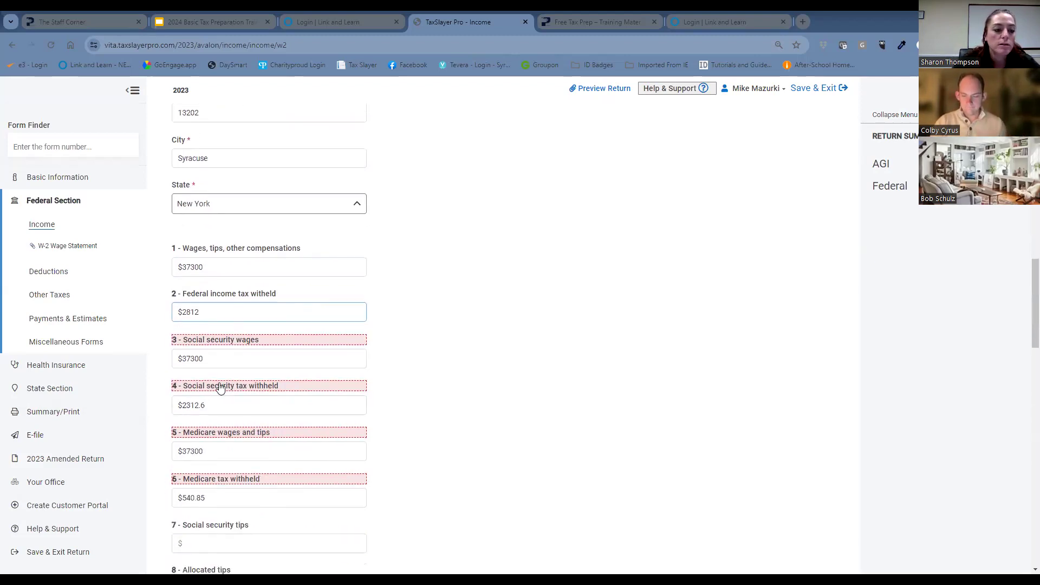
{"action": "left_click", "coordinate": [215, 361]}
{"action": "type", "text": "34300"}
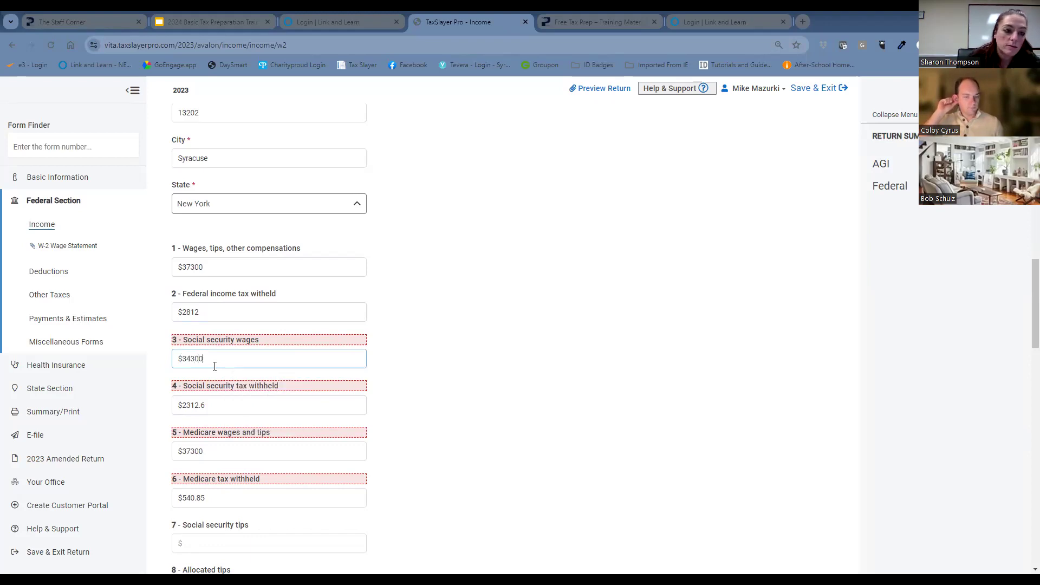
{"action": "left_click", "coordinate": [234, 450]}
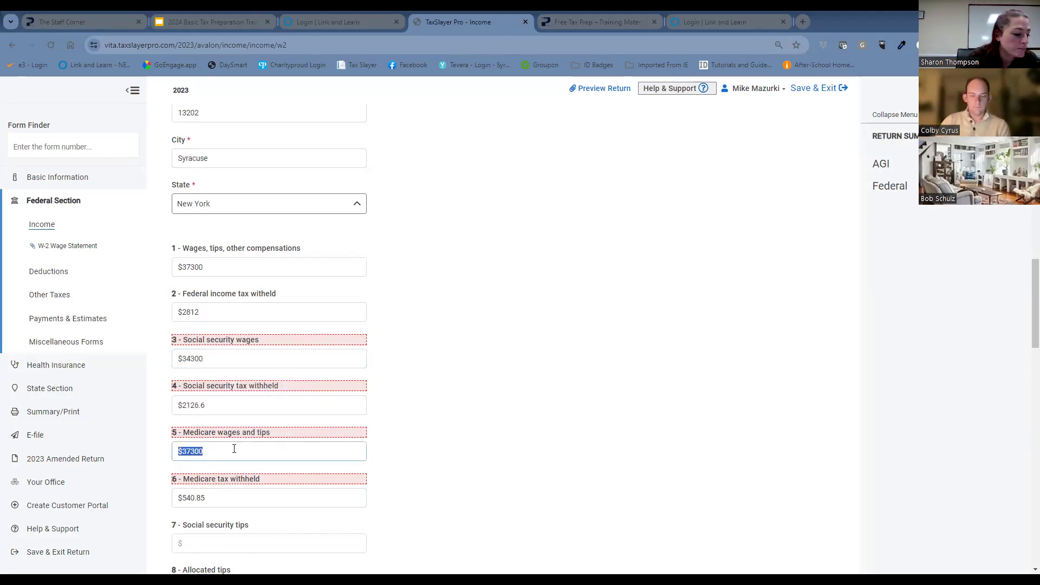
{"action": "type", "text": "34300"}
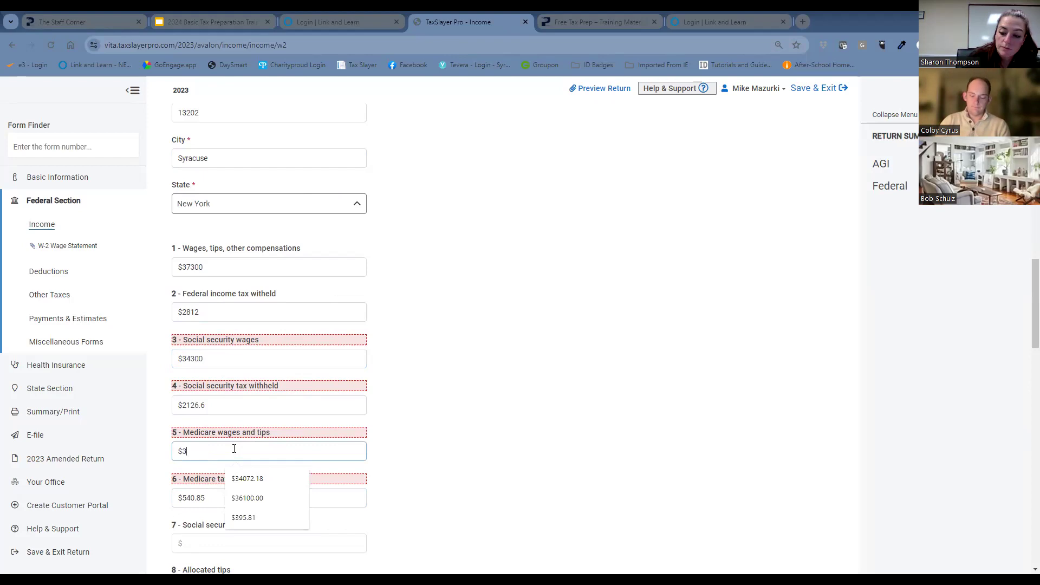
{"action": "scroll", "coordinate": [462, 367], "scroll_direction": "down", "scroll_amount": 2}
{"action": "left_click", "coordinate": [467, 369]}
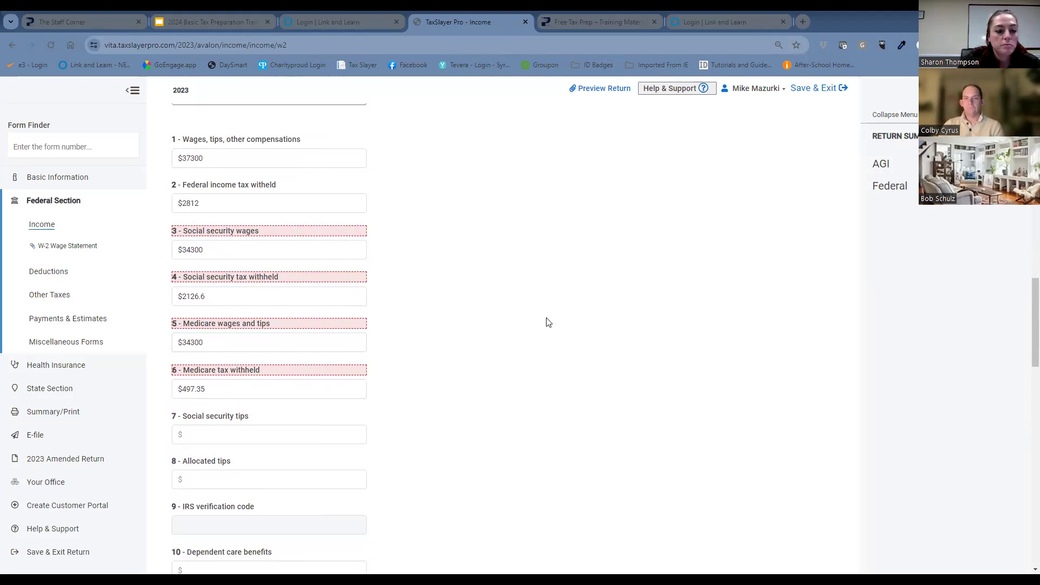
Record code D in box 12a of the taxpayer's W-2 with an amount of $3000.
{"action": "scroll", "coordinate": [548, 322], "scroll_direction": "down", "scroll_amount": 1}
{"action": "scroll", "coordinate": [310, 390], "scroll_direction": "down", "scroll_amount": 1}
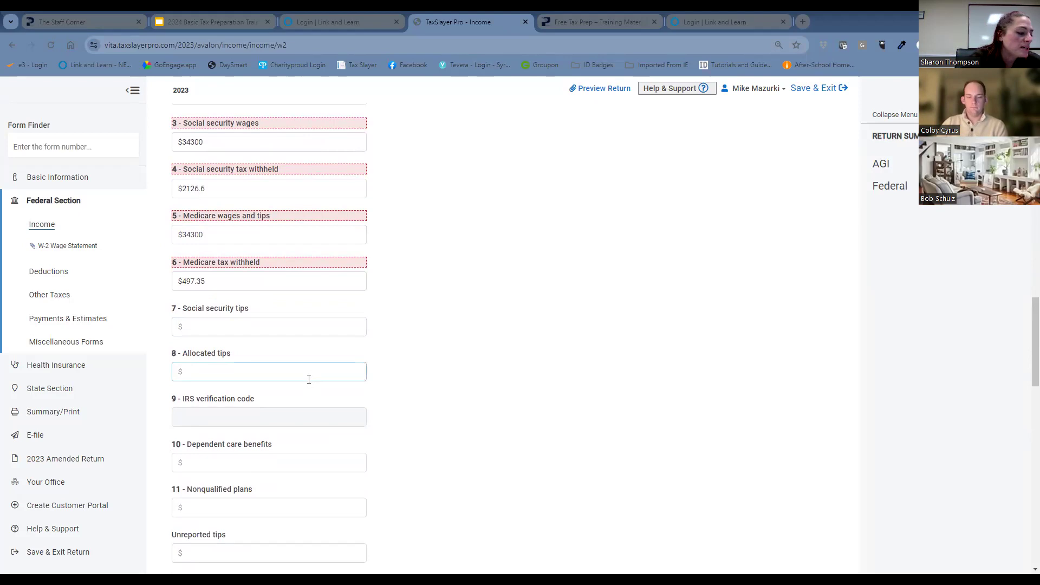
{"action": "scroll", "coordinate": [311, 382], "scroll_direction": "down", "scroll_amount": 1}
{"action": "scroll", "coordinate": [311, 386], "scroll_direction": "down", "scroll_amount": 4}
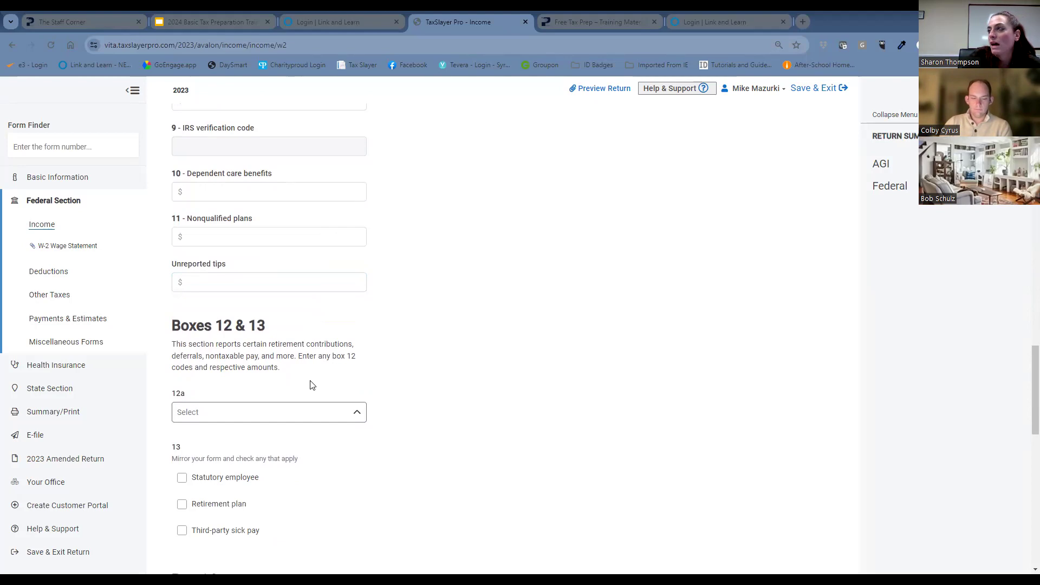
{"action": "left_click", "coordinate": [290, 416]}
{"action": "scroll", "coordinate": [290, 451], "scroll_direction": "down", "scroll_amount": 1}
{"action": "left_click", "coordinate": [214, 531]}
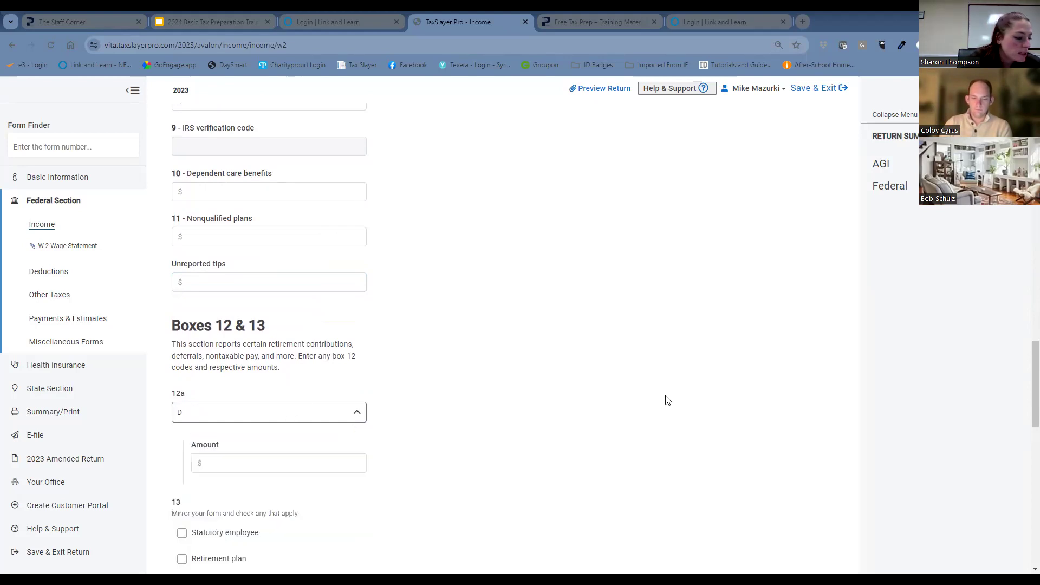
{"action": "scroll", "coordinate": [507, 383], "scroll_direction": "down", "scroll_amount": 3}
{"action": "left_click", "coordinate": [260, 307]}
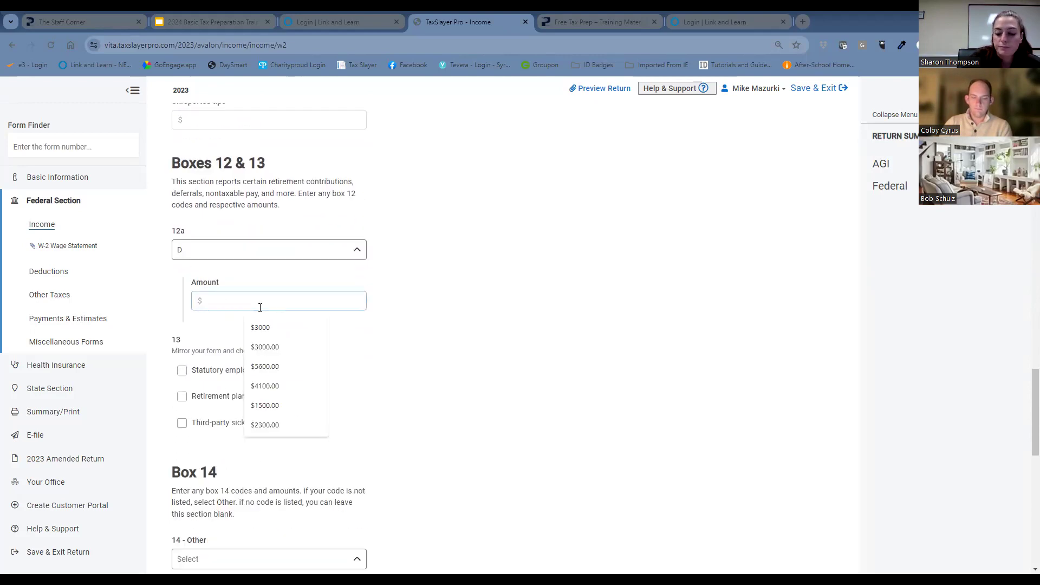
{"action": "type", "text": "3000"}
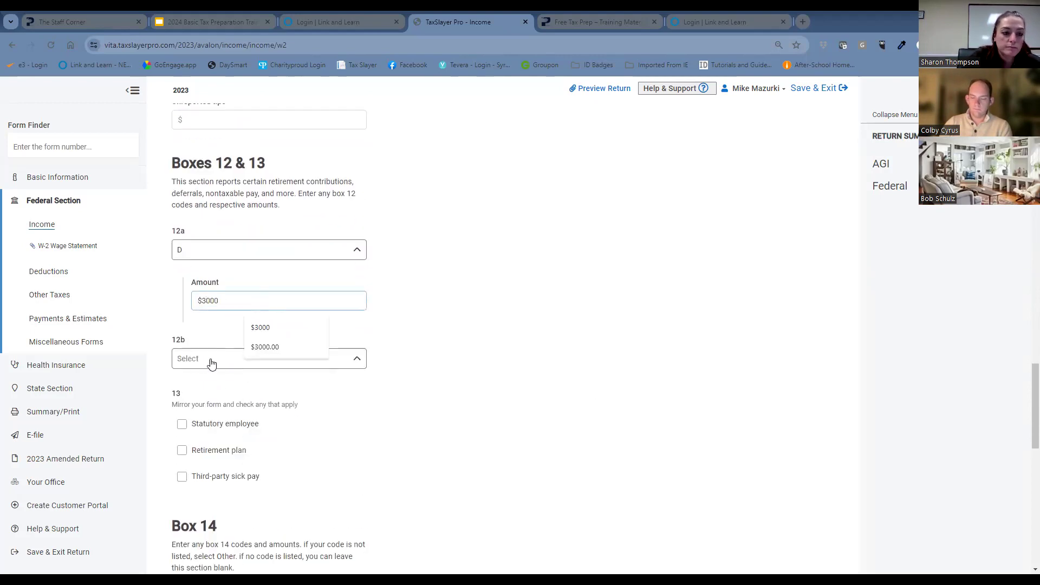
Record code DD with an amount of $7800 in box 12b and mark Retirement plan in box 13.
{"action": "left_click", "coordinate": [210, 359]}
{"action": "scroll", "coordinate": [224, 466], "scroll_direction": "down", "scroll_amount": 3}
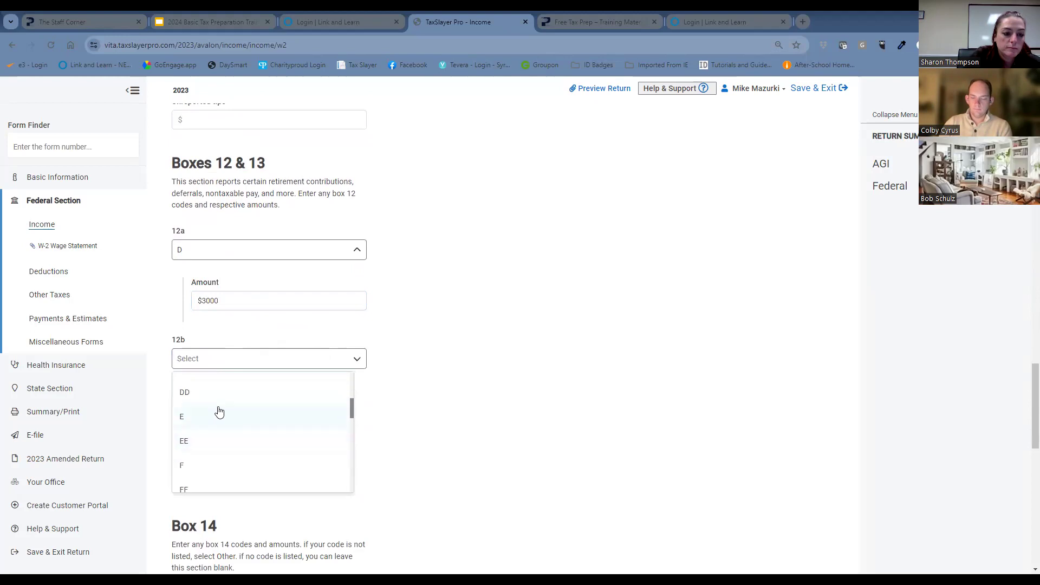
{"action": "left_click", "coordinate": [222, 395]}
{"action": "left_click", "coordinate": [251, 402]}
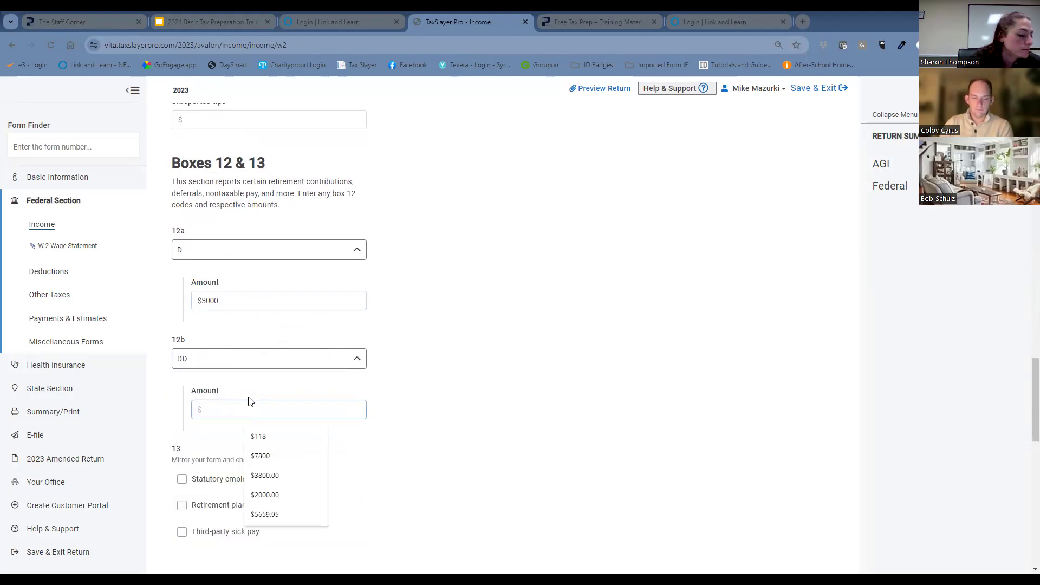
{"action": "type", "text": "7800"}
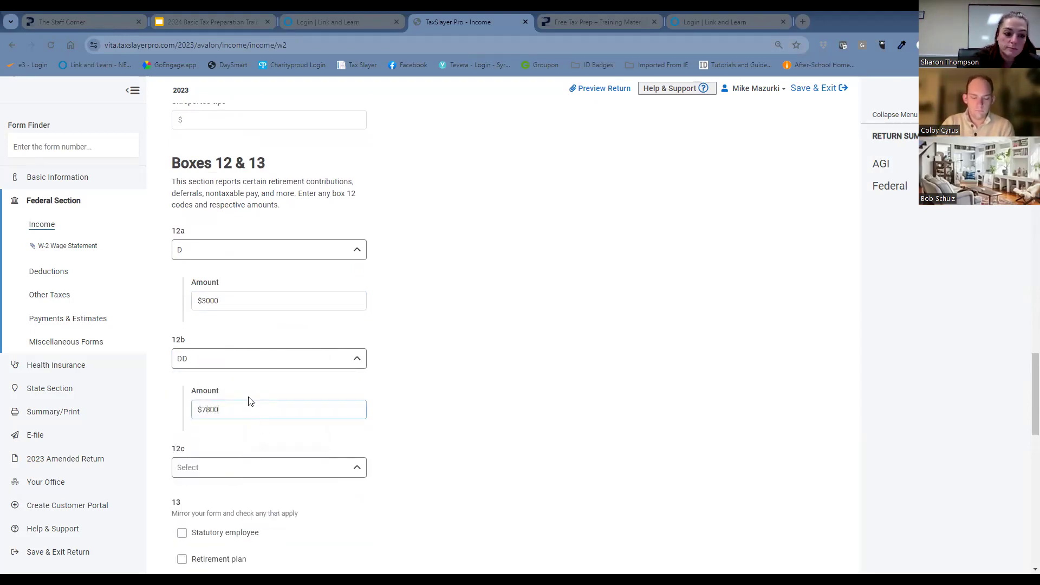
{"action": "scroll", "coordinate": [494, 387], "scroll_direction": "down", "scroll_amount": 3}
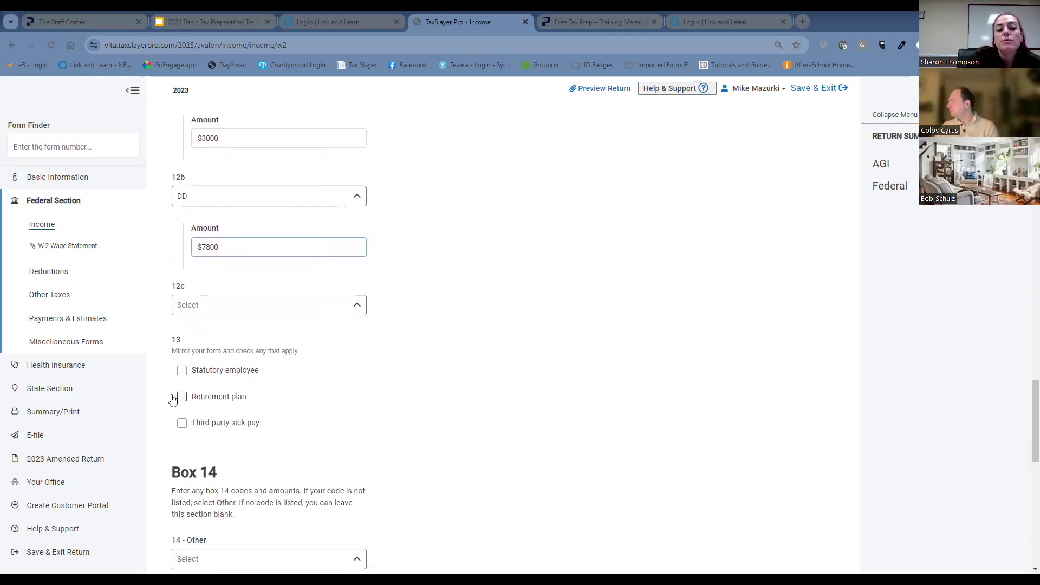
{"action": "left_click", "coordinate": [183, 398]}
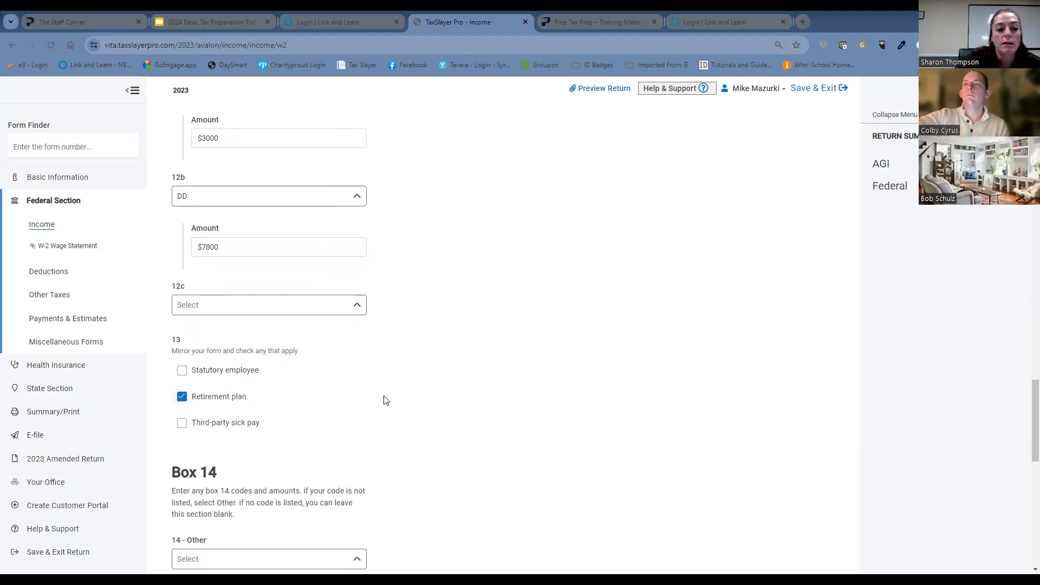
Add a box 14 entry for NY IRC 414(h) - NY 414 with an amount of $2100.
{"action": "scroll", "coordinate": [381, 412], "scroll_direction": "down", "scroll_amount": 2}
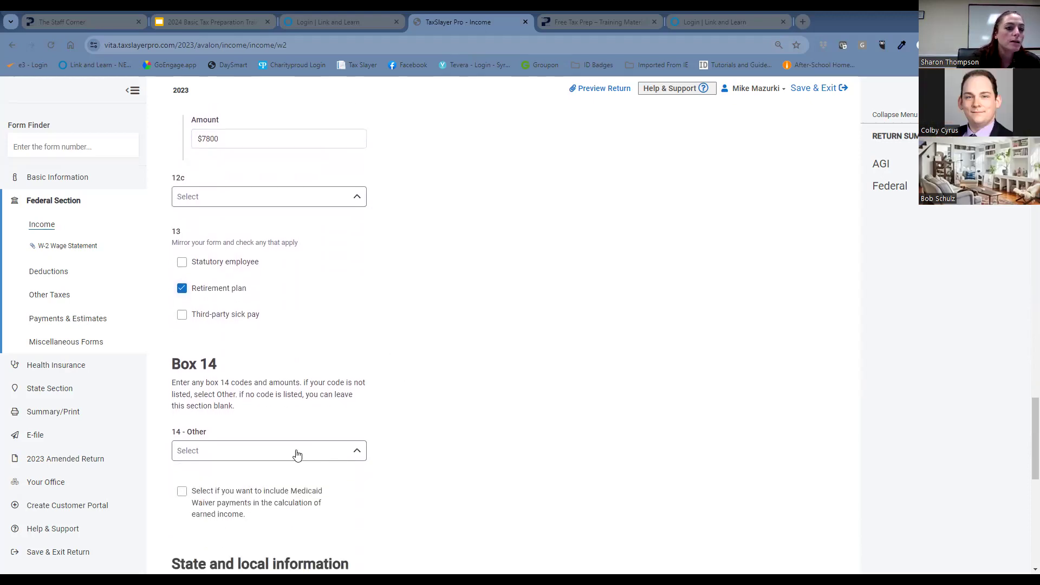
{"action": "left_click", "coordinate": [297, 452]}
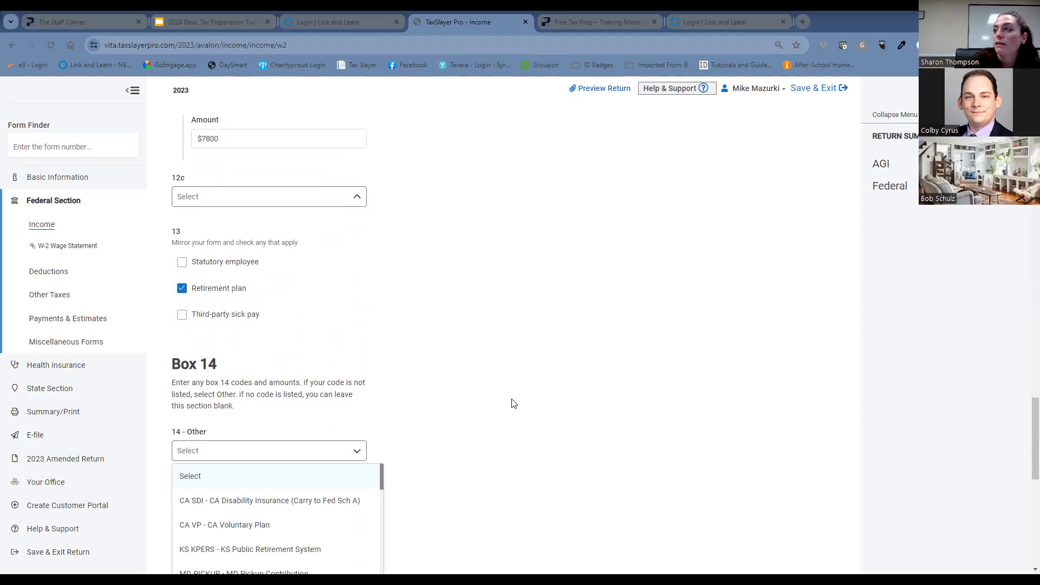
{"action": "scroll", "coordinate": [390, 387], "scroll_direction": "down", "scroll_amount": 3}
{"action": "scroll", "coordinate": [329, 380], "scroll_direction": "down", "scroll_amount": 1}
{"action": "scroll", "coordinate": [327, 372], "scroll_direction": "down", "scroll_amount": 2}
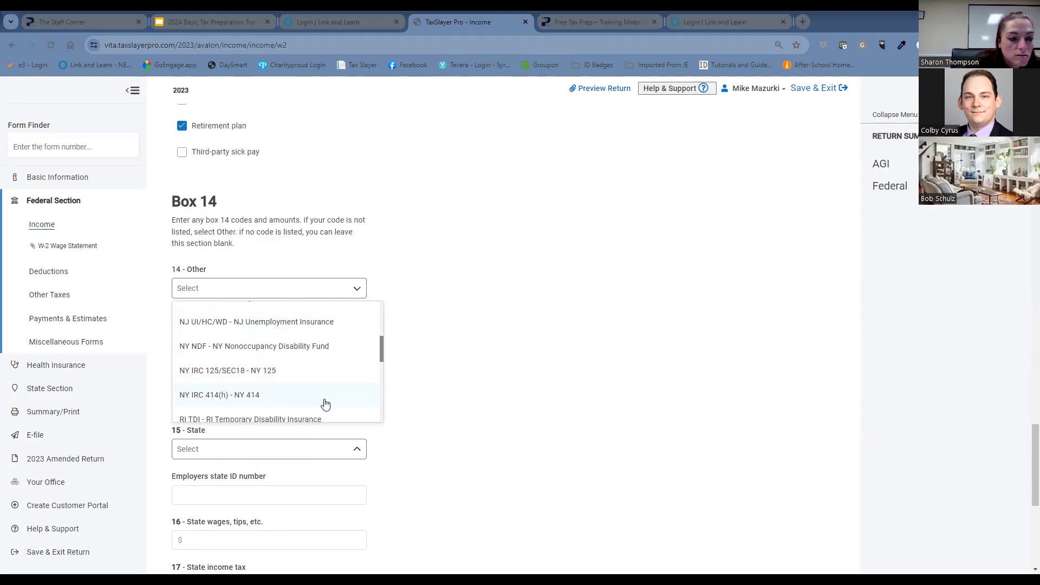
{"action": "left_click", "coordinate": [326, 404]}
{"action": "left_click", "coordinate": [260, 340]}
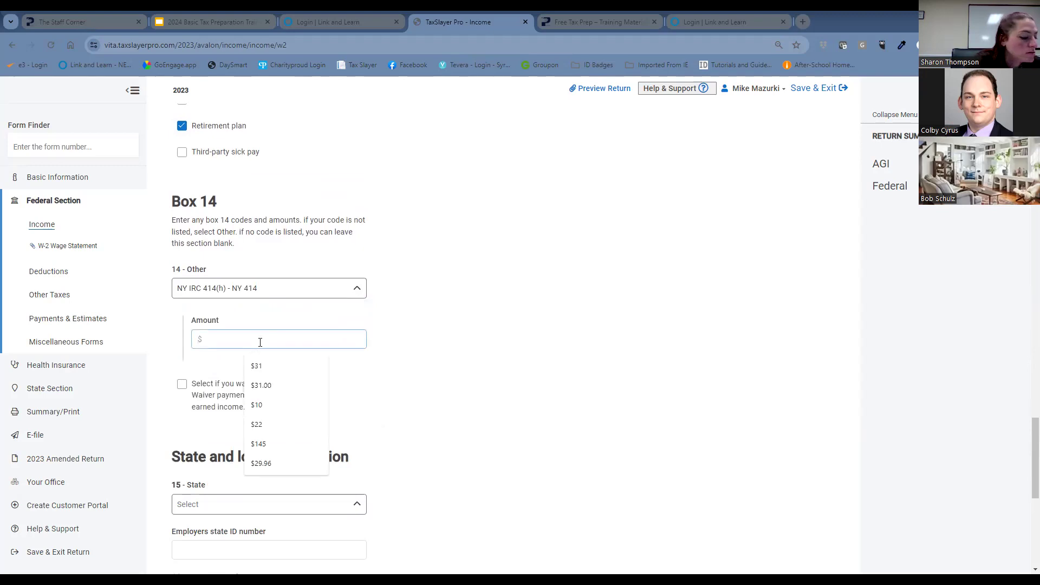
{"action": "type", "text": "2100"}
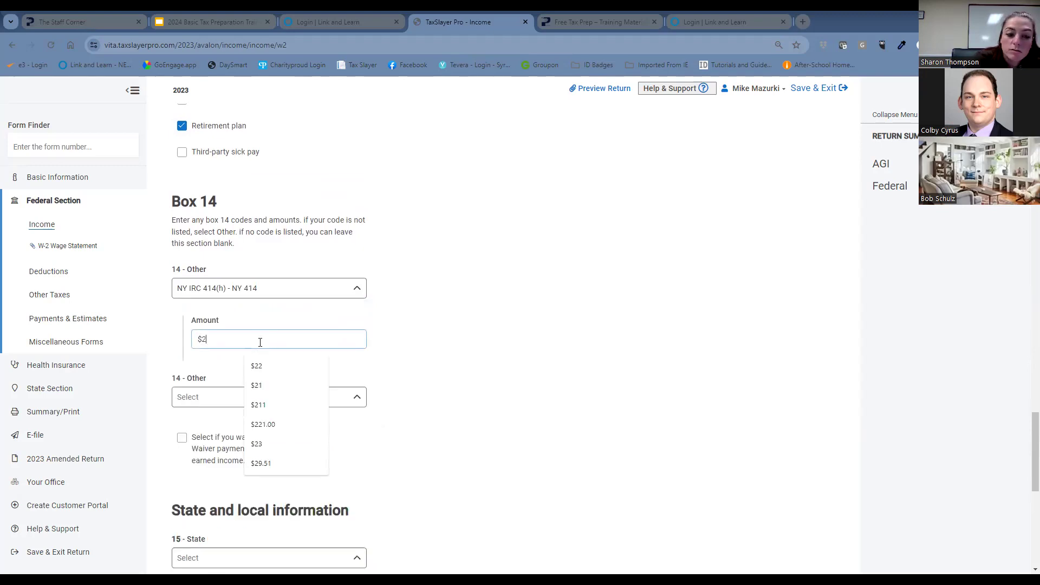
Add a second box 14 entry as Other (Not listed here) with an amount of $231.
{"action": "left_click", "coordinate": [202, 398]}
{"action": "scroll", "coordinate": [257, 459], "scroll_direction": "down", "scroll_amount": 10}
{"action": "scroll", "coordinate": [258, 459], "scroll_direction": "down", "scroll_amount": 1}
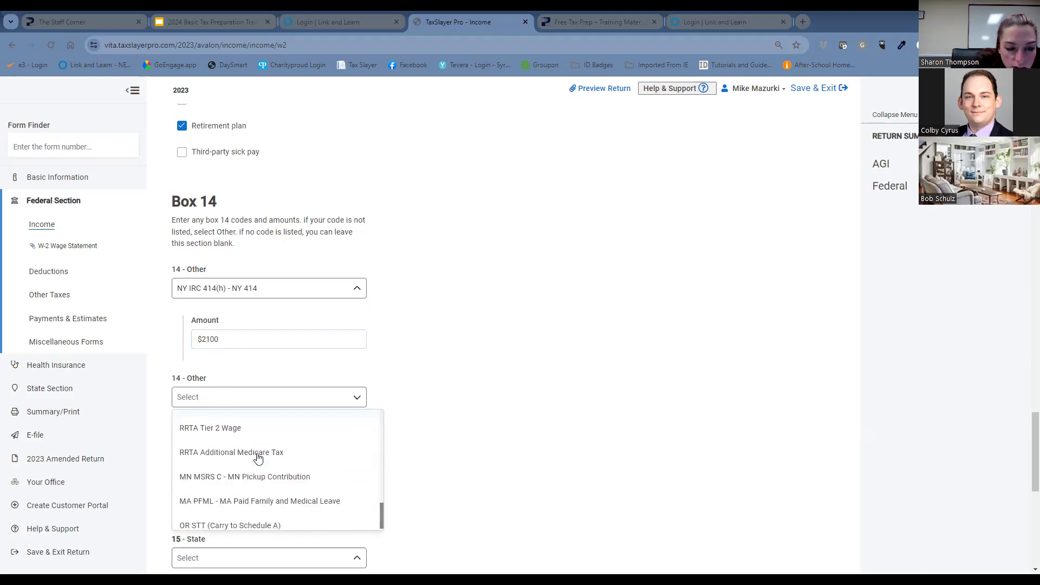
{"action": "scroll", "coordinate": [258, 458], "scroll_direction": "up", "scroll_amount": 2}
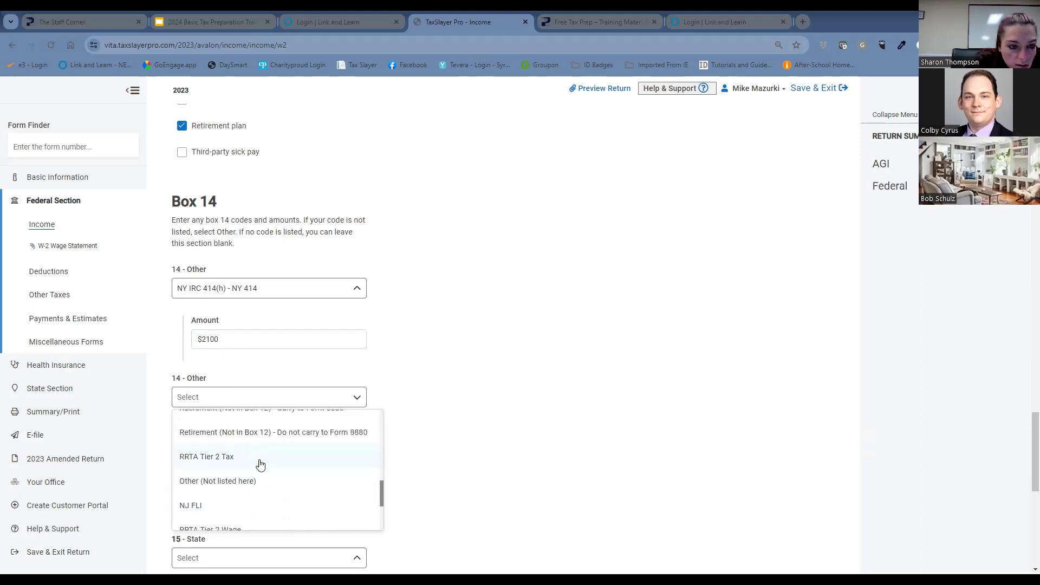
{"action": "left_click", "coordinate": [252, 481]}
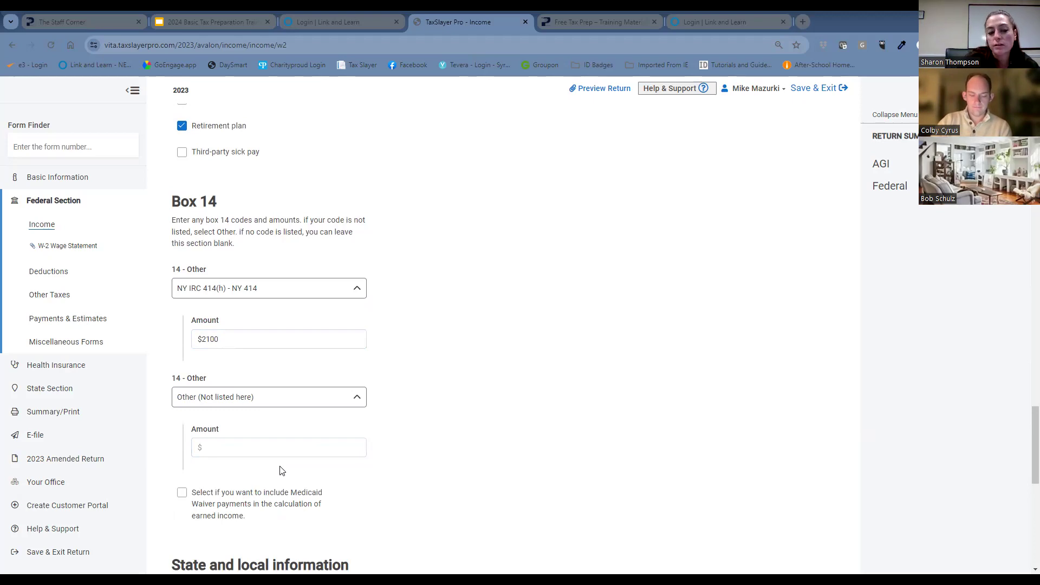
{"action": "left_click", "coordinate": [302, 456]}
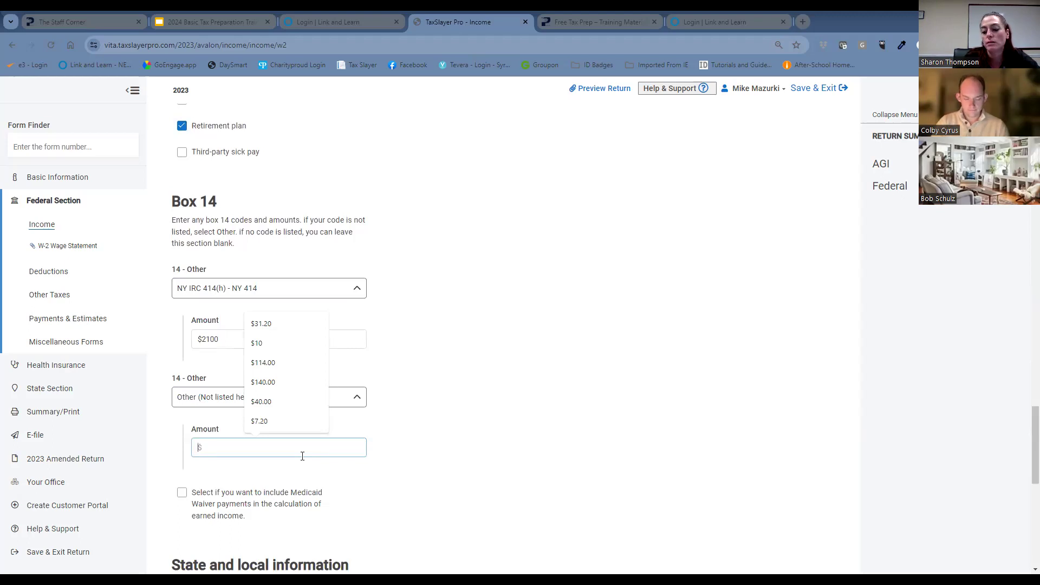
{"action": "type", "text": "231"}
{"action": "left_click", "coordinate": [566, 397]}
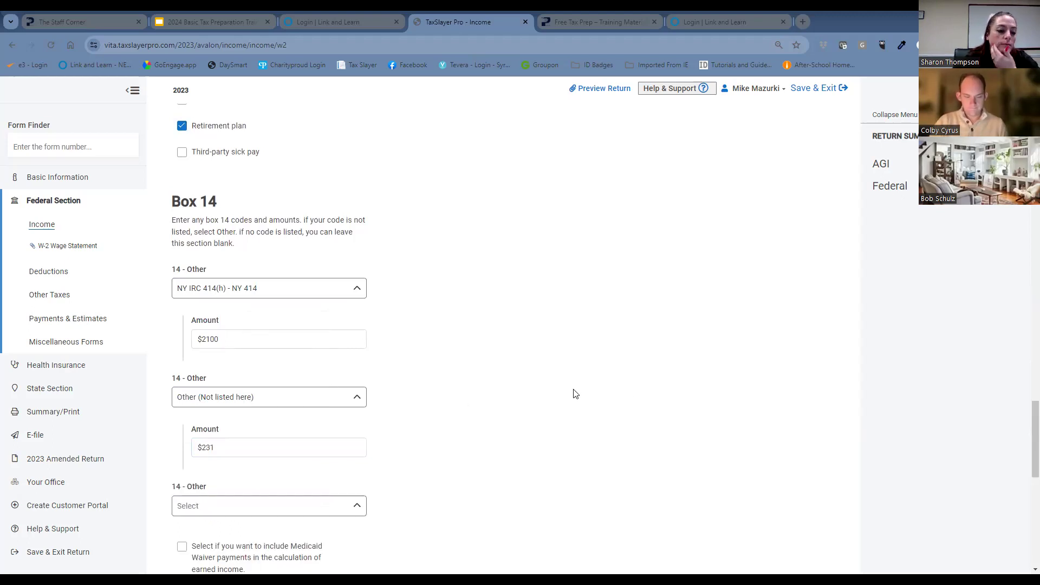
Choose New York as the box 15 state in the W-2's state and local information.
{"action": "scroll", "coordinate": [572, 393], "scroll_direction": "down", "scroll_amount": 5}
{"action": "left_click", "coordinate": [277, 386]}
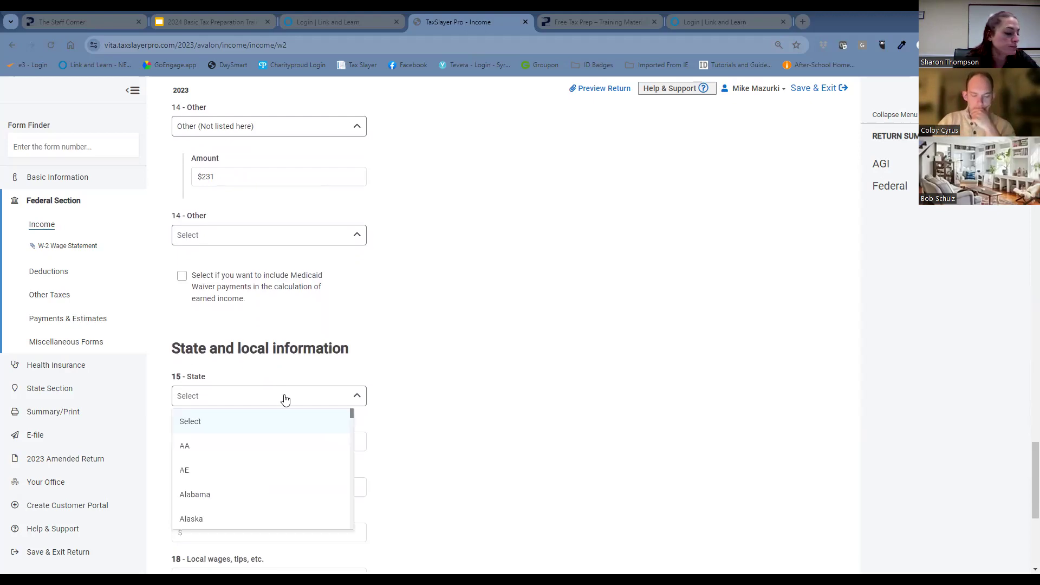
{"action": "scroll", "coordinate": [271, 452], "scroll_direction": "down", "scroll_amount": 3}
{"action": "scroll", "coordinate": [271, 453], "scroll_direction": "down", "scroll_amount": 9}
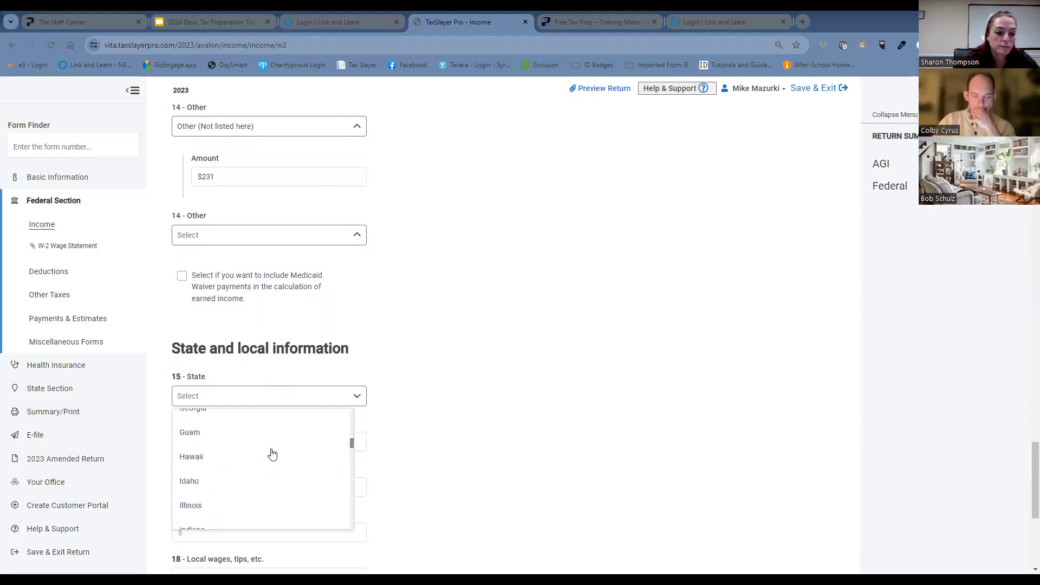
{"action": "scroll", "coordinate": [263, 465], "scroll_direction": "down", "scroll_amount": 5}
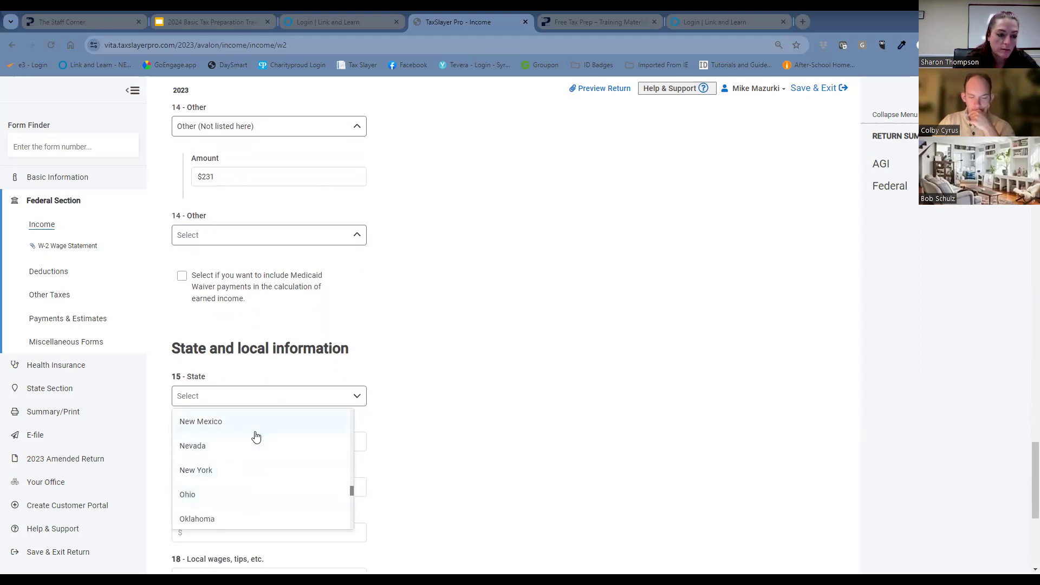
{"action": "left_click", "coordinate": [248, 470]}
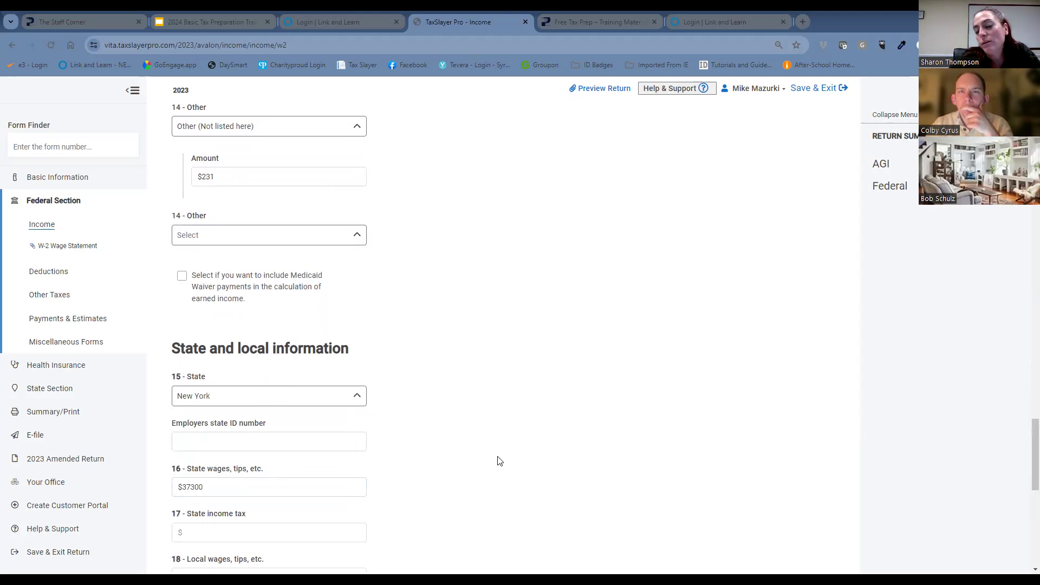
Enter the employer's state ID number for New York on the taxpayer's W-2.
{"action": "scroll", "coordinate": [509, 428], "scroll_direction": "down", "scroll_amount": 2}
{"action": "left_click", "coordinate": [286, 332]}
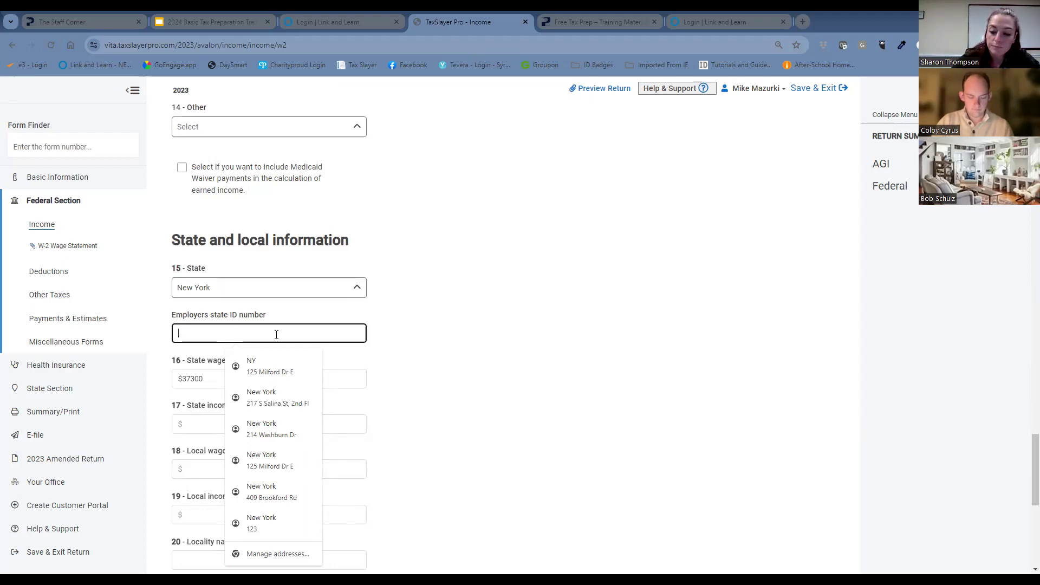
{"action": "type", "text": "15"}
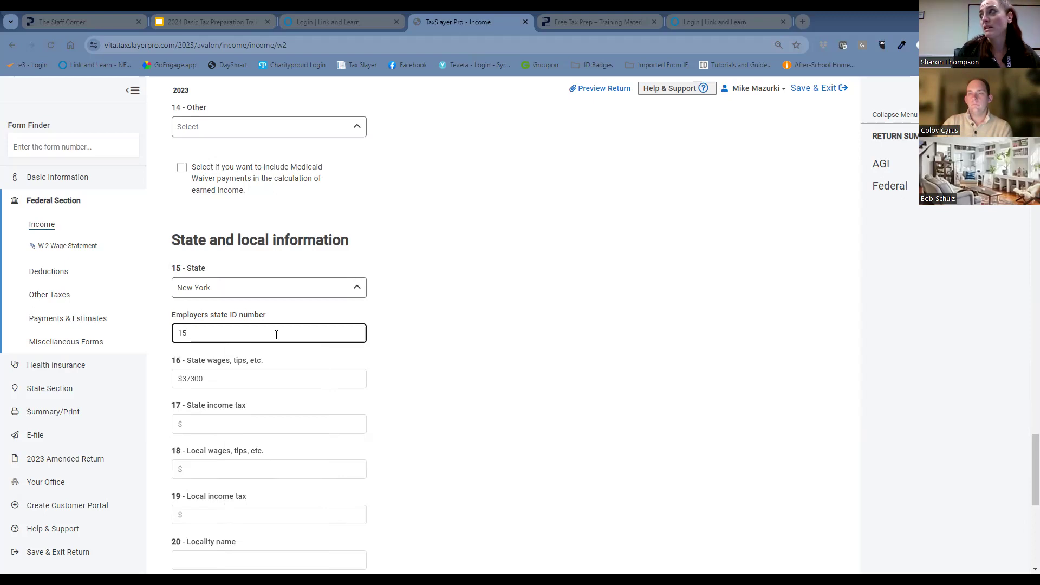
{"action": "type", "text": "6011"}
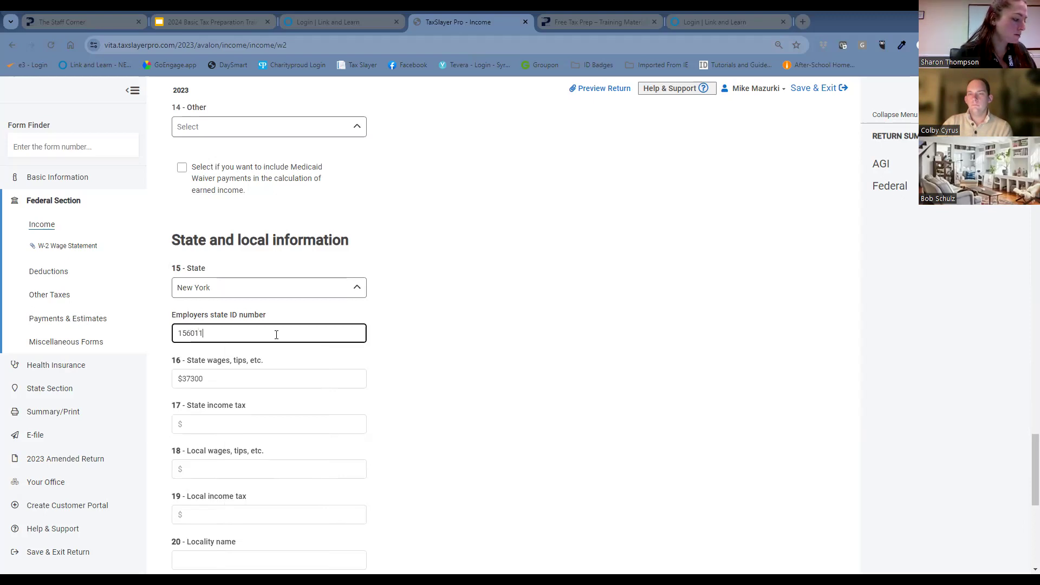
{"action": "type", "text": "0157"}
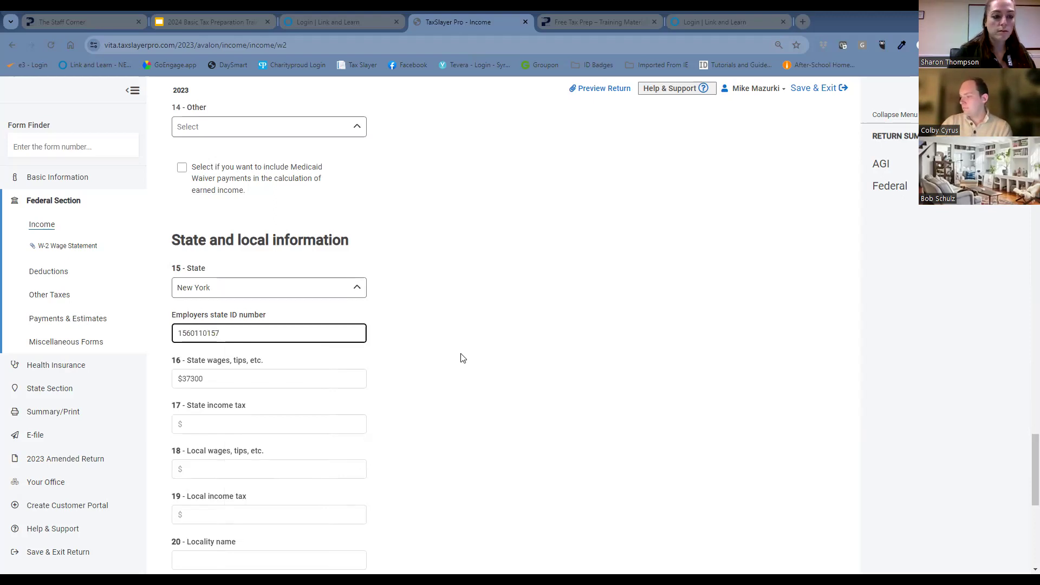
Set box 17 state income tax to $746 on the taxpayer's W-2.
{"action": "scroll", "coordinate": [465, 357], "scroll_direction": "down", "scroll_amount": 3}
{"action": "left_click", "coordinate": [283, 260]}
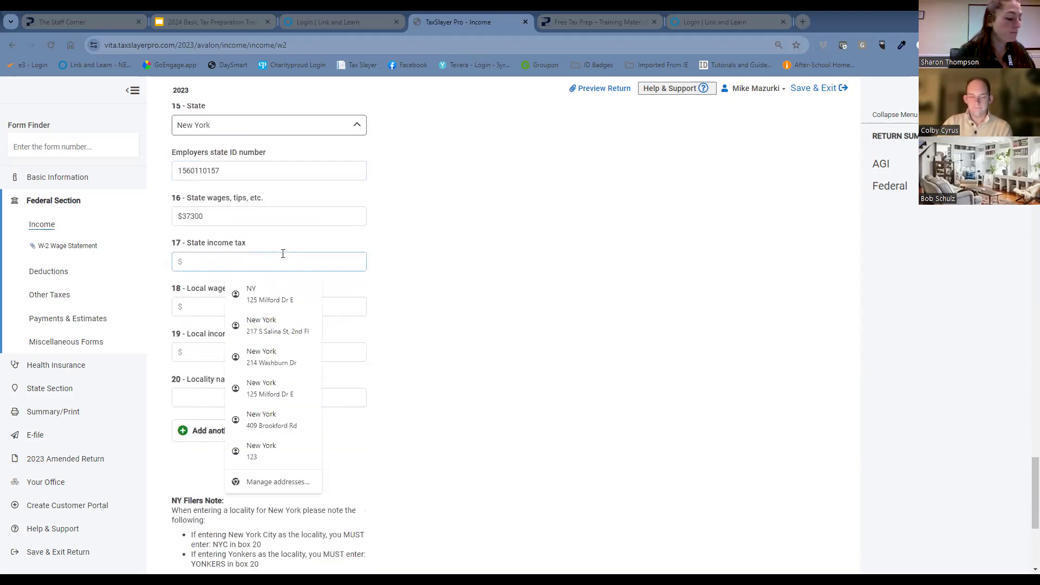
{"action": "type", "text": "746"}
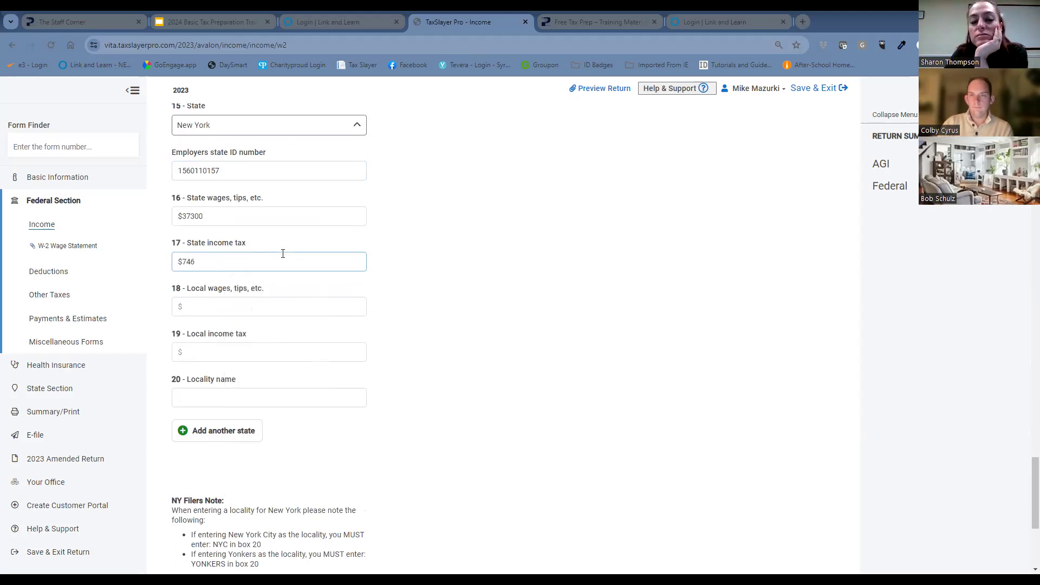
Save the taxpayer's completed W-2 and return from the W-2 list to the Income forms.
{"action": "left_click", "coordinate": [514, 340]}
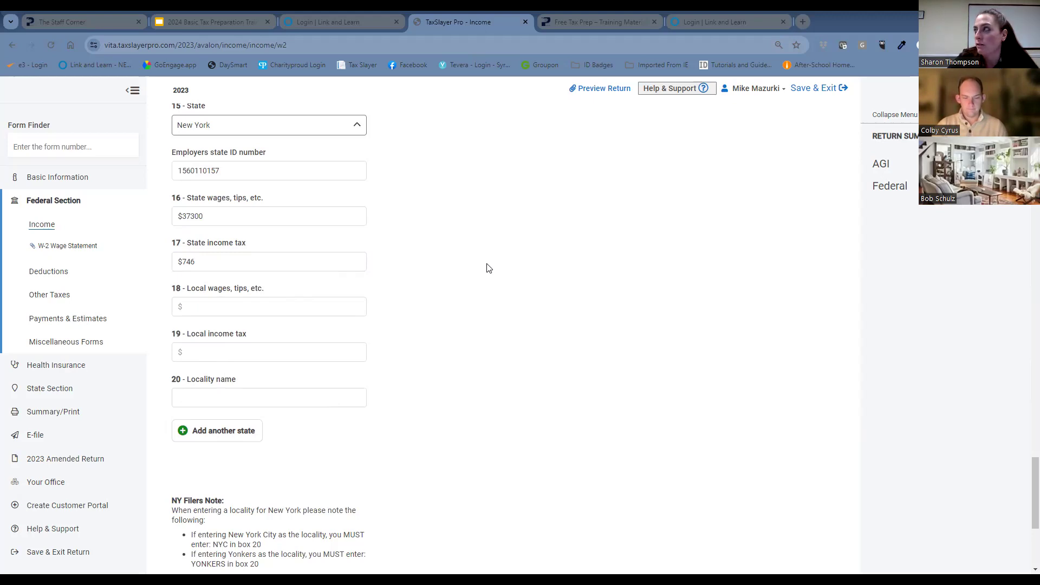
{"action": "scroll", "coordinate": [558, 268], "scroll_direction": "down", "scroll_amount": 5}
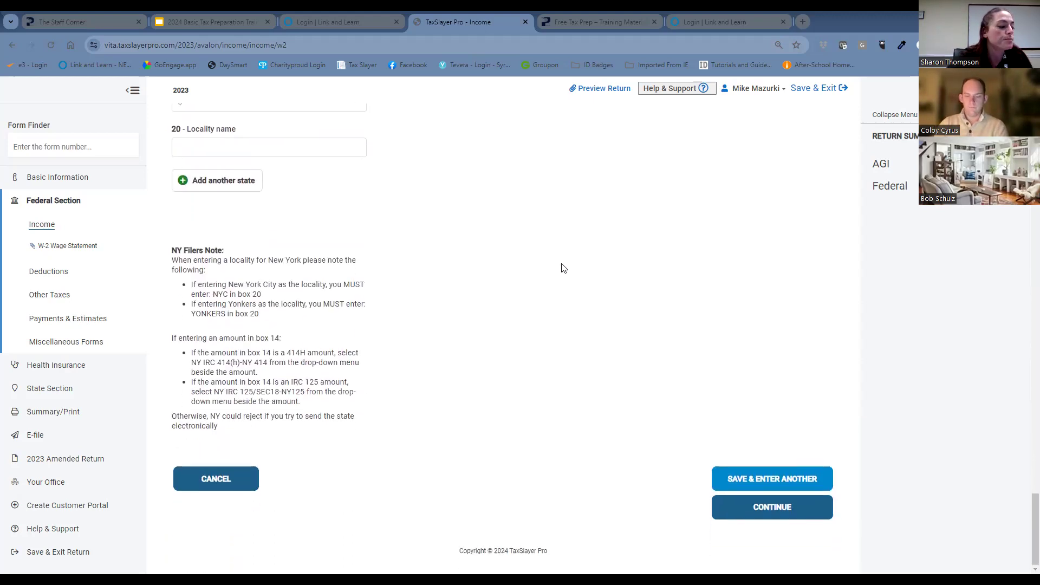
{"action": "left_click", "coordinate": [794, 519]}
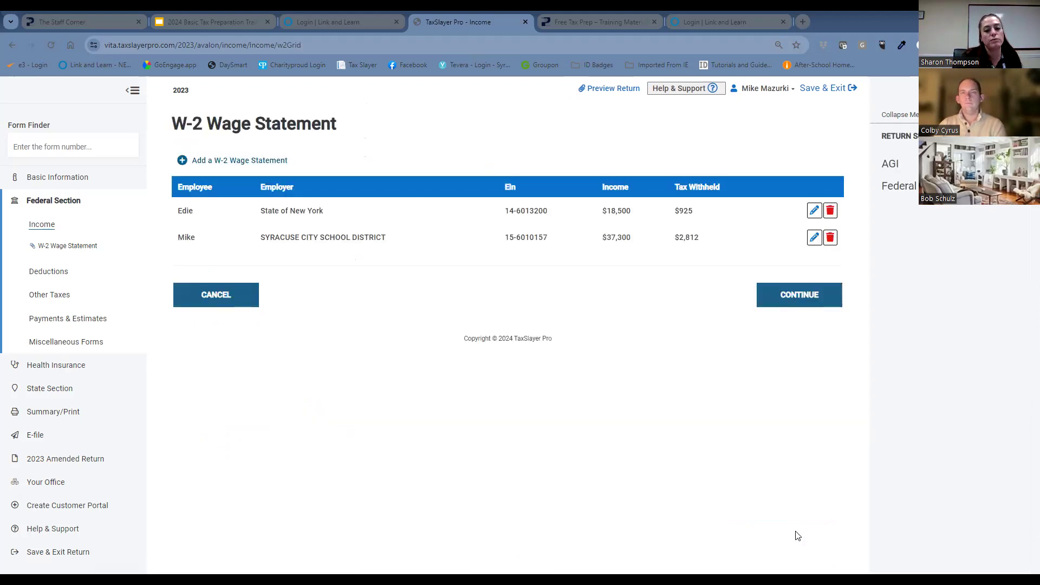
{"action": "left_click", "coordinate": [798, 301]}
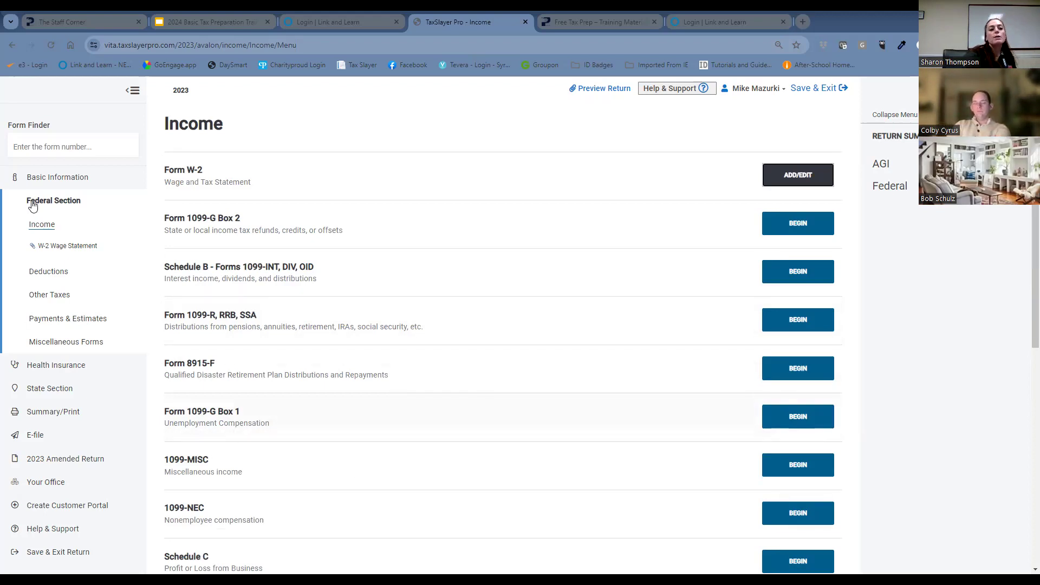
Find Form 1099-G, Certain Government Payments, with the search term 1099-G and begin a new unemployment compensation entry.
{"action": "left_click", "coordinate": [49, 148]}
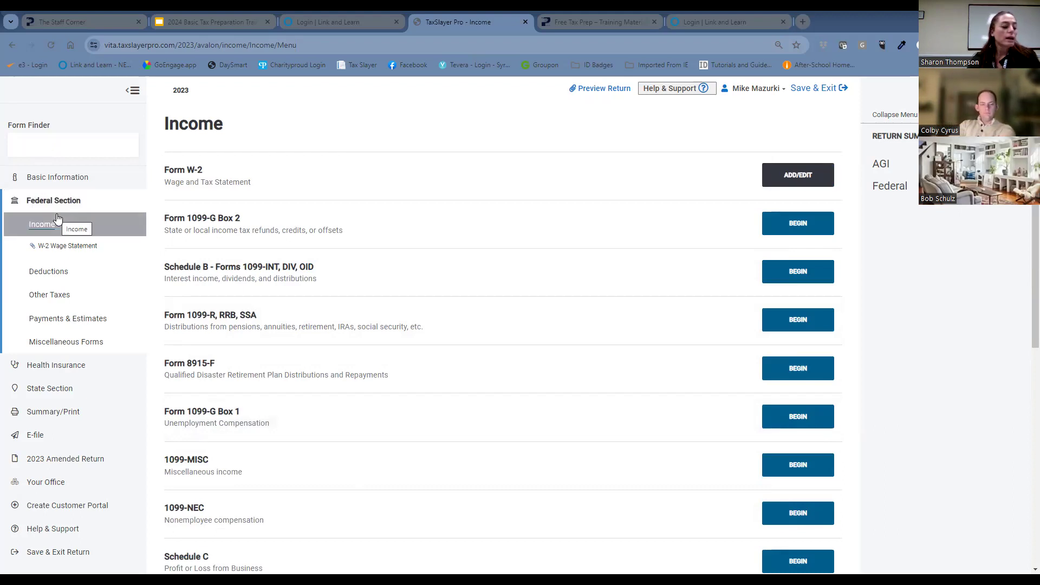
{"action": "type", "text": "1"}
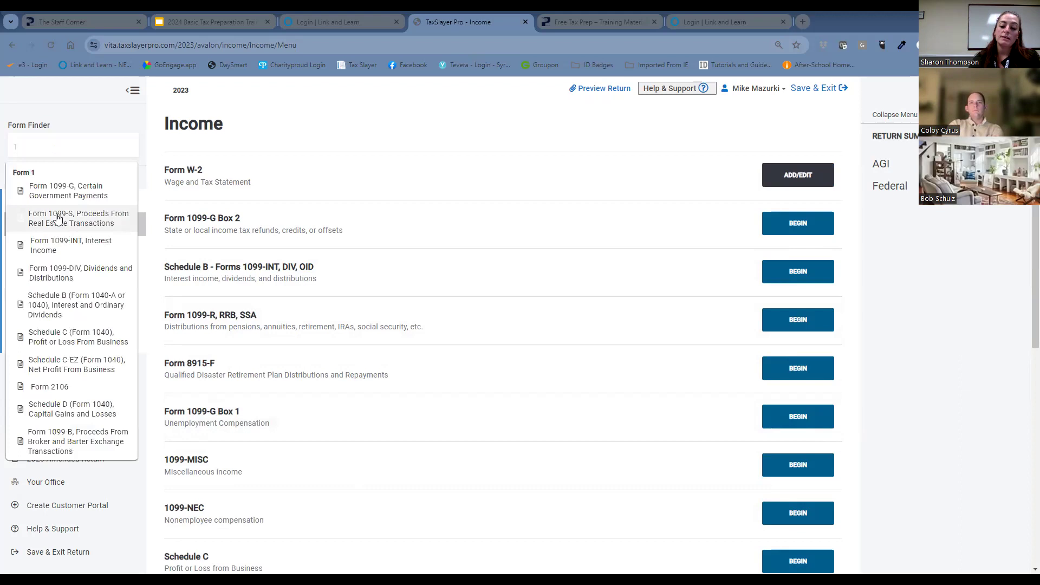
{"action": "type", "text": "099-"}
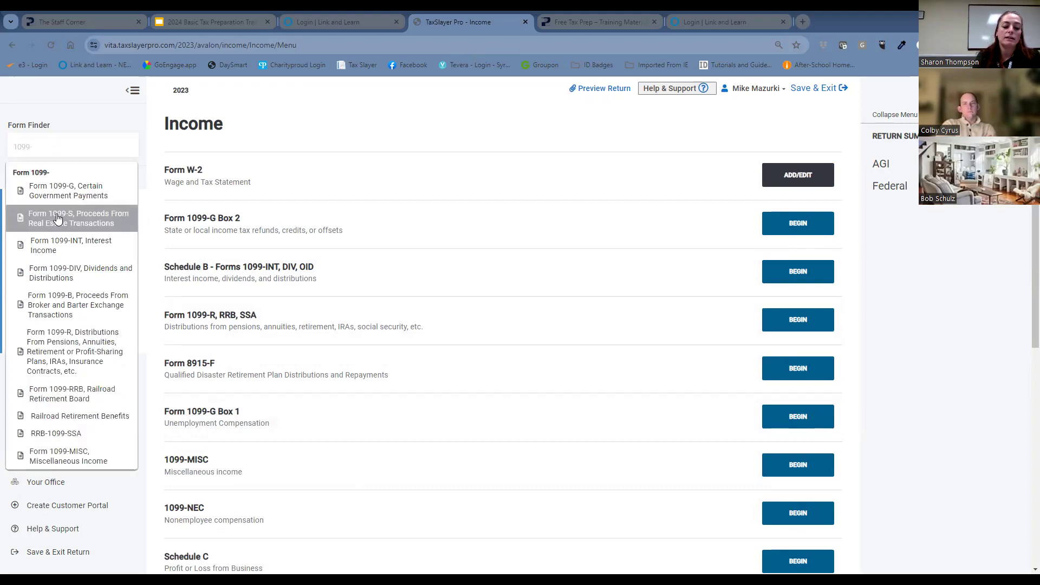
{"action": "type", "text": "G"}
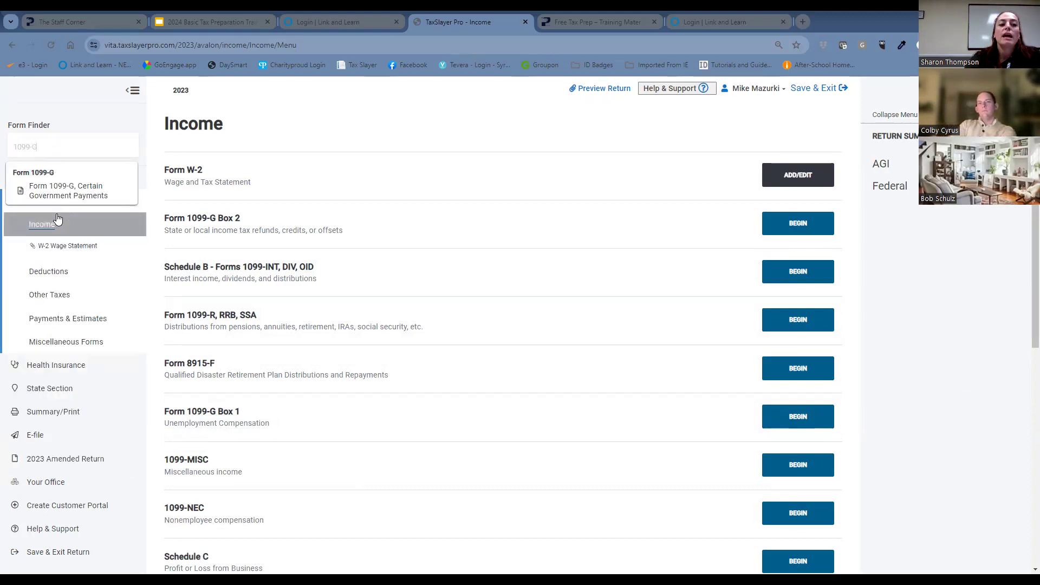
{"action": "left_click", "coordinate": [90, 194]}
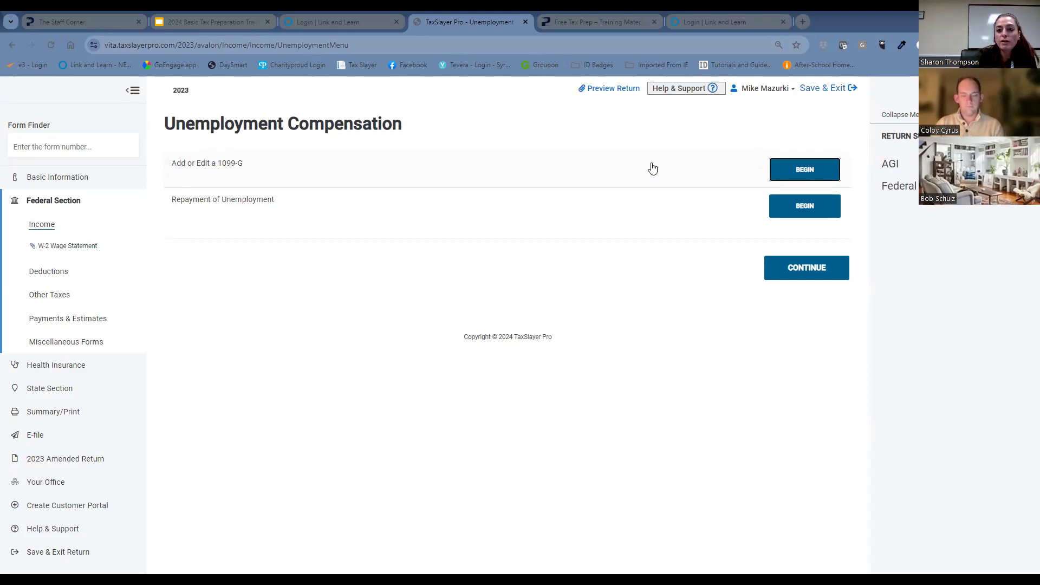
{"action": "left_click", "coordinate": [783, 174]}
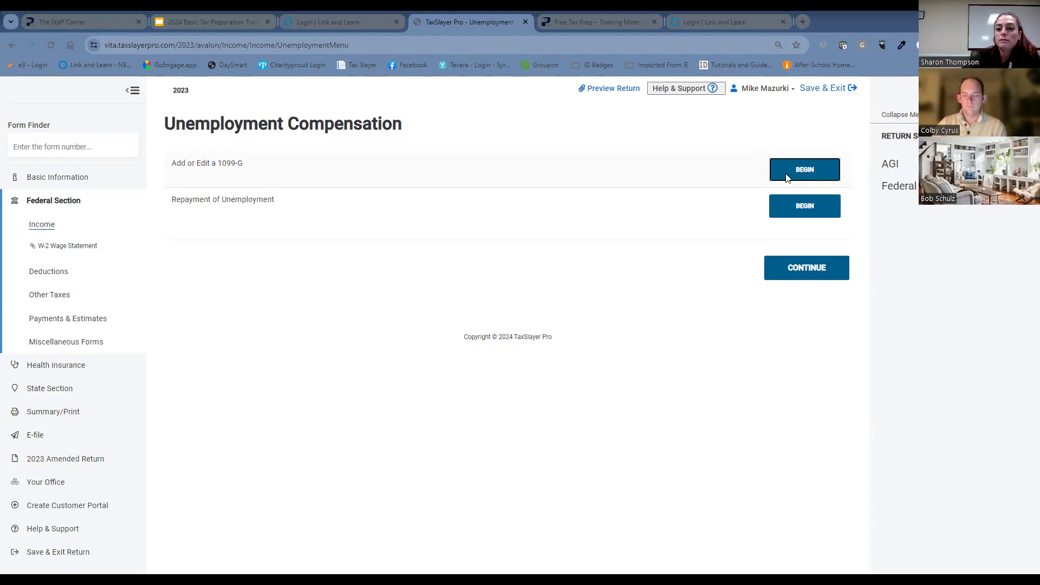
Enter the payer's federal ID number on the unemployment 1099-G.
{"action": "left_click", "coordinate": [311, 273]}
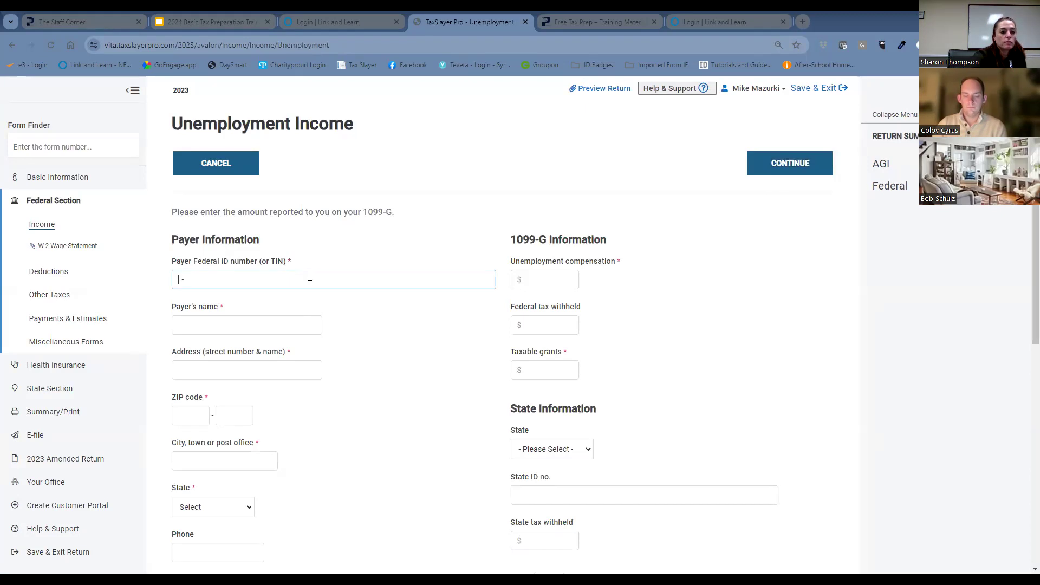
{"action": "type", "text": "2"}
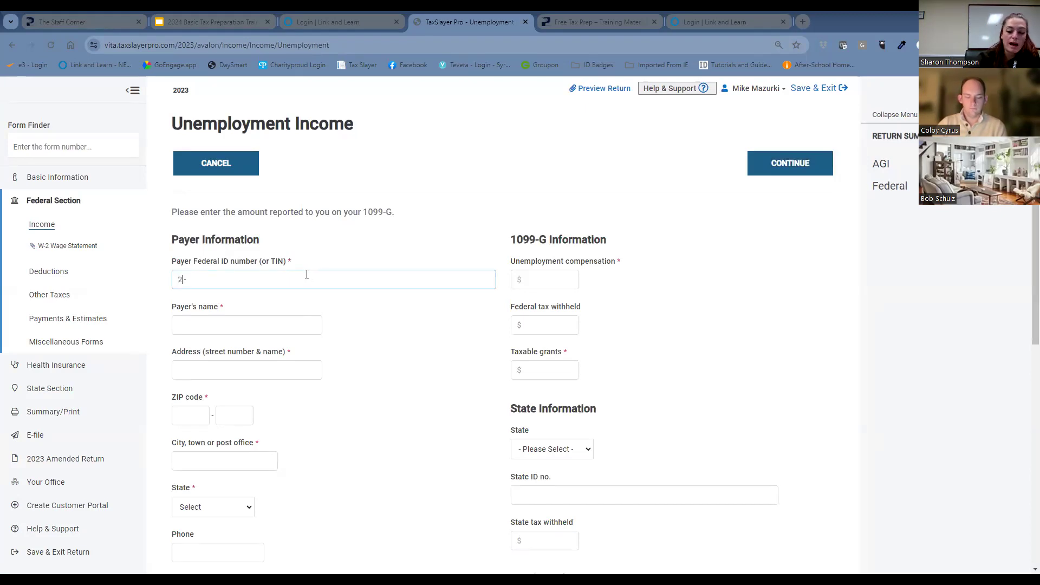
{"action": "type", "text": "7"}
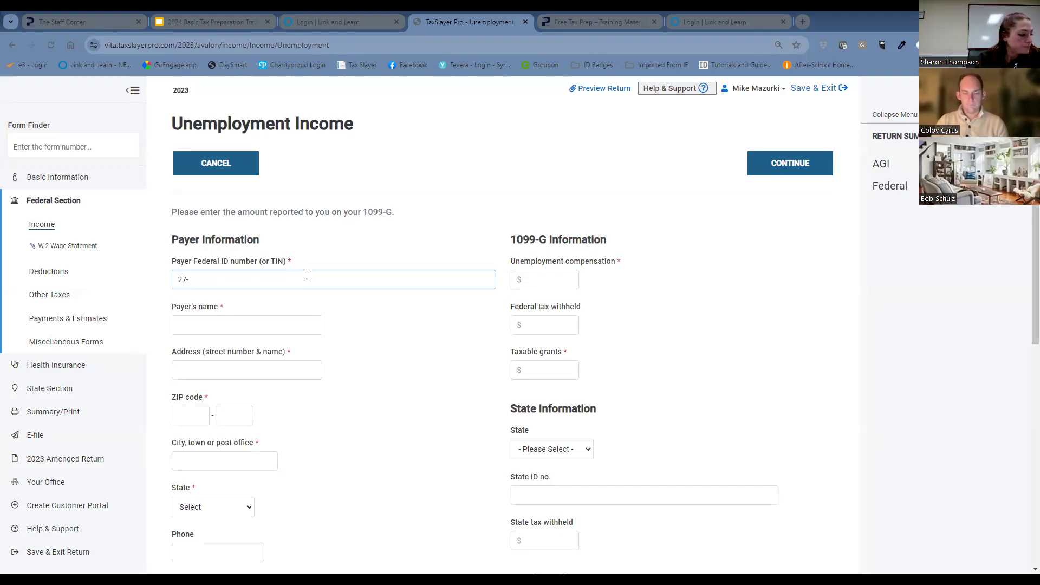
{"action": "type", "text": "029"}
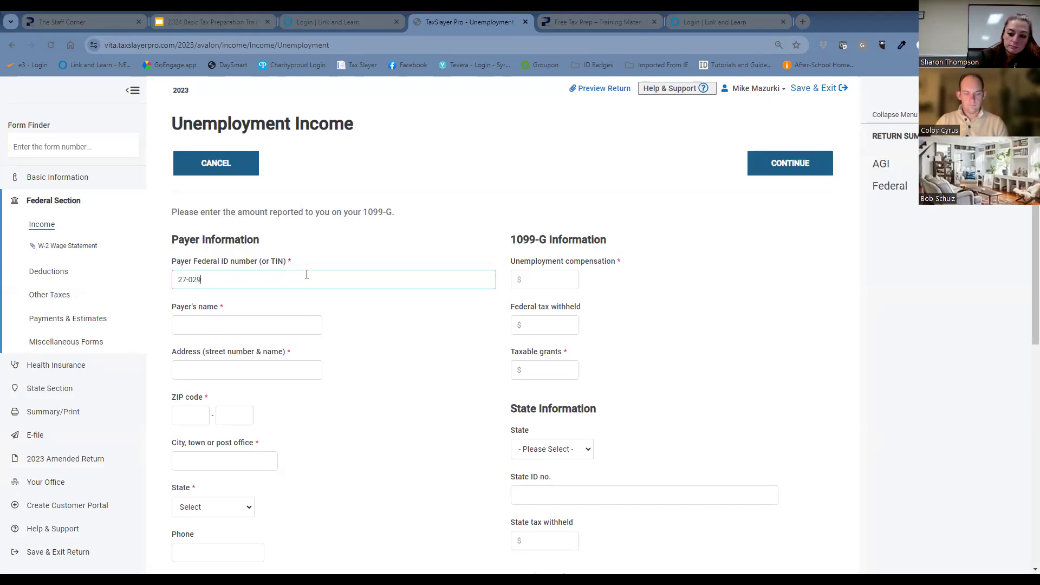
{"action": "type", "text": "3117"}
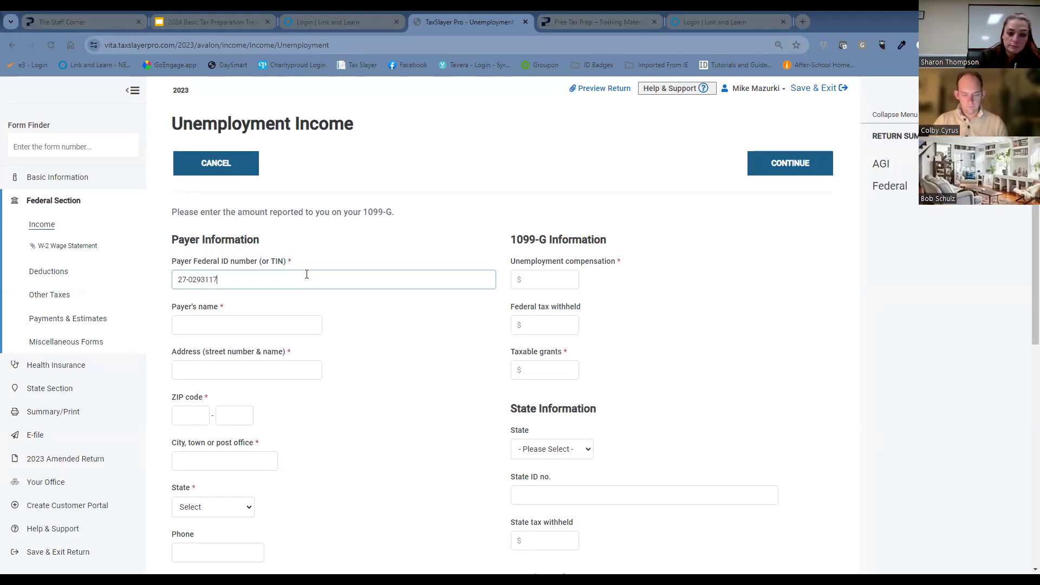
Set unemployment compensation to $4100 and federal tax withheld to $205 on the 1099-G.
{"action": "left_click", "coordinate": [568, 278]}
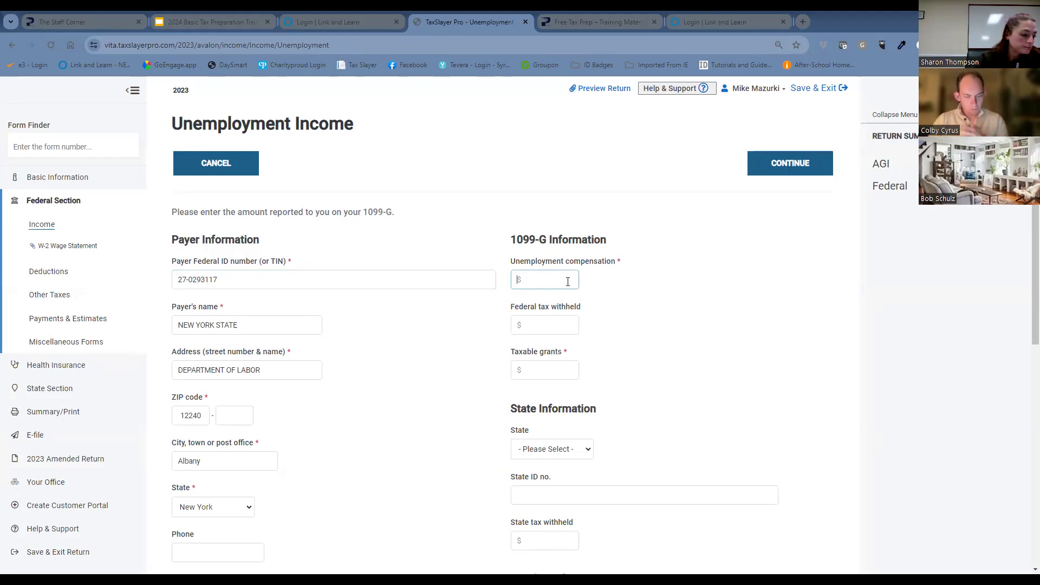
{"action": "type", "text": "4100"}
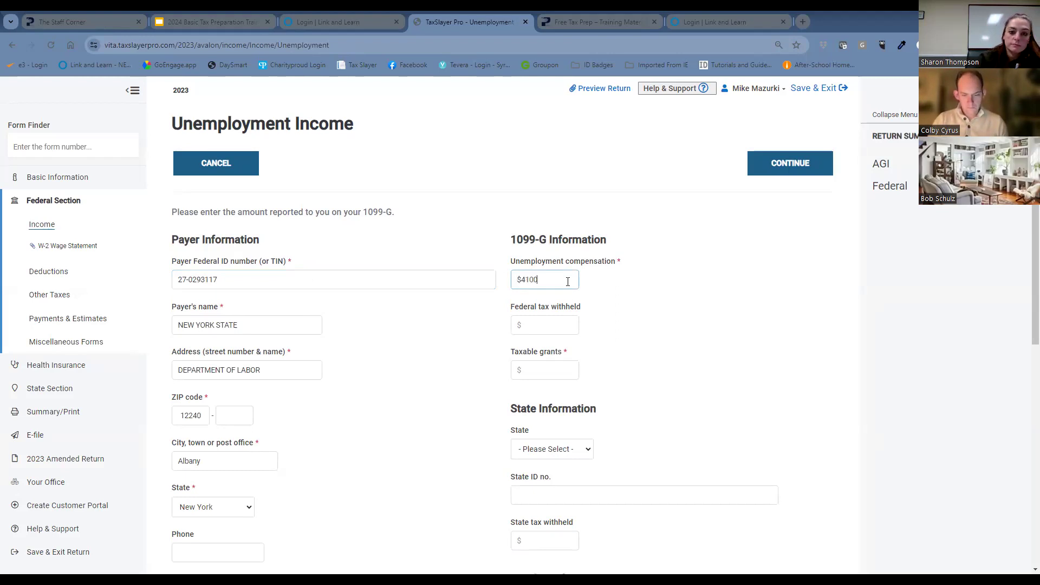
{"action": "left_click", "coordinate": [553, 319]}
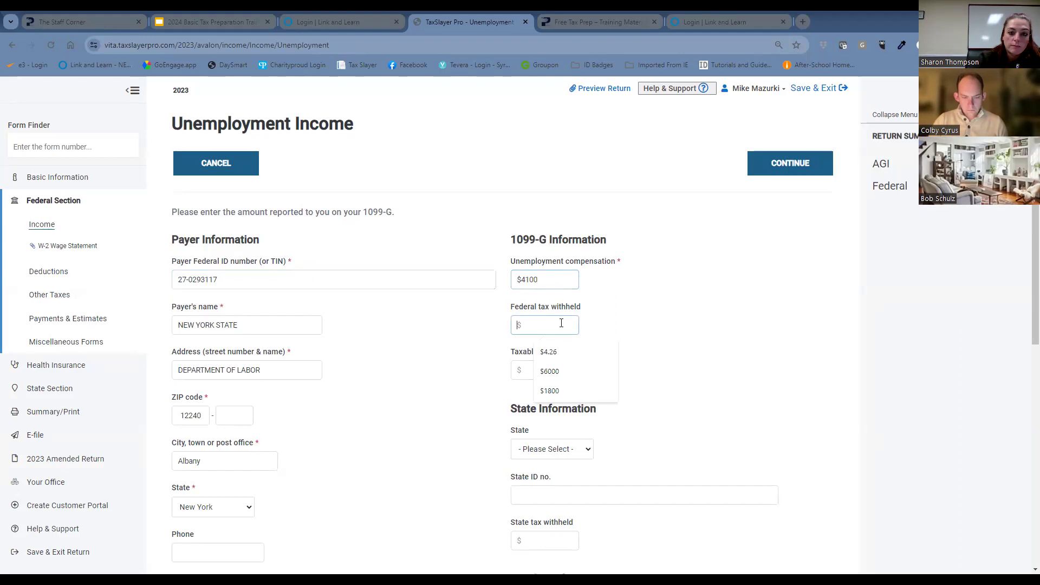
{"action": "type", "text": "205"}
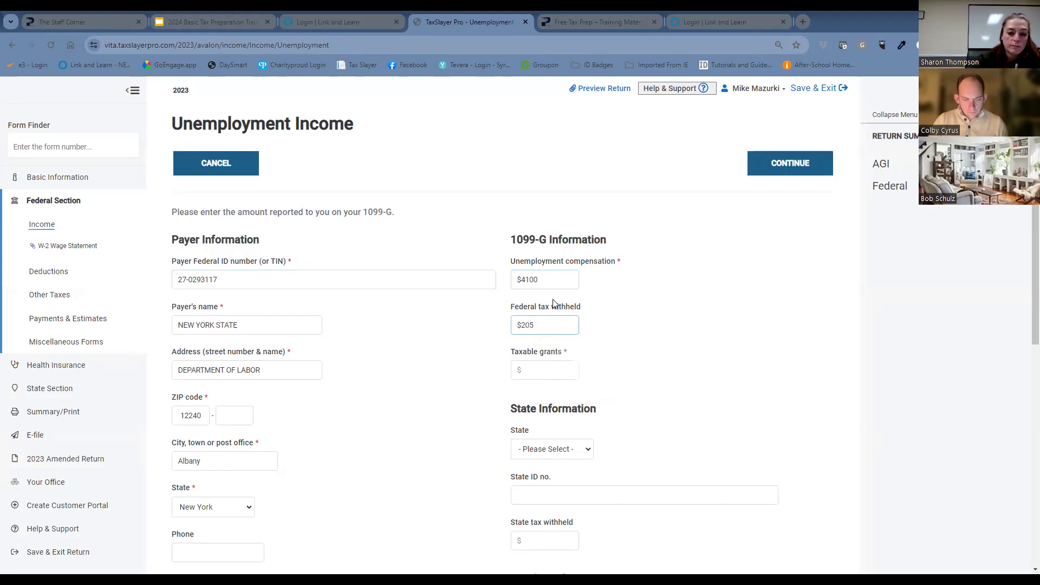
Choose New York in the 1099-G's state information and enter the payer's state ID number.
{"action": "scroll", "coordinate": [661, 394], "scroll_direction": "down", "scroll_amount": 1}
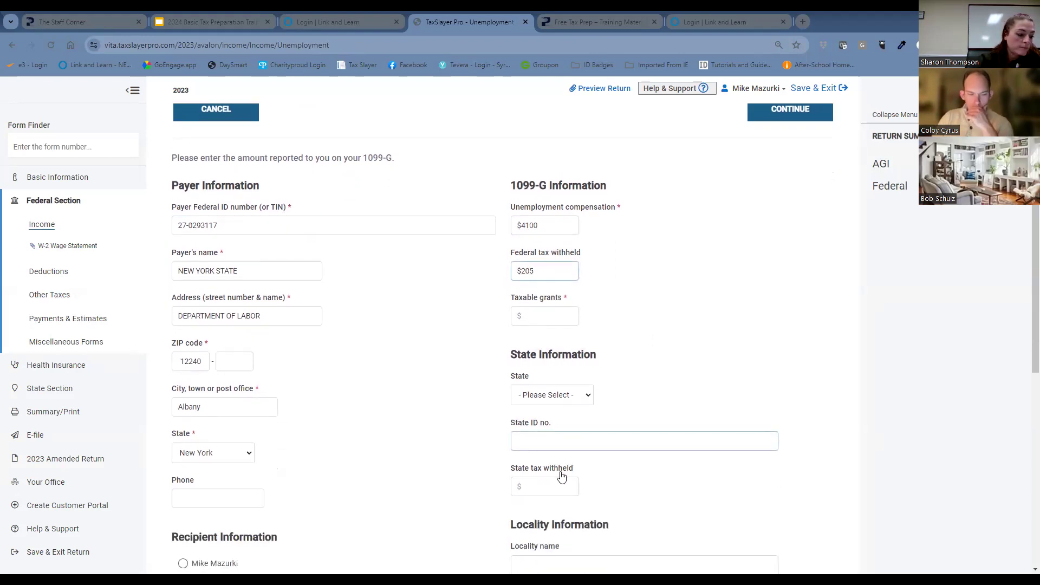
{"action": "left_click", "coordinate": [569, 395]}
{"action": "scroll", "coordinate": [571, 343], "scroll_direction": "down", "scroll_amount": 5}
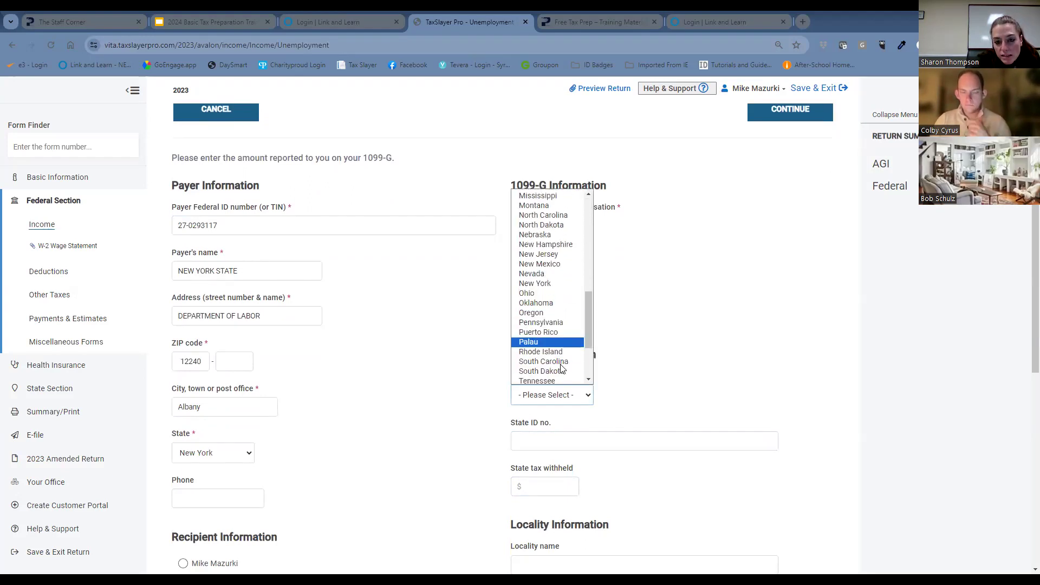
{"action": "left_click", "coordinate": [565, 278]}
{"action": "left_click", "coordinate": [576, 442]}
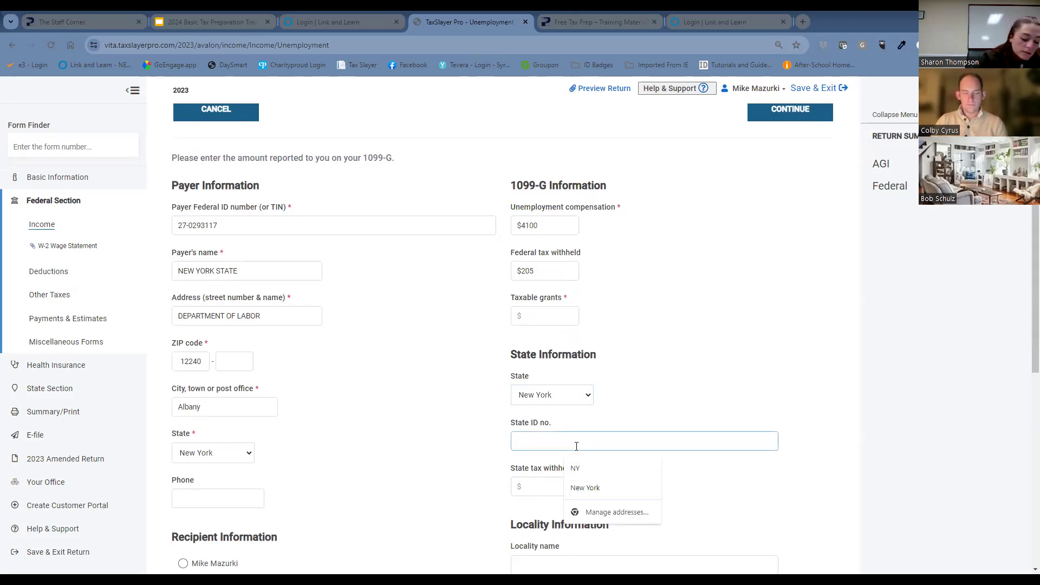
{"action": "type", "text": "270293"}
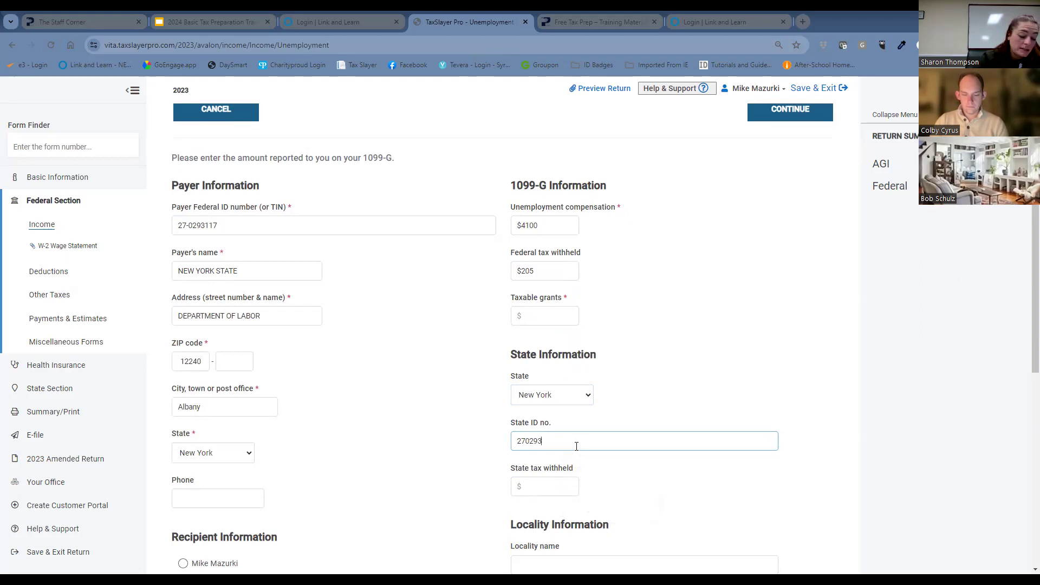
{"action": "type", "text": "117"}
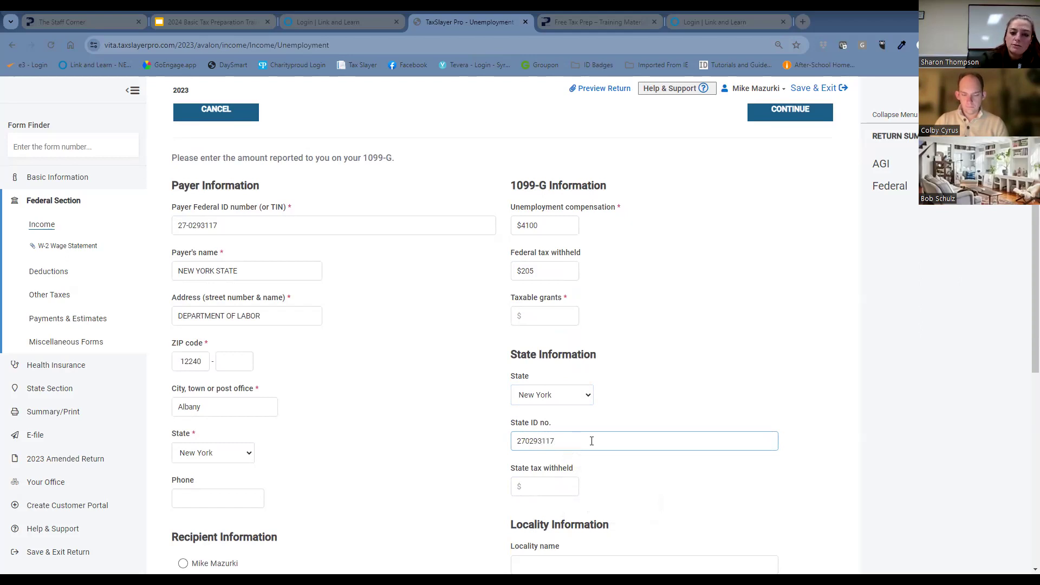
Set the state tax withheld to $82 on the 1099-G.
{"action": "left_click", "coordinate": [548, 486]}
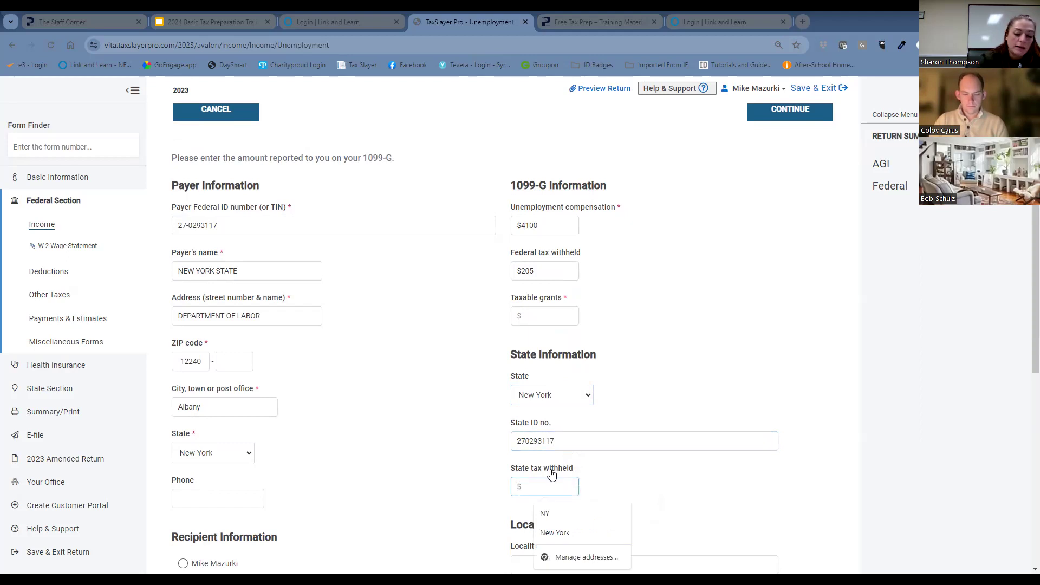
{"action": "type", "text": "82"}
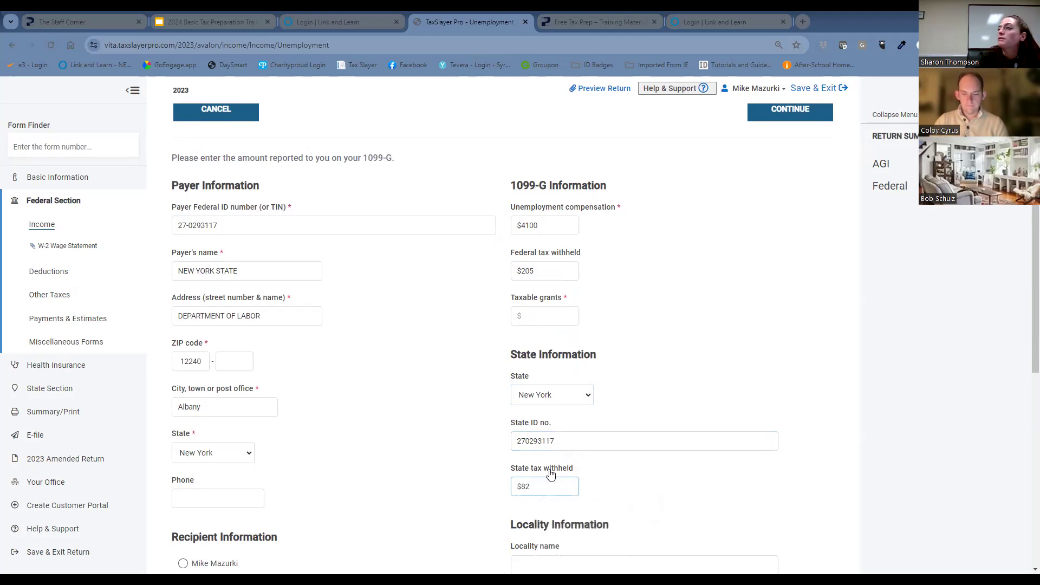
{"action": "left_click", "coordinate": [670, 406]}
Try to save the unemployment 1099-G with no recipient selected.
{"action": "scroll", "coordinate": [672, 401], "scroll_direction": "down", "scroll_amount": 2}
{"action": "scroll", "coordinate": [671, 401], "scroll_direction": "down", "scroll_amount": 5}
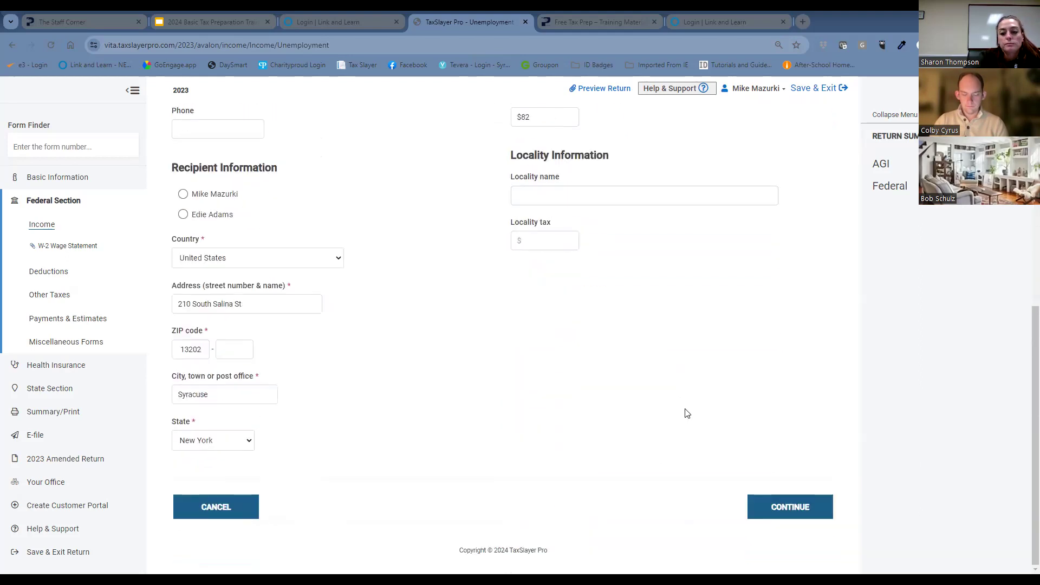
{"action": "left_click", "coordinate": [788, 508]}
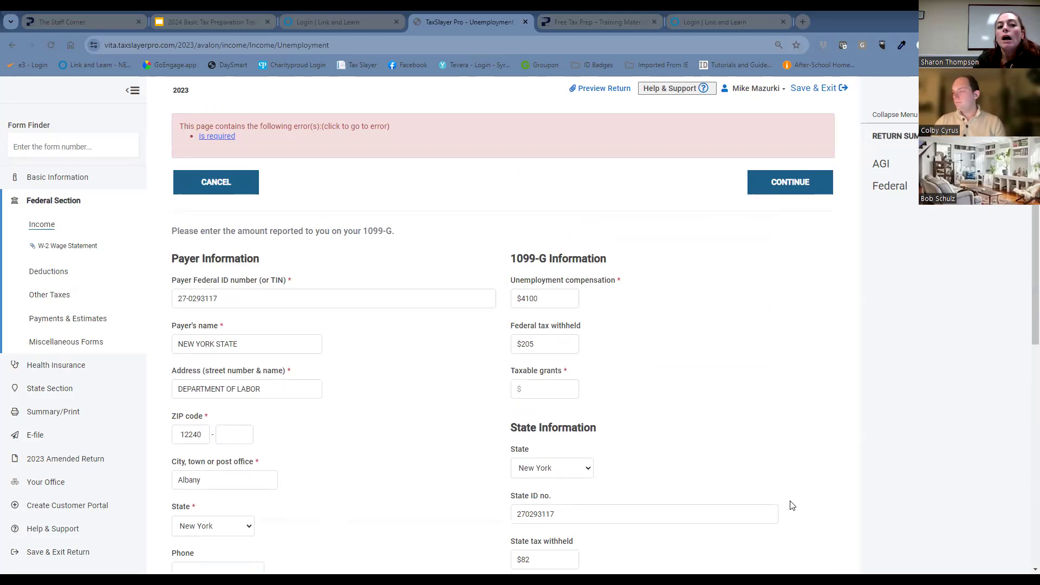
{"action": "scroll", "coordinate": [446, 272], "scroll_direction": "down", "scroll_amount": 2}
{"action": "scroll", "coordinate": [473, 314], "scroll_direction": "up", "scroll_amount": 2}
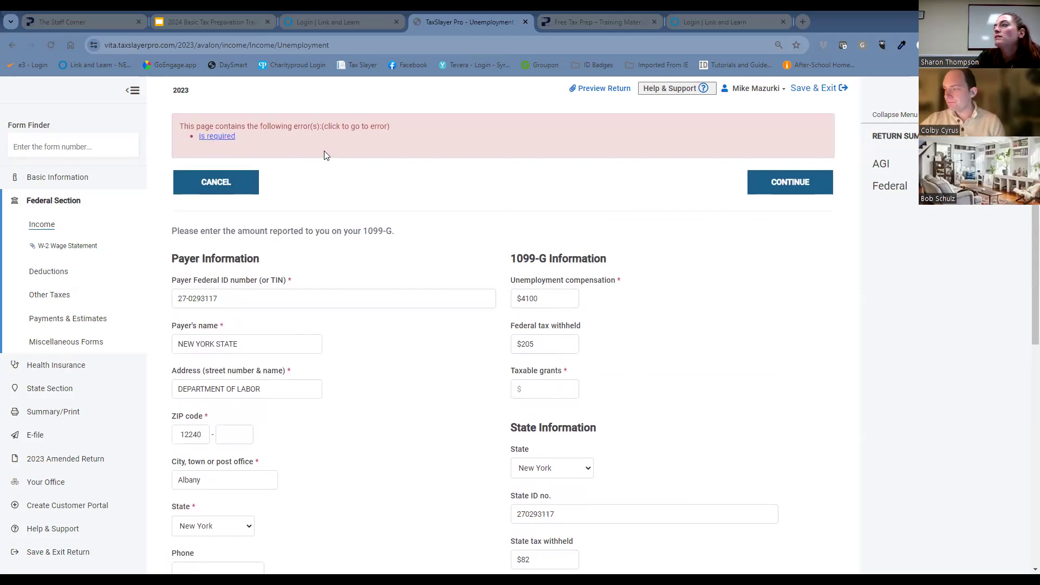
Select the spouse as the 1099-G recipient and save the unemployment statement.
{"action": "scroll", "coordinate": [418, 274], "scroll_direction": "down", "scroll_amount": 4}
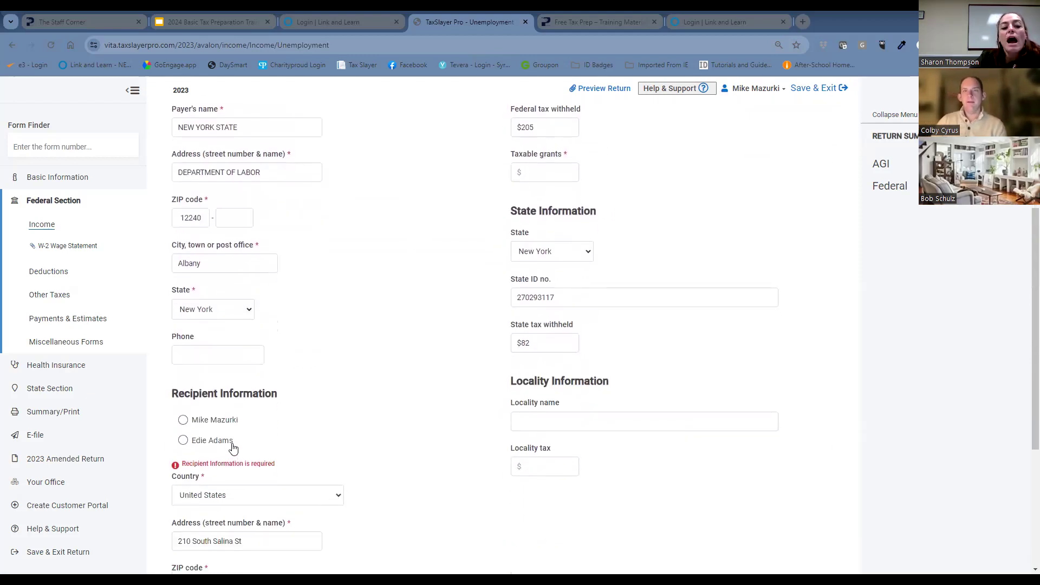
{"action": "left_click", "coordinate": [184, 440]}
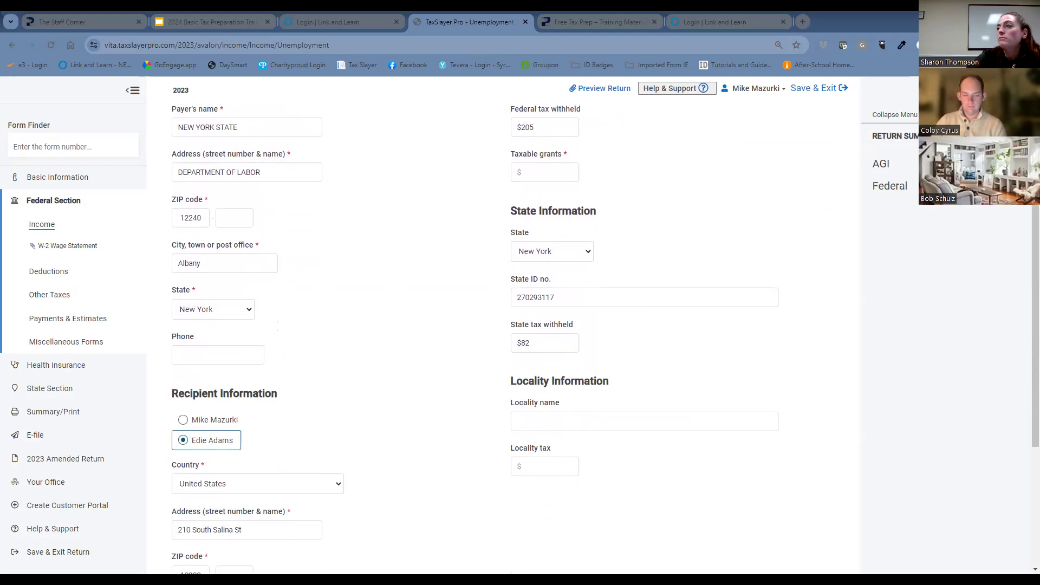
{"action": "scroll", "coordinate": [750, 282], "scroll_direction": "up", "scroll_amount": 4}
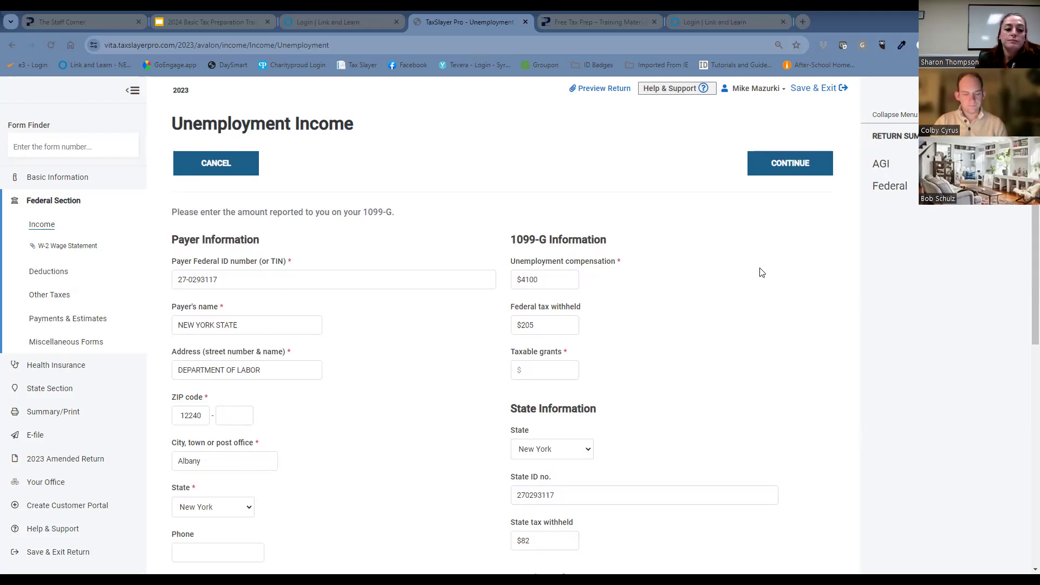
{"action": "scroll", "coordinate": [784, 222], "scroll_direction": "down", "scroll_amount": 4}
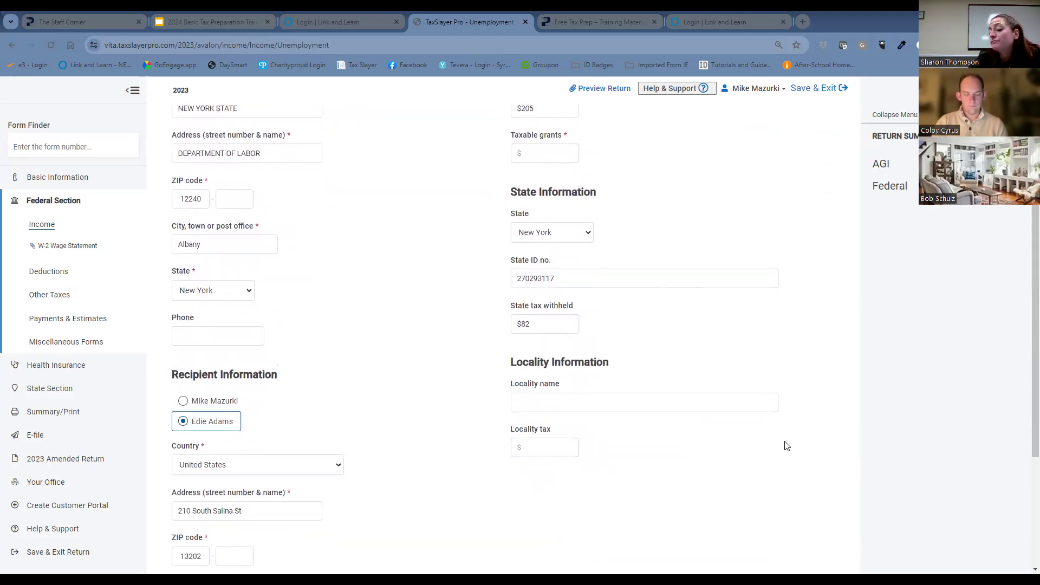
{"action": "scroll", "coordinate": [785, 461], "scroll_direction": "down", "scroll_amount": 1}
{"action": "scroll", "coordinate": [785, 461], "scroll_direction": "down", "scroll_amount": 3}
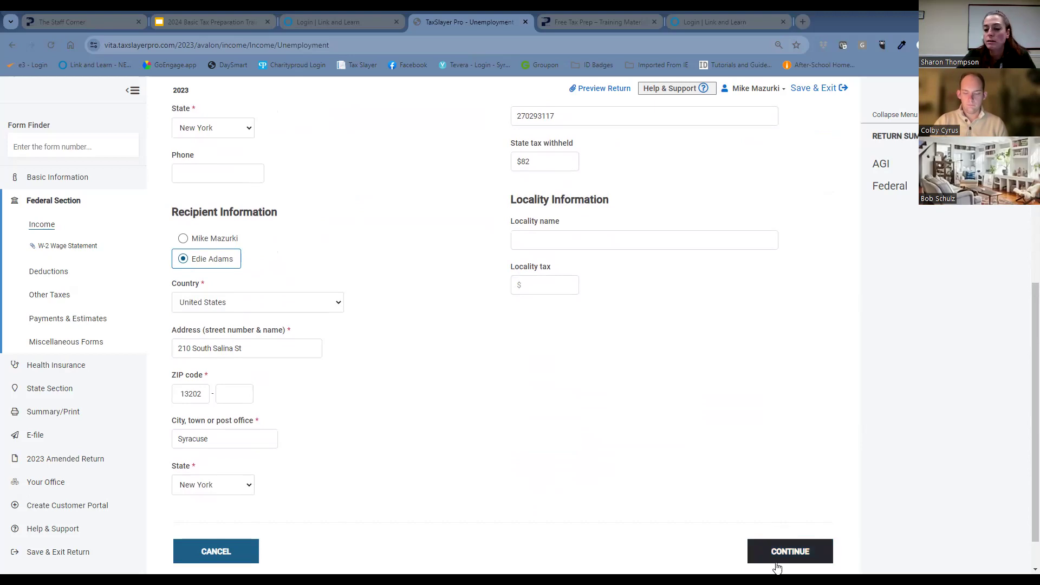
{"action": "left_click", "coordinate": [785, 547]}
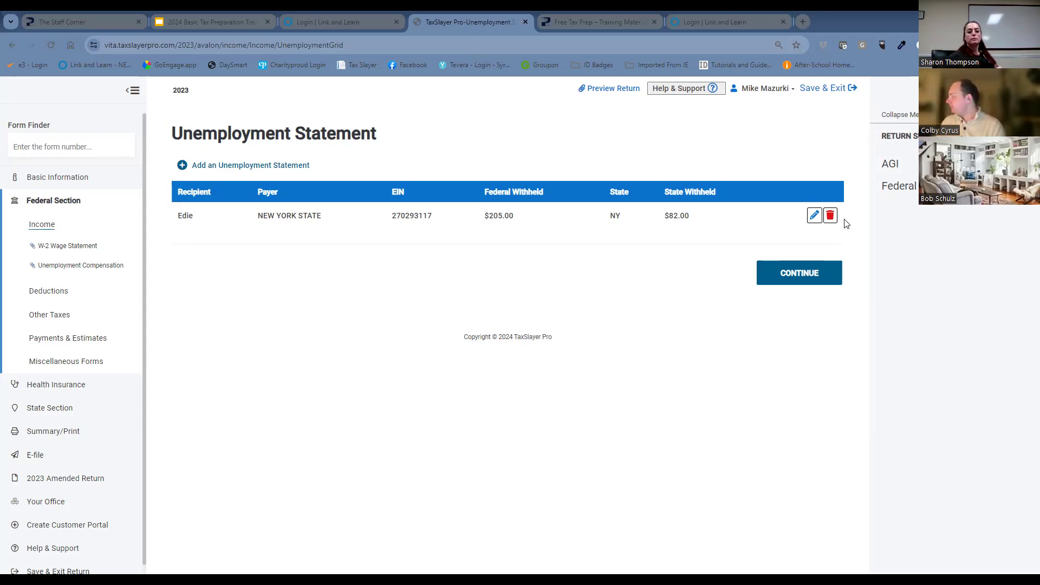
Finish the unemployment compensation section and return to the list of income forms.
{"action": "left_click", "coordinate": [814, 283]}
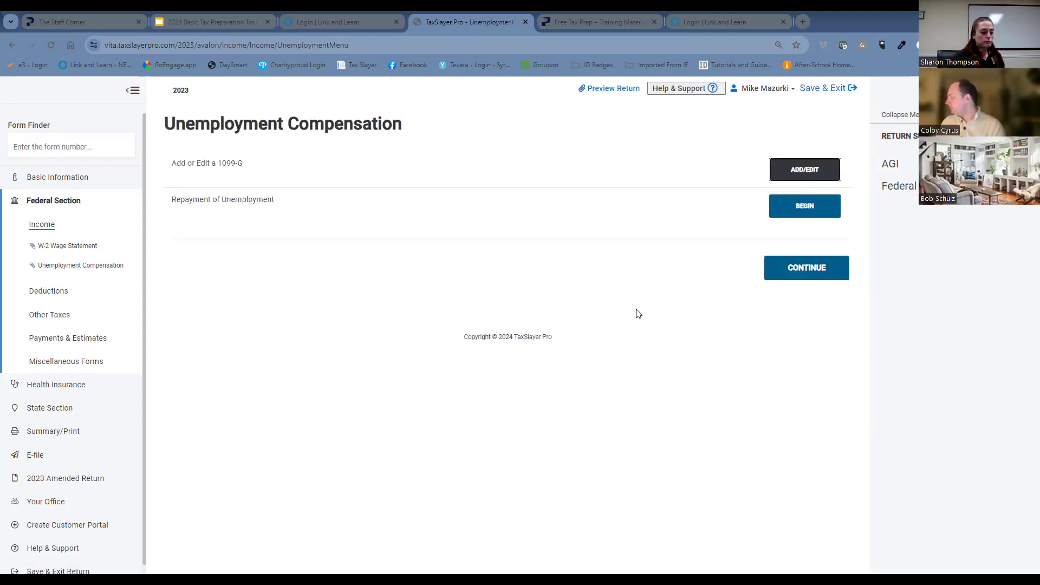
{"action": "left_click", "coordinate": [798, 276]}
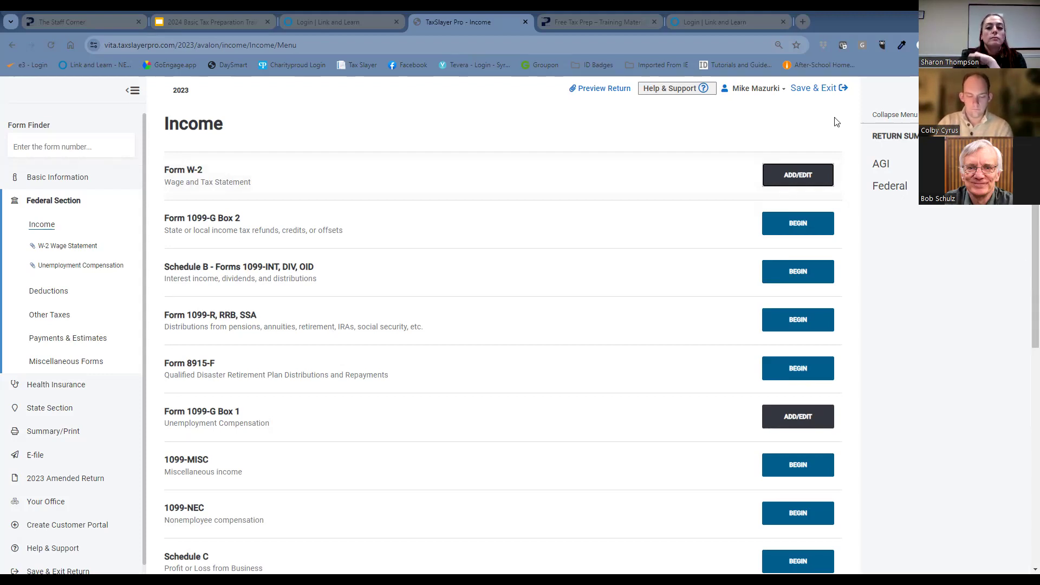
Open the State of New York W-2, review its wage, withholding, box 12, box 14 and state entries, and return to the W-2 list.
{"action": "left_click", "coordinate": [822, 174]}
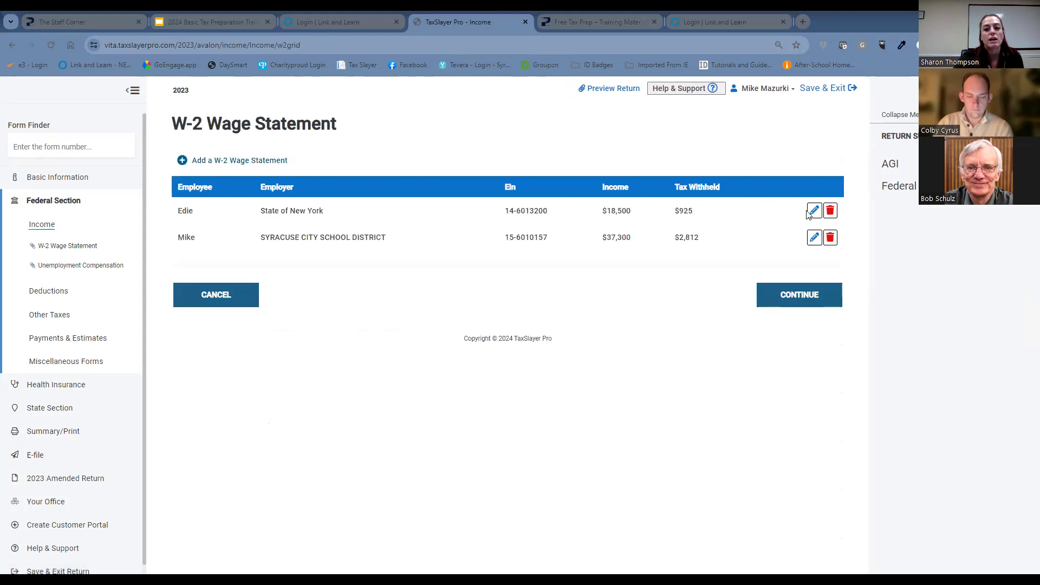
{"action": "left_click", "coordinate": [811, 212]}
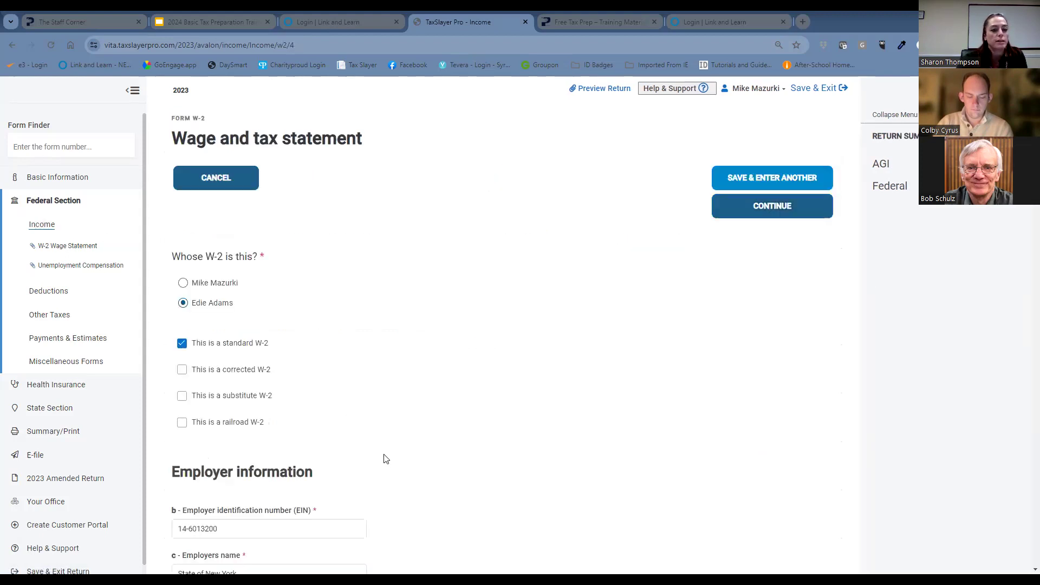
{"action": "scroll", "coordinate": [382, 428], "scroll_direction": "down", "scroll_amount": 1}
{"action": "scroll", "coordinate": [390, 412], "scroll_direction": "down", "scroll_amount": 15}
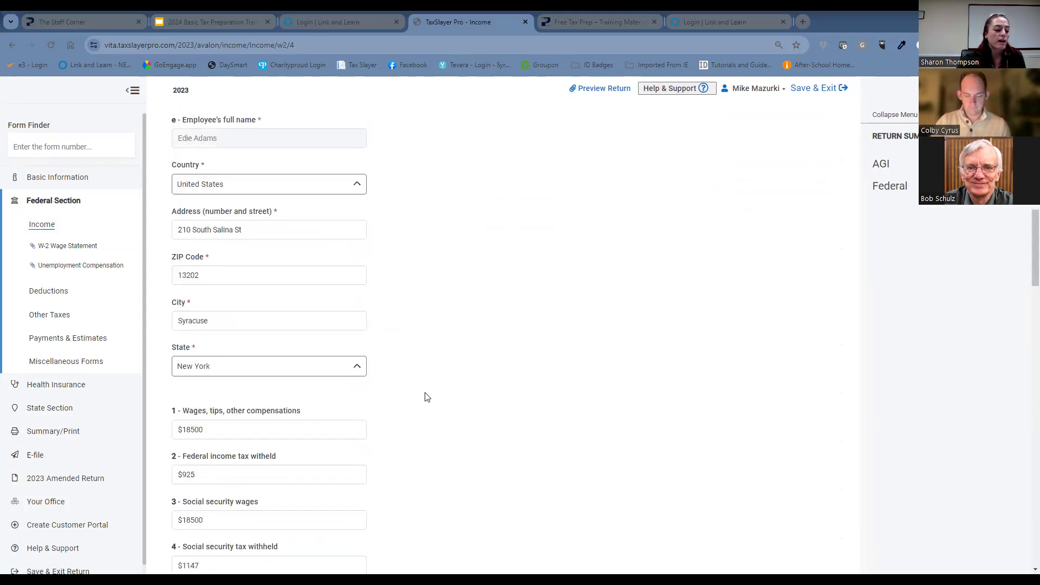
{"action": "scroll", "coordinate": [467, 406], "scroll_direction": "down", "scroll_amount": 3}
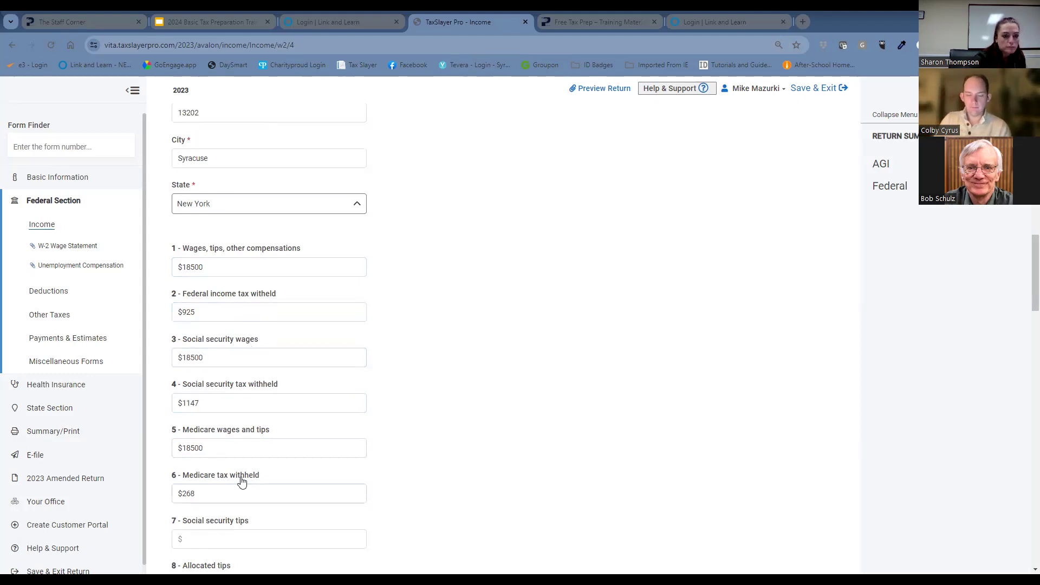
{"action": "scroll", "coordinate": [269, 483], "scroll_direction": "down", "scroll_amount": 1}
{"action": "scroll", "coordinate": [269, 483], "scroll_direction": "down", "scroll_amount": 8}
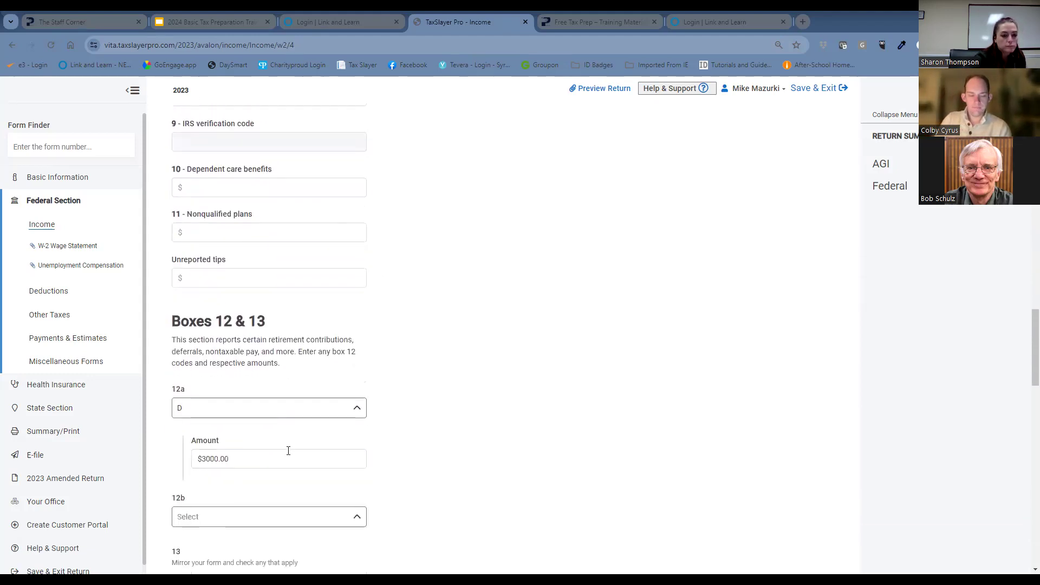
{"action": "scroll", "coordinate": [293, 449], "scroll_direction": "down", "scroll_amount": 7}
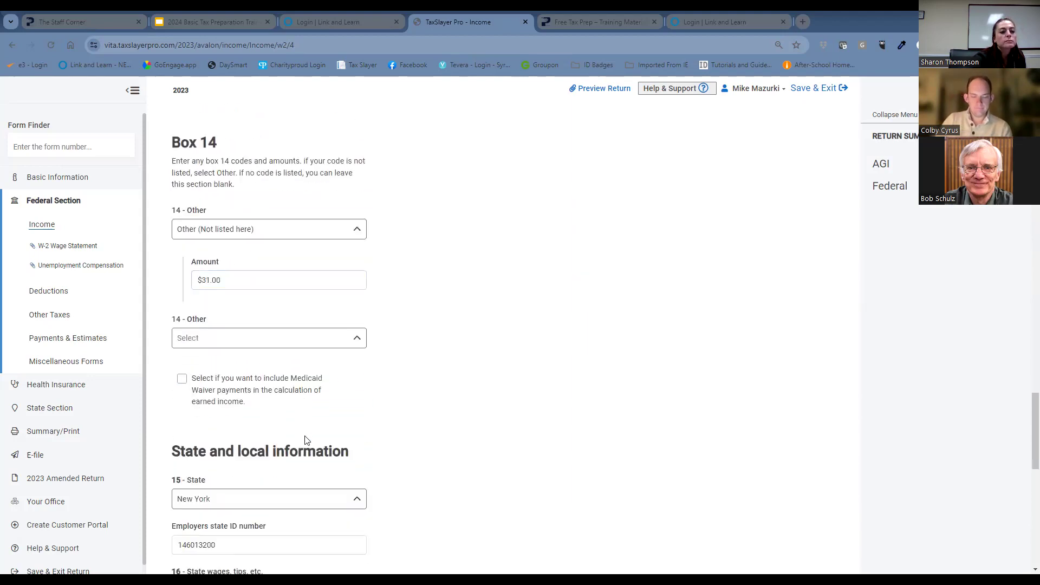
{"action": "scroll", "coordinate": [410, 360], "scroll_direction": "down", "scroll_amount": 3}
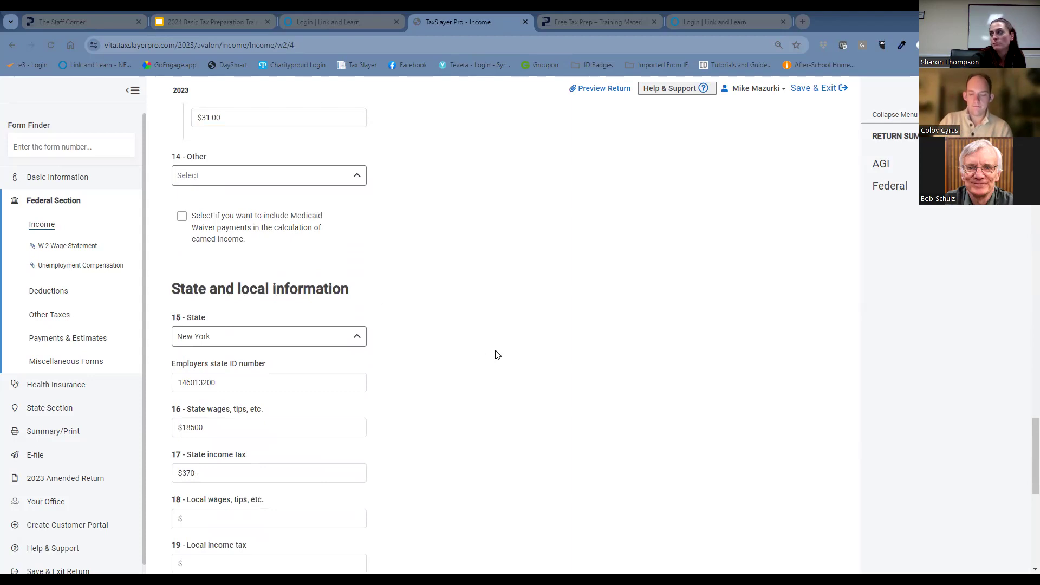
{"action": "scroll", "coordinate": [495, 354], "scroll_direction": "down", "scroll_amount": 2}
{"action": "left_click", "coordinate": [239, 369]}
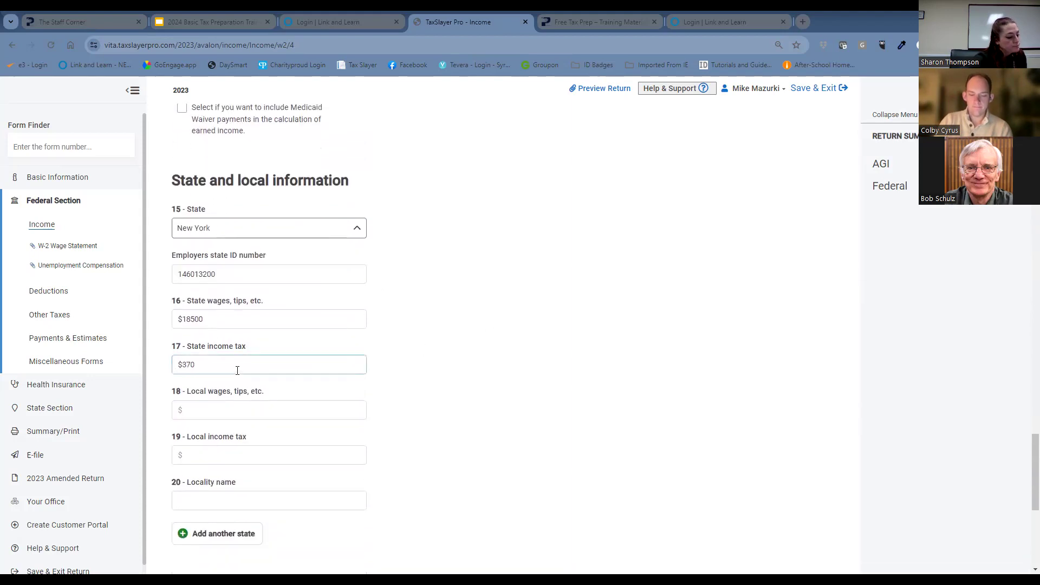
{"action": "scroll", "coordinate": [685, 267], "scroll_direction": "down", "scroll_amount": 6}
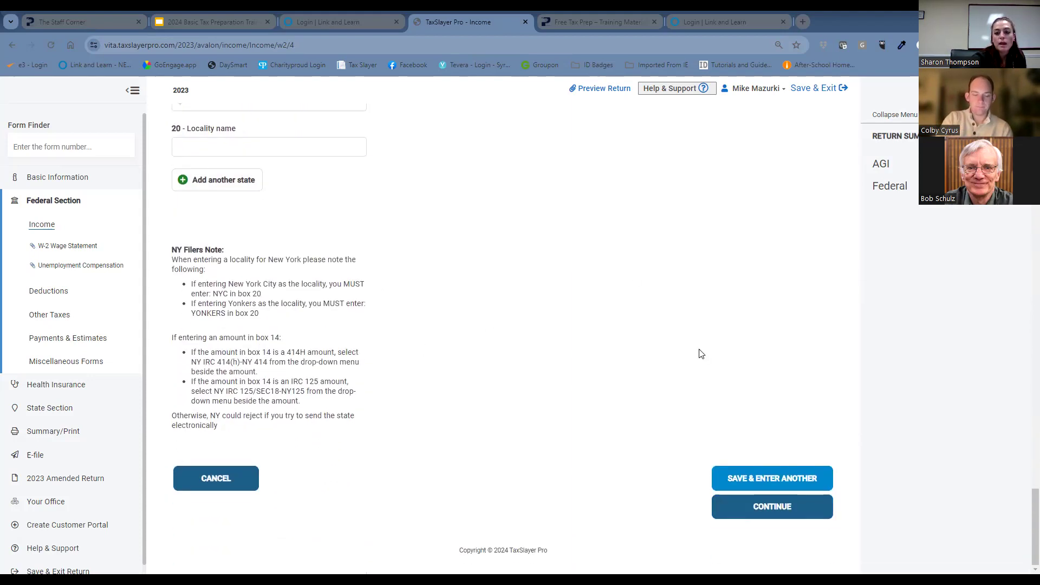
{"action": "left_click", "coordinate": [792, 509]}
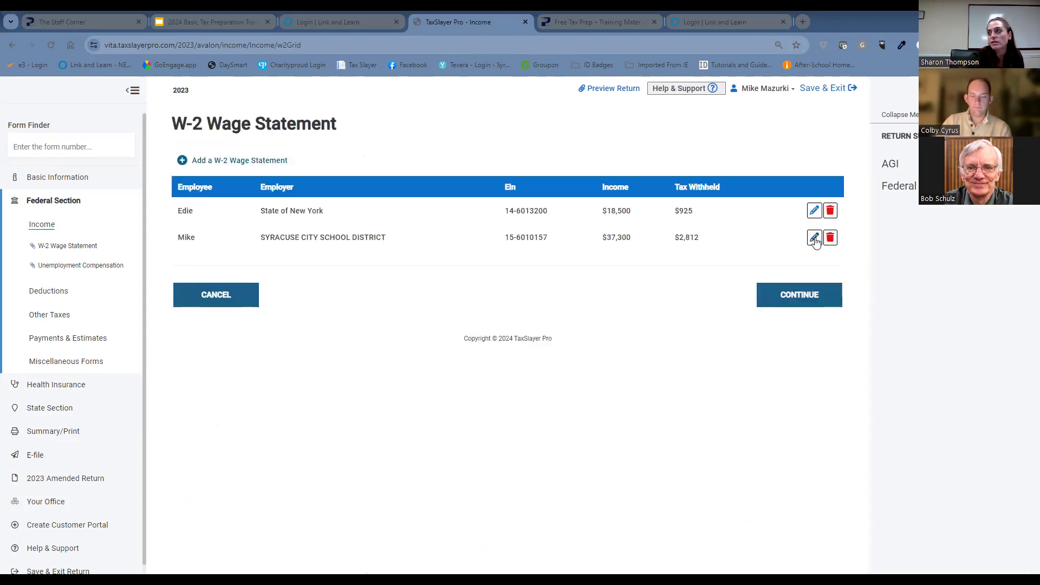
Open the Syracuse City School District W-2 and check the employer and employee details and the amounts in boxes 1 to 6.
{"action": "left_click", "coordinate": [815, 238]}
{"action": "scroll", "coordinate": [541, 281], "scroll_direction": "down", "scroll_amount": 5}
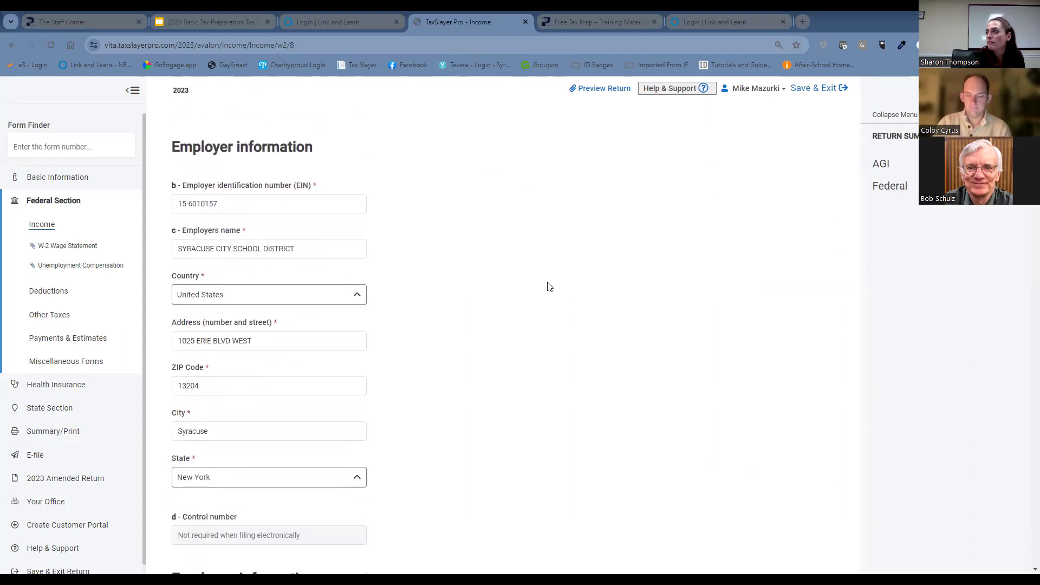
{"action": "scroll", "coordinate": [548, 287], "scroll_direction": "down", "scroll_amount": 10}
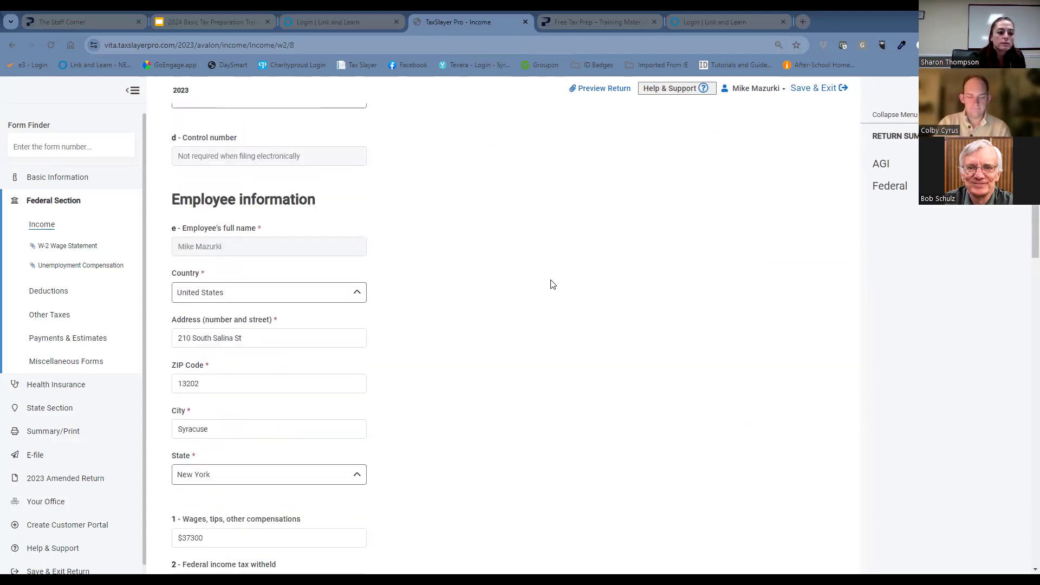
{"action": "scroll", "coordinate": [553, 287], "scroll_direction": "down", "scroll_amount": 3}
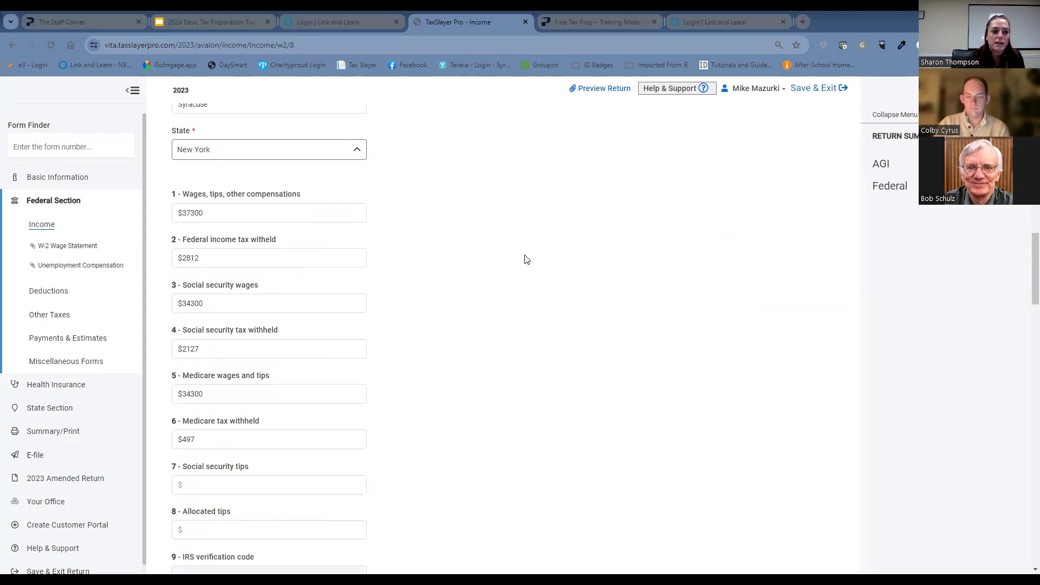
{"action": "left_click", "coordinate": [265, 256]}
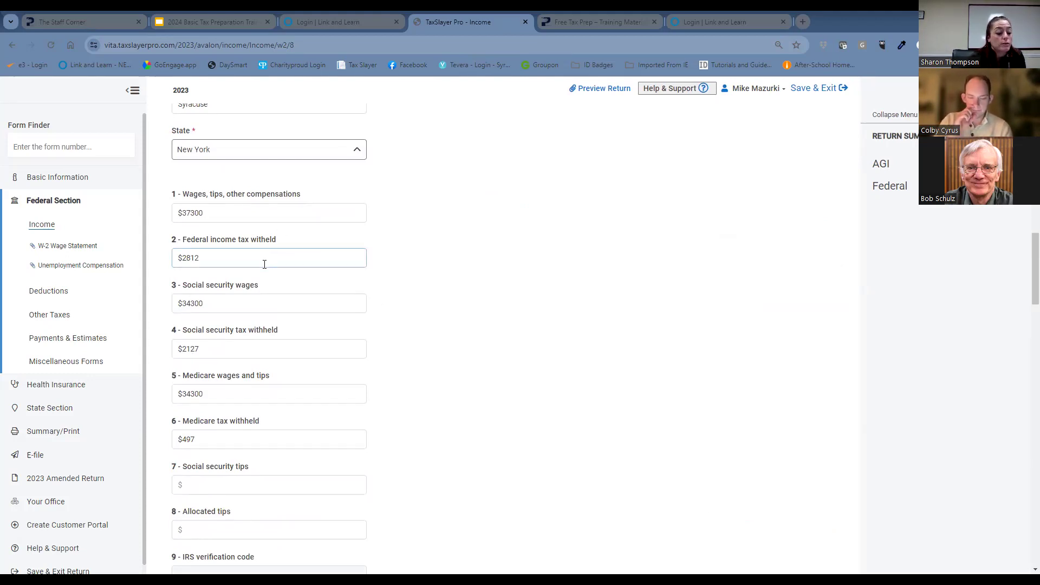
{"action": "left_click", "coordinate": [211, 305]}
{"action": "left_click", "coordinate": [244, 366]}
{"action": "scroll", "coordinate": [228, 367], "scroll_direction": "down", "scroll_amount": 1}
{"action": "left_click", "coordinate": [212, 340]}
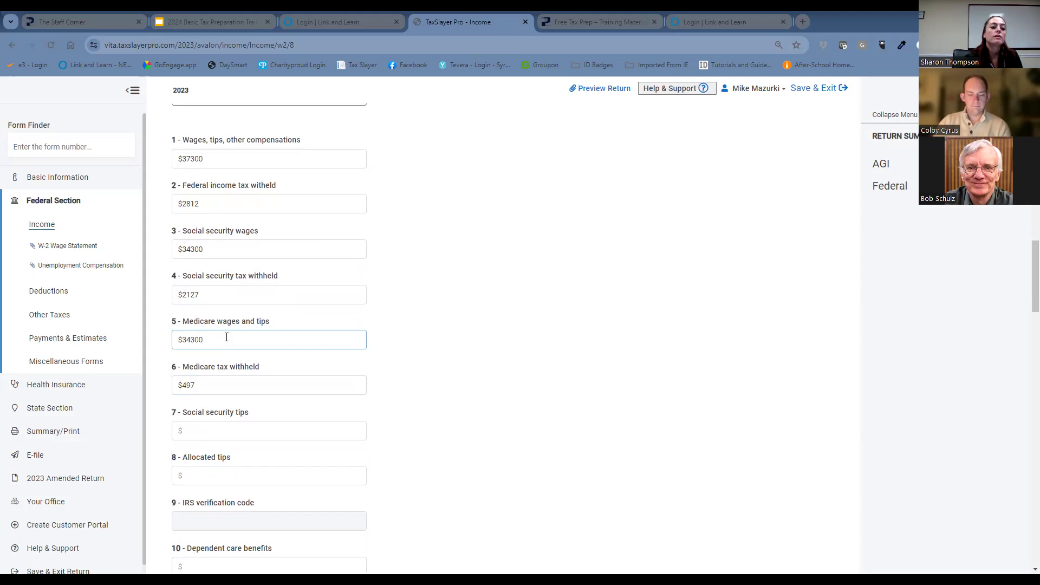
{"action": "left_click", "coordinate": [494, 334]}
Review boxes 12 to 14 and the state information on the school district W-2, and return to the income forms list.
{"action": "scroll", "coordinate": [494, 335], "scroll_direction": "down", "scroll_amount": 1}
{"action": "scroll", "coordinate": [495, 339], "scroll_direction": "down", "scroll_amount": 10}
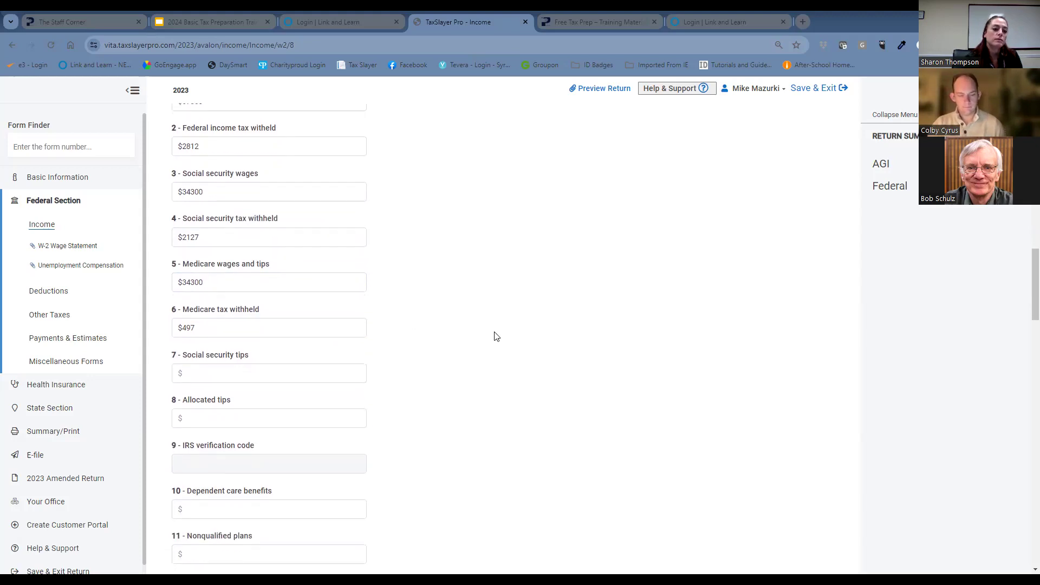
{"action": "scroll", "coordinate": [499, 342], "scroll_direction": "down", "scroll_amount": 1}
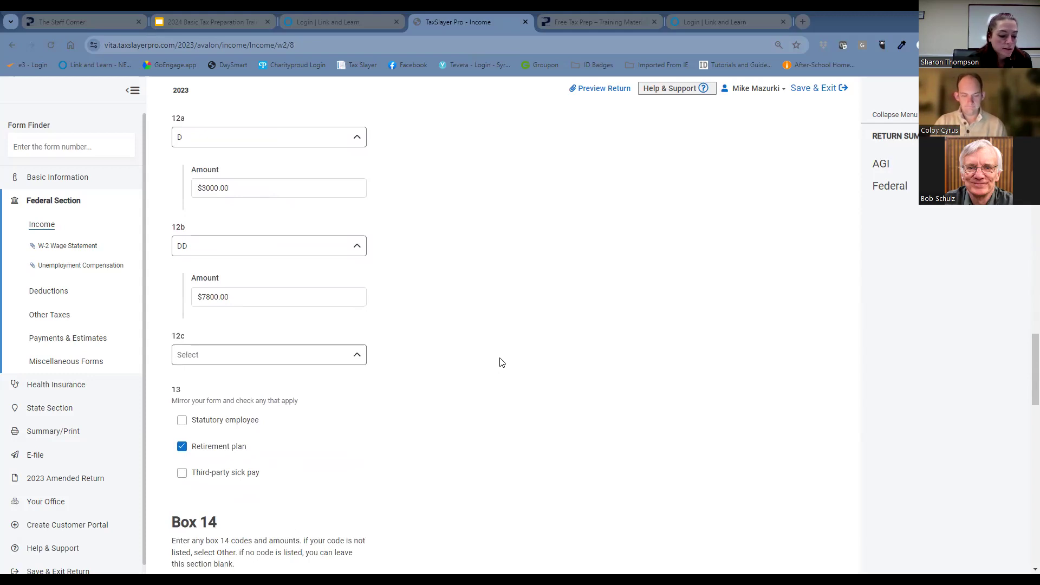
{"action": "scroll", "coordinate": [491, 363], "scroll_direction": "down", "scroll_amount": 1}
{"action": "scroll", "coordinate": [422, 411], "scroll_direction": "down", "scroll_amount": 2}
{"action": "scroll", "coordinate": [389, 436], "scroll_direction": "down", "scroll_amount": 5}
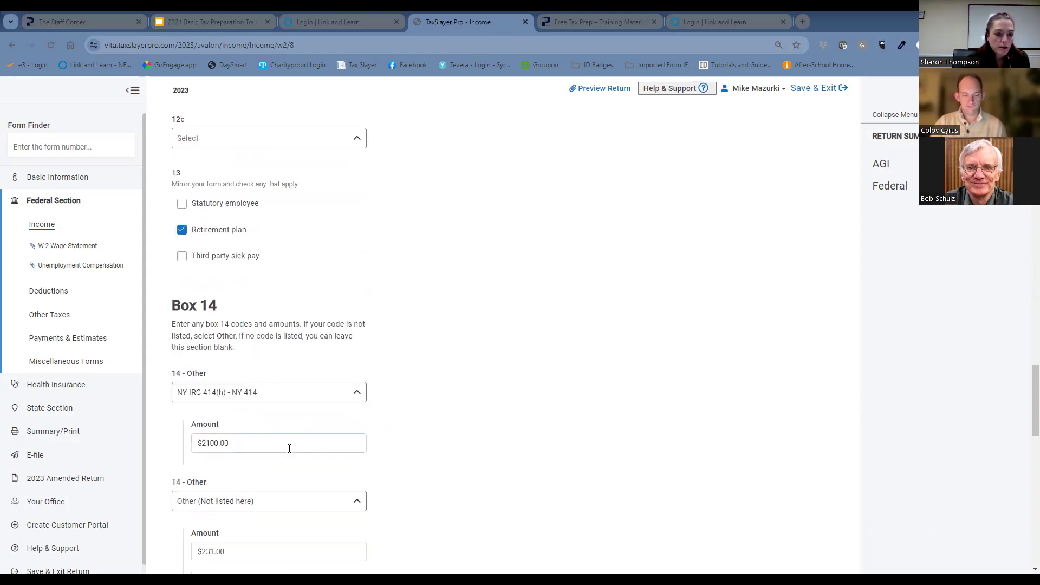
{"action": "scroll", "coordinate": [476, 387], "scroll_direction": "down", "scroll_amount": 6}
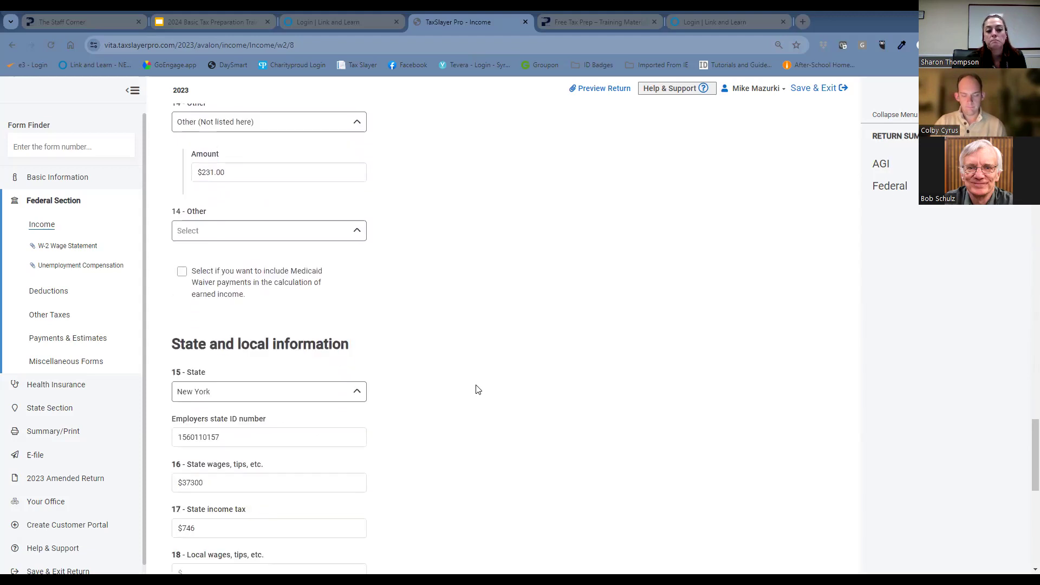
{"action": "scroll", "coordinate": [488, 395], "scroll_direction": "down", "scroll_amount": 7}
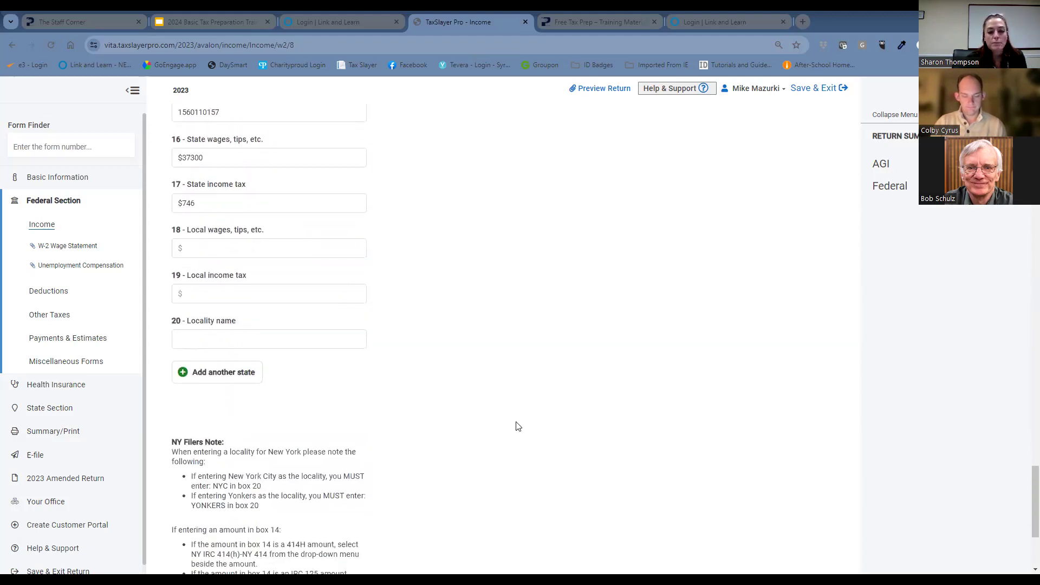
{"action": "left_click", "coordinate": [769, 509]}
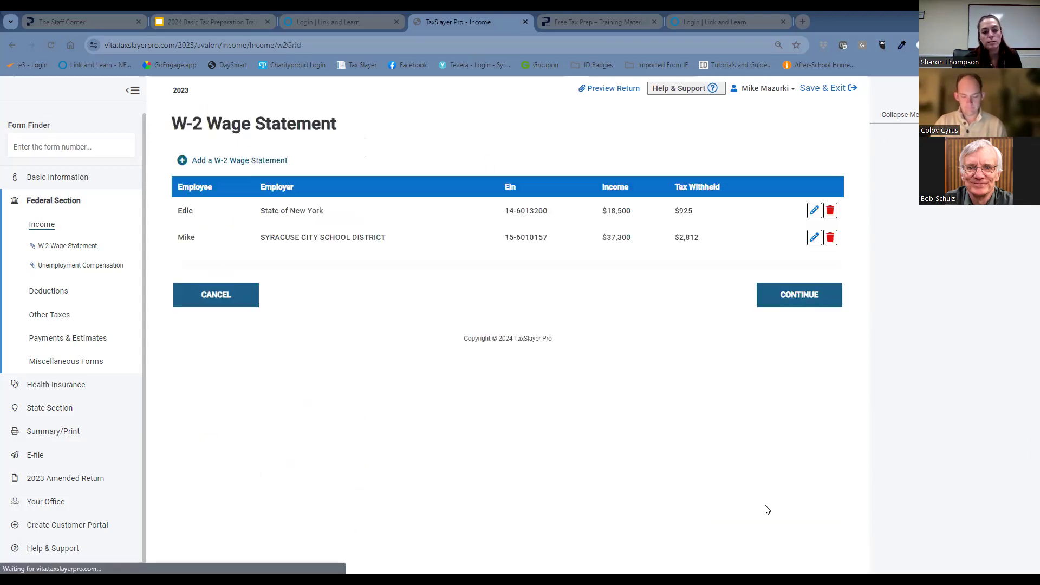
{"action": "left_click", "coordinate": [800, 306]}
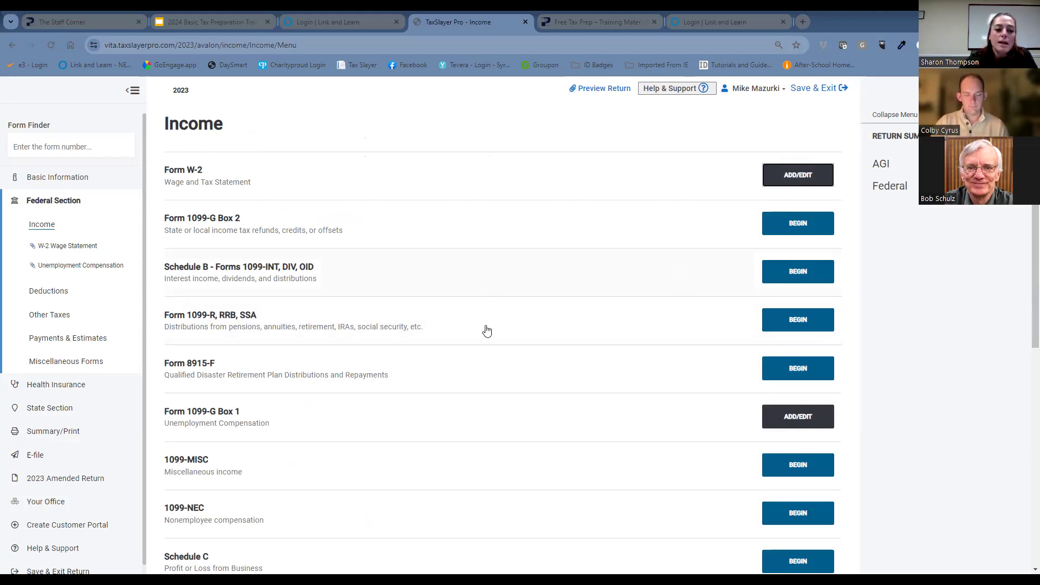
Open the New York State unemployment 1099-G, check its compensation, withholding, state and recipient entries, and return to the income forms list.
{"action": "left_click", "coordinate": [796, 421]}
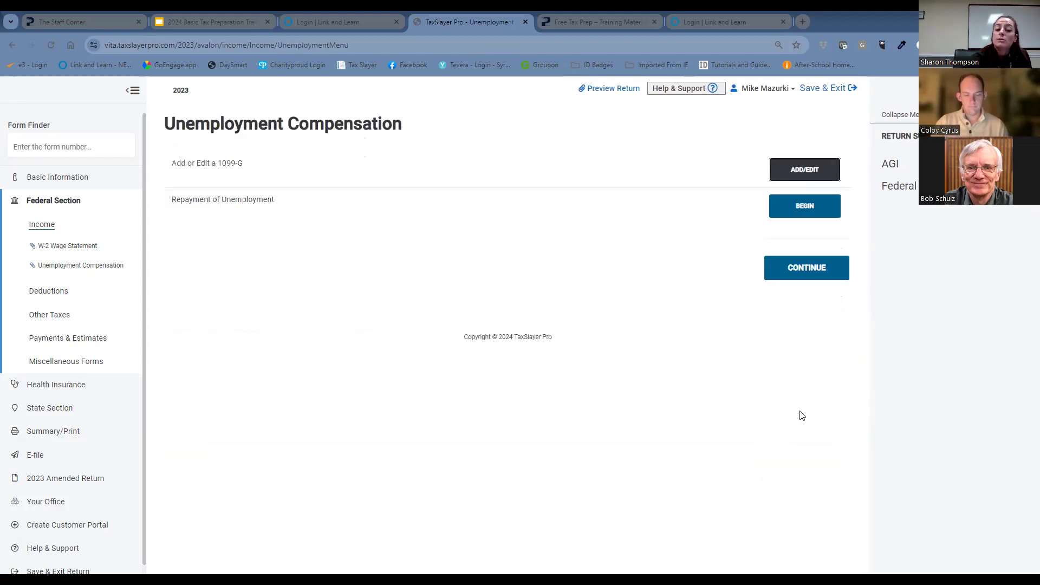
{"action": "left_click", "coordinate": [830, 170]}
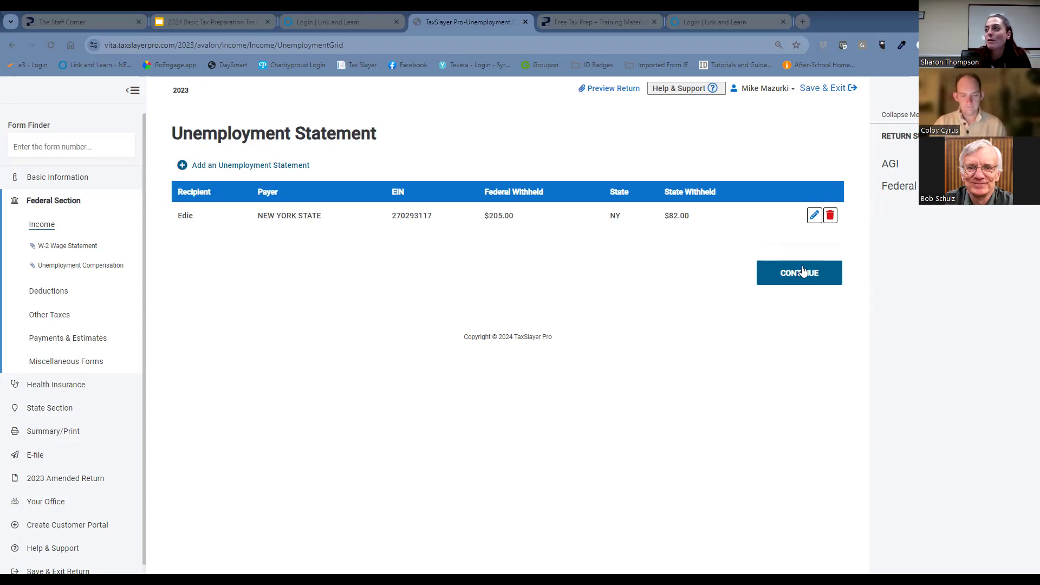
{"action": "left_click", "coordinate": [813, 217]}
{"action": "scroll", "coordinate": [753, 281], "scroll_direction": "down", "scroll_amount": 5}
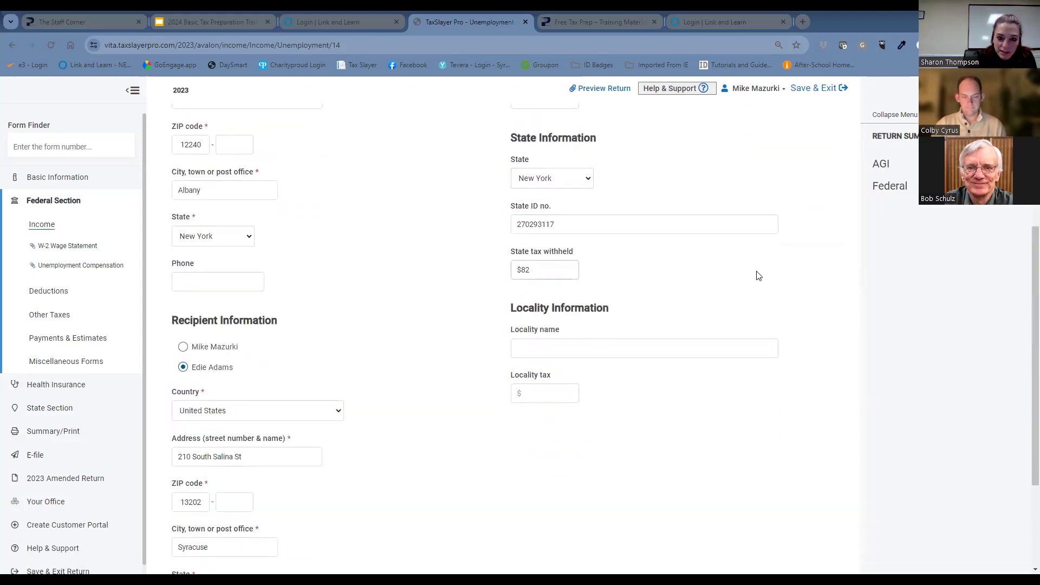
{"action": "scroll", "coordinate": [585, 179], "scroll_direction": "up", "scroll_amount": 3}
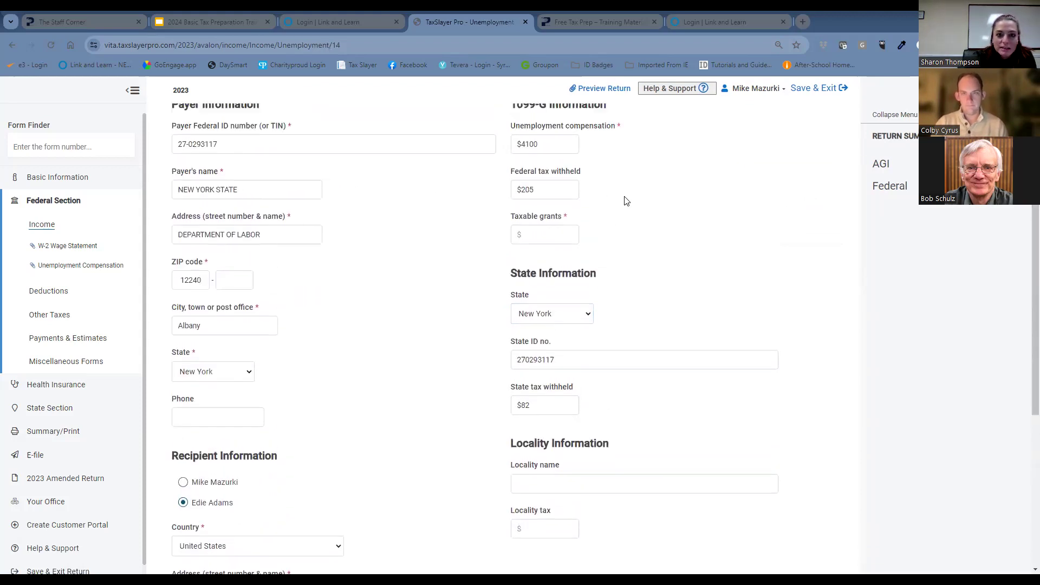
{"action": "left_click", "coordinate": [571, 174]}
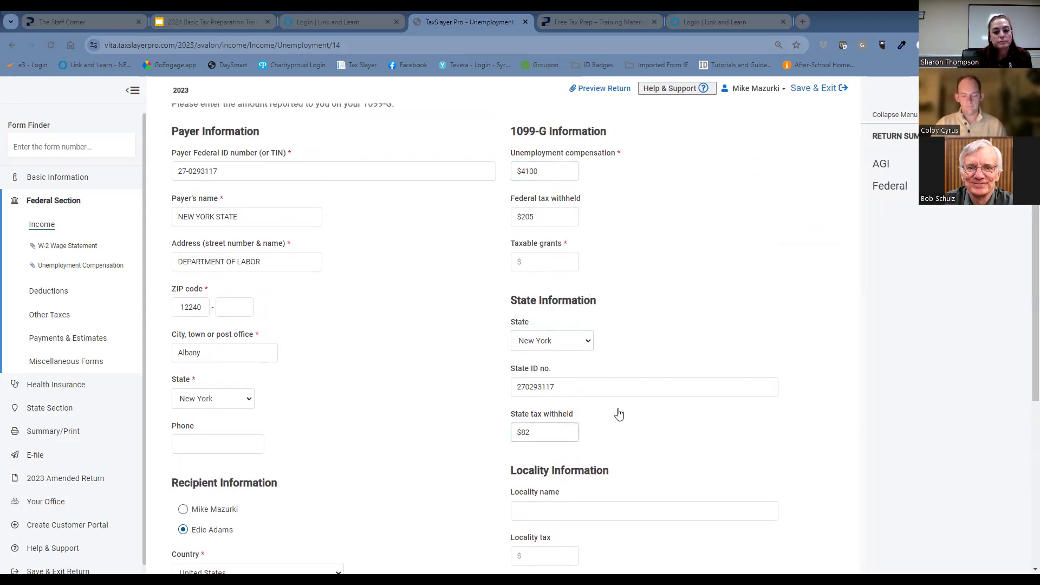
{"action": "scroll", "coordinate": [622, 412], "scroll_direction": "down", "scroll_amount": 3}
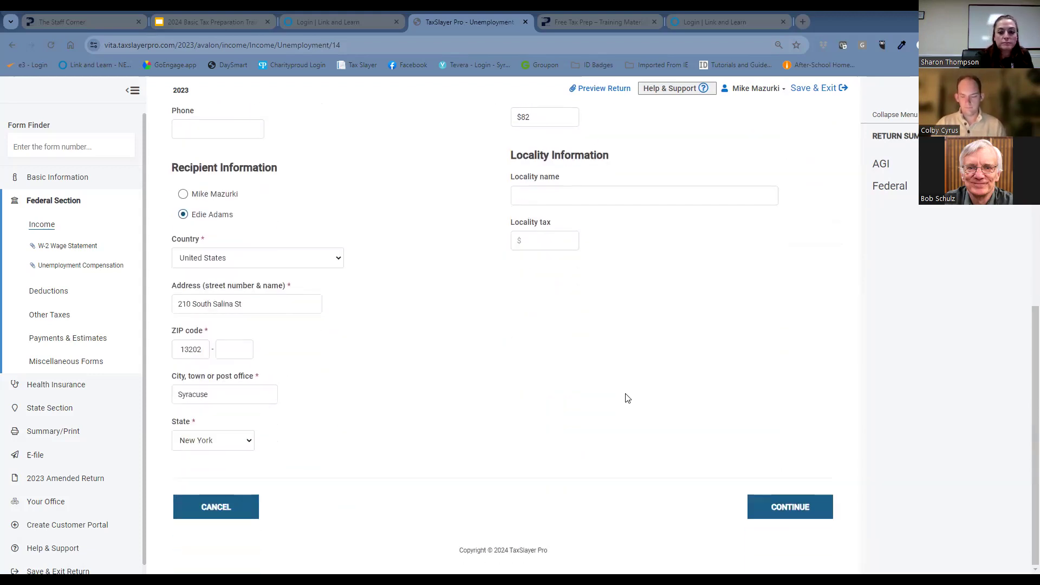
{"action": "left_click", "coordinate": [788, 507]}
{"action": "left_click", "coordinate": [805, 285]}
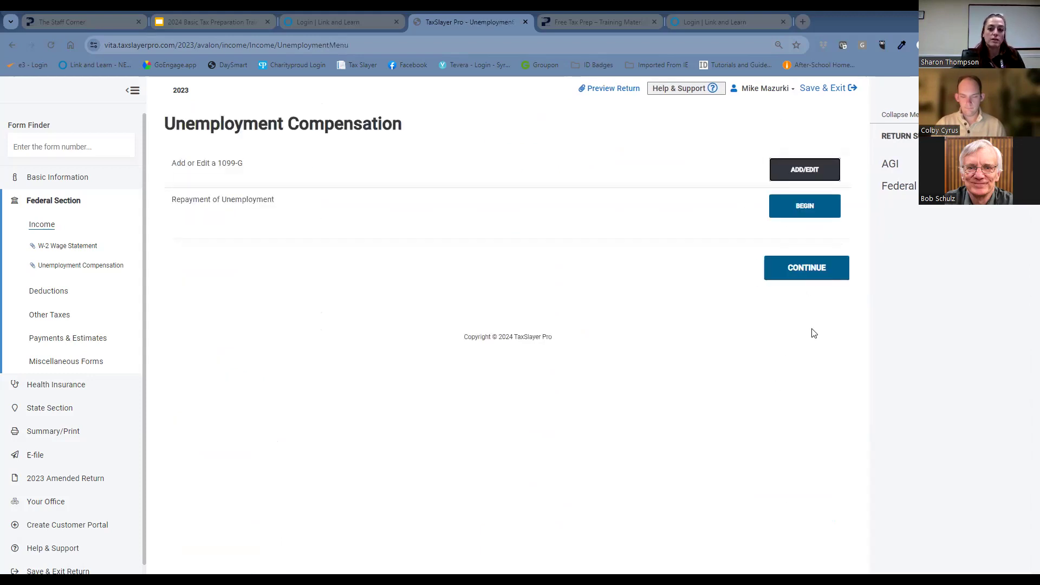
{"action": "left_click", "coordinate": [812, 270]}
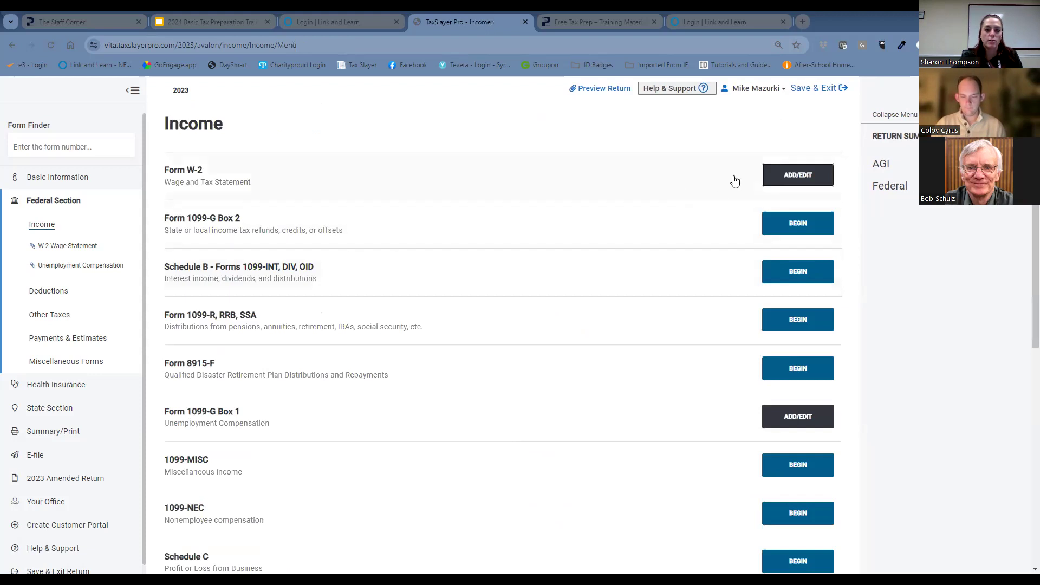
Reopen the Syracuse City School District W-2 and recheck the employer details and the amounts in boxes 1 to 6.
{"action": "left_click", "coordinate": [802, 176]}
{"action": "left_click", "coordinate": [814, 237]}
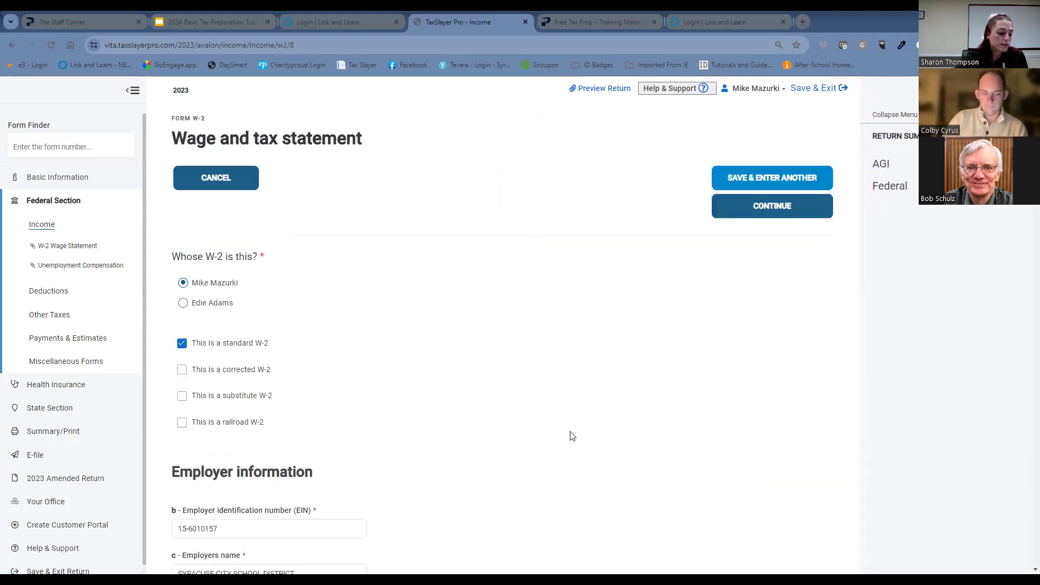
{"action": "scroll", "coordinate": [364, 378], "scroll_direction": "down", "scroll_amount": 4}
{"action": "scroll", "coordinate": [364, 377], "scroll_direction": "down", "scroll_amount": 14}
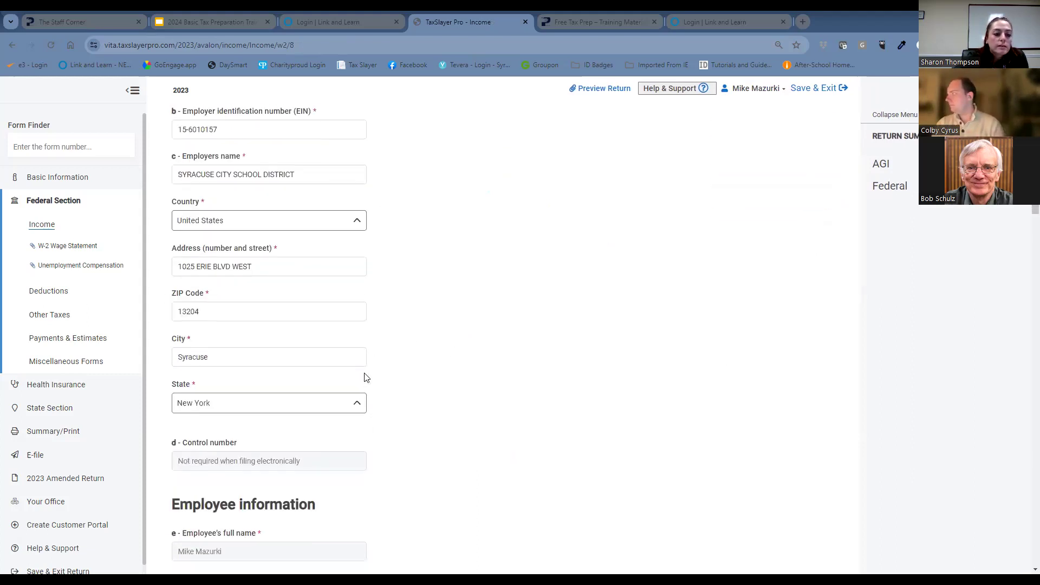
{"action": "scroll", "coordinate": [367, 376], "scroll_direction": "down", "scroll_amount": 1}
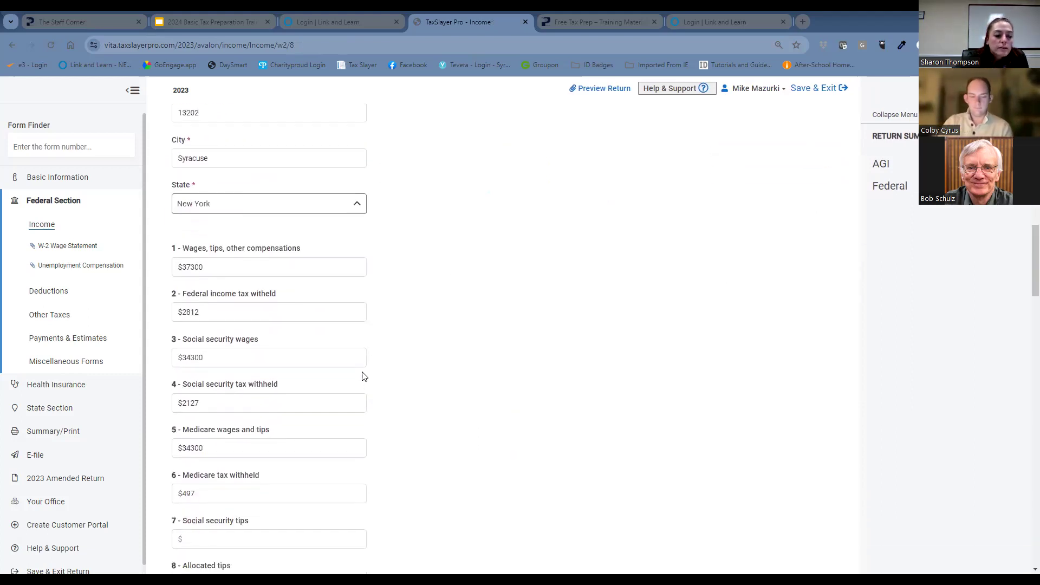
{"action": "left_click", "coordinate": [229, 309]}
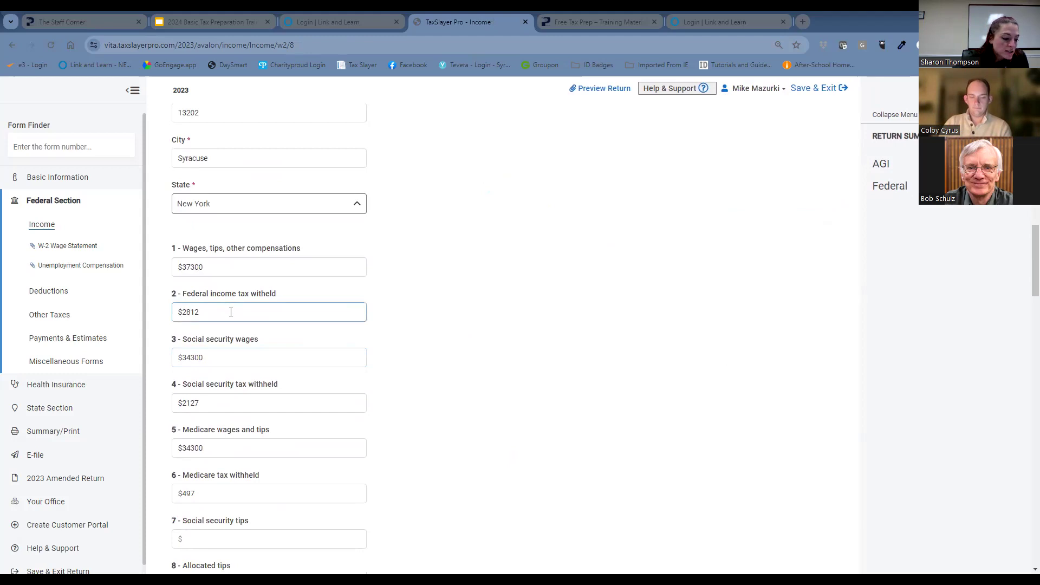
{"action": "left_click", "coordinate": [219, 355]}
{"action": "left_click", "coordinate": [206, 403]}
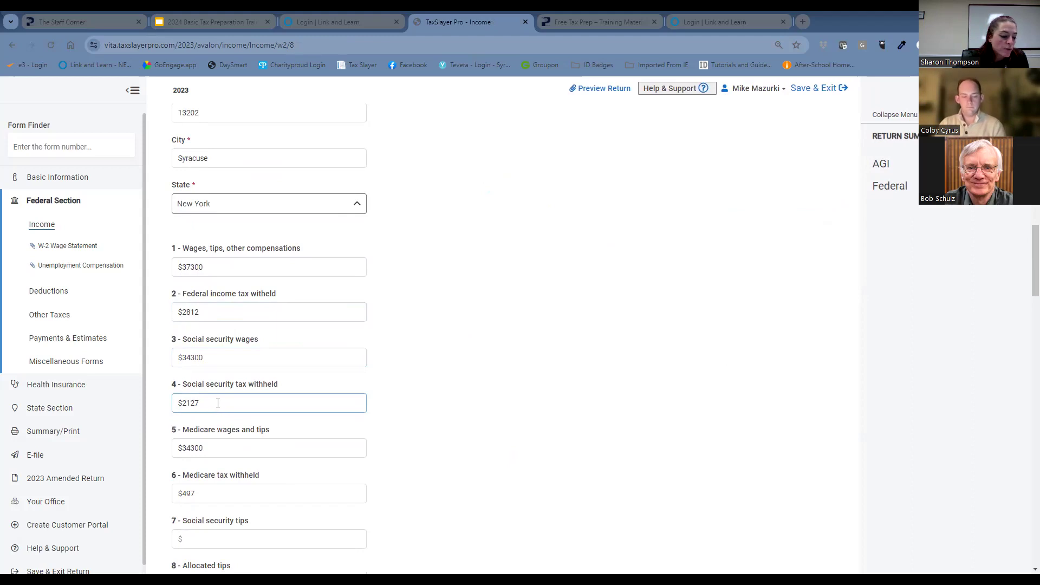
{"action": "left_click", "coordinate": [274, 486]}
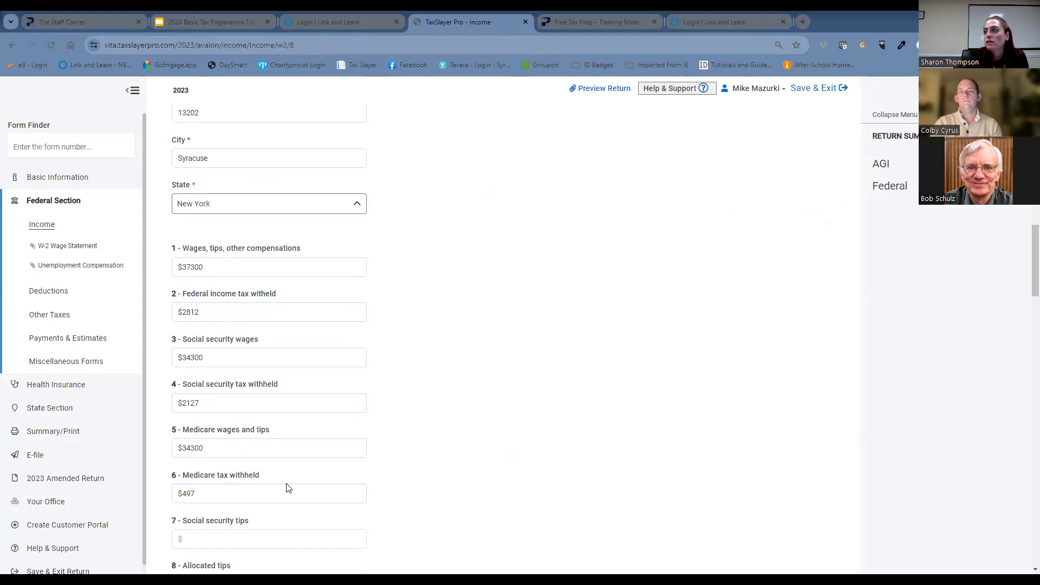
Recheck boxes 12 to 14 and the New York filers note on the school district W-2, and return to the income forms list.
{"action": "scroll", "coordinate": [286, 487], "scroll_direction": "down", "scroll_amount": 8}
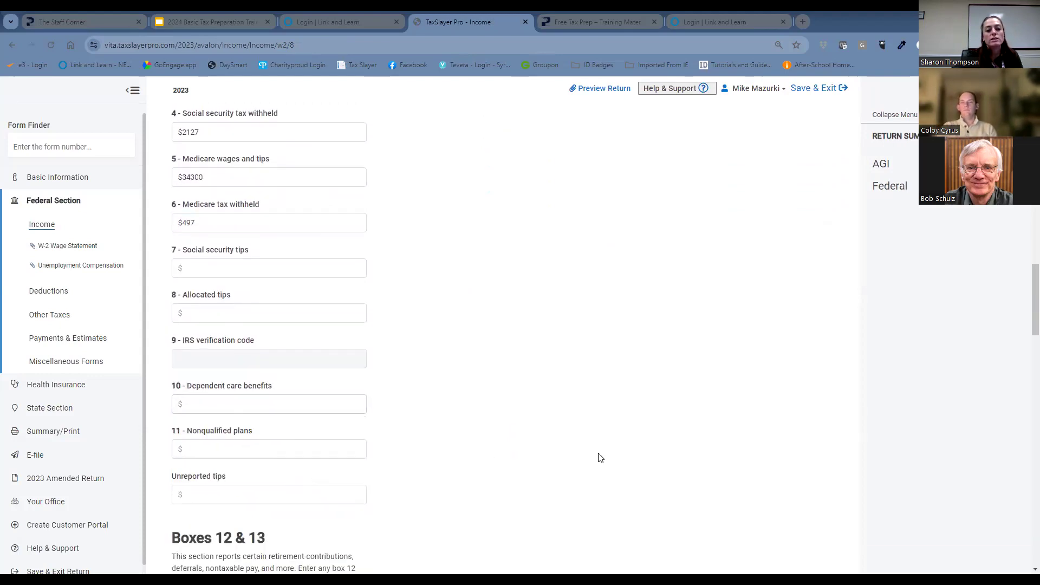
{"action": "scroll", "coordinate": [592, 464], "scroll_direction": "down", "scroll_amount": 6}
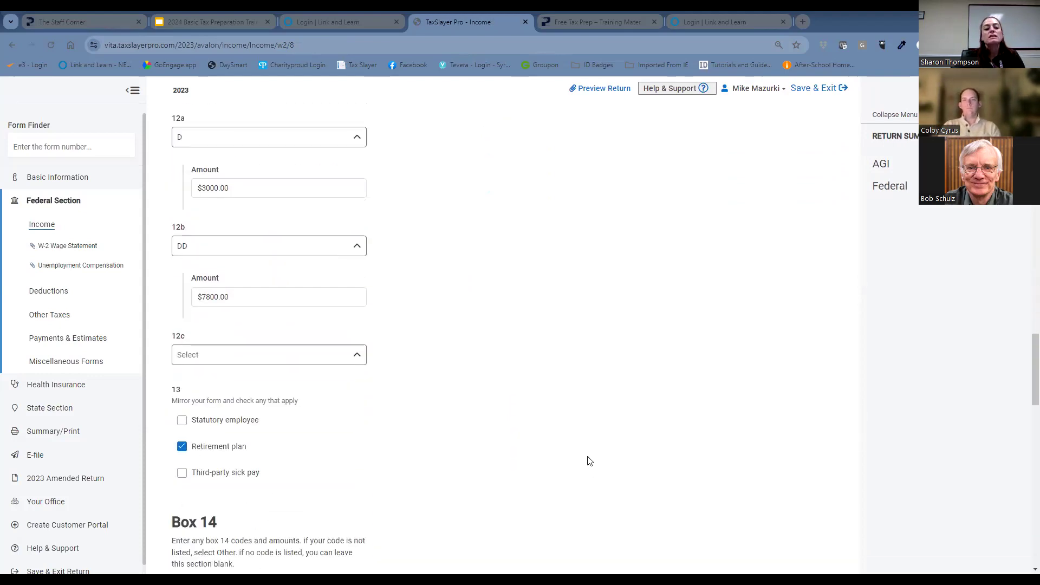
{"action": "scroll", "coordinate": [577, 448], "scroll_direction": "down", "scroll_amount": 6}
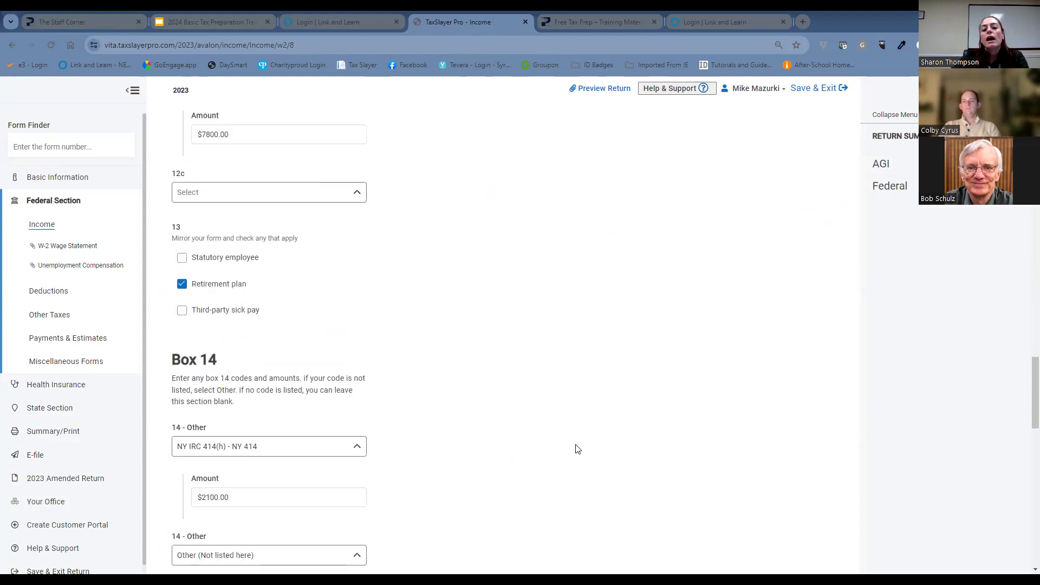
{"action": "scroll", "coordinate": [577, 447], "scroll_direction": "down", "scroll_amount": 13}
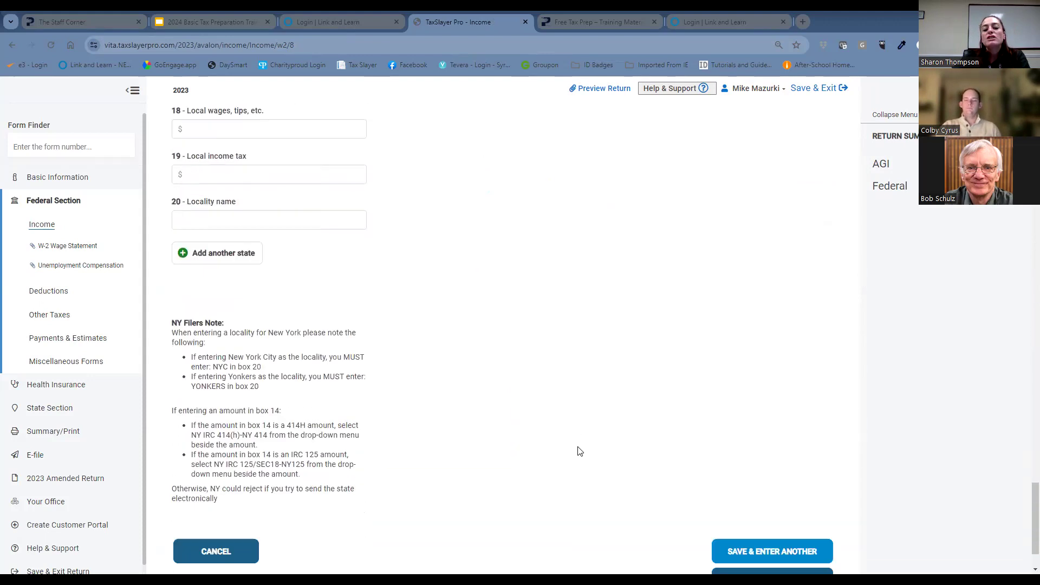
{"action": "left_click", "coordinate": [754, 512]}
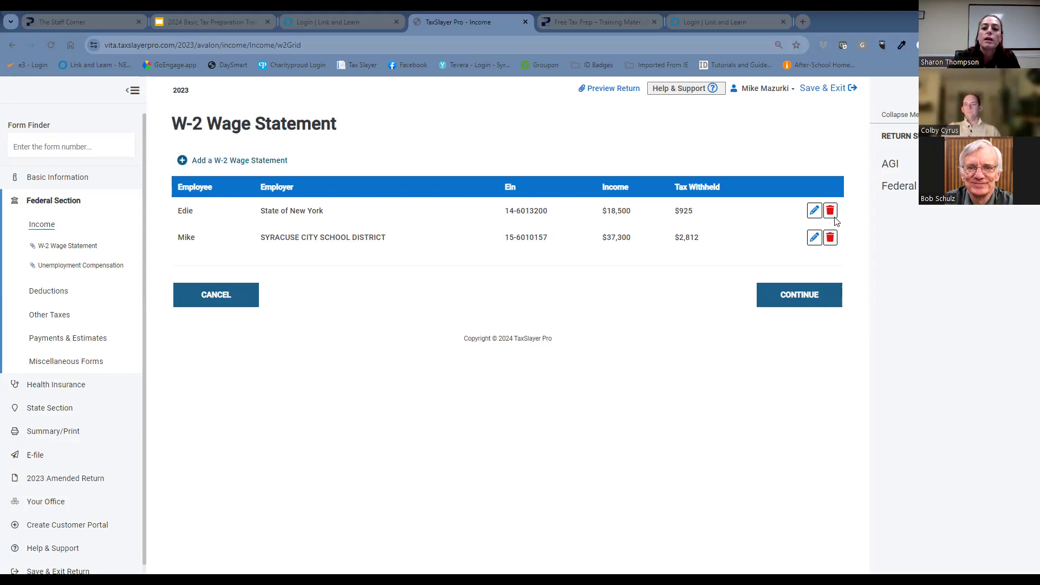
{"action": "left_click", "coordinate": [801, 297]}
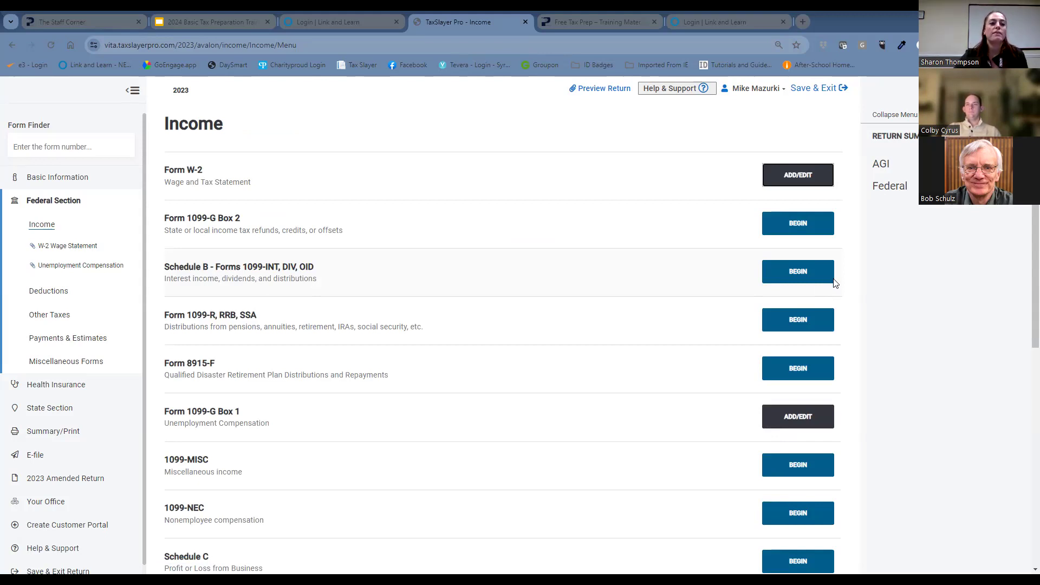
Find Form 1098-T, Tuition Statement, and choose the third listed person as the student for education credits.
{"action": "left_click", "coordinate": [64, 147]}
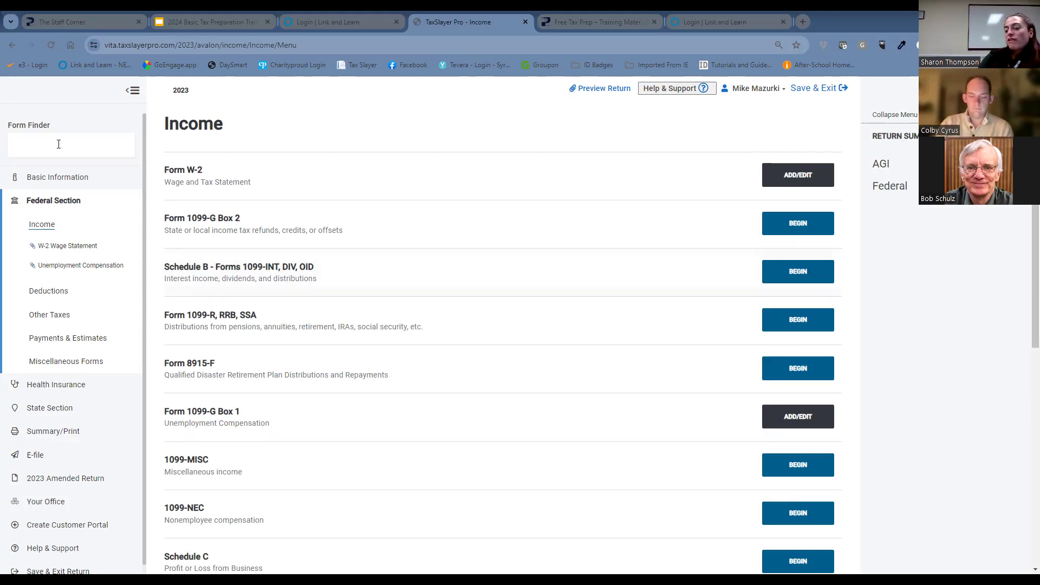
{"action": "type", "text": "1098"}
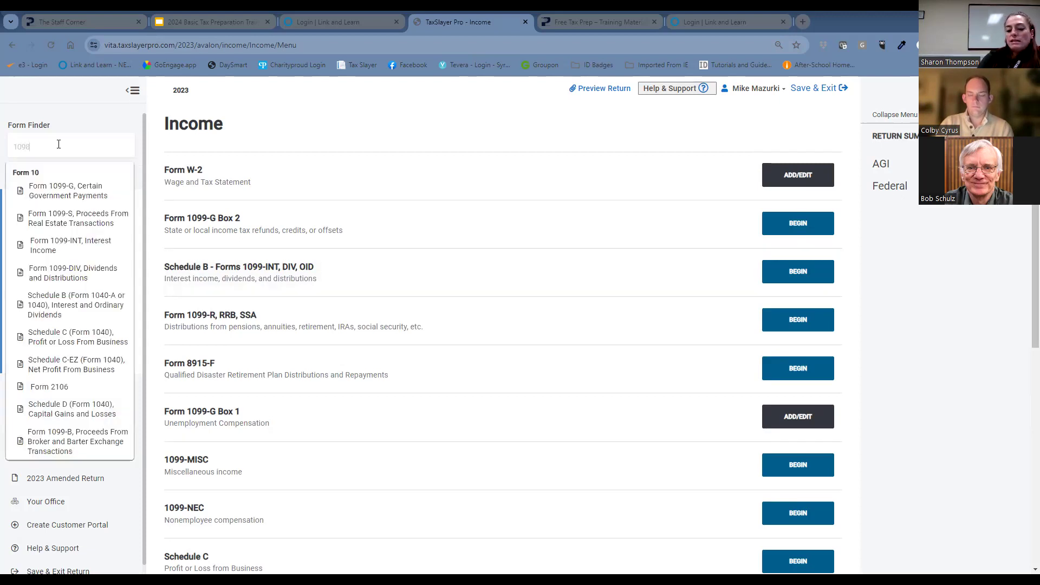
{"action": "type", "text": "-T"}
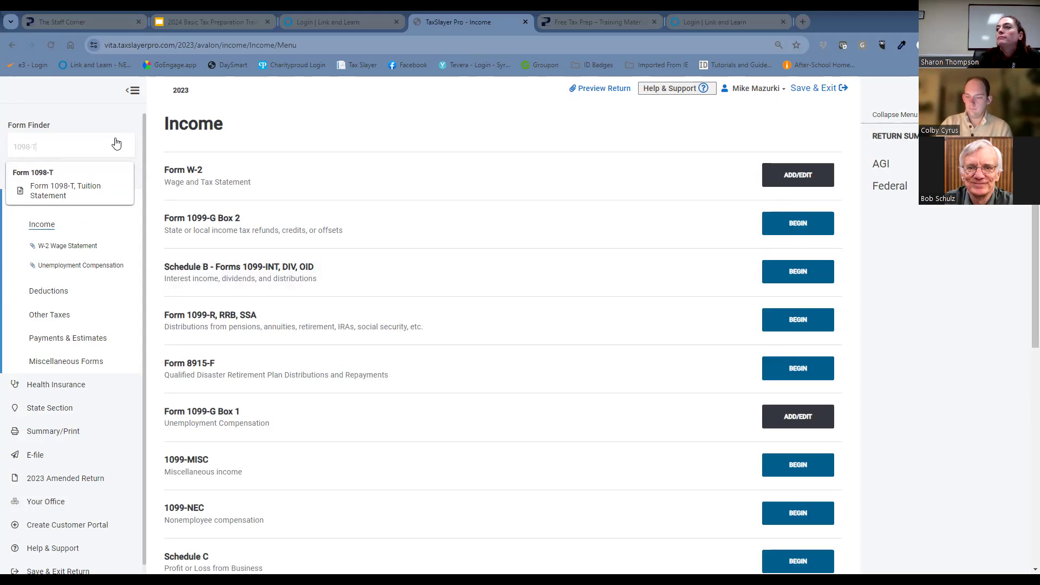
{"action": "left_click", "coordinate": [96, 195]}
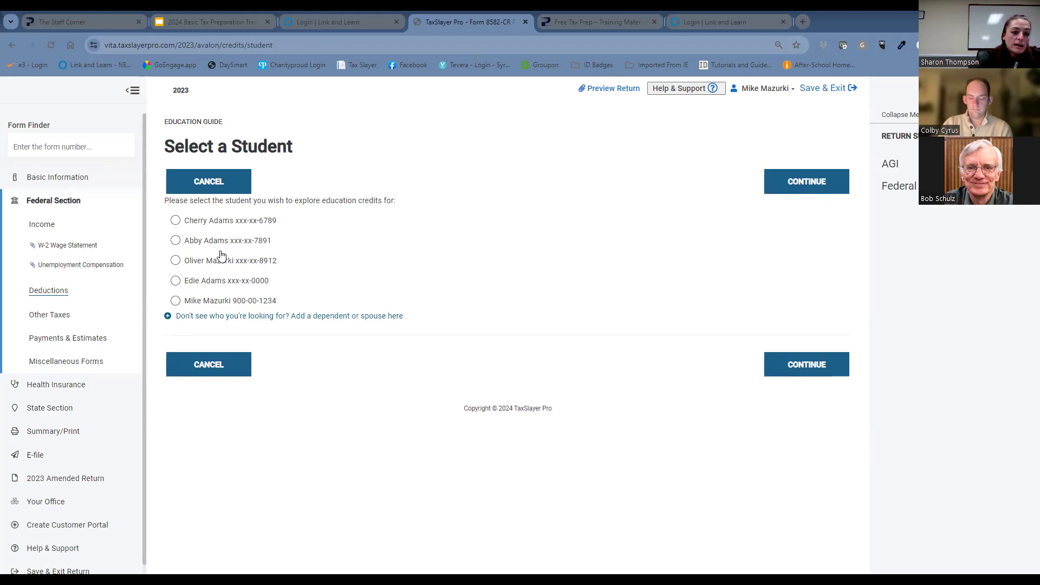
{"action": "left_click", "coordinate": [176, 261]}
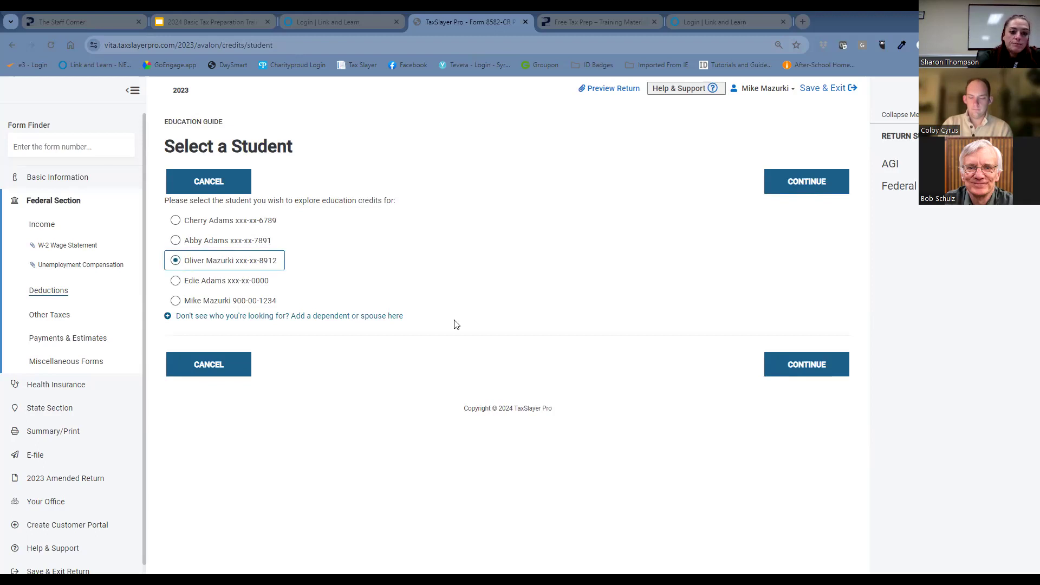
{"action": "left_click", "coordinate": [798, 373]}
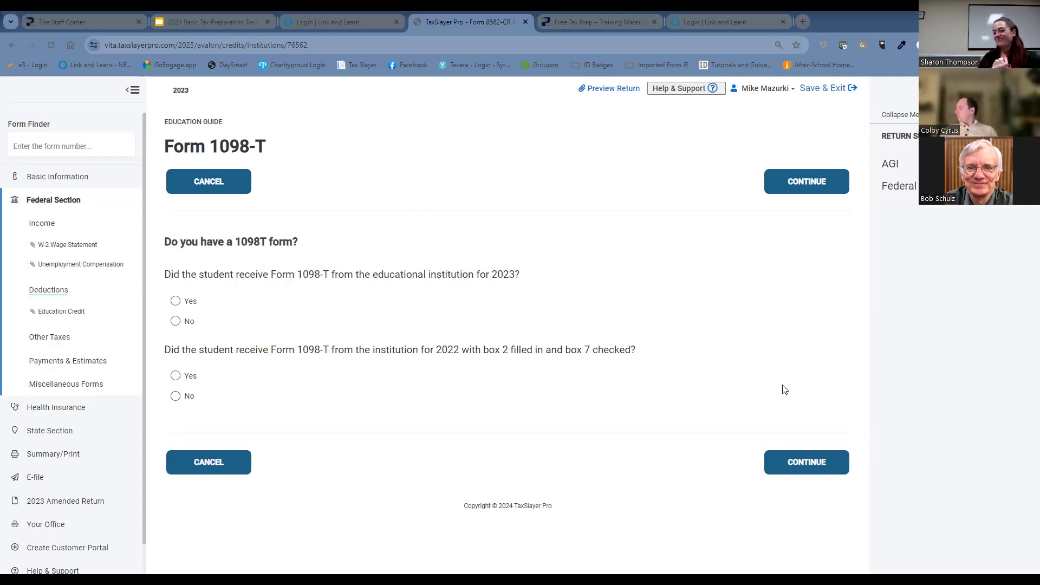
Answer Yes to receiving a 2023 Form 1098-T and No to the 2022 form with boxes 2 and 7, and continue.
{"action": "left_click", "coordinate": [175, 302]}
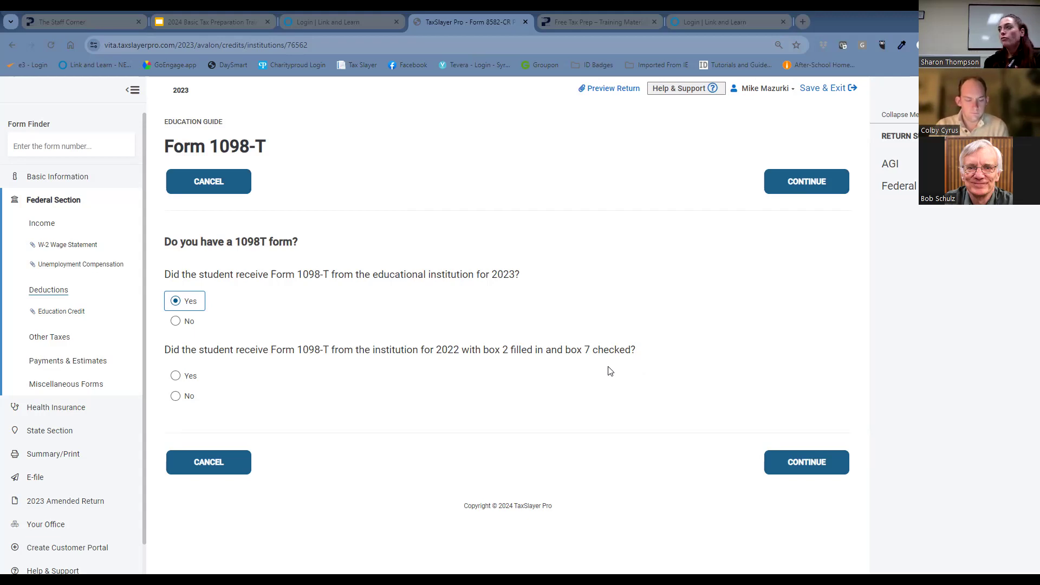
{"action": "left_click", "coordinate": [176, 396]}
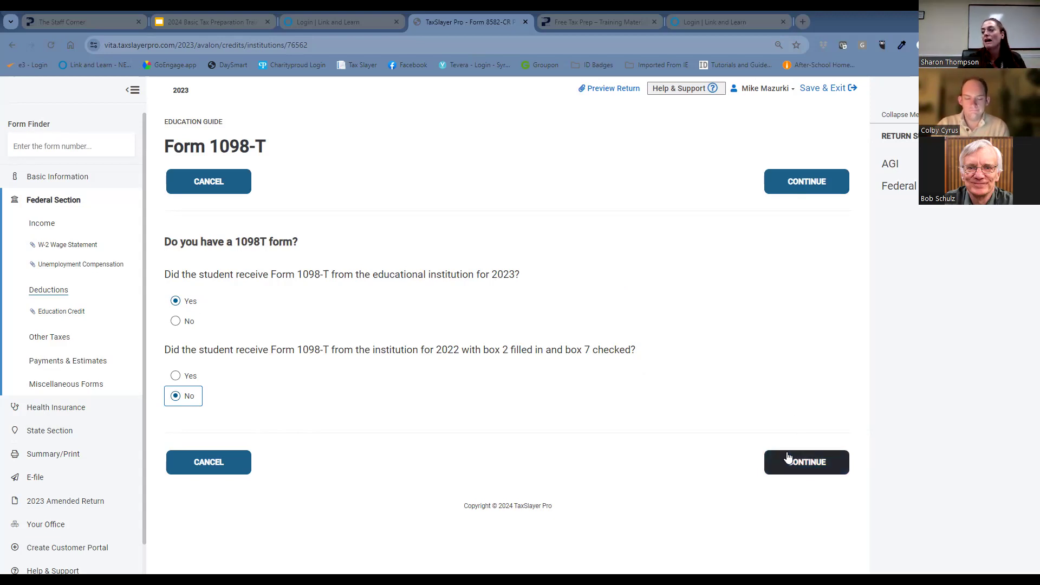
{"action": "left_click", "coordinate": [785, 460]}
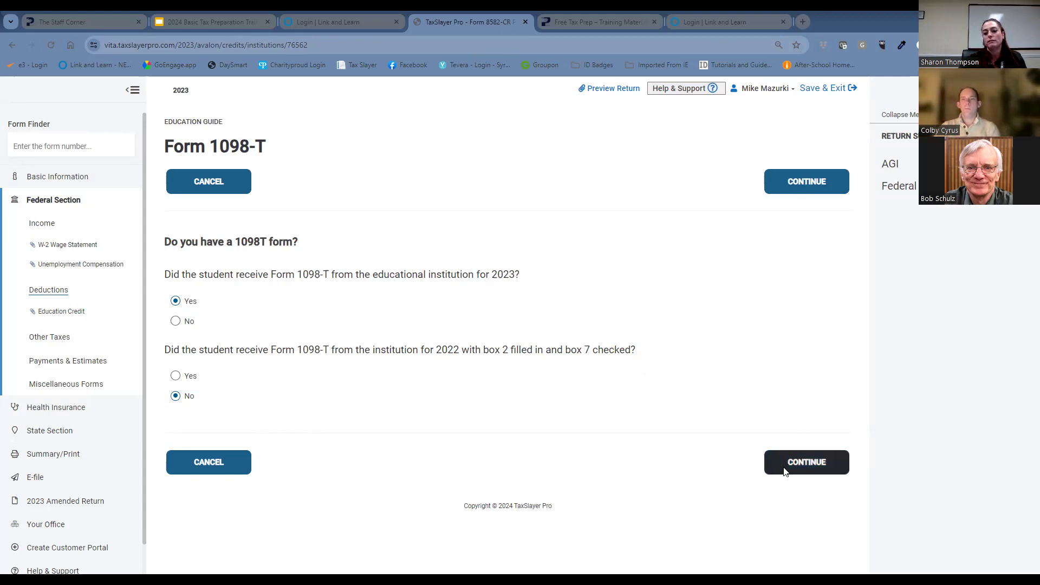
Enter the educational institution's employer identification number.
{"action": "left_click", "coordinate": [227, 242]}
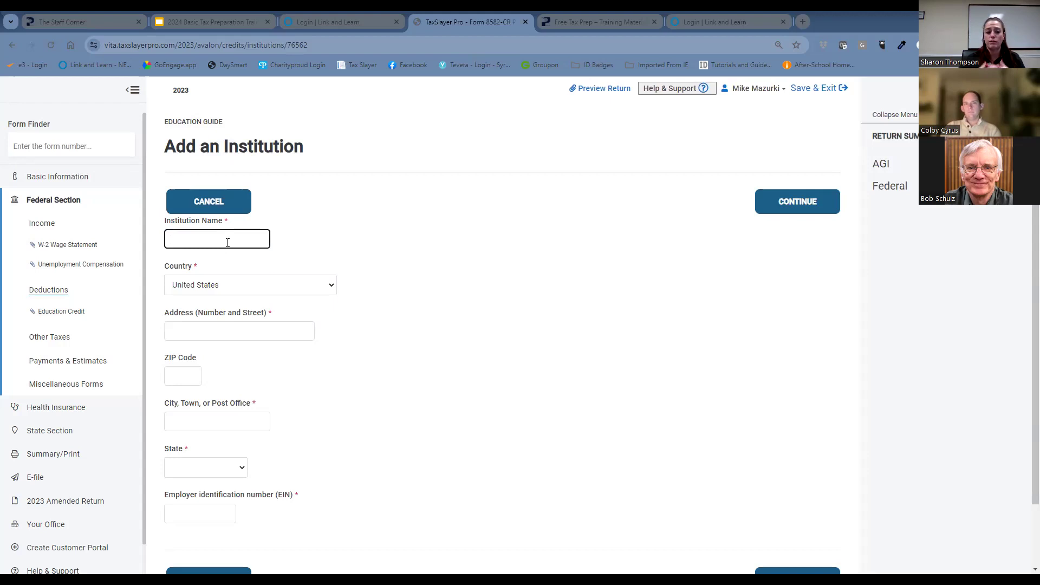
{"action": "left_click", "coordinate": [203, 512]}
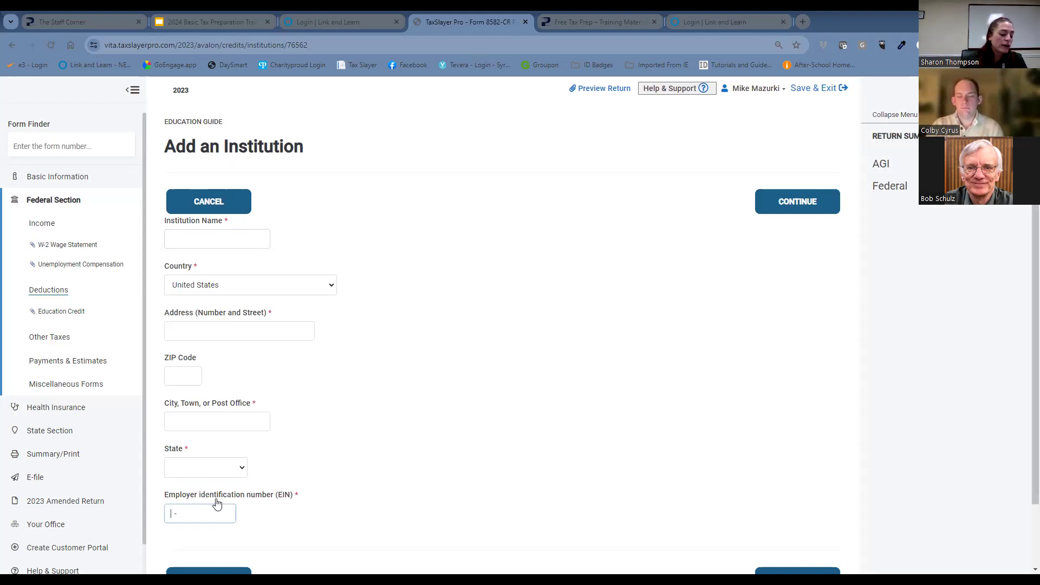
{"action": "type", "text": "15-0545841"}
{"action": "left_click", "coordinate": [390, 467]}
Enter Lemoyne College as the institution name.
{"action": "left_click", "coordinate": [238, 243]}
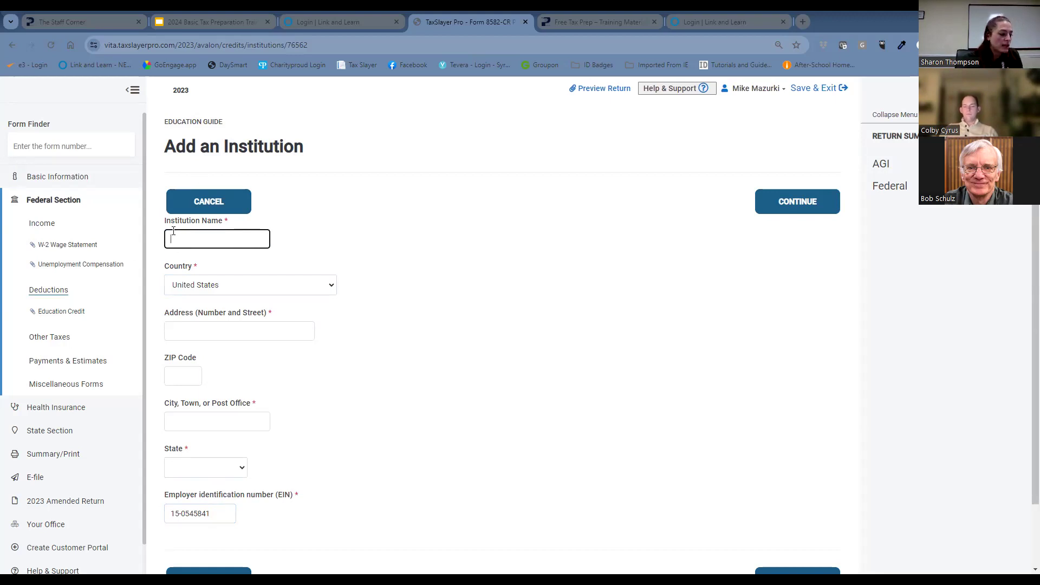
{"action": "type", "text": "L"}
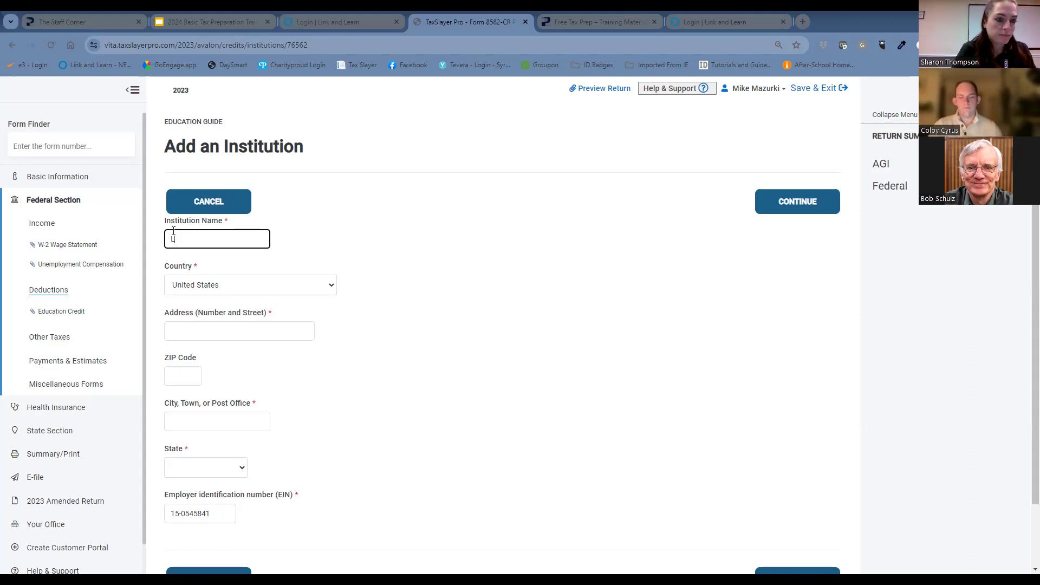
{"action": "type", "text": "moyne"}
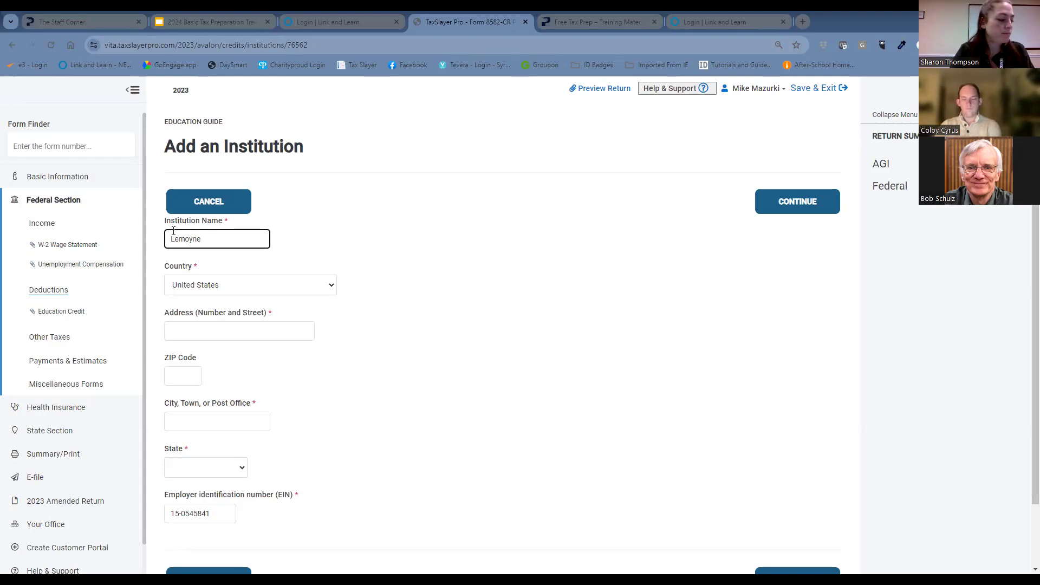
{"action": "type", "text": "Coll"}
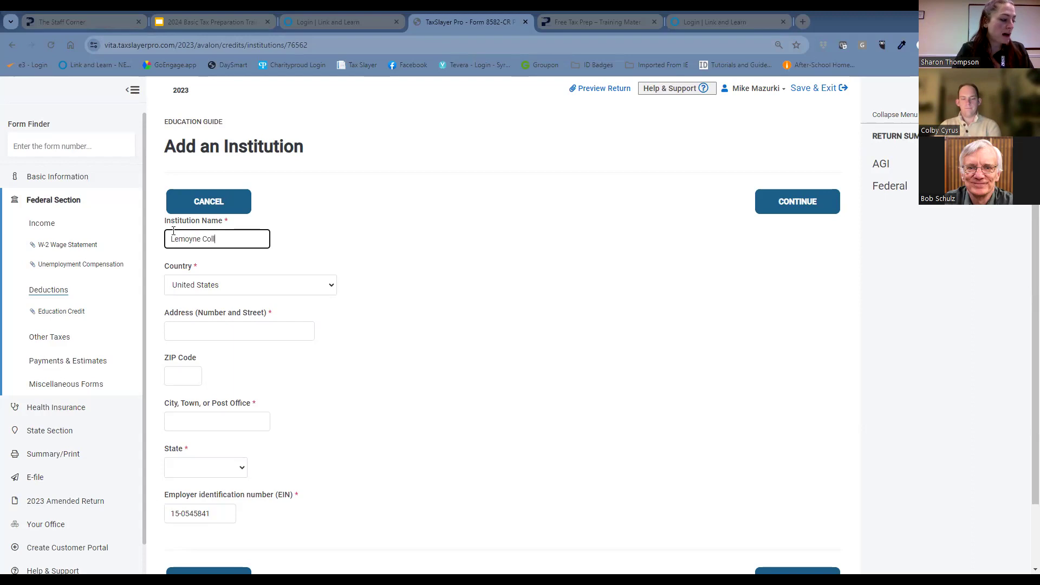
{"action": "type", "text": "ege"}
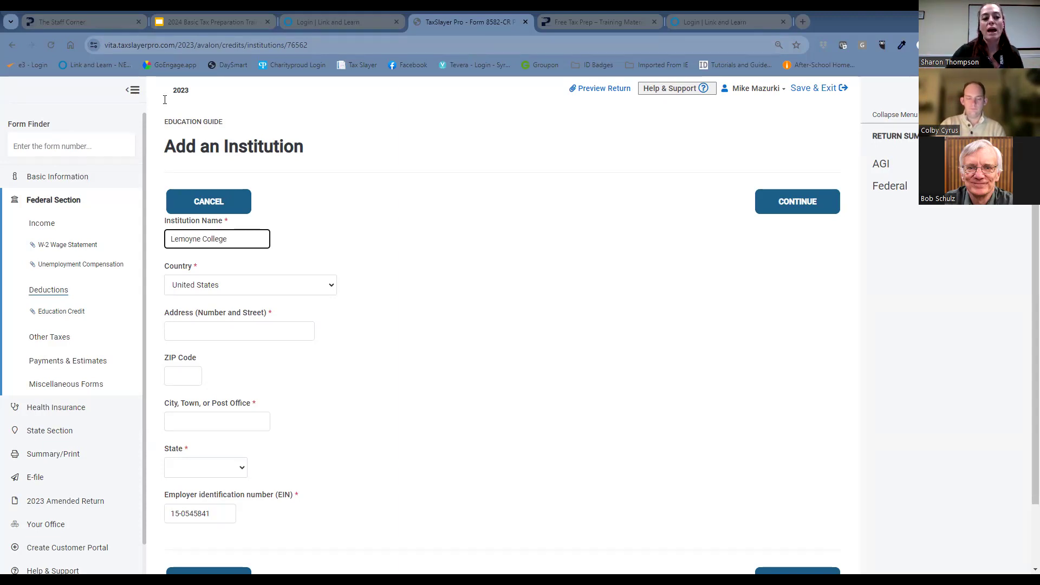
Fill in the college's street address and ZIP code, and continue to its Form 1098-T amounts.
{"action": "left_click", "coordinate": [225, 335]}
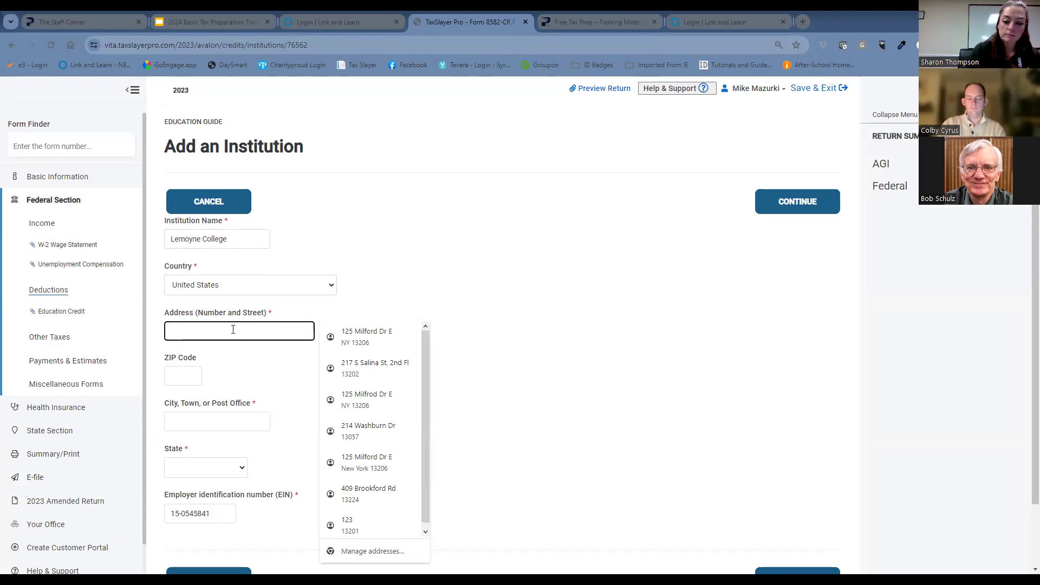
{"action": "type", "text": "419"}
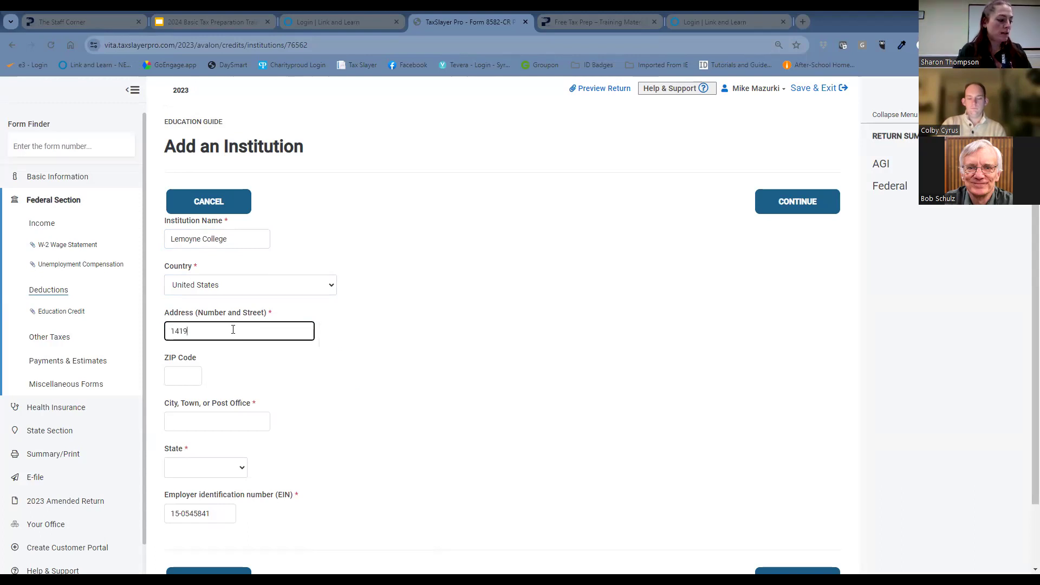
{"action": "type", "text": " Salt"}
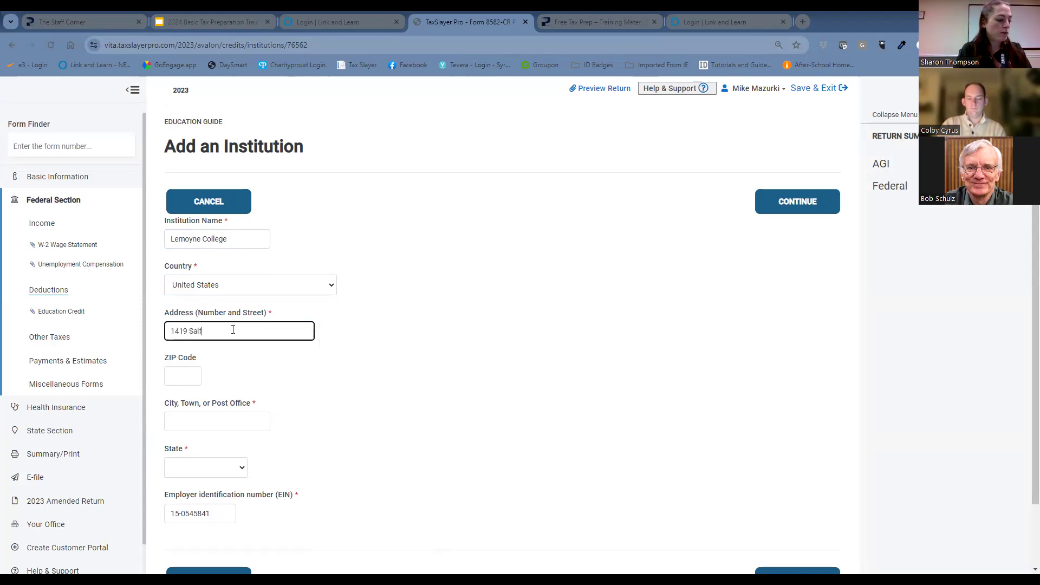
{"action": "type", "text": " S"}
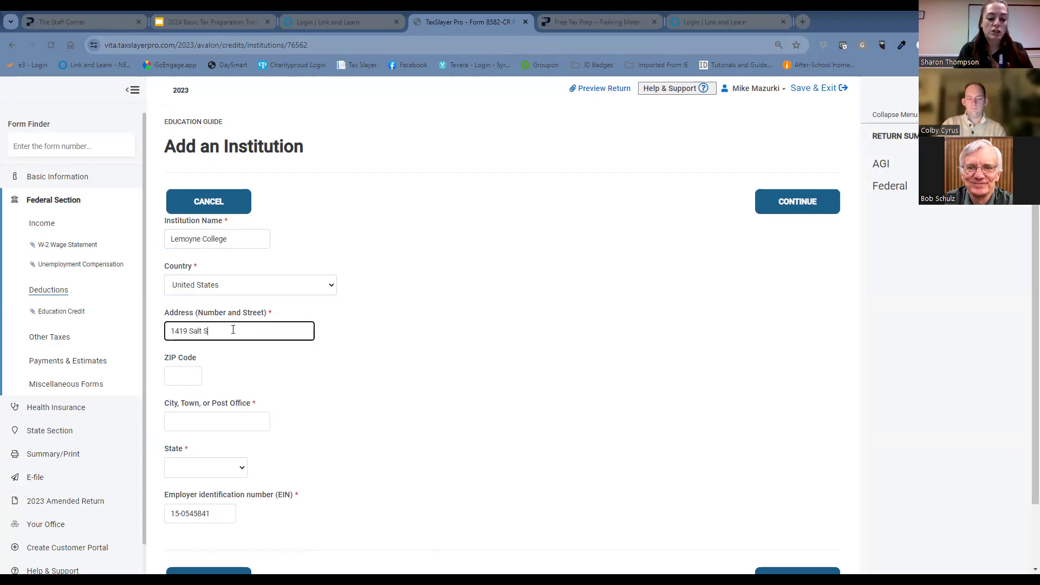
{"action": "type", "text": "prings RD"}
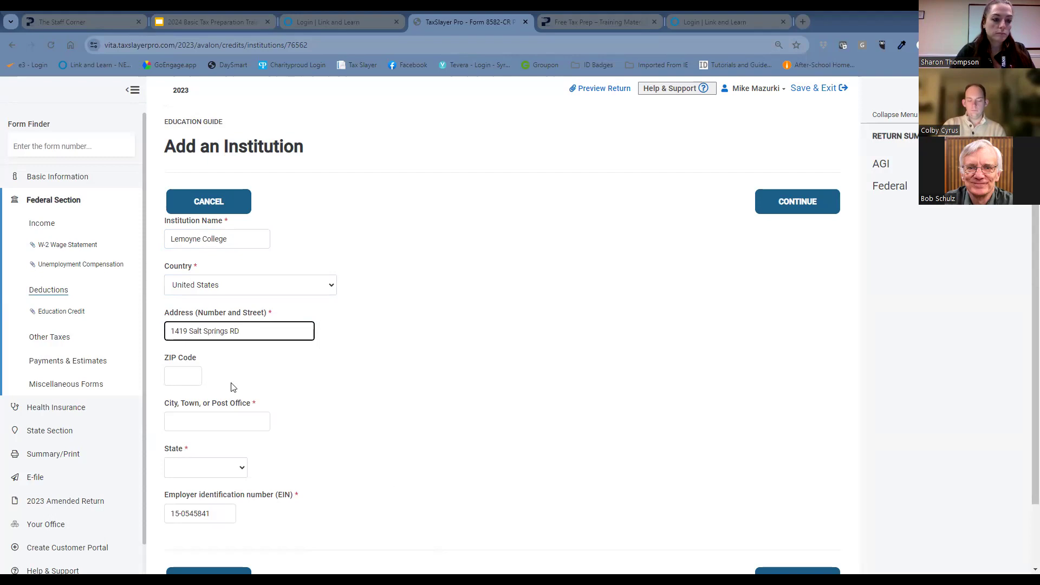
{"action": "left_click", "coordinate": [195, 378]}
{"action": "type", "text": "13202"}
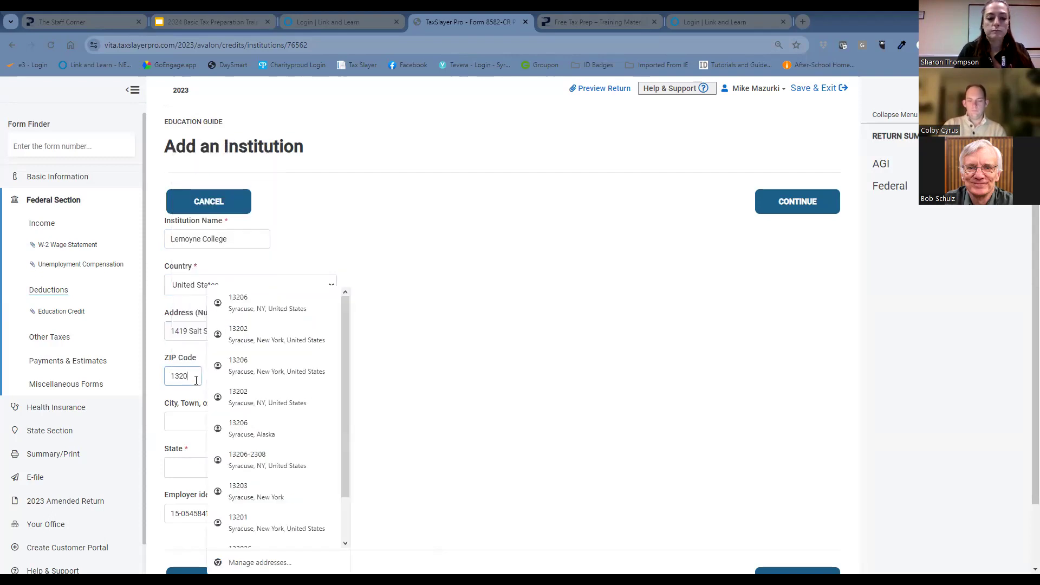
{"action": "left_click", "coordinate": [493, 372]}
{"action": "scroll", "coordinate": [493, 372], "scroll_direction": "down", "scroll_amount": 2}
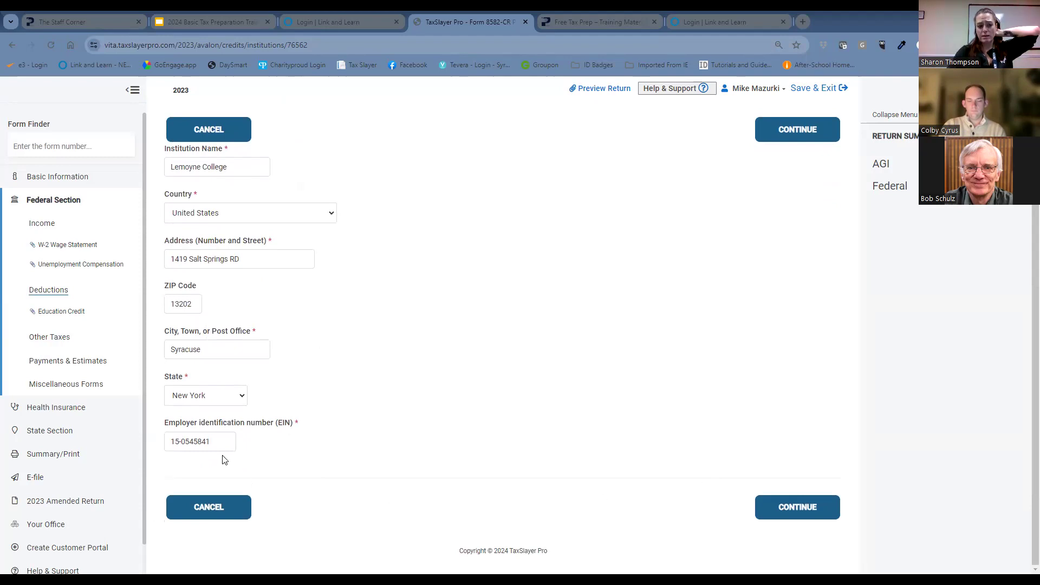
{"action": "left_click", "coordinate": [790, 515]}
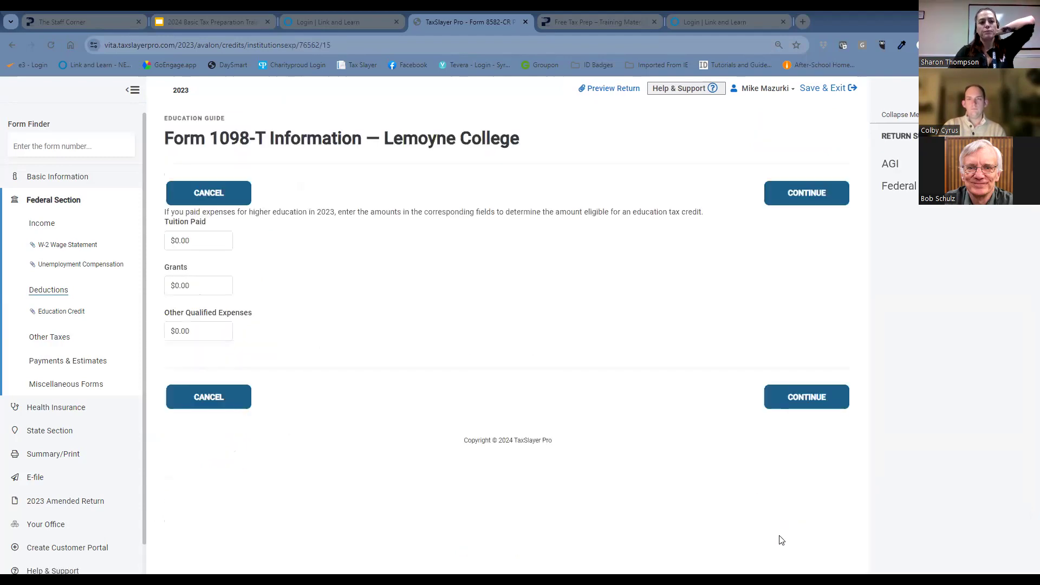
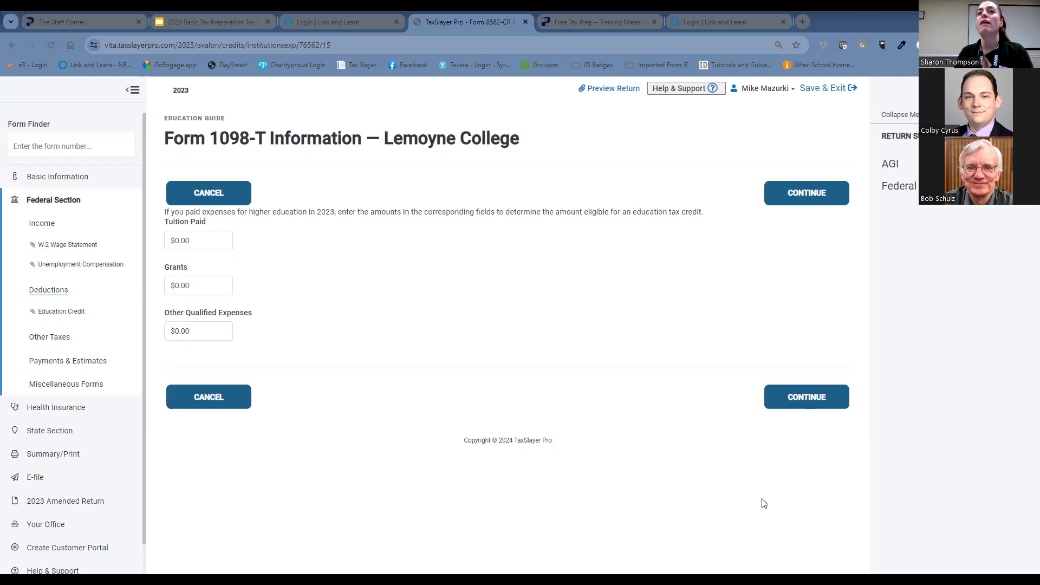
Enter $15500 tuition paid and $11500 grants for Lemoyne College, and continue through the institution list to the credit eligibility questions.
{"action": "left_click", "coordinate": [201, 241]}
{"action": "type", "text": "15500"}
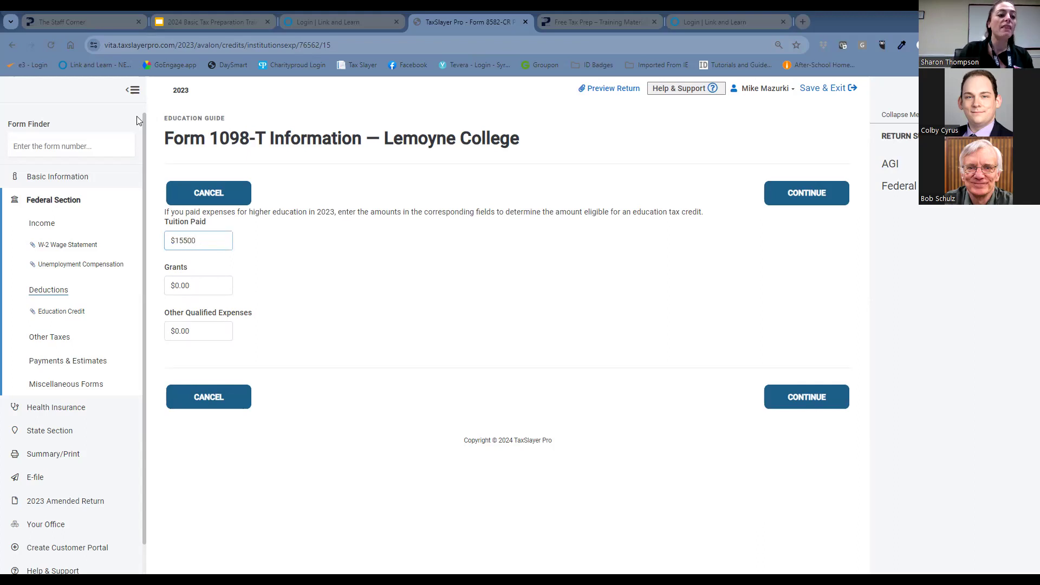
{"action": "left_click", "coordinate": [196, 286]}
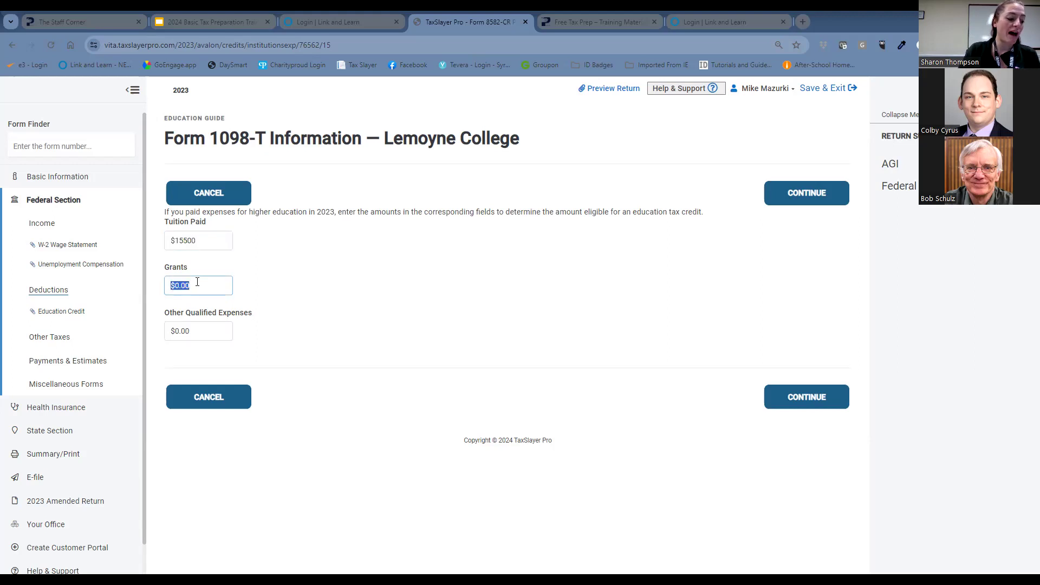
{"action": "type", "text": "11500"}
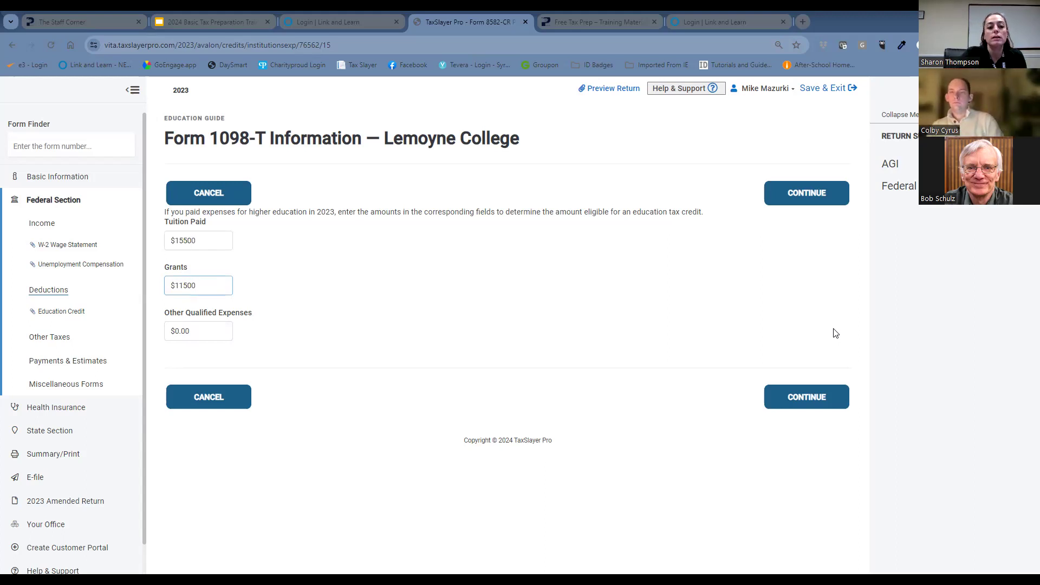
{"action": "left_click", "coordinate": [801, 396]}
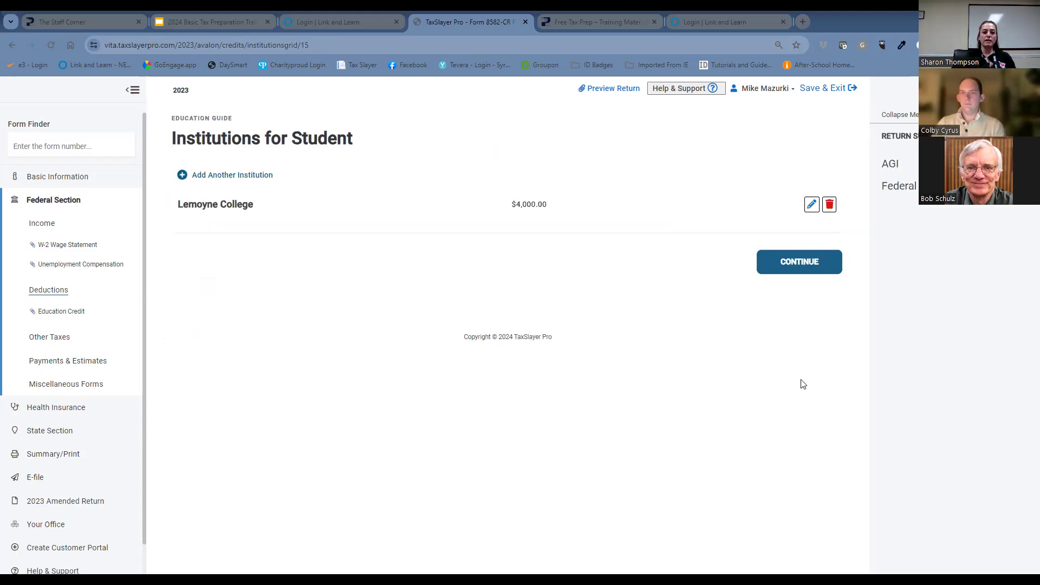
{"action": "left_click", "coordinate": [797, 253]}
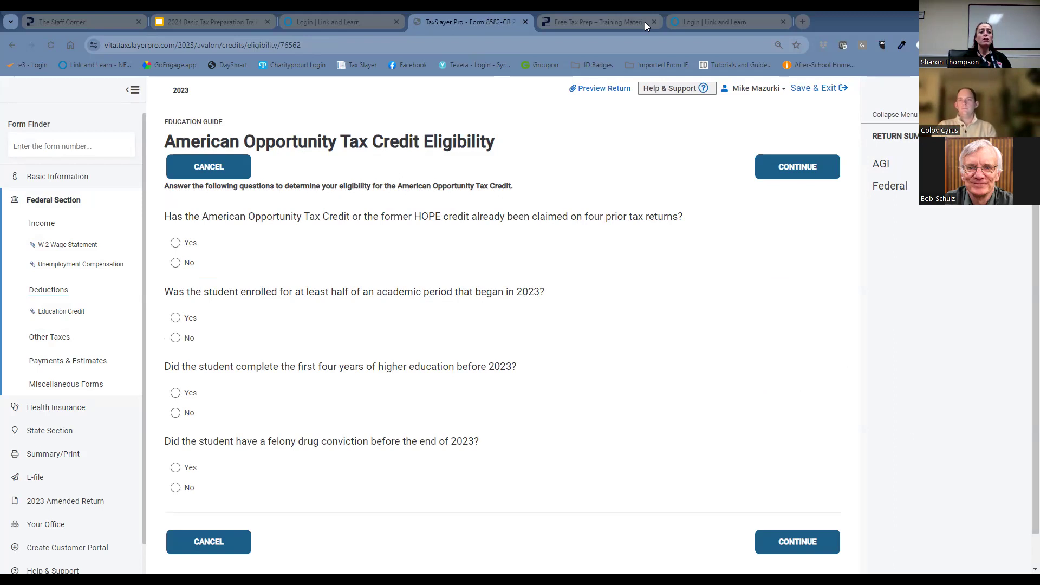
Answer No to four prior credit claims, Yes to at least half enrollment, No to four completed years and a felony drug conviction, and continue.
{"action": "mouse_move", "coordinate": [631, 15]}
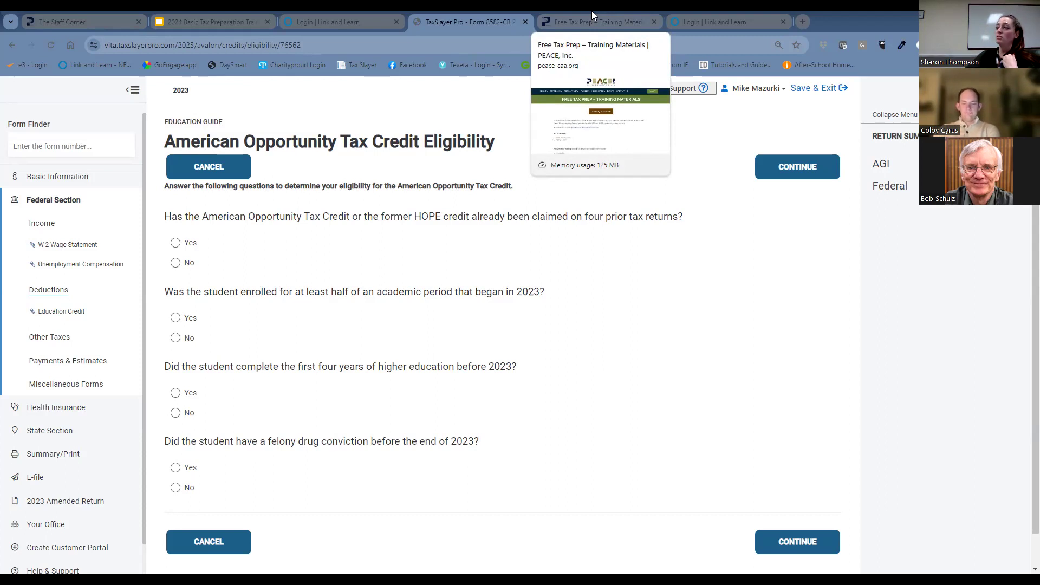
{"action": "left_click", "coordinate": [189, 244]}
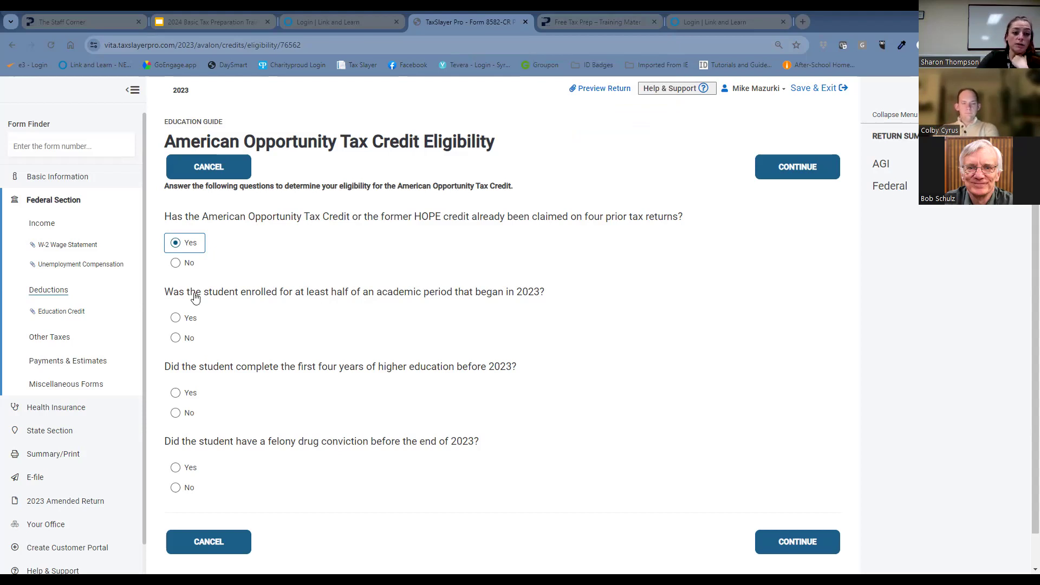
{"action": "left_click", "coordinate": [189, 319]}
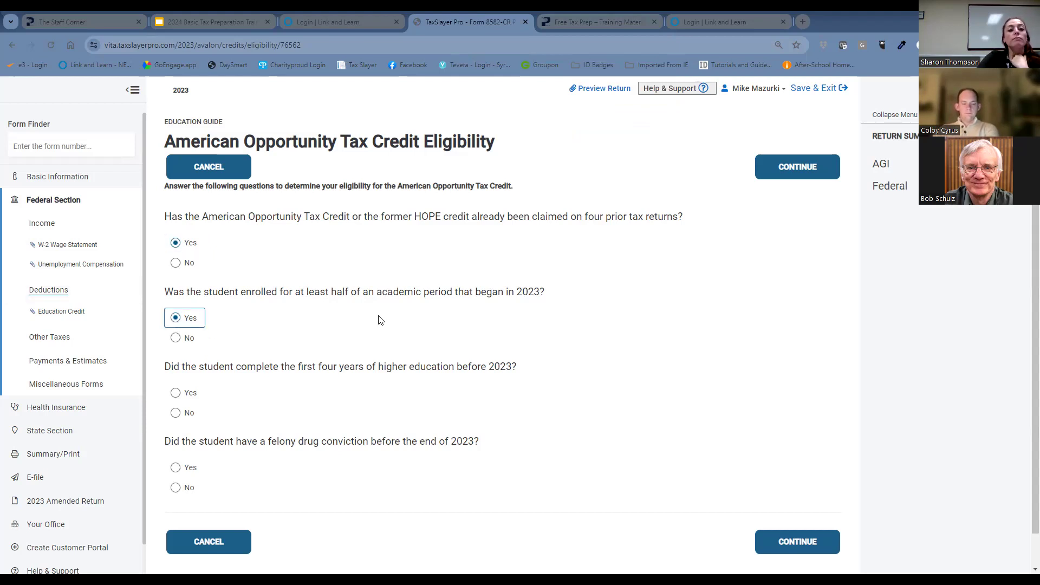
{"action": "left_click", "coordinate": [177, 263]}
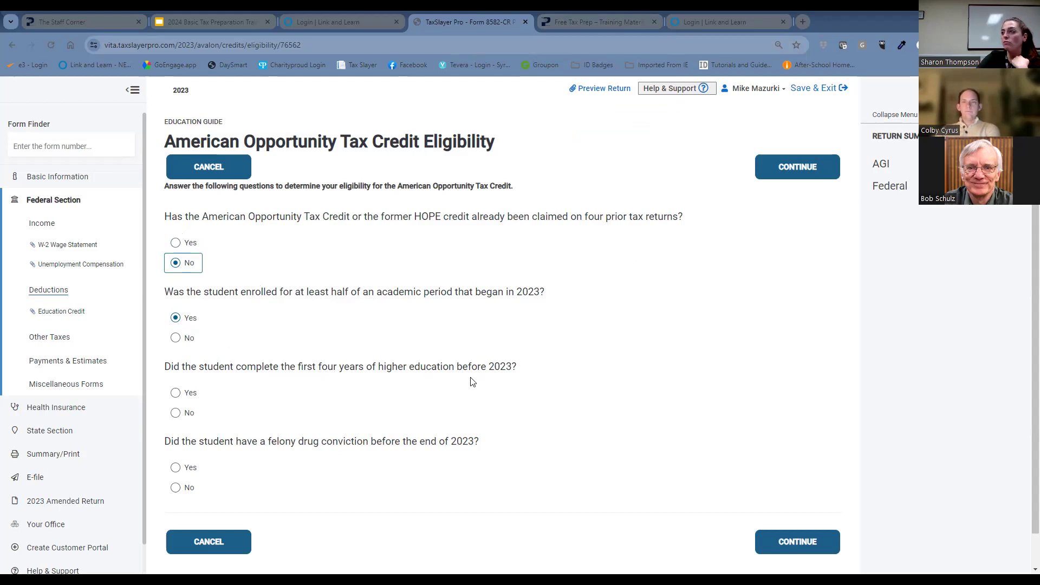
{"action": "left_click", "coordinate": [175, 415]}
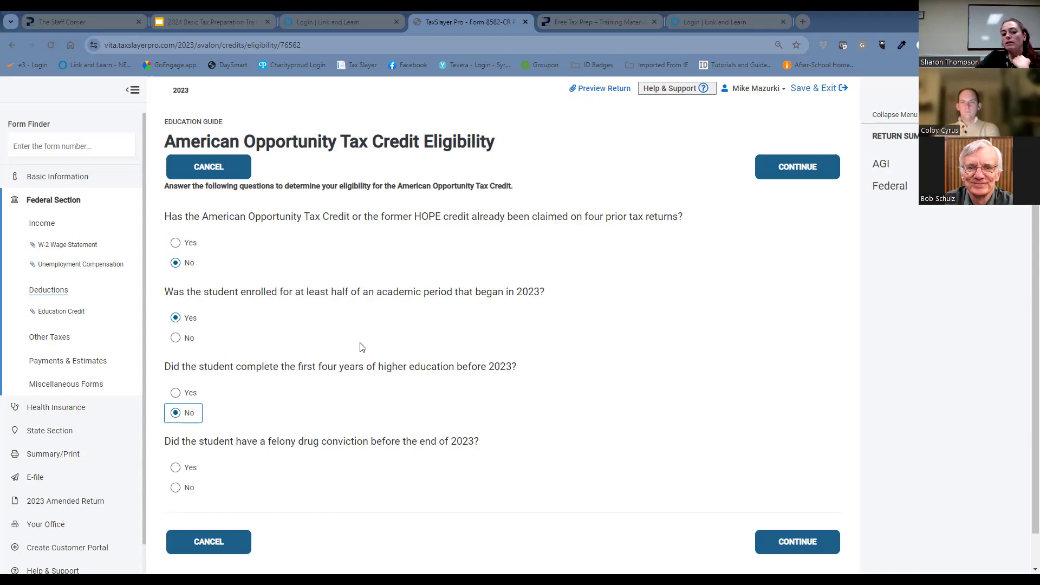
{"action": "left_click", "coordinate": [176, 489]}
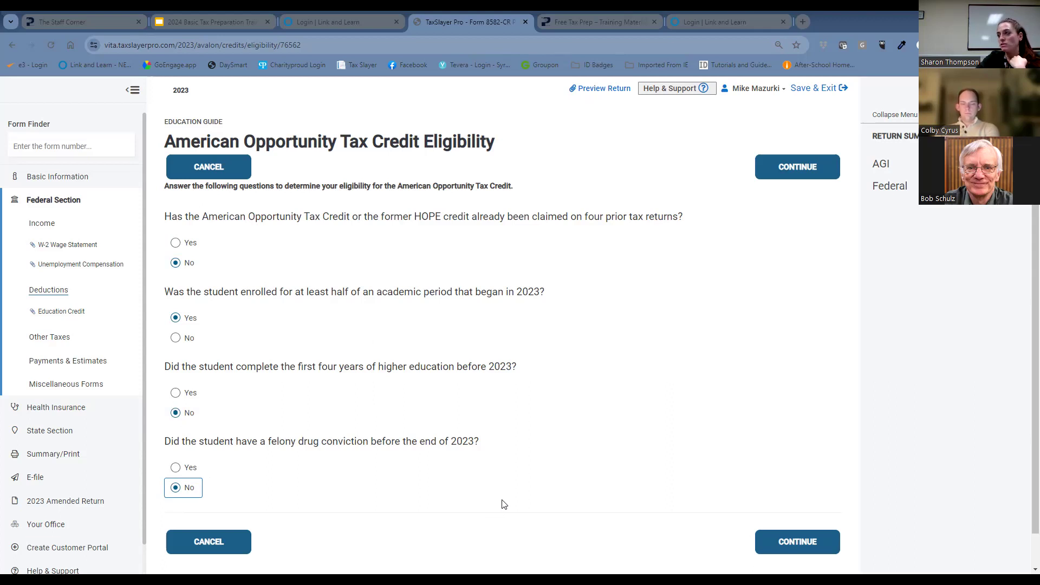
{"action": "left_click", "coordinate": [806, 543]}
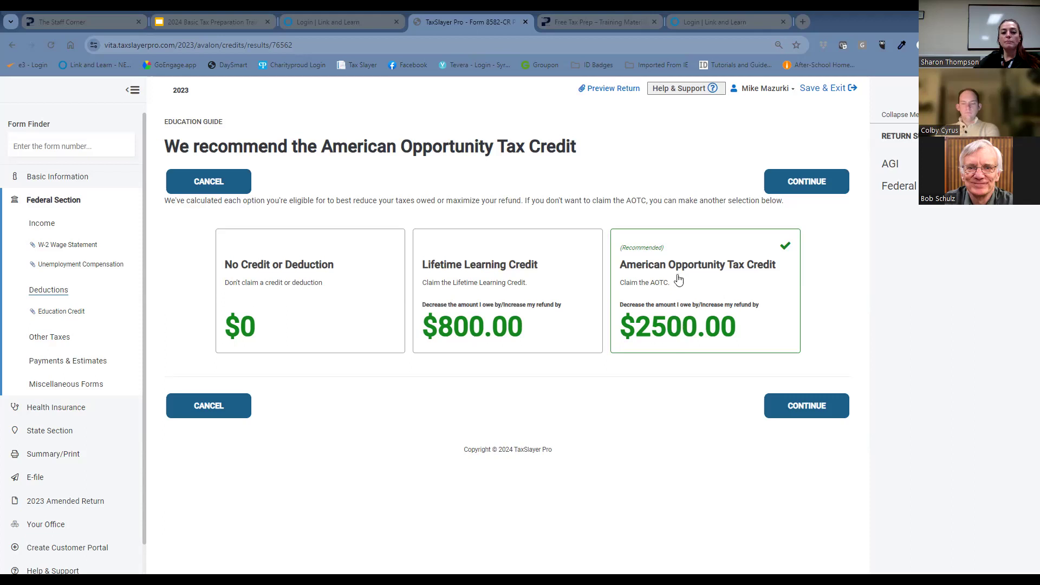
Try the Lifetime Learning Credit option, choose the American Opportunity Tax Credit instead, and continue through the education credit summary.
{"action": "left_click", "coordinate": [579, 284]}
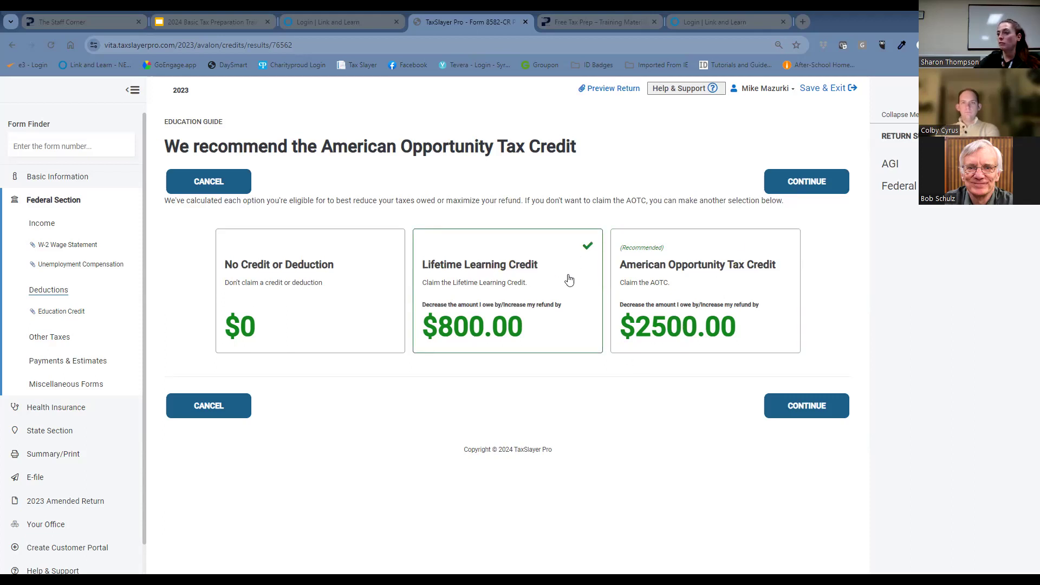
{"action": "left_click", "coordinate": [778, 302]}
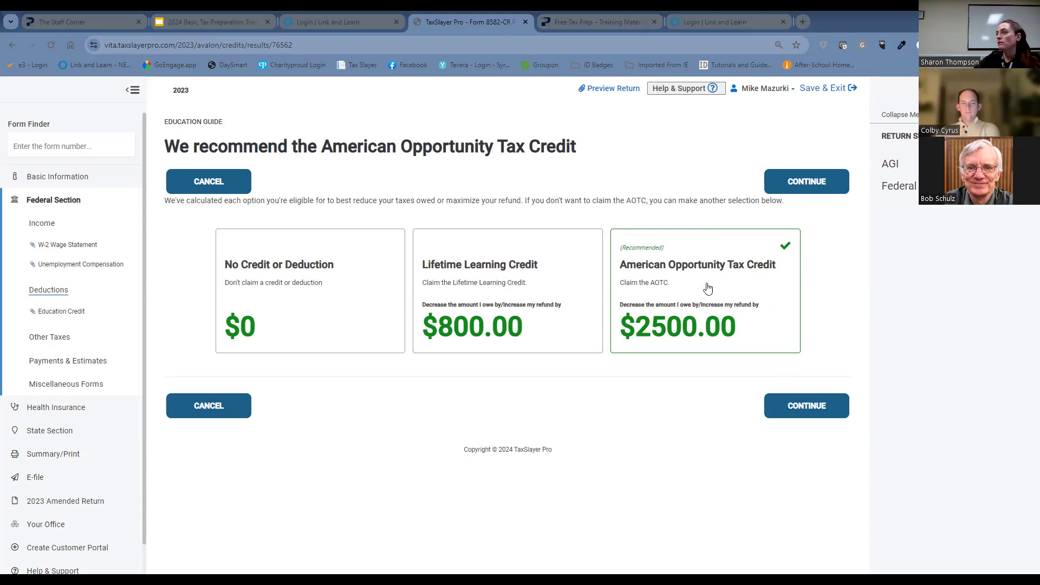
{"action": "left_click", "coordinate": [828, 413]}
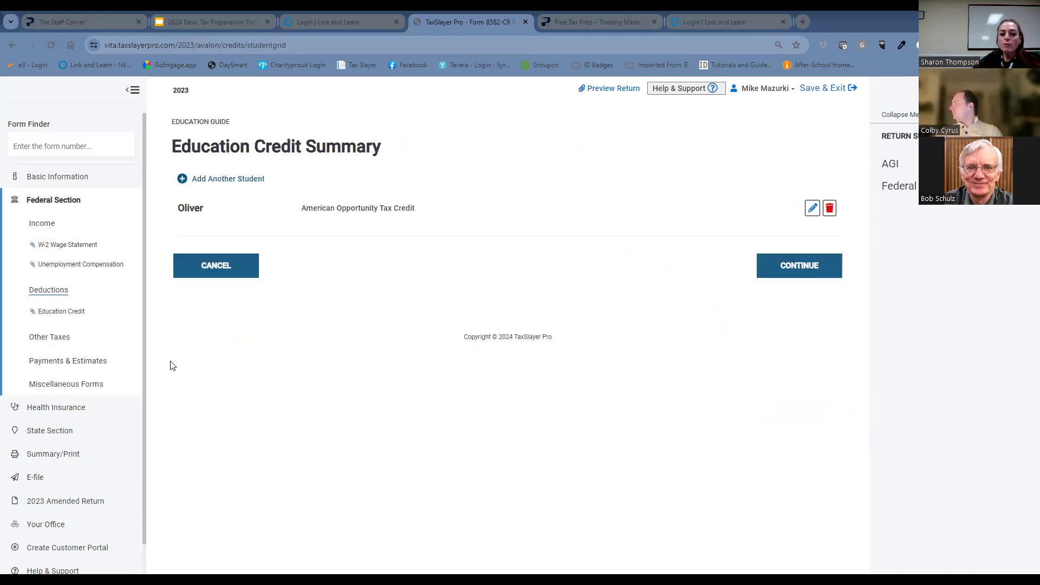
{"action": "left_click", "coordinate": [804, 272]}
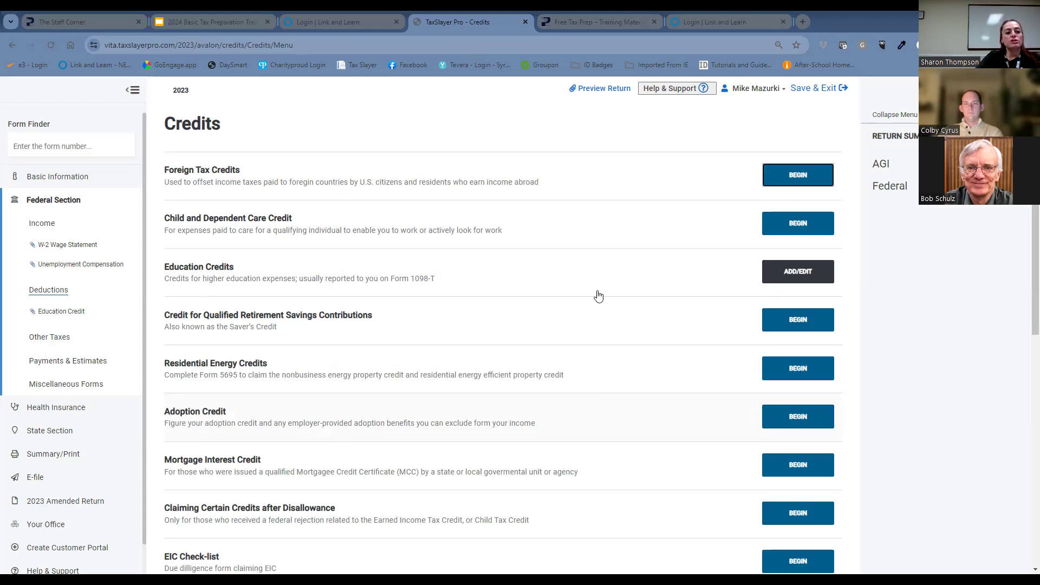
Find the Form 1098 Mortgage Interest Statement, answering Yes to receiving the form and to using the loan exclusively on this home.
{"action": "left_click", "coordinate": [75, 146]}
{"action": "type", "text": "1098"}
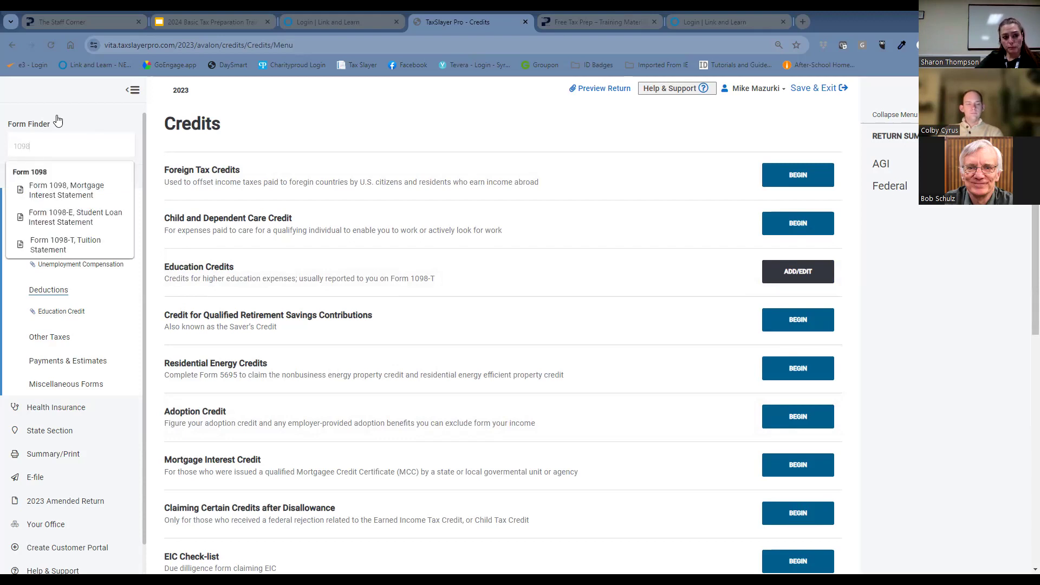
{"action": "left_click", "coordinate": [84, 189]}
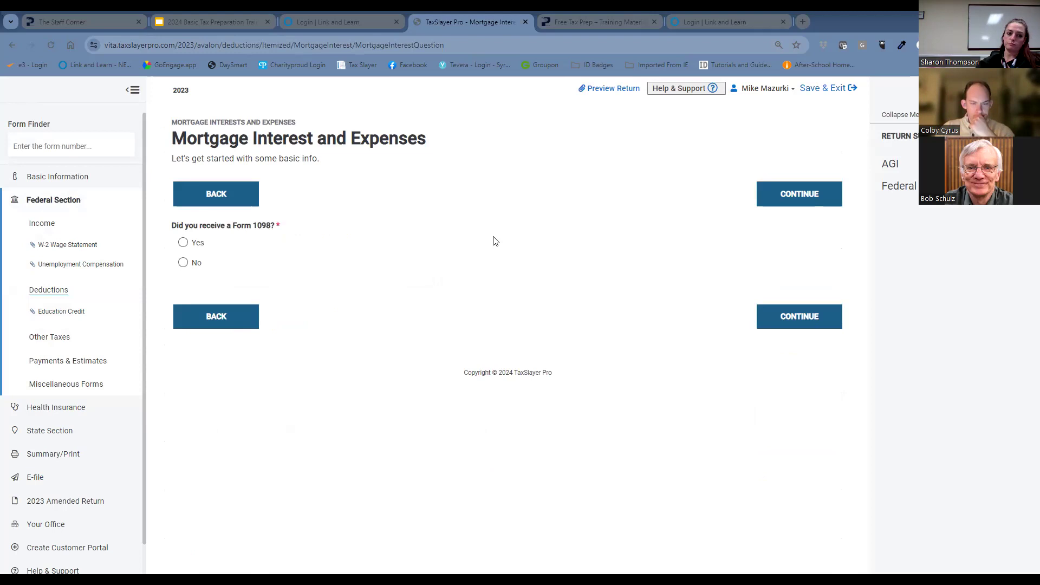
{"action": "left_click", "coordinate": [183, 243]}
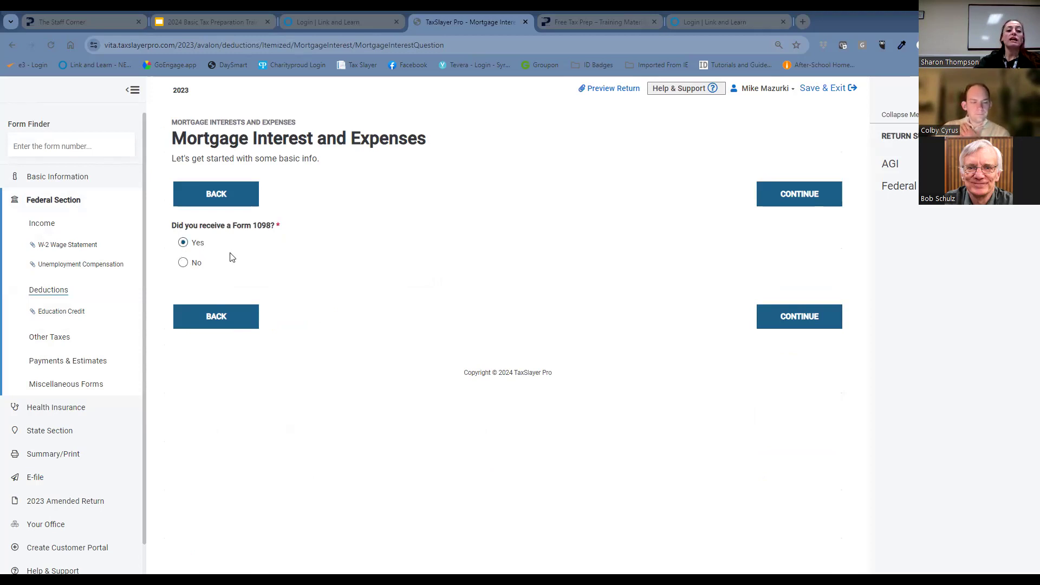
{"action": "left_click", "coordinate": [813, 318]}
{"action": "scroll", "coordinate": [756, 326], "scroll_direction": "down", "scroll_amount": 1}
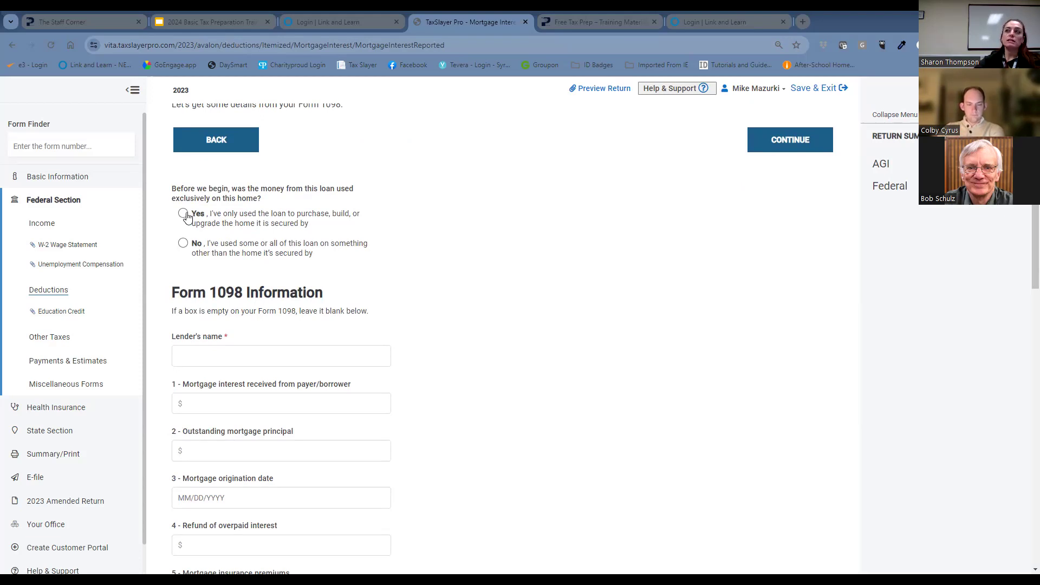
{"action": "left_click", "coordinate": [186, 217]}
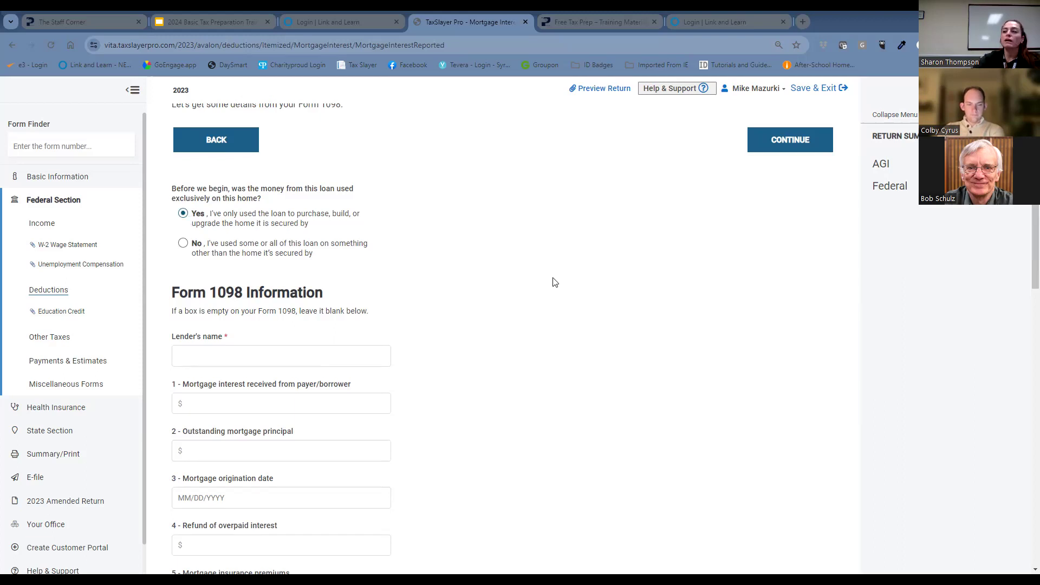
Enter M&T and Bank as the lender's name in the Form 1098 information.
{"action": "scroll", "coordinate": [597, 316], "scroll_direction": "down", "scroll_amount": 2}
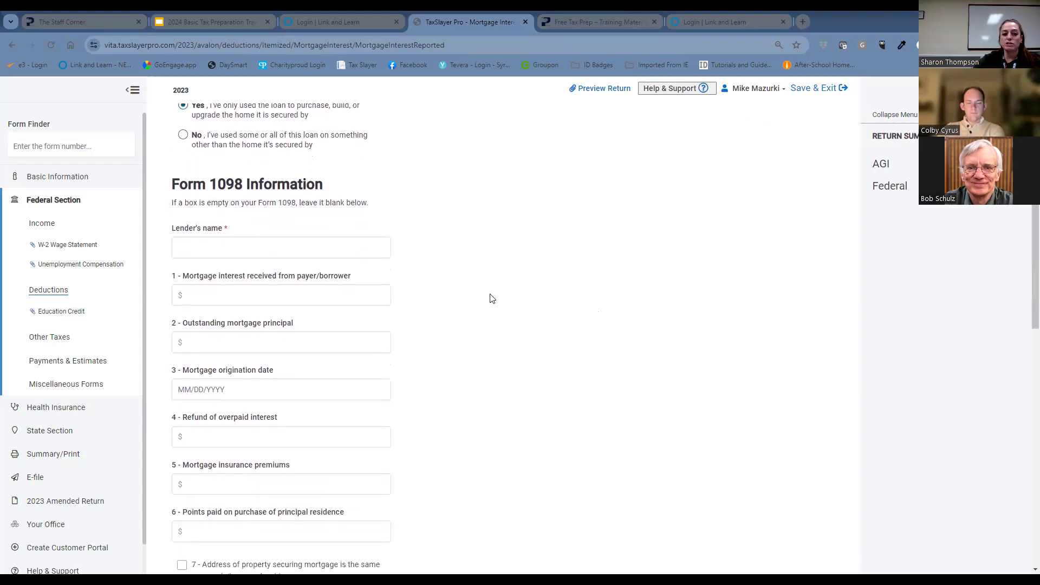
{"action": "left_click", "coordinate": [223, 238]}
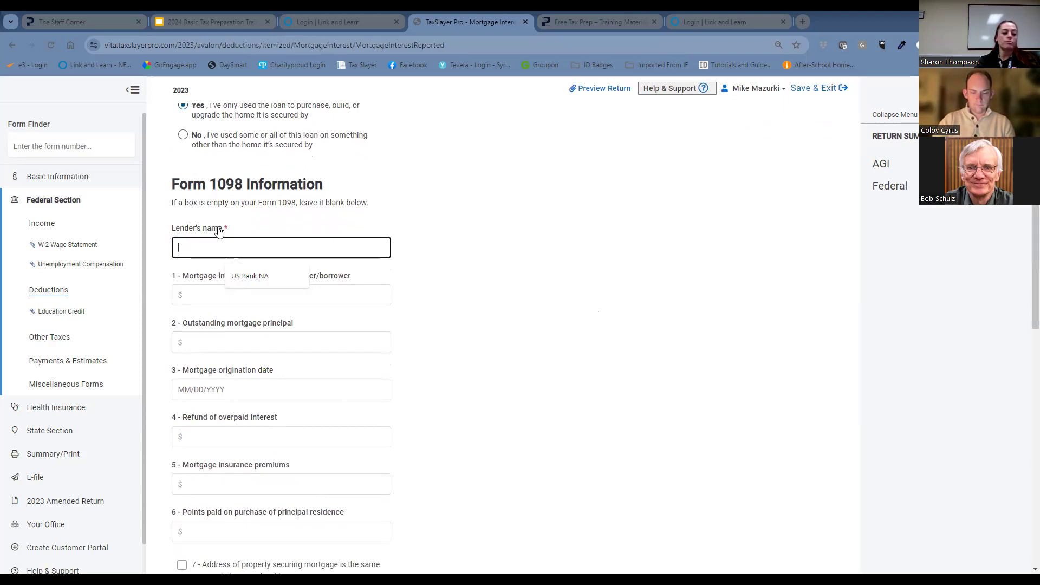
{"action": "type", "text": "M"}
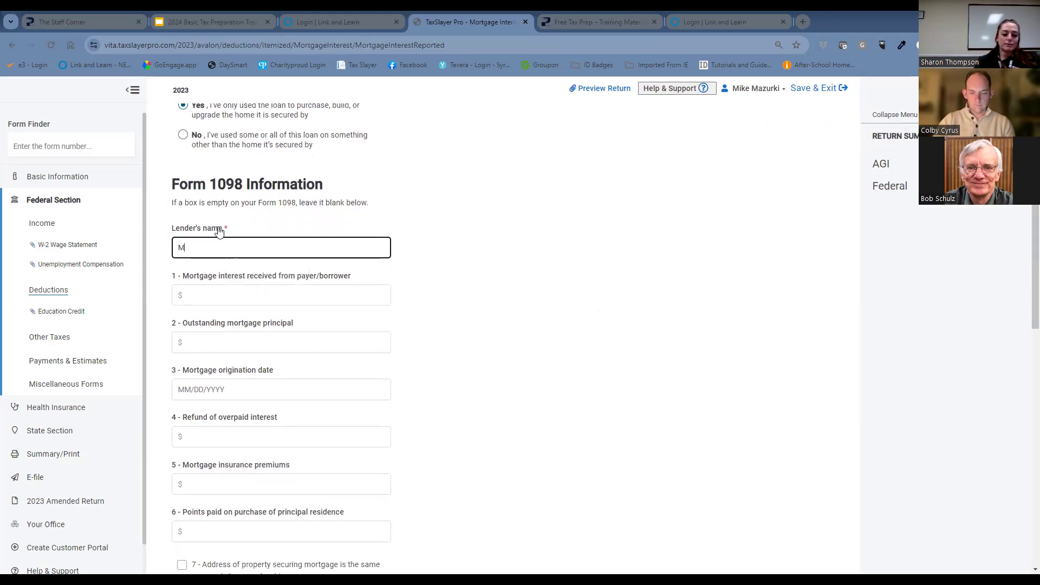
{"action": "type", "text": "&T and Bank"}
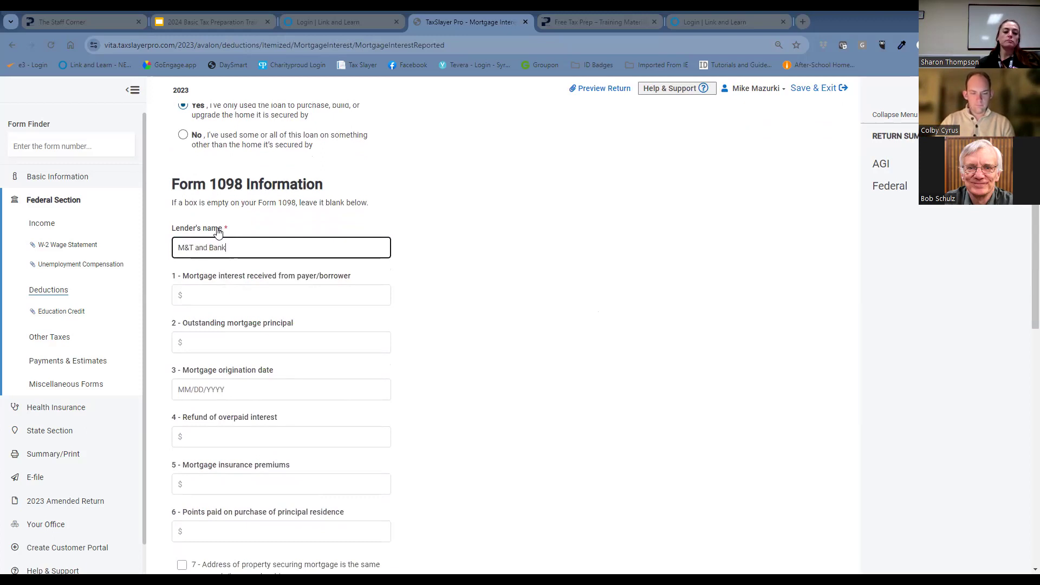
{"action": "left_click", "coordinate": [259, 295]}
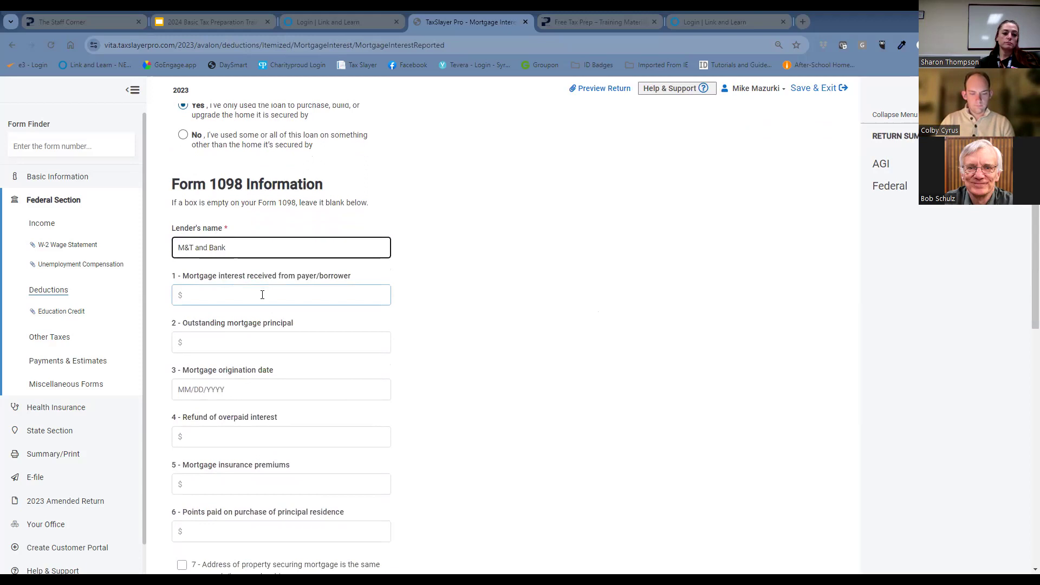
Replace the lender's name with Manufactures and traders.
{"action": "left_click", "coordinate": [284, 242]}
{"action": "key", "text": "BackSpace"}
{"action": "key", "text": "BackSpace"}
{"action": "key", "text": "BackSpace"}
{"action": "key", "text": "BackSpace"}
{"action": "key", "text": "BackSpace"}
{"action": "key", "text": "BackSpace"}
{"action": "key", "text": "BackSpace"}
{"action": "key", "text": "BackSpace"}
{"action": "key", "text": "BackSpace"}
{"action": "key", "text": "BackSpace"}
{"action": "key", "text": "BackSpace"}
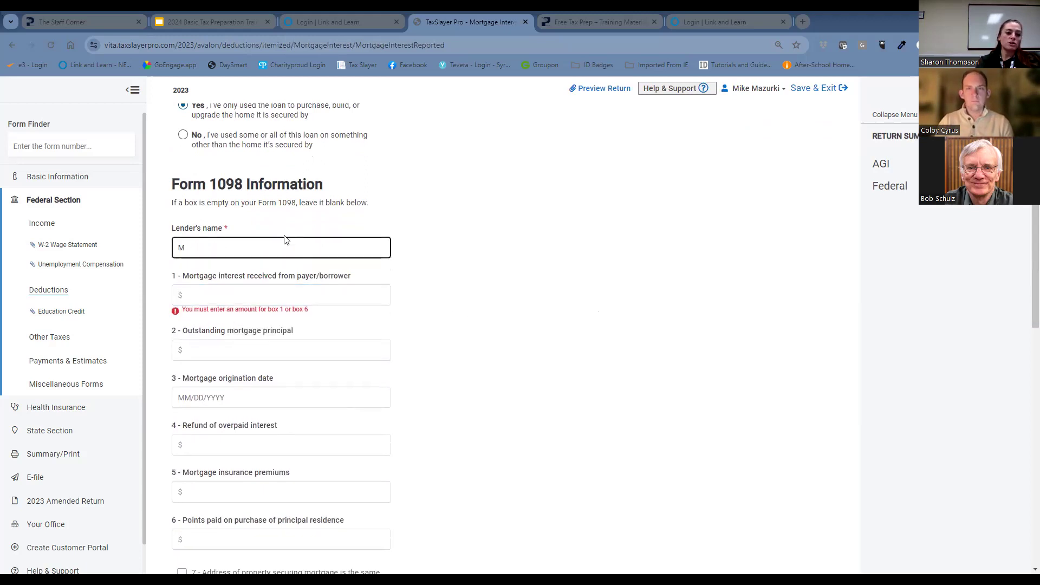
{"action": "type", "text": "an"}
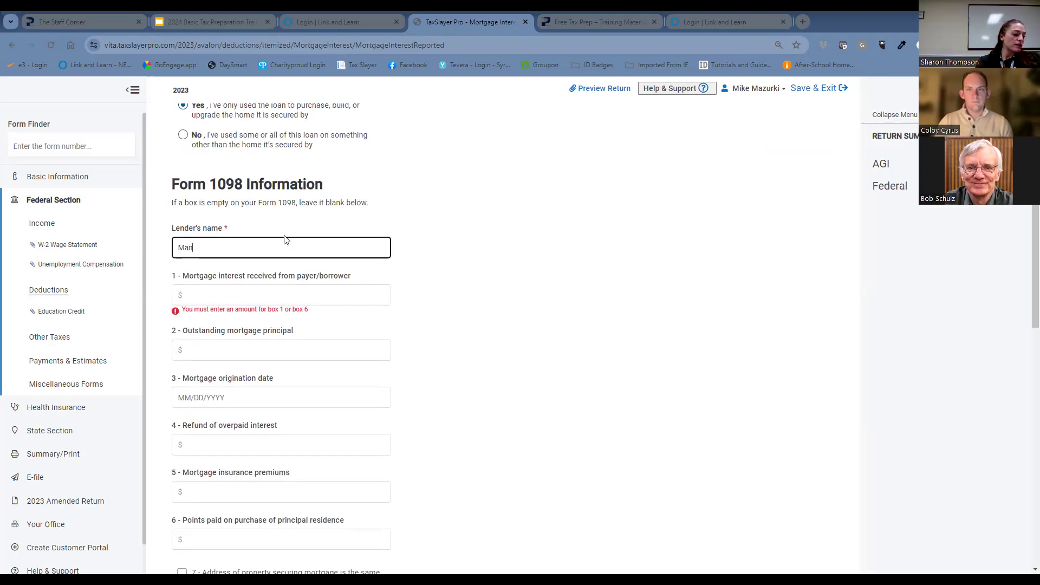
{"action": "type", "text": "ufactures and traders"}
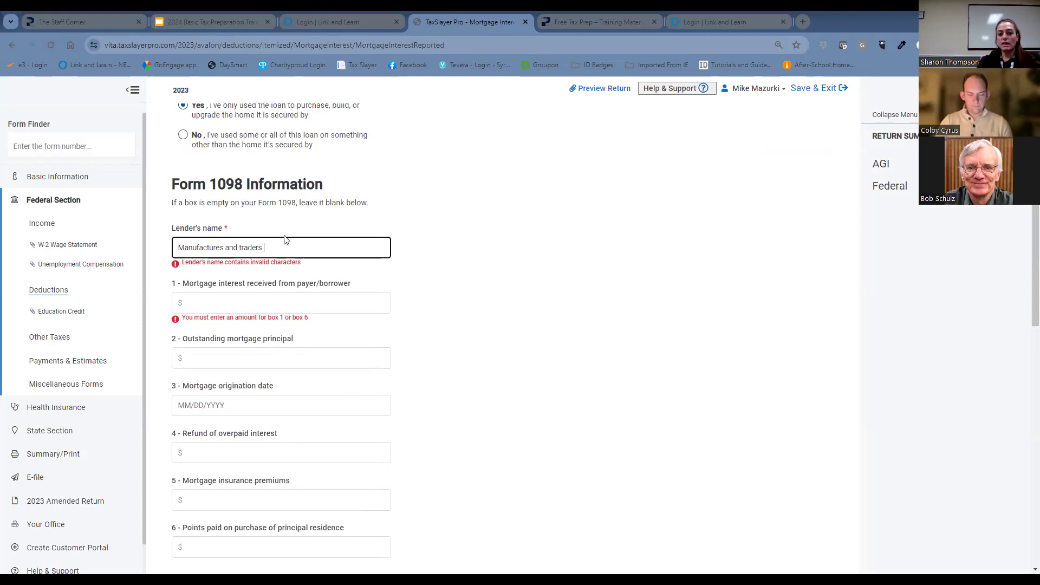
{"action": "left_click", "coordinate": [672, 340]}
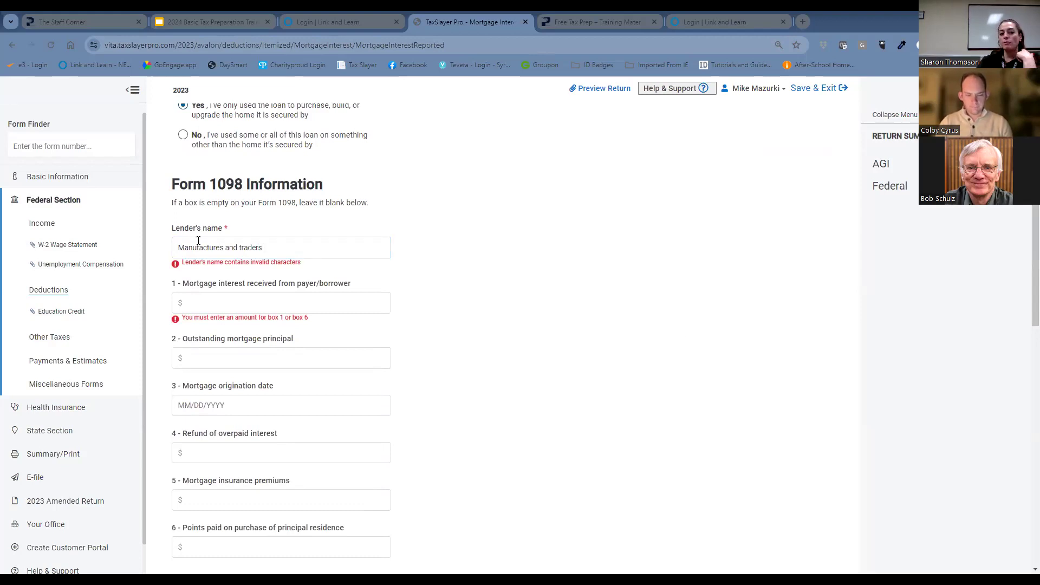
Enter $4100 as the box 1 mortgage interest and $4300 as the box 2 outstanding mortgage principal.
{"action": "left_click", "coordinate": [251, 295]}
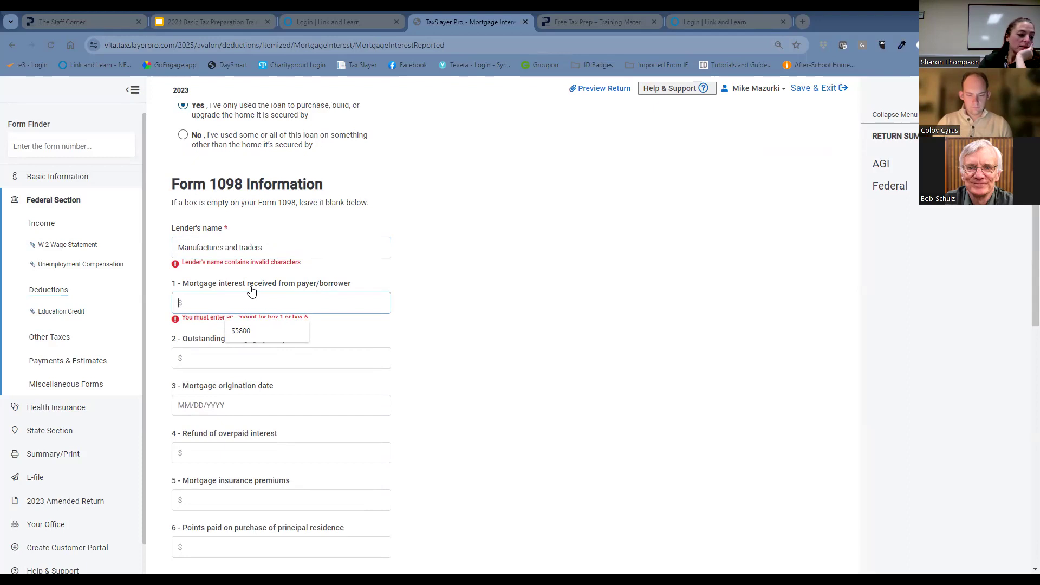
{"action": "type", "text": "4100"}
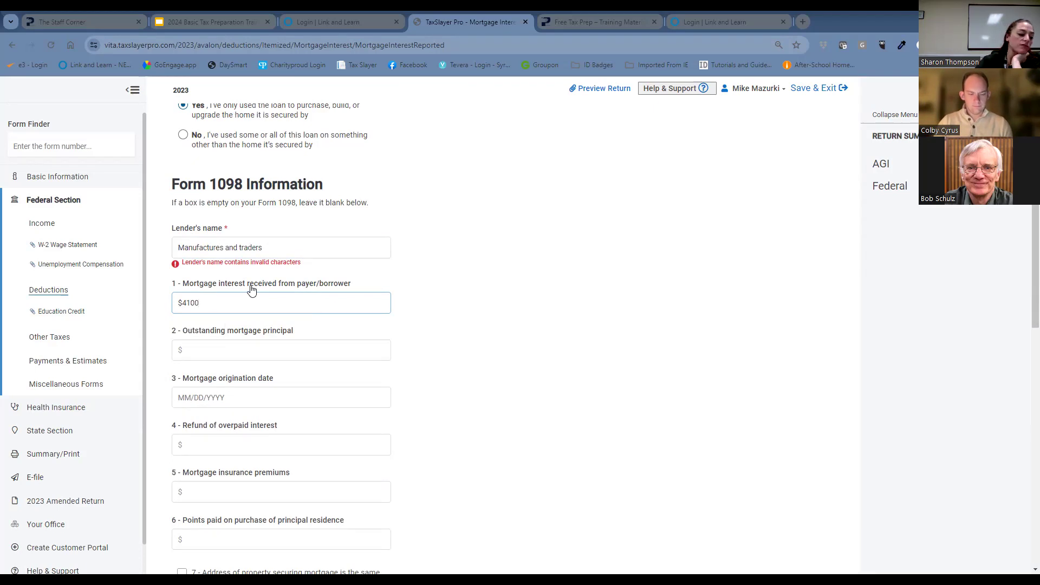
{"action": "left_click", "coordinate": [259, 356]}
{"action": "type", "text": "4300"}
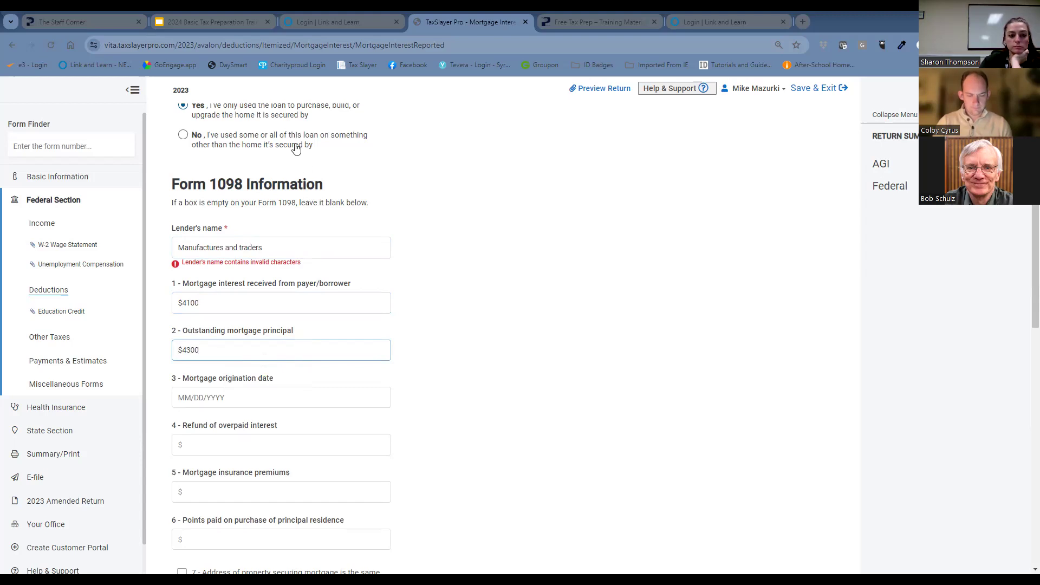
Shorten the lender's name to Manufactures traders by removing the word "and".
{"action": "left_click", "coordinate": [259, 248]}
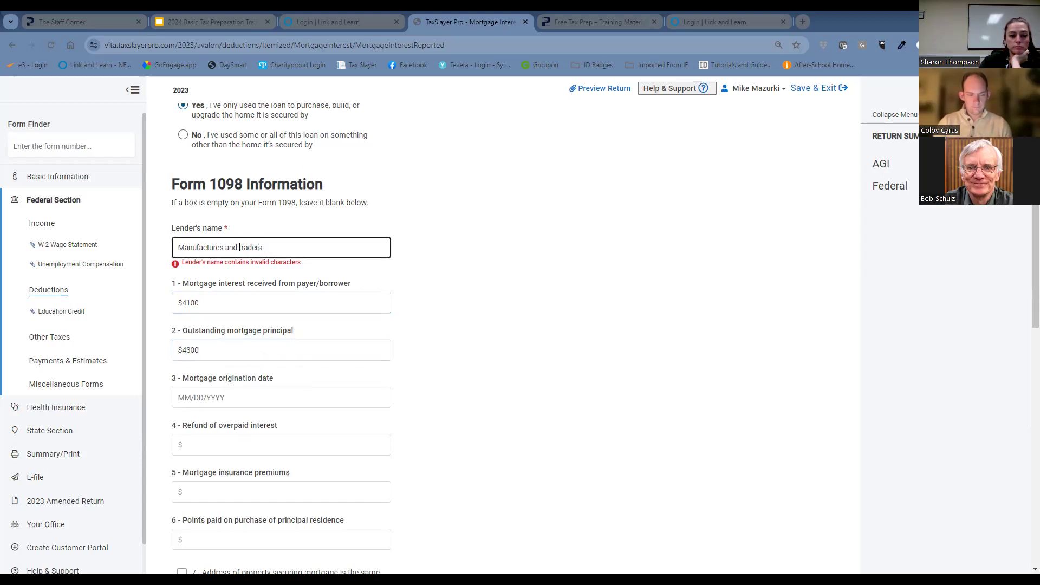
{"action": "key", "text": "BackSpace"}
{"action": "key", "text": "BackSpace"}
{"action": "key", "text": "BackSpace"}
{"action": "key", "text": "BackSpace"}
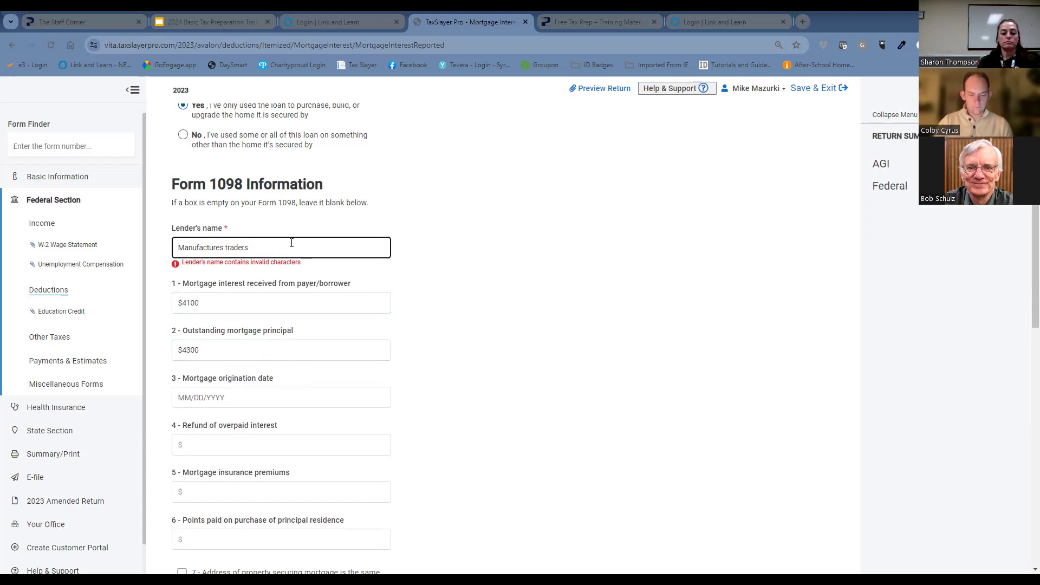
Append LLC to the lender's name and enter 02/01/2015 as the box 3 mortgage origination date.
{"action": "type", "text": "LLC"}
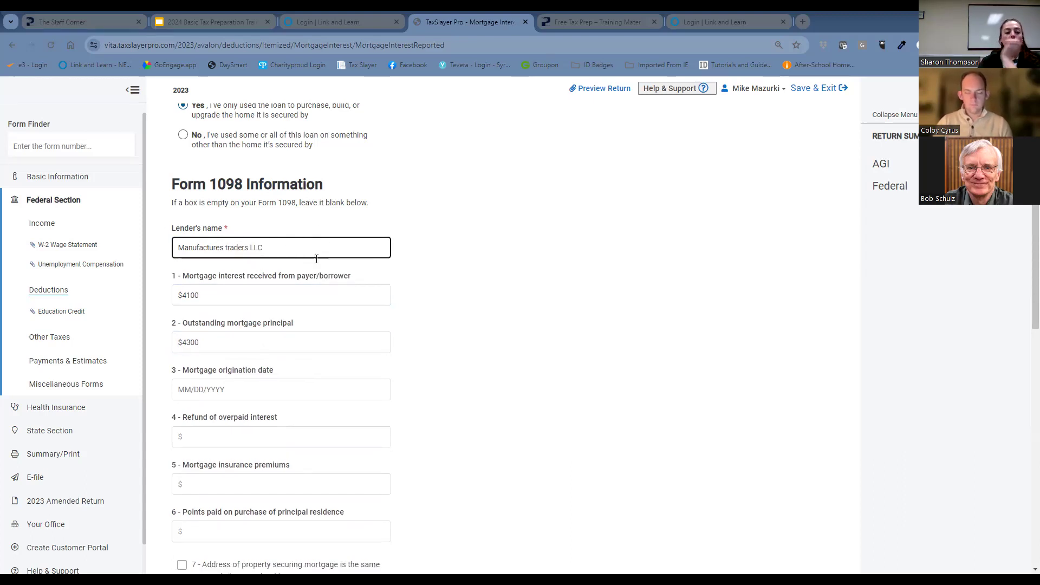
{"action": "left_click", "coordinate": [237, 381]}
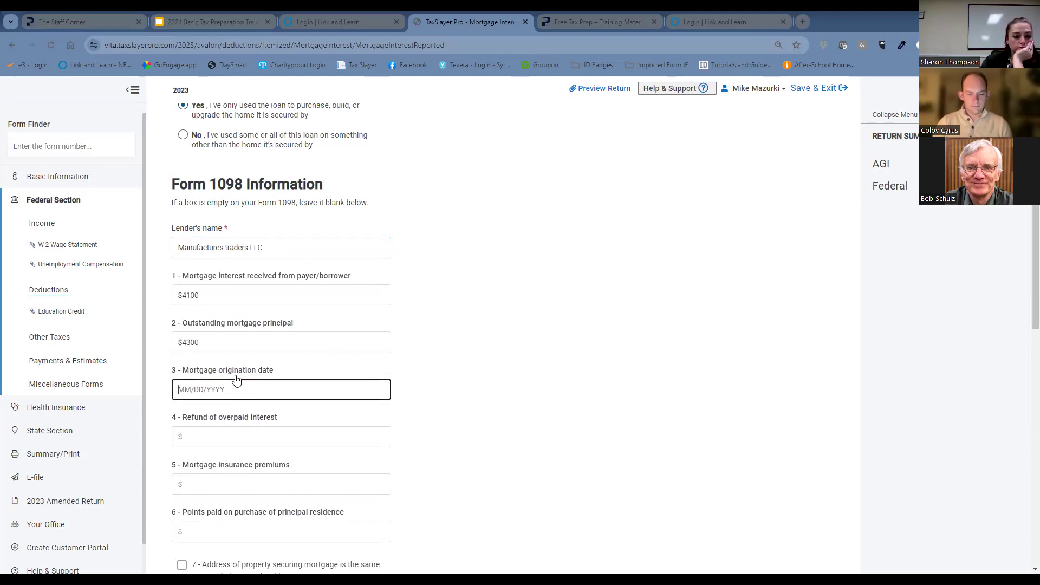
{"action": "type", "text": "02/01/2015"}
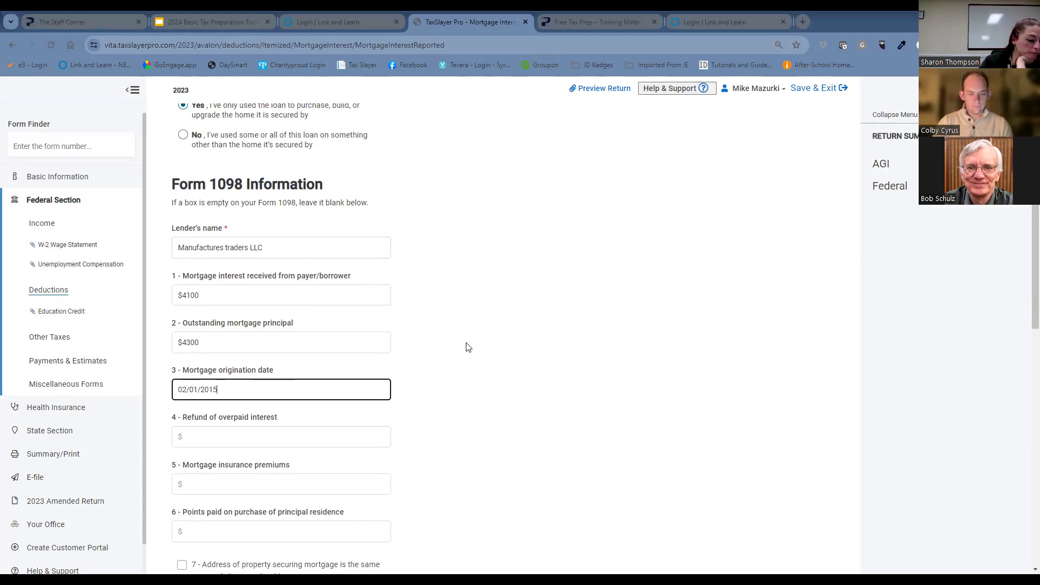
Mark in box 7 that the address of the property securing the mortgage is the same as the borrower's address.
{"action": "scroll", "coordinate": [469, 347], "scroll_direction": "down", "scroll_amount": 3}
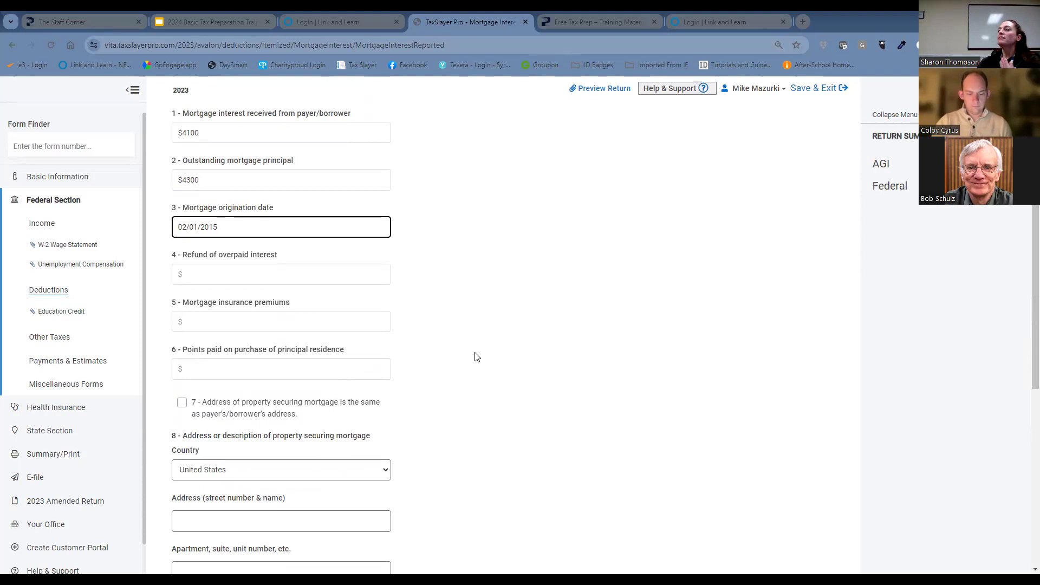
{"action": "scroll", "coordinate": [471, 352], "scroll_direction": "down", "scroll_amount": 2}
{"action": "scroll", "coordinate": [470, 351], "scroll_direction": "down", "scroll_amount": 1}
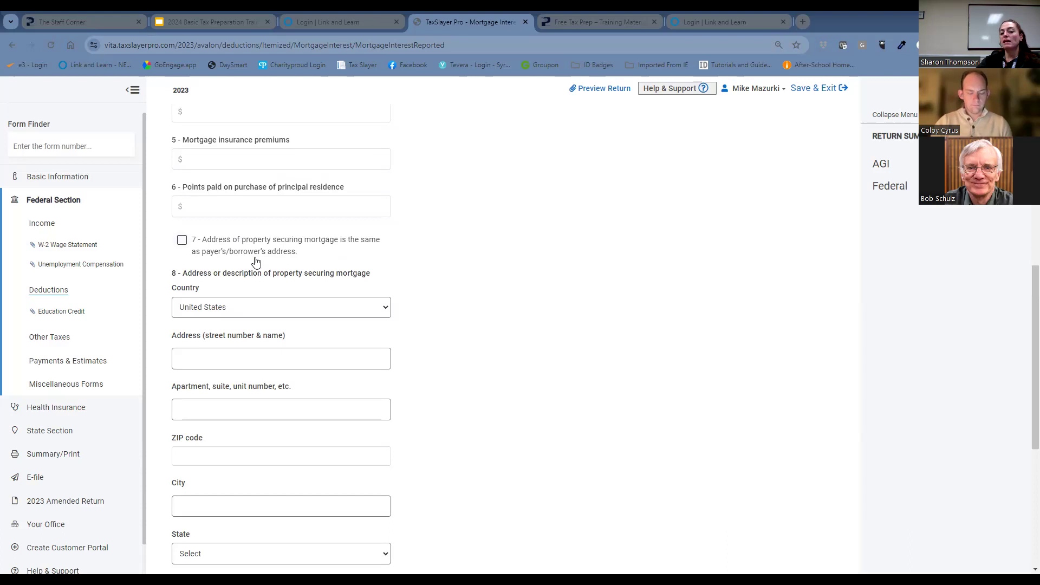
{"action": "left_click", "coordinate": [182, 240]}
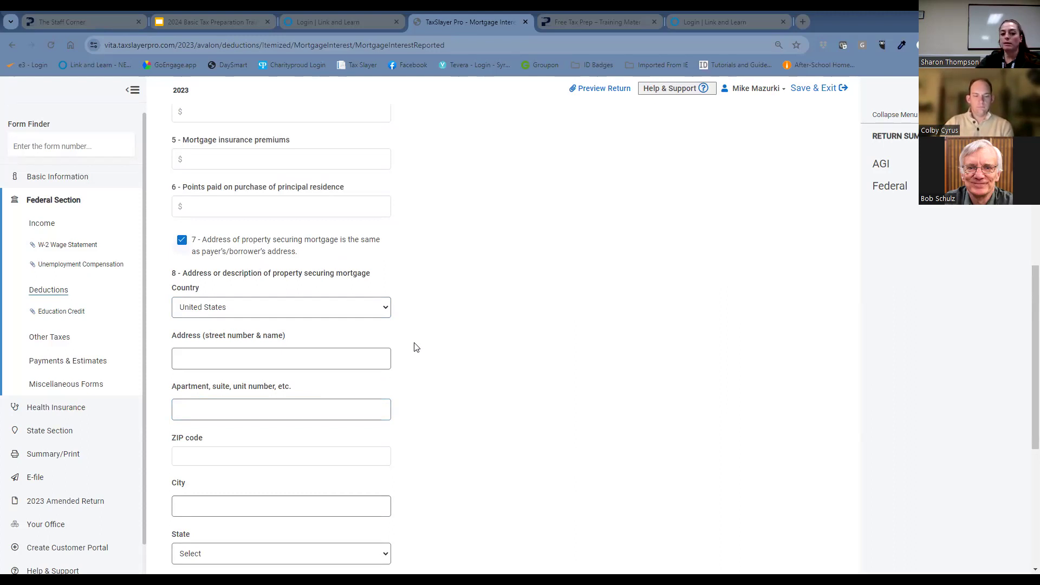
Set box 10 of the Form 1098 information to Real estate taxes with an amount of $3200.
{"action": "scroll", "coordinate": [417, 348], "scroll_direction": "down", "scroll_amount": 1}
{"action": "scroll", "coordinate": [422, 348], "scroll_direction": "down", "scroll_amount": 1}
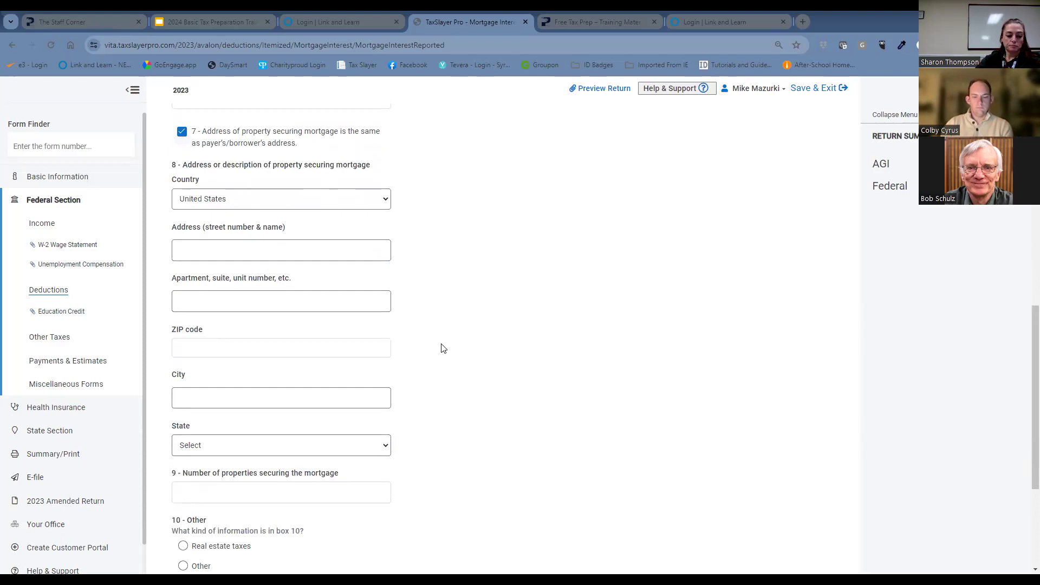
{"action": "scroll", "coordinate": [450, 350], "scroll_direction": "down", "scroll_amount": 1}
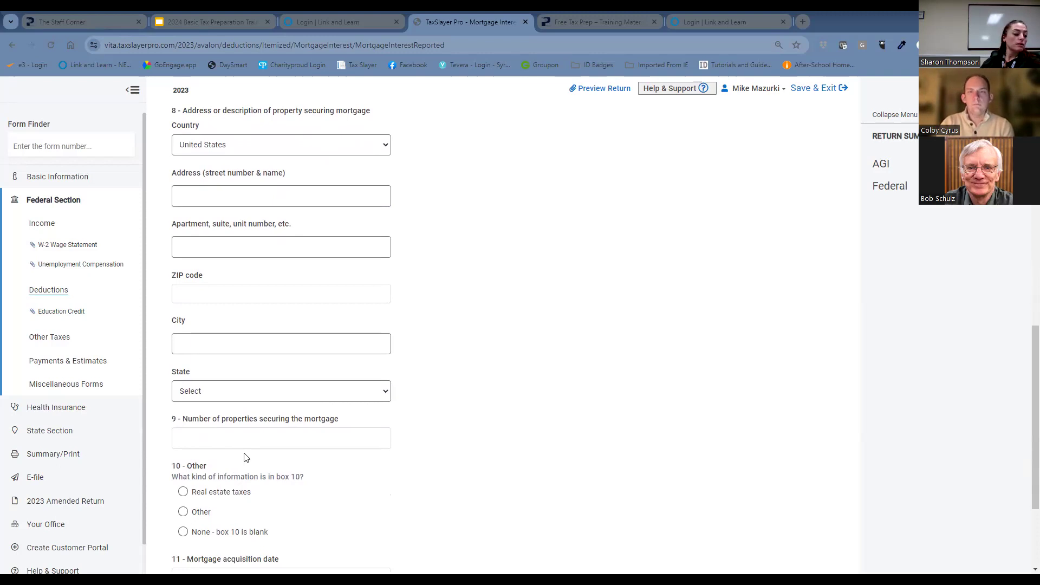
{"action": "left_click", "coordinate": [284, 343]}
{"action": "left_click", "coordinate": [183, 492]}
{"action": "scroll", "coordinate": [301, 482], "scroll_direction": "down", "scroll_amount": 2}
{"action": "scroll", "coordinate": [300, 482], "scroll_direction": "down", "scroll_amount": 1}
{"action": "left_click", "coordinate": [258, 423]}
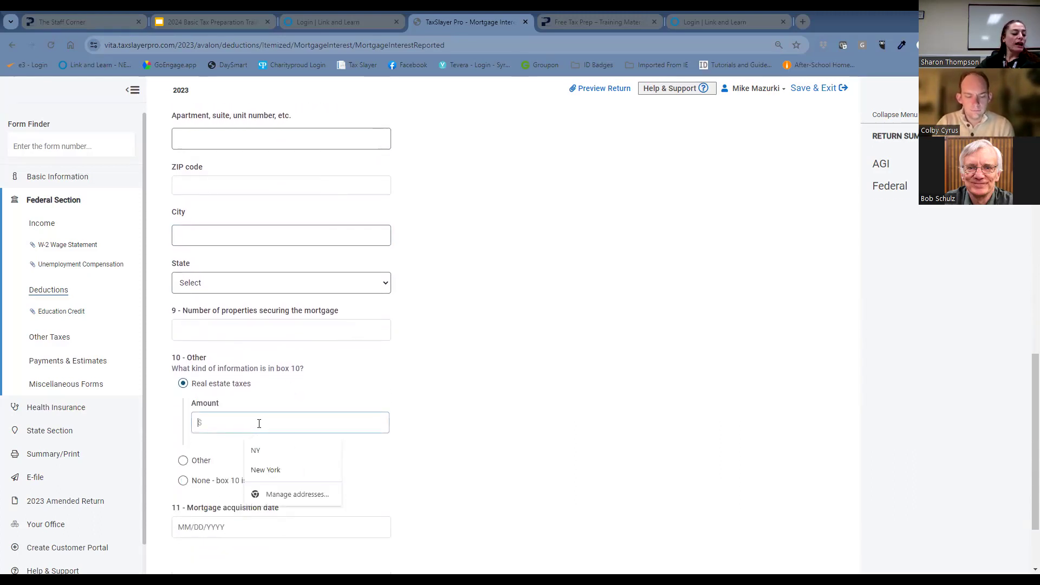
{"action": "type", "text": "3200"}
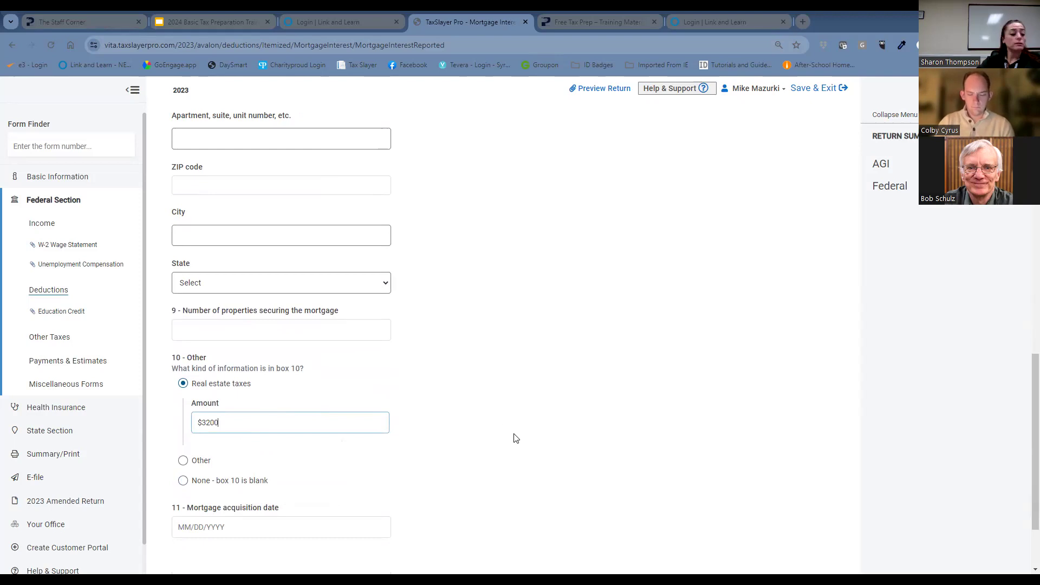
Save the Form 1098 entry and go on past the mortgage interest summary to the Itemized Deductions list.
{"action": "scroll", "coordinate": [541, 453], "scroll_direction": "down", "scroll_amount": 2}
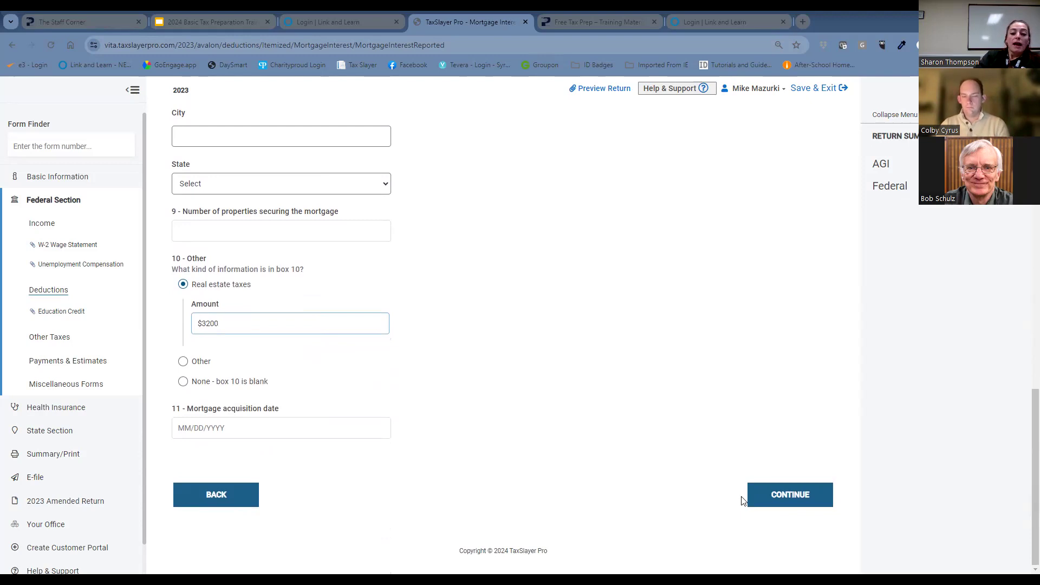
{"action": "left_click", "coordinate": [775, 495]}
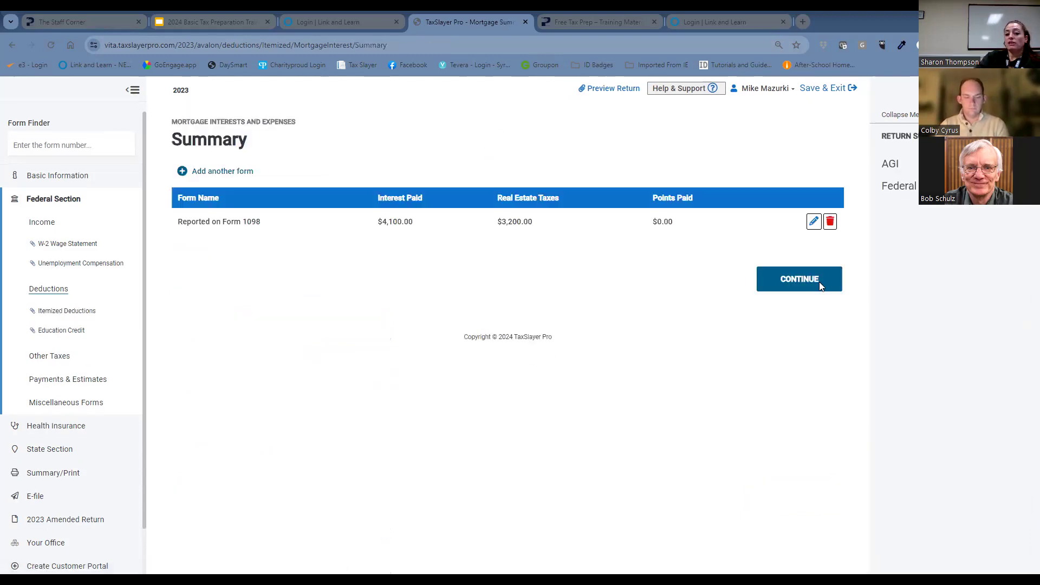
{"action": "left_click", "coordinate": [820, 285]}
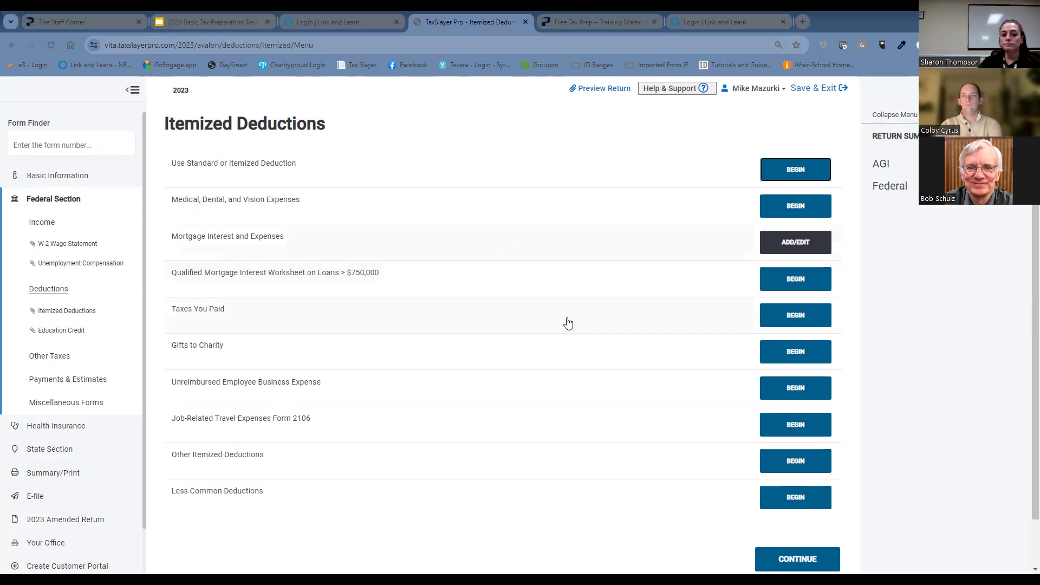
Continue through Itemized Deductions, Deductions, Other Taxes, and Payments & Estimates without additional entries, then look through the Miscellaneous Forms list.
{"action": "scroll", "coordinate": [704, 433], "scroll_direction": "down", "scroll_amount": 1}
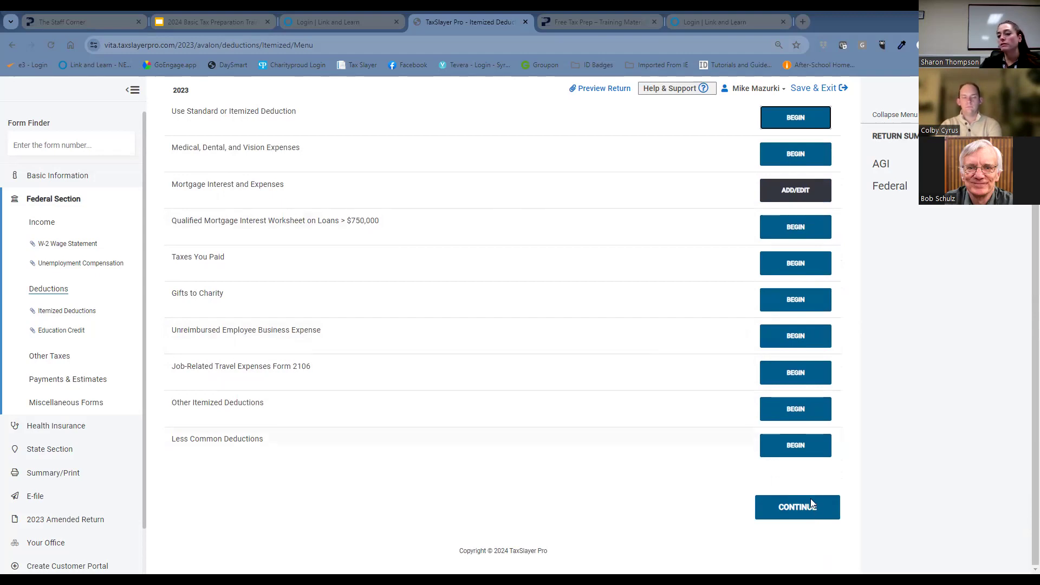
{"action": "left_click", "coordinate": [819, 513]}
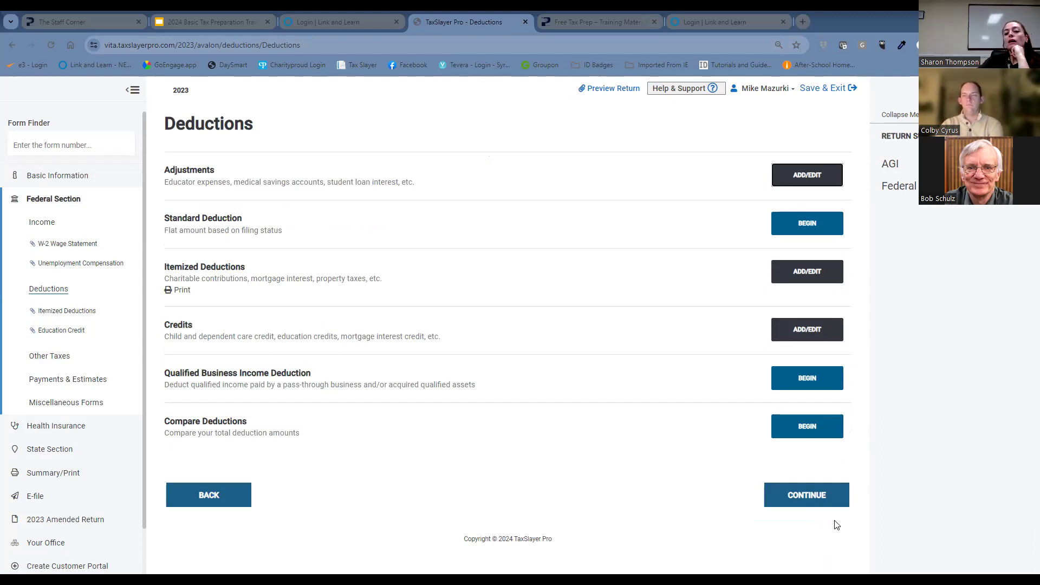
{"action": "left_click", "coordinate": [823, 495]}
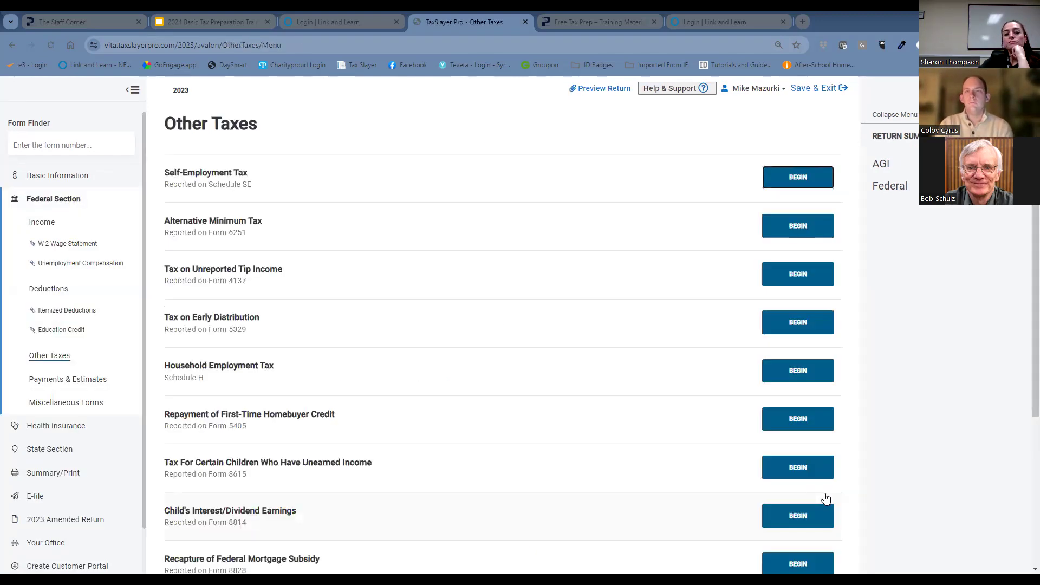
{"action": "scroll", "coordinate": [687, 399], "scroll_direction": "down", "scroll_amount": 4}
{"action": "left_click", "coordinate": [817, 520]}
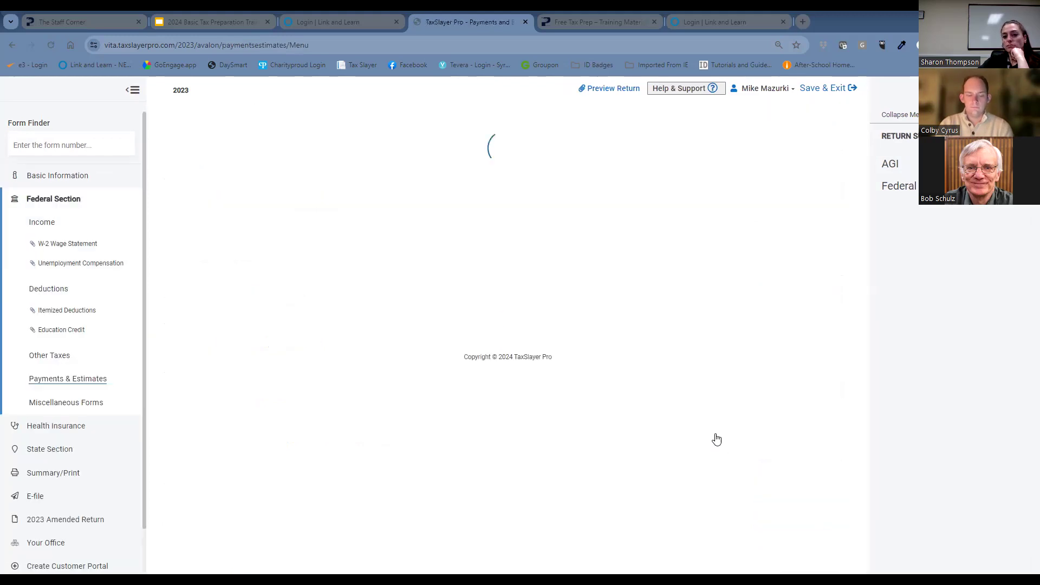
{"action": "scroll", "coordinate": [723, 450], "scroll_direction": "down", "scroll_amount": 2}
{"action": "left_click", "coordinate": [815, 507]}
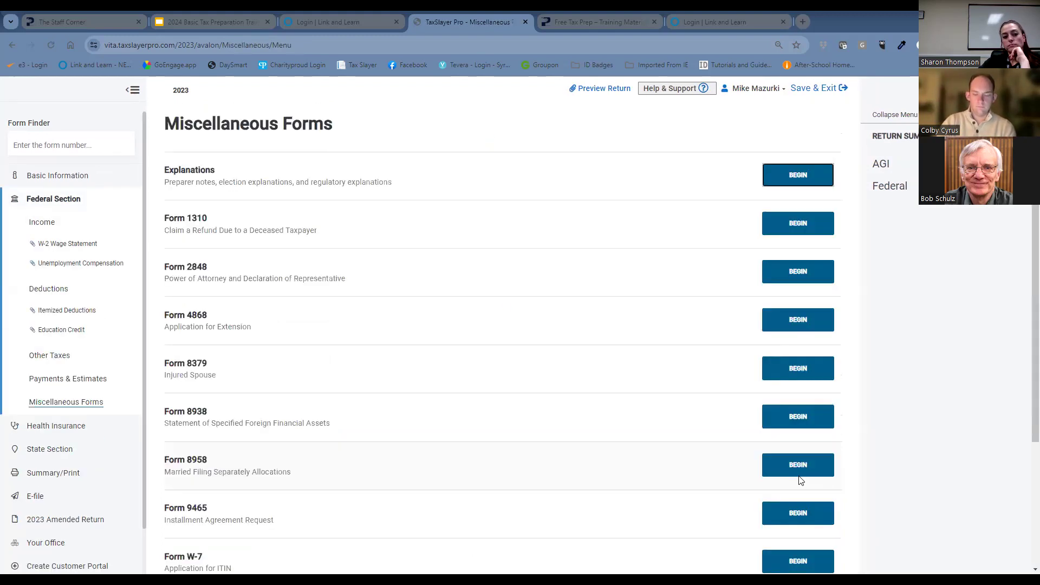
{"action": "scroll", "coordinate": [800, 480], "scroll_direction": "down", "scroll_amount": 2}
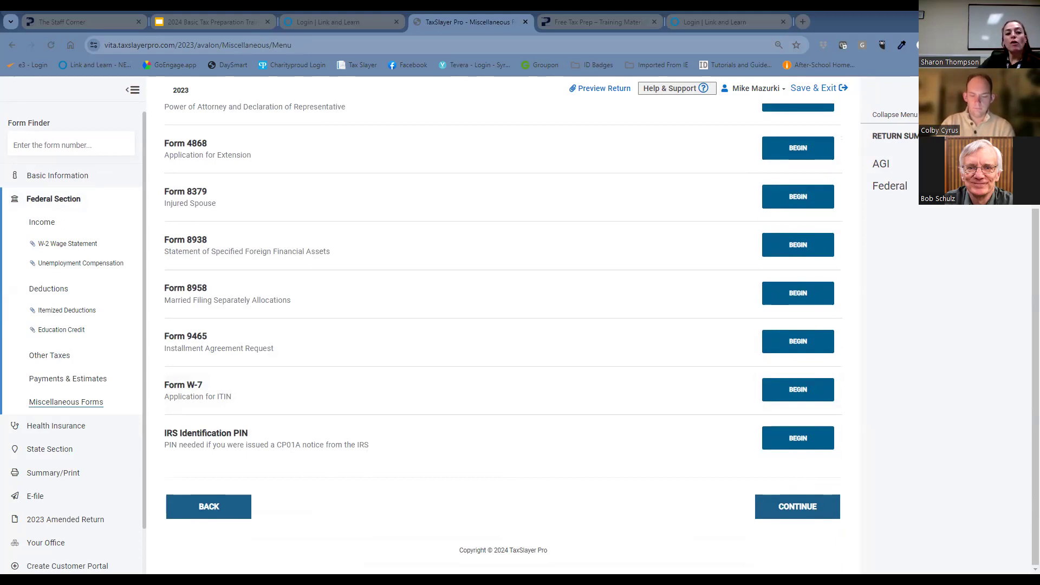
Answer No to the Affordable Care Act insurance question in the Health Insurance section, recheck the answer and continue to the State Section.
{"action": "left_click", "coordinate": [81, 426]}
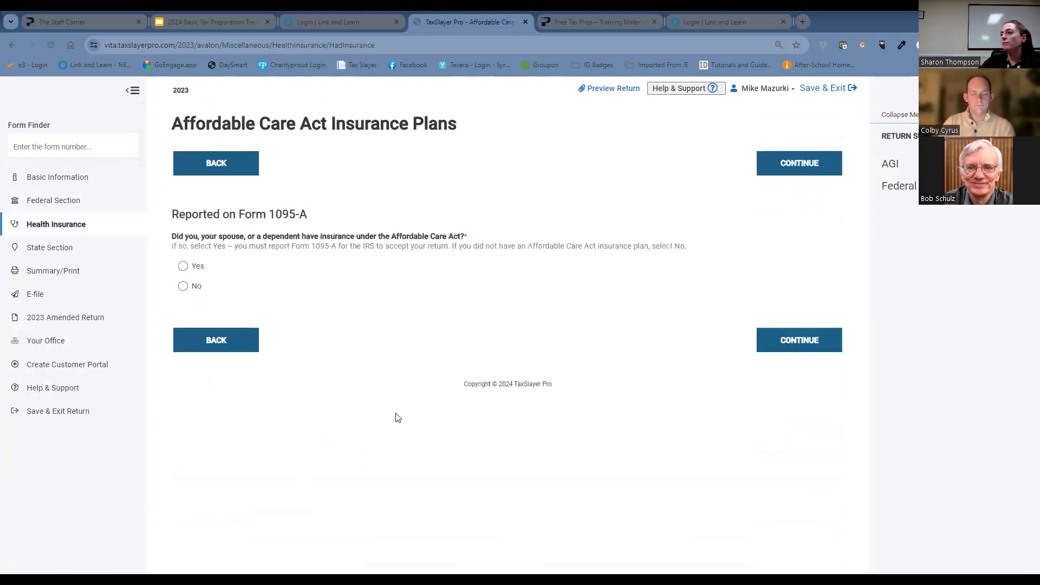
{"action": "left_click", "coordinate": [184, 286]}
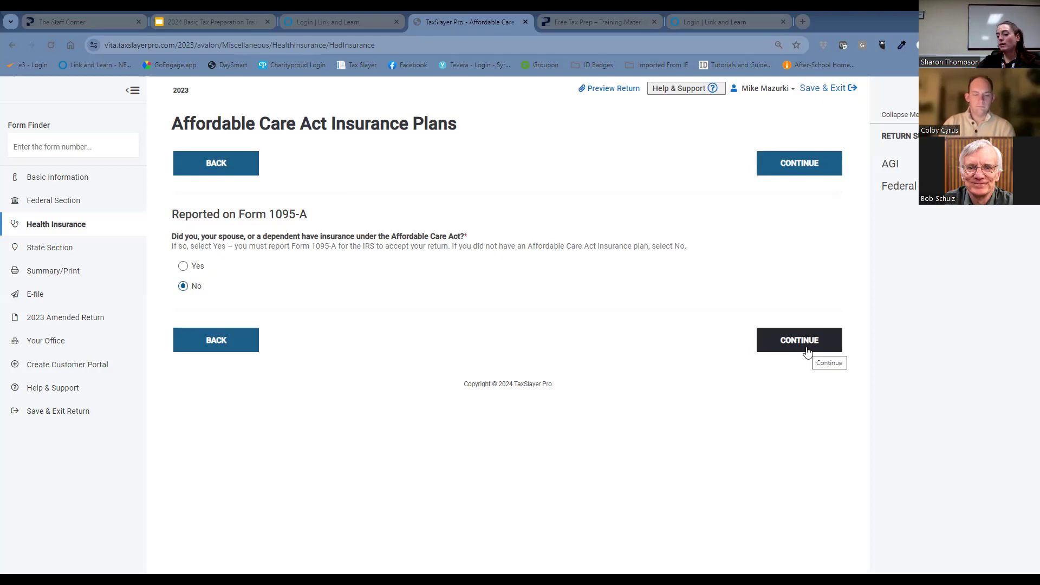
{"action": "left_click", "coordinate": [806, 351]}
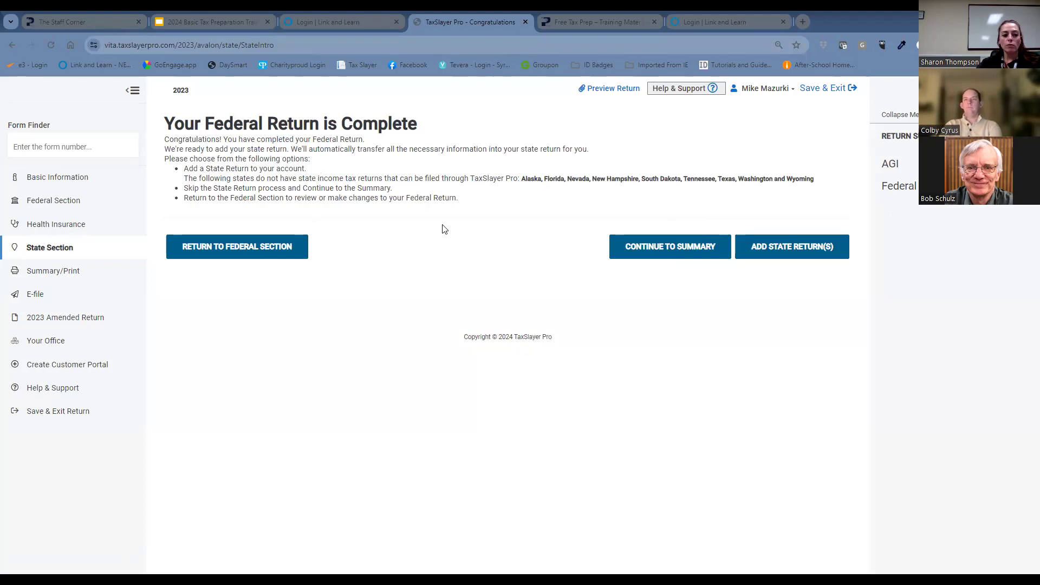
{"action": "left_click", "coordinate": [100, 231]}
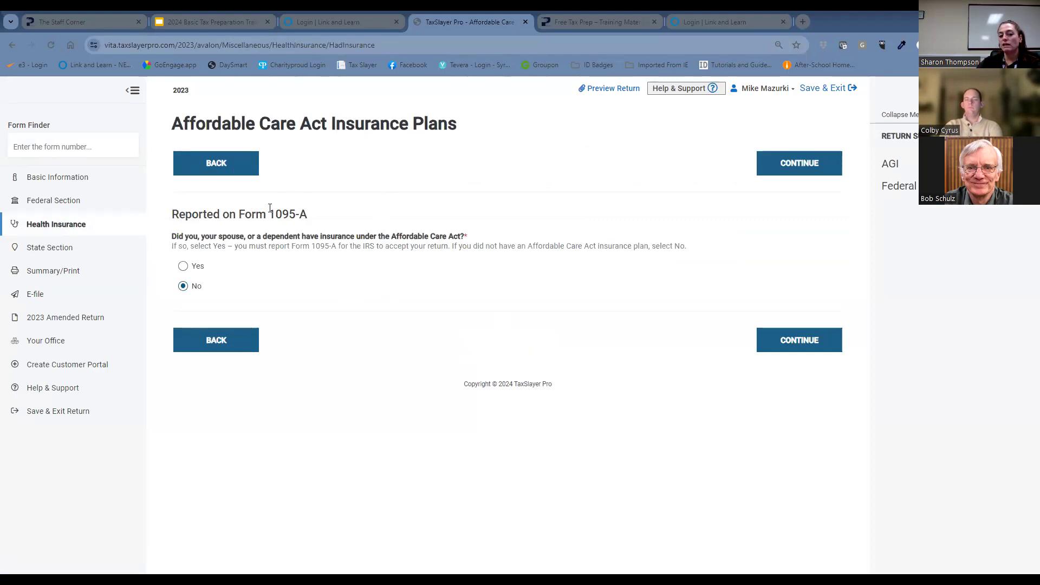
{"action": "left_click", "coordinate": [816, 345]}
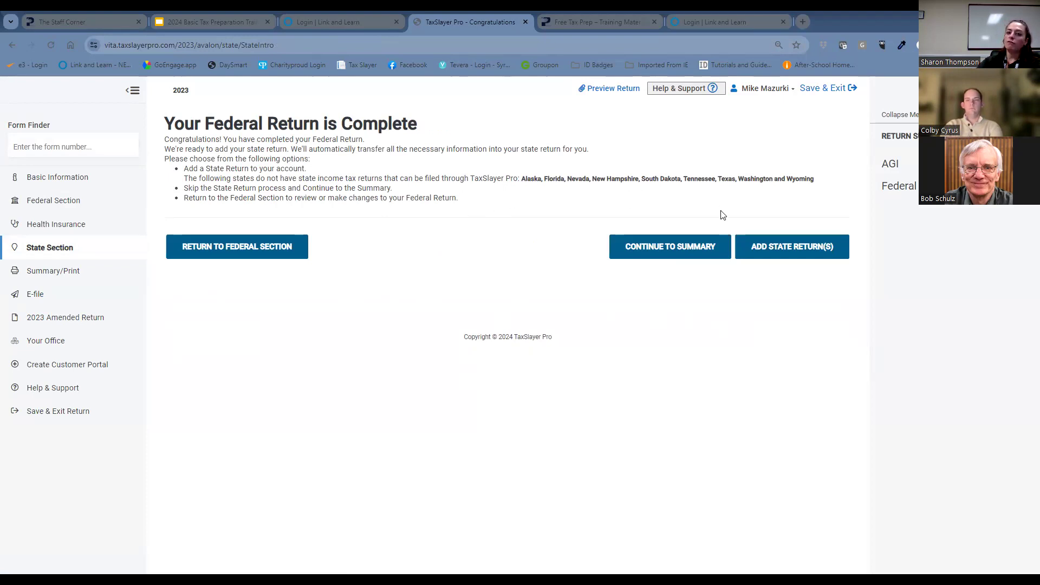
{"action": "left_click", "coordinate": [786, 254]}
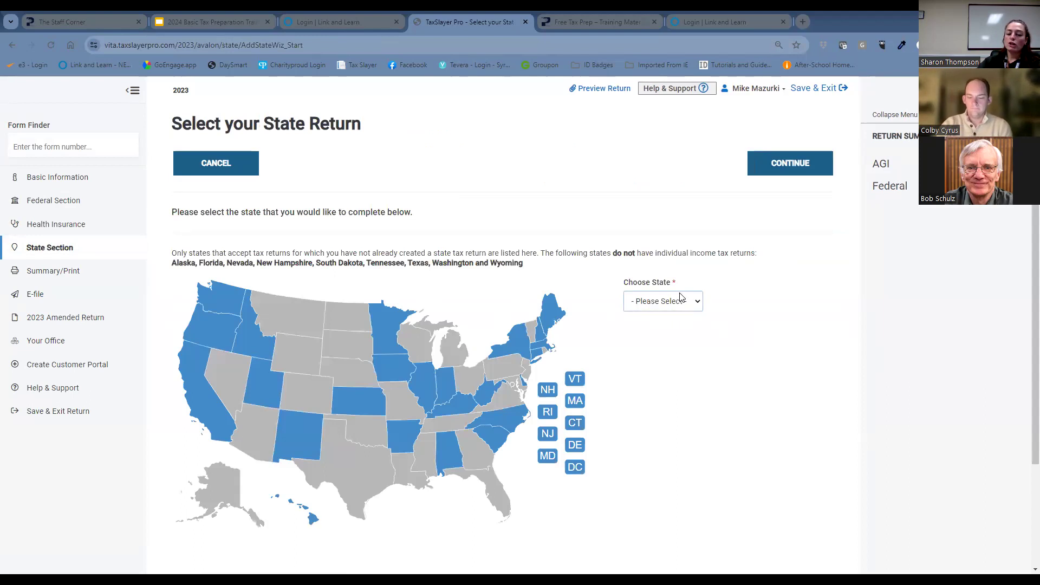
{"action": "left_click", "coordinate": [684, 303]}
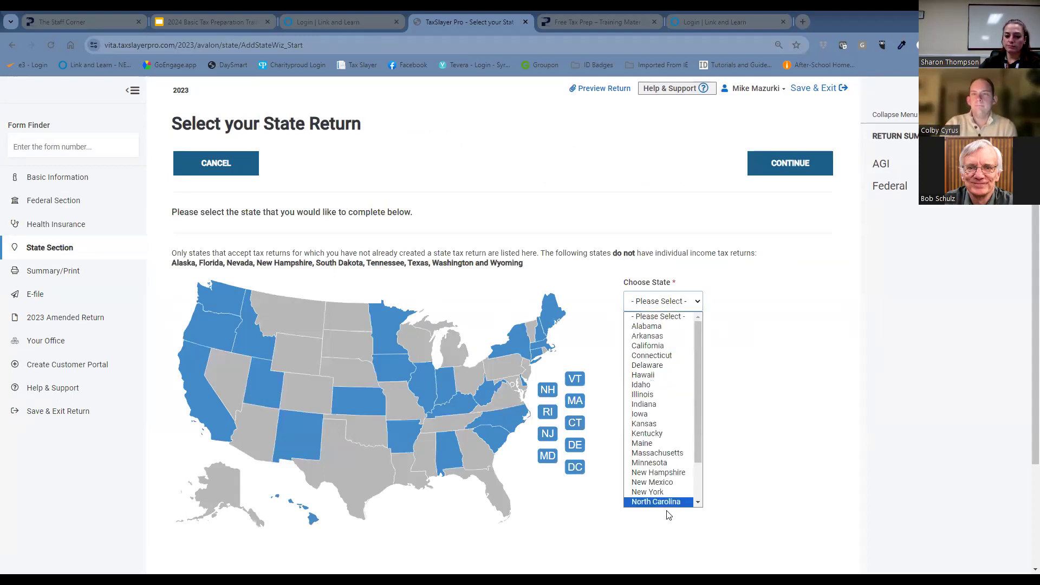
{"action": "left_click", "coordinate": [662, 491]}
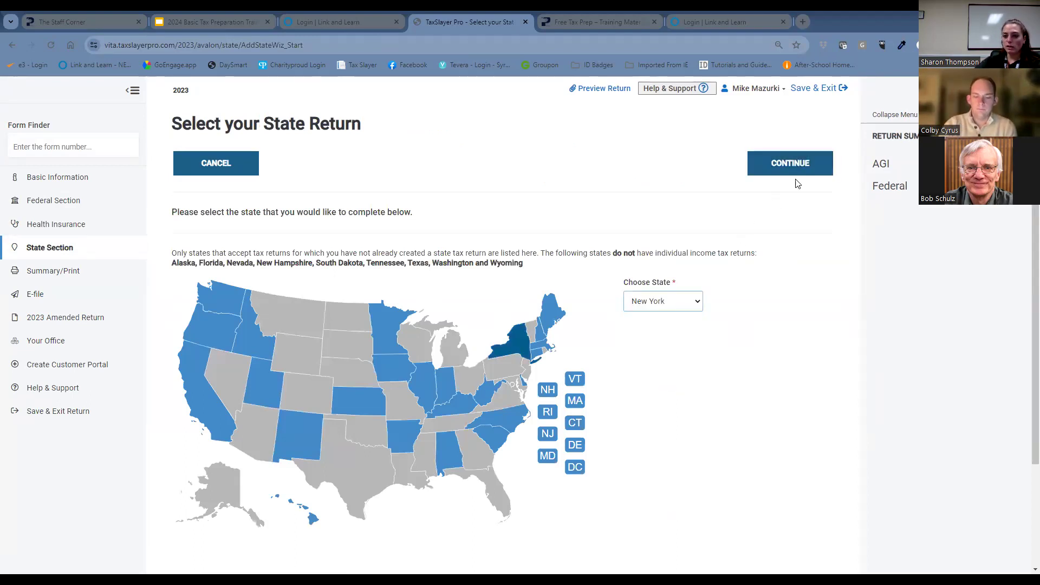
{"action": "left_click", "coordinate": [789, 163]}
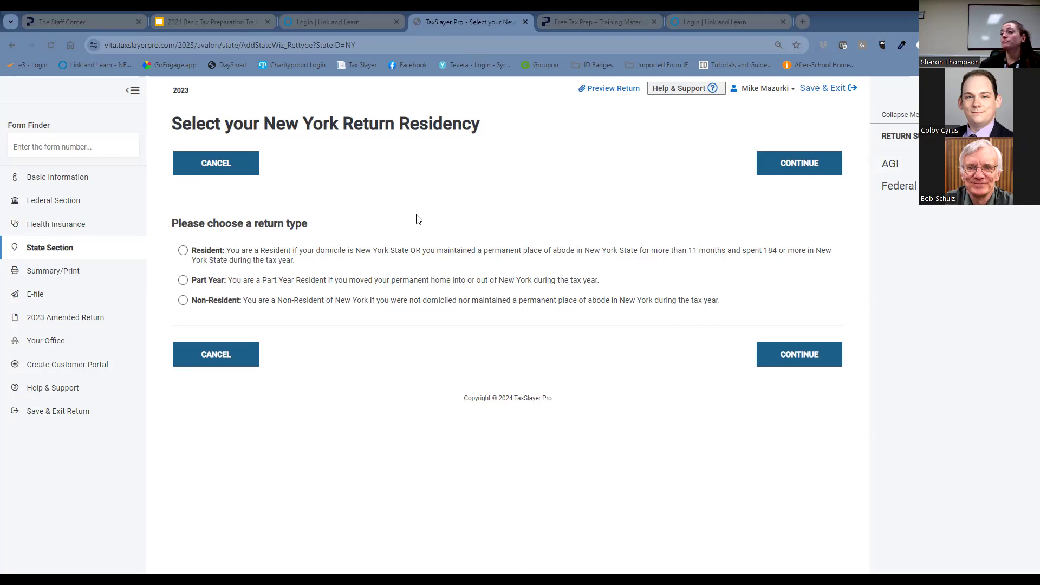
{"action": "left_click", "coordinate": [232, 359]}
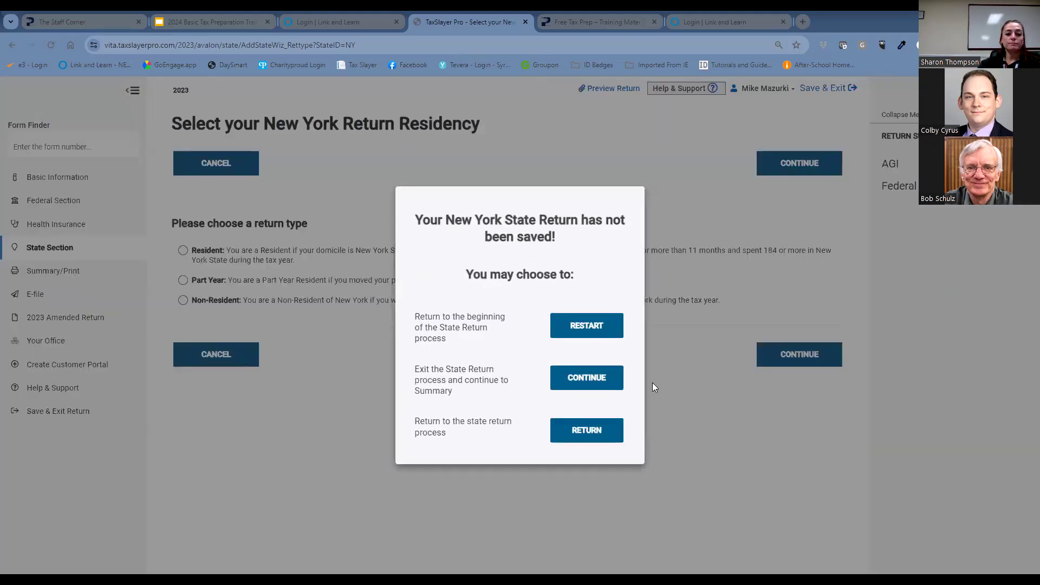
{"action": "left_click", "coordinate": [598, 328]}
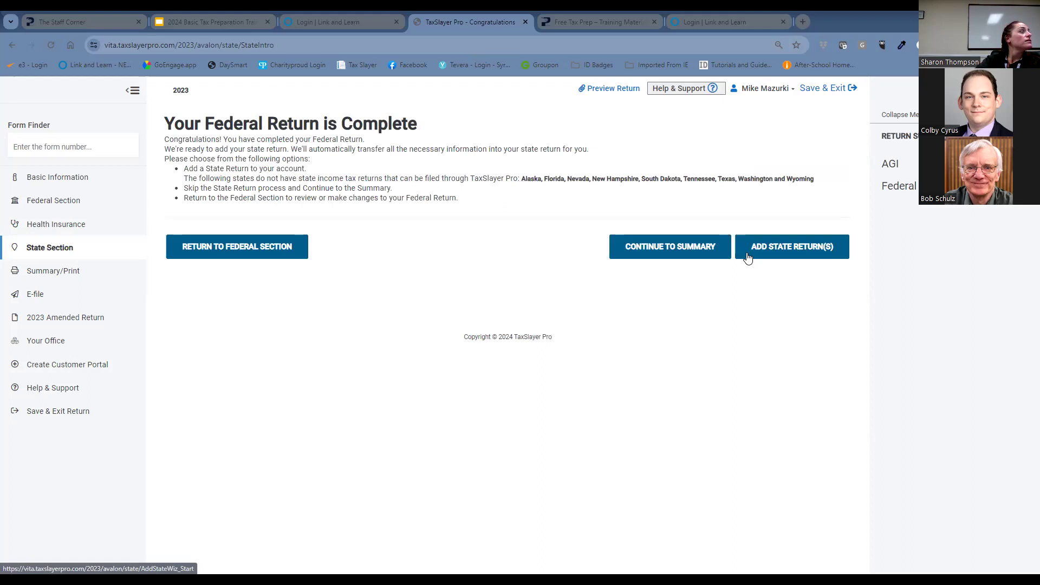
Add a New York state return with Resident as the return type.
{"action": "left_click", "coordinate": [747, 257]}
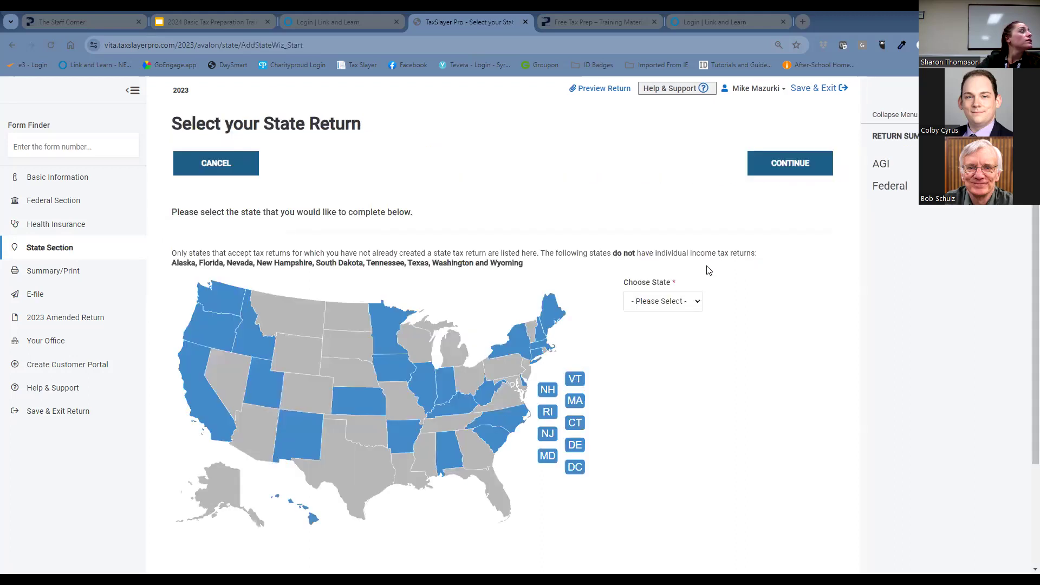
{"action": "left_click", "coordinate": [671, 303]}
{"action": "scroll", "coordinate": [665, 350], "scroll_direction": "down", "scroll_amount": 2}
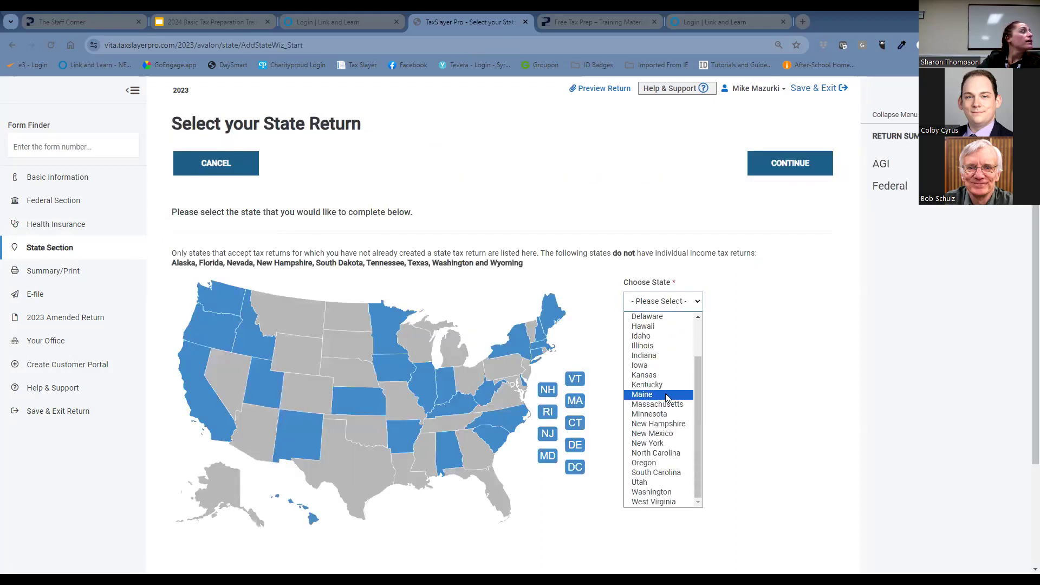
{"action": "left_click", "coordinate": [663, 443]}
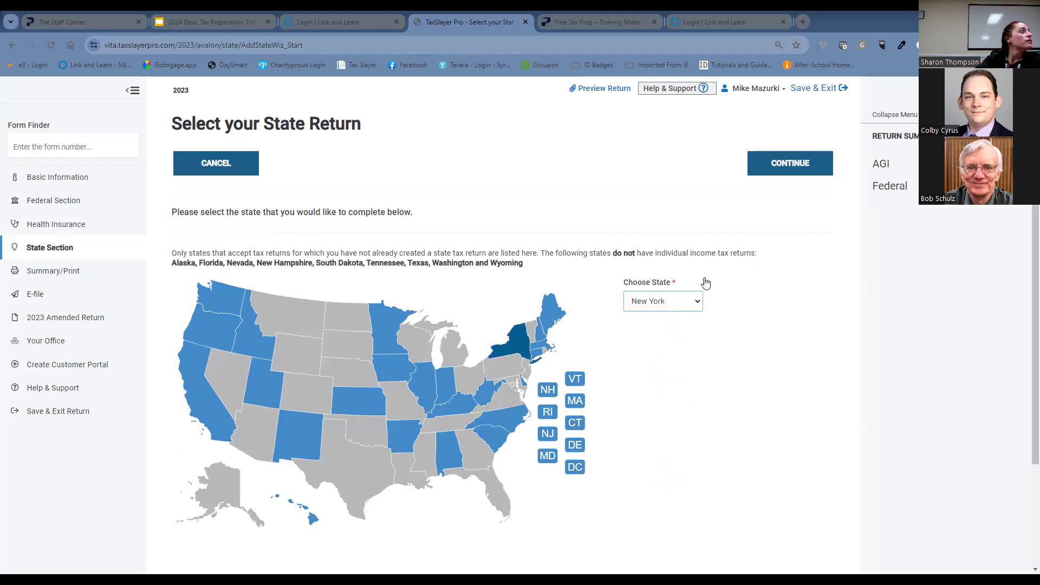
{"action": "left_click", "coordinate": [760, 172]}
{"action": "left_click", "coordinate": [182, 250]}
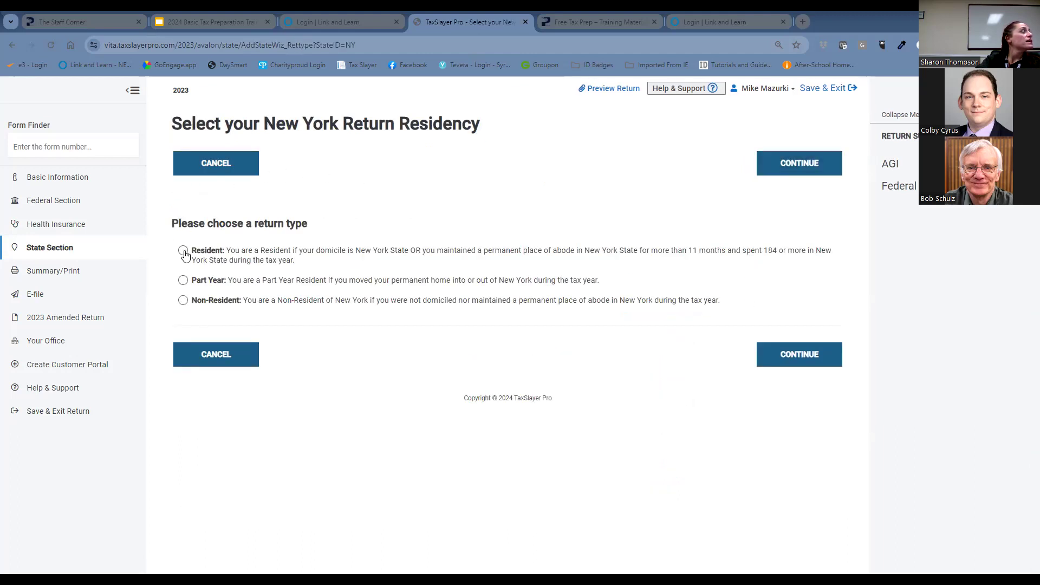
{"action": "left_click", "coordinate": [808, 353]}
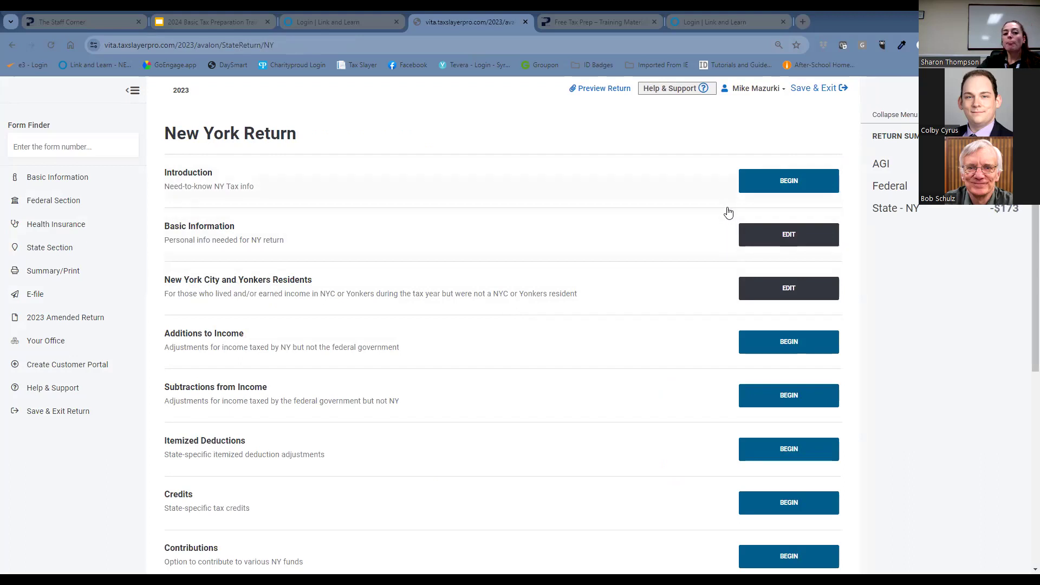
Set the county of residence to Onondaga in the New York return's Basic Information and go back to the section list.
{"action": "left_click", "coordinate": [775, 234]}
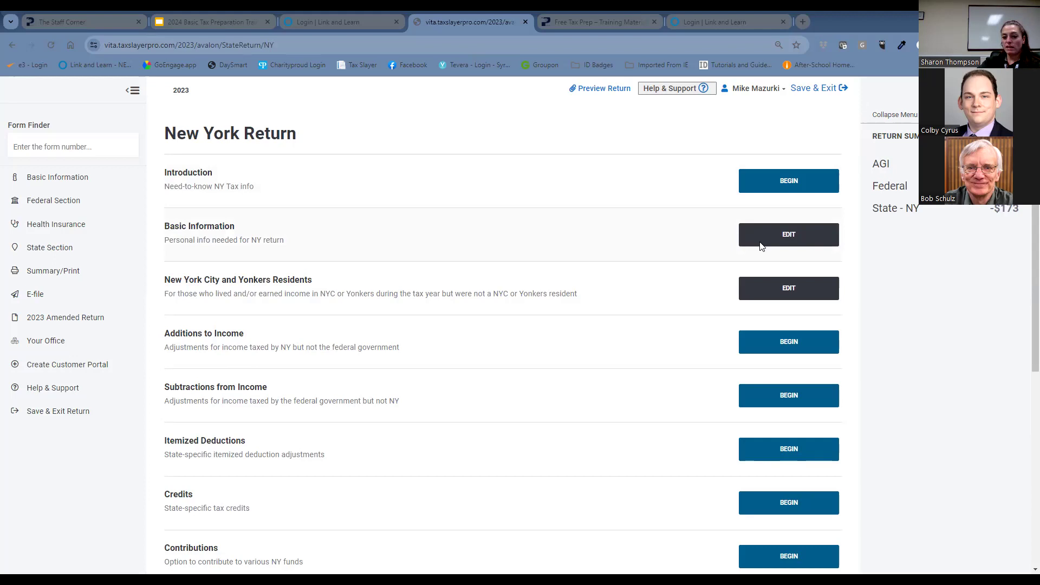
{"action": "left_click", "coordinate": [761, 242]}
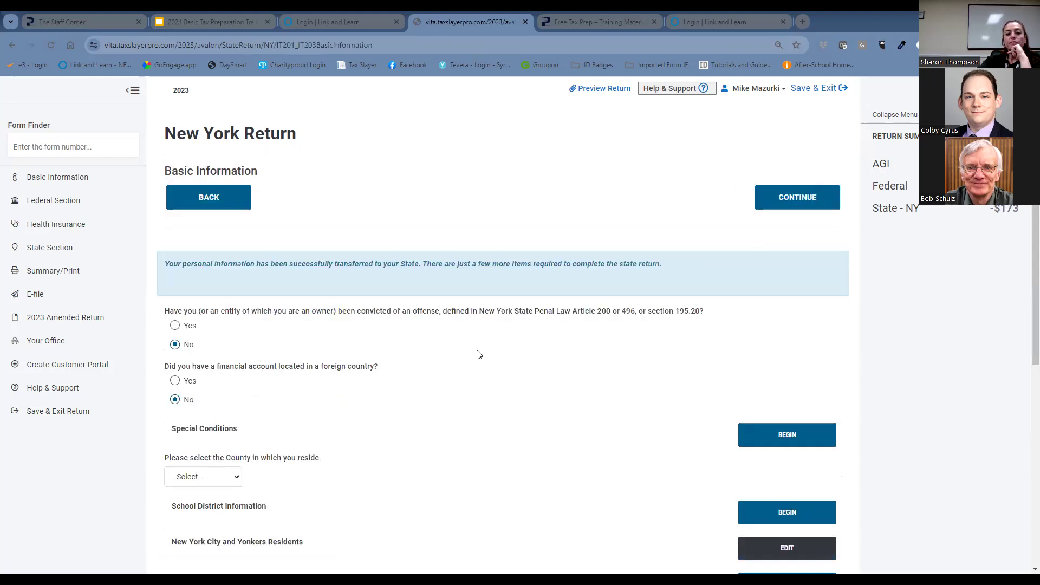
{"action": "scroll", "coordinate": [522, 357], "scroll_direction": "down", "scroll_amount": 2}
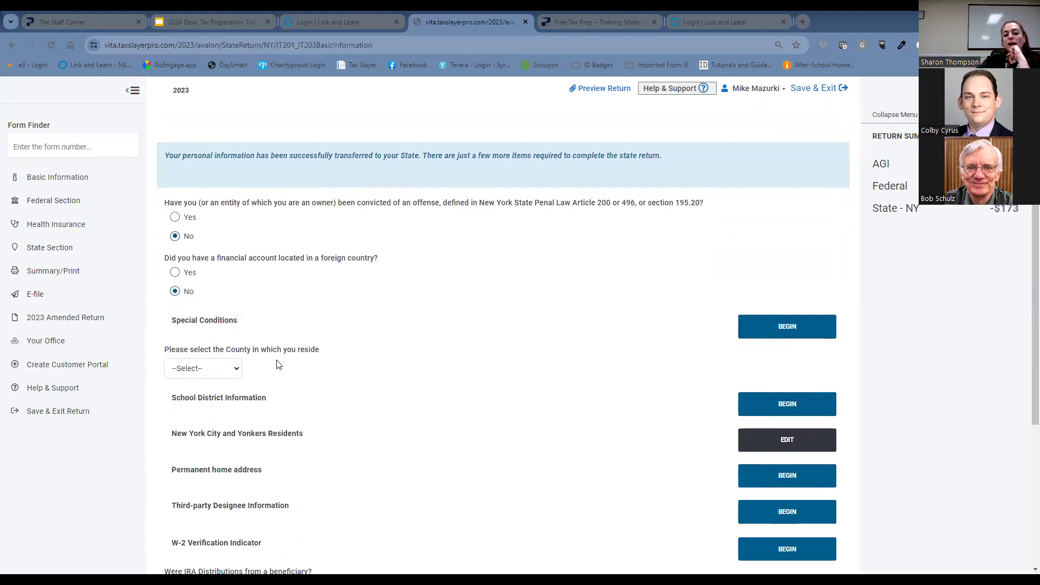
{"action": "left_click", "coordinate": [220, 358]}
{"action": "scroll", "coordinate": [217, 332], "scroll_direction": "down", "scroll_amount": 2}
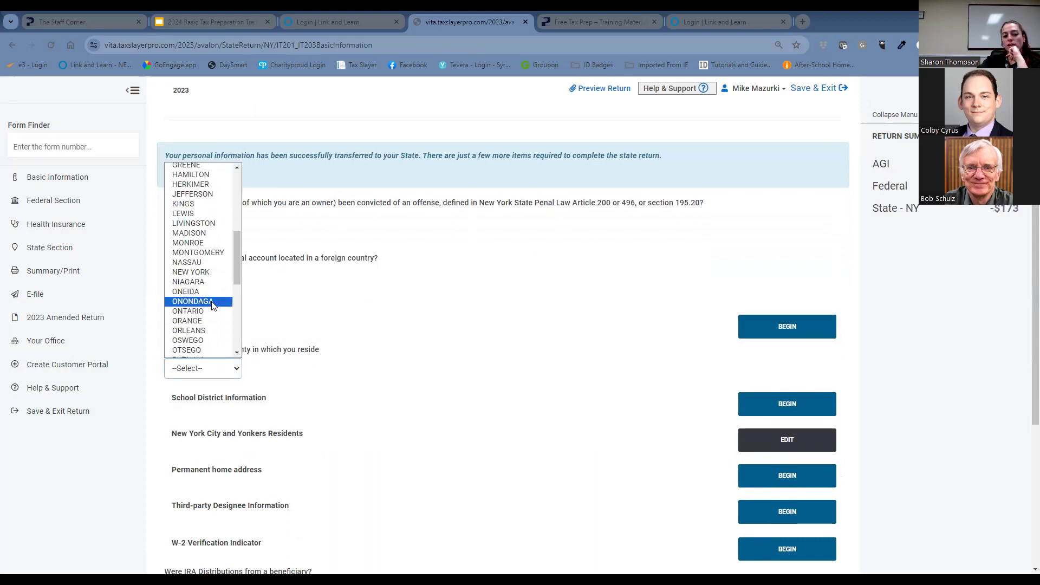
{"action": "left_click", "coordinate": [212, 301]}
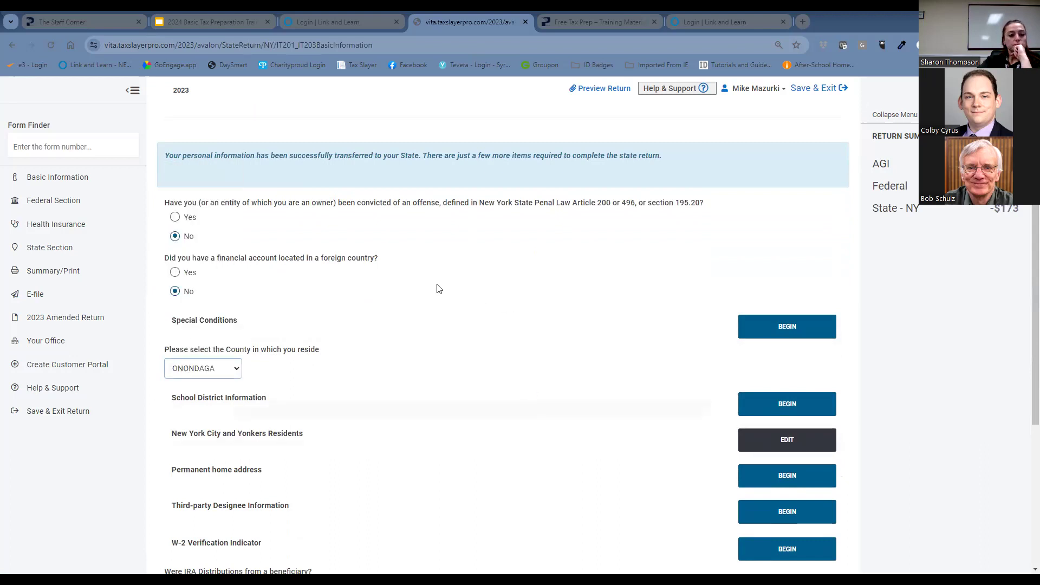
{"action": "scroll", "coordinate": [439, 288], "scroll_direction": "up", "scroll_amount": 3}
{"action": "left_click", "coordinate": [216, 199]}
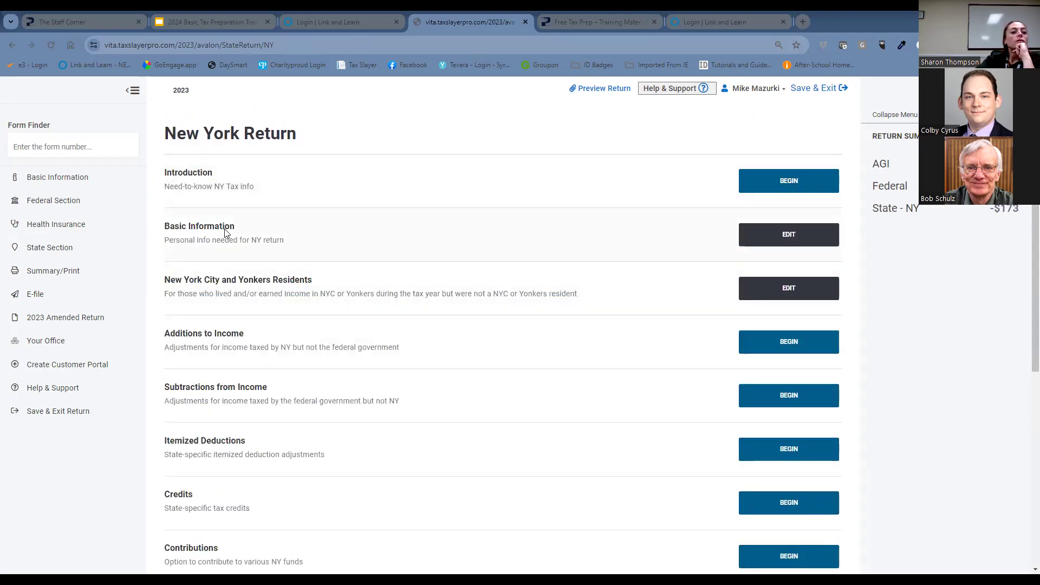
Enter school district number 631 for Syracuse in Basic Information and finish that section without other entries.
{"action": "left_click", "coordinate": [808, 243]}
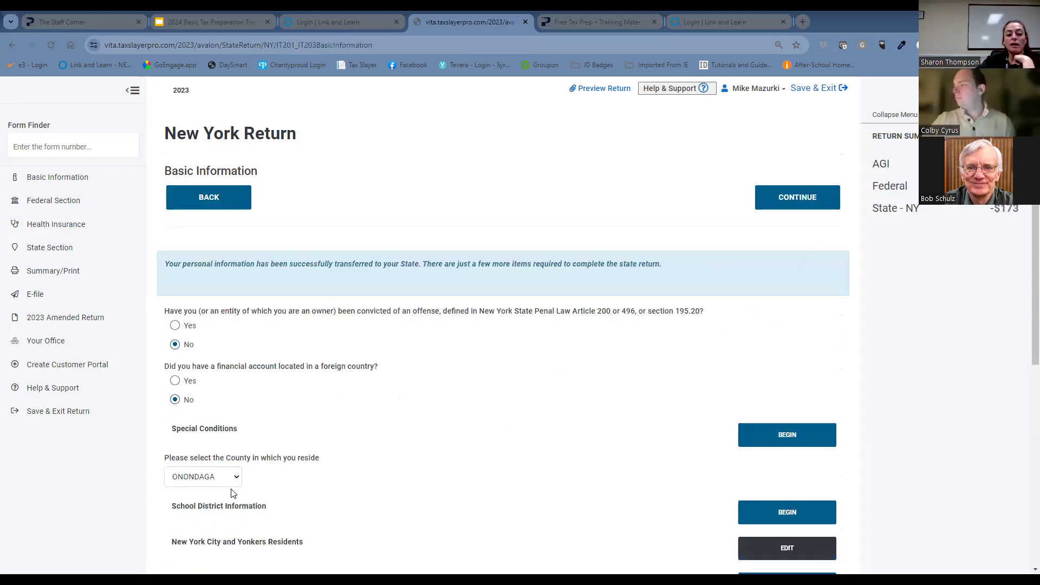
{"action": "left_click", "coordinate": [765, 513]}
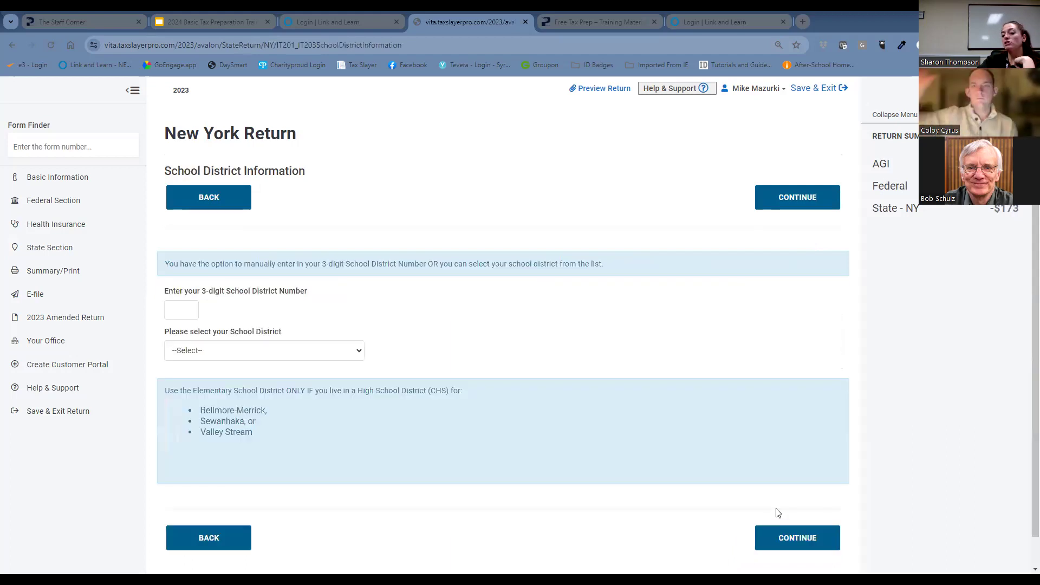
{"action": "left_click", "coordinate": [176, 316]}
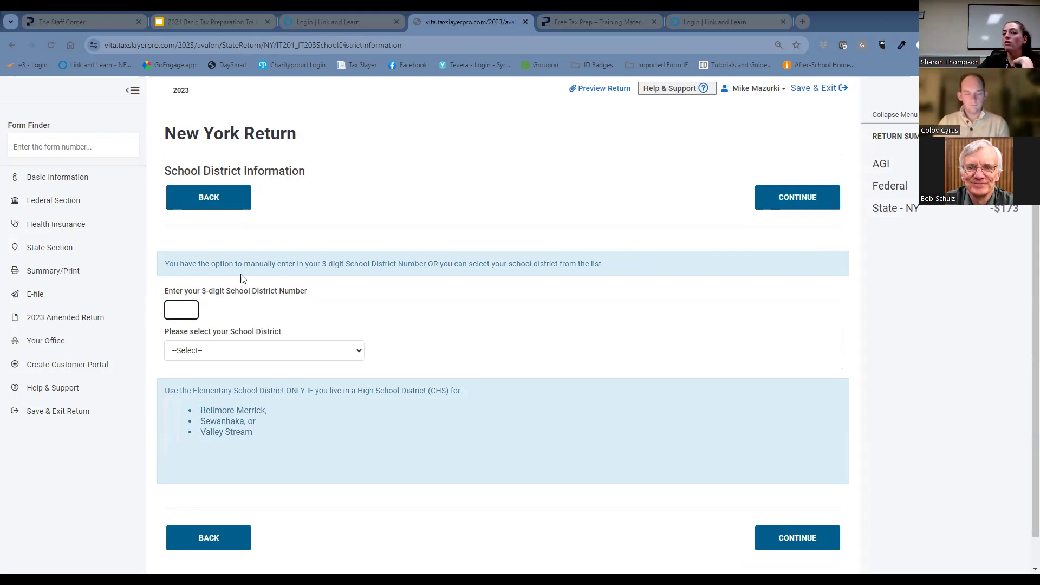
{"action": "type", "text": "631"}
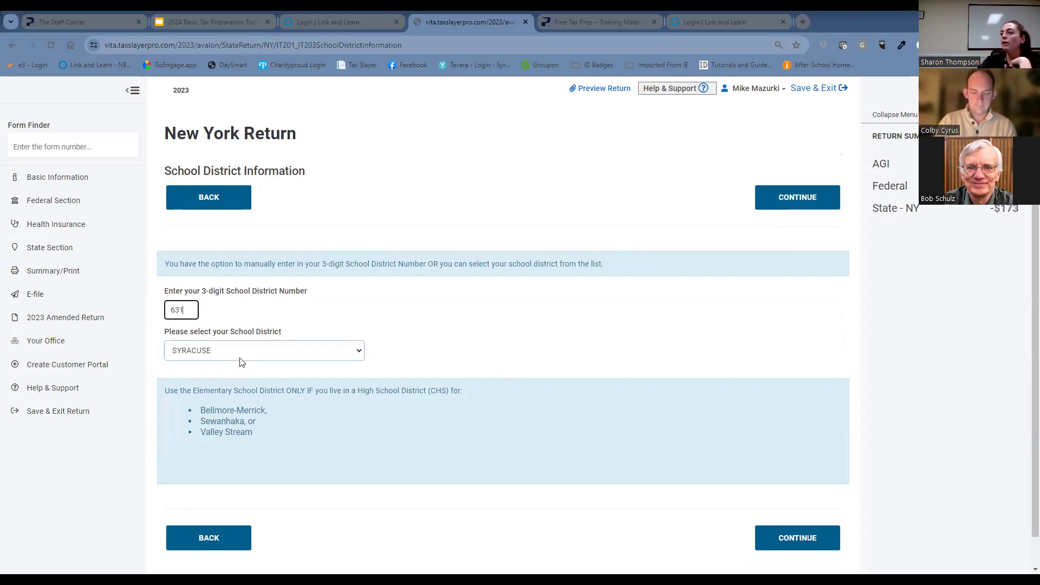
{"action": "left_click", "coordinate": [429, 348]}
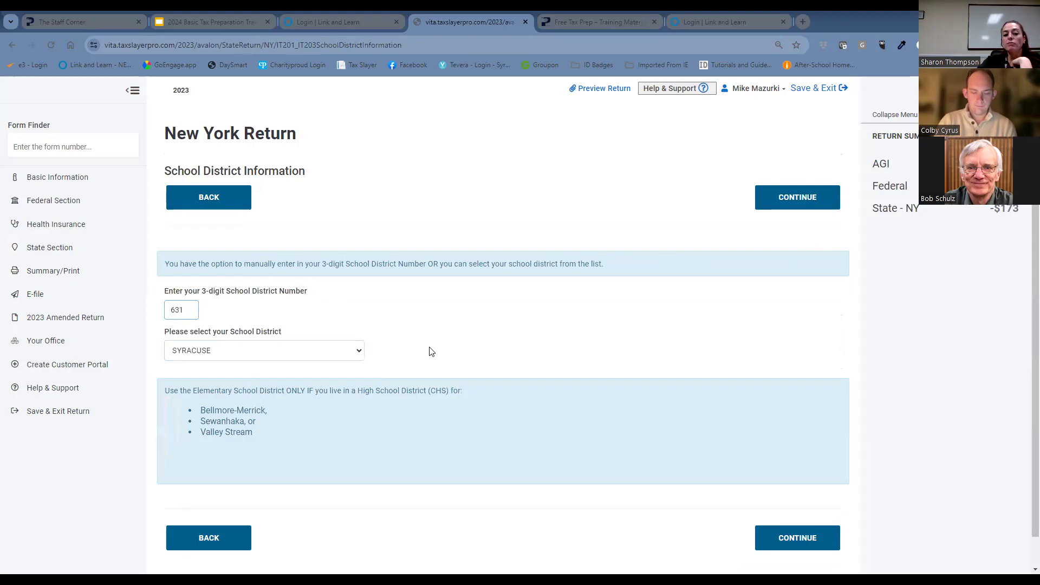
{"action": "left_click", "coordinate": [353, 355]}
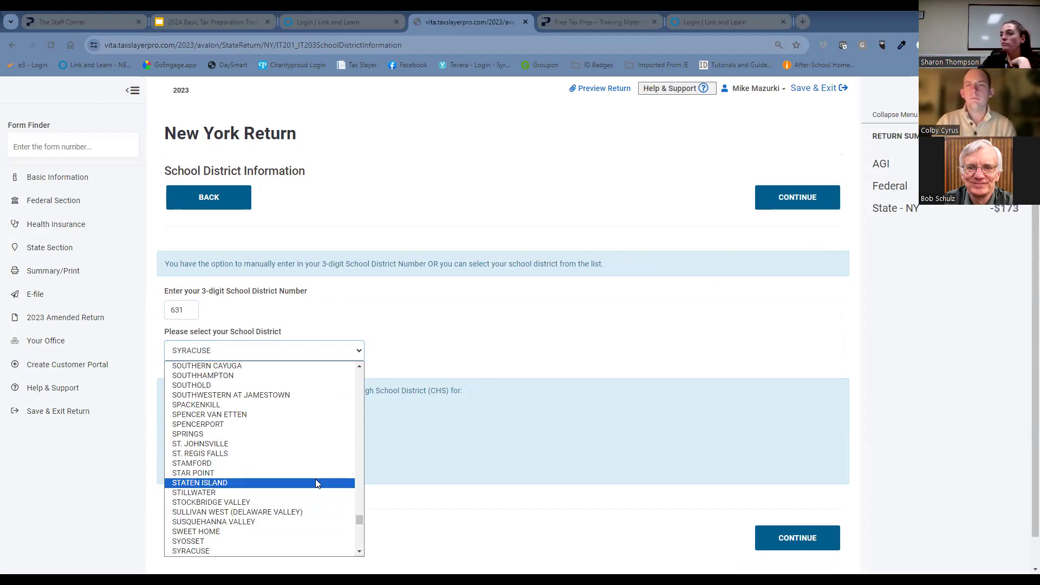
{"action": "left_click", "coordinate": [460, 349]}
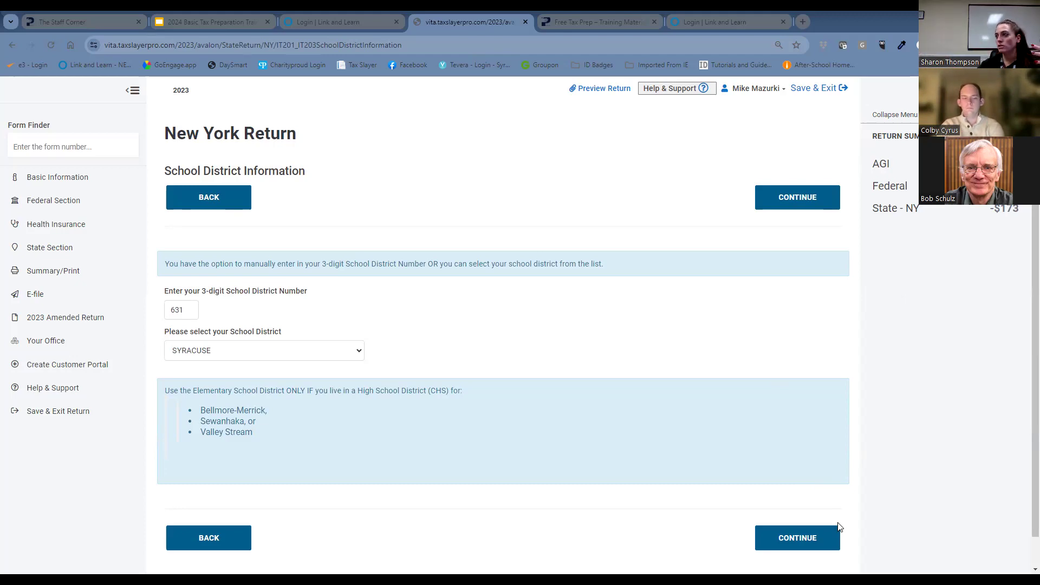
{"action": "left_click", "coordinate": [802, 544]}
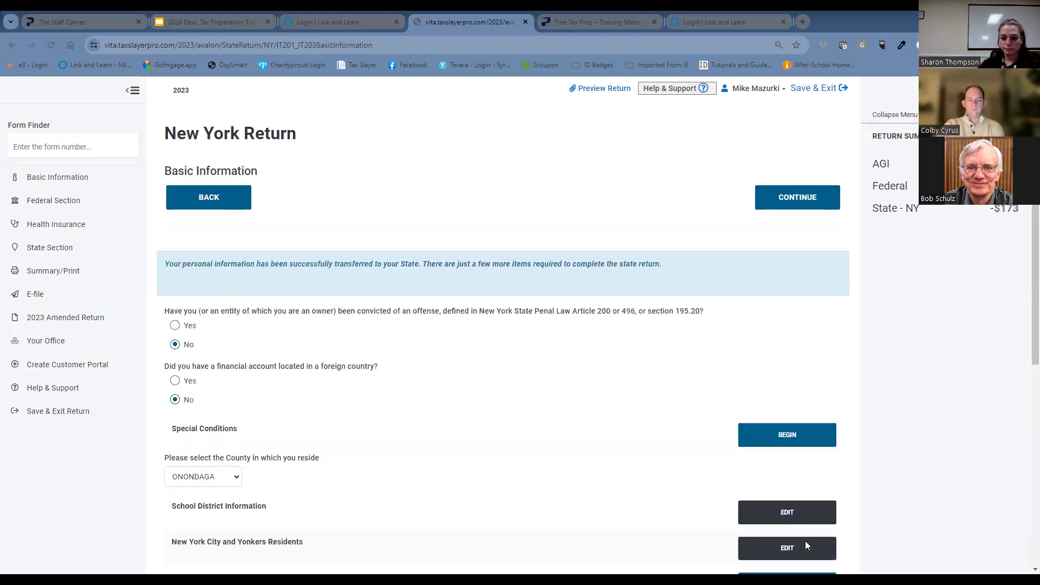
{"action": "scroll", "coordinate": [486, 477], "scroll_direction": "down", "scroll_amount": 4}
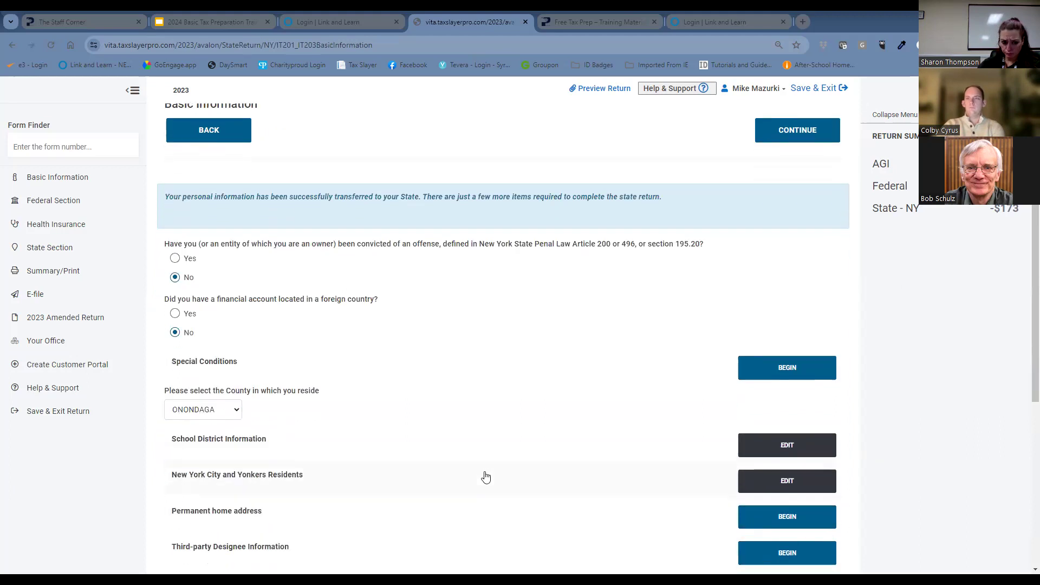
{"action": "scroll", "coordinate": [487, 471], "scroll_direction": "down", "scroll_amount": 2}
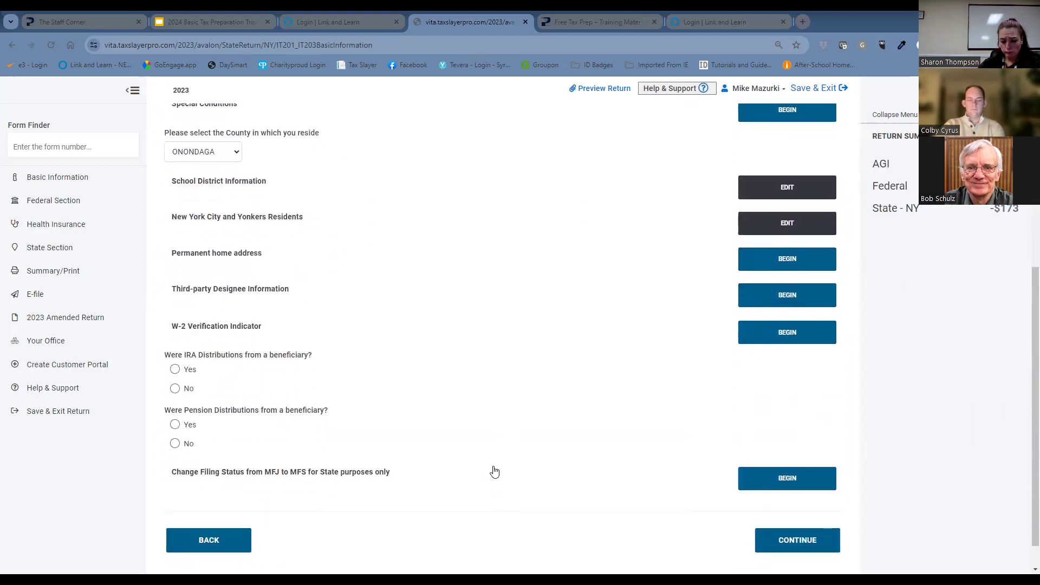
{"action": "left_click", "coordinate": [783, 548]}
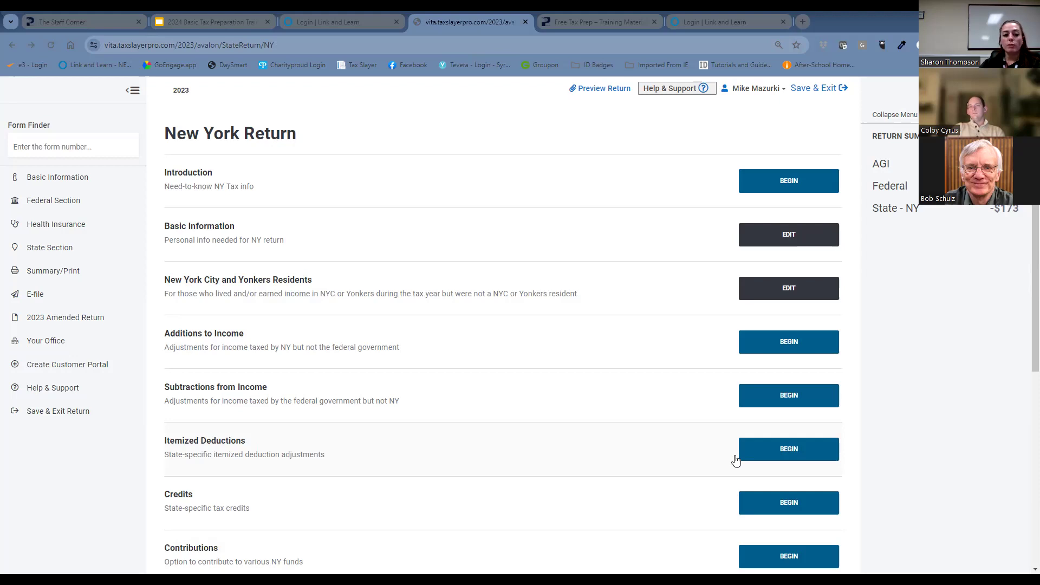
Start the New York College Tuition Credit (Form IT-272), answer No to claiming an itemized tuition deduction, and open Student Information.
{"action": "left_click", "coordinate": [747, 503]}
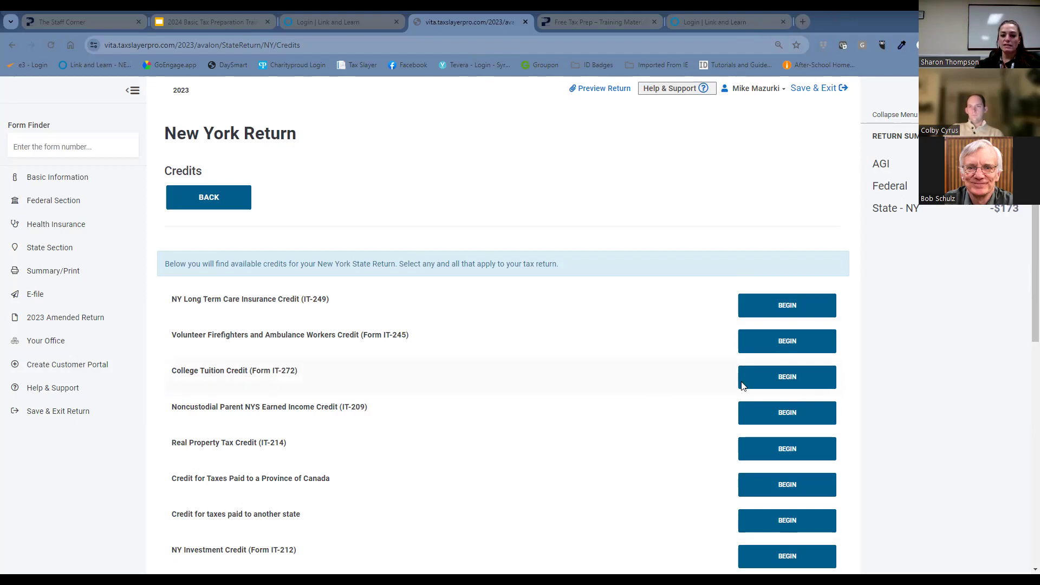
{"action": "left_click", "coordinate": [757, 388]}
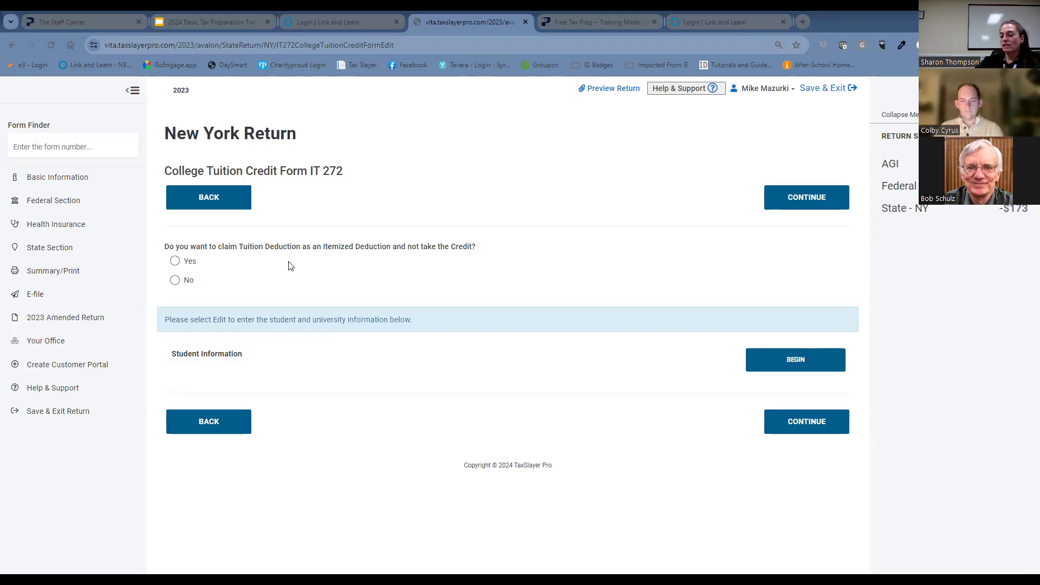
{"action": "left_click", "coordinate": [173, 282]}
{"action": "left_click", "coordinate": [782, 369]}
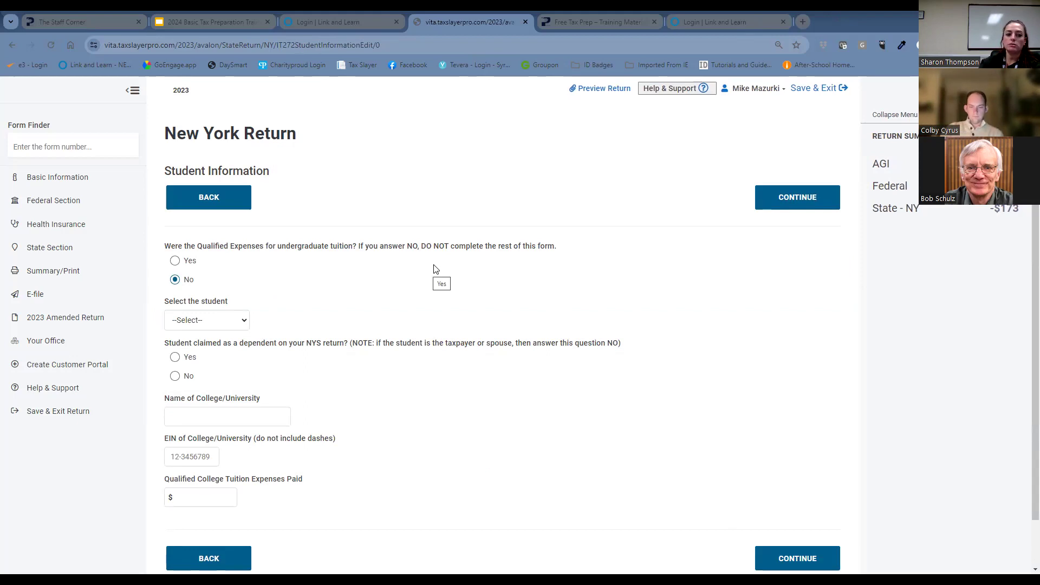
Choose the last-listed dependent as the student and answer Yes to being claimed as a dependent on the NYS return.
{"action": "left_click", "coordinate": [228, 320]}
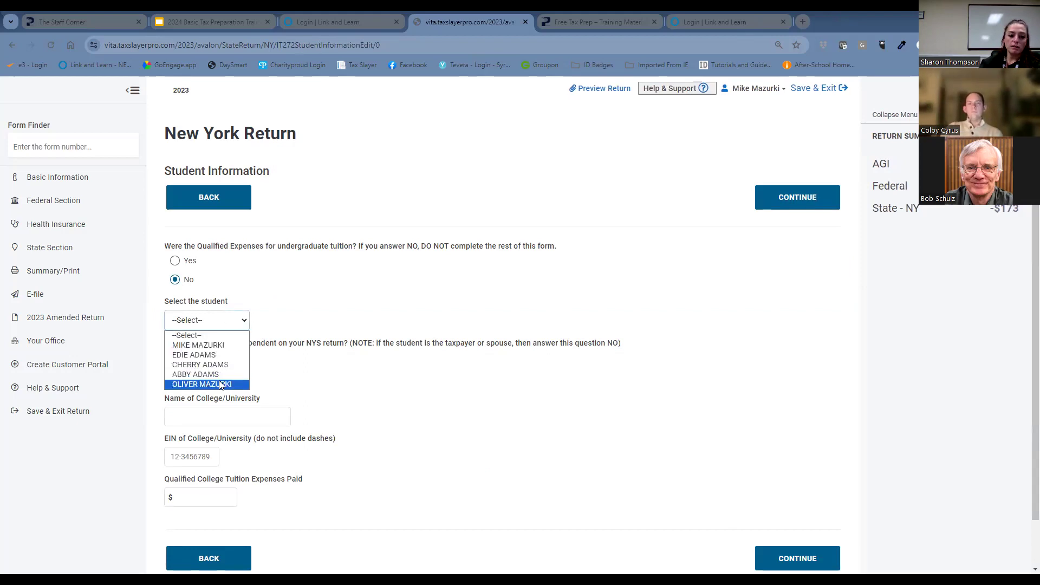
{"action": "left_click", "coordinate": [206, 374]}
{"action": "left_click", "coordinate": [238, 322]}
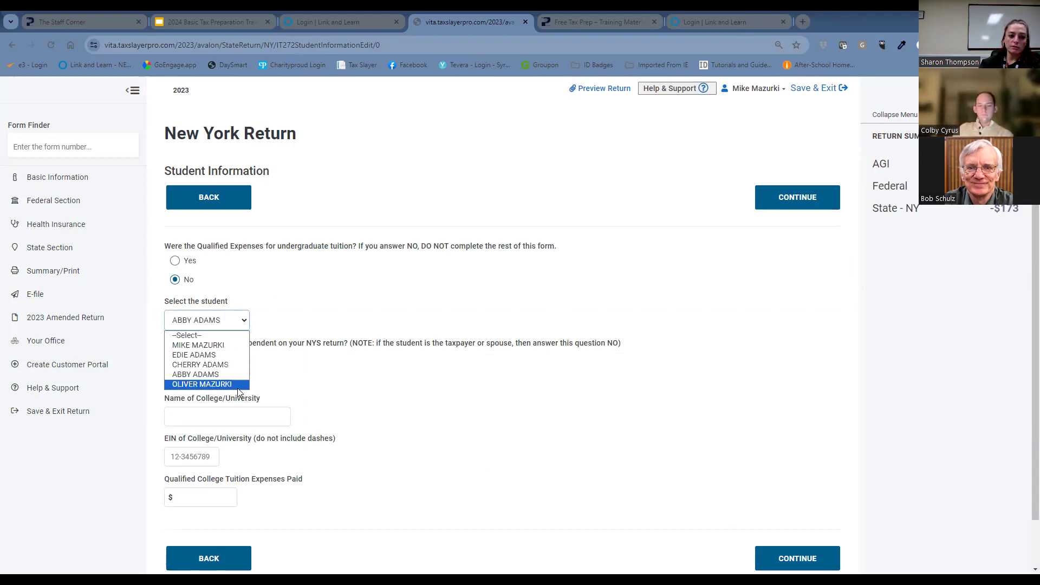
{"action": "left_click", "coordinate": [237, 385]}
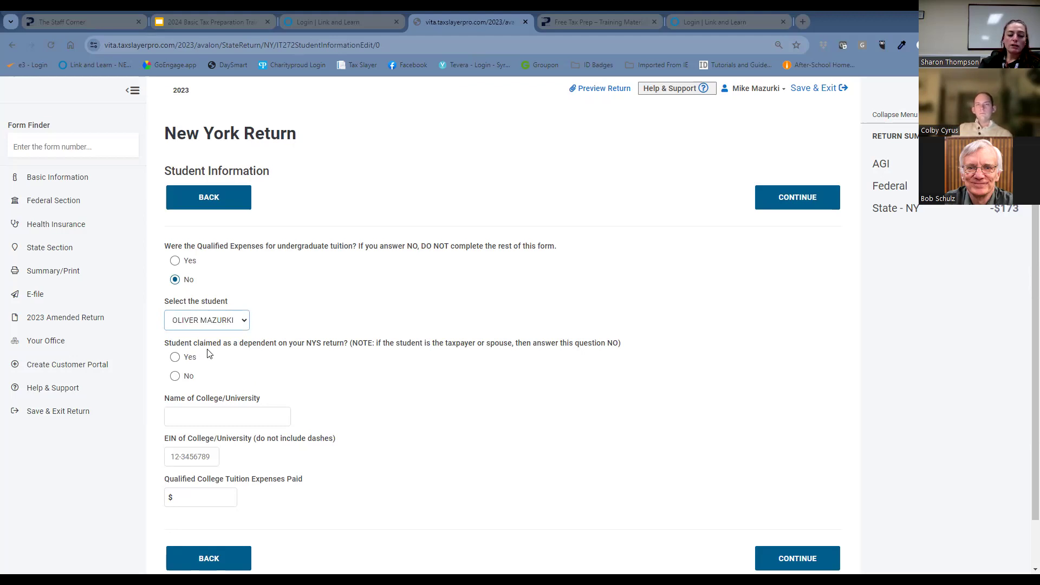
{"action": "left_click", "coordinate": [177, 358]}
Enter LEMOYNE COLLEGE as the name of the college in the Student Information.
{"action": "left_click", "coordinate": [224, 417]}
{"action": "type", "text": "L"}
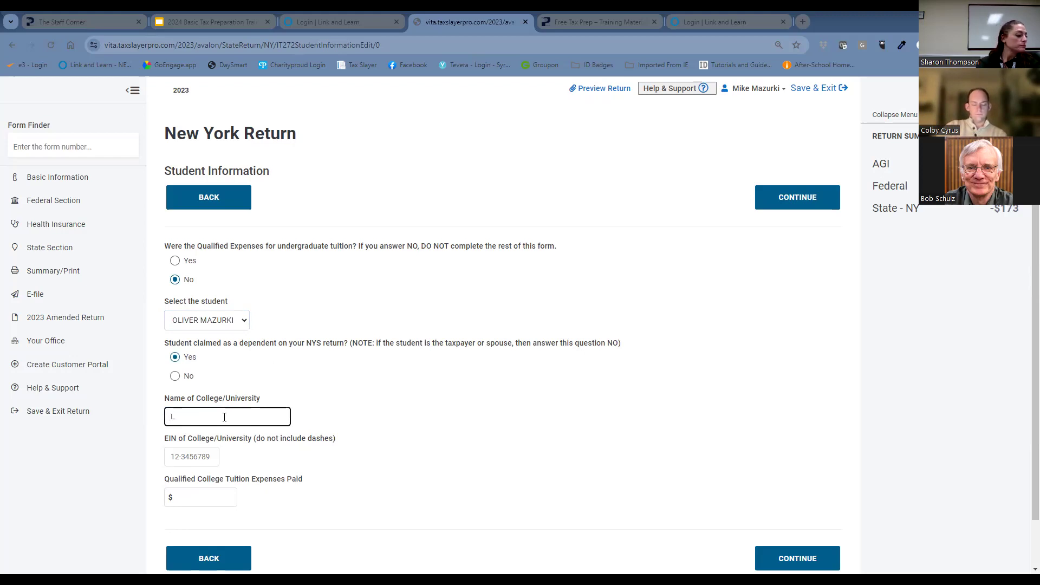
{"action": "type", "text": "EY"}
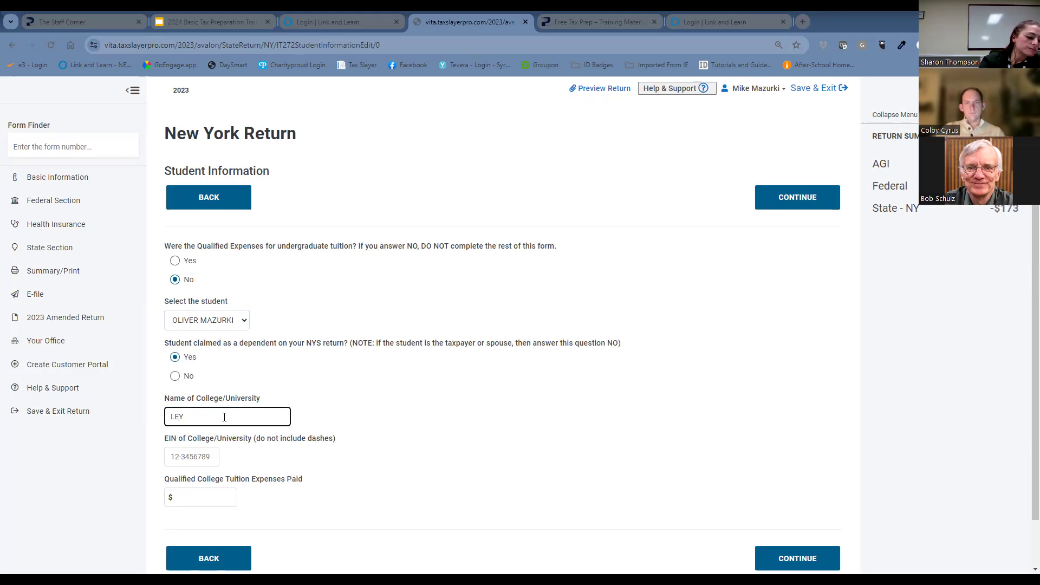
{"action": "key", "text": "BackSpace"}
{"action": "type", "text": "M"}
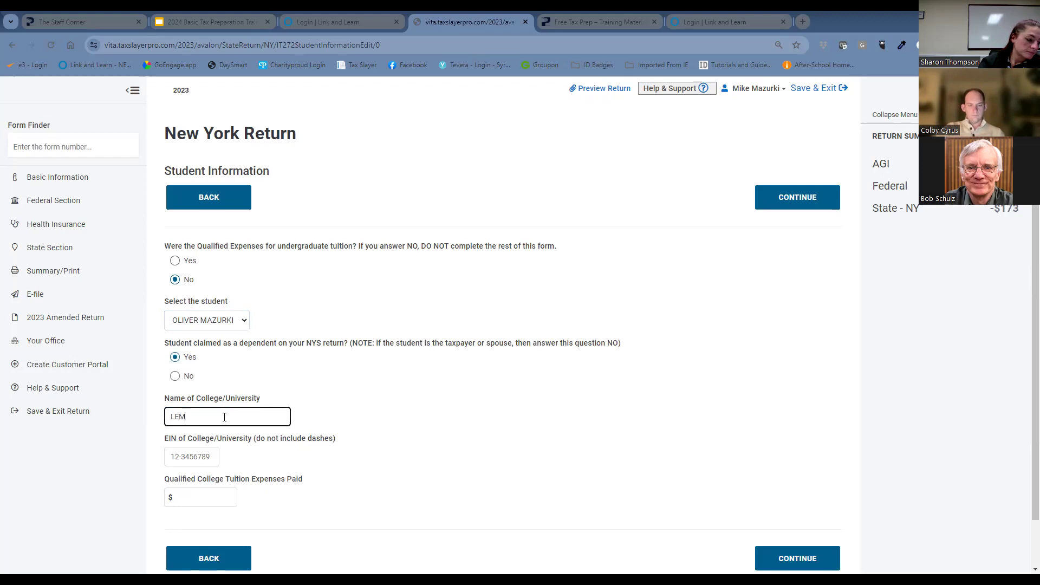
{"action": "type", "text": "OYNE"}
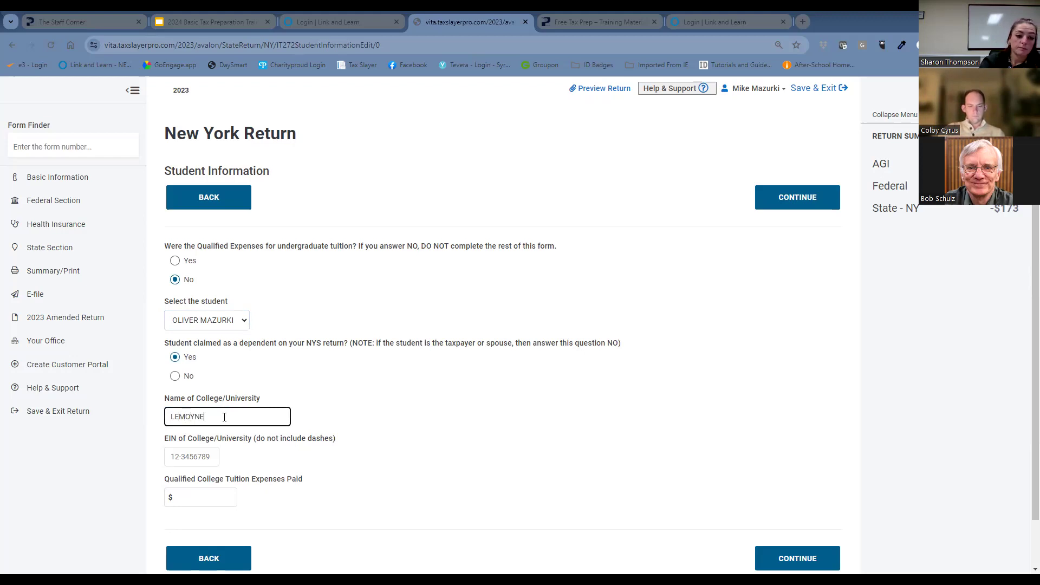
{"action": "type", "text": " COLLEGE"}
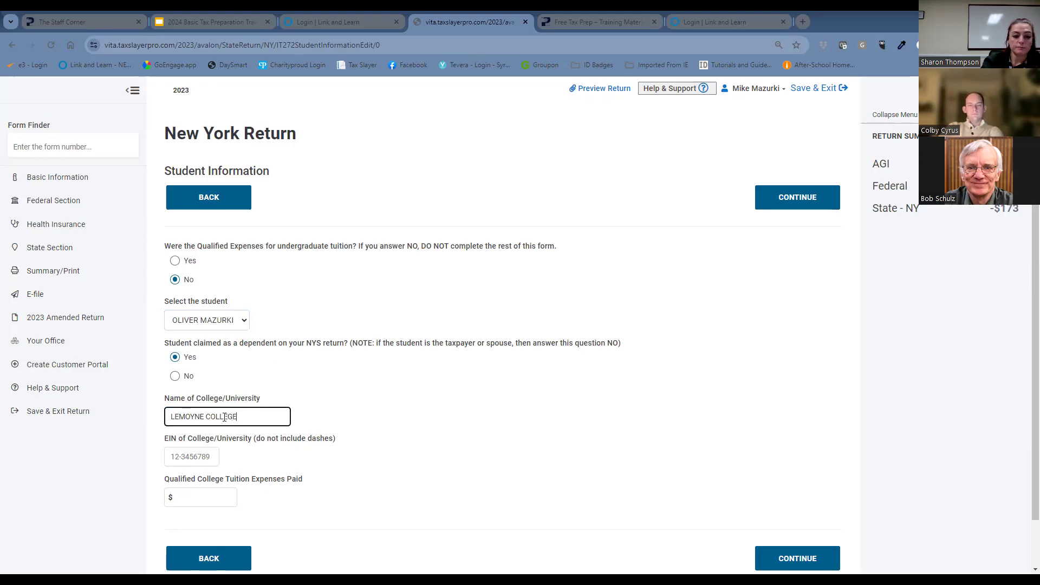
{"action": "key", "text": "Tab"}
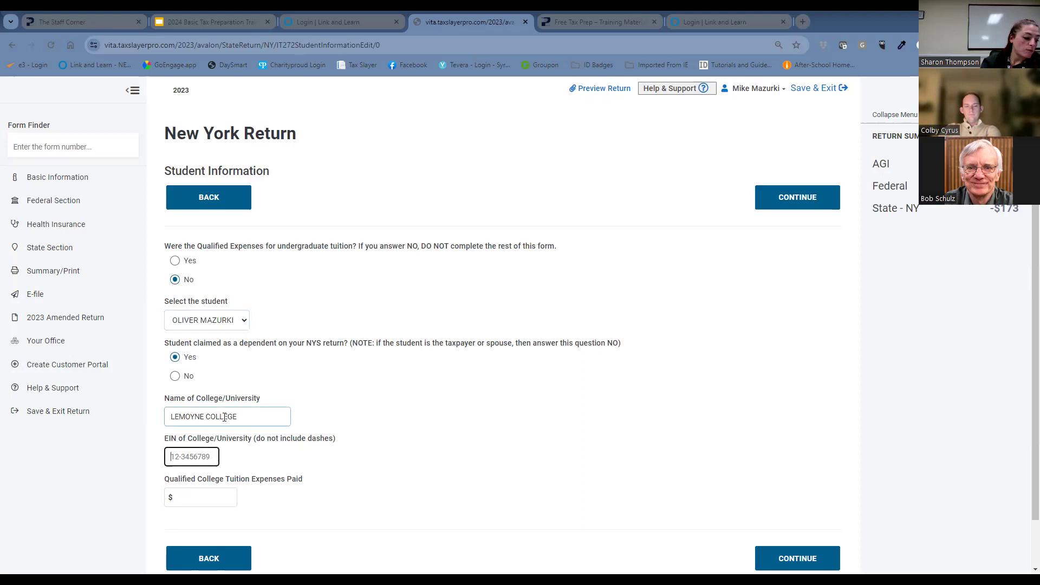
Fill in the college's EIN in the Student Information.
{"action": "type", "text": "15-05"}
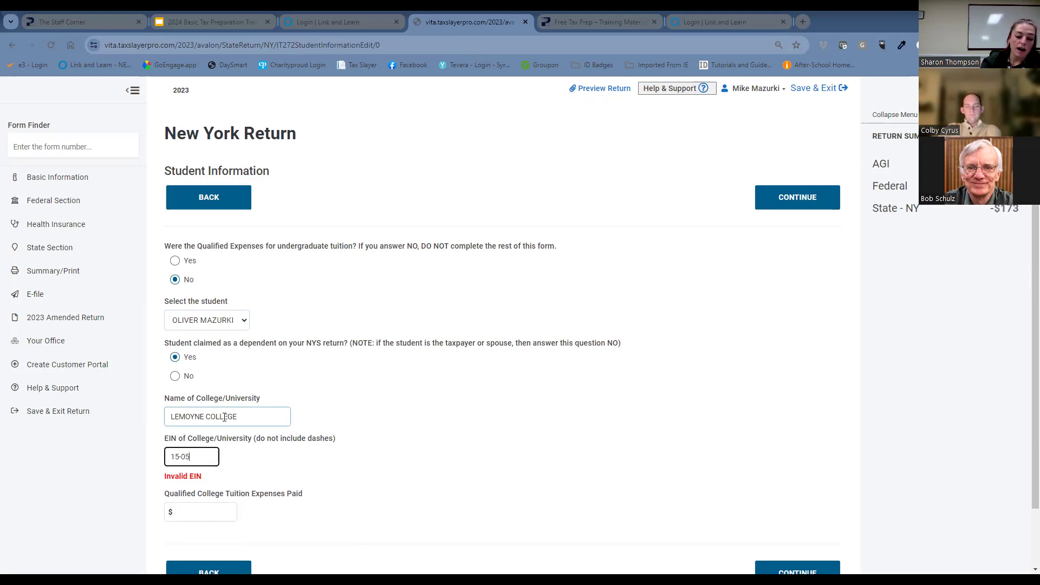
{"action": "type", "text": "4584"}
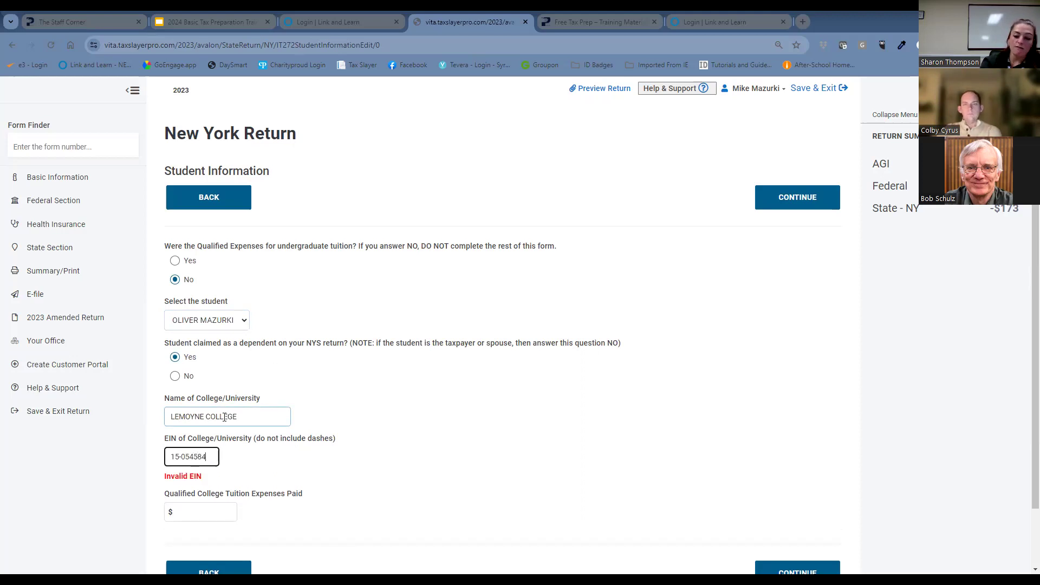
{"action": "type", "text": "1"}
Set the qualified college tuition expenses paid to $4000, save the student information and leave the Form IT-272 page.
{"action": "left_click", "coordinate": [215, 498]}
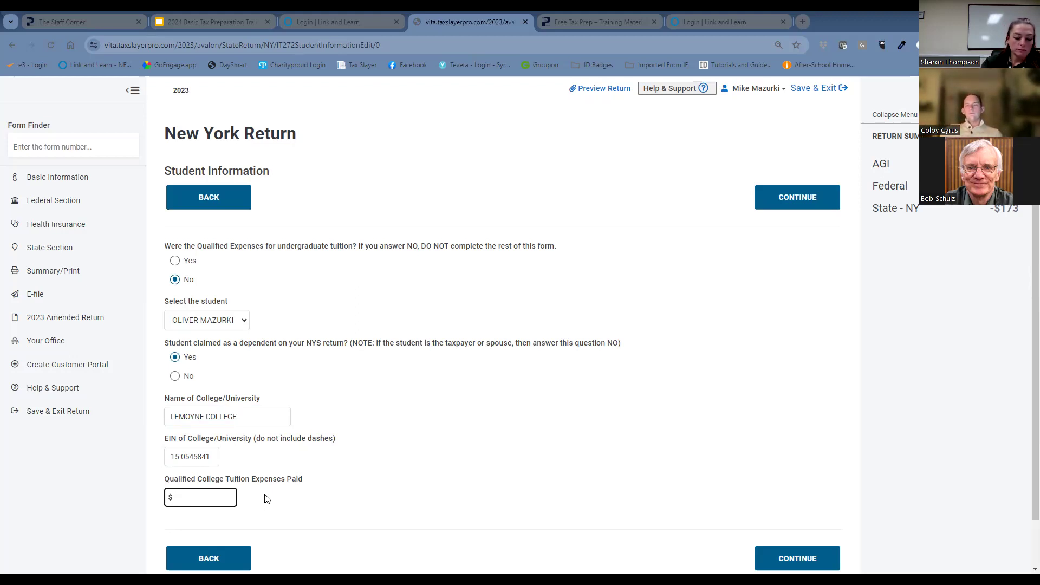
{"action": "type", "text": "4000"}
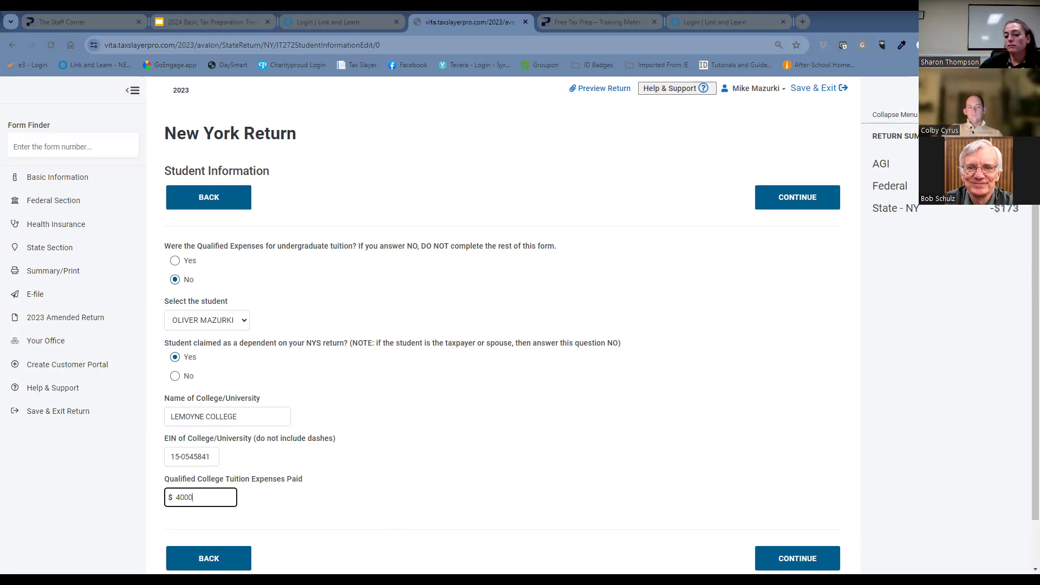
{"action": "left_click", "coordinate": [797, 567]}
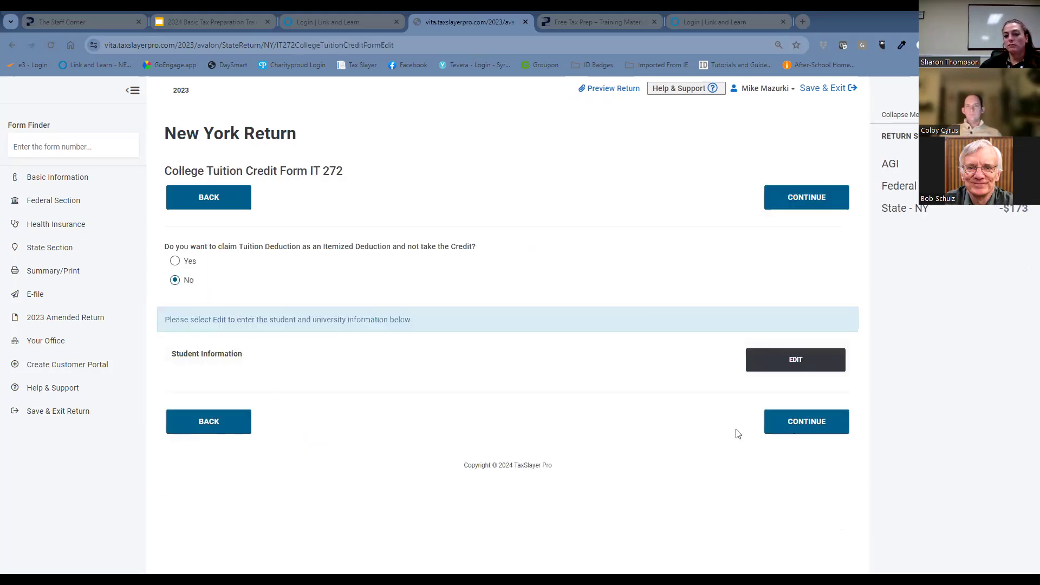
{"action": "left_click", "coordinate": [240, 432]}
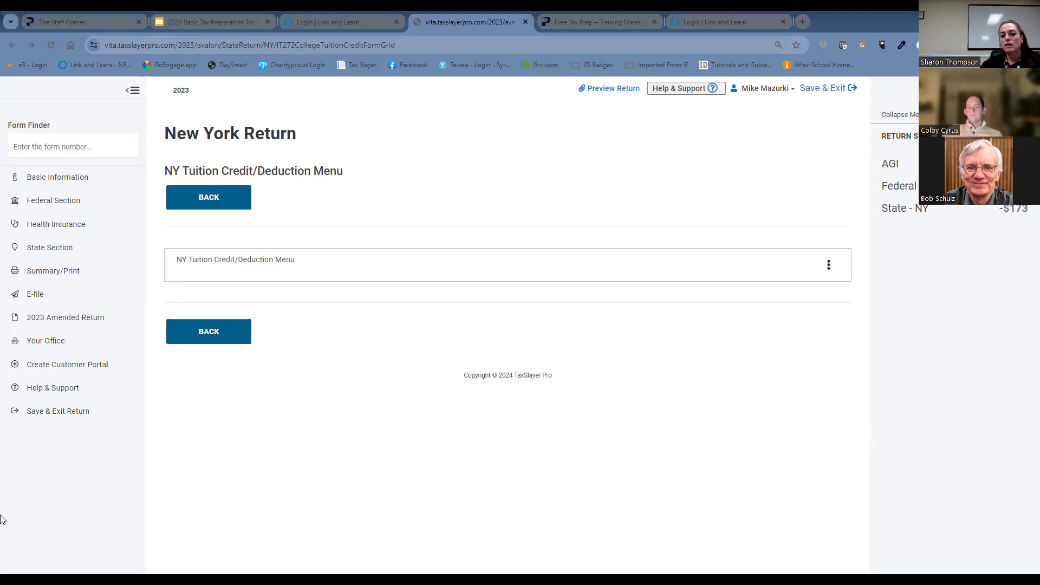
Return to the New York credits list and begin the Real Property Tax Relief Credit (IT-229).
{"action": "left_click", "coordinate": [42, 395]}
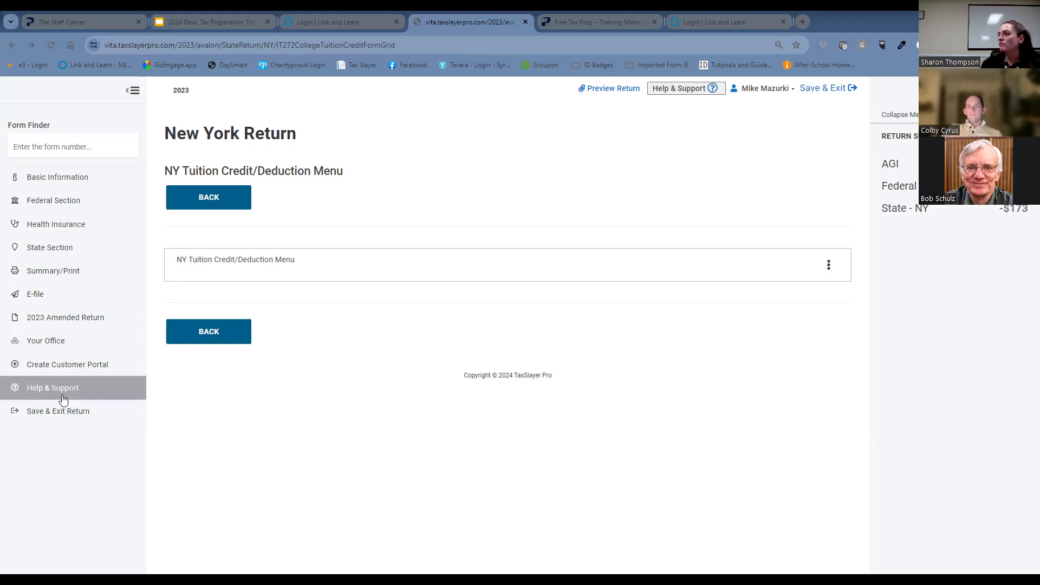
{"action": "left_click", "coordinate": [197, 329]}
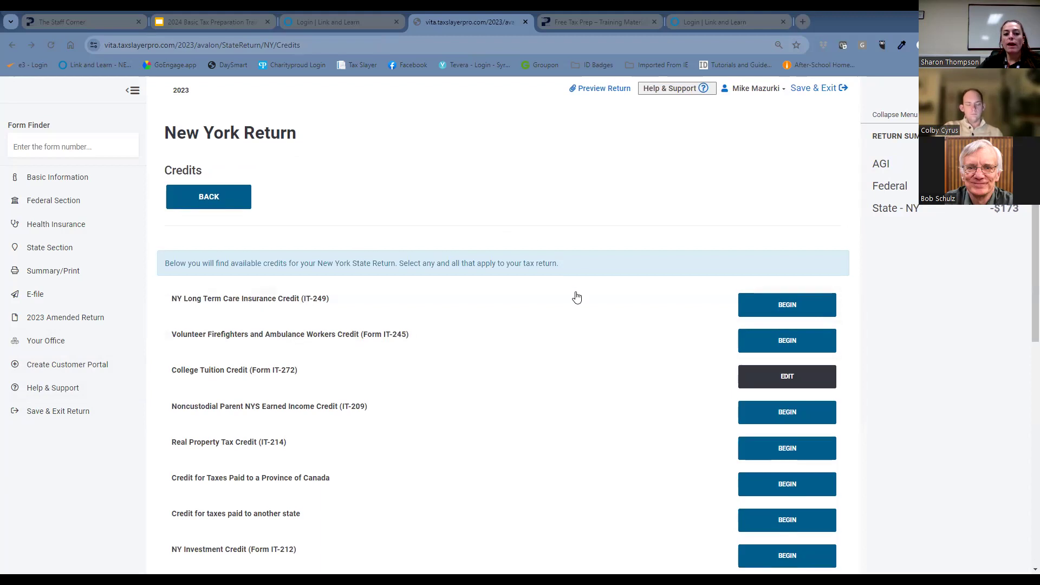
{"action": "scroll", "coordinate": [576, 292], "scroll_direction": "down", "scroll_amount": 8}
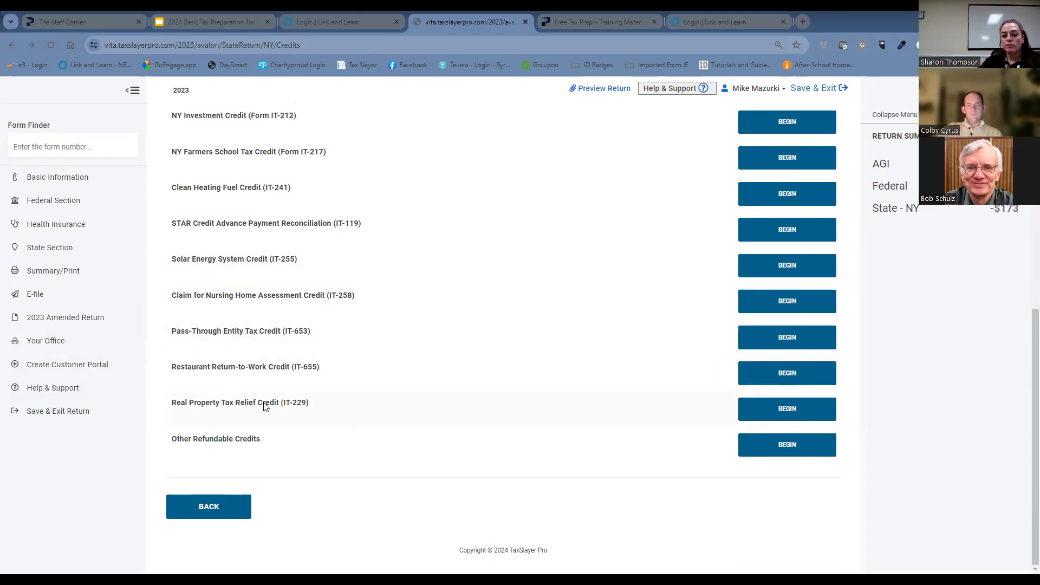
{"action": "left_click", "coordinate": [790, 409]}
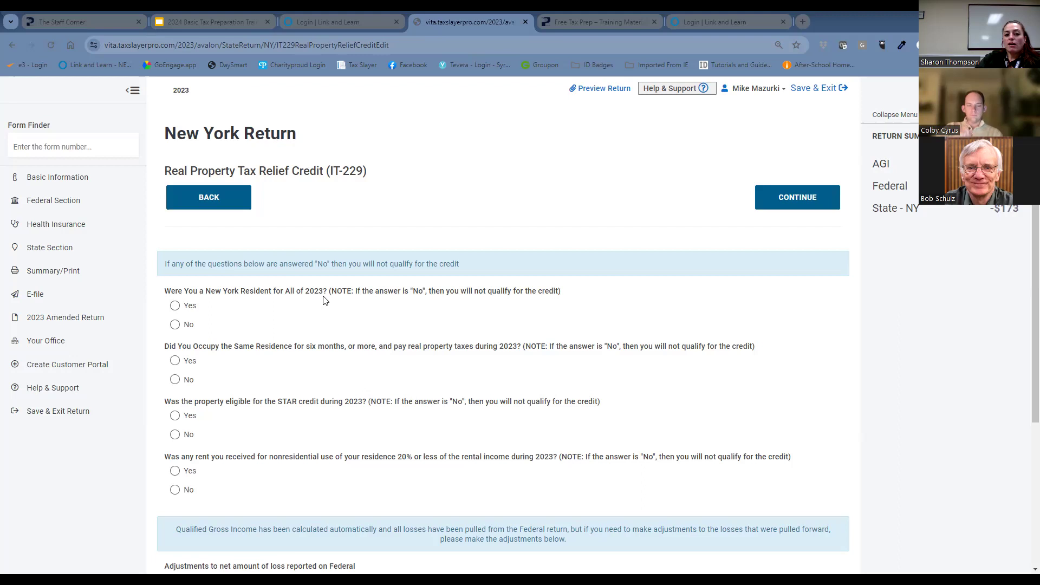
Answer Yes to all four IT-229 eligibility questions on residency, occupancy and property taxes, STAR eligibility and nonresidential rent.
{"action": "left_click", "coordinate": [176, 306]}
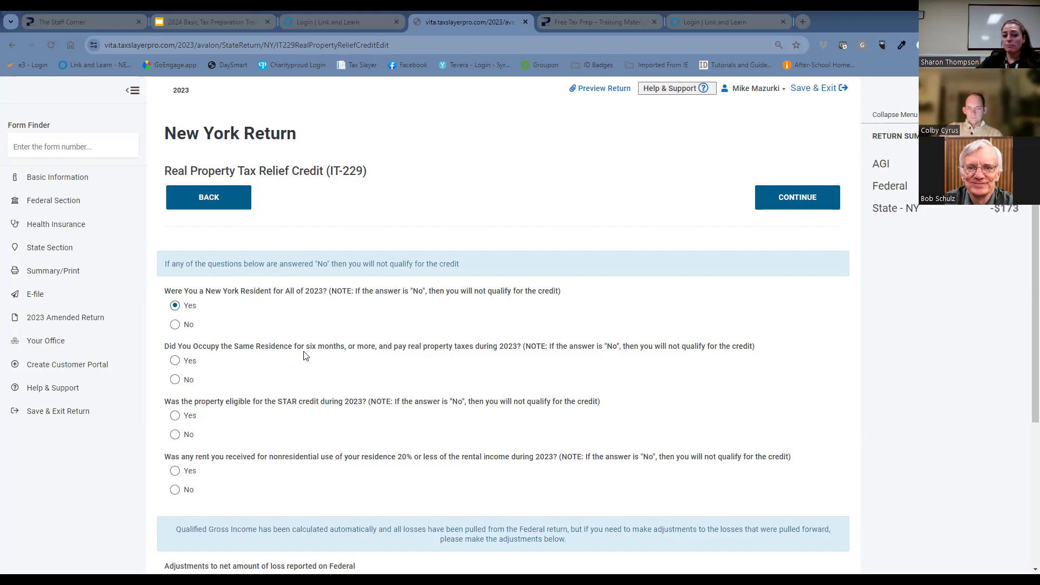
{"action": "left_click", "coordinate": [175, 362]}
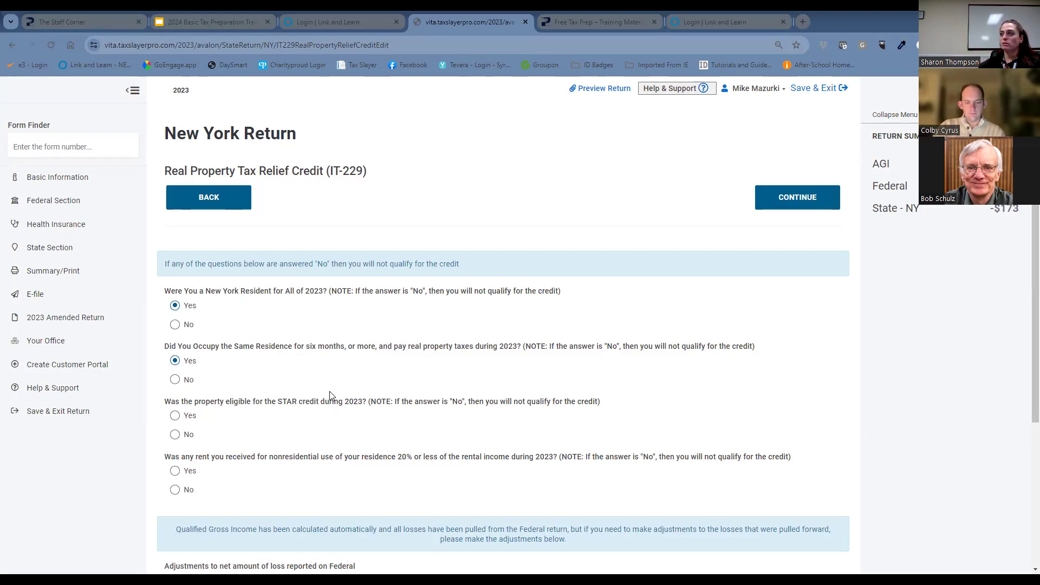
{"action": "left_click", "coordinate": [177, 421]}
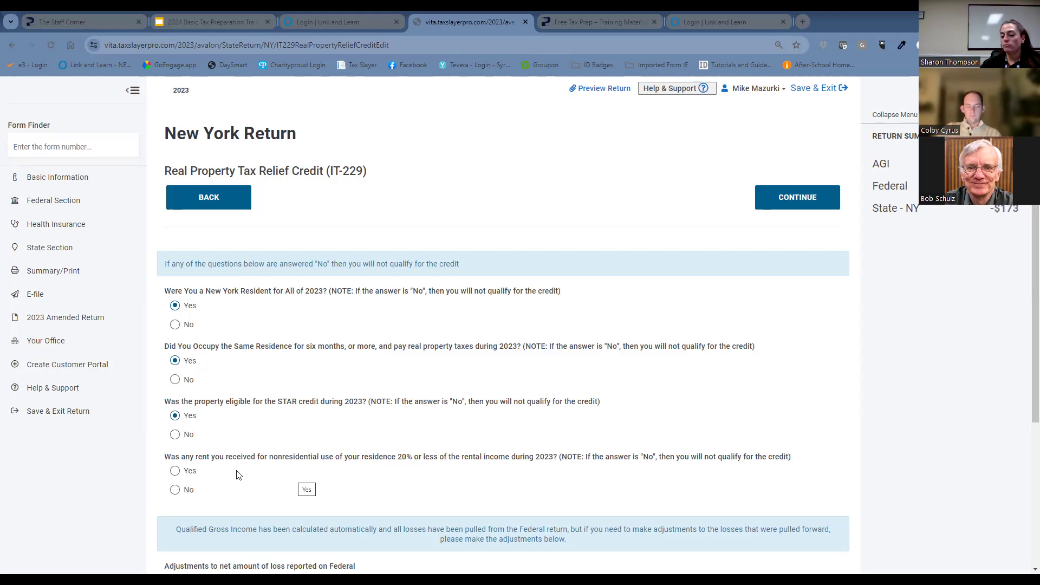
{"action": "left_click", "coordinate": [175, 471]}
Begin Residence Information (1) and set the days resided in 2023 to 365 and the allocation percentage to 100.
{"action": "scroll", "coordinate": [317, 471], "scroll_direction": "down", "scroll_amount": 3}
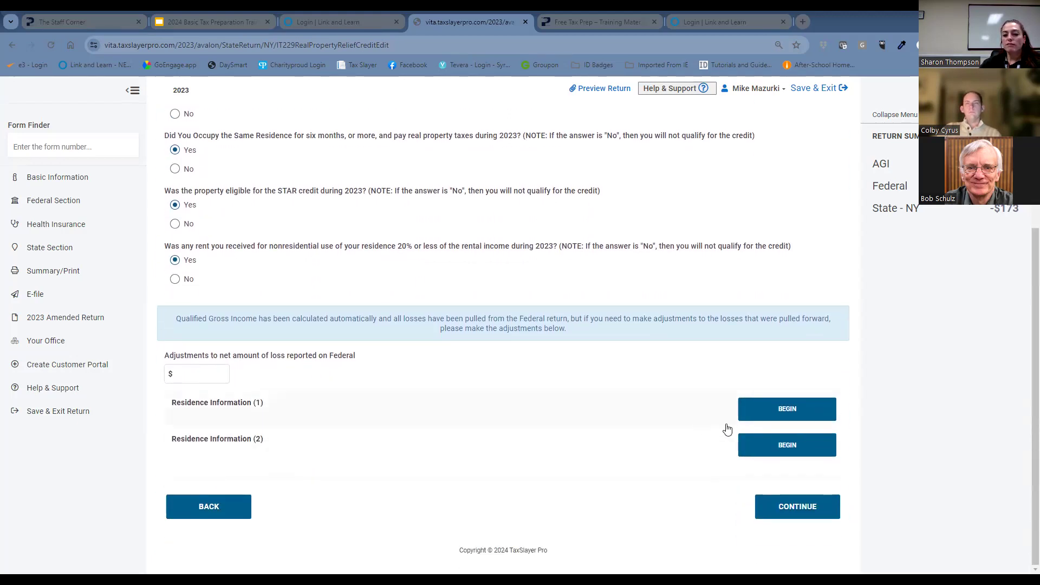
{"action": "left_click", "coordinate": [763, 414]}
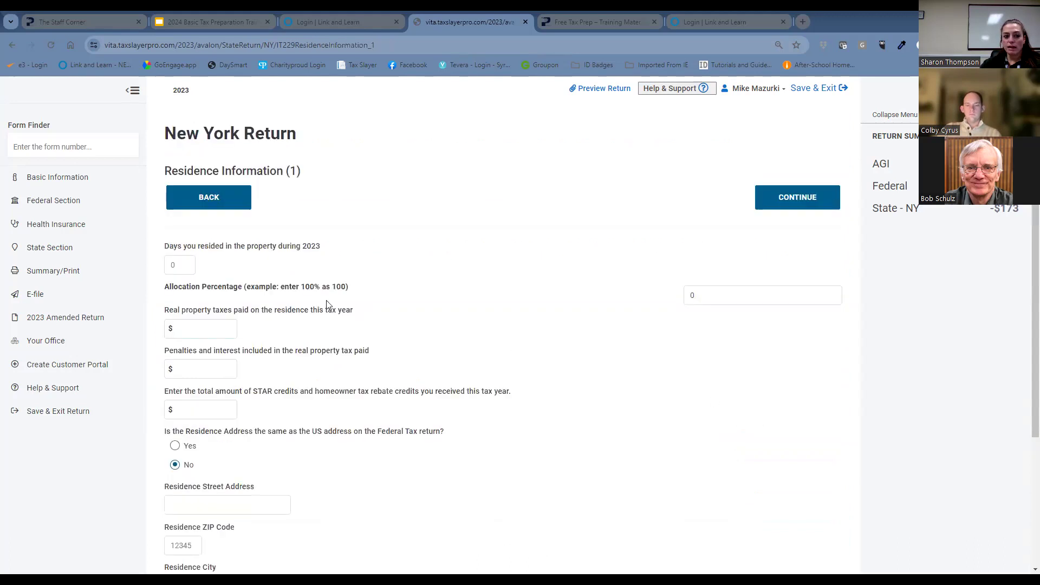
{"action": "left_click", "coordinate": [190, 270]}
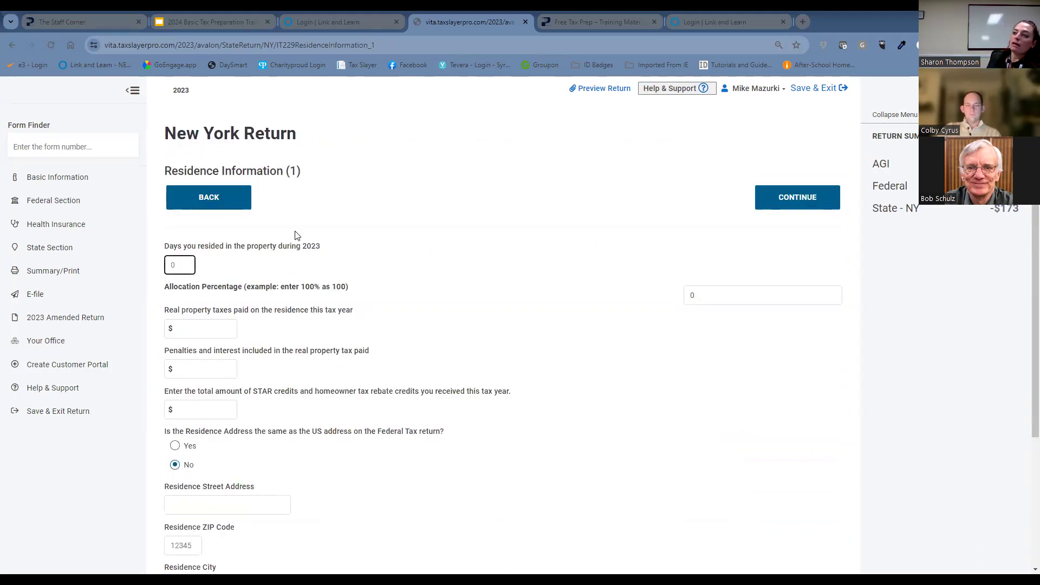
{"action": "type", "text": "365"}
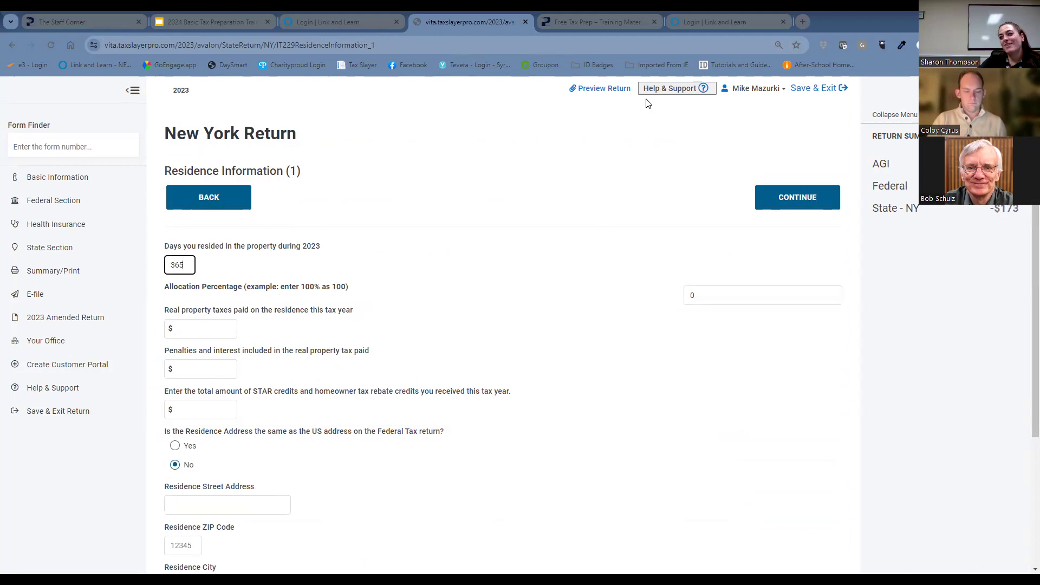
{"action": "left_click", "coordinate": [706, 296]}
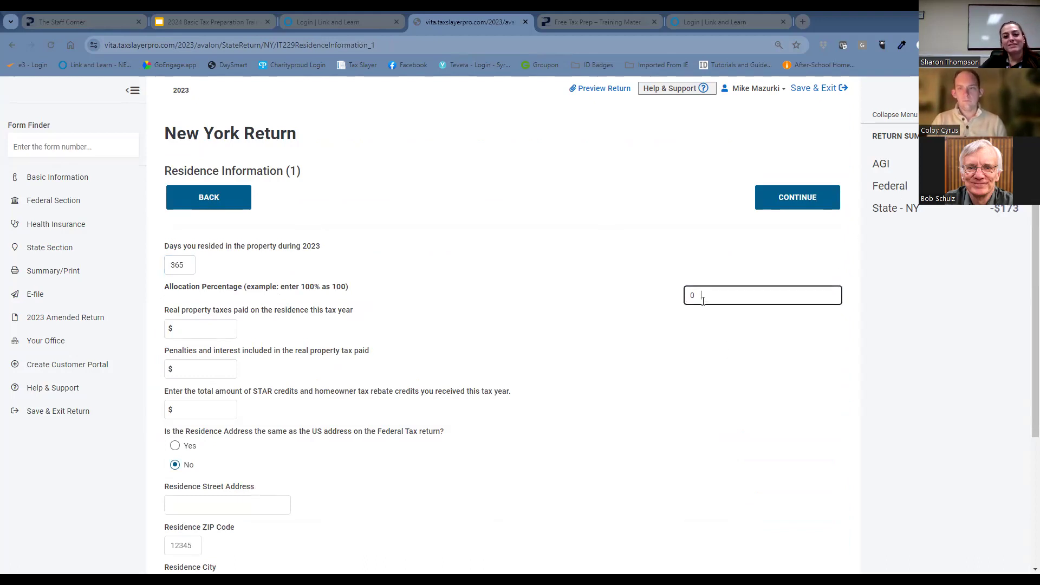
{"action": "left_click_drag", "start_coordinate": [710, 298], "coordinate": [657, 299]}
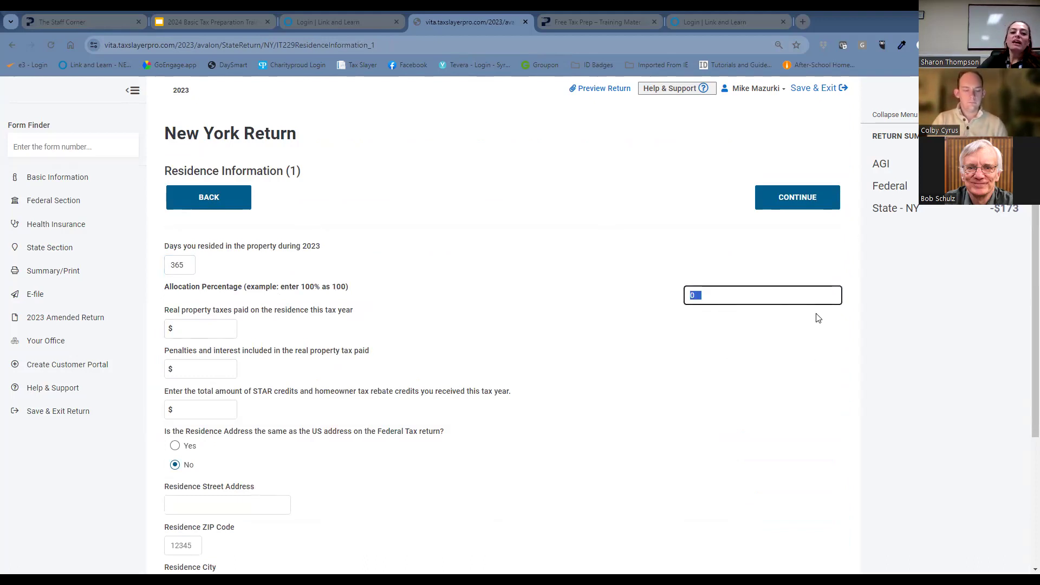
{"action": "type", "text": "100"}
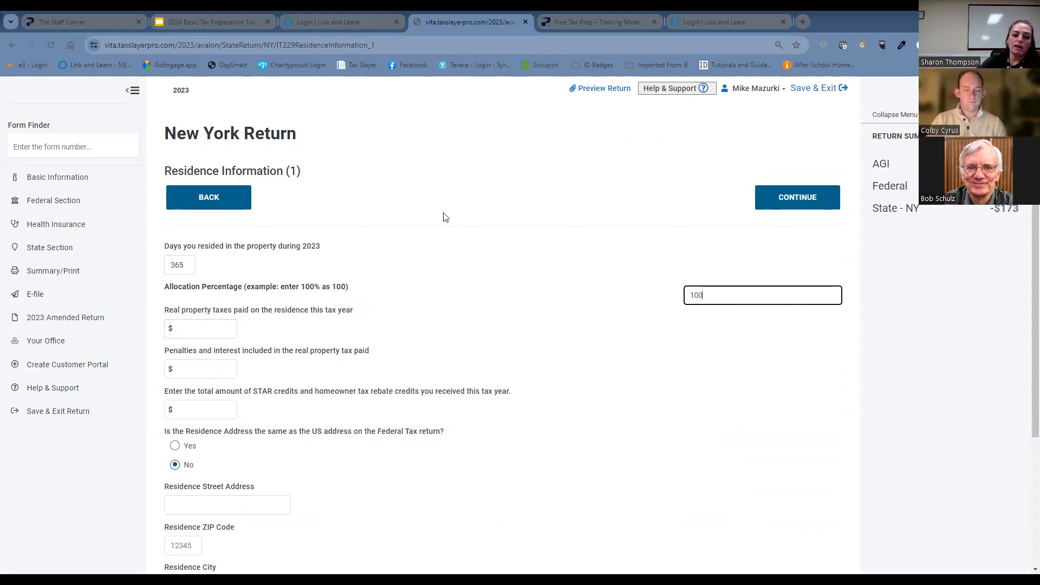
Set the real property taxes paid to $3200 and the STAR and homeowner tax rebate credits received to $320.
{"action": "left_click", "coordinate": [227, 329]}
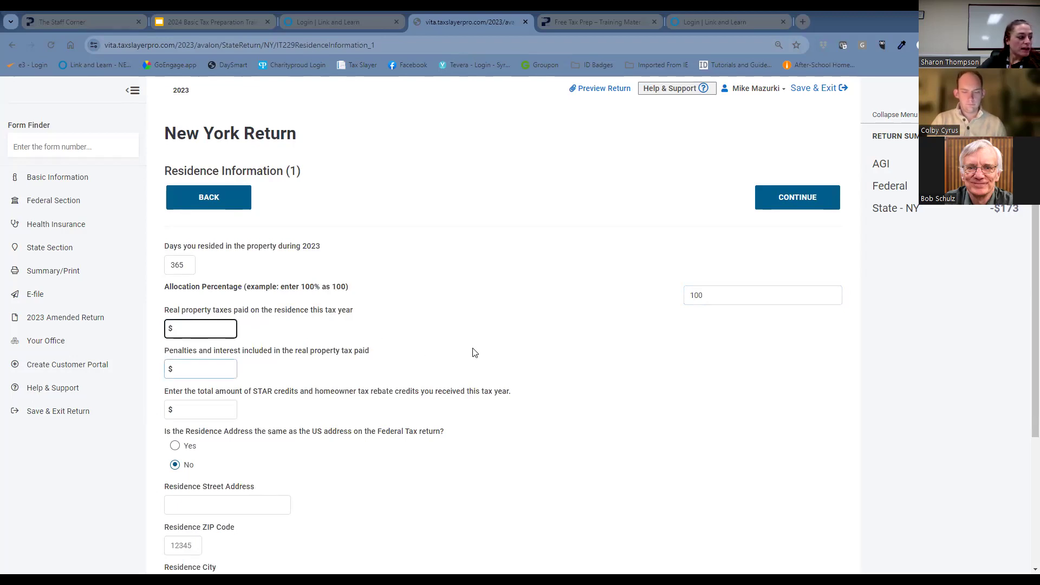
{"action": "type", "text": "3200"}
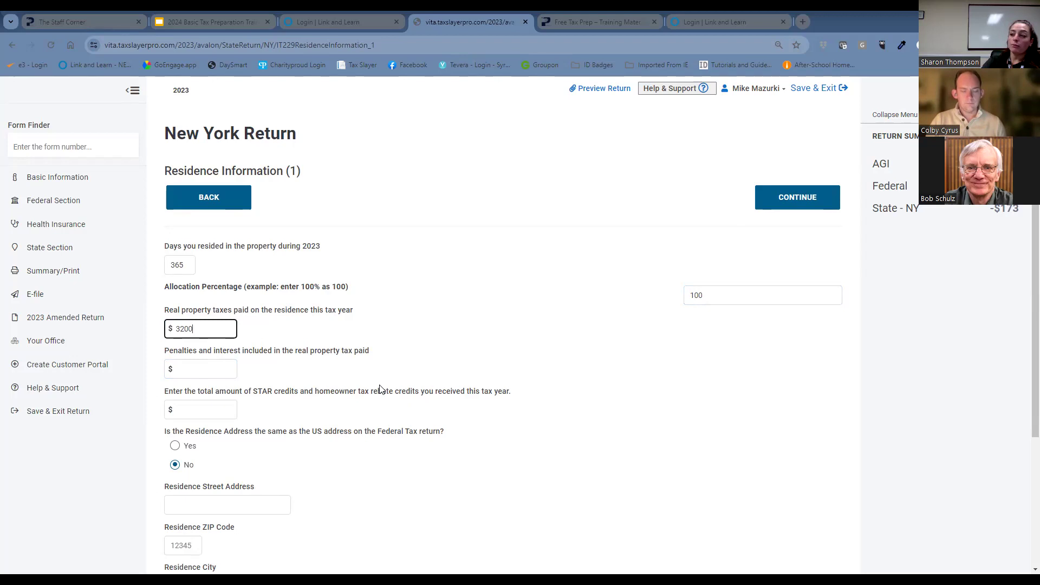
{"action": "left_click", "coordinate": [227, 410]}
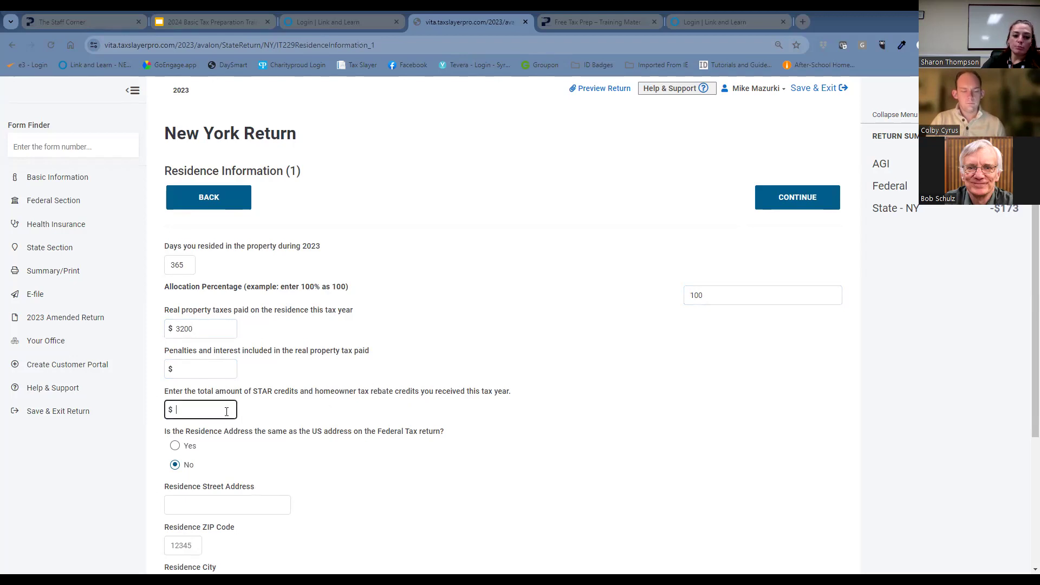
{"action": "type", "text": "320"}
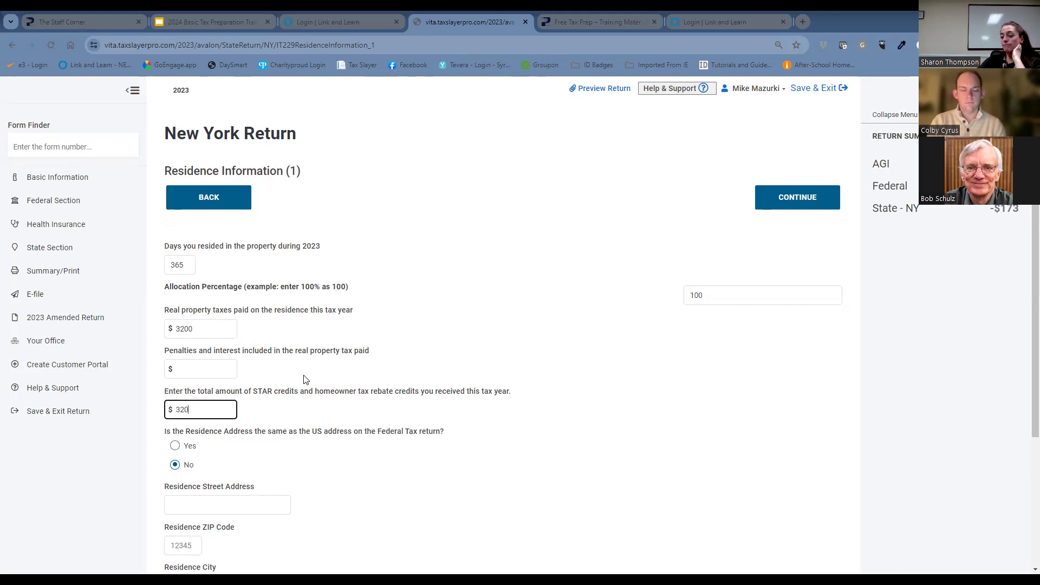
Mark the residence address as the same as on the federal return, save the IT-229 entries and return to the New York Return menu.
{"action": "left_click", "coordinate": [175, 446]}
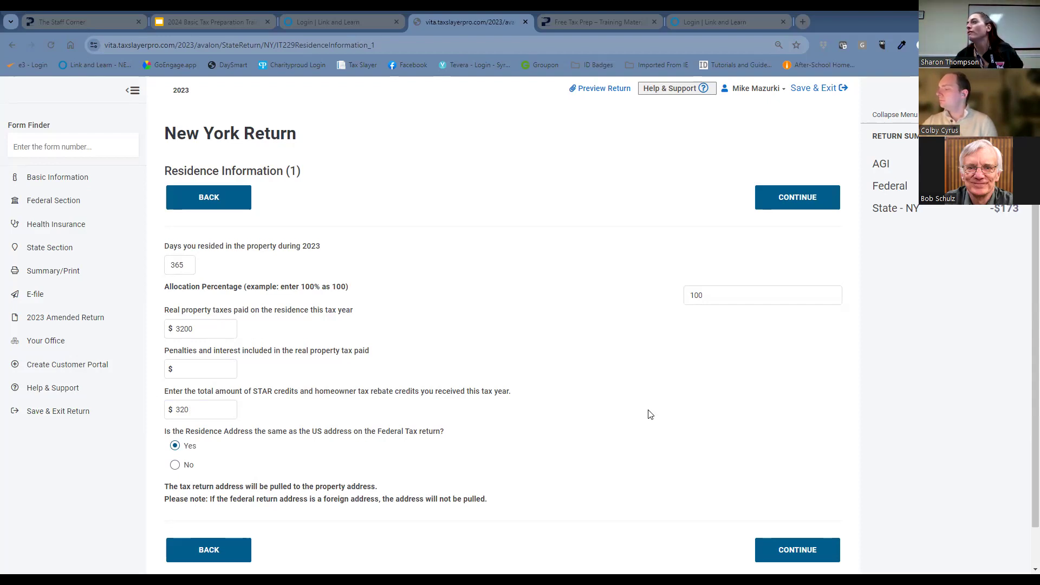
{"action": "left_click", "coordinate": [772, 549]}
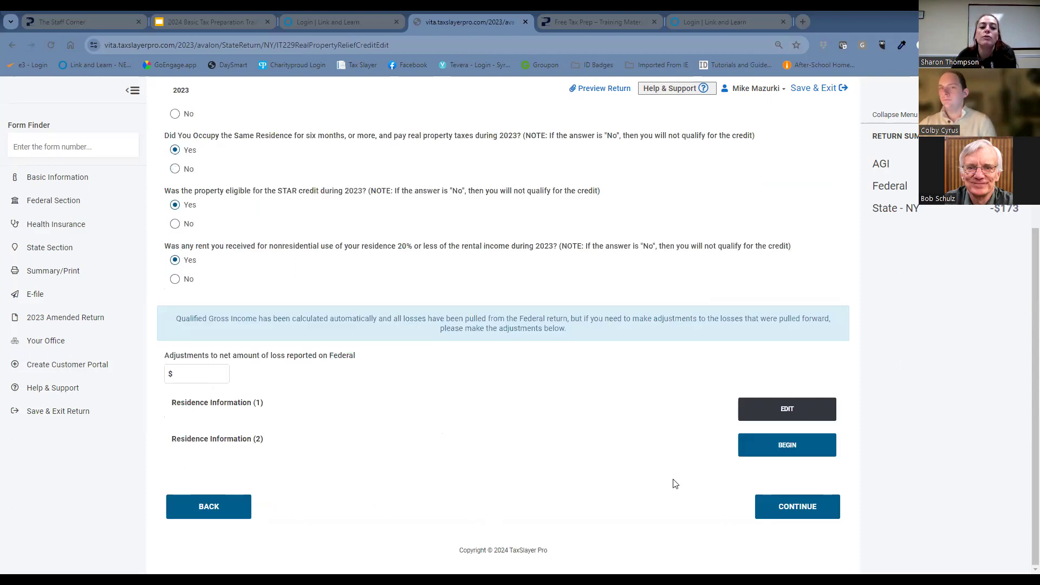
{"action": "left_click", "coordinate": [802, 503]}
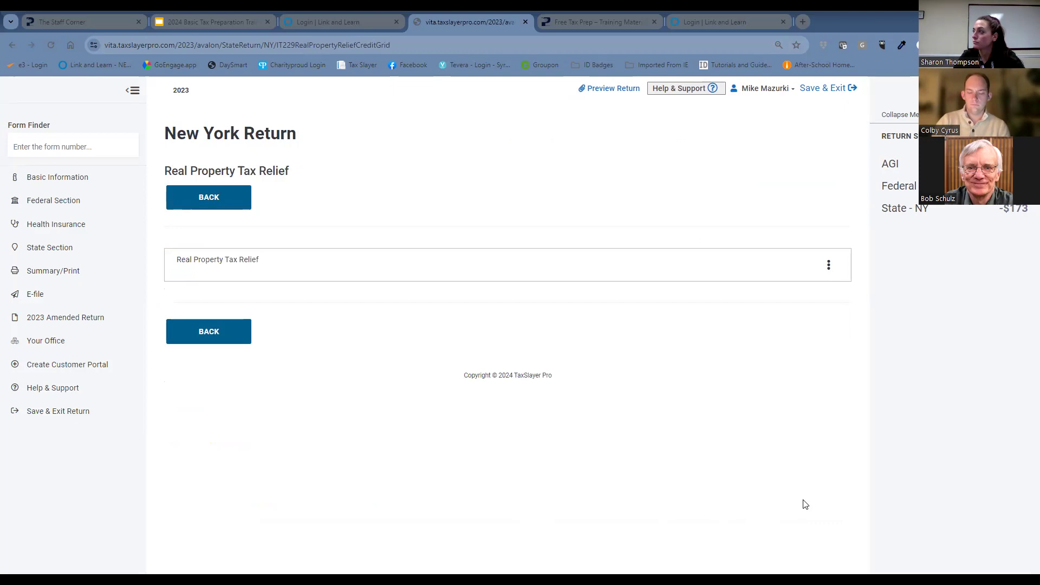
{"action": "left_click", "coordinate": [233, 208]}
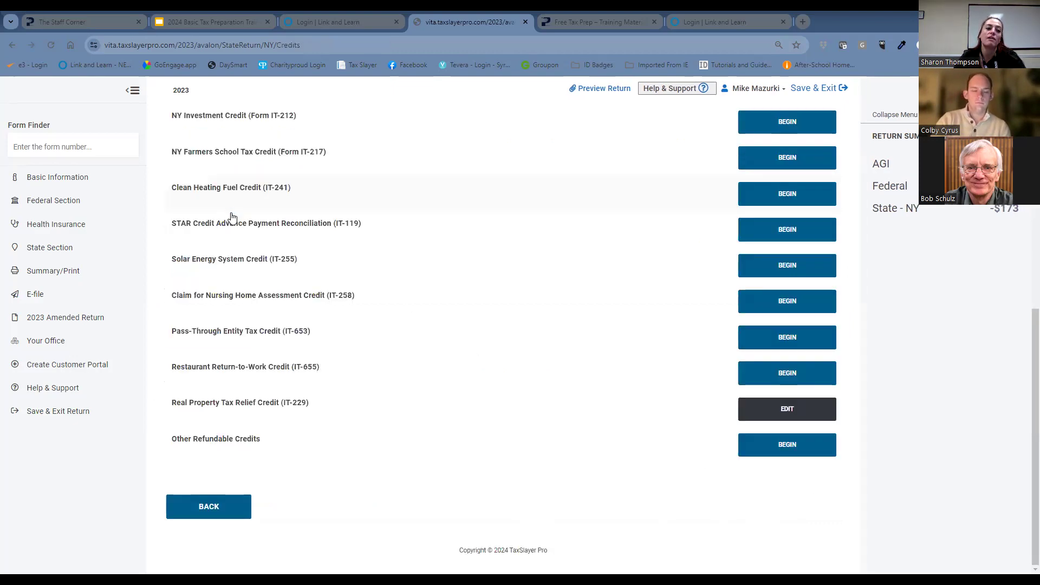
{"action": "left_click", "coordinate": [233, 514]}
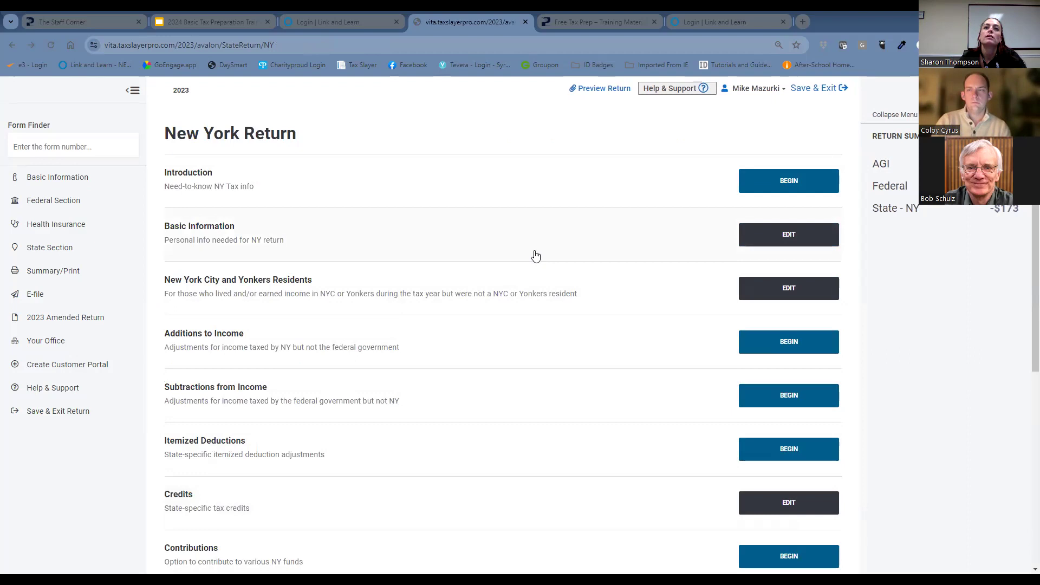
Leave the New York return and continue from the State Return page to the Tax Return Summary.
{"action": "scroll", "coordinate": [535, 256], "scroll_direction": "down", "scroll_amount": 6}
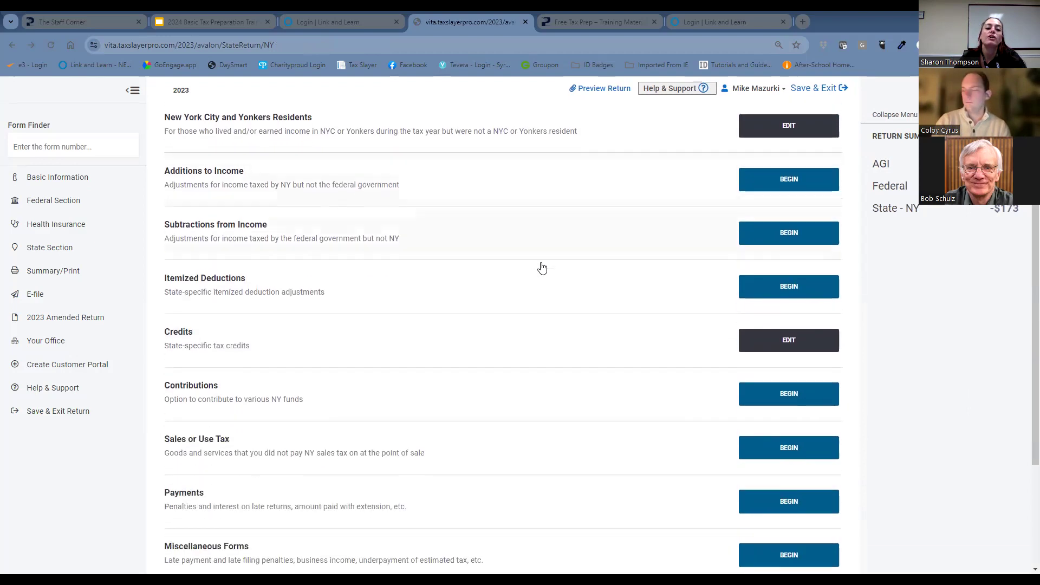
{"action": "left_click", "coordinate": [778, 506]}
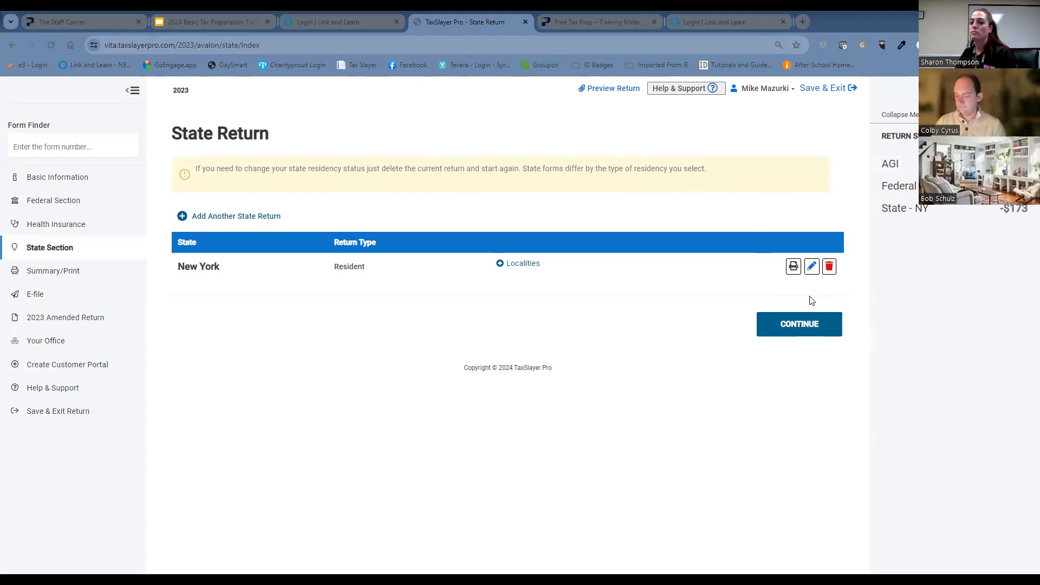
{"action": "left_click", "coordinate": [806, 329]}
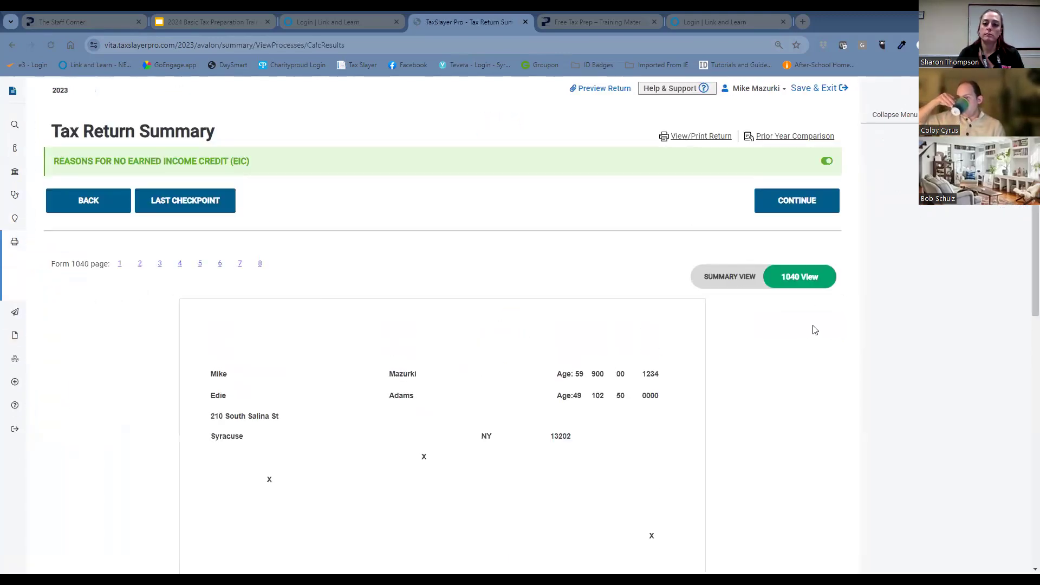
Glance over the Form 1040 summary and open the printable PDF of the 2023 tax return.
{"action": "scroll", "coordinate": [407, 370], "scroll_direction": "down", "scroll_amount": 2}
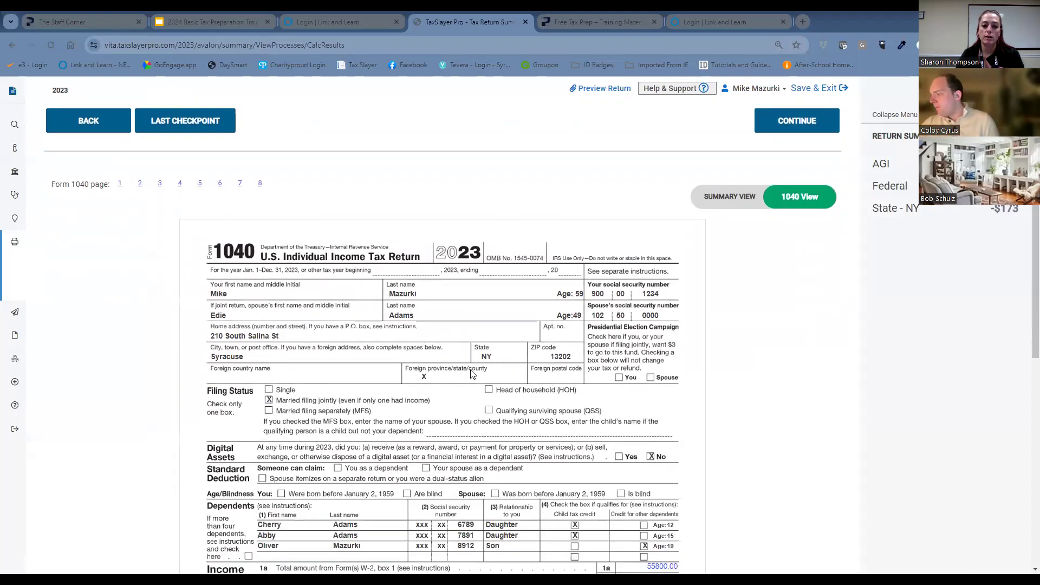
{"action": "scroll", "coordinate": [477, 374], "scroll_direction": "up", "scroll_amount": 1}
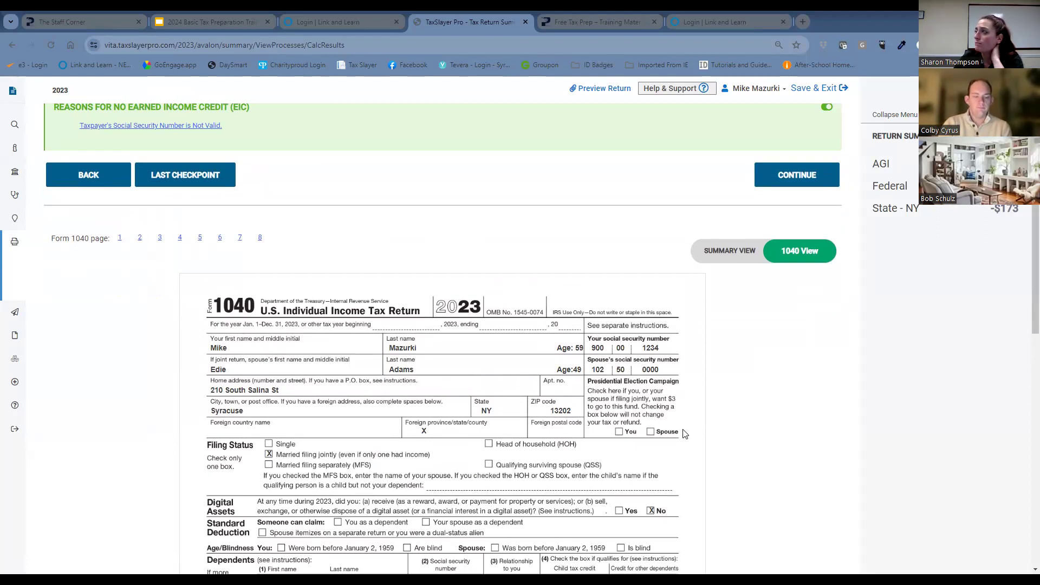
{"action": "scroll", "coordinate": [687, 435], "scroll_direction": "up", "scroll_amount": 1}
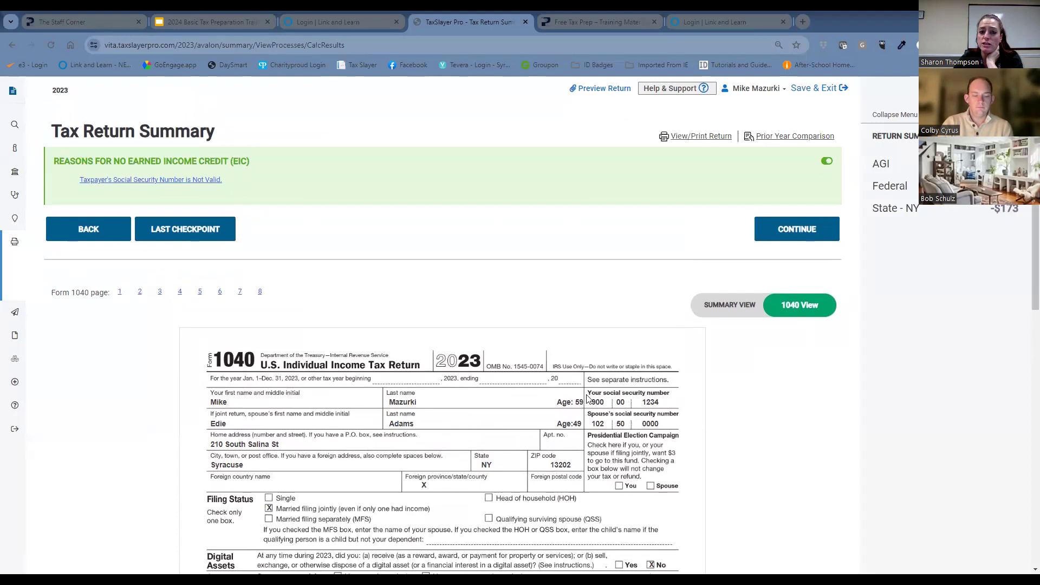
{"action": "left_click", "coordinate": [701, 137]}
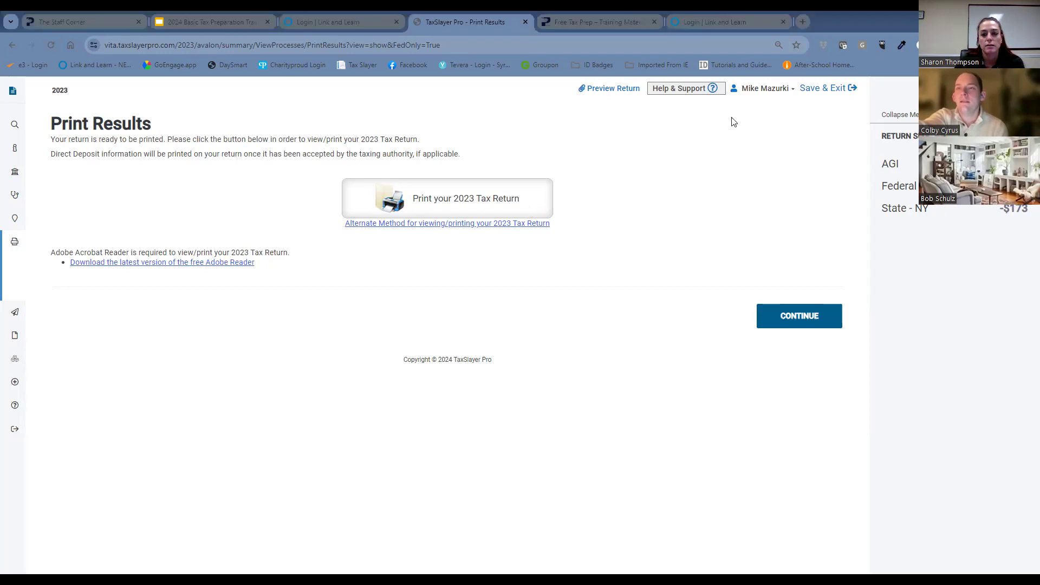
{"action": "left_click", "coordinate": [515, 203]}
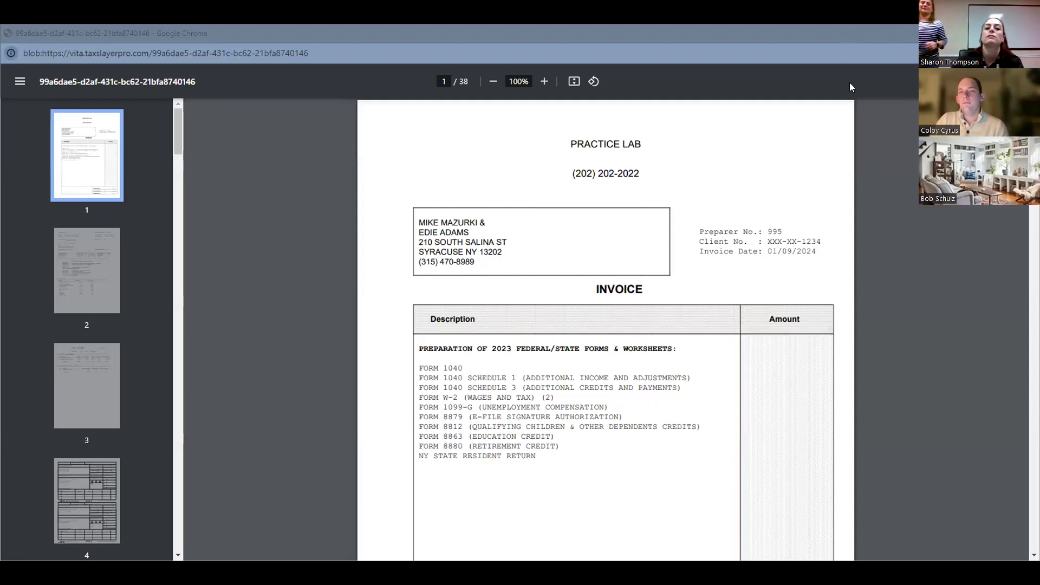
Review the printed return from the invoice and return summary through Form 8879 to the Form 1040 income, credits, payments and refund lines.
{"action": "scroll", "coordinate": [883, 213], "scroll_direction": "down", "scroll_amount": 10}
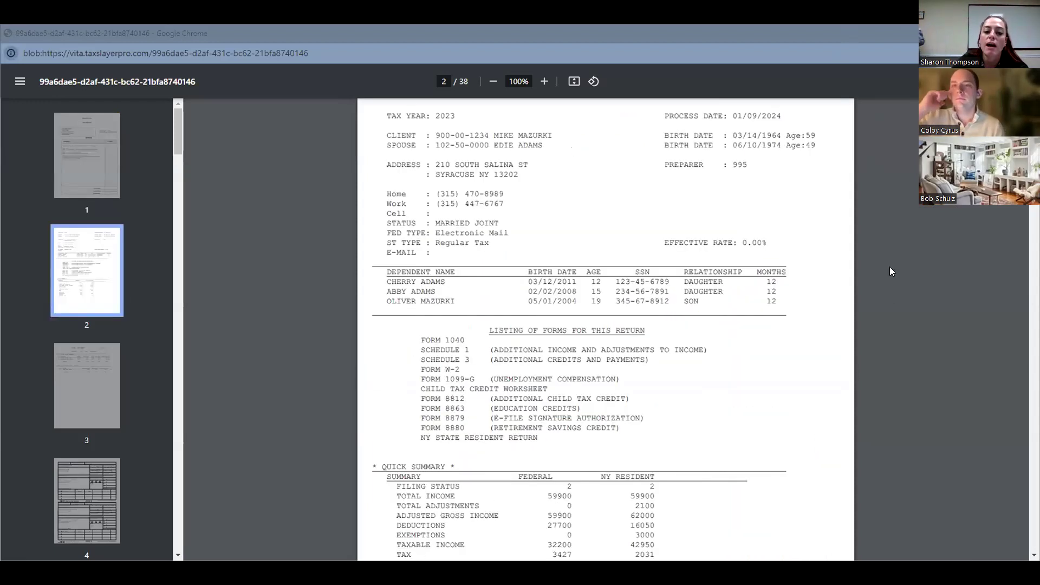
{"action": "scroll", "coordinate": [922, 317], "scroll_direction": "down", "scroll_amount": 15}
{"action": "scroll", "coordinate": [922, 318], "scroll_direction": "down", "scroll_amount": 2}
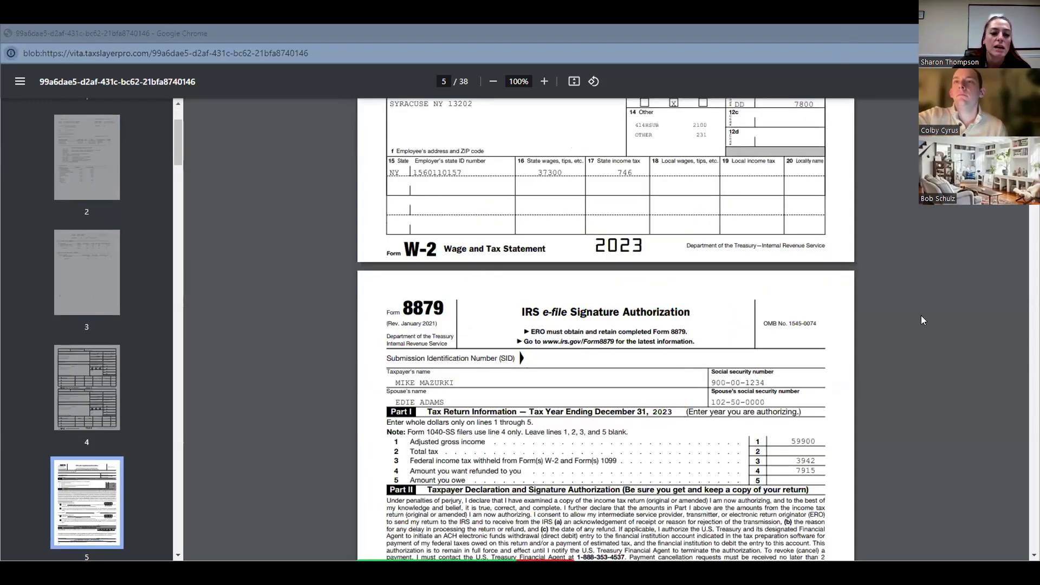
{"action": "scroll", "coordinate": [917, 317], "scroll_direction": "down", "scroll_amount": 7}
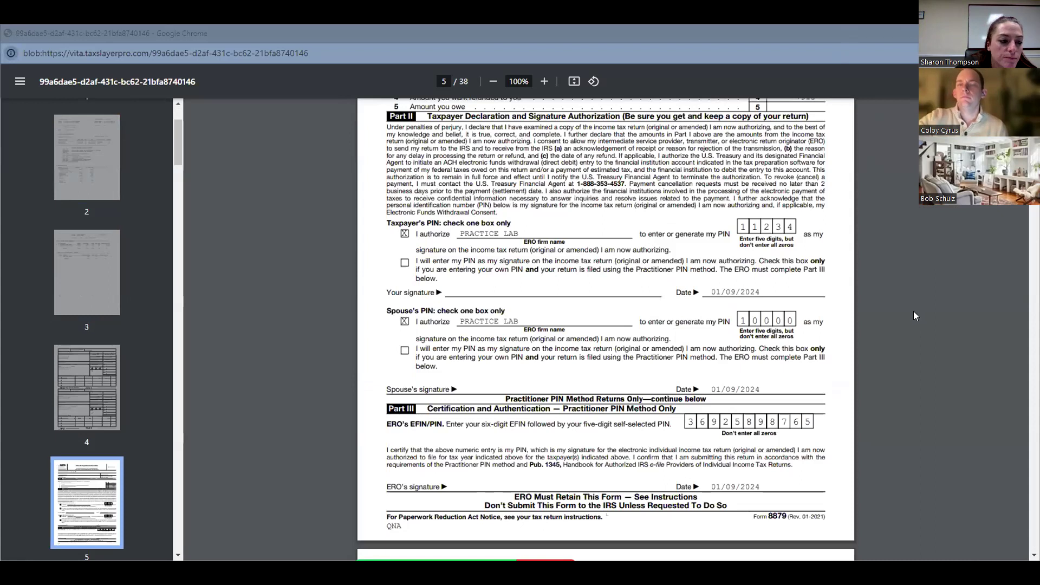
{"action": "scroll", "coordinate": [912, 317], "scroll_direction": "down", "scroll_amount": 5}
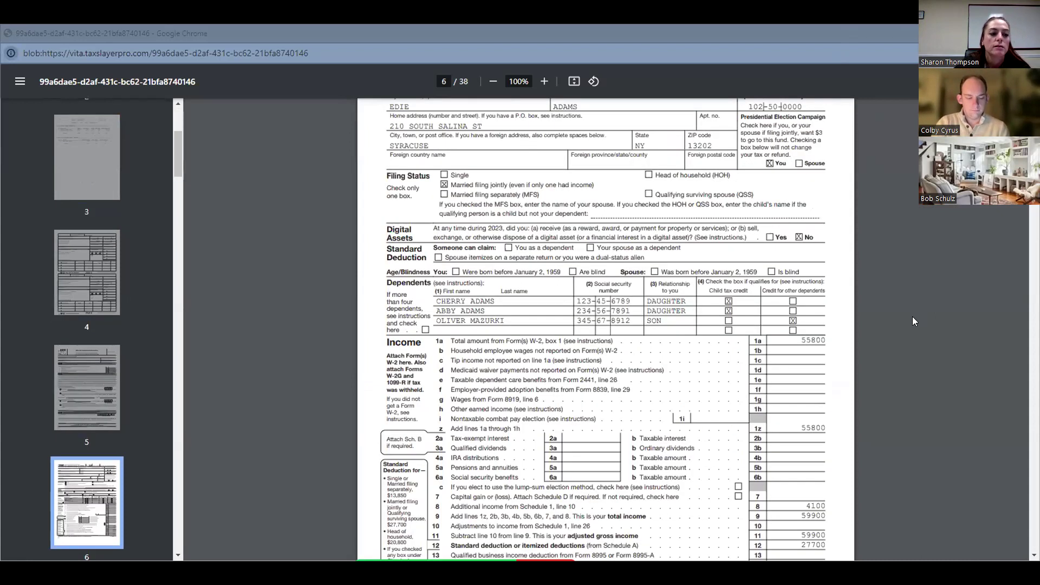
{"action": "scroll", "coordinate": [913, 317], "scroll_direction": "up", "scroll_amount": 1}
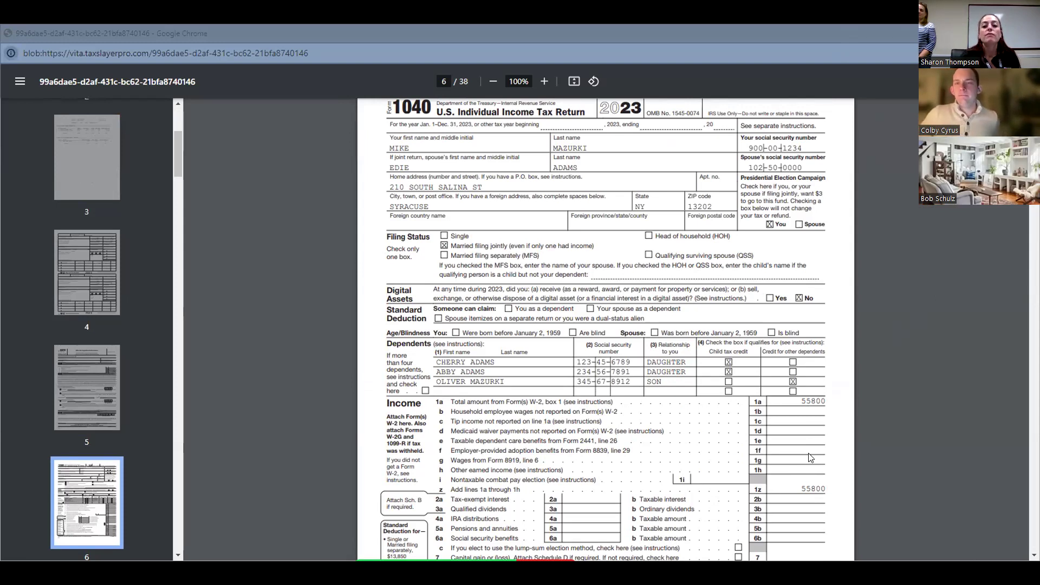
{"action": "scroll", "coordinate": [850, 449], "scroll_direction": "down", "scroll_amount": 1}
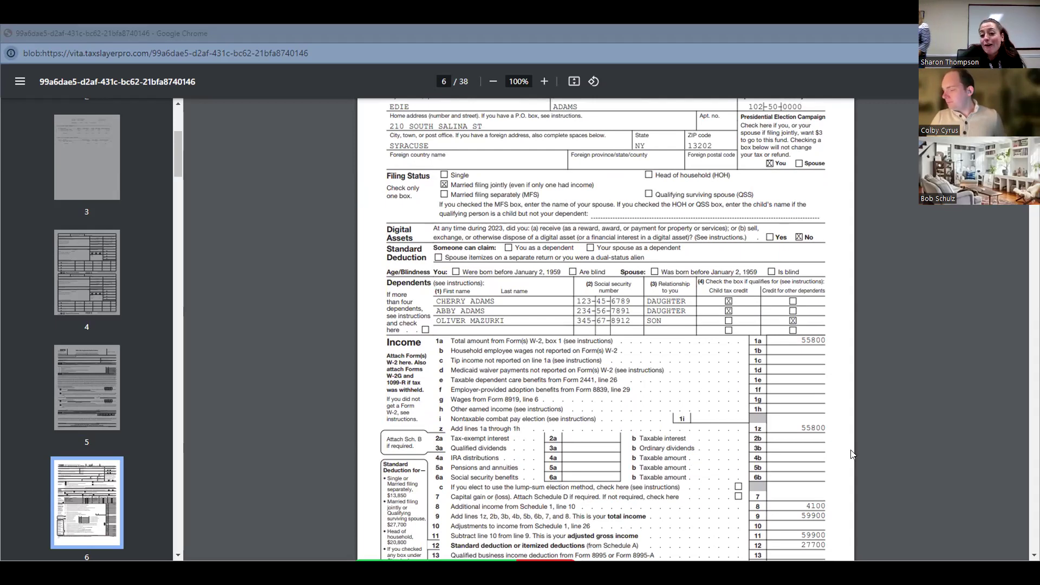
{"action": "scroll", "coordinate": [870, 449], "scroll_direction": "down", "scroll_amount": 1}
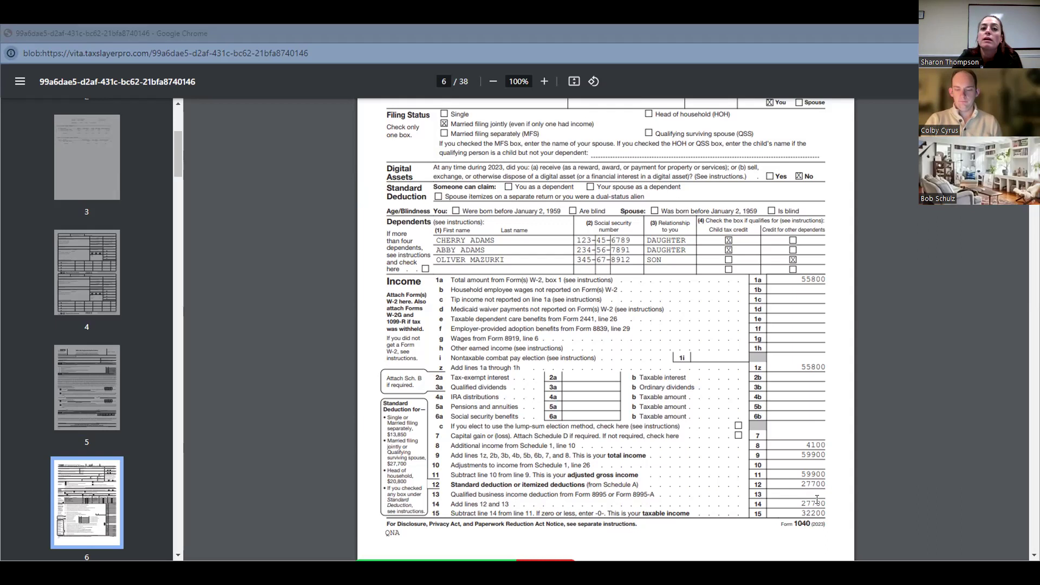
{"action": "scroll", "coordinate": [699, 459], "scroll_direction": "down", "scroll_amount": 5}
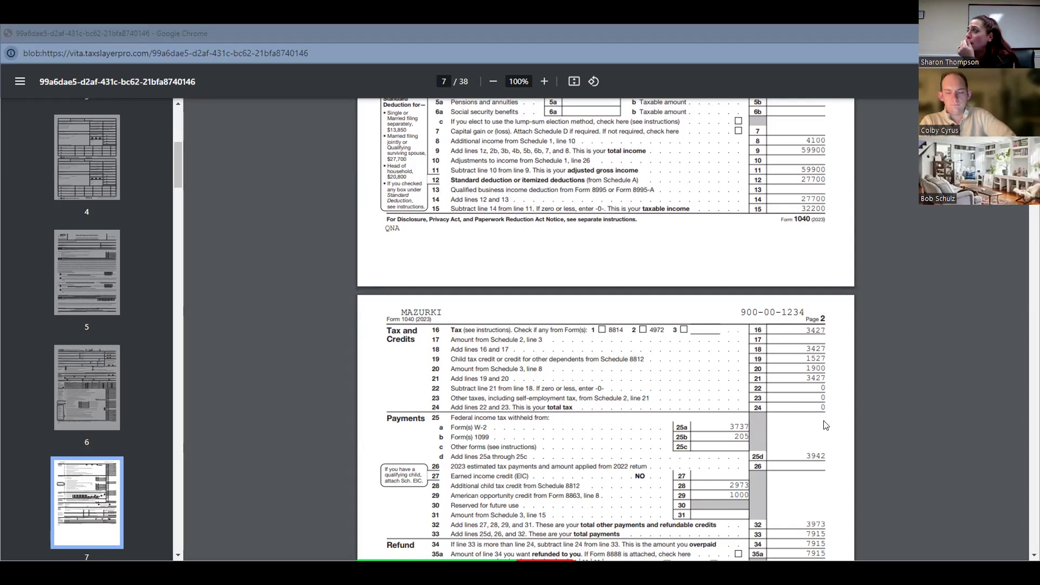
{"action": "scroll", "coordinate": [830, 431], "scroll_direction": "down", "scroll_amount": 1}
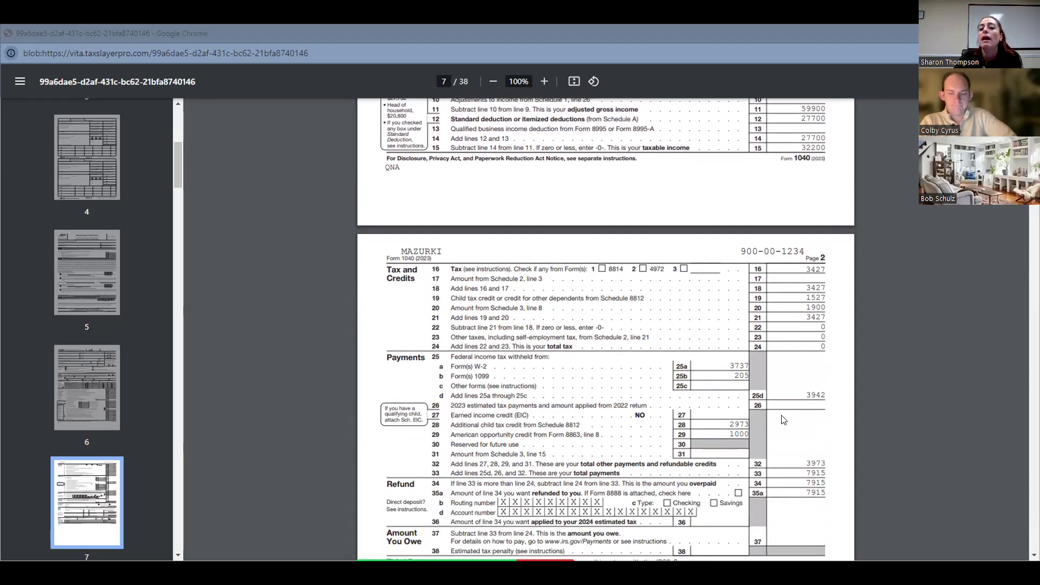
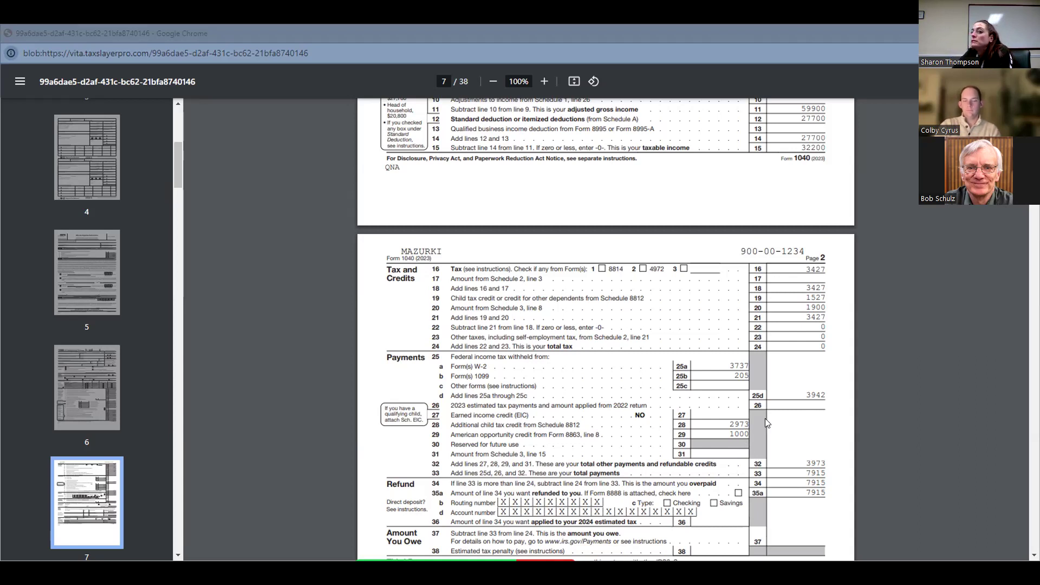
Review the remaining printed federal pages, from the Form 1040 signature section through Schedule A, Schedule 8812, Form 8863 and the Credit Limit Worksheet.
{"action": "scroll", "coordinate": [760, 412], "scroll_direction": "down", "scroll_amount": 2}
{"action": "scroll", "coordinate": [759, 412], "scroll_direction": "down", "scroll_amount": 2}
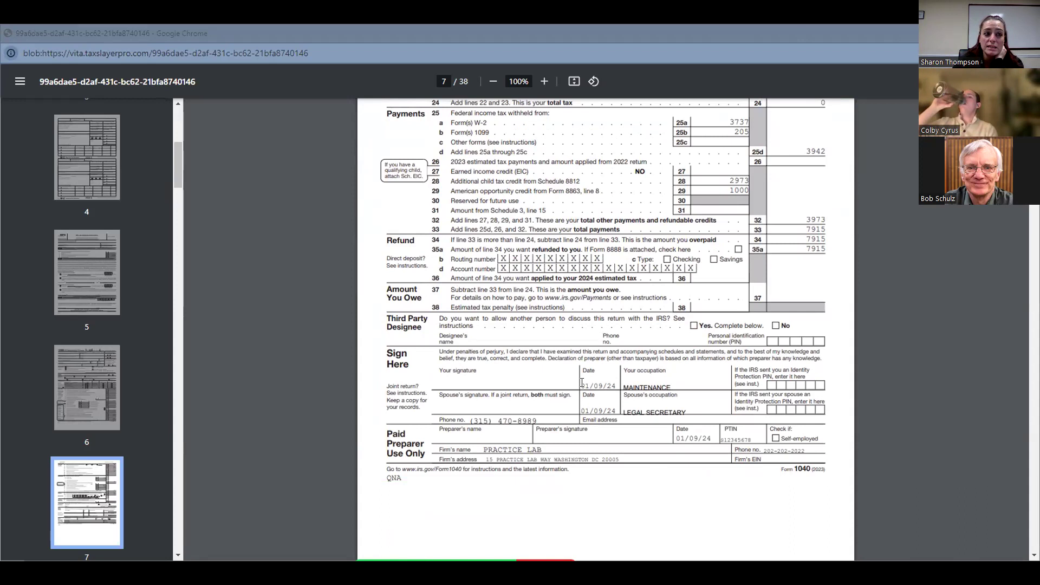
{"action": "scroll", "coordinate": [108, 435], "scroll_direction": "down", "scroll_amount": 4}
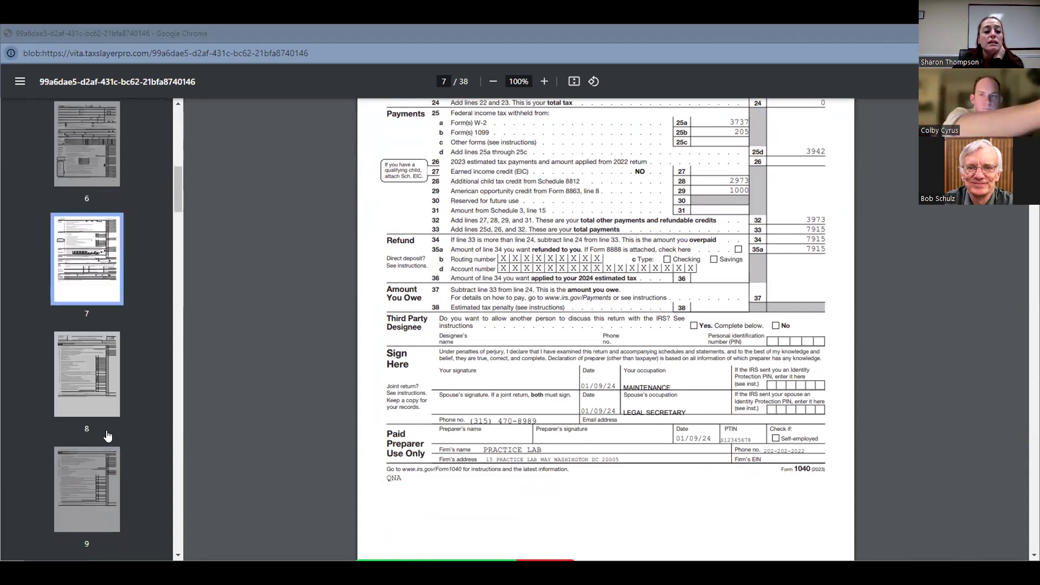
{"action": "scroll", "coordinate": [107, 435], "scroll_direction": "down", "scroll_amount": 6}
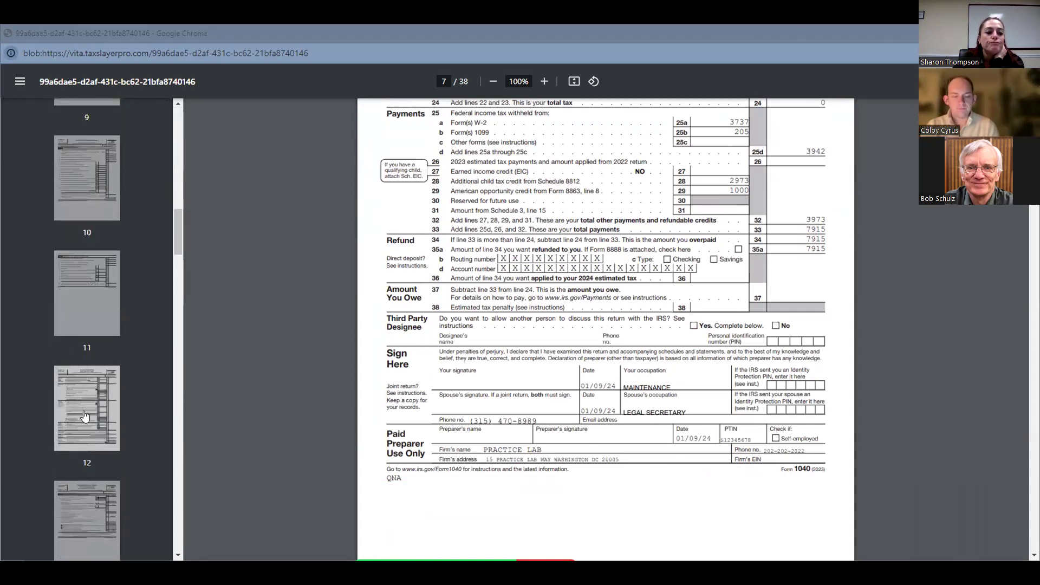
{"action": "left_click", "coordinate": [84, 416]}
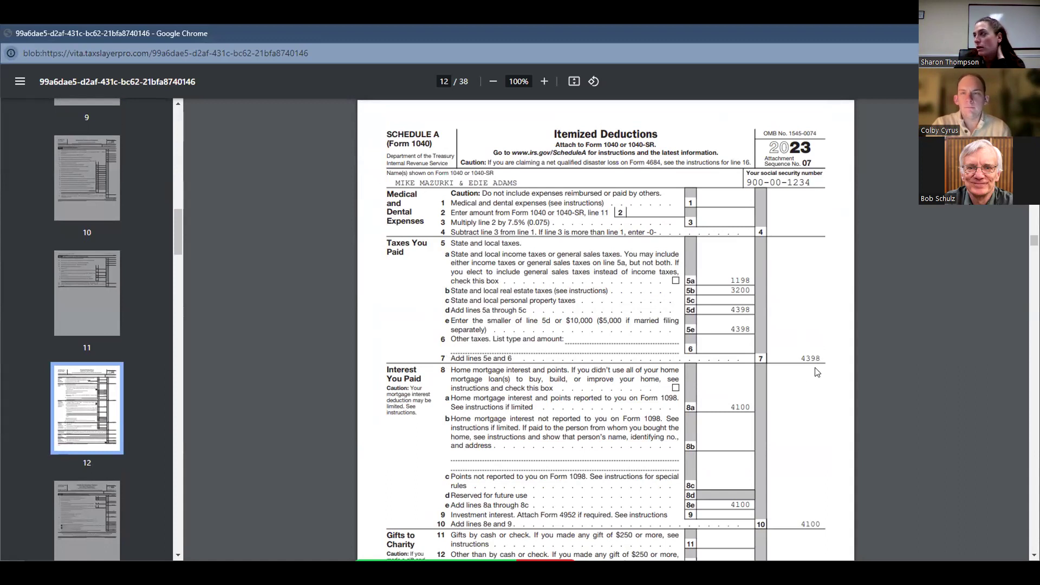
{"action": "scroll", "coordinate": [817, 372], "scroll_direction": "down", "scroll_amount": 2}
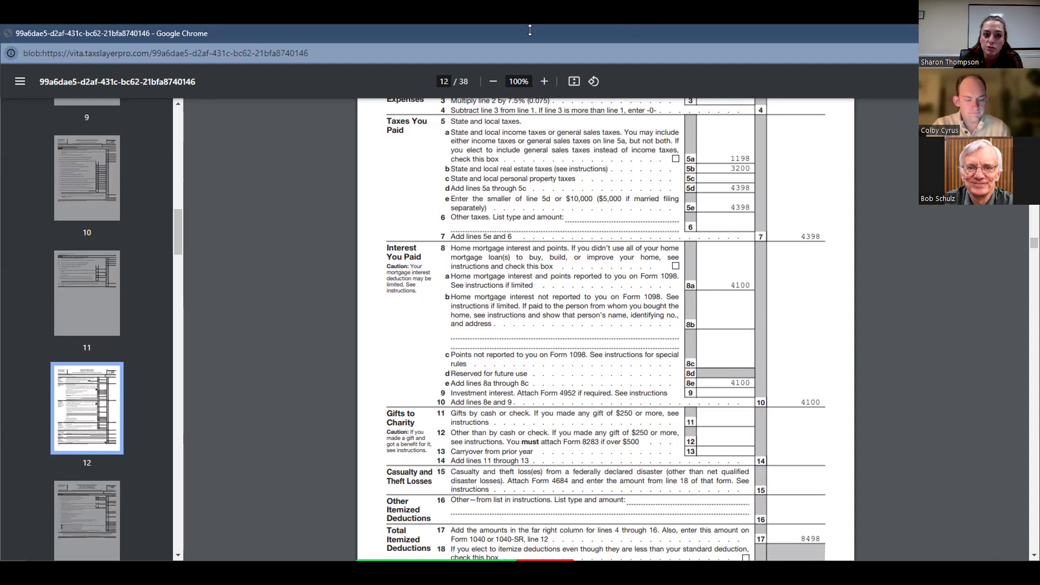
{"action": "scroll", "coordinate": [592, 366], "scroll_direction": "down", "scroll_amount": 20}
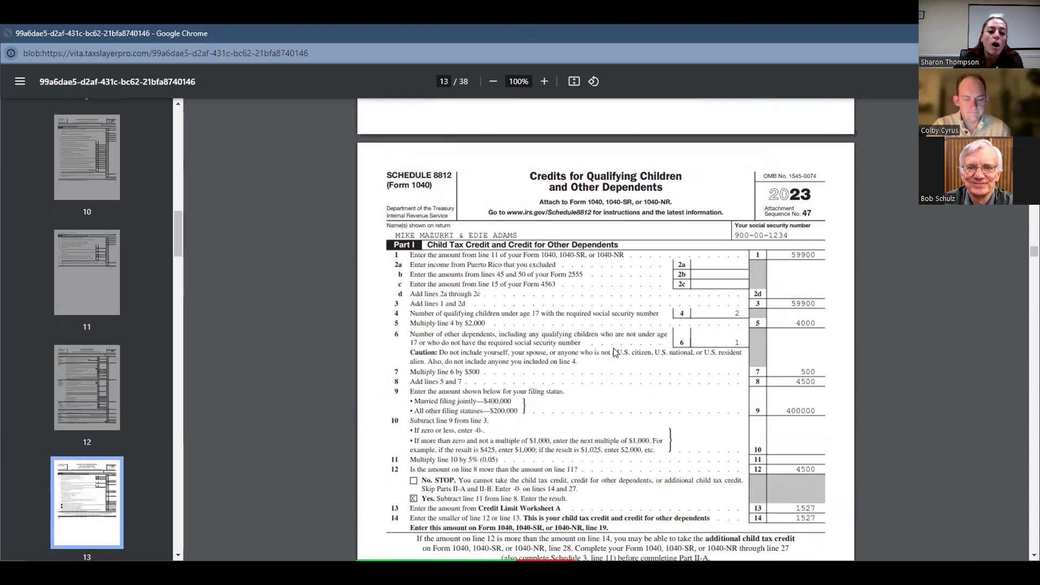
{"action": "scroll", "coordinate": [616, 363], "scroll_direction": "down", "scroll_amount": 20}
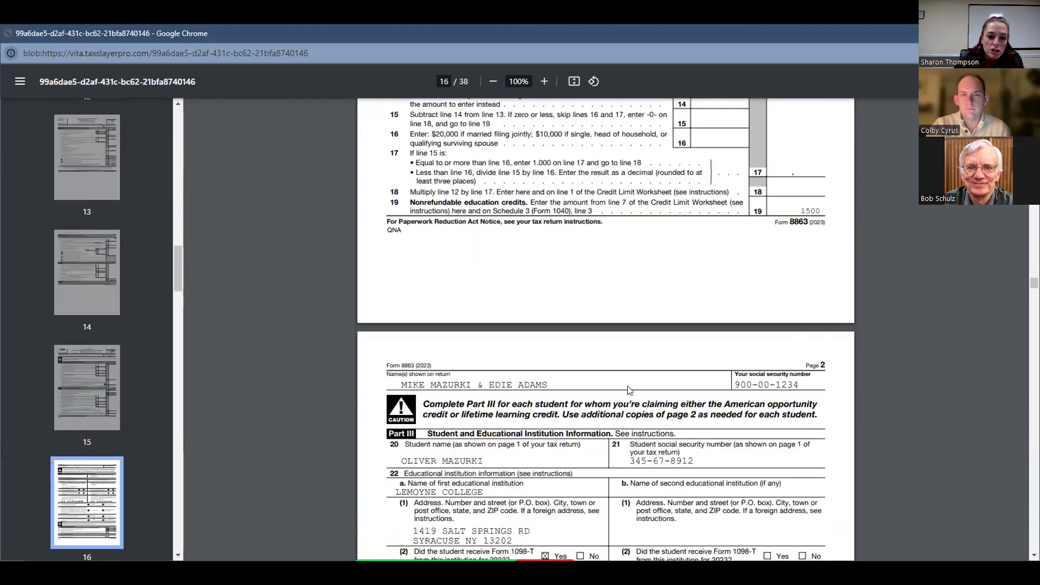
{"action": "scroll", "coordinate": [643, 382], "scroll_direction": "down", "scroll_amount": 20}
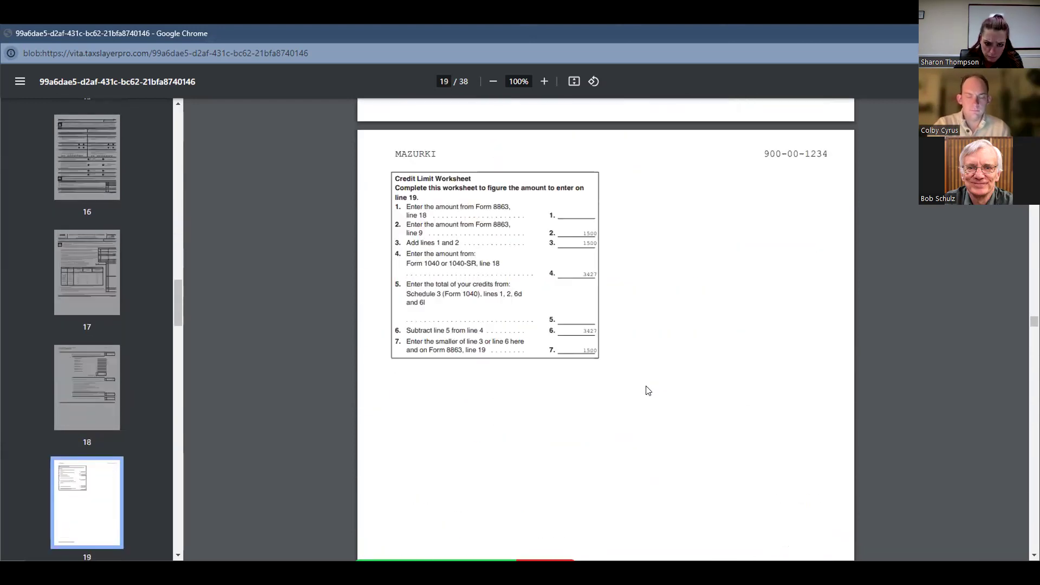
Review the printed New York Form IT-201 from the filing information through income, additions, taxes, payments, refundable credits and amount owed.
{"action": "scroll", "coordinate": [657, 383], "scroll_direction": "down", "scroll_amount": 10}
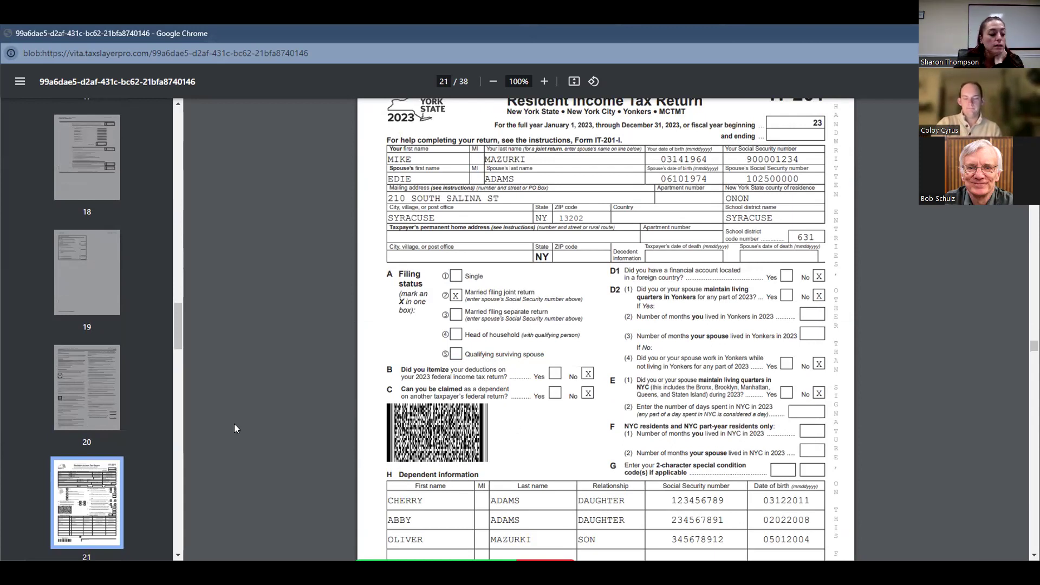
{"action": "scroll", "coordinate": [136, 461], "scroll_direction": "down", "scroll_amount": 2}
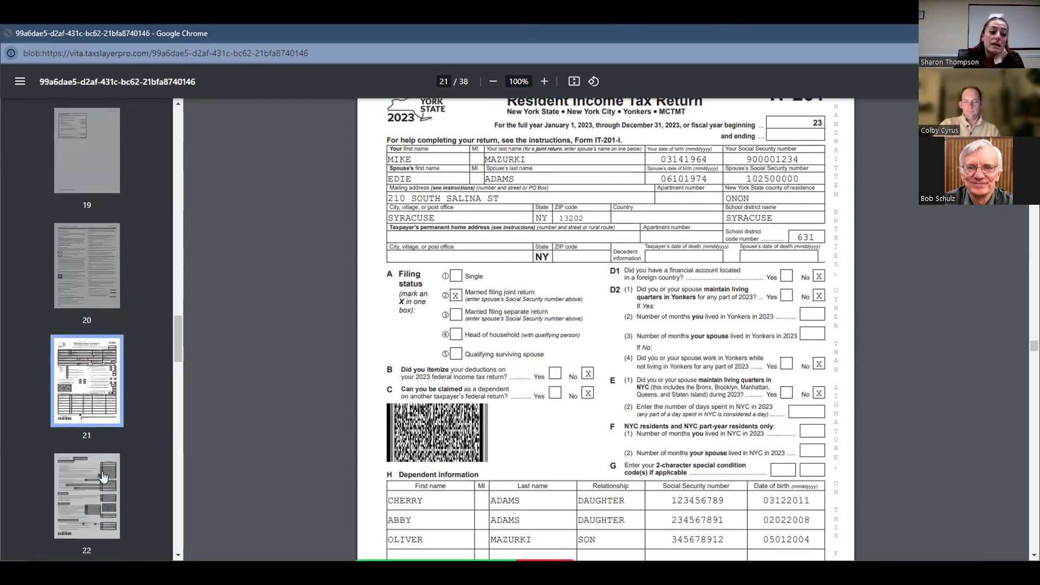
{"action": "left_click", "coordinate": [121, 472]}
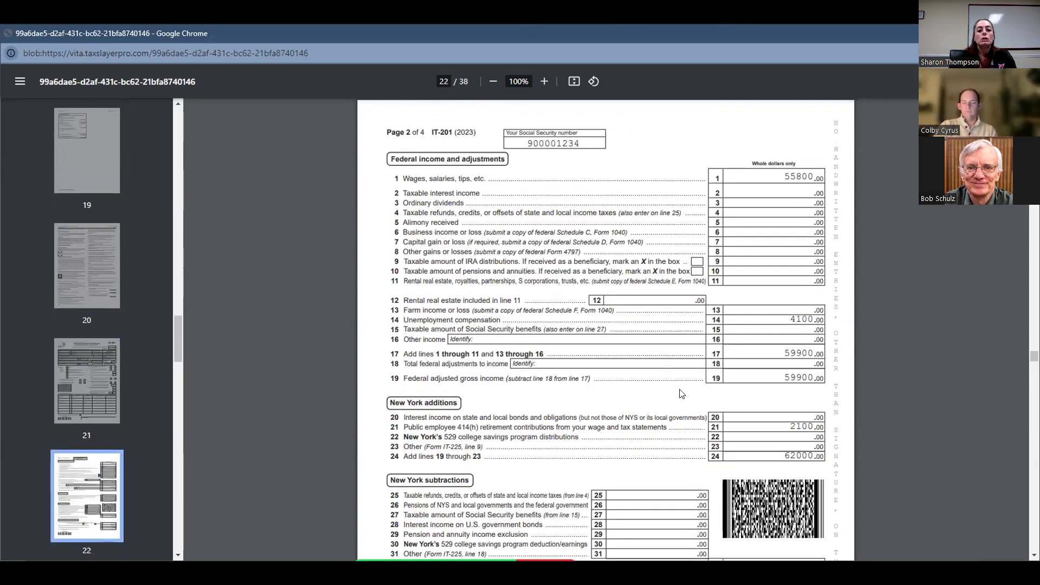
{"action": "scroll", "coordinate": [681, 394], "scroll_direction": "down", "scroll_amount": 1}
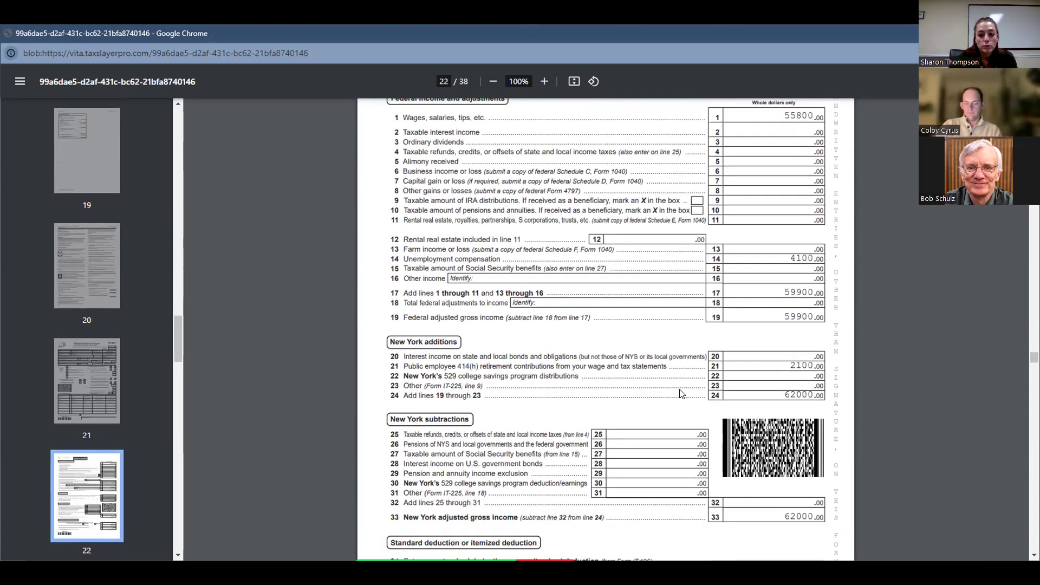
{"action": "scroll", "coordinate": [722, 422], "scroll_direction": "down", "scroll_amount": 2}
{"action": "scroll", "coordinate": [698, 424], "scroll_direction": "down", "scroll_amount": 6}
{"action": "scroll", "coordinate": [699, 423], "scroll_direction": "down", "scroll_amount": 7}
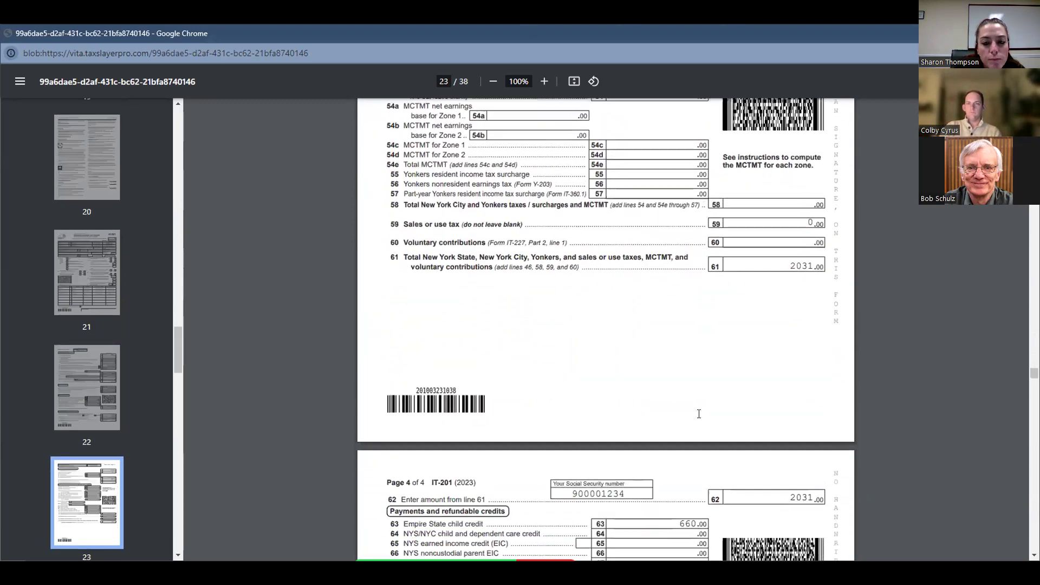
{"action": "scroll", "coordinate": [698, 414], "scroll_direction": "down", "scroll_amount": 7}
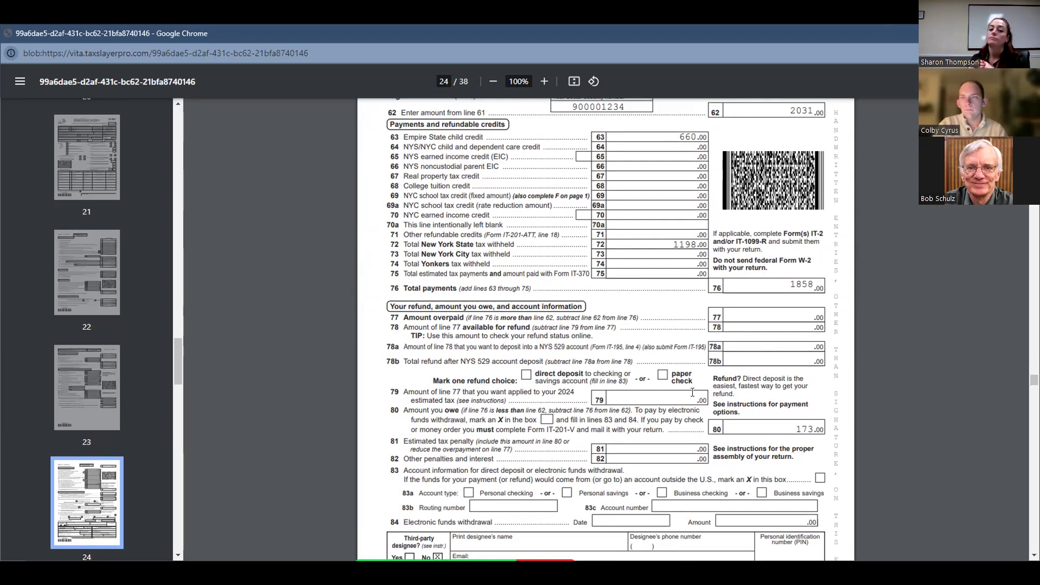
Recheck the IT-201 tax computation, deduction and income lines against the refundable credit lines for real property tax and college tuition.
{"action": "scroll", "coordinate": [672, 390], "scroll_direction": "up", "scroll_amount": 6}
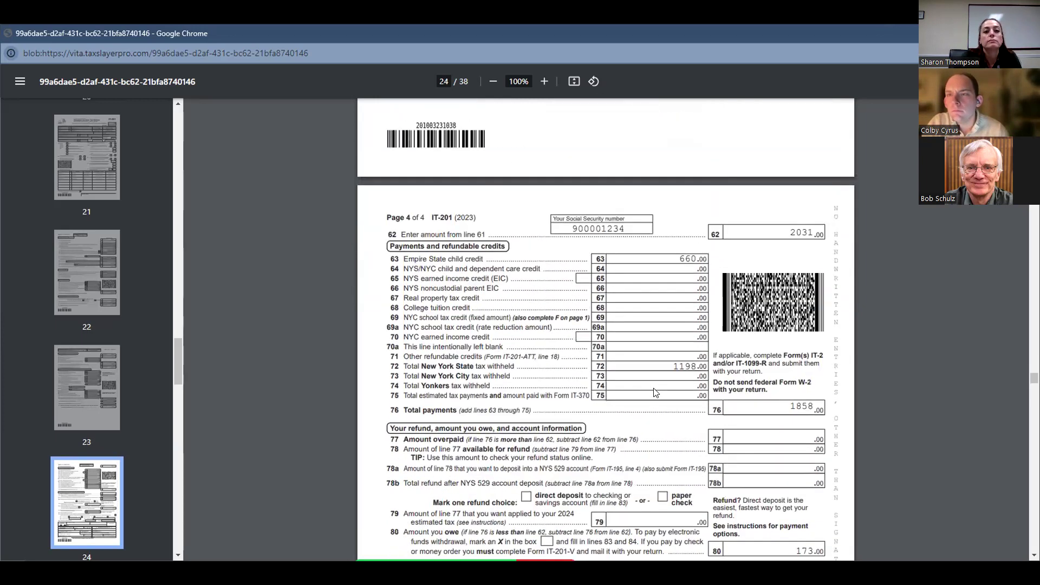
{"action": "scroll", "coordinate": [664, 389], "scroll_direction": "up", "scroll_amount": 6}
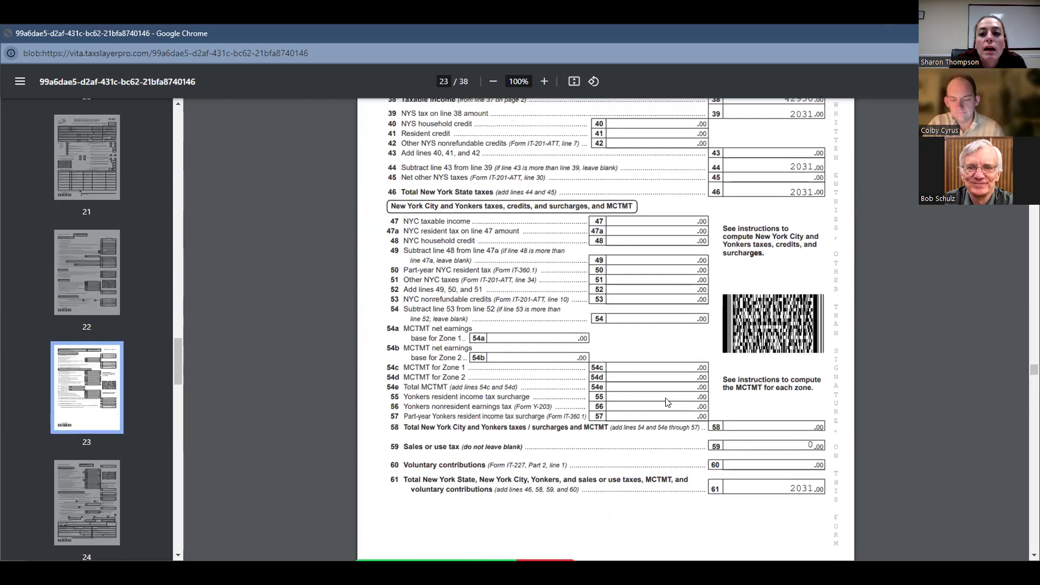
{"action": "scroll", "coordinate": [563, 271], "scroll_direction": "down", "scroll_amount": 1}
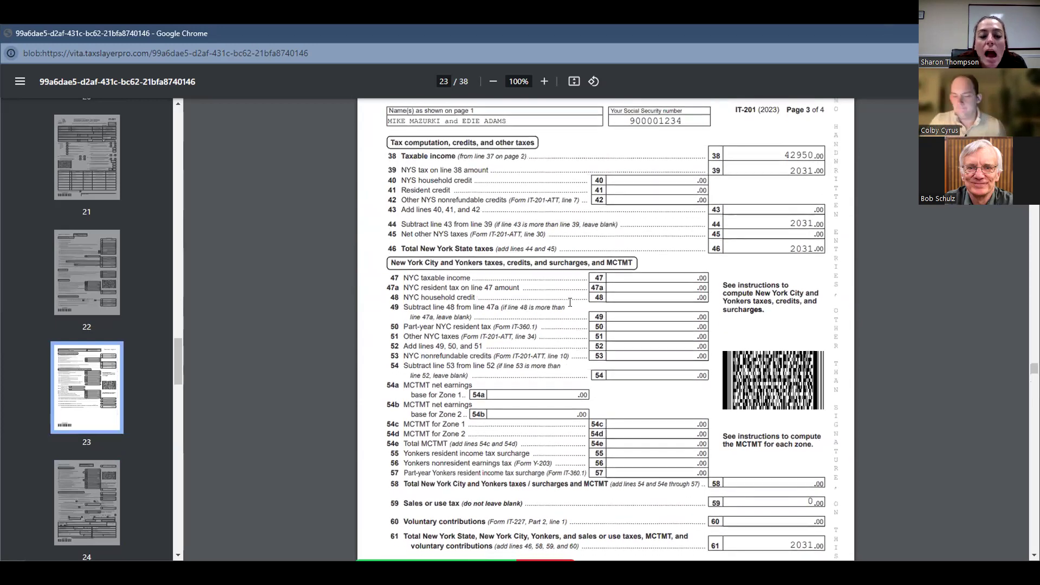
{"action": "scroll", "coordinate": [572, 299], "scroll_direction": "up", "scroll_amount": 8}
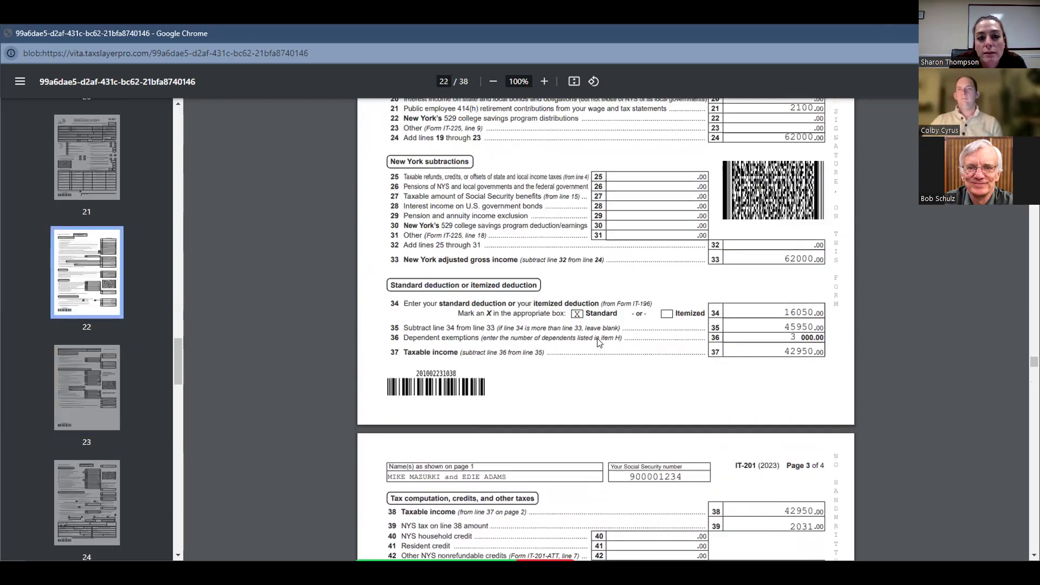
{"action": "scroll", "coordinate": [597, 340], "scroll_direction": "up", "scroll_amount": 5}
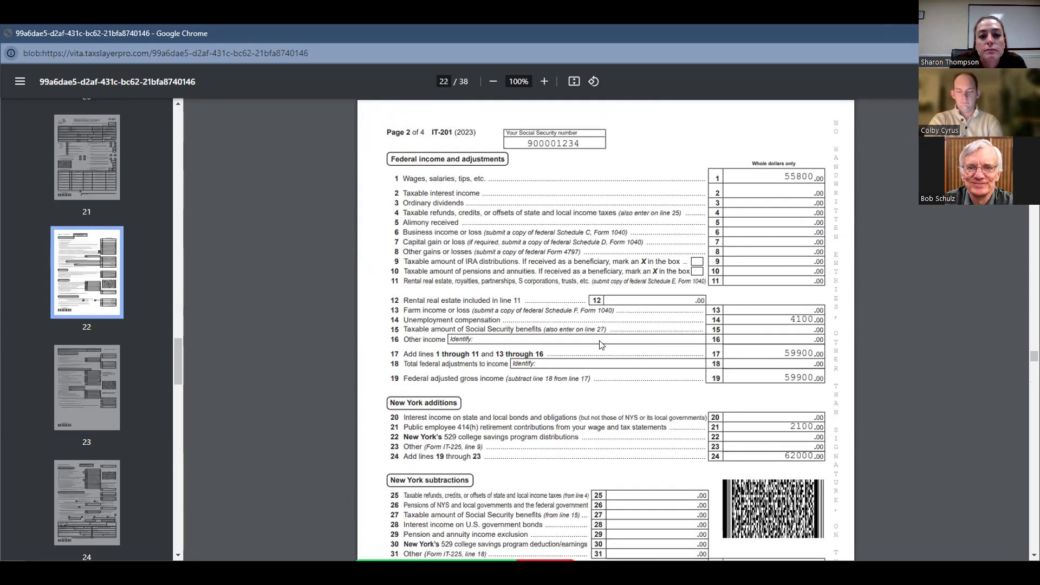
{"action": "scroll", "coordinate": [596, 335], "scroll_direction": "down", "scroll_amount": 4}
{"action": "scroll", "coordinate": [596, 336], "scroll_direction": "down", "scroll_amount": 15}
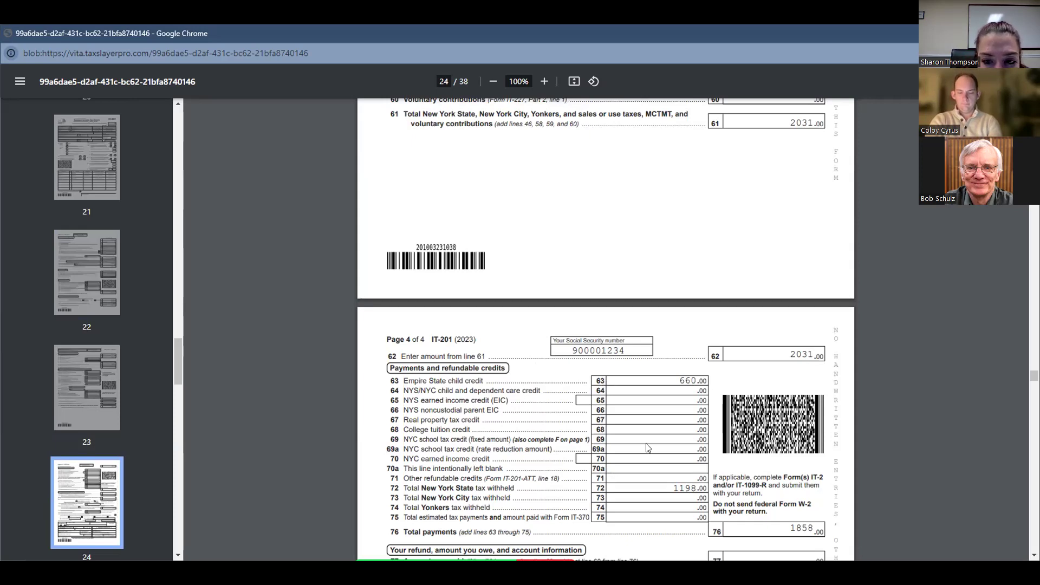
{"action": "scroll", "coordinate": [512, 436], "scroll_direction": "down", "scroll_amount": 4}
{"action": "scroll", "coordinate": [513, 417], "scroll_direction": "up", "scroll_amount": 5}
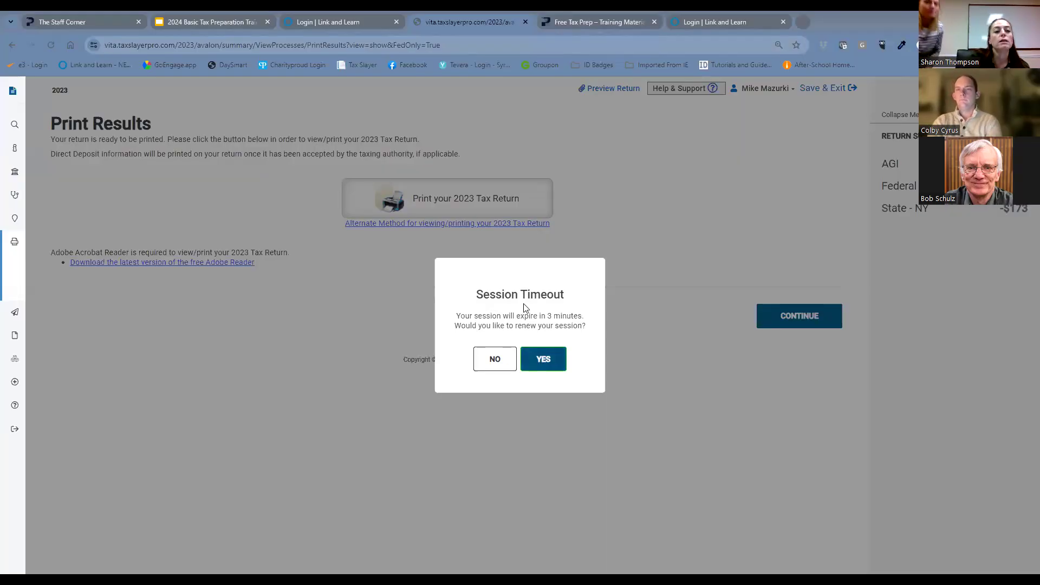
Leave the printout, renew the session and open the Credits section of the New York resident return for editing.
{"action": "left_click", "coordinate": [64, 222]}
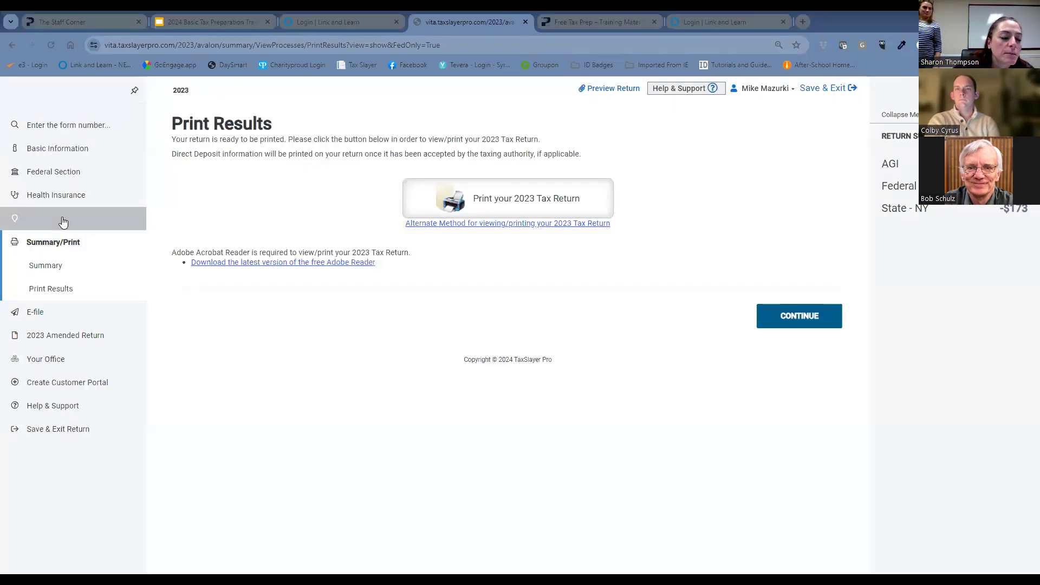
{"action": "left_click", "coordinate": [63, 221]}
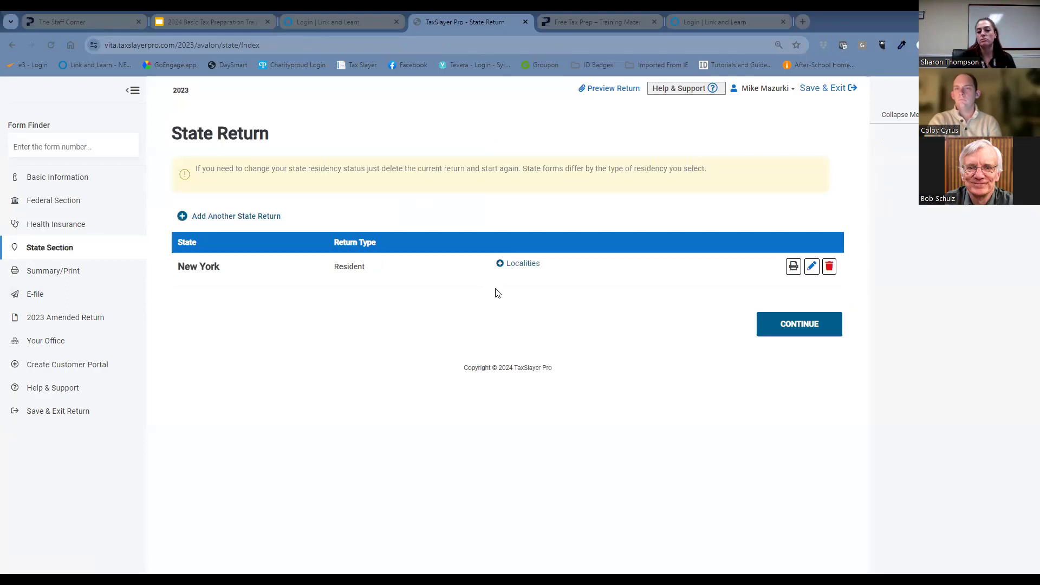
{"action": "left_click", "coordinate": [812, 267]}
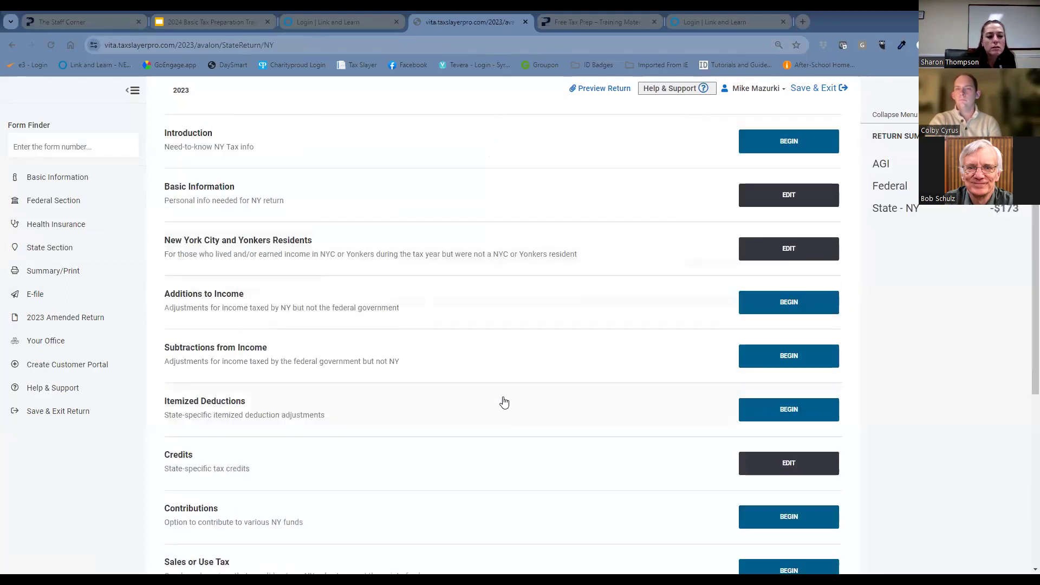
{"action": "scroll", "coordinate": [503, 402], "scroll_direction": "down", "scroll_amount": 1}
{"action": "left_click", "coordinate": [816, 394]}
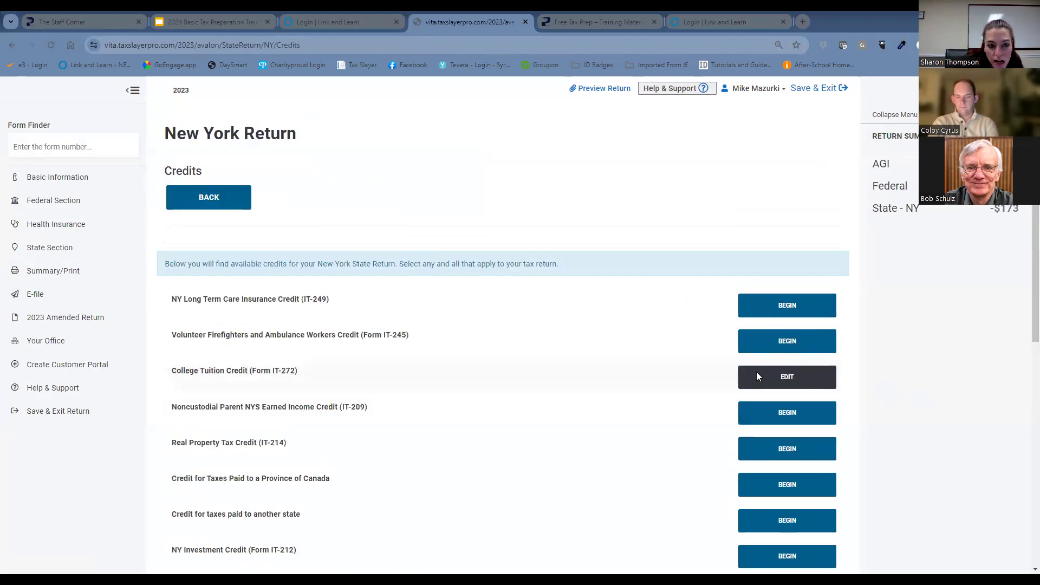
In the College Tuition Credit (Form IT-272) student entry, answer Yes to qualified expenses being for undergraduate tuition and save the entry.
{"action": "left_click", "coordinate": [788, 375]}
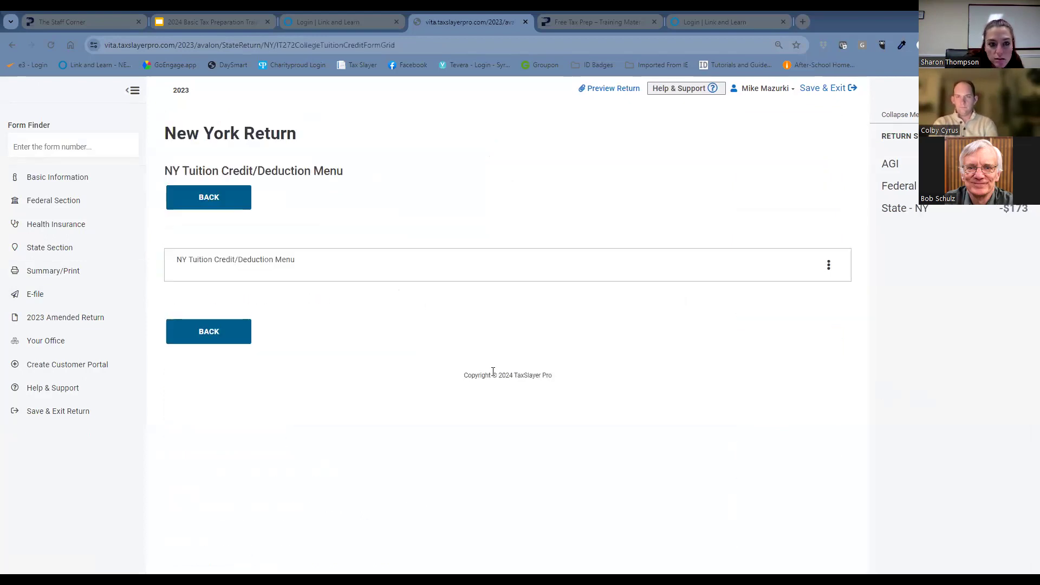
{"action": "left_click", "coordinate": [828, 266]}
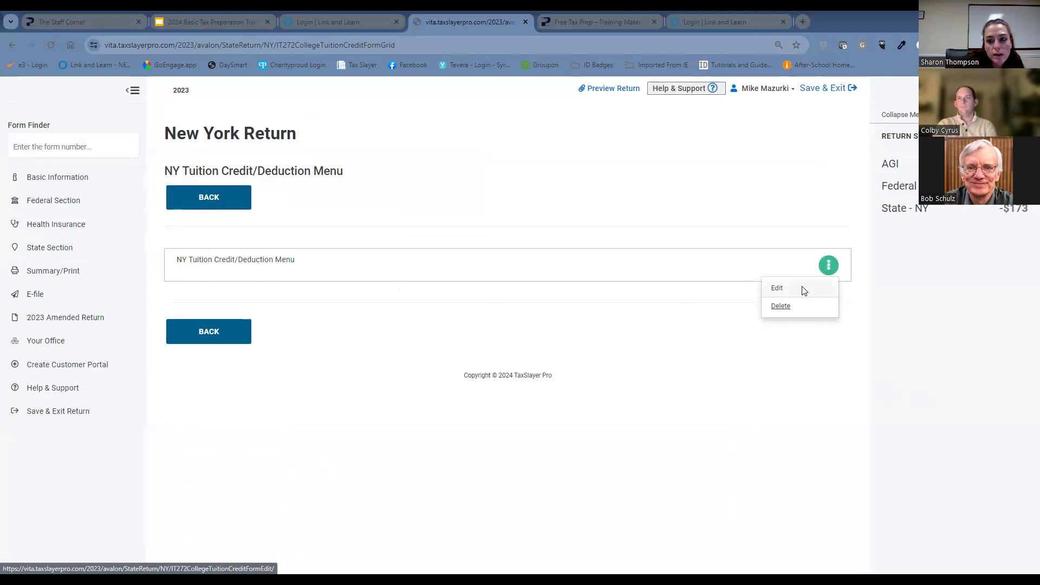
{"action": "left_click", "coordinate": [803, 291]}
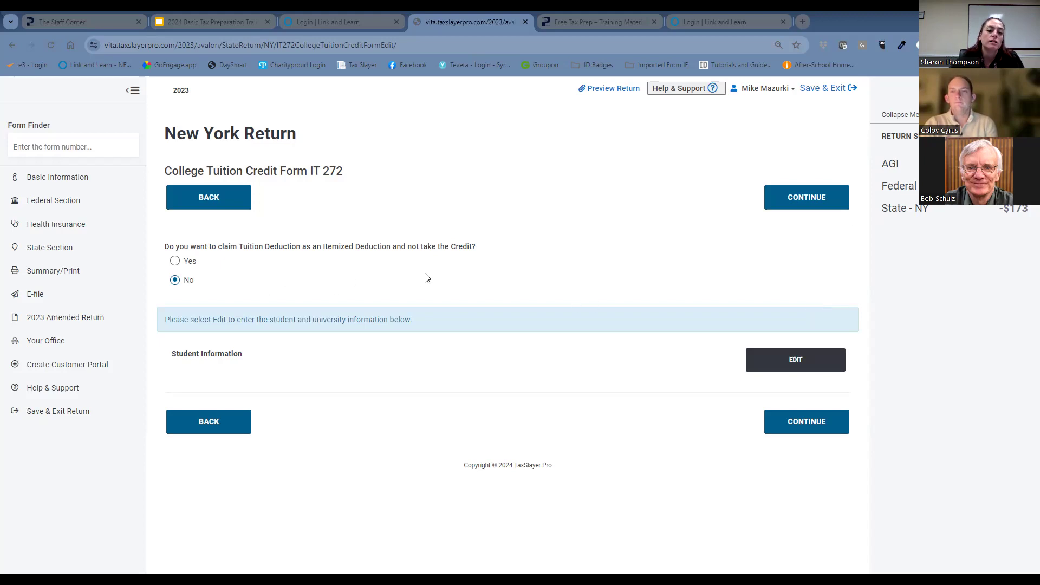
{"action": "left_click", "coordinate": [790, 357]}
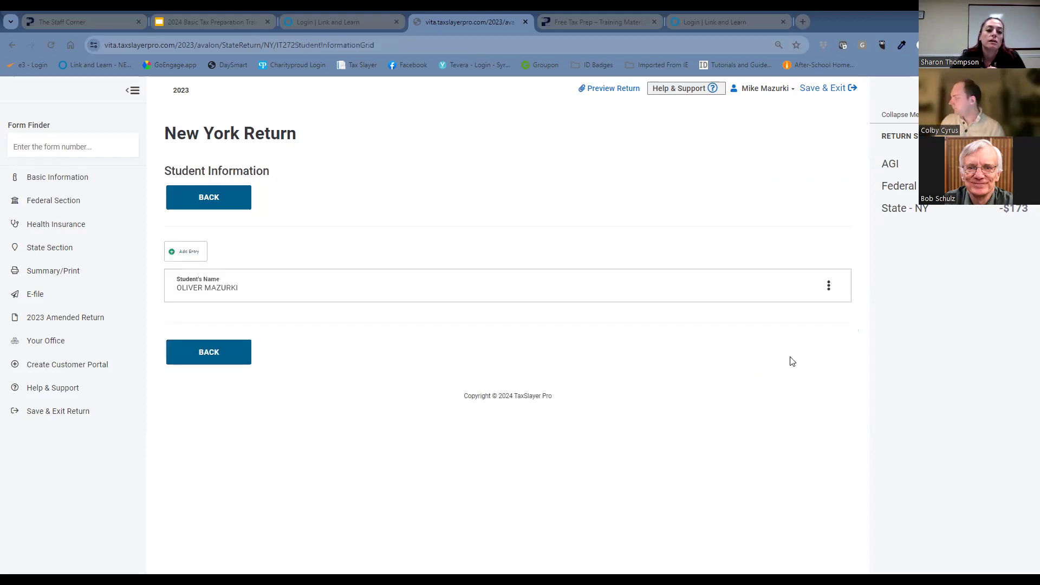
{"action": "left_click", "coordinate": [829, 287]}
{"action": "left_click", "coordinate": [822, 308]}
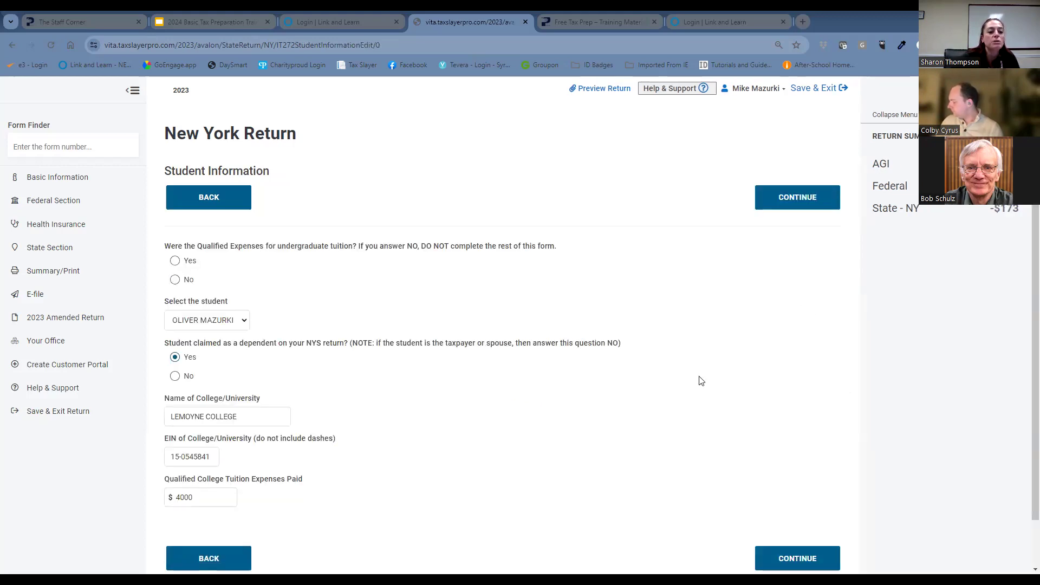
{"action": "left_click", "coordinate": [566, 473]}
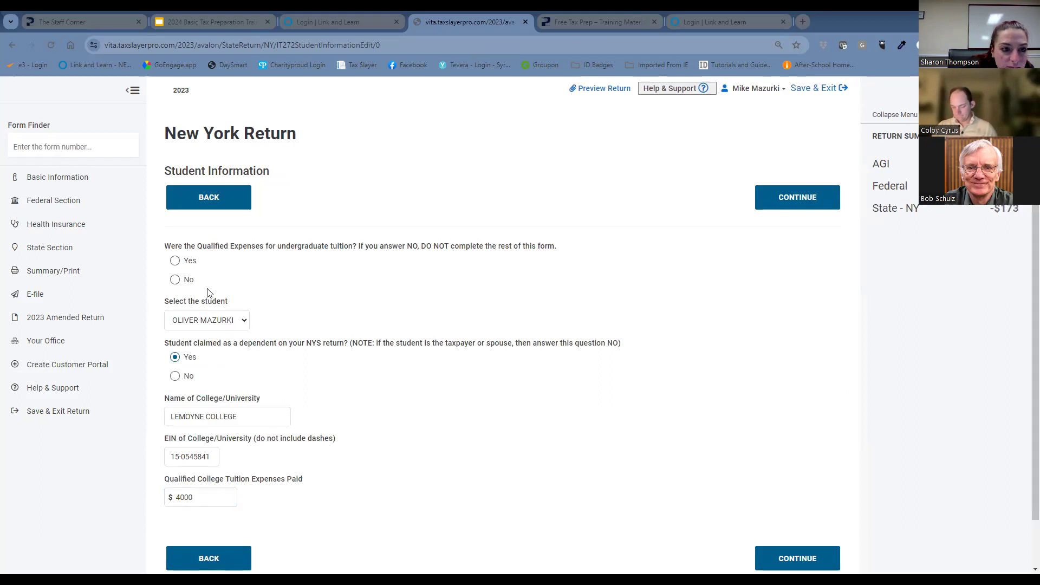
{"action": "left_click", "coordinate": [174, 262]}
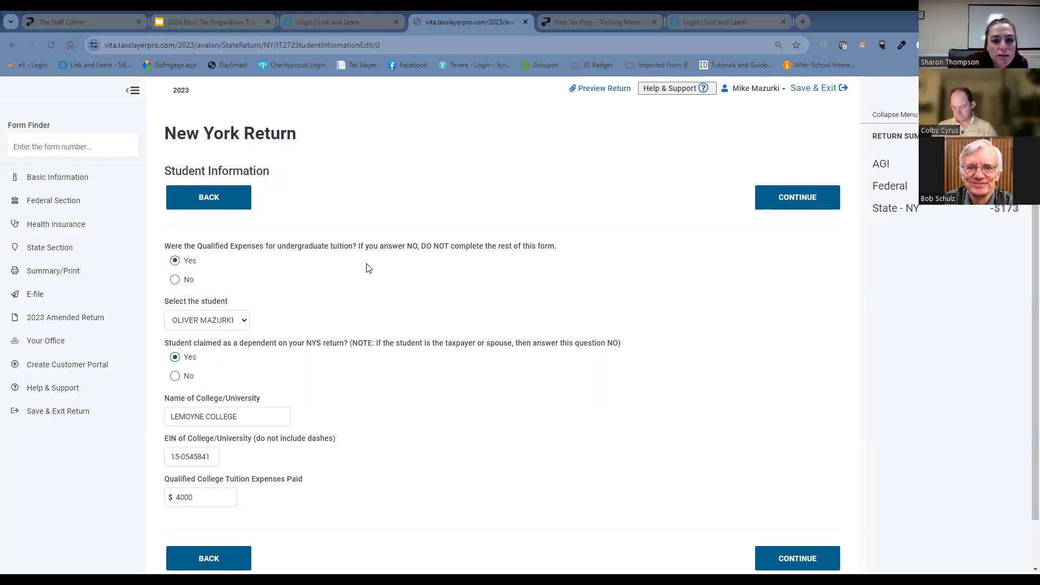
{"action": "left_click", "coordinate": [793, 559]}
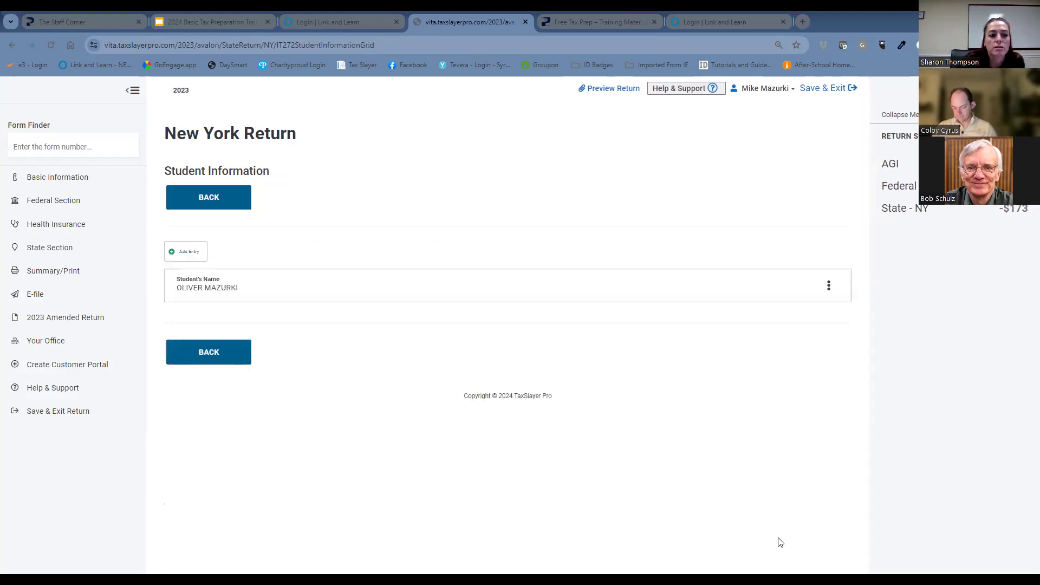
Return from the IT-272 student information to the New York Credits list and locate the Real Property Tax Relief Credit (IT-229).
{"action": "left_click", "coordinate": [241, 358]}
{"action": "left_click", "coordinate": [245, 423]}
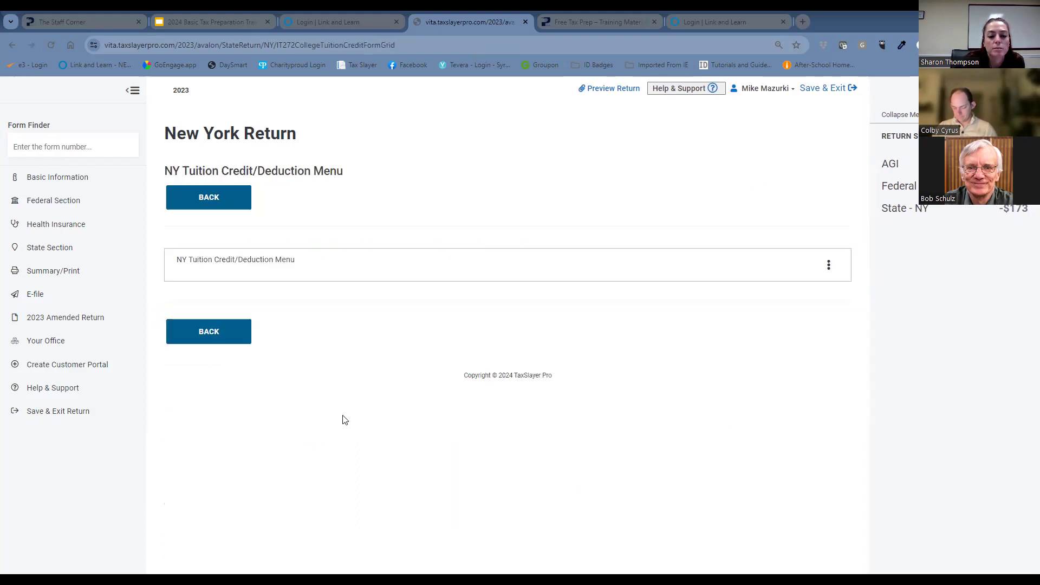
{"action": "left_click", "coordinate": [236, 333]}
{"action": "scroll", "coordinate": [630, 391], "scroll_direction": "down", "scroll_amount": 8}
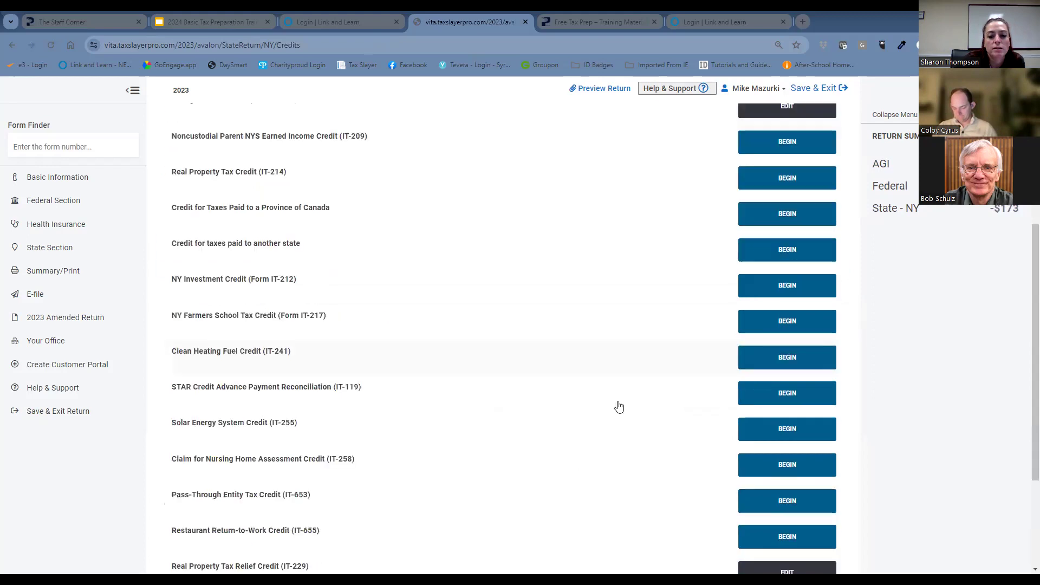
Leave the New York Credits list and continue from the State Return page to the Tax Return Summary.
{"action": "left_click", "coordinate": [196, 512]}
{"action": "scroll", "coordinate": [569, 450], "scroll_direction": "down", "scroll_amount": 5}
{"action": "left_click", "coordinate": [757, 506]}
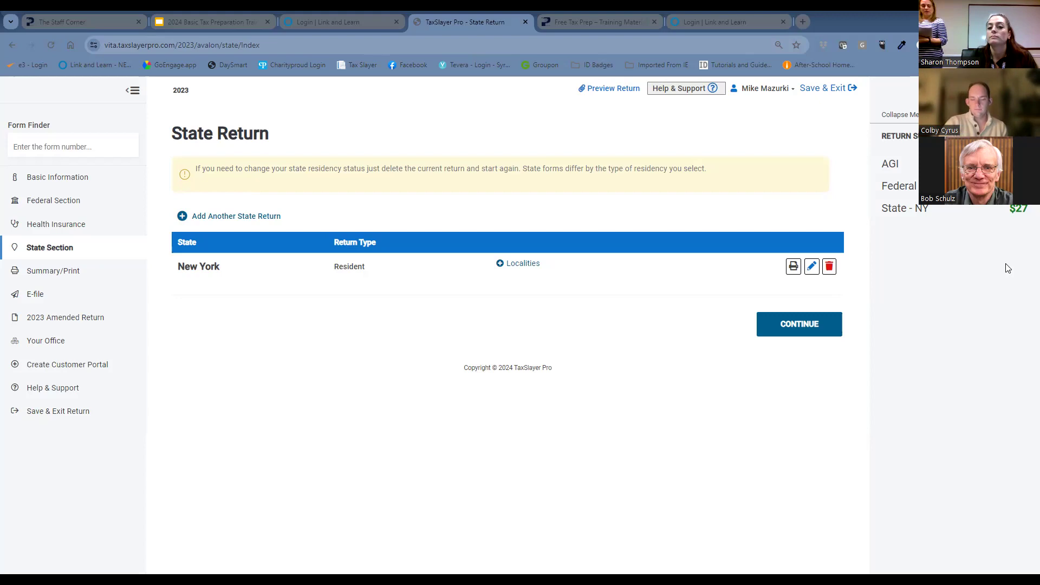
{"action": "left_click", "coordinate": [817, 324]}
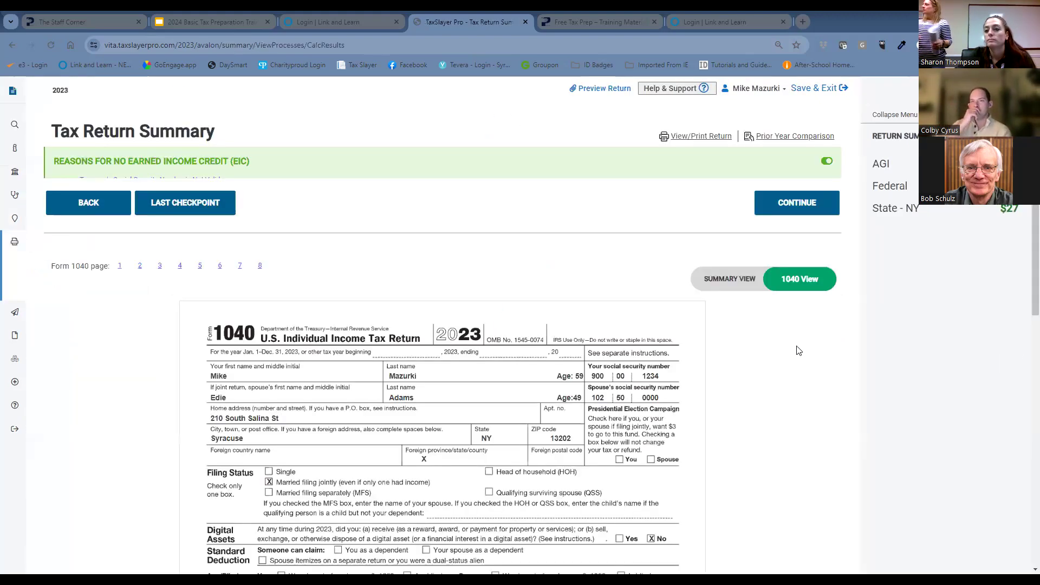
Look over the first page of Form 1040 in the Tax Return Summary and continue to the e-file Return Details.
{"action": "scroll", "coordinate": [803, 374], "scroll_direction": "down", "scroll_amount": 3}
{"action": "scroll", "coordinate": [812, 409], "scroll_direction": "down", "scroll_amount": 3}
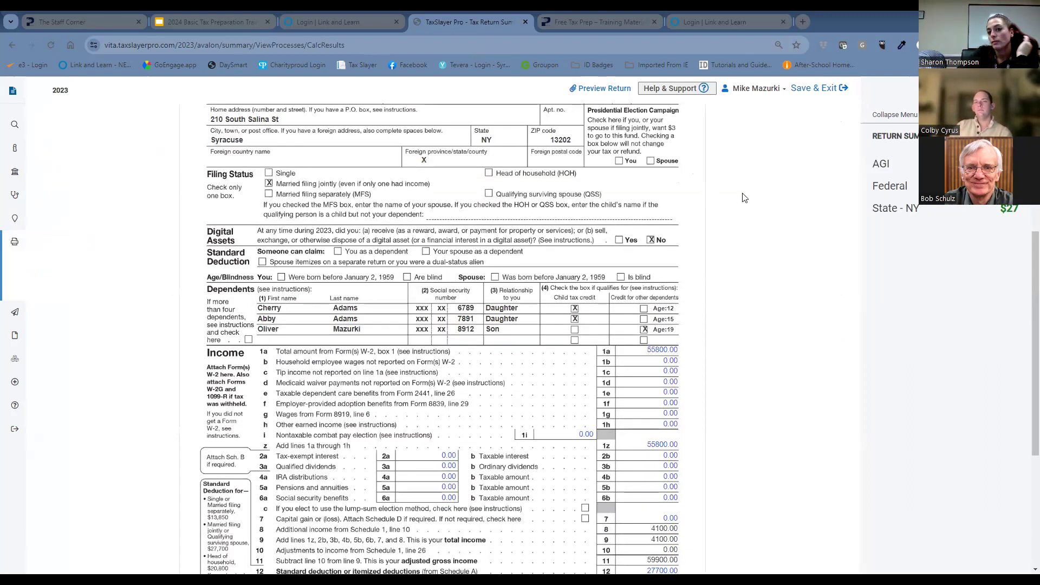
{"action": "scroll", "coordinate": [741, 200], "scroll_direction": "up", "scroll_amount": 5}
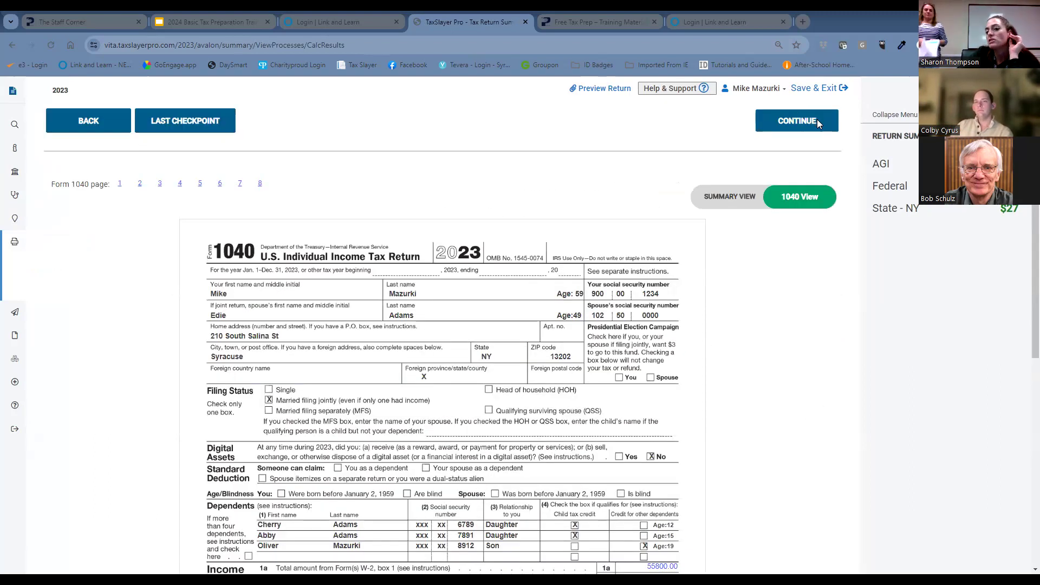
{"action": "left_click", "coordinate": [816, 120]}
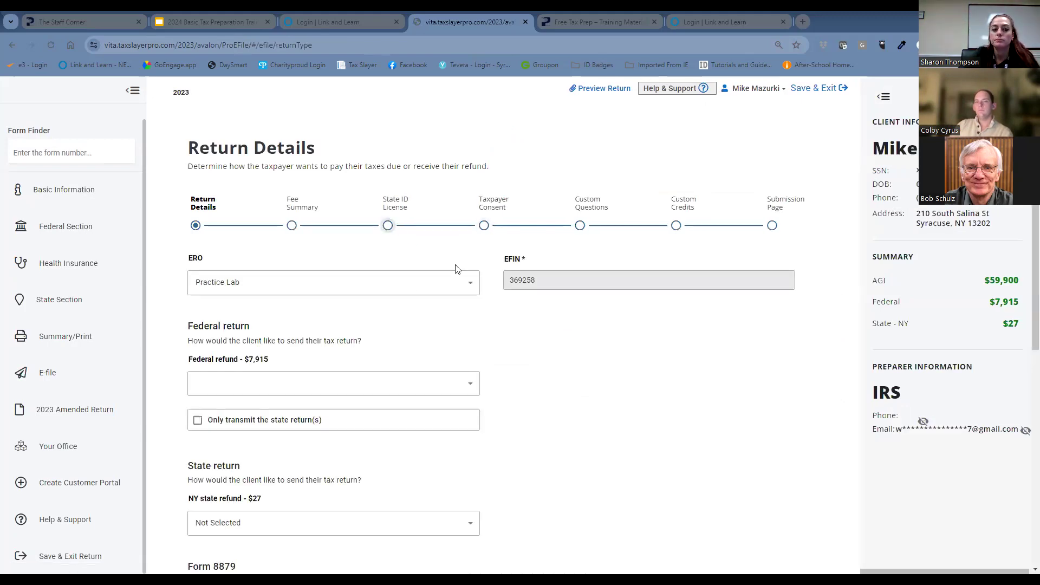
Set both the federal return and the New York state return to be sent as E-file: Direct Deposit.
{"action": "left_click", "coordinate": [443, 390]}
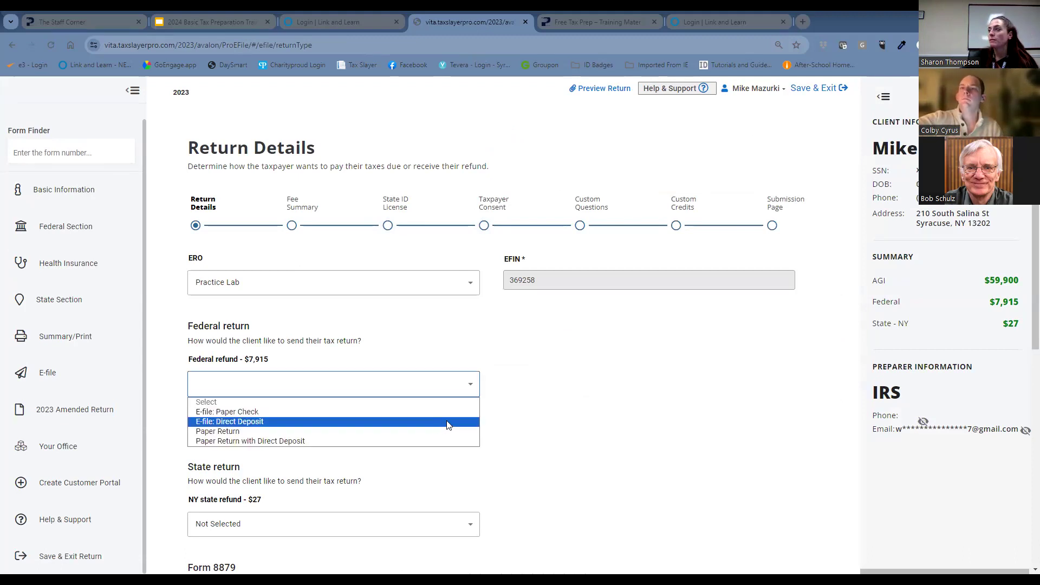
{"action": "left_click", "coordinate": [563, 363]}
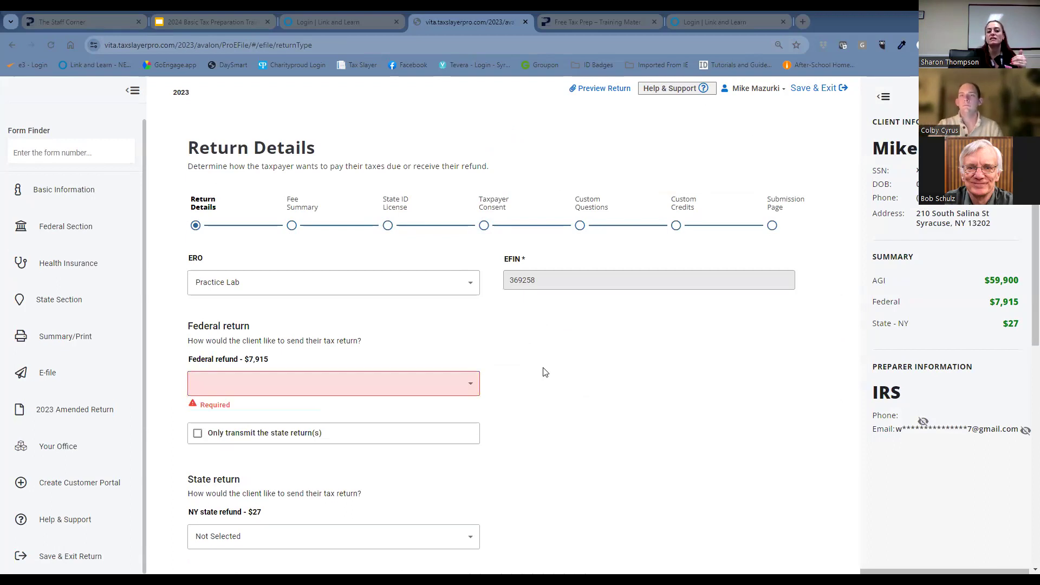
{"action": "left_click", "coordinate": [454, 386]}
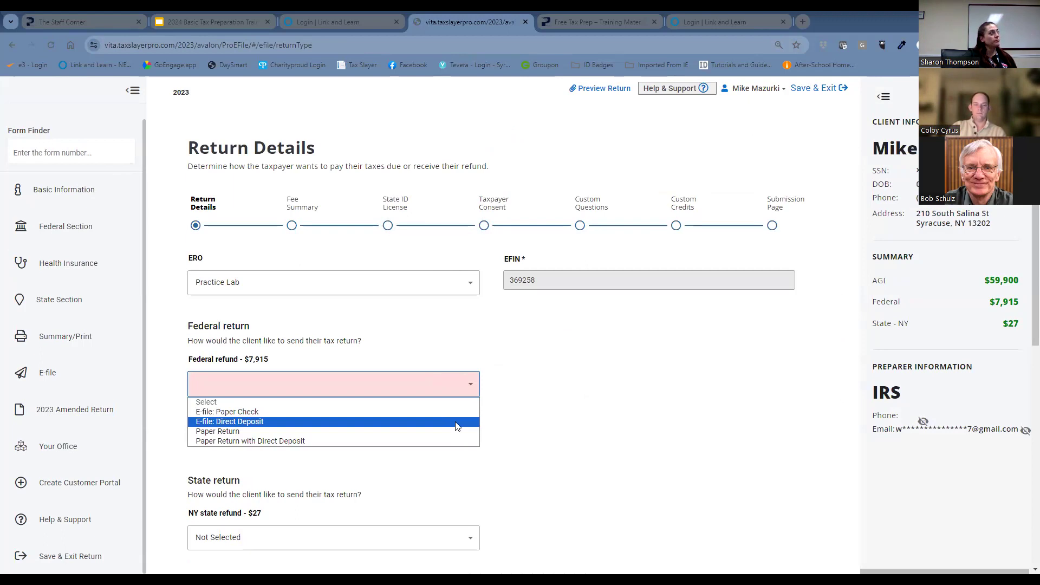
{"action": "left_click", "coordinate": [454, 423]}
{"action": "scroll", "coordinate": [536, 423], "scroll_direction": "down", "scroll_amount": 3}
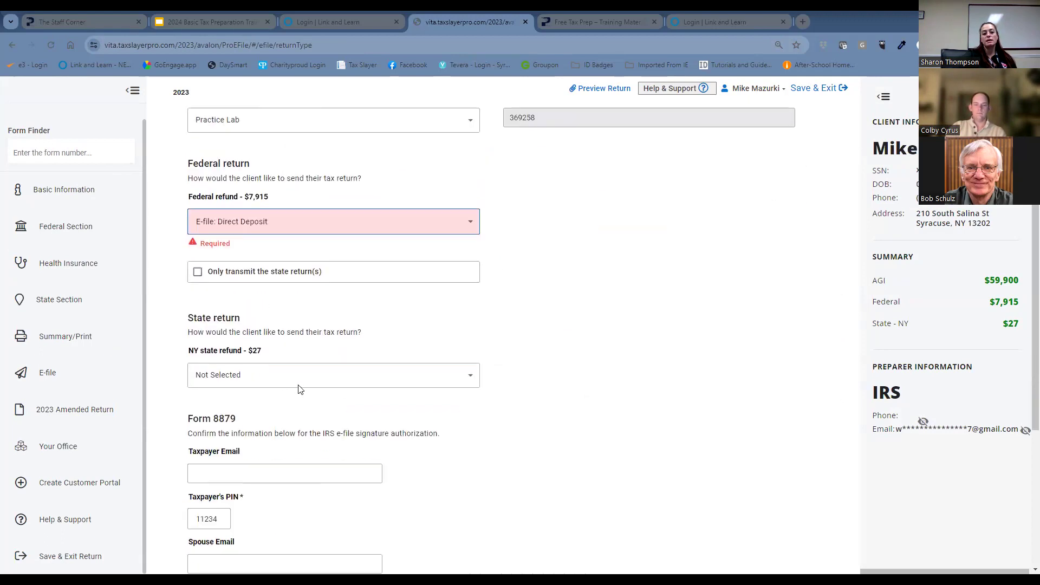
{"action": "left_click", "coordinate": [341, 380]}
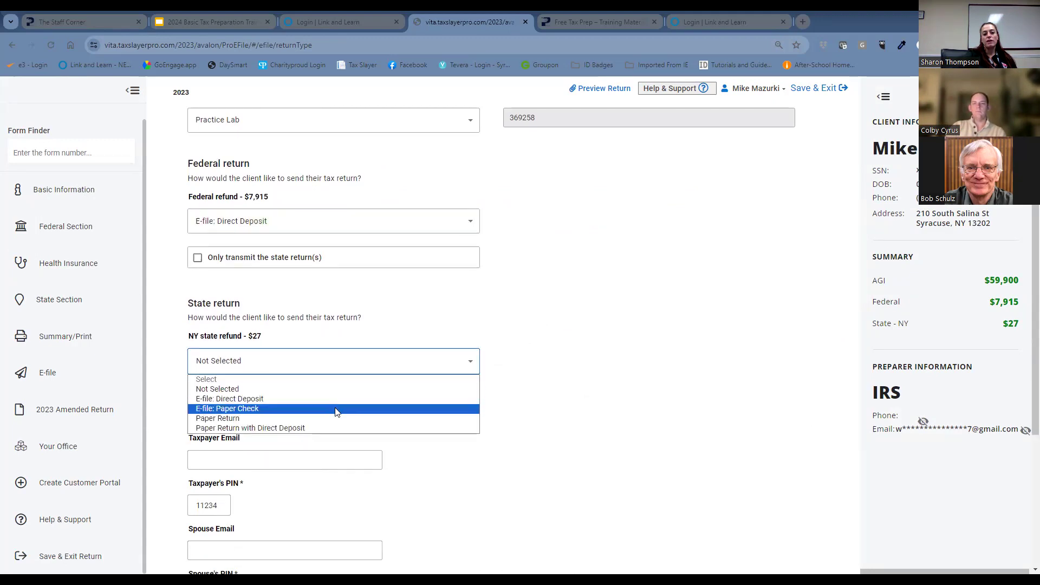
{"action": "left_click", "coordinate": [337, 399]}
Accept the prefilled Form 8879 details and the Fee Summary without changes, and continue to the Bank Information page.
{"action": "scroll", "coordinate": [504, 430], "scroll_direction": "down", "scroll_amount": 2}
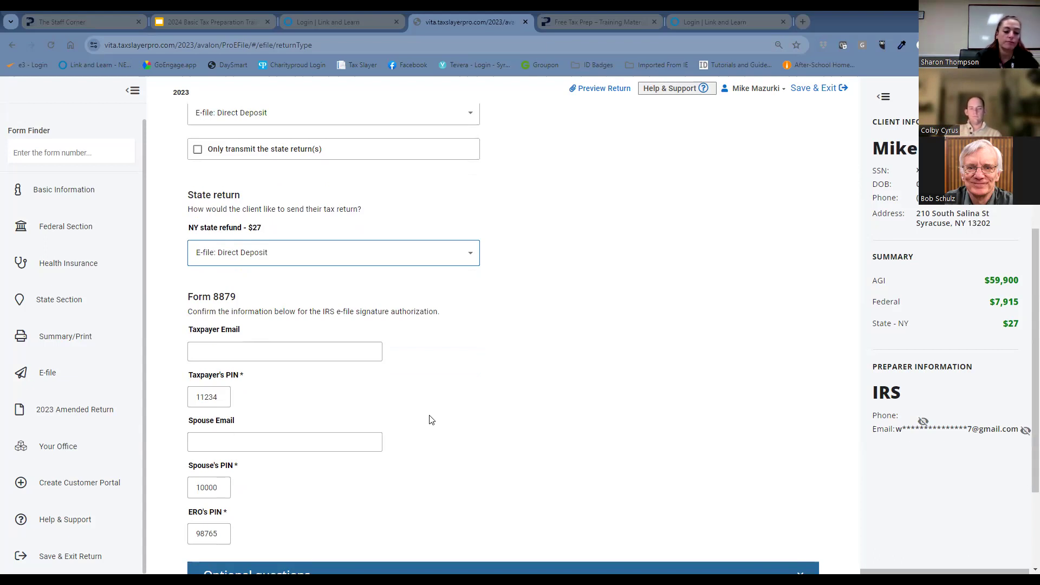
{"action": "scroll", "coordinate": [766, 407], "scroll_direction": "down", "scroll_amount": 3}
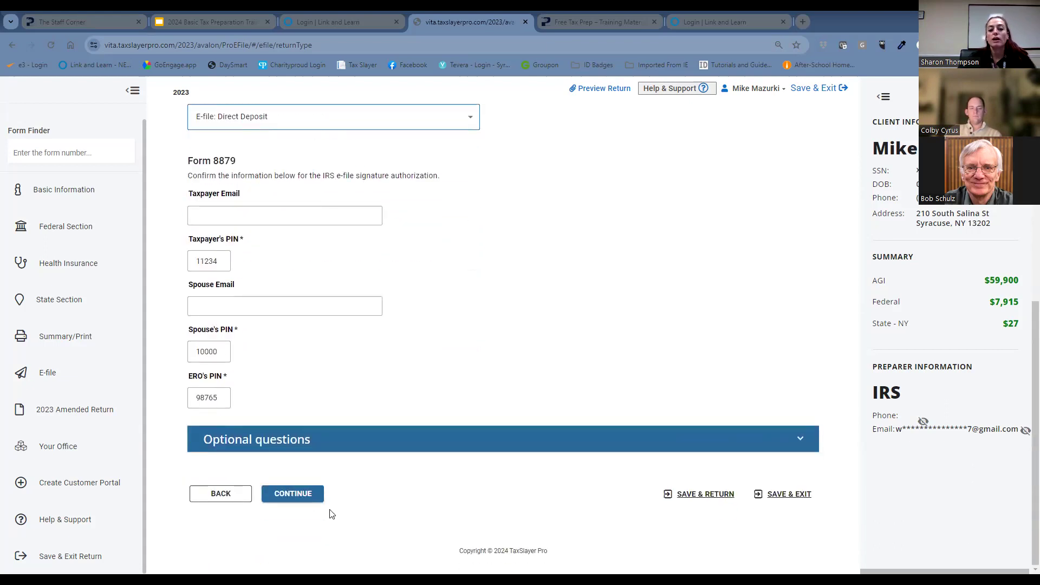
{"action": "left_click", "coordinate": [307, 494]}
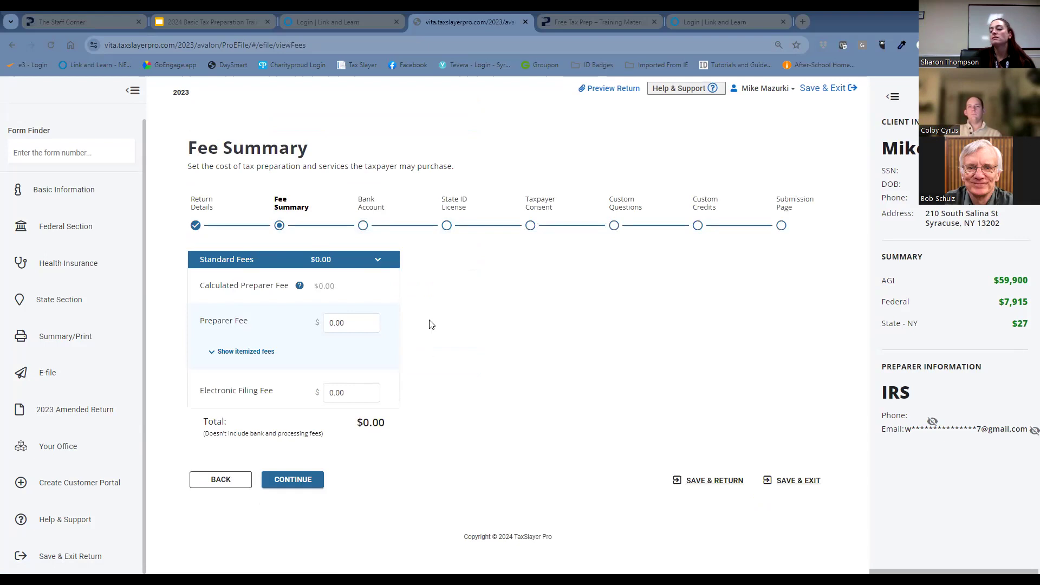
{"action": "left_click", "coordinate": [304, 484]}
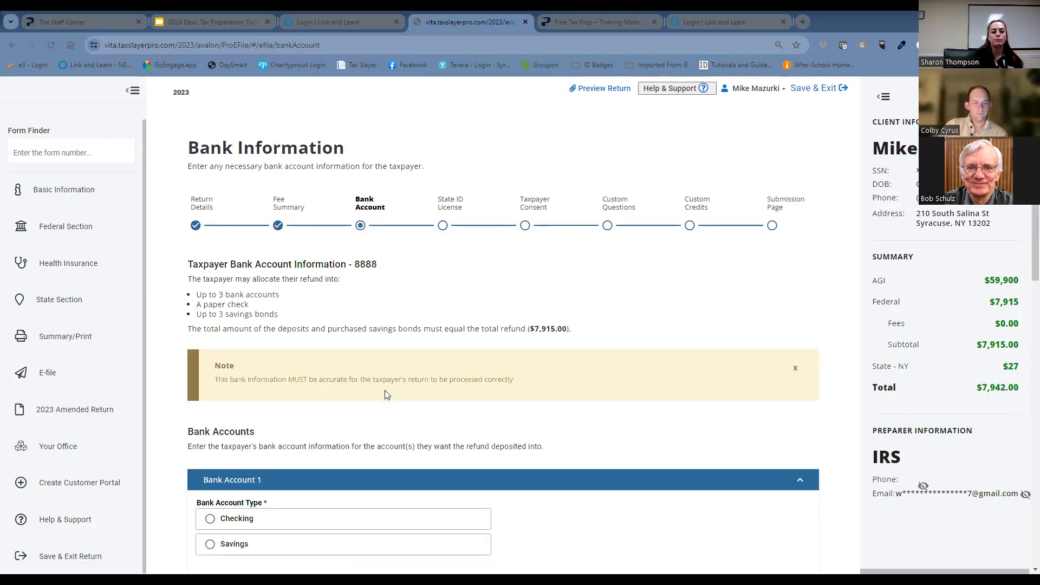
Set Bank Account 1 to Checking at ABC Bank and pull the full federal refund in as the deposit amount.
{"action": "scroll", "coordinate": [387, 395], "scroll_direction": "down", "scroll_amount": 3}
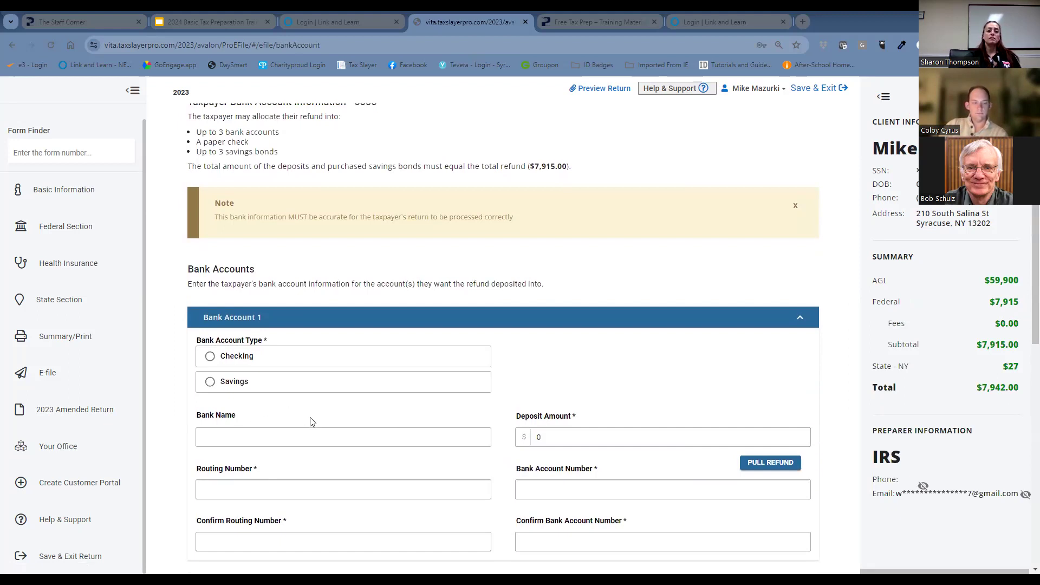
{"action": "left_click", "coordinate": [210, 358]}
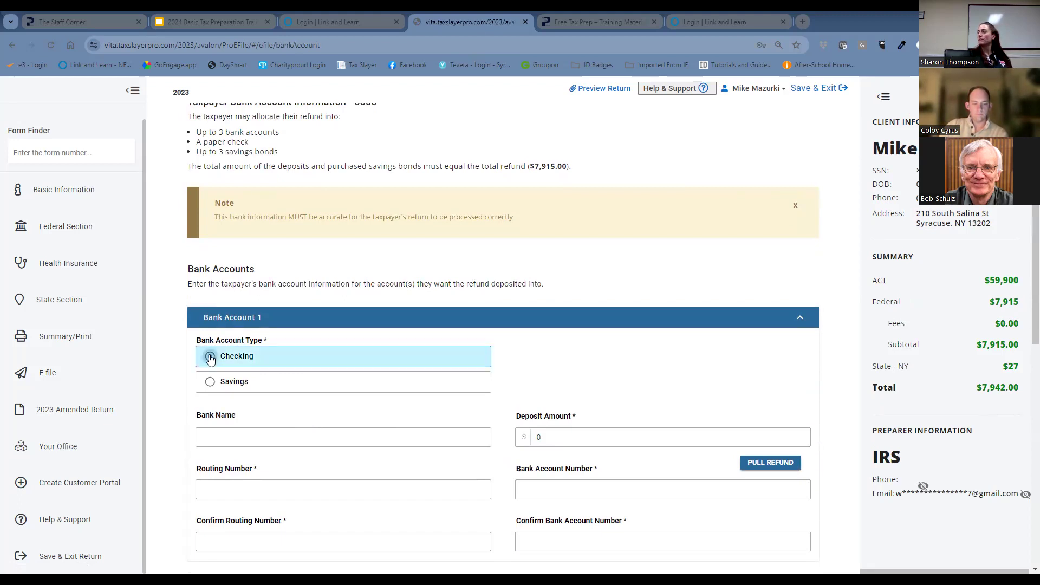
{"action": "left_click", "coordinate": [259, 434]}
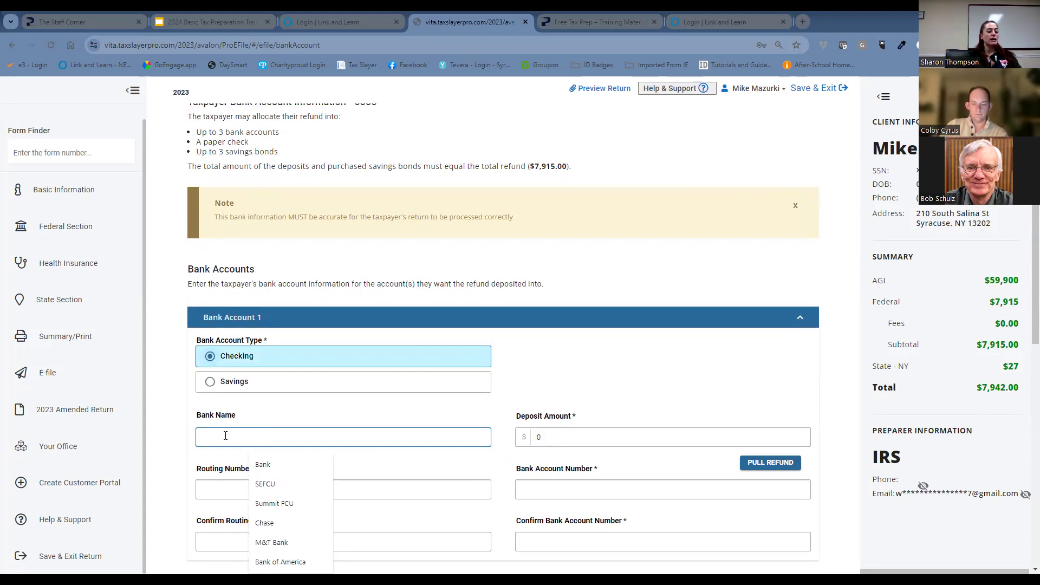
{"action": "type", "text": "A"}
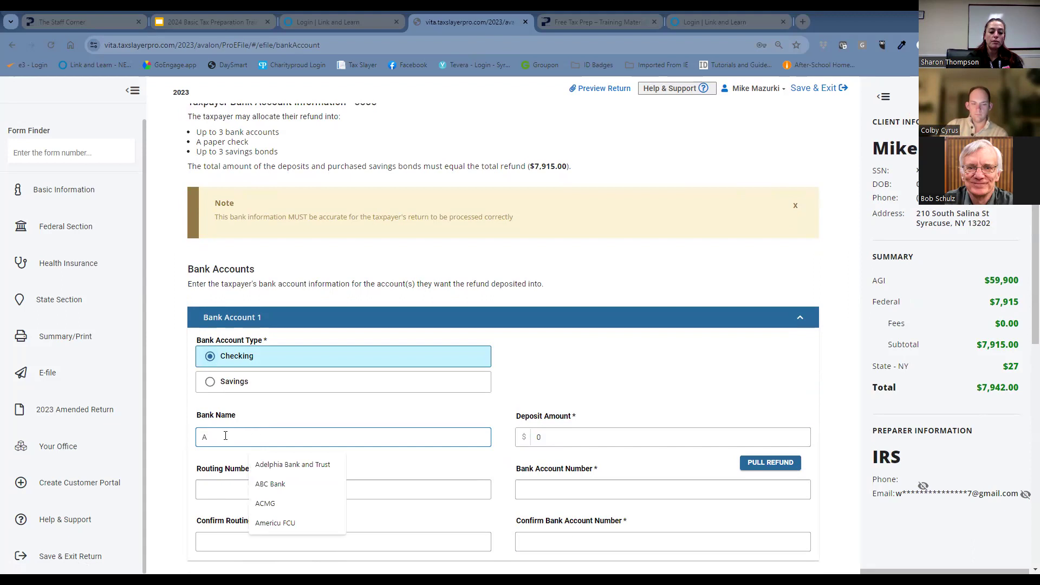
{"action": "type", "text": "BC"}
{"action": "left_click", "coordinate": [274, 466]}
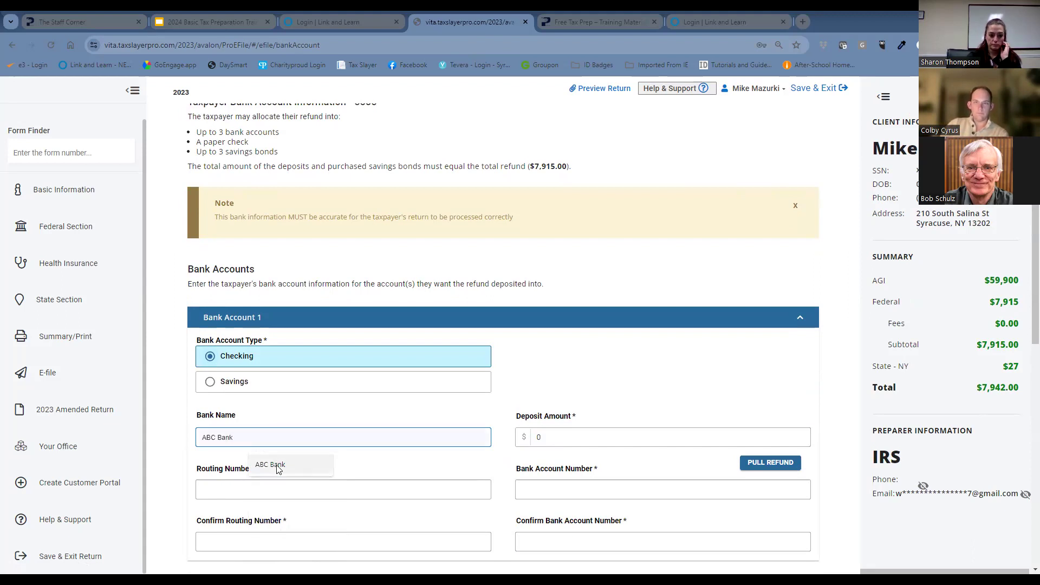
{"action": "left_click", "coordinate": [775, 465]}
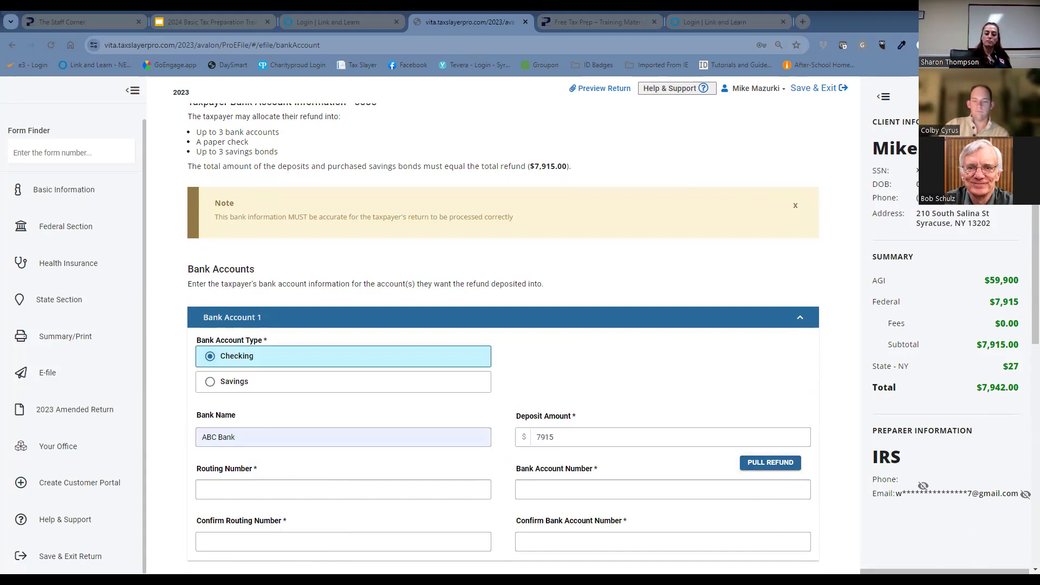
Enter the bank routing number for Bank Account 1 and copy it into the routing number confirmation.
{"action": "left_click", "coordinate": [305, 491]}
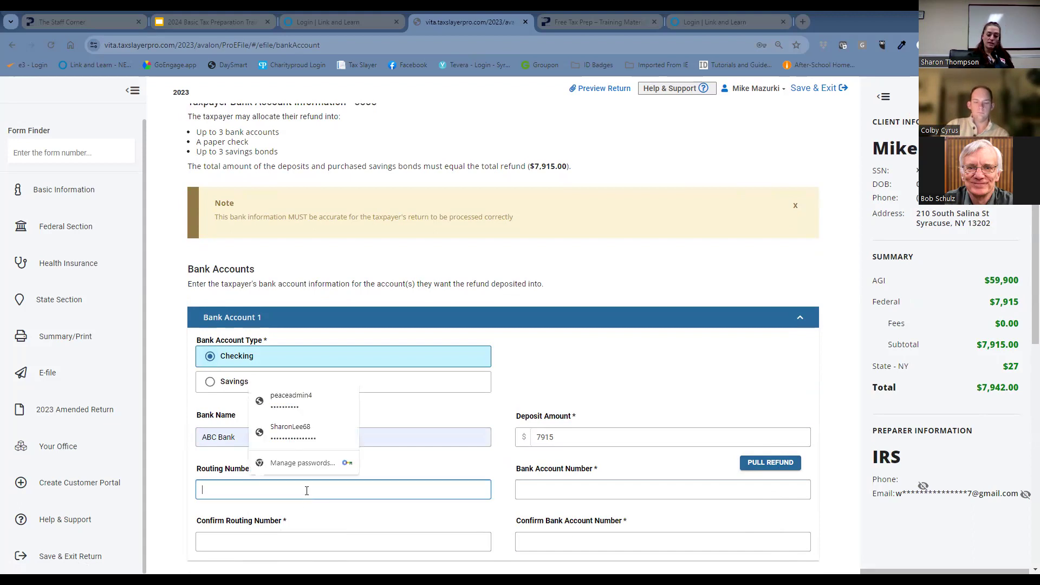
{"action": "type", "text": "12"}
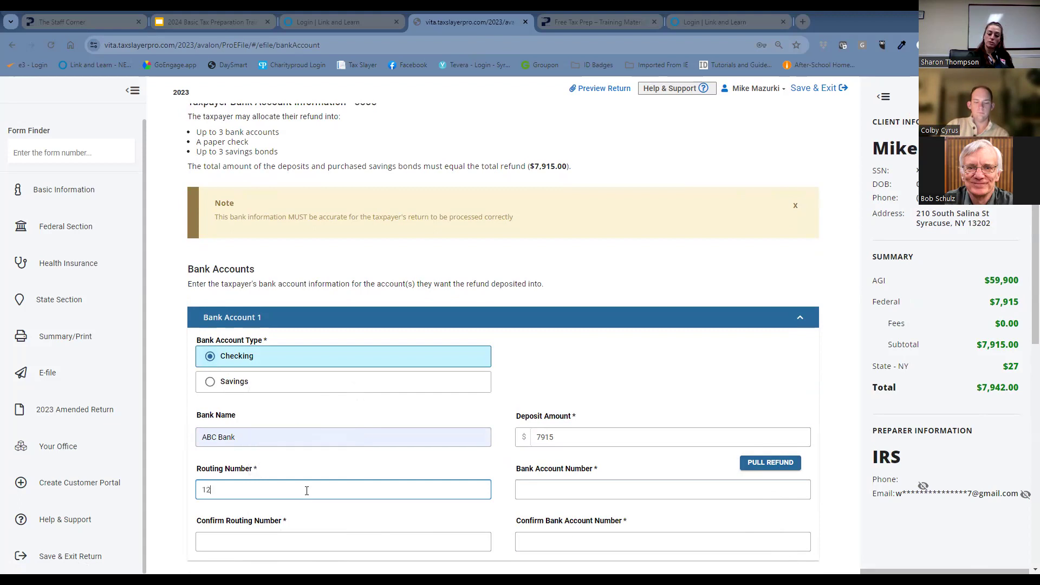
{"action": "type", "text": "345679"}
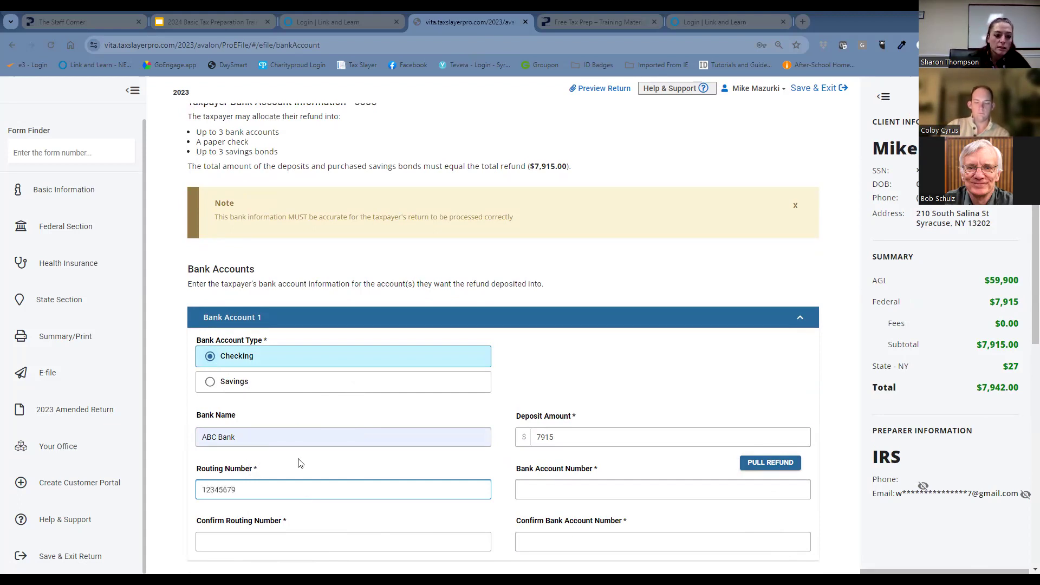
{"action": "key", "text": "BackSpace"}
{"action": "type", "text": "89"}
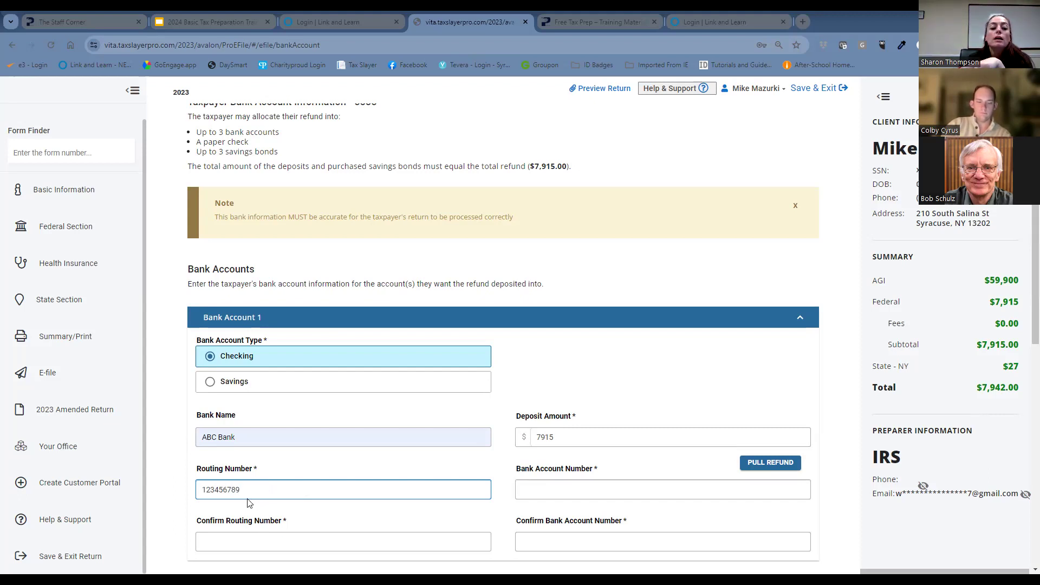
{"action": "left_click_drag", "start_coordinate": [240, 490], "coordinate": [198, 489]}
{"action": "key", "text": "ctrl+c"}
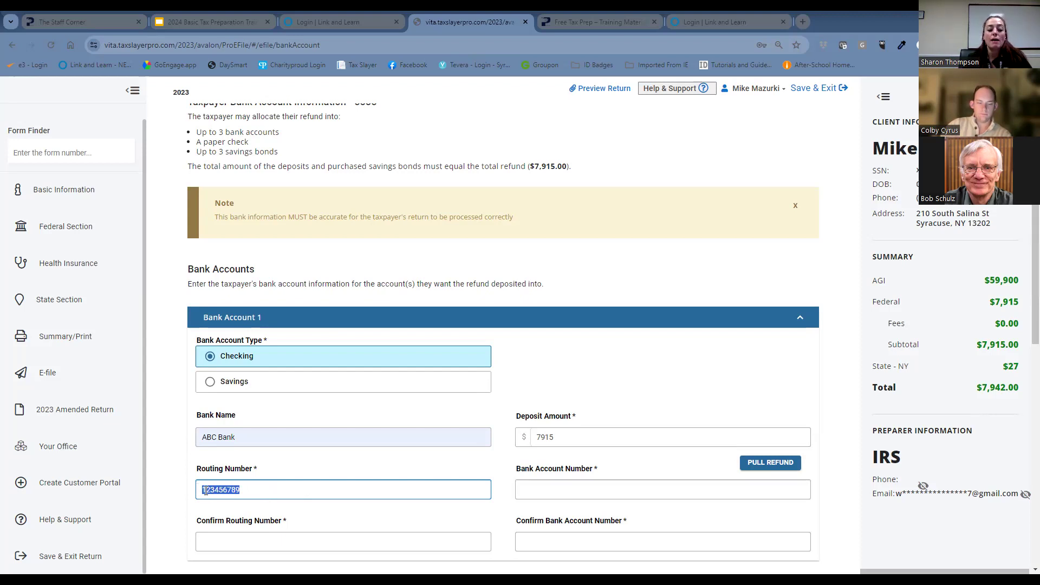
{"action": "left_click", "coordinate": [241, 543]}
{"action": "key", "text": "ctrl+v"}
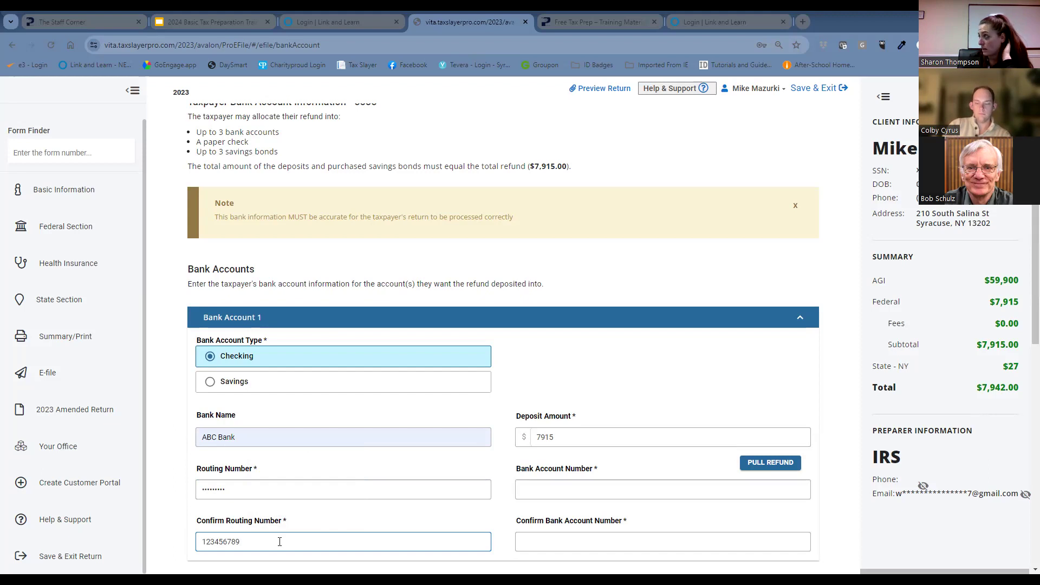
Enter the bank account number for Bank Account 1 and copy it into the account number confirmation.
{"action": "left_click", "coordinate": [518, 491]}
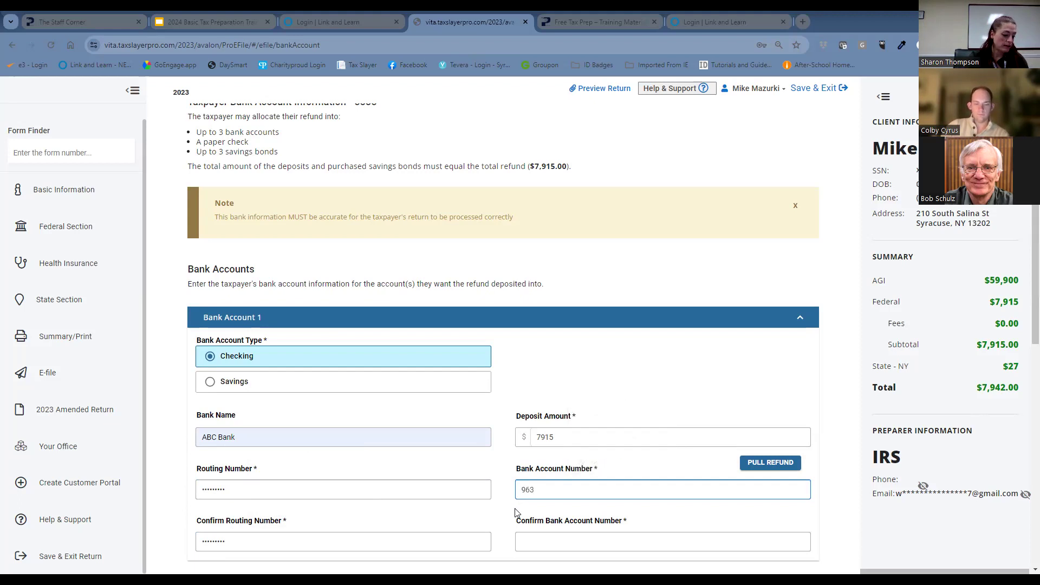
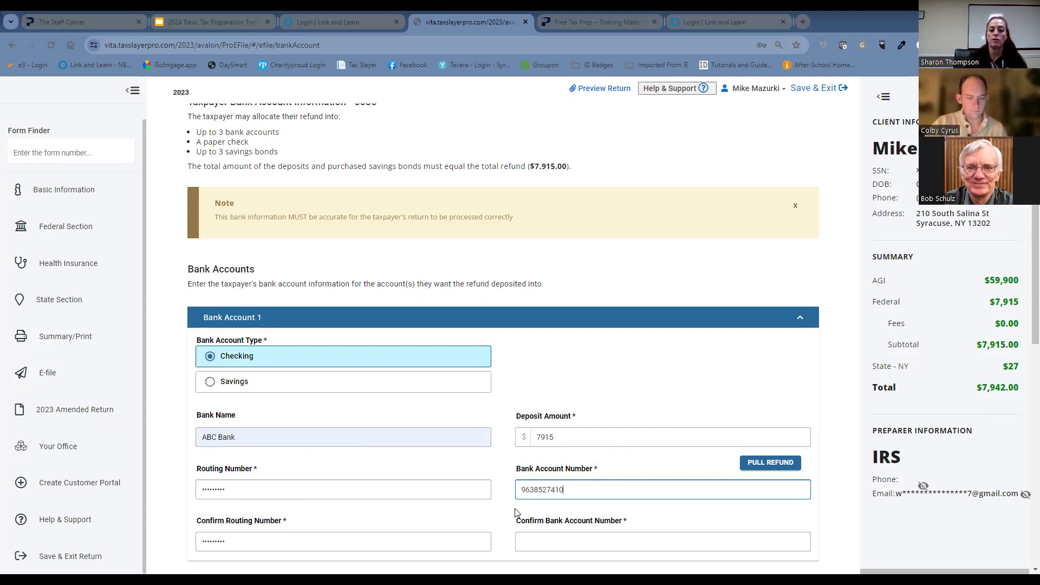
{"action": "left_click_drag", "start_coordinate": [585, 491], "coordinate": [504, 495]}
{"action": "key", "text": "ctrl+c"}
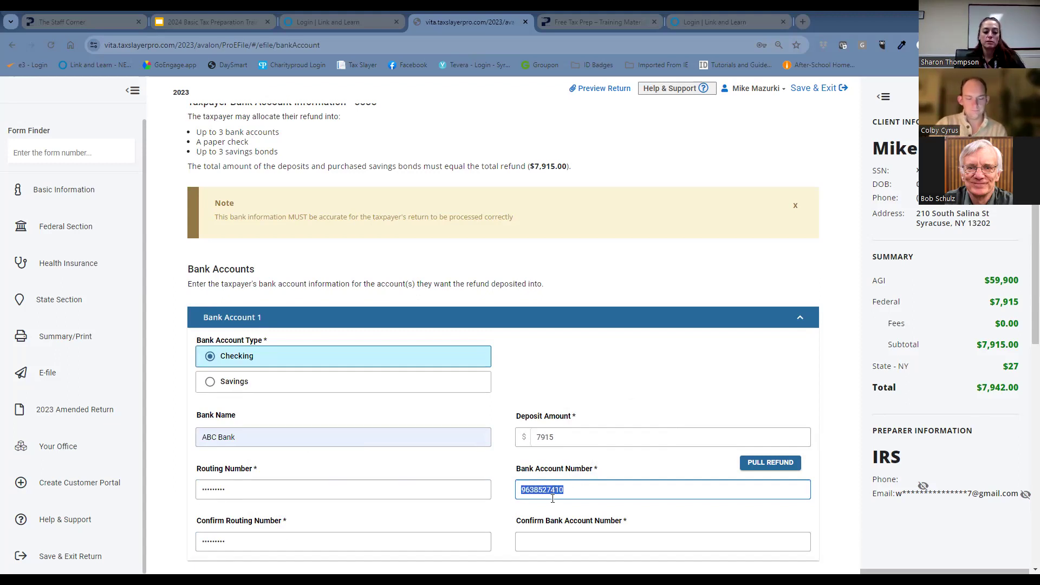
{"action": "left_click", "coordinate": [621, 540]}
{"action": "key", "text": "ctrl+v"}
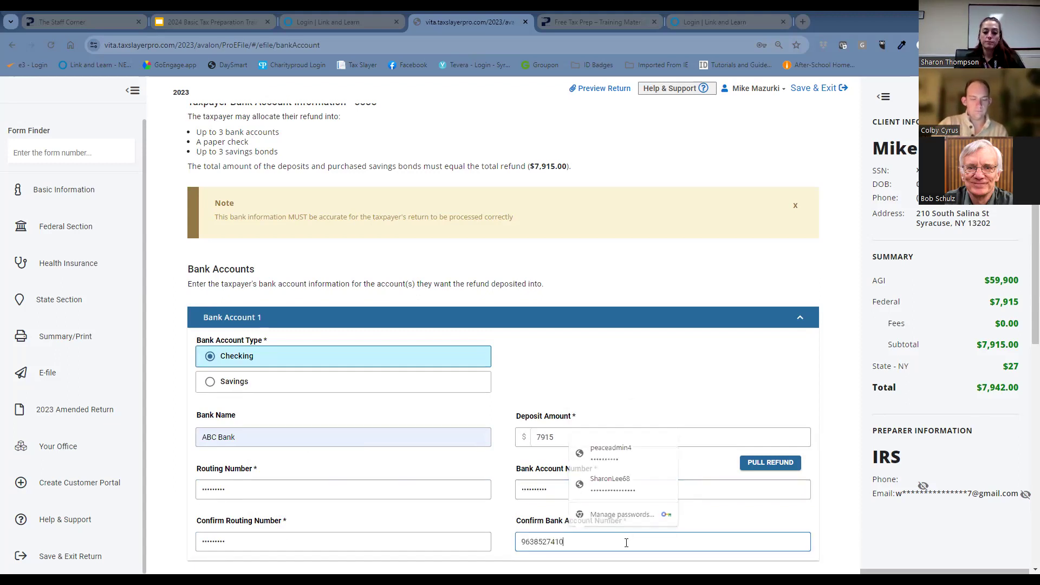
Expand Bank Account 2 and examine the refund-splitting options, including Paper Check Allocation and Savings Bonds.
{"action": "scroll", "coordinate": [647, 501], "scroll_direction": "down", "scroll_amount": 2}
{"action": "scroll", "coordinate": [646, 495], "scroll_direction": "down", "scroll_amount": 2}
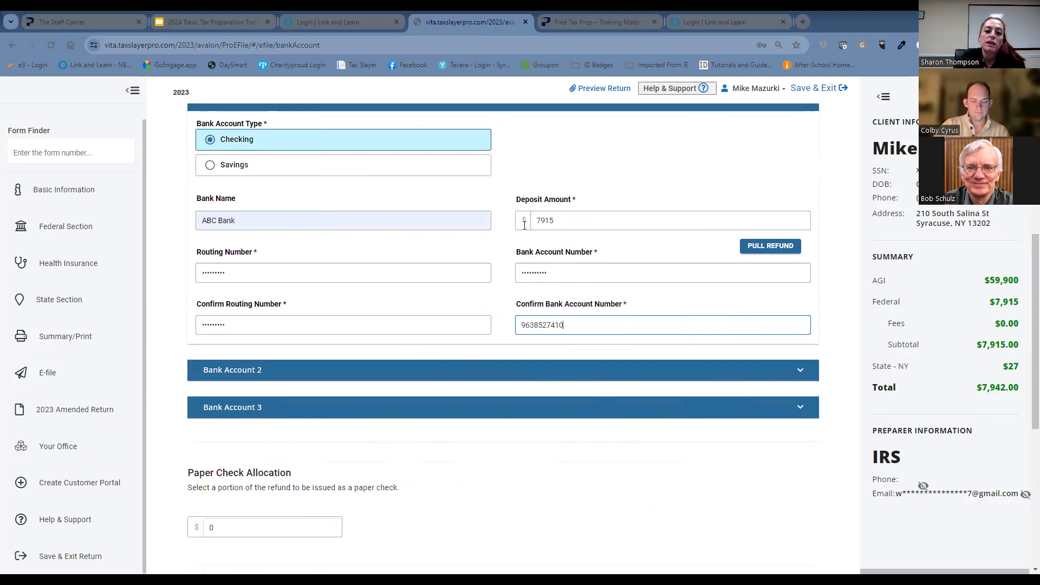
{"action": "left_click", "coordinate": [341, 370]}
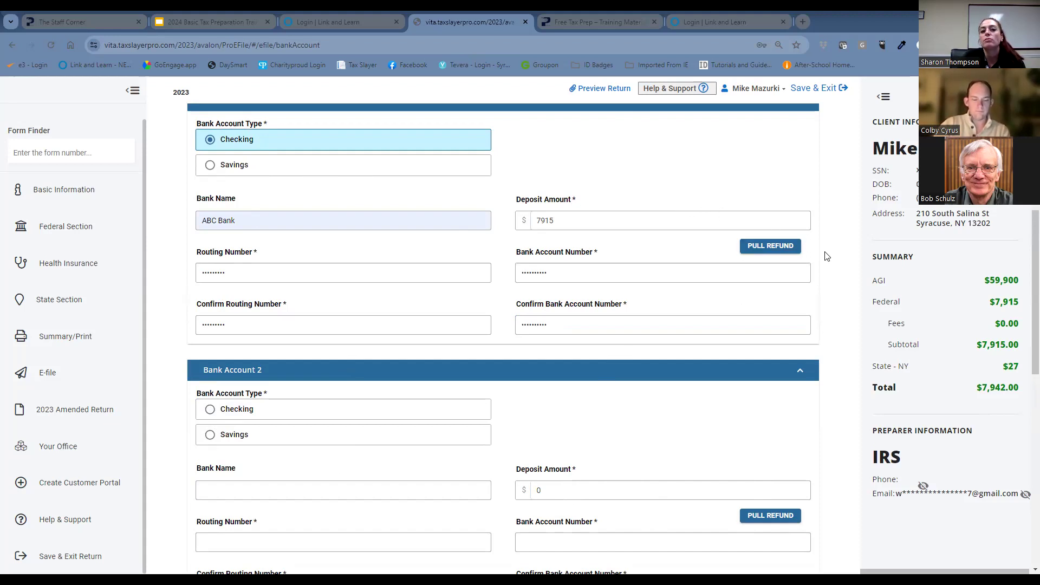
{"action": "scroll", "coordinate": [829, 247], "scroll_direction": "down", "scroll_amount": 1}
{"action": "scroll", "coordinate": [829, 239], "scroll_direction": "down", "scroll_amount": 5}
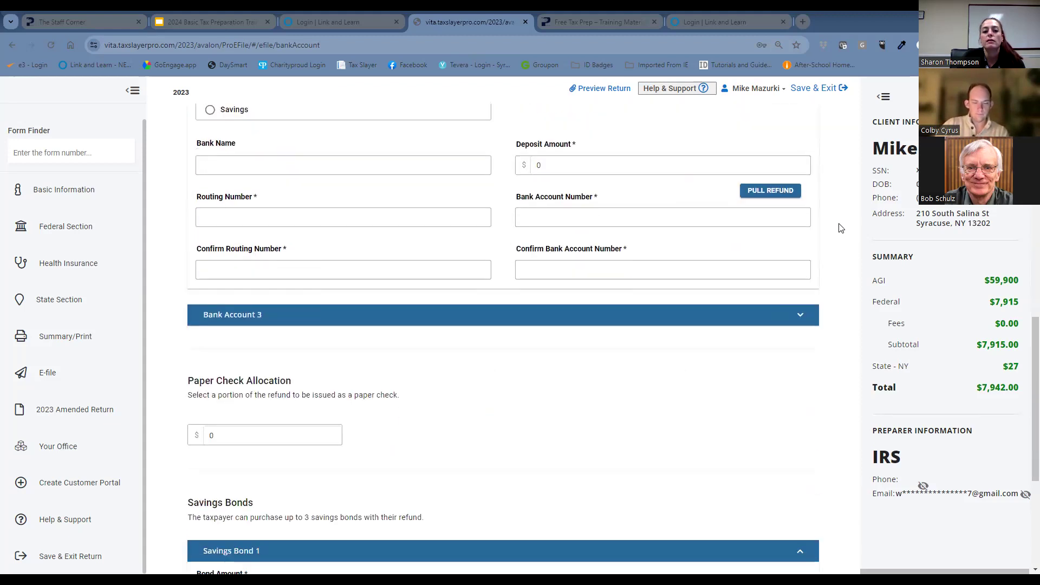
{"action": "scroll", "coordinate": [471, 392], "scroll_direction": "down", "scroll_amount": 5}
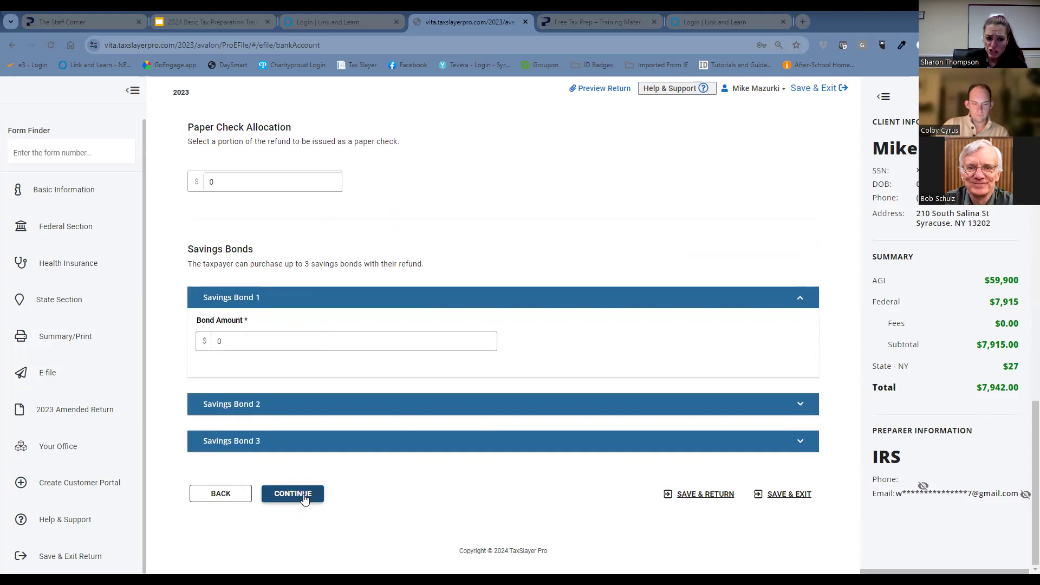
Try to submit the bank account details and replace Bank Account 1's routing number with a different one.
{"action": "left_click", "coordinate": [306, 496]}
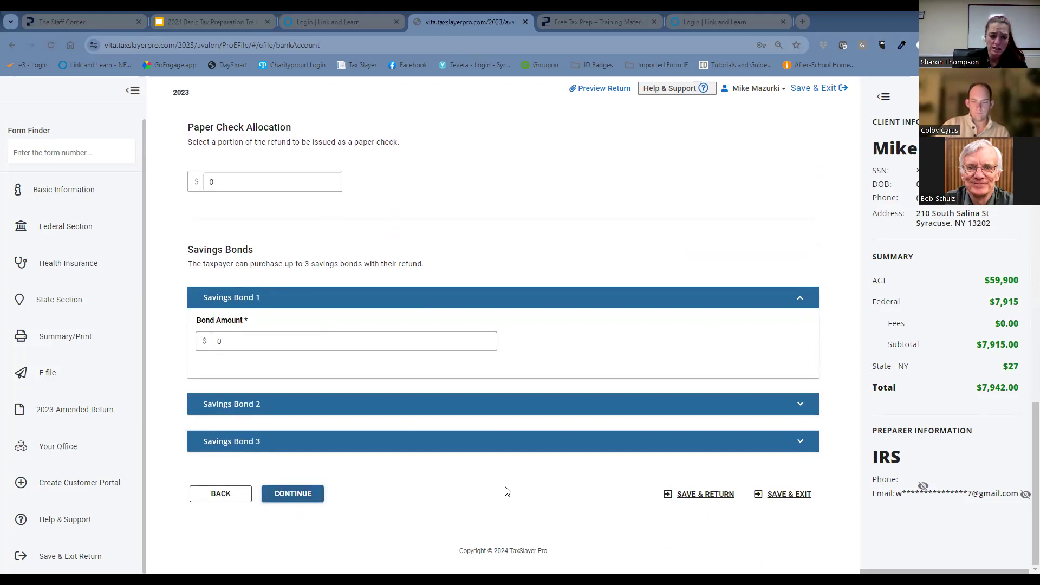
{"action": "scroll", "coordinate": [600, 400], "scroll_direction": "up", "scroll_amount": 14}
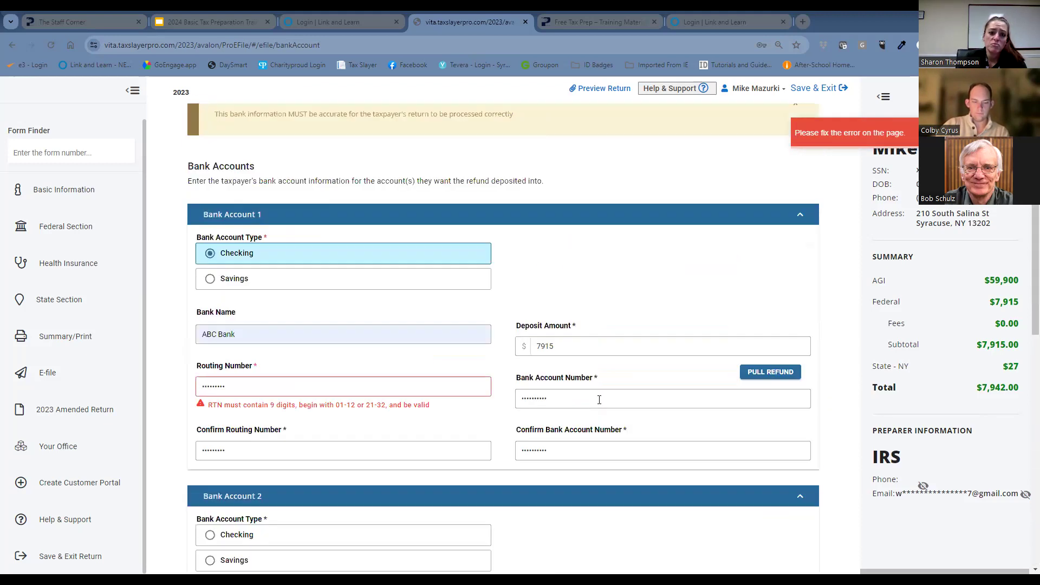
{"action": "left_click", "coordinate": [258, 385]}
{"action": "left_click", "coordinate": [288, 391]}
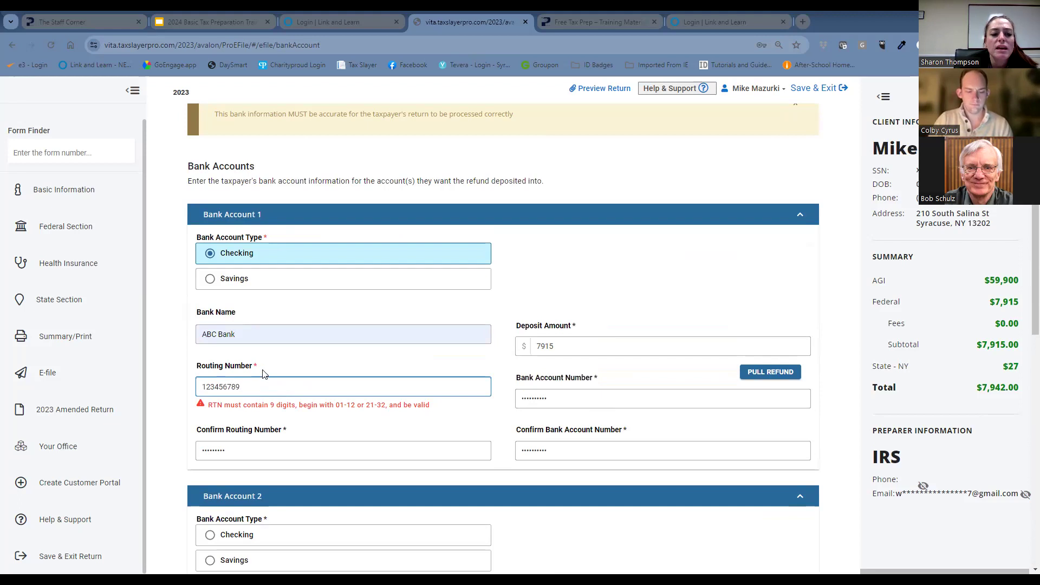
{"action": "left_click_drag", "start_coordinate": [251, 386], "coordinate": [152, 387]}
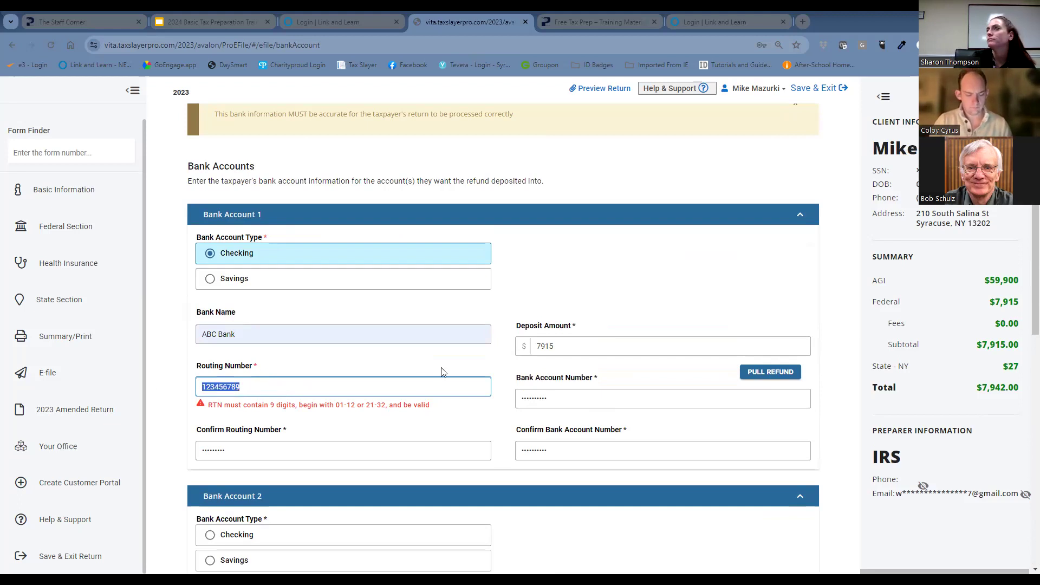
{"action": "type", "text": "1122560"}
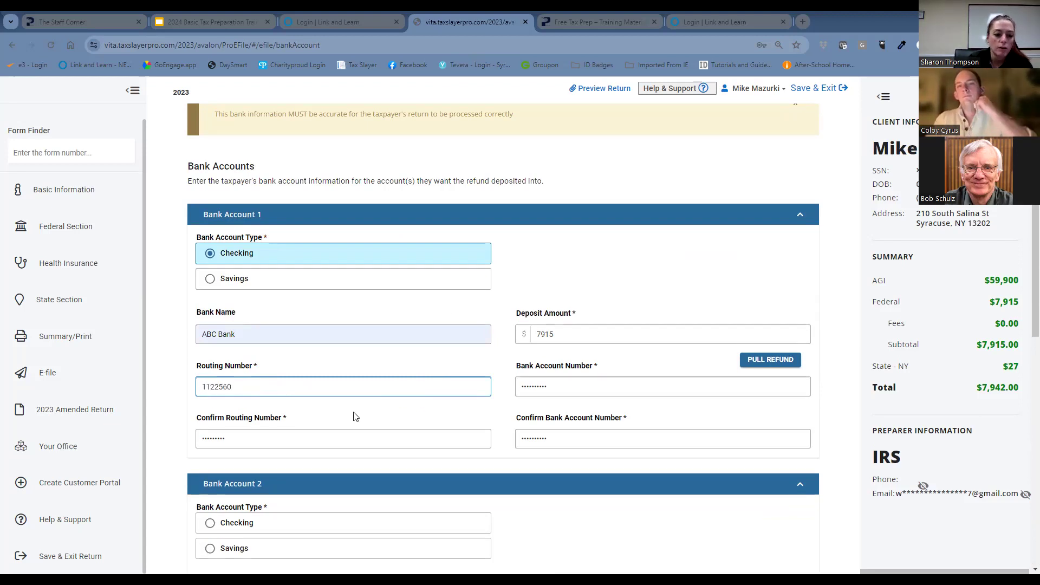
Enter the replacement routing number in Bank Account 1's confirmation field and try to continue past the Bank Account page.
{"action": "left_click_drag", "start_coordinate": [244, 439], "coordinate": [189, 445]}
{"action": "type", "text": "11"}
{"action": "left_click", "coordinate": [250, 390]}
{"action": "left_click", "coordinate": [213, 440]}
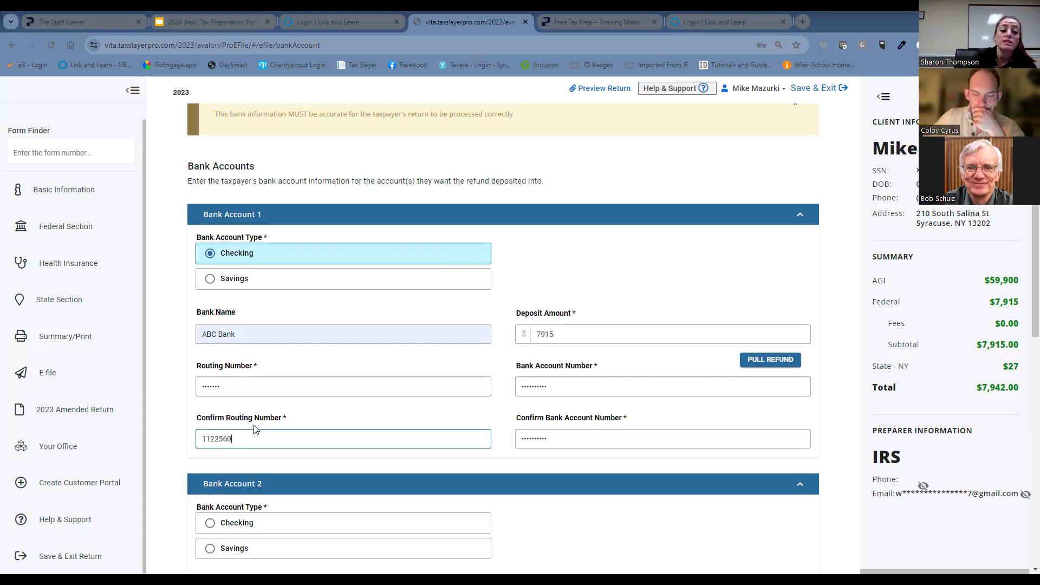
{"action": "scroll", "coordinate": [541, 449], "scroll_direction": "down", "scroll_amount": 5}
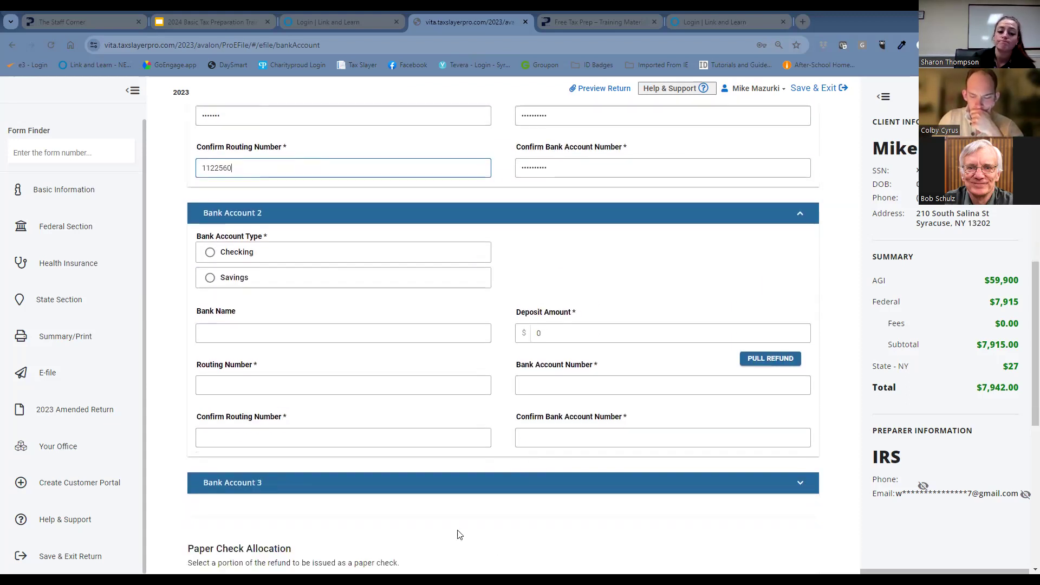
{"action": "scroll", "coordinate": [459, 535], "scroll_direction": "down", "scroll_amount": 8}
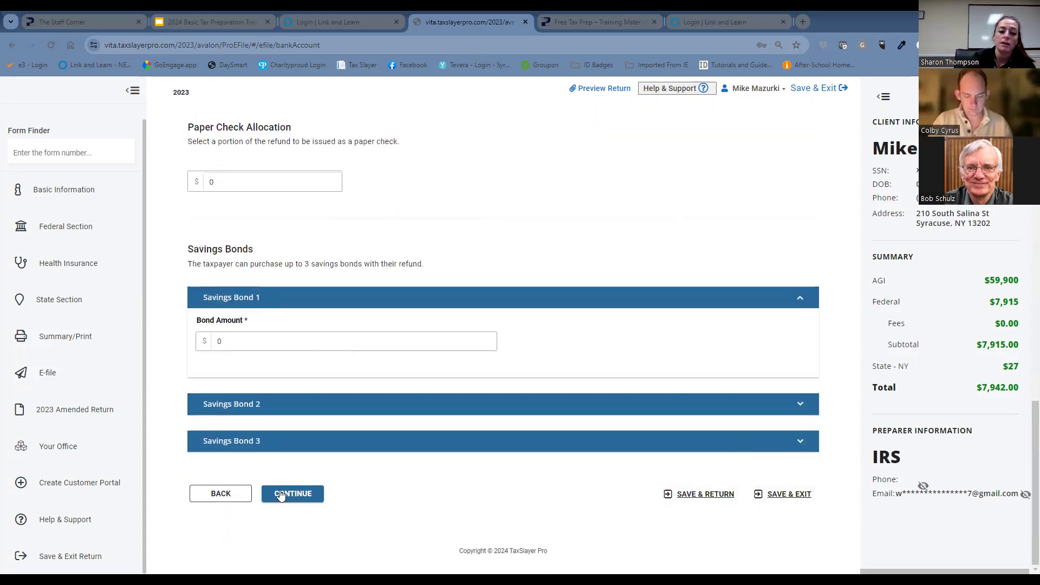
{"action": "left_click", "coordinate": [281, 495]}
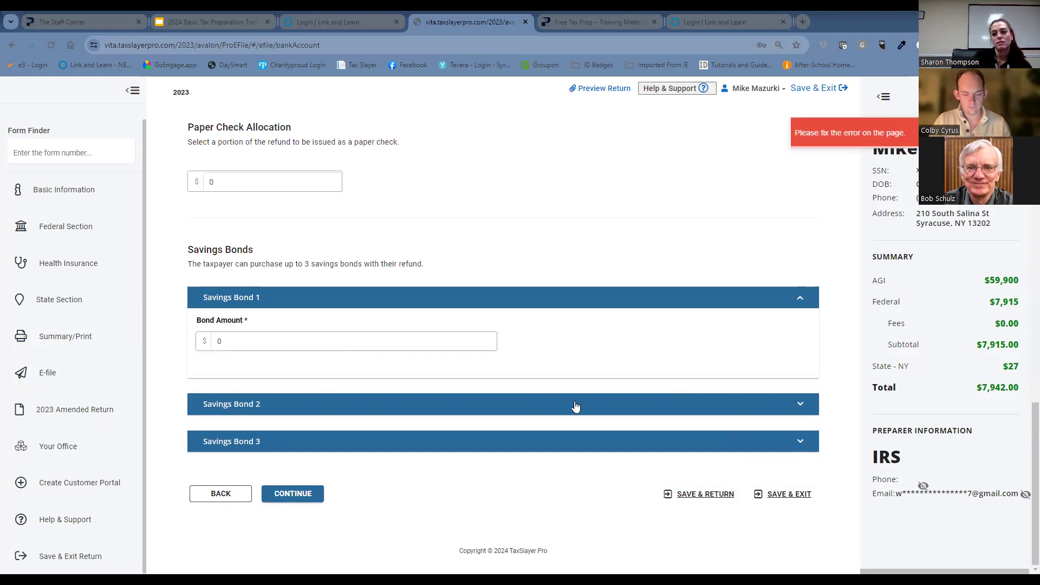
Replace Bank Account 1's routing number and its confirmation with a nine-digit practice number.
{"action": "scroll", "coordinate": [336, 369], "scroll_direction": "up", "scroll_amount": 4}
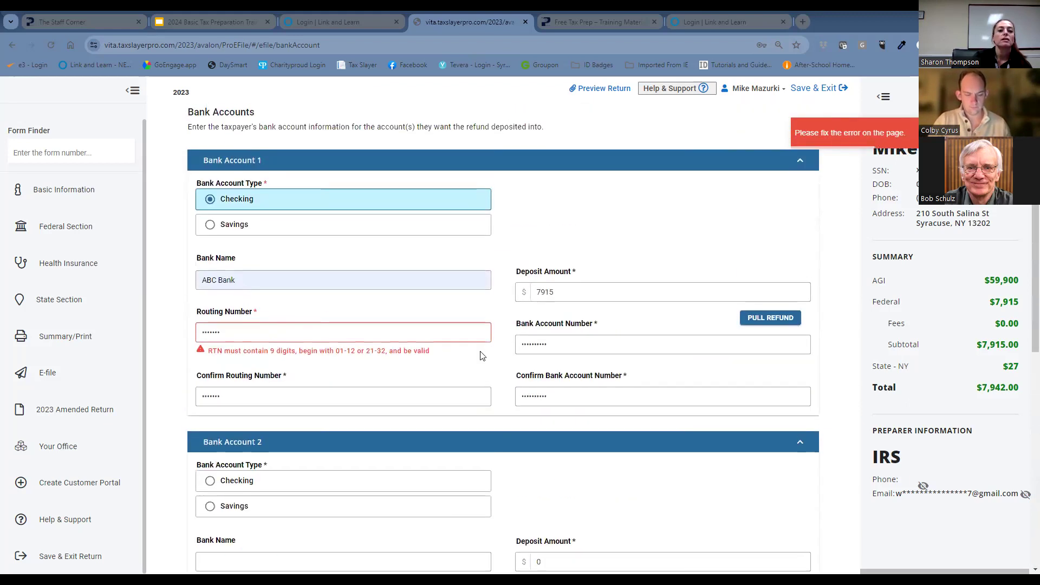
{"action": "left_click_drag", "start_coordinate": [244, 334], "coordinate": [170, 339]}
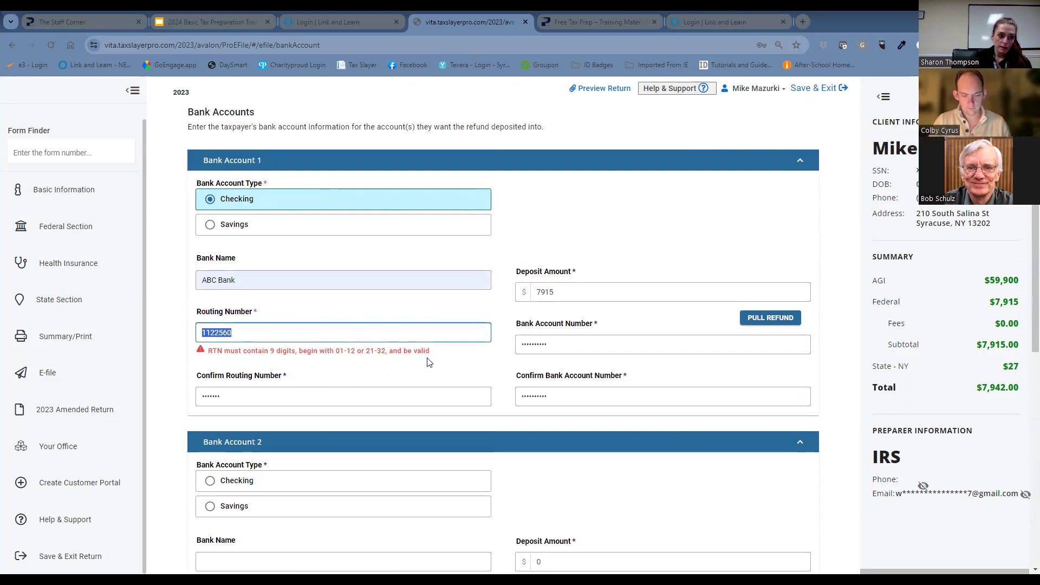
{"action": "scroll", "coordinate": [325, 401], "scroll_direction": "down", "scroll_amount": 6}
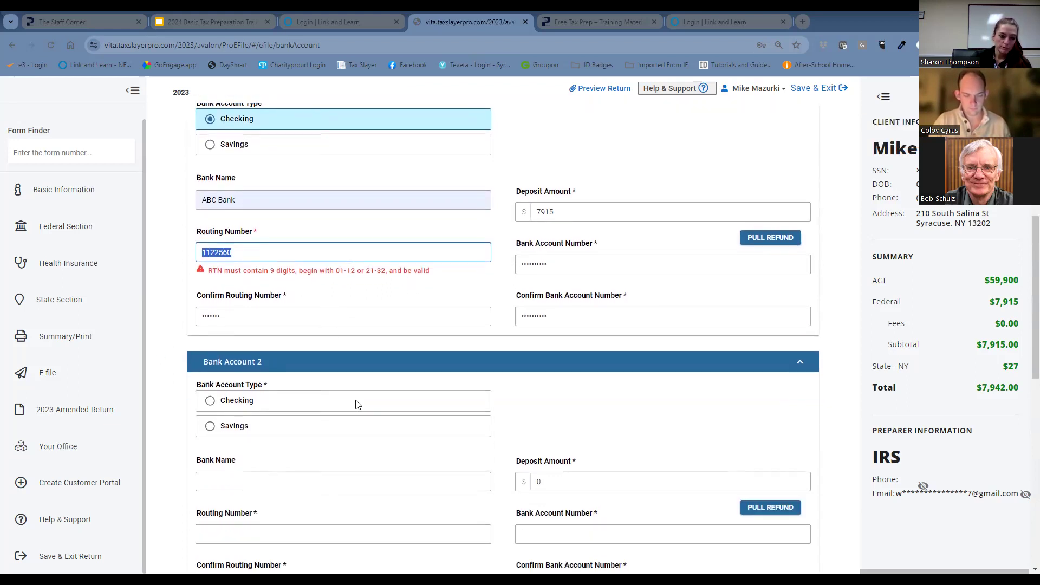
{"action": "scroll", "coordinate": [275, 368], "scroll_direction": "up", "scroll_amount": 4}
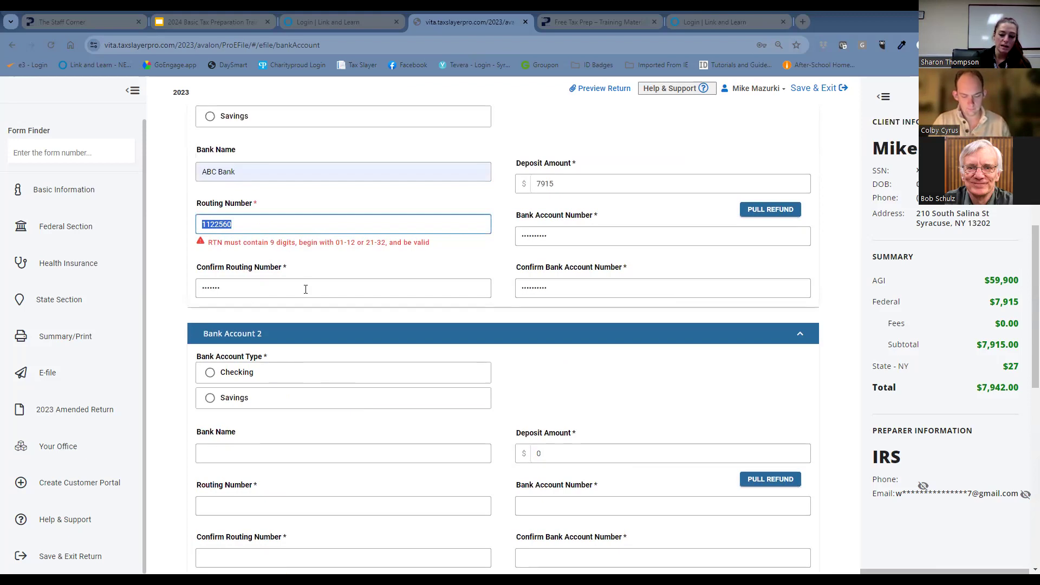
{"action": "type", "text": "1"}
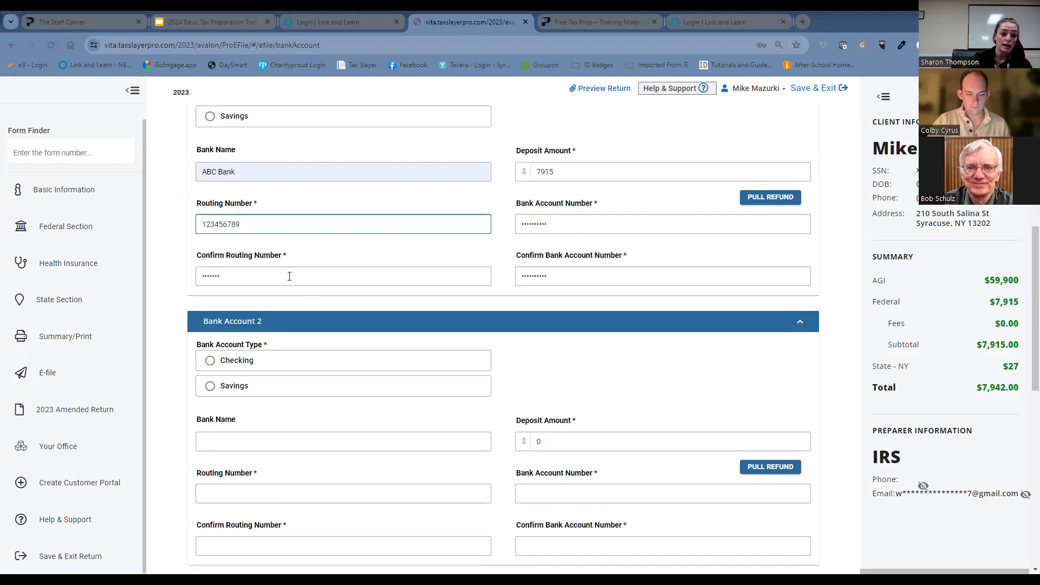
{"action": "key", "text": "Tab"}
{"action": "type", "text": "1"}
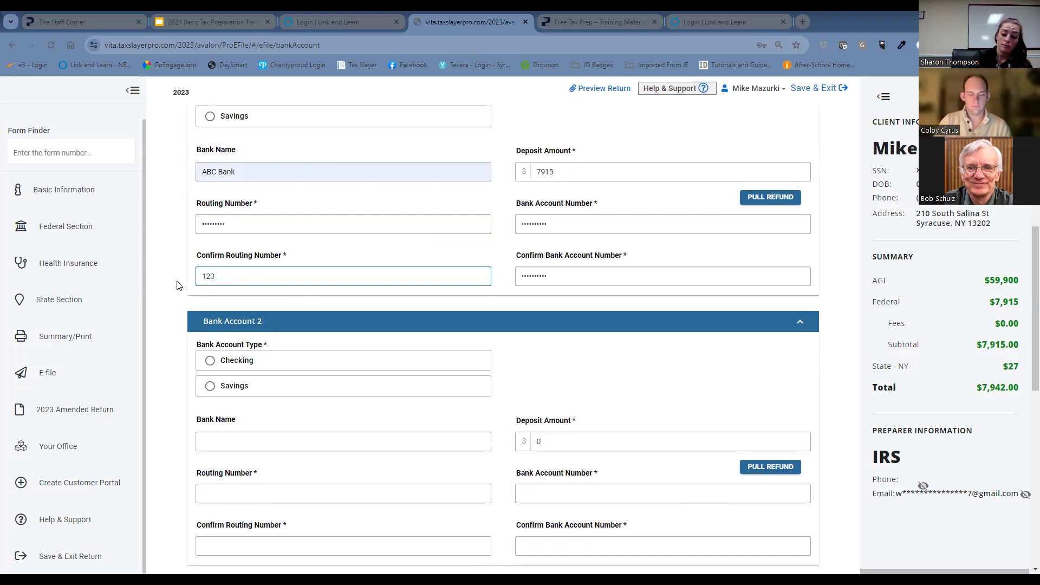
{"action": "type", "text": "23456789"}
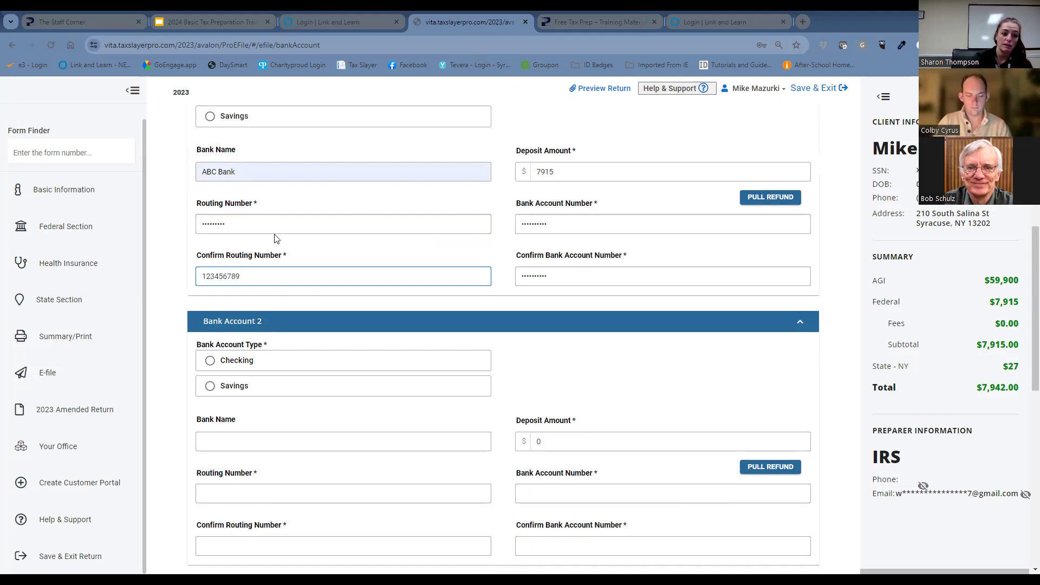
Try to continue past the Bank Account page with the nine-digit routing number.
{"action": "scroll", "coordinate": [446, 522], "scroll_direction": "down", "scroll_amount": 6}
{"action": "scroll", "coordinate": [388, 508], "scroll_direction": "down", "scroll_amount": 4}
{"action": "left_click", "coordinate": [317, 496]}
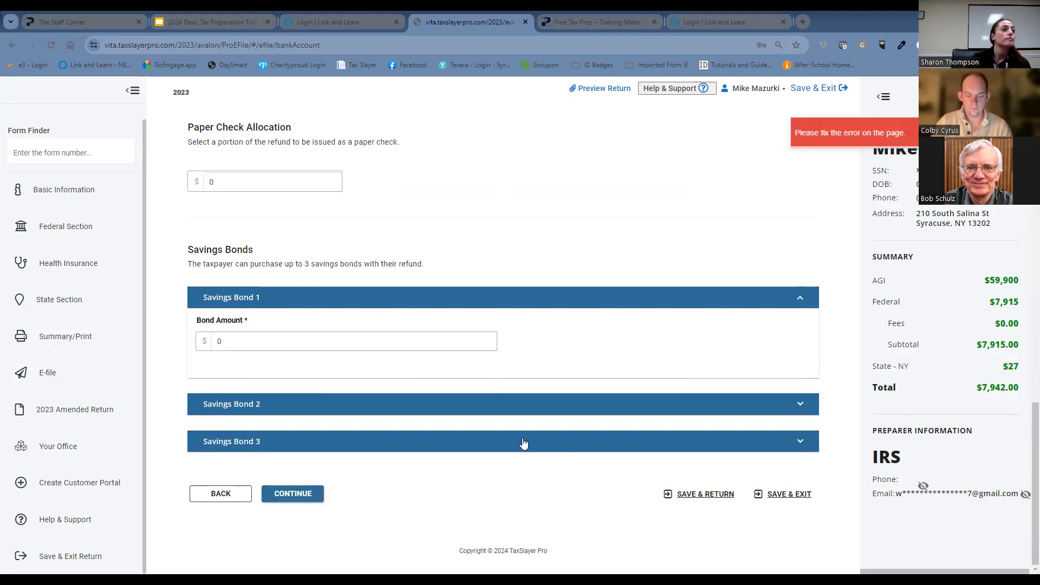
{"action": "scroll", "coordinate": [513, 436], "scroll_direction": "up", "scroll_amount": 10}
{"action": "scroll", "coordinate": [325, 325], "scroll_direction": "down", "scroll_amount": 10}
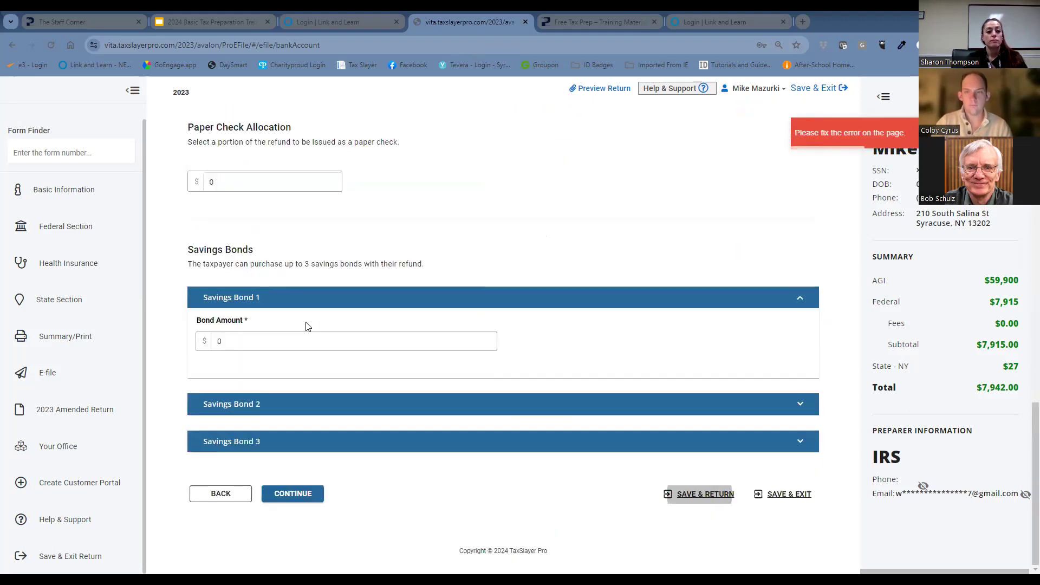
{"action": "left_click", "coordinate": [296, 494]}
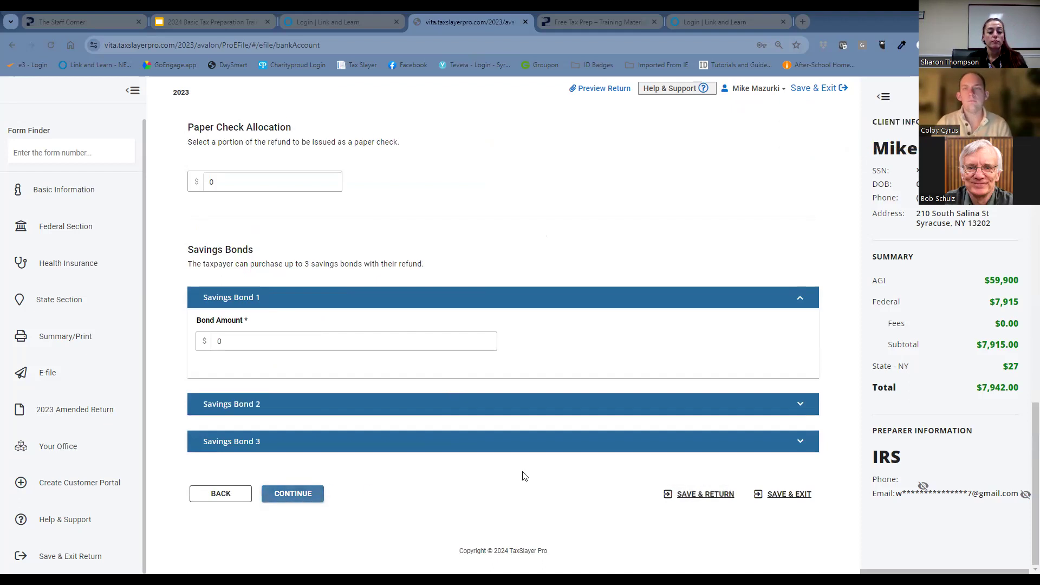
Overwrite Bank Account 1's routing number with a nine-digit number whose first two digits fall within 01-12.
{"action": "scroll", "coordinate": [531, 433], "scroll_direction": "up", "scroll_amount": 3}
{"action": "scroll", "coordinate": [379, 336], "scroll_direction": "up", "scroll_amount": 4}
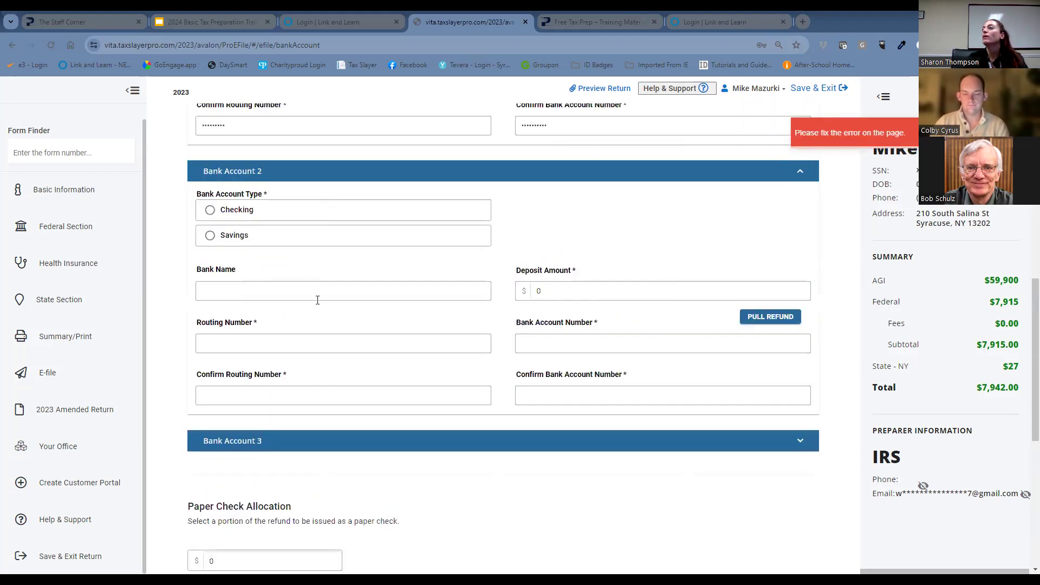
{"action": "scroll", "coordinate": [320, 304], "scroll_direction": "up", "scroll_amount": 3}
{"action": "left_click", "coordinate": [287, 224]}
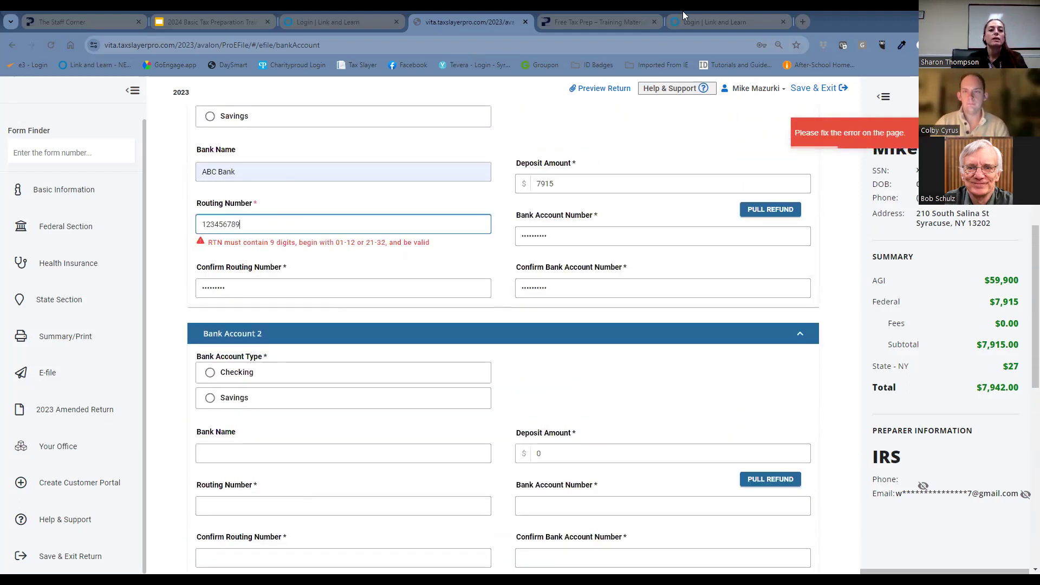
{"action": "left_click_drag", "start_coordinate": [290, 234], "coordinate": [194, 233]}
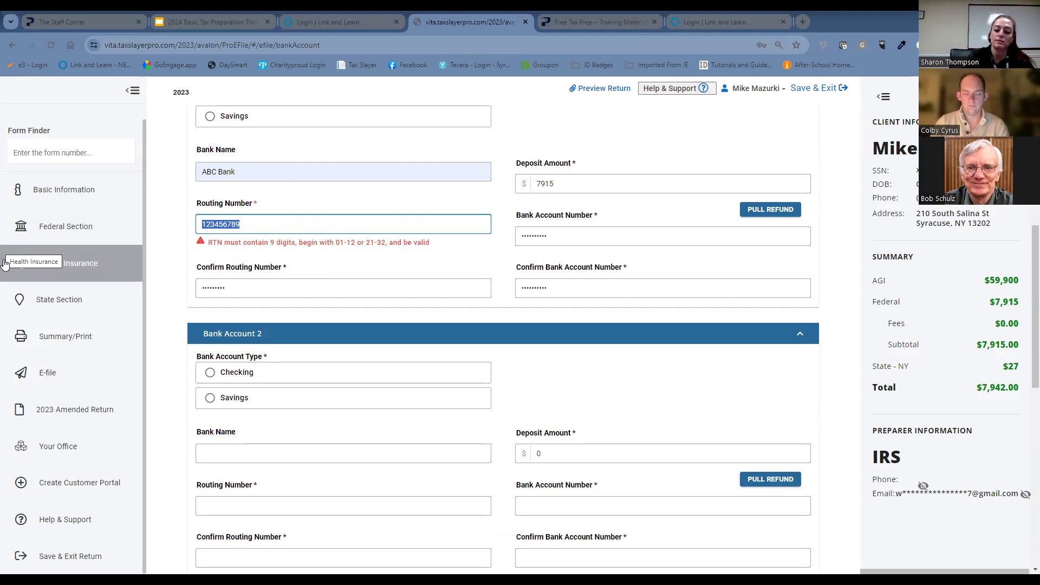
{"action": "type", "text": "021"}
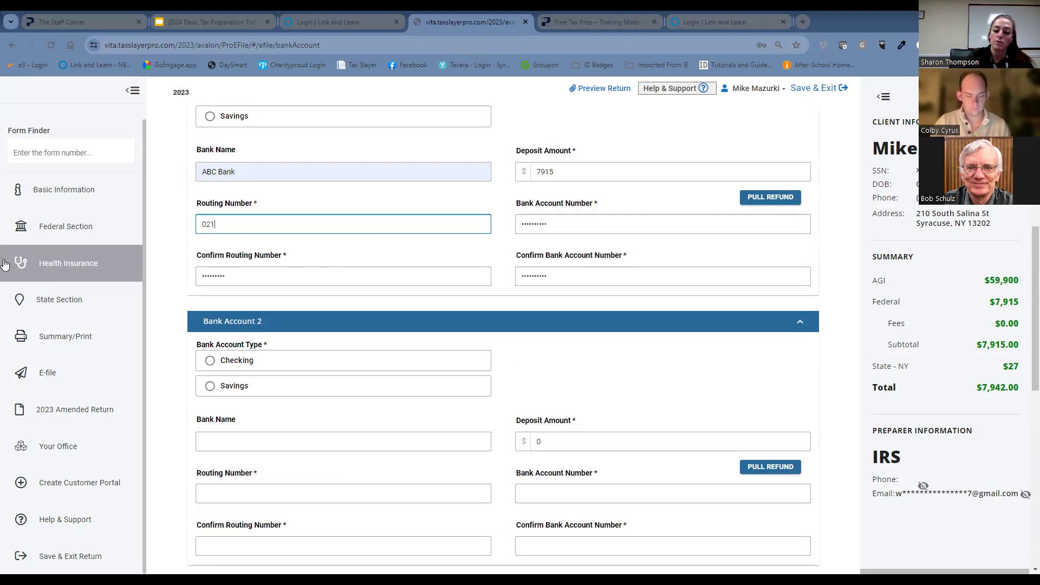
{"action": "type", "text": "123456"}
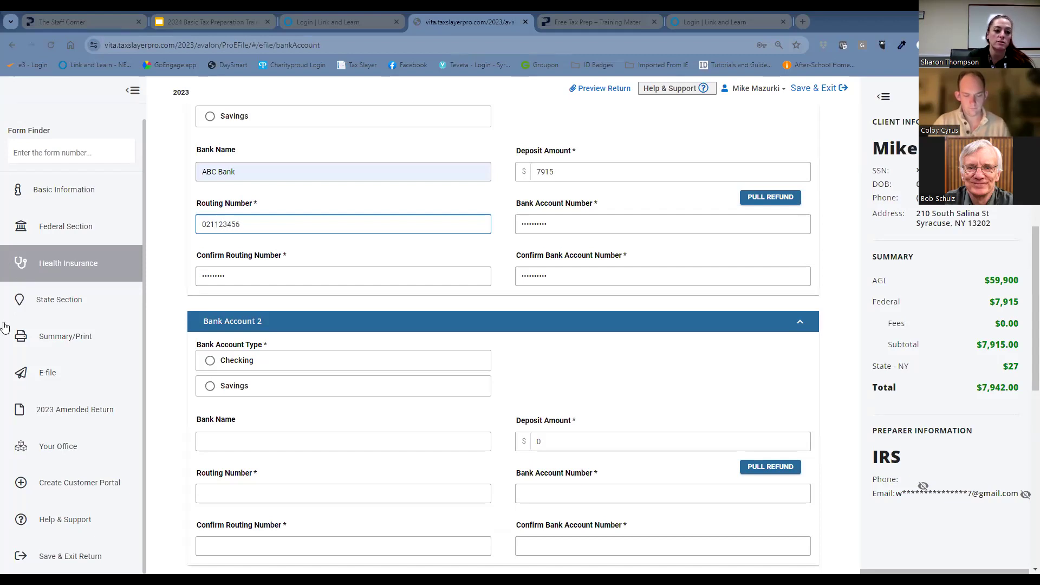
Clear Bank Account 1's routing number confirmation and copy the new routing number into it.
{"action": "left_click", "coordinate": [251, 273]}
{"action": "type", "text": "02"}
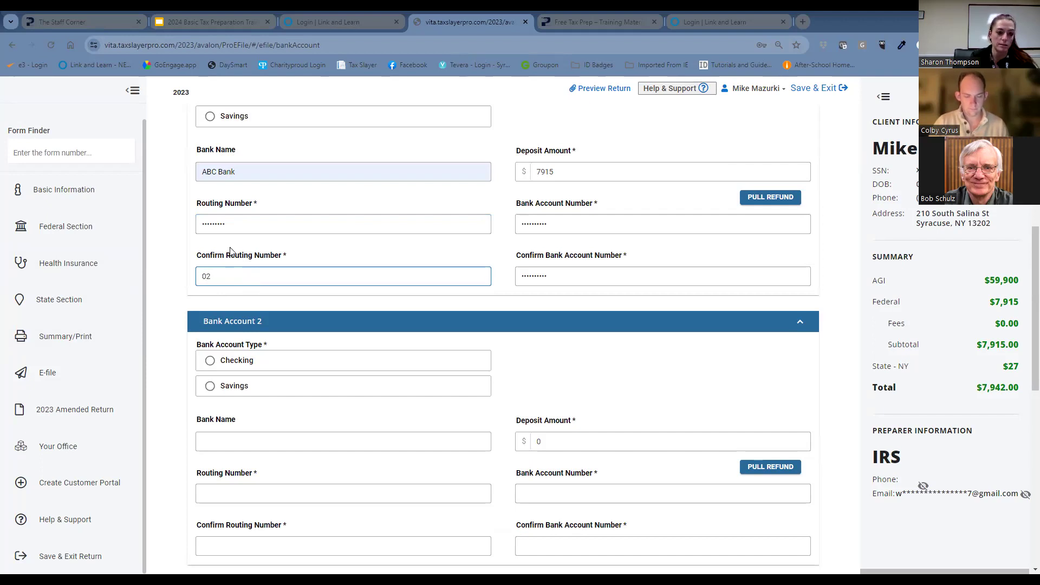
{"action": "key", "text": "BackSpace"}
{"action": "key", "text": "BackSpace"}
{"action": "left_click_drag", "start_coordinate": [227, 224], "coordinate": [192, 230]}
{"action": "key", "text": "ctrl+c"}
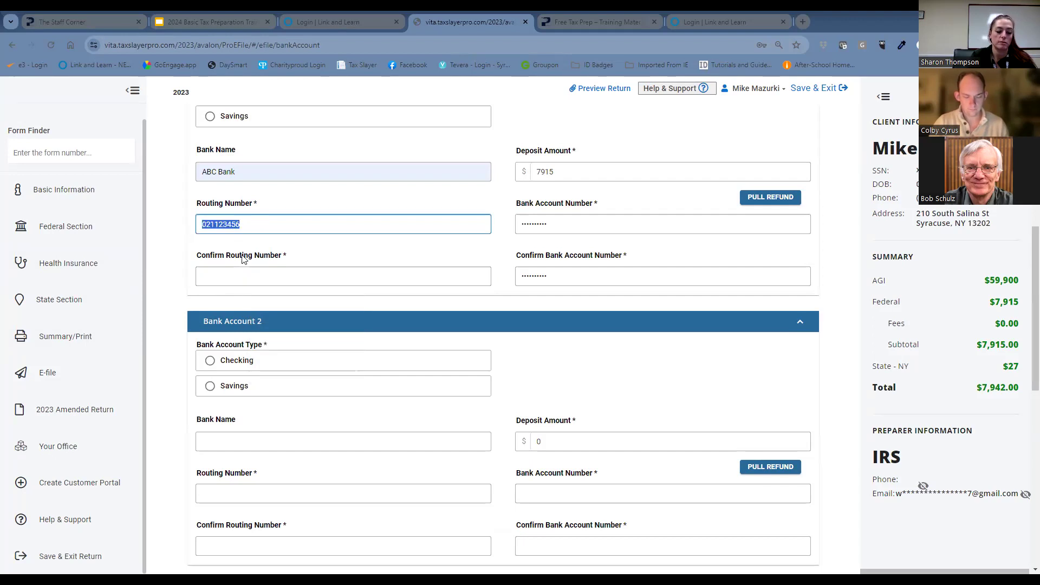
{"action": "left_click", "coordinate": [271, 270]}
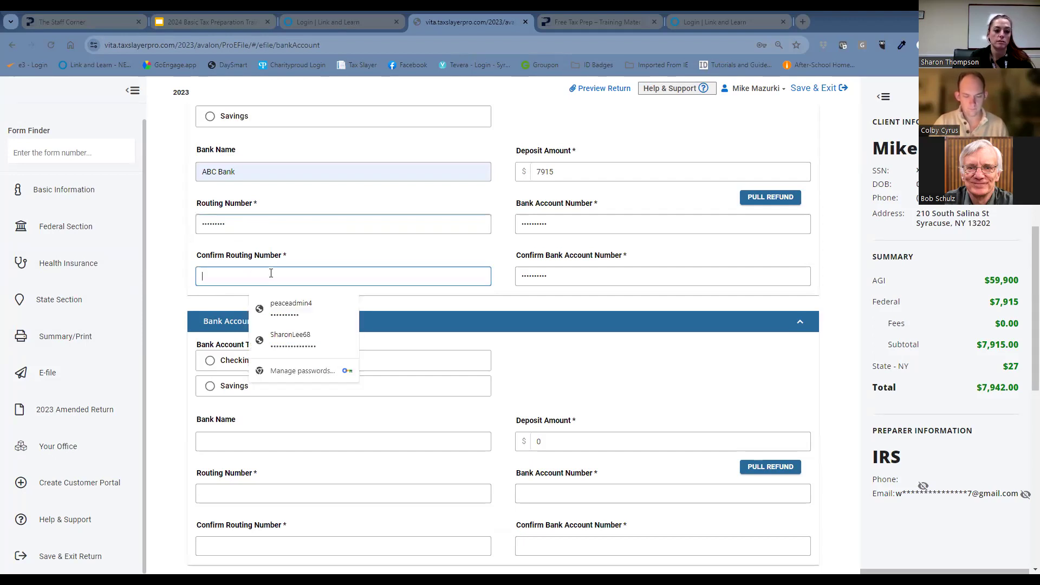
{"action": "key", "text": "ctrl+v"}
Try to submit the updated bank account details and clear Bank Account 1's routing number.
{"action": "scroll", "coordinate": [390, 417], "scroll_direction": "down", "scroll_amount": 4}
{"action": "scroll", "coordinate": [402, 421], "scroll_direction": "down", "scroll_amount": 5}
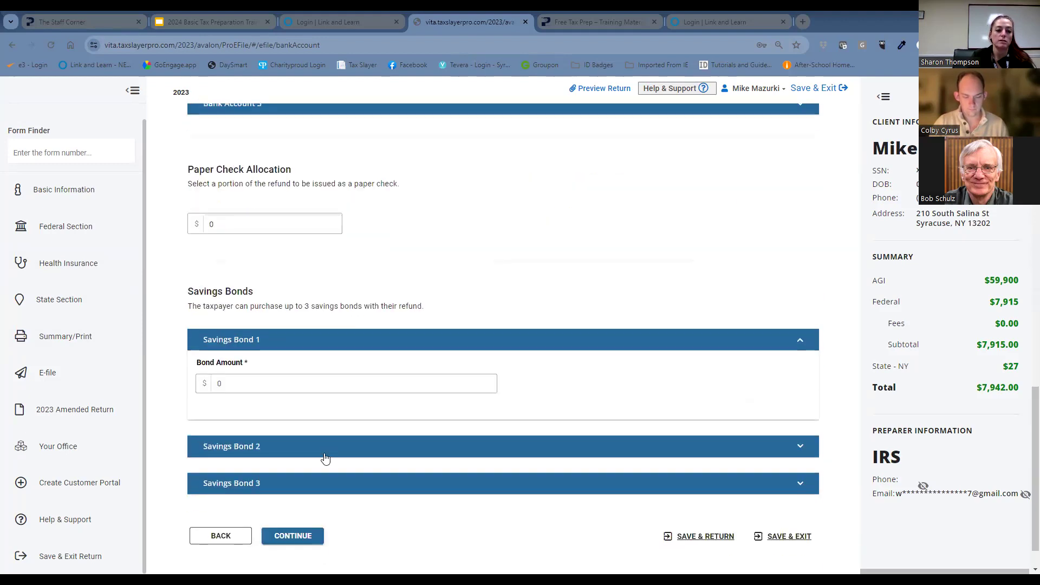
{"action": "left_click", "coordinate": [293, 493]}
{"action": "scroll", "coordinate": [389, 347], "scroll_direction": "up", "scroll_amount": 12}
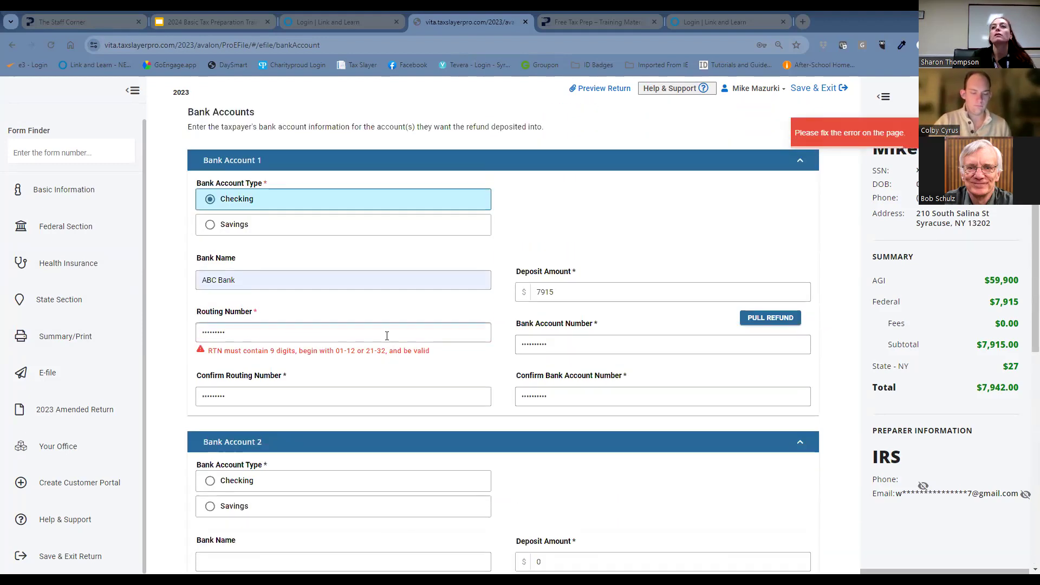
{"action": "left_click", "coordinate": [245, 330]}
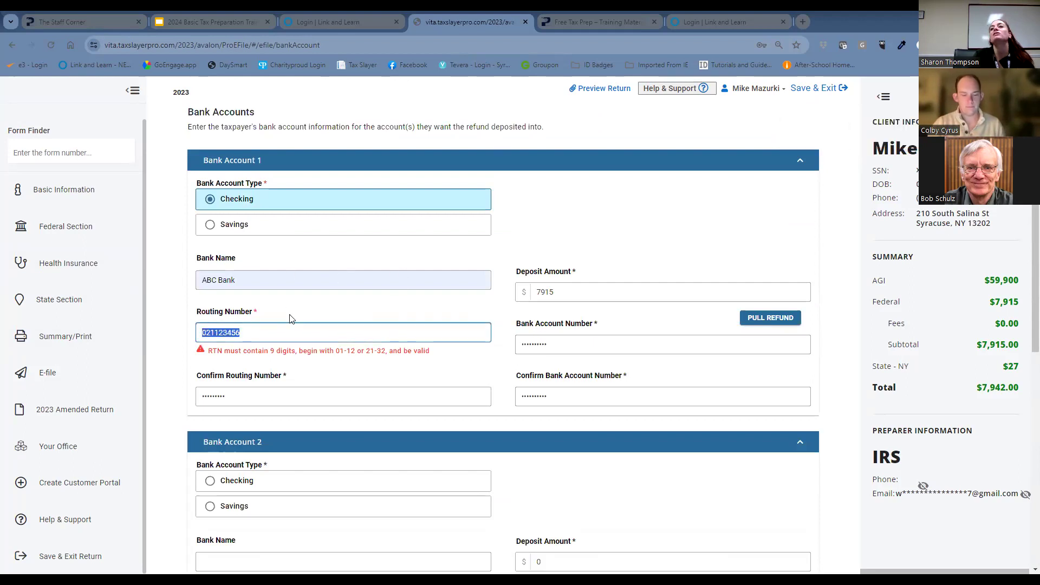
{"action": "key", "text": "BackSpace"}
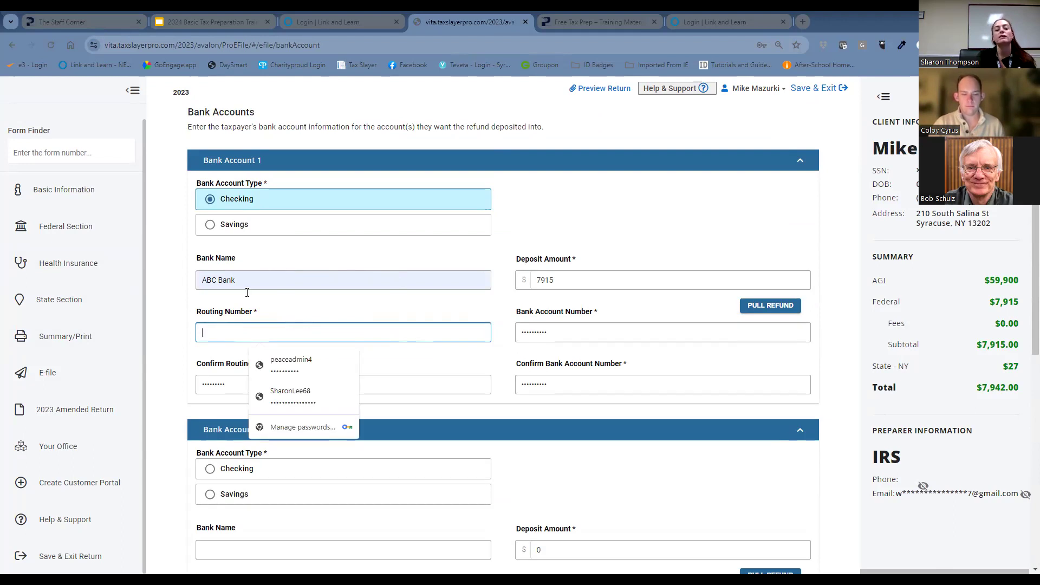
Return from the Bank Account page to Return Details and reselect E-file: Direct Deposit for the federal refund.
{"action": "scroll", "coordinate": [197, 337], "scroll_direction": "down", "scroll_amount": 2}
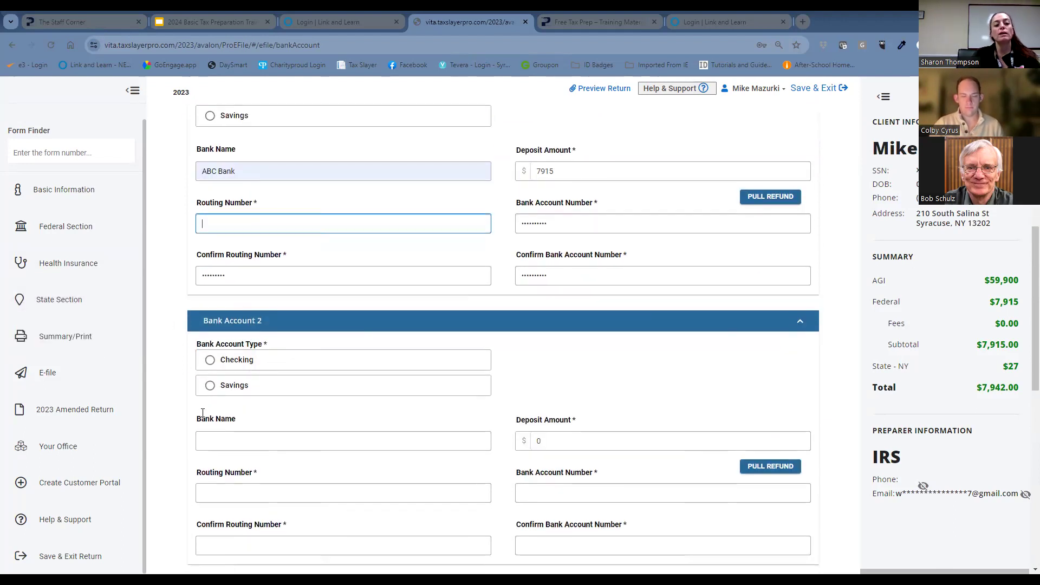
{"action": "scroll", "coordinate": [447, 353], "scroll_direction": "down", "scroll_amount": 5}
{"action": "left_click", "coordinate": [223, 494]}
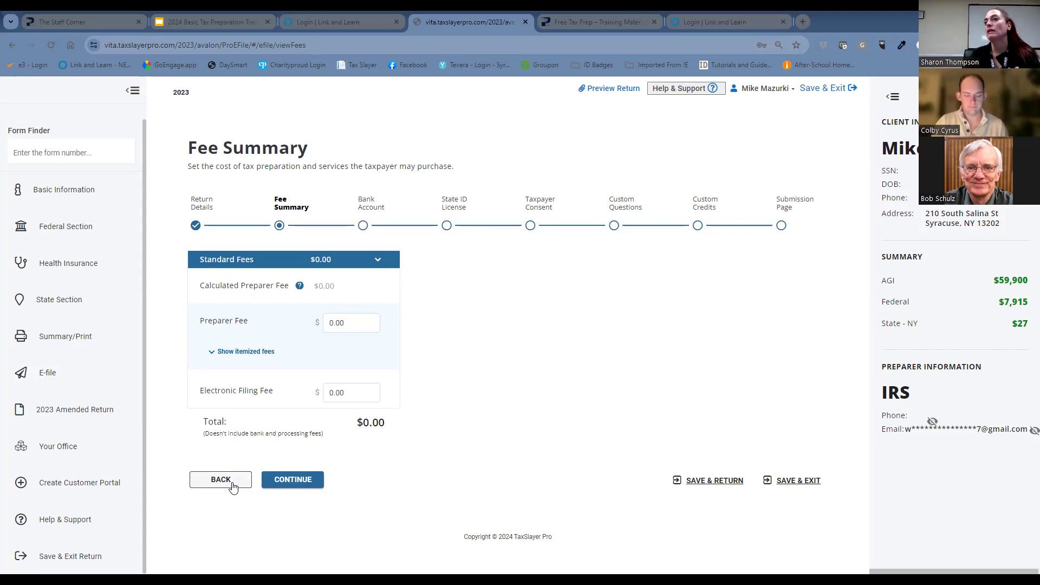
{"action": "left_click", "coordinate": [214, 486]}
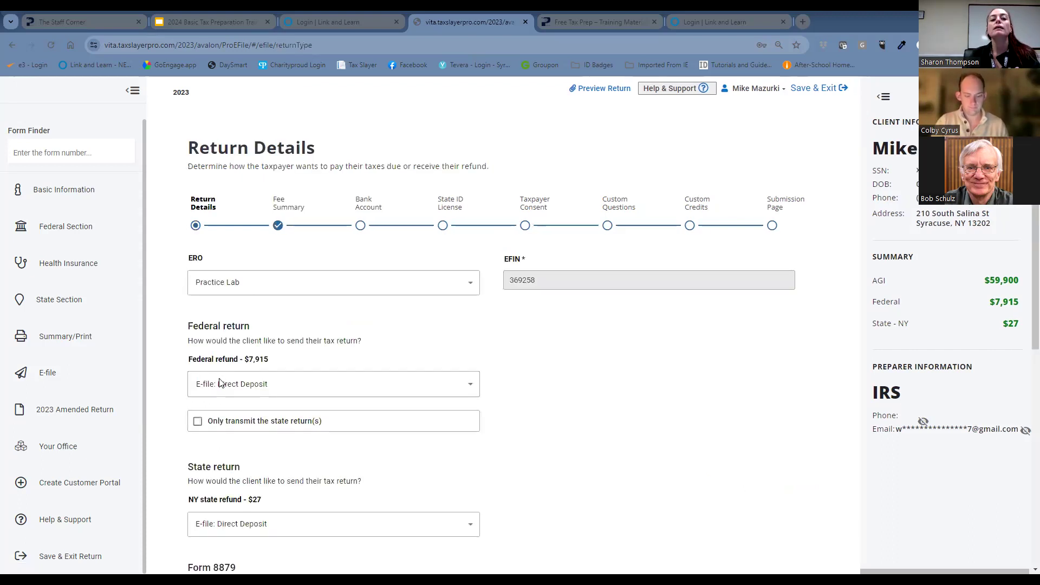
{"action": "left_click", "coordinate": [286, 392]}
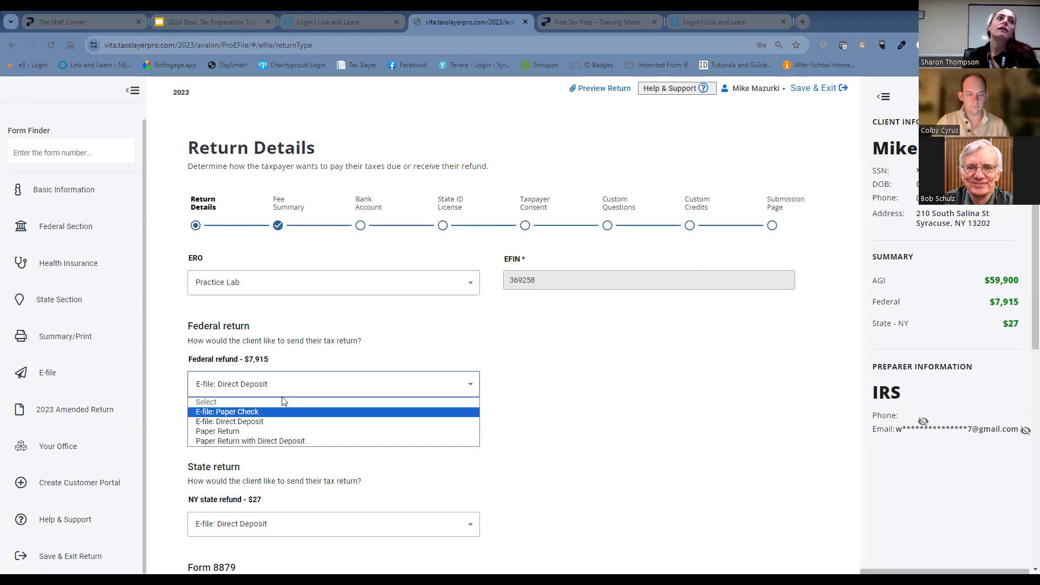
{"action": "left_click", "coordinate": [310, 423]}
Submit the Return Details and Fee Summary pages to reopen the Bank Account page.
{"action": "scroll", "coordinate": [551, 357], "scroll_direction": "down", "scroll_amount": 8}
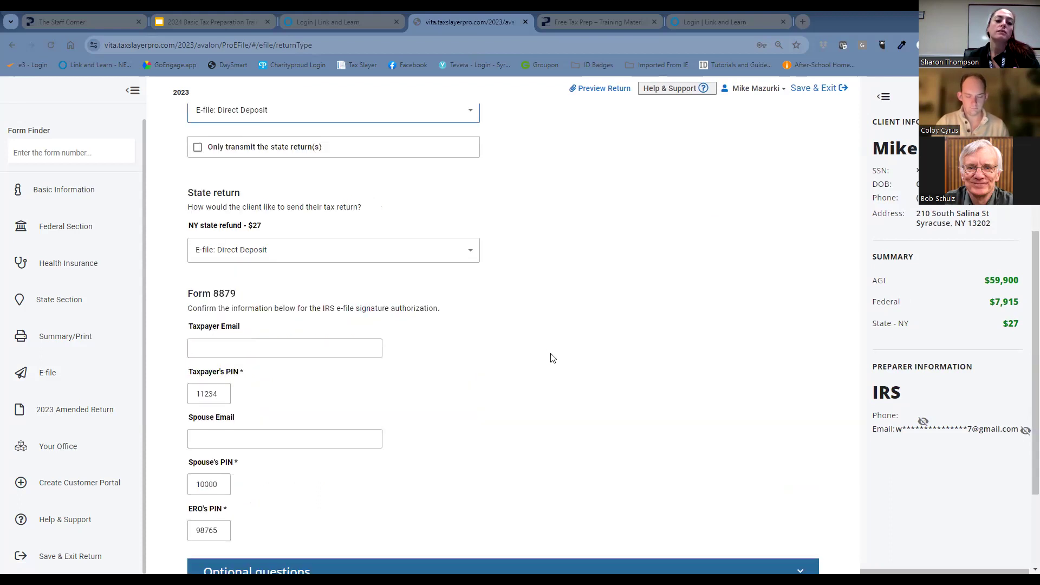
{"action": "left_click", "coordinate": [313, 495]}
{"action": "left_click", "coordinate": [307, 483]}
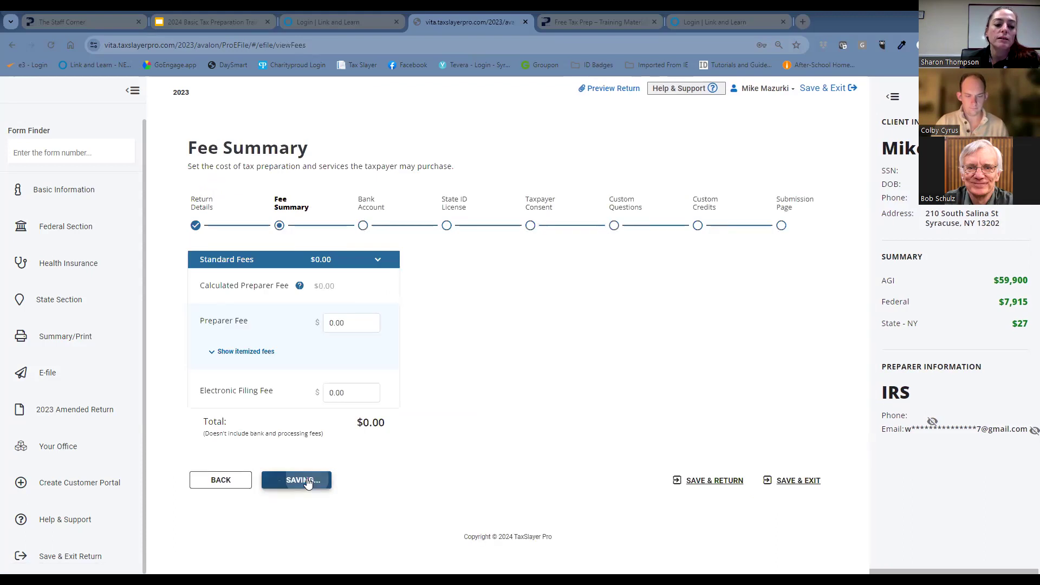
Enter the nine-digit routing number for Bank Account 1 and copy it into the routing number confirmation.
{"action": "scroll", "coordinate": [297, 460], "scroll_direction": "down", "scroll_amount": 7}
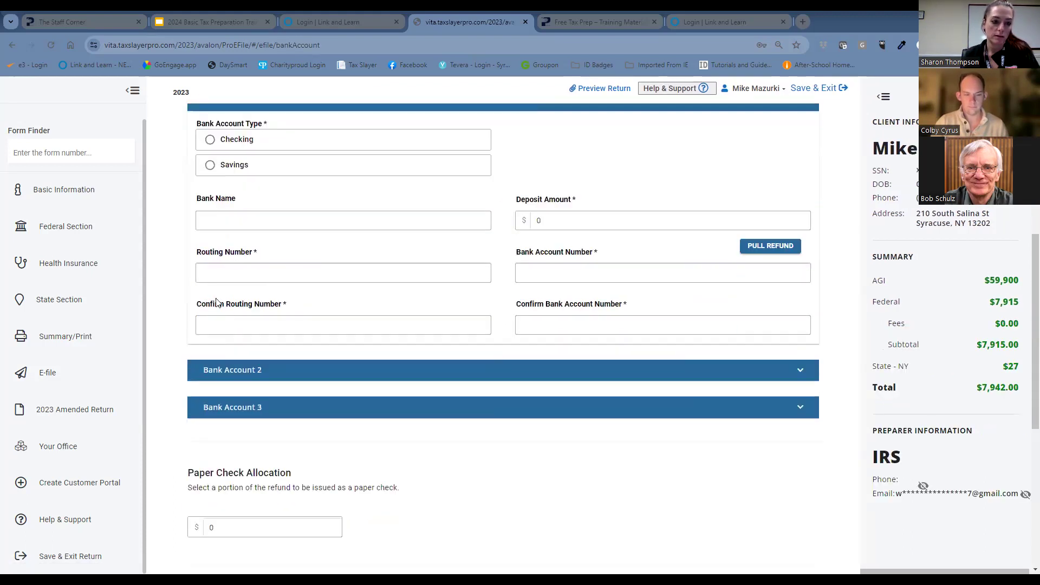
{"action": "left_click", "coordinate": [376, 273]}
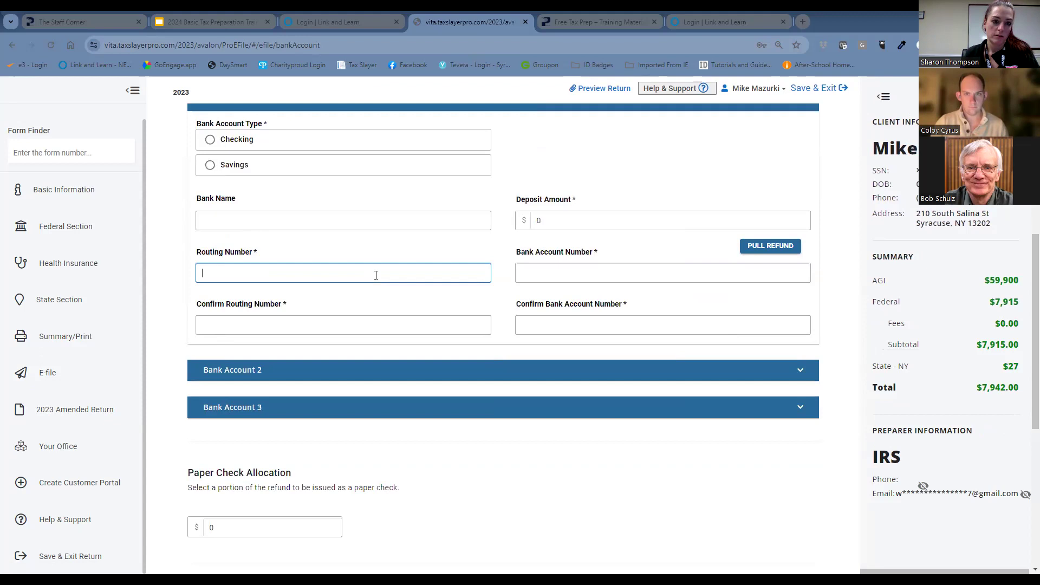
{"action": "type", "text": "02100"}
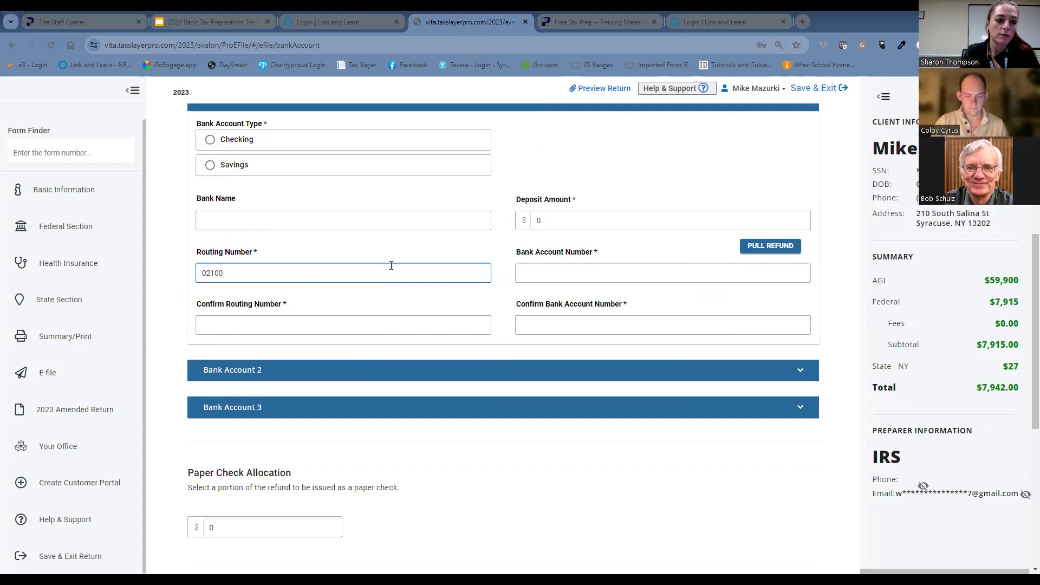
{"action": "type", "text": "0322"}
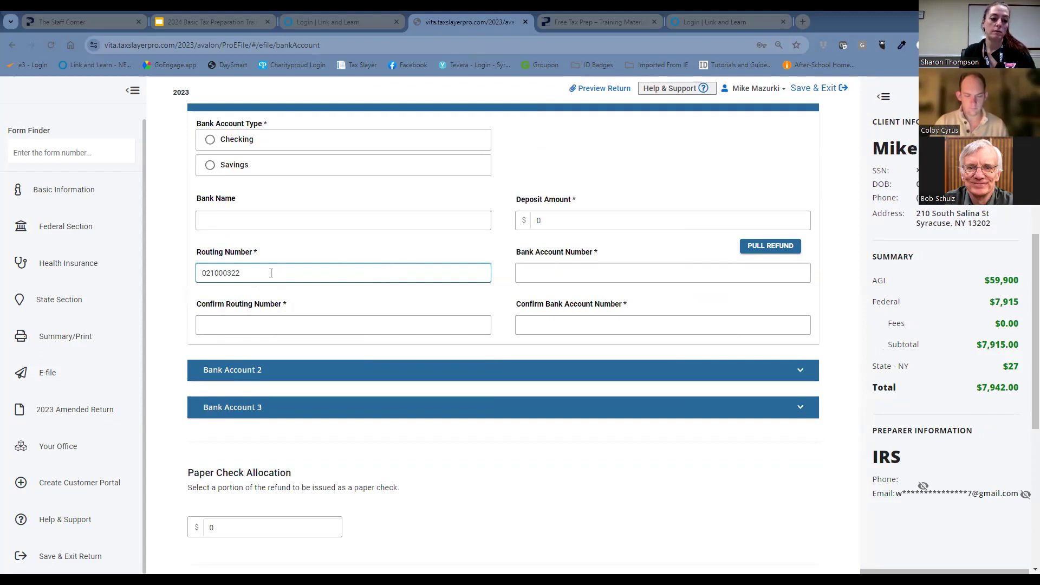
{"action": "left_click_drag", "start_coordinate": [270, 273], "coordinate": [195, 295]}
{"action": "key", "text": "ctrl+c"}
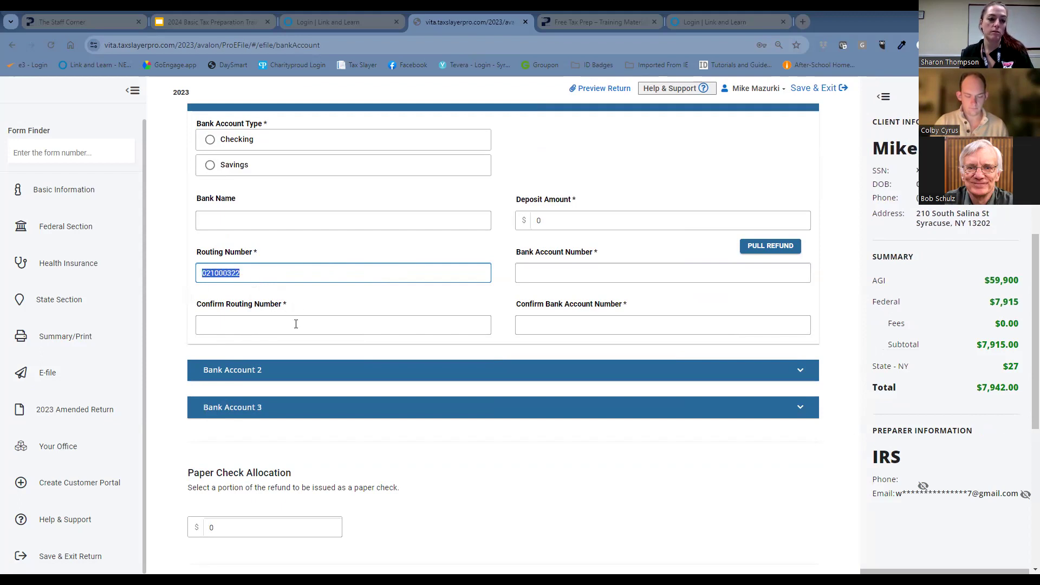
{"action": "left_click", "coordinate": [295, 324]}
{"action": "key", "text": "ctrl+v"}
Set Bank Account 1's bank name to Bank of America and pull the federal refund in as its deposit amount.
{"action": "left_click", "coordinate": [244, 220]}
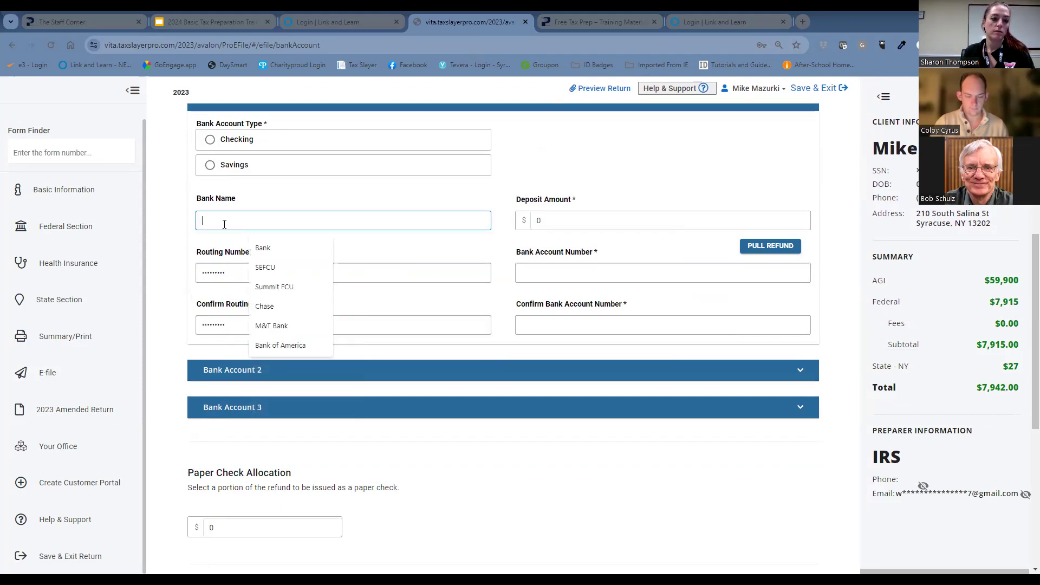
{"action": "left_click", "coordinate": [288, 345]}
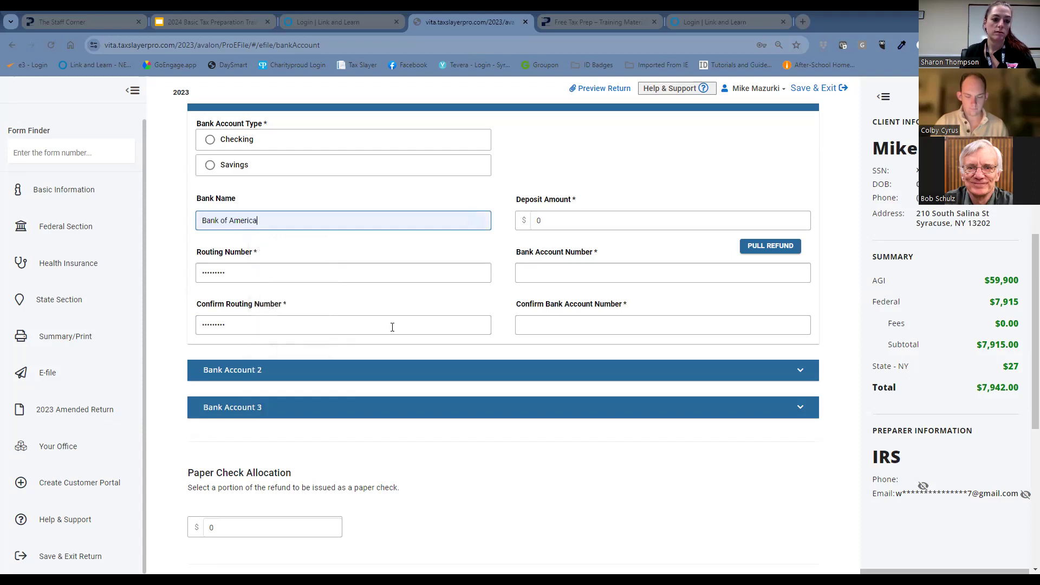
{"action": "left_click", "coordinate": [595, 269]}
{"action": "left_click", "coordinate": [769, 246]}
Enter the bank account number for Bank Account 1 and copy it into the account number confirmation.
{"action": "left_click", "coordinate": [651, 277]}
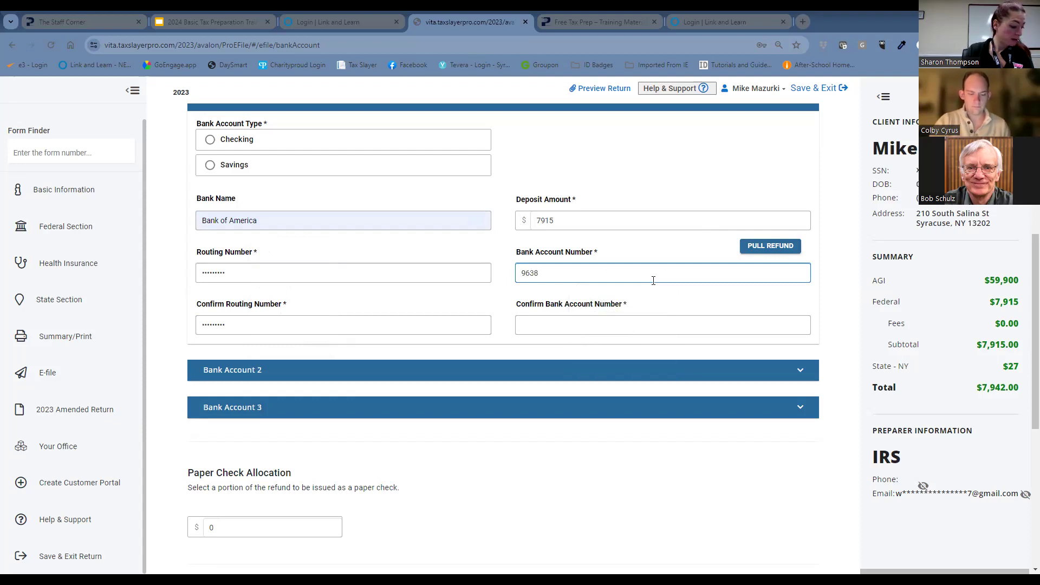
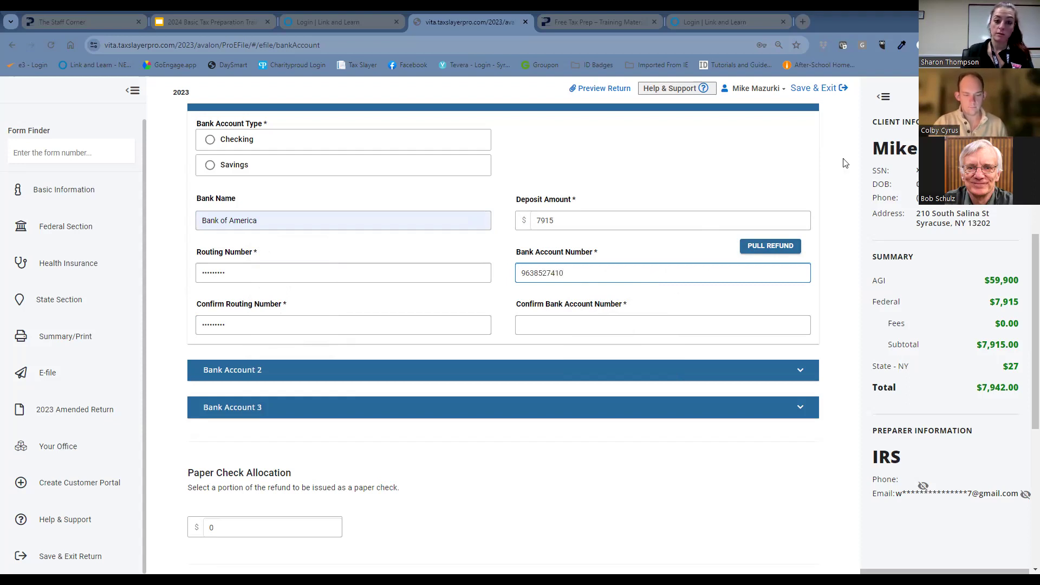
{"action": "left_click_drag", "start_coordinate": [606, 280], "coordinate": [503, 292]}
{"action": "key", "text": "ctrl+c"}
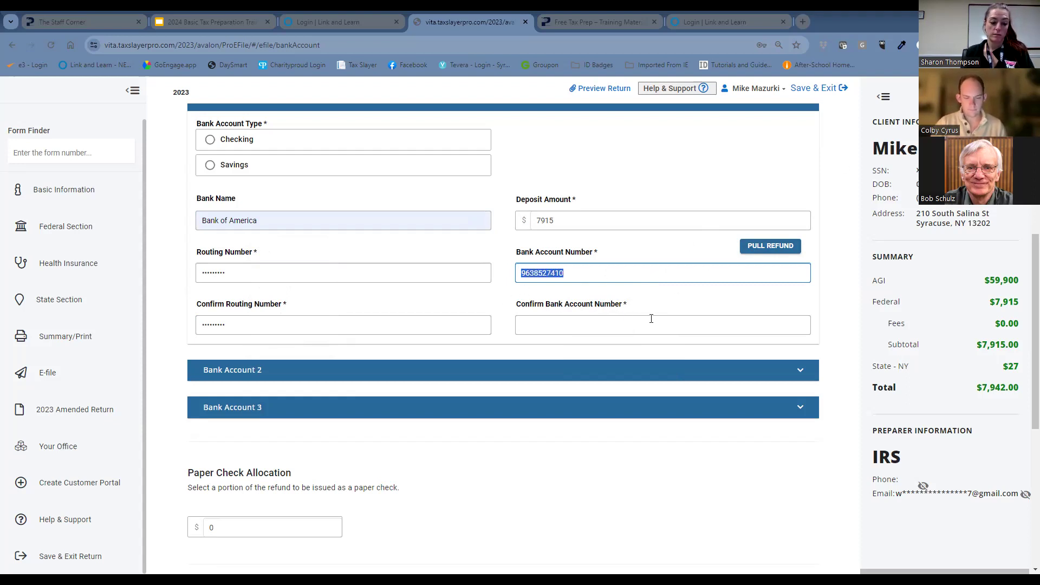
{"action": "left_click", "coordinate": [688, 324]}
{"action": "key", "text": "ctrl+v"}
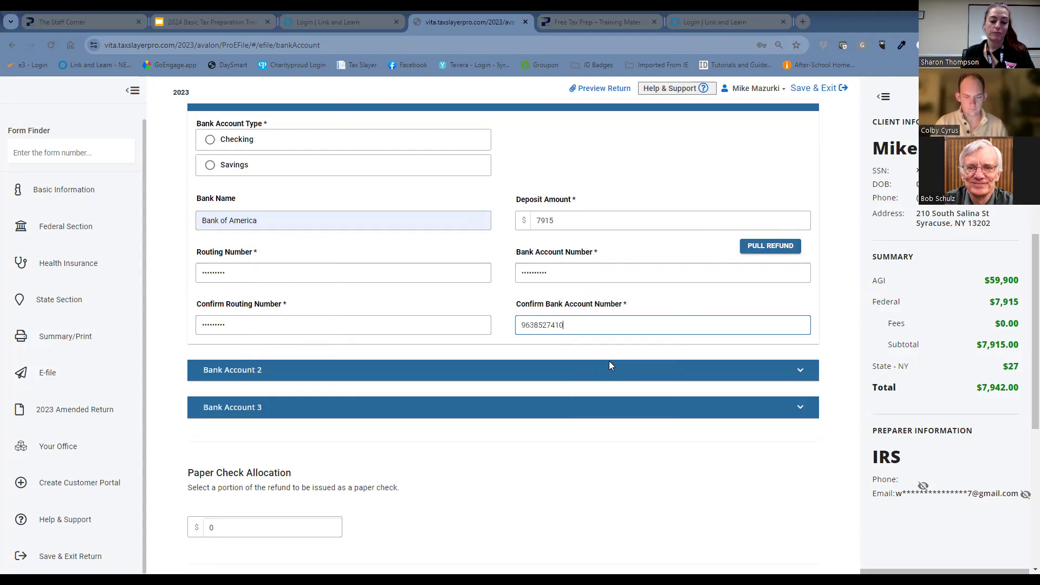
Set Bank Account 1's type to Checking, continue to State ID License and dismiss the browser's password warning.
{"action": "scroll", "coordinate": [601, 390], "scroll_direction": "down", "scroll_amount": 6}
{"action": "left_click", "coordinate": [302, 505]}
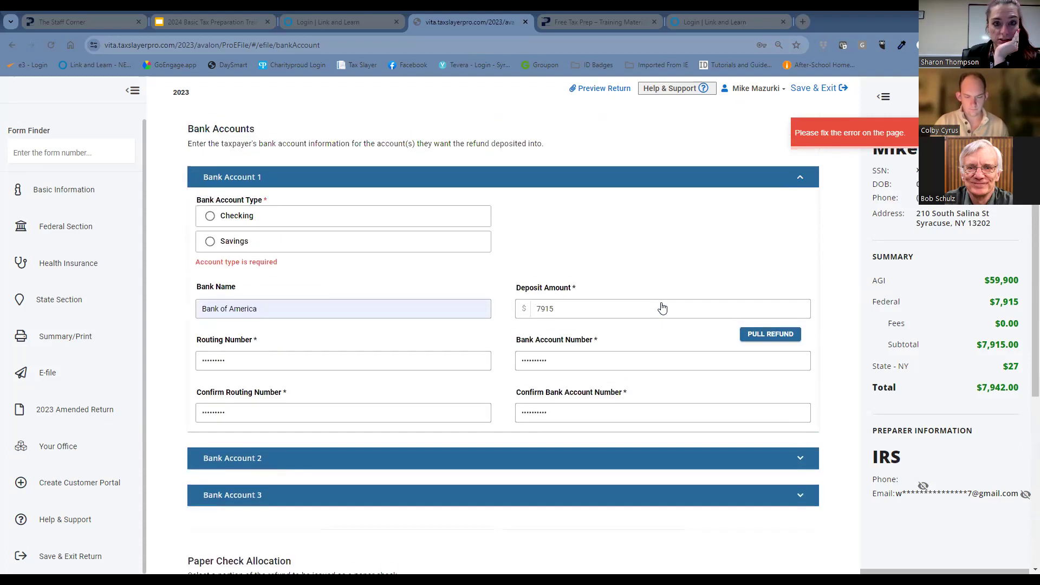
{"action": "left_click", "coordinate": [209, 215]}
{"action": "scroll", "coordinate": [509, 412], "scroll_direction": "down", "scroll_amount": 8}
{"action": "left_click", "coordinate": [304, 496]}
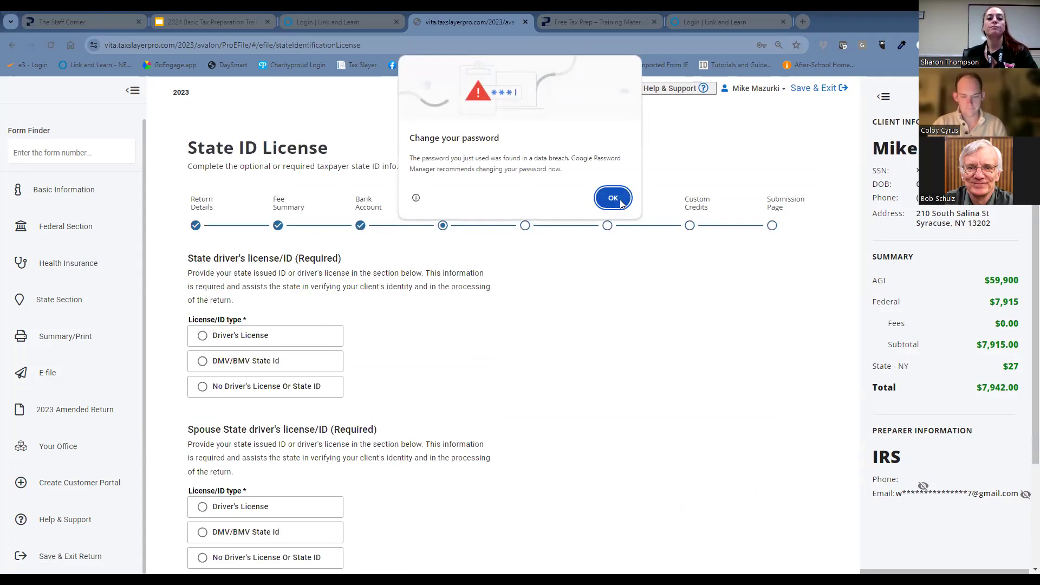
{"action": "left_click", "coordinate": [613, 198]}
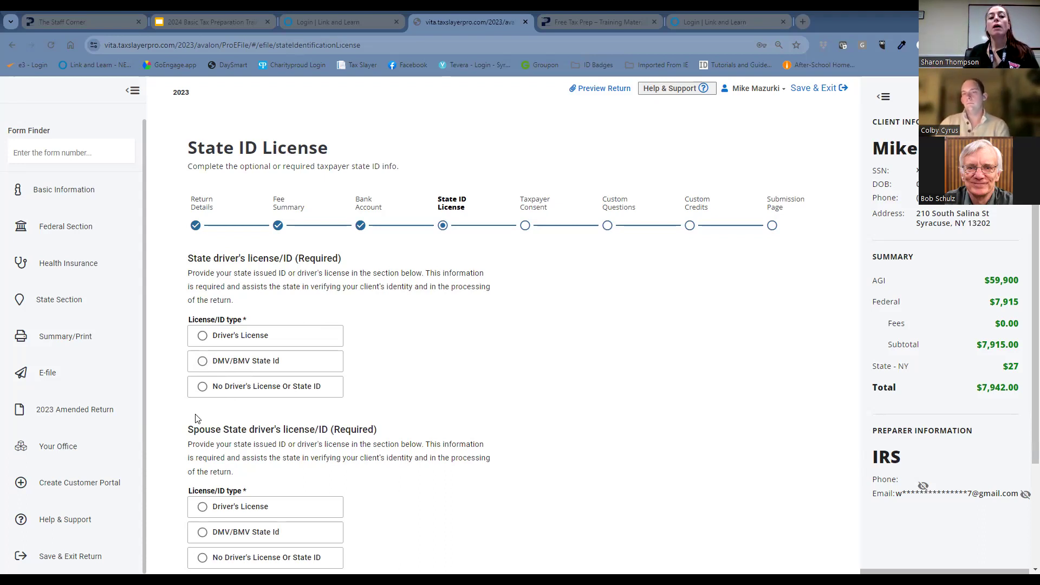
Choose Driver's License as the taxpayer's ID type and review the license fields it requires.
{"action": "left_click", "coordinate": [202, 336]}
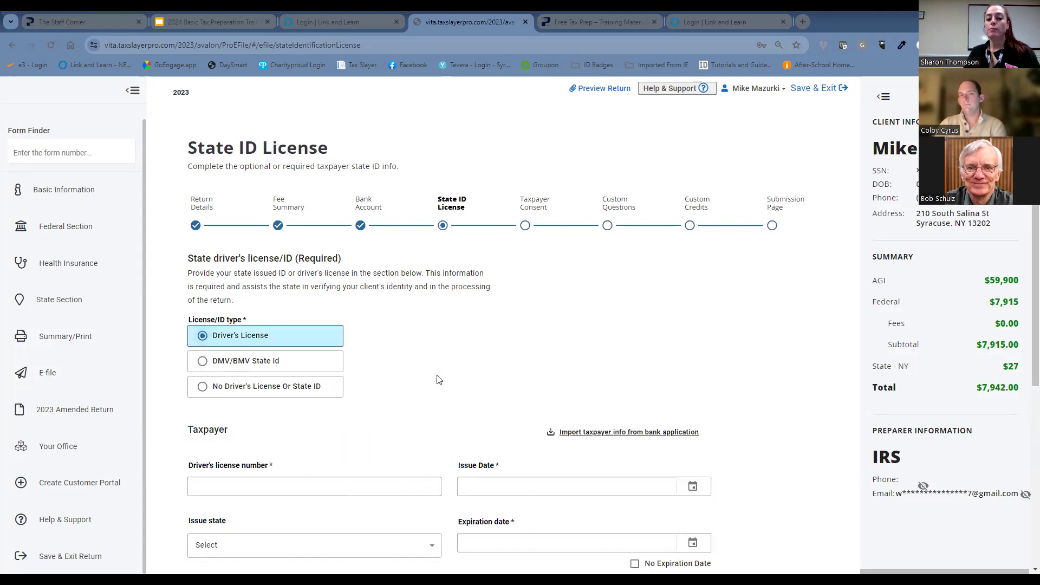
{"action": "scroll", "coordinate": [439, 380], "scroll_direction": "down", "scroll_amount": 2}
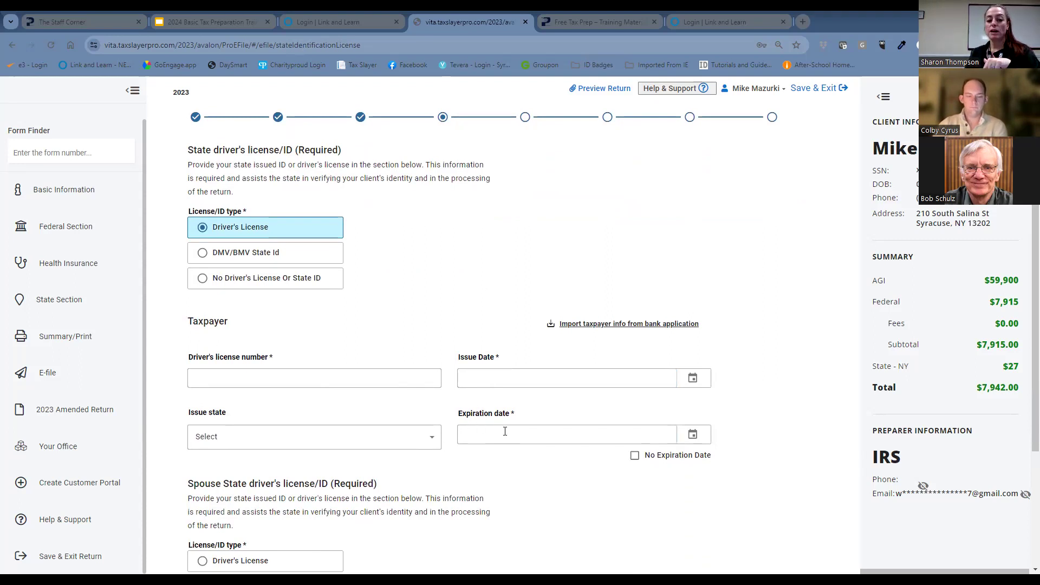
{"action": "scroll", "coordinate": [502, 433], "scroll_direction": "down", "scroll_amount": 3}
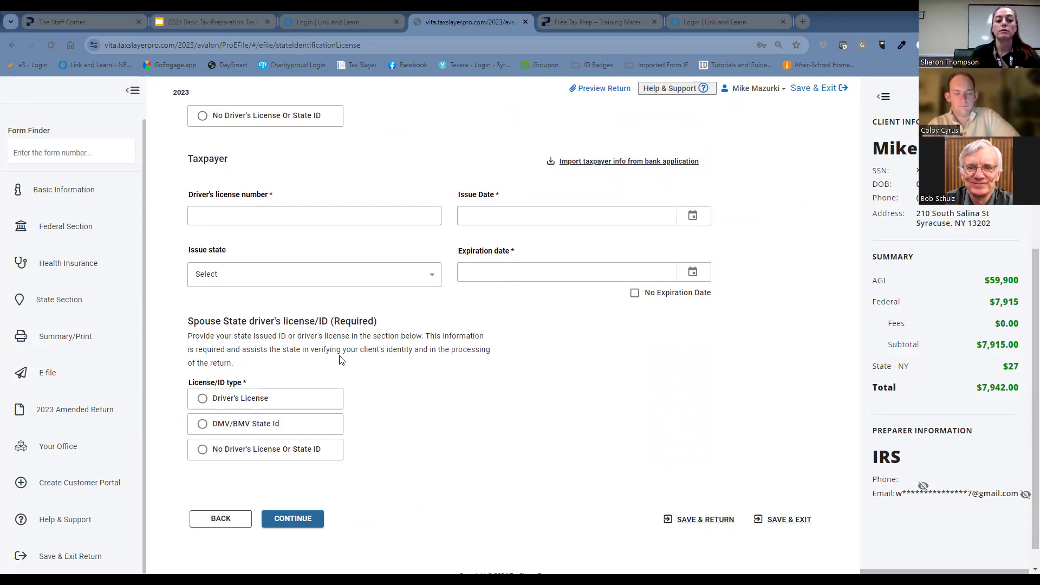
{"action": "scroll", "coordinate": [235, 262], "scroll_direction": "up", "scroll_amount": 3}
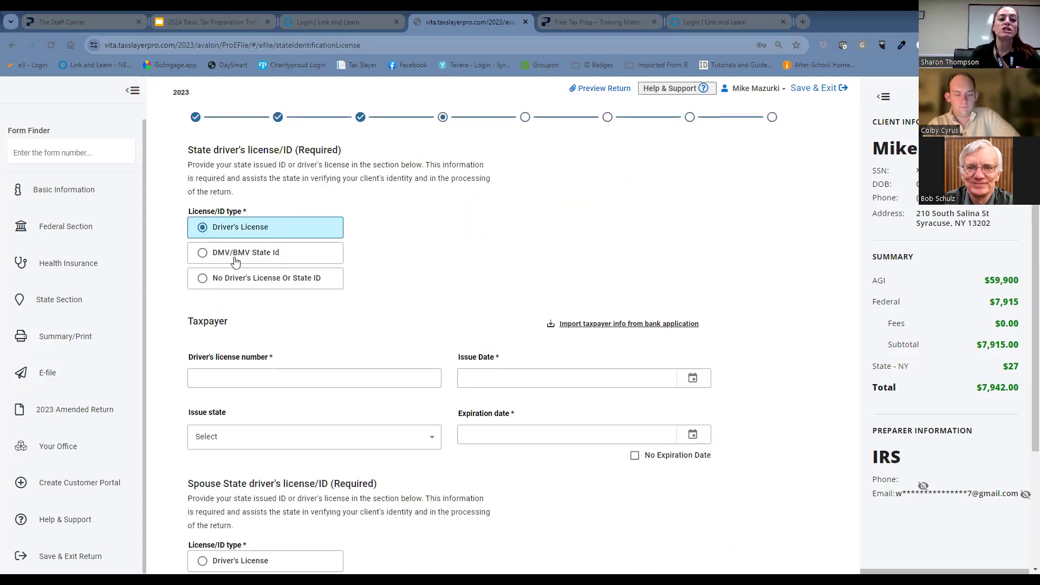
Set both the taxpayer's and the spouse's ID type to No Driver's License Or State ID and continue to Taxpayer Consent.
{"action": "left_click", "coordinate": [202, 278]}
{"action": "left_click", "coordinate": [204, 424]}
{"action": "left_click", "coordinate": [290, 494]}
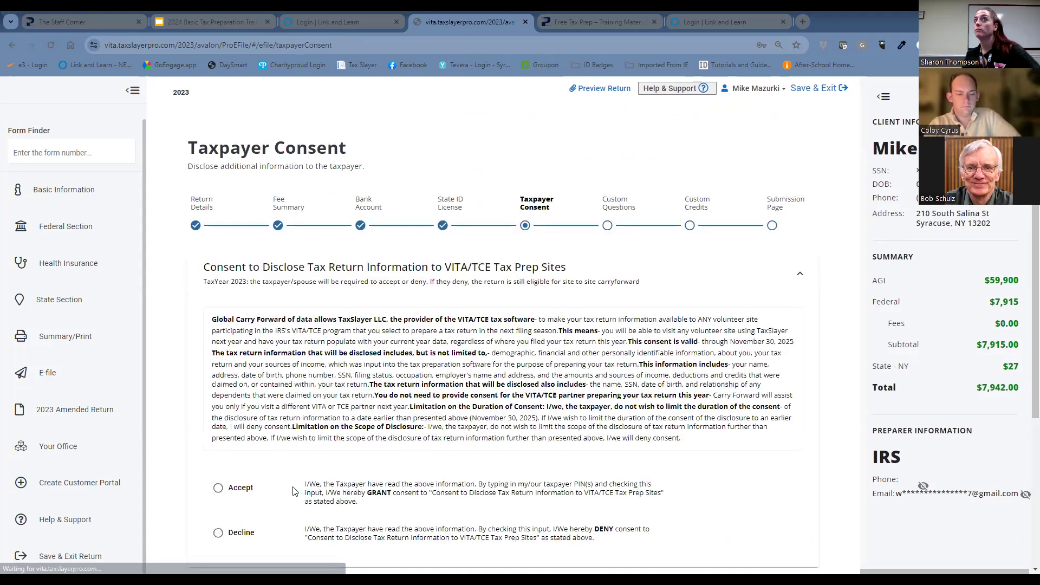
Accept the consent to disclose tax return information to VITA/TCE sites and enter the taxpayer primary and secondary PINs.
{"action": "scroll", "coordinate": [363, 481], "scroll_direction": "down", "scroll_amount": 2}
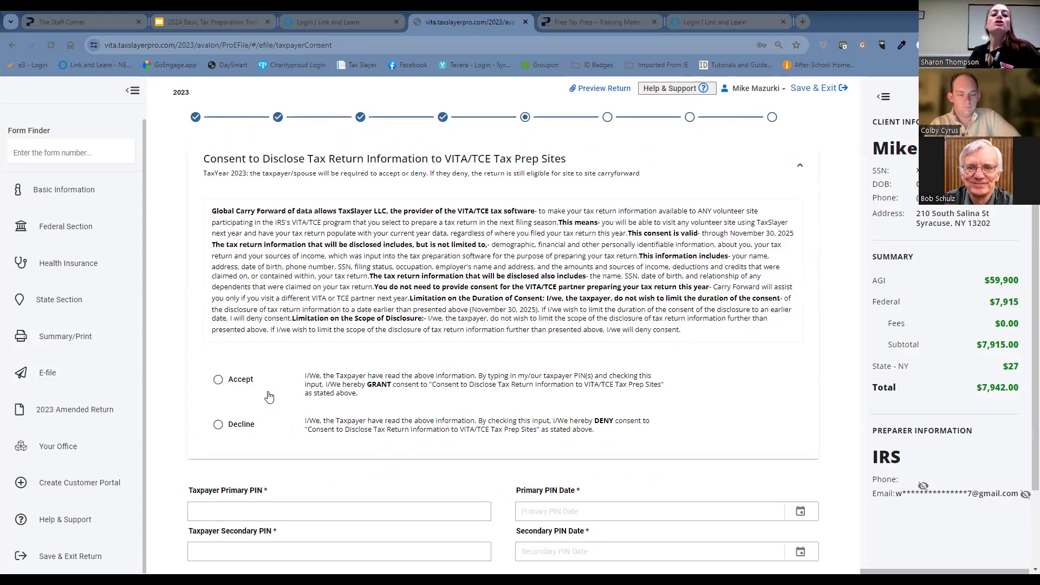
{"action": "left_click", "coordinate": [218, 381]}
{"action": "scroll", "coordinate": [357, 447], "scroll_direction": "down", "scroll_amount": 1}
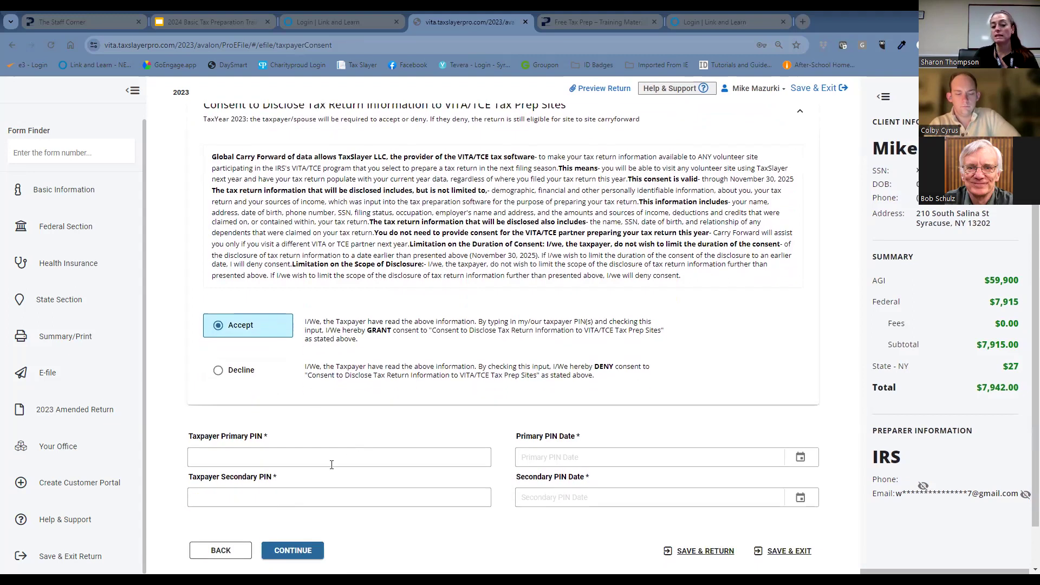
{"action": "left_click", "coordinate": [328, 463]}
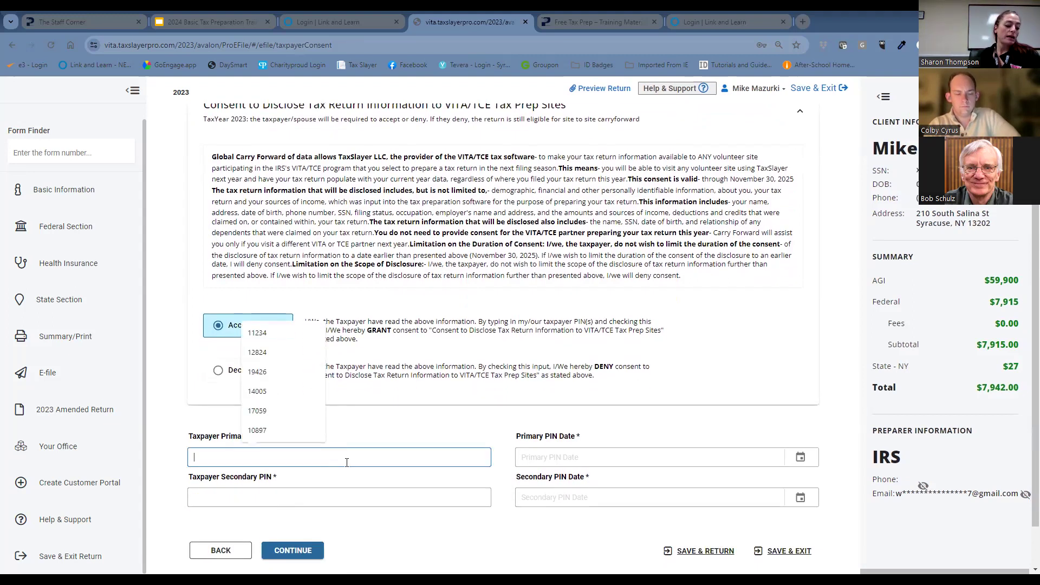
{"action": "type", "text": "11"}
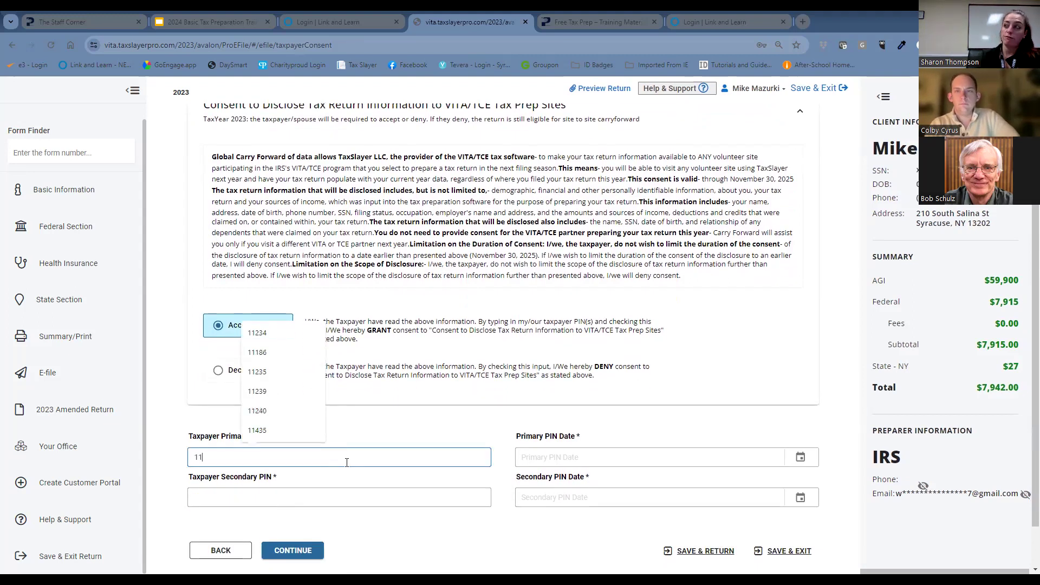
{"action": "type", "text": "234"}
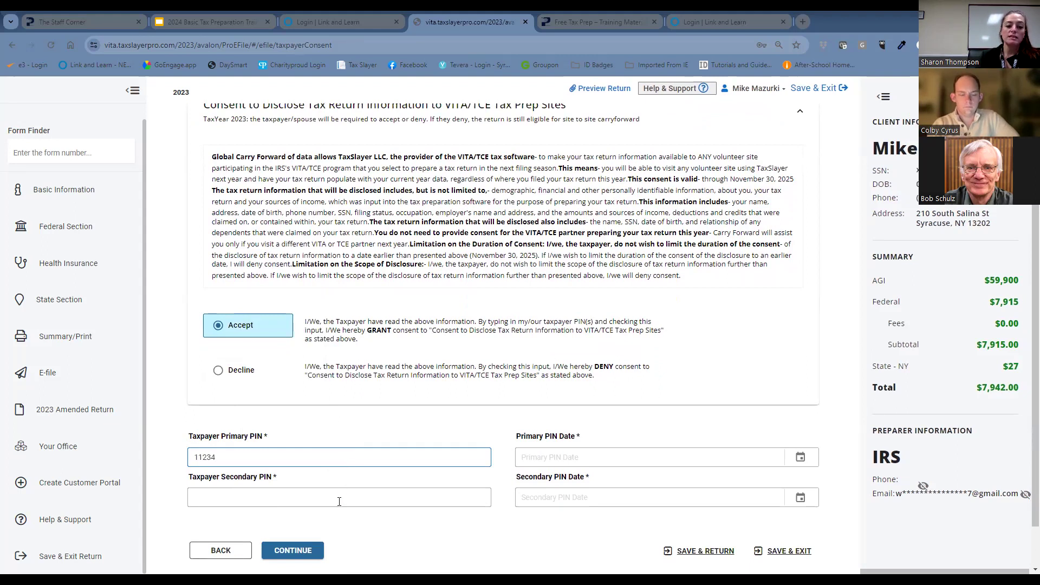
{"action": "left_click", "coordinate": [332, 493]}
{"action": "type", "text": "1"}
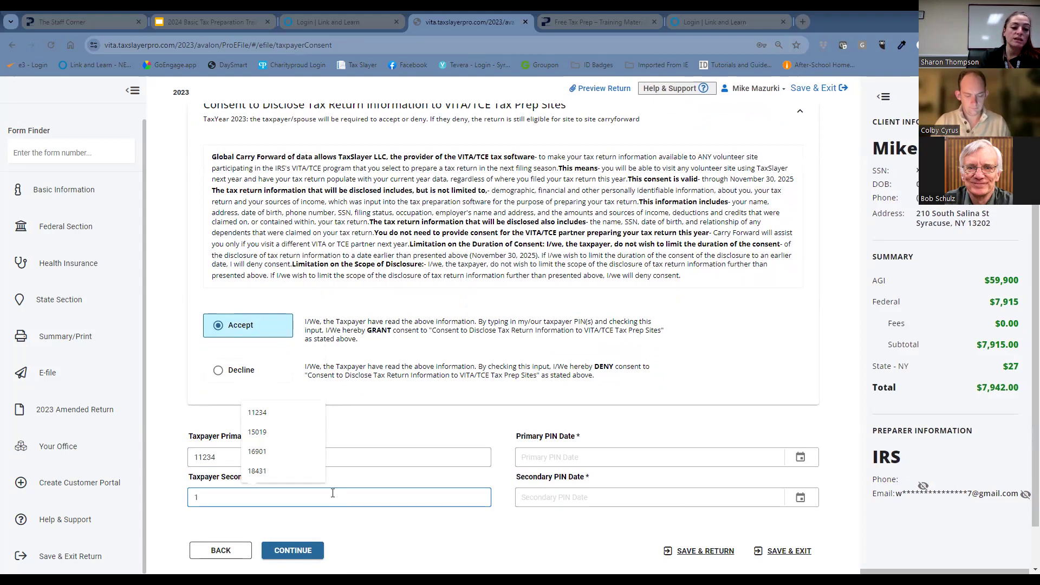
{"action": "type", "text": "0000"}
Set the primary and secondary PIN dates to 01/09/2024 and continue to the Custom Questions page.
{"action": "left_click", "coordinate": [799, 457]}
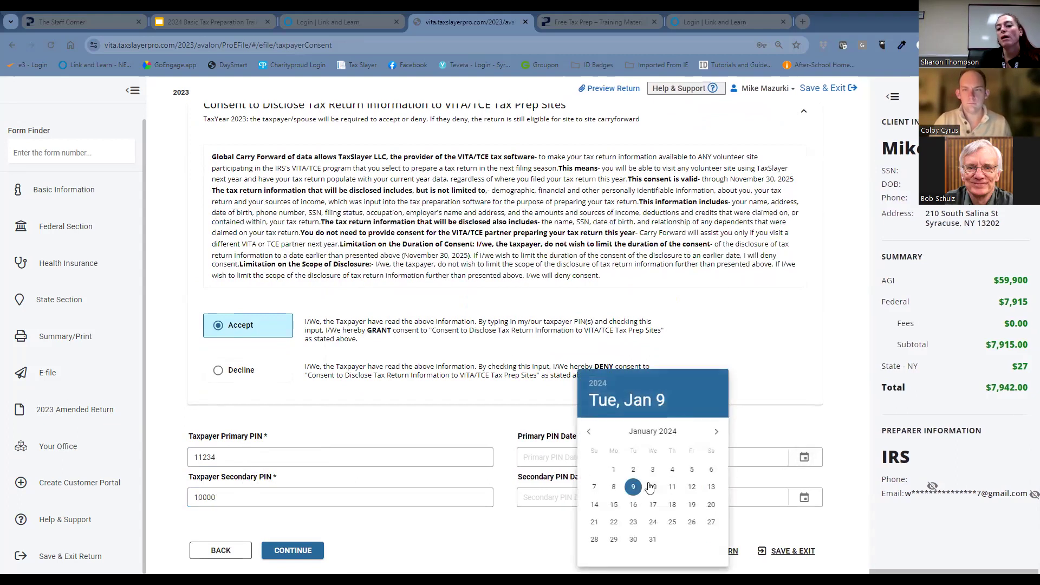
{"action": "left_click", "coordinate": [633, 486]}
{"action": "left_click", "coordinate": [804, 497]}
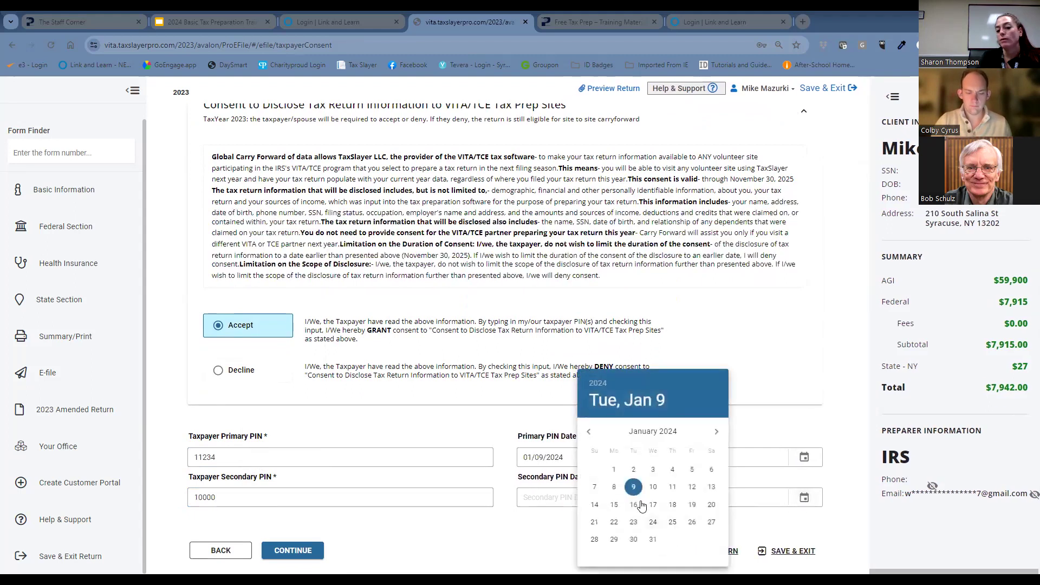
{"action": "left_click", "coordinate": [633, 487]}
{"action": "scroll", "coordinate": [725, 501], "scroll_direction": "down", "scroll_amount": 1}
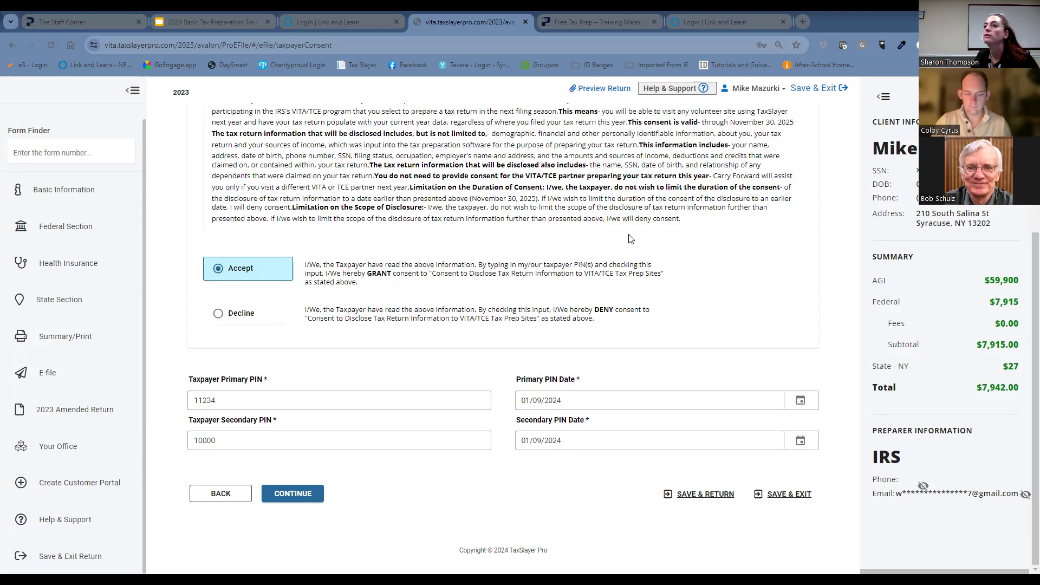
{"action": "left_click", "coordinate": [289, 497]}
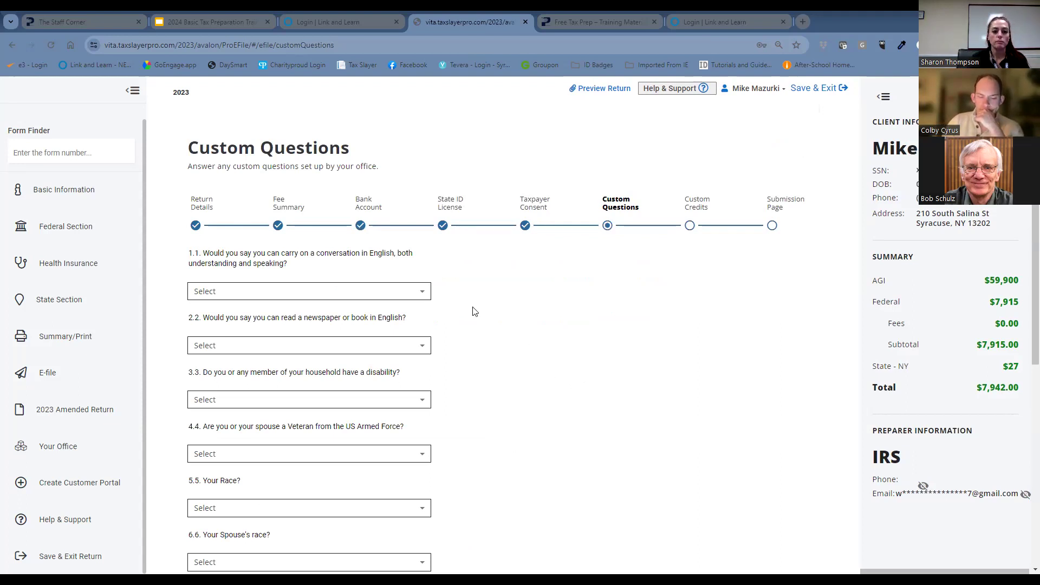
Answer Very Well to the custom questions on carrying on an English conversation and reading a newspaper or book in English.
{"action": "left_click", "coordinate": [387, 298]}
{"action": "left_click", "coordinate": [391, 317]}
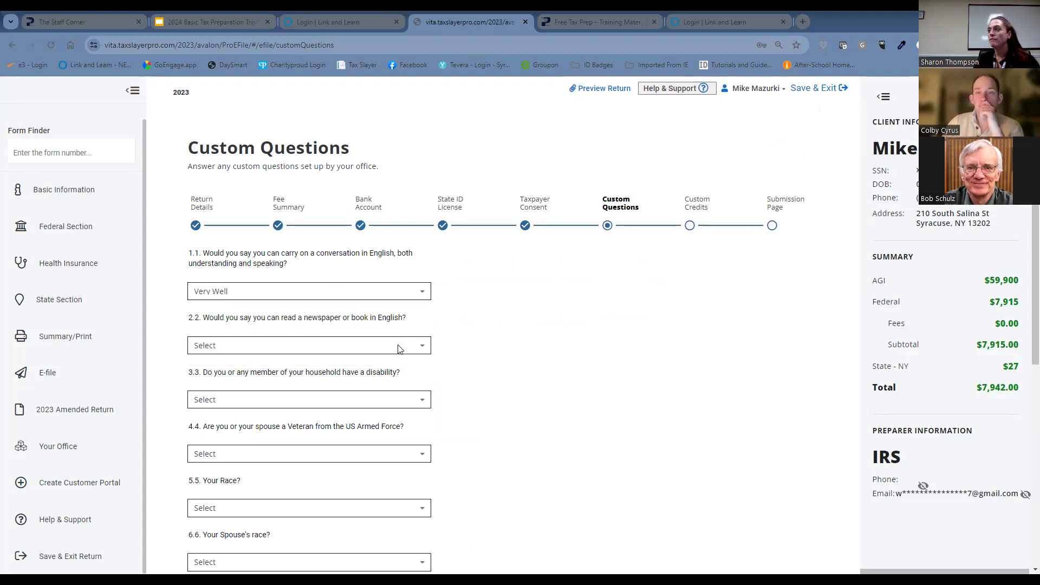
{"action": "left_click", "coordinate": [399, 348]}
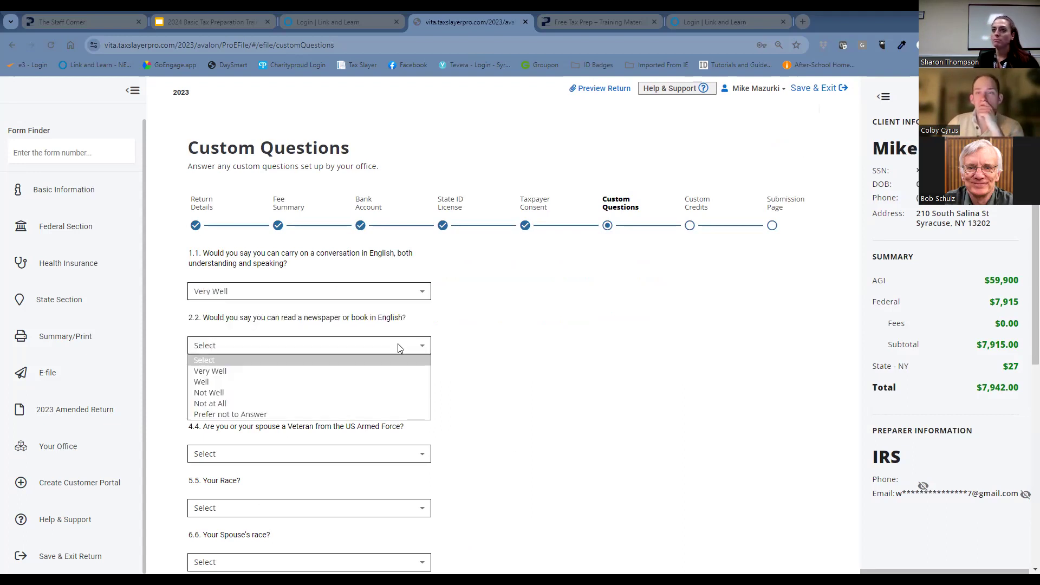
{"action": "left_click", "coordinate": [403, 371]}
Answer NO to the household disability question and NO to the US Armed Forces veteran question.
{"action": "left_click", "coordinate": [402, 405]}
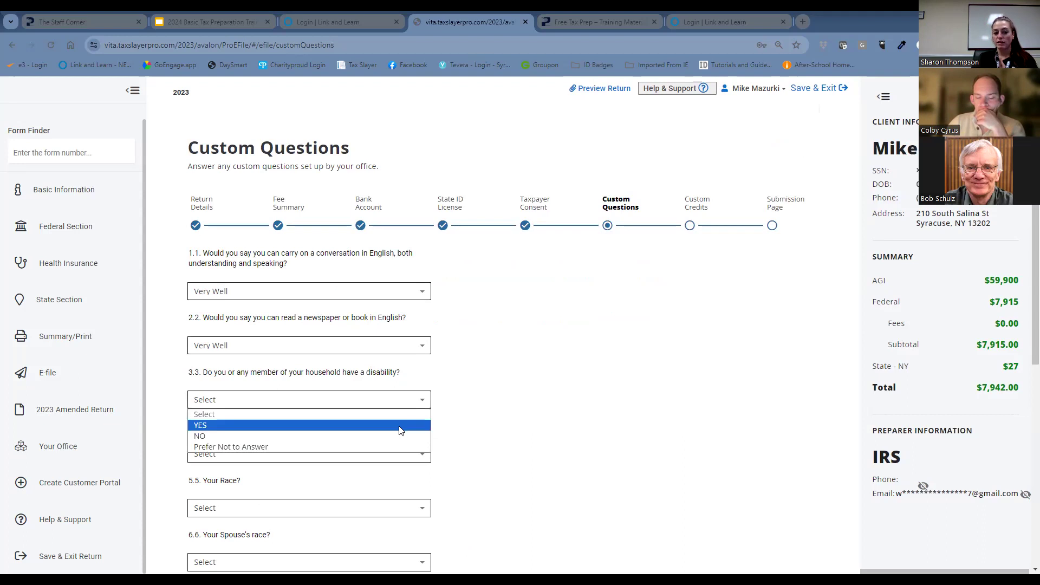
{"action": "left_click", "coordinate": [398, 435]}
{"action": "scroll", "coordinate": [397, 434], "scroll_direction": "down", "scroll_amount": 2}
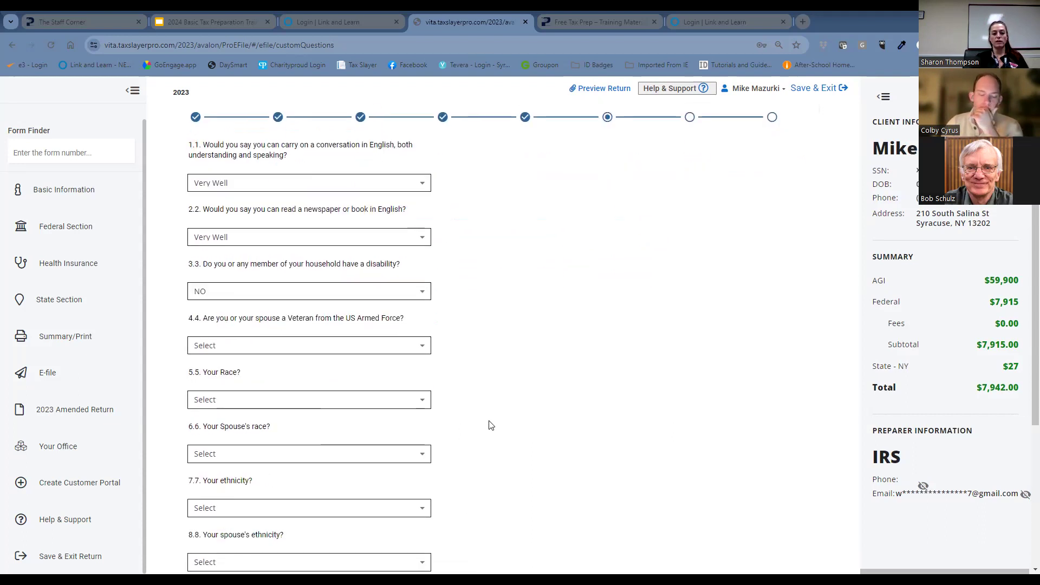
{"action": "left_click", "coordinate": [343, 348]}
{"action": "left_click", "coordinate": [347, 382]}
Set both the taxpayer's race and the spouse's race to White.
{"action": "left_click", "coordinate": [365, 403]}
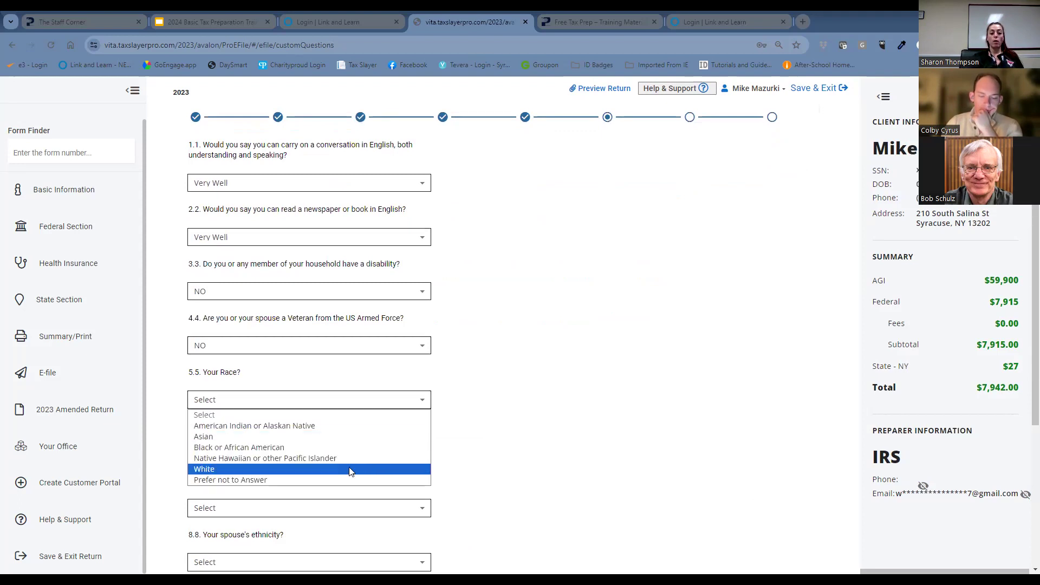
{"action": "left_click", "coordinate": [348, 469]}
{"action": "left_click", "coordinate": [347, 456]}
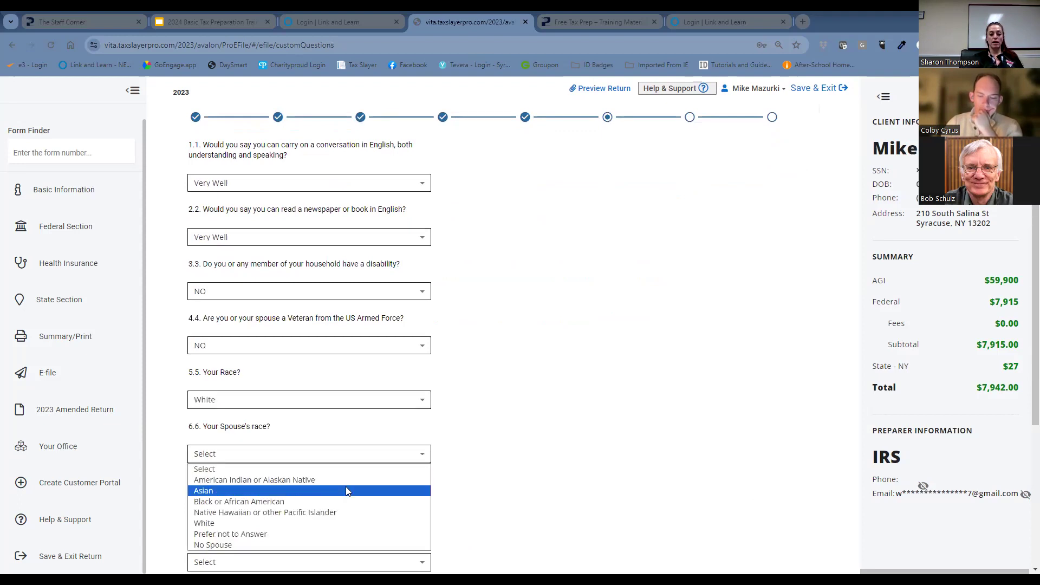
{"action": "left_click", "coordinate": [347, 524]}
Set both the taxpayer's ethnicity and the spouse's ethnicity to Not Hispanic or Latino.
{"action": "scroll", "coordinate": [244, 424], "scroll_direction": "down", "scroll_amount": 2}
{"action": "left_click", "coordinate": [235, 401]}
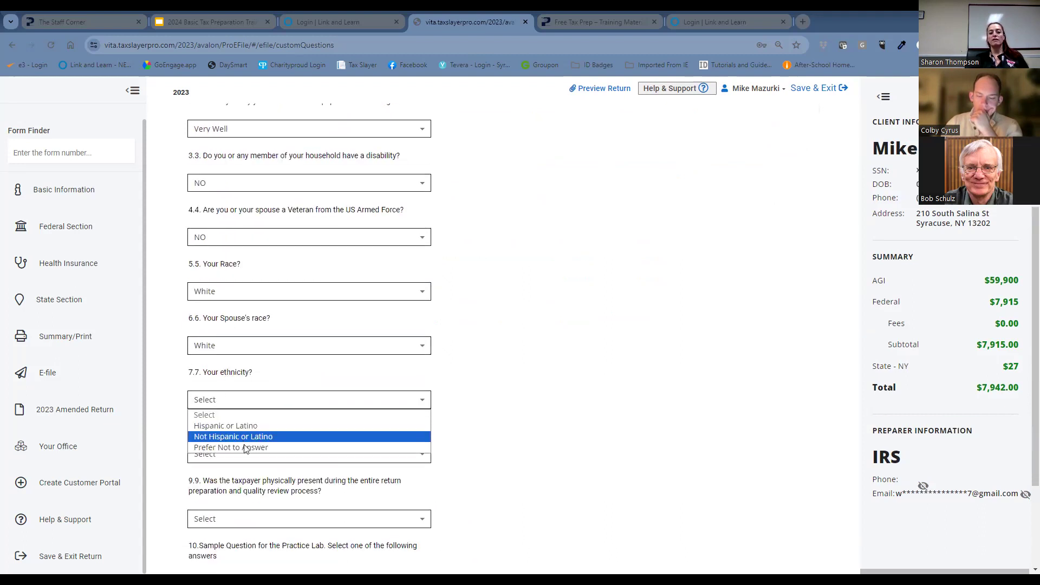
{"action": "left_click", "coordinate": [246, 440]}
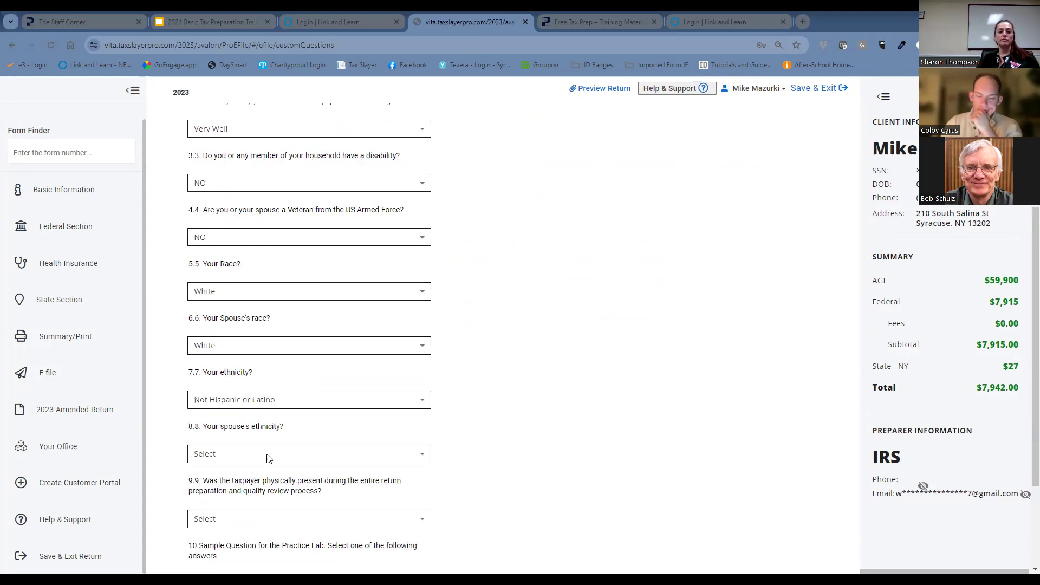
{"action": "left_click", "coordinate": [268, 456]}
{"action": "left_click", "coordinate": [274, 491]}
Answer NO to the taxpayer's physical presence question and continue past Custom Credits to the Submission Page, leaving the sample question and credit blank.
{"action": "scroll", "coordinate": [443, 474], "scroll_direction": "down", "scroll_amount": 3}
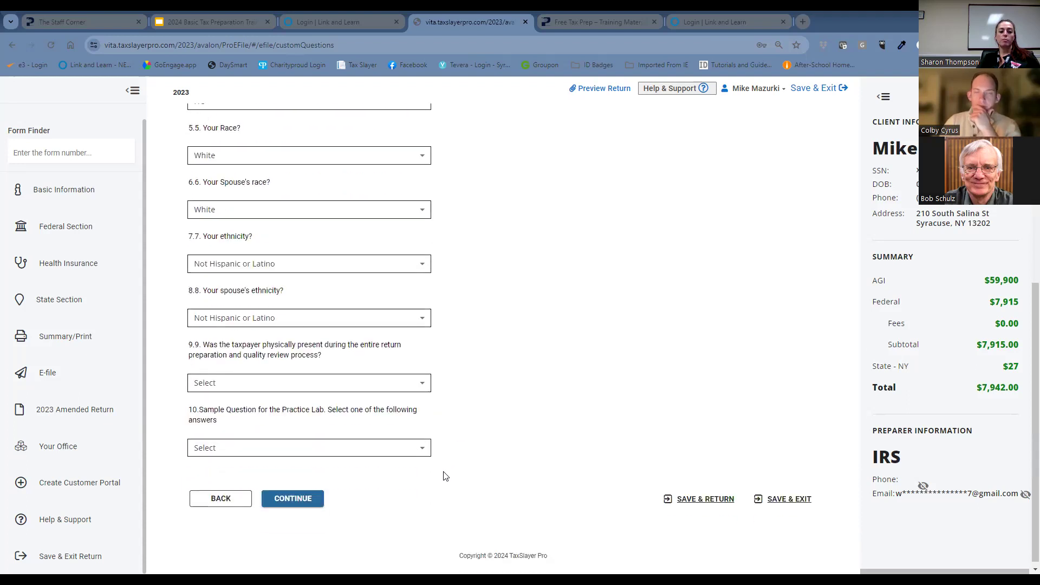
{"action": "left_click", "coordinate": [414, 385]}
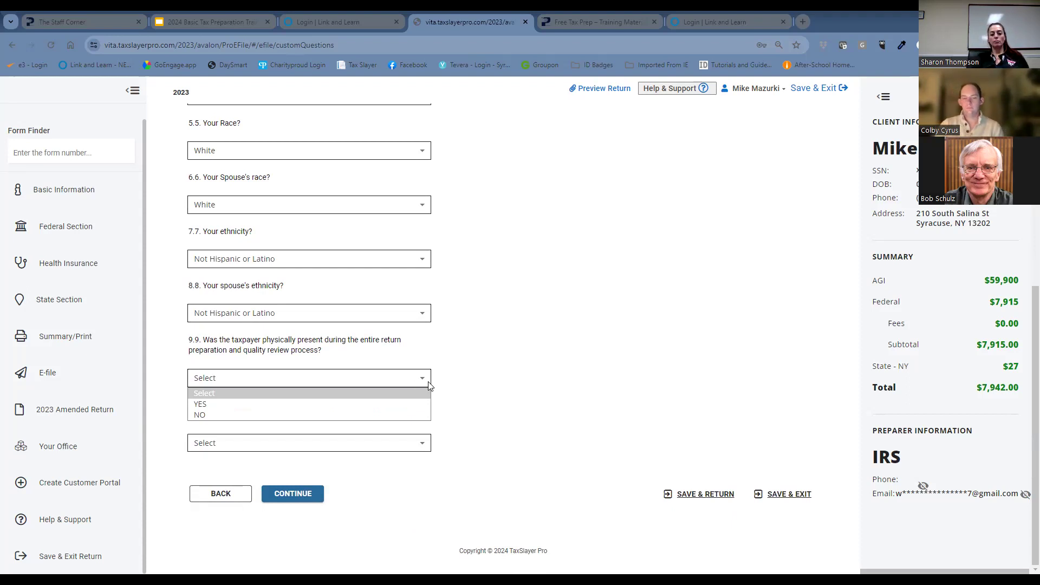
{"action": "left_click", "coordinate": [390, 416]}
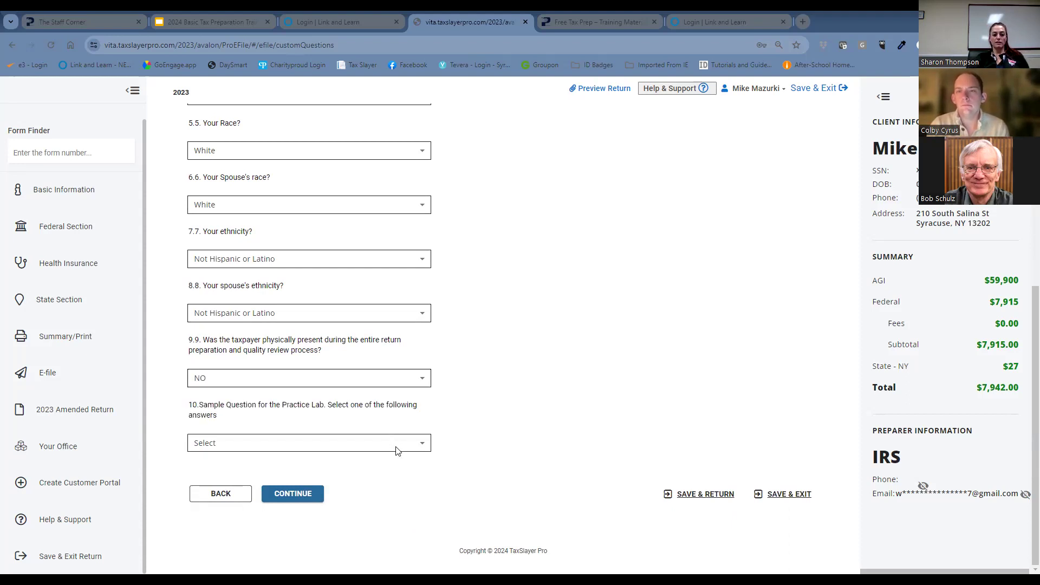
{"action": "left_click", "coordinate": [396, 446]}
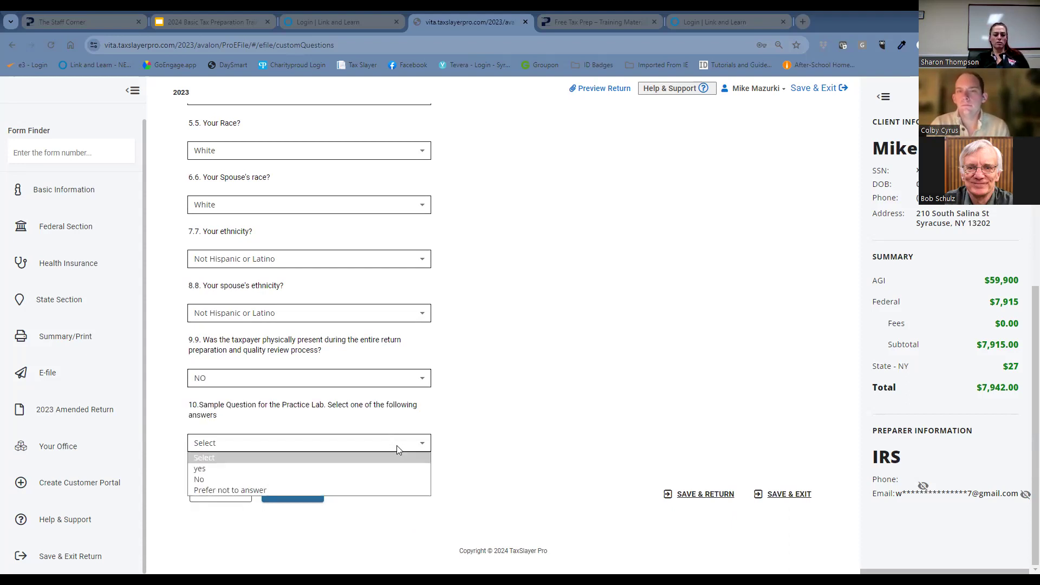
{"action": "left_click", "coordinate": [486, 391]}
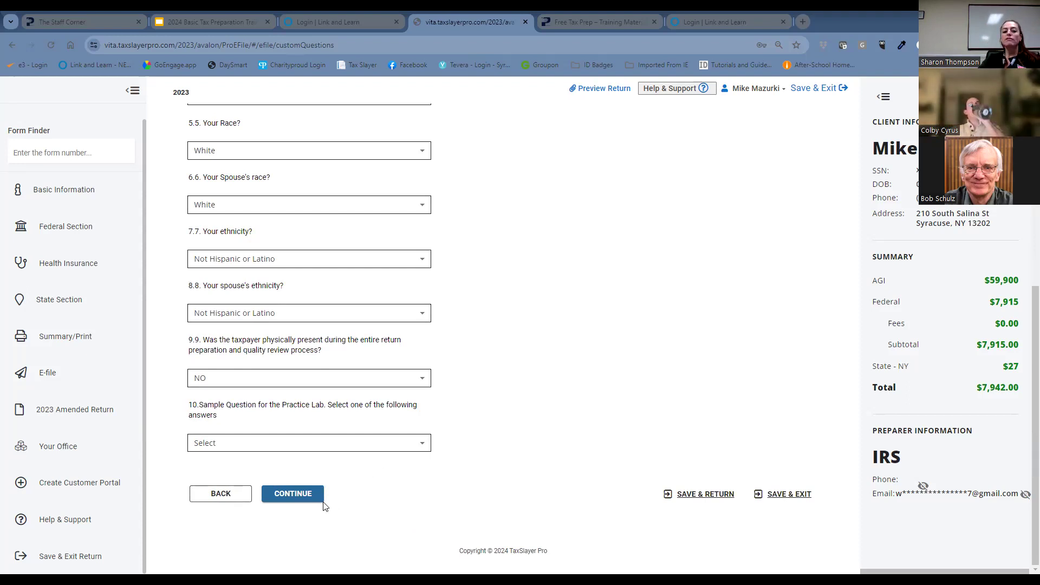
{"action": "left_click", "coordinate": [321, 506]}
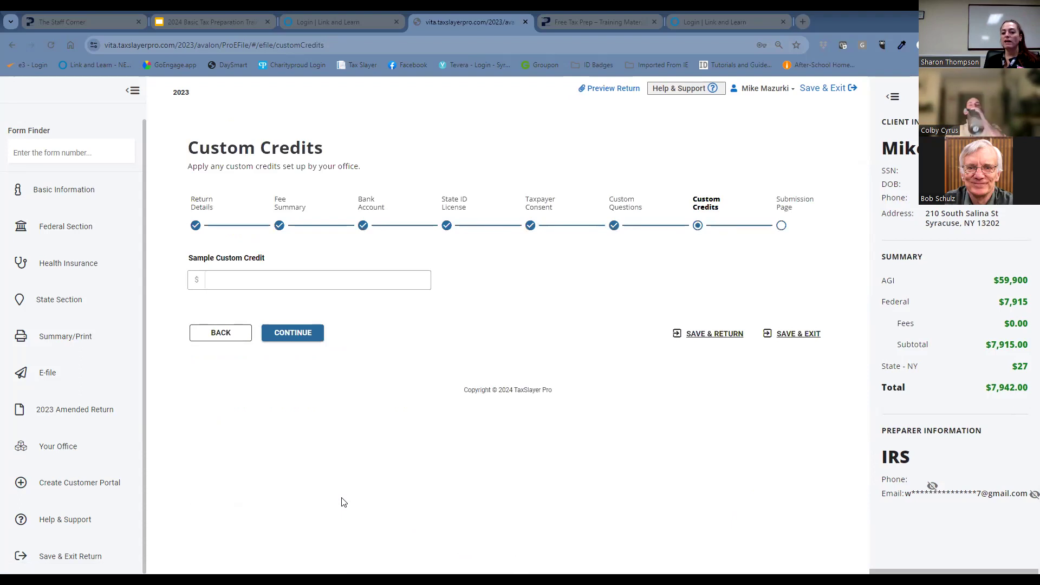
{"action": "left_click", "coordinate": [276, 341]}
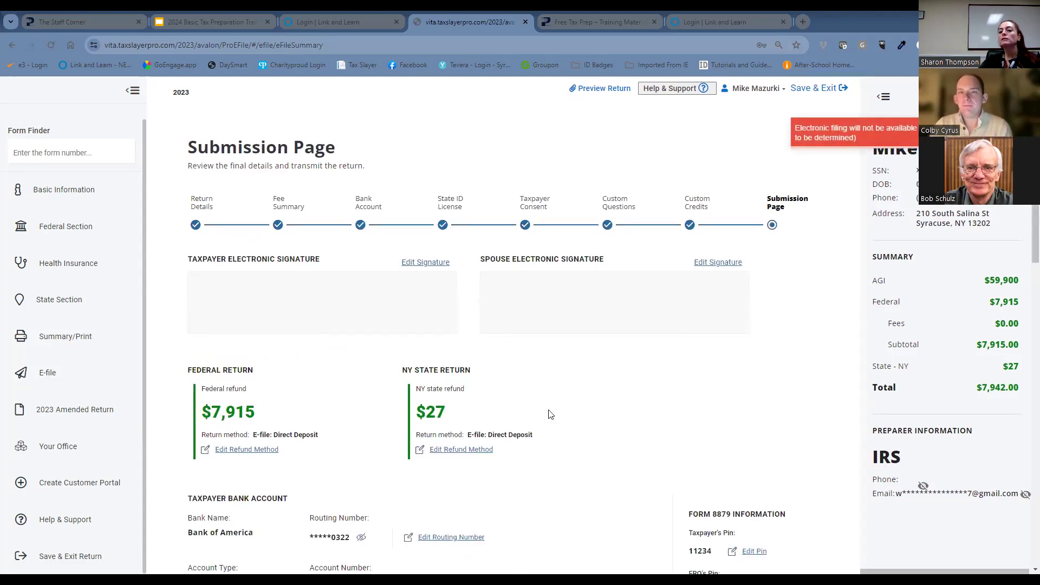
Review the Submission Page's refund, bank, printing, sharing and status tag sections down to the option to mark the return ready for review.
{"action": "scroll", "coordinate": [551, 414], "scroll_direction": "down", "scroll_amount": 8}
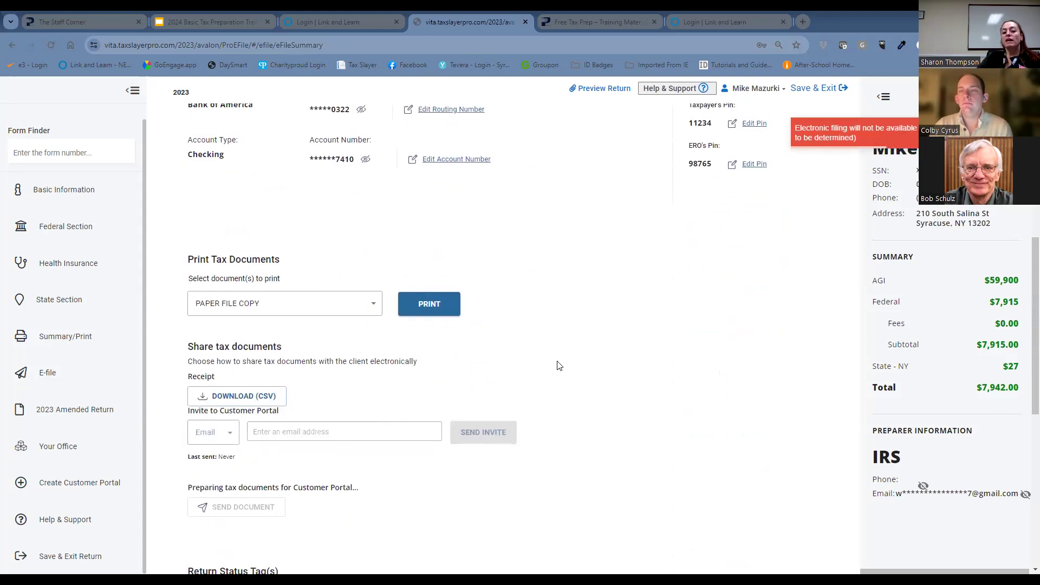
{"action": "scroll", "coordinate": [560, 365], "scroll_direction": "down", "scroll_amount": 3}
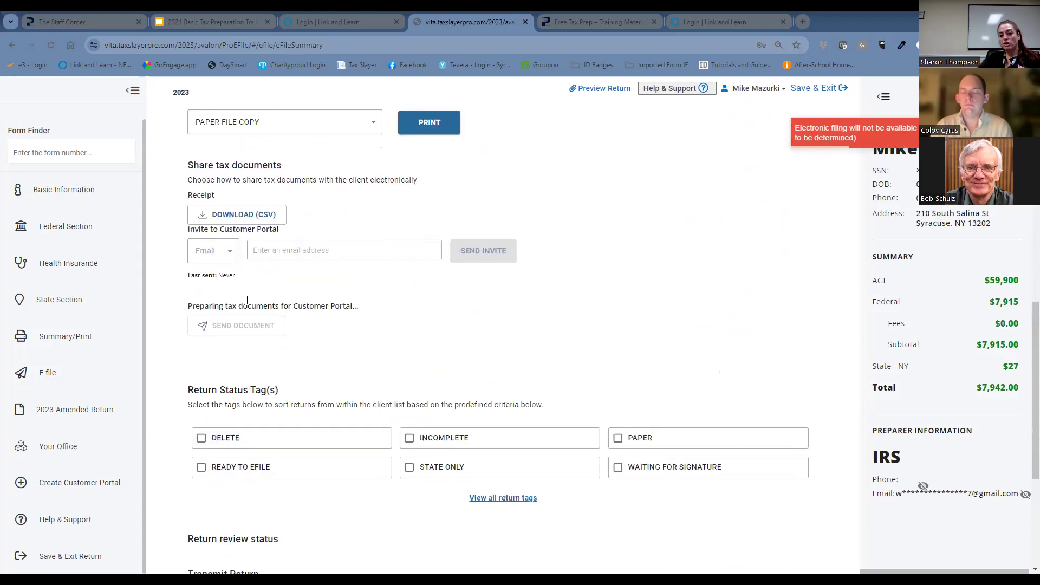
{"action": "scroll", "coordinate": [590, 389], "scroll_direction": "down", "scroll_amount": 2}
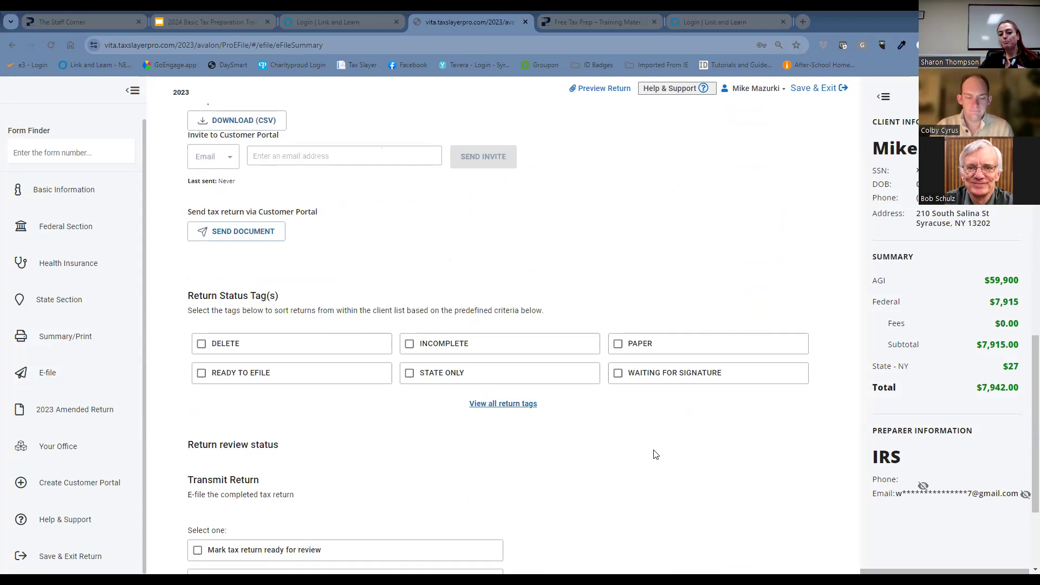
{"action": "scroll", "coordinate": [654, 471], "scroll_direction": "down", "scroll_amount": 2}
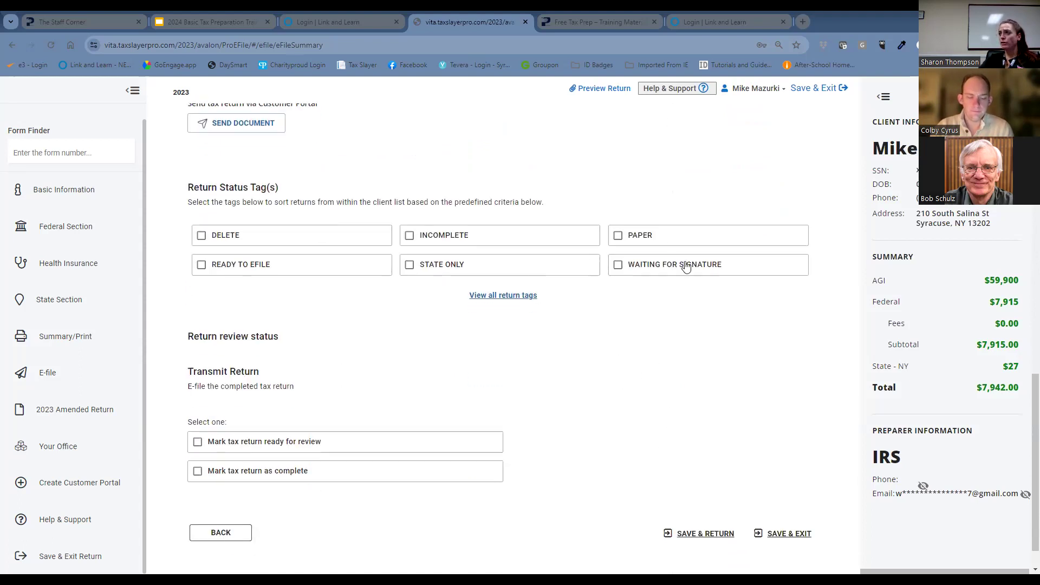
{"action": "left_click", "coordinate": [198, 442]}
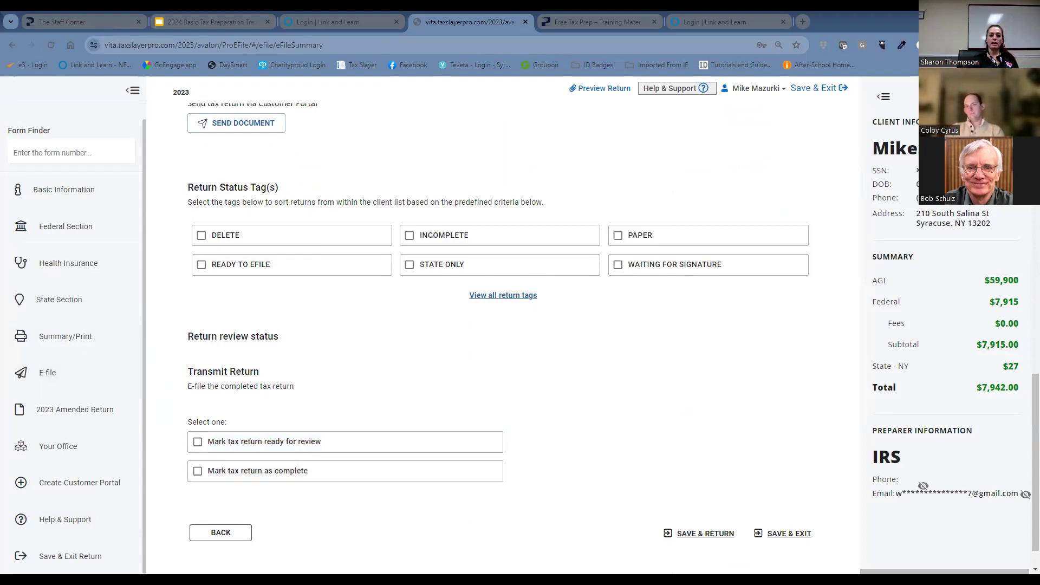
Try the READY TO EFILE tag together with marking the tax return as complete, and clear both selections.
{"action": "left_click", "coordinate": [201, 264]}
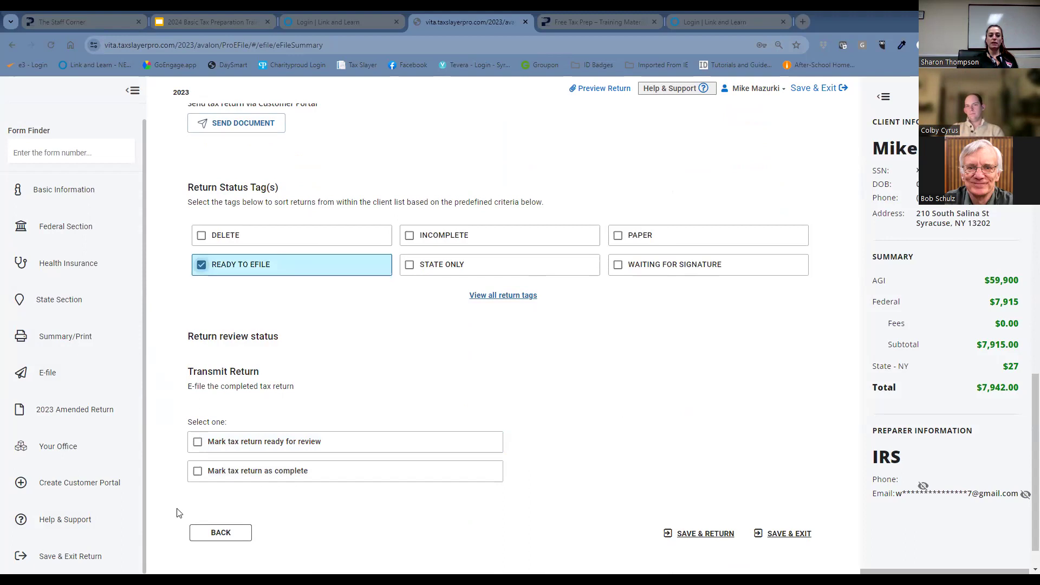
{"action": "left_click", "coordinate": [197, 471]}
{"action": "left_click", "coordinate": [197, 431]}
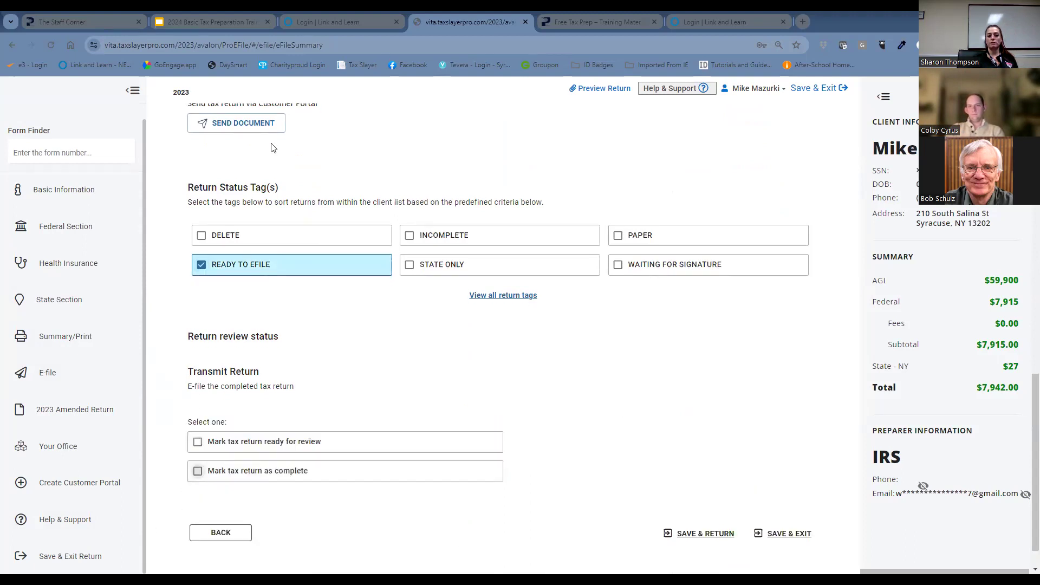
{"action": "left_click", "coordinate": [201, 265]}
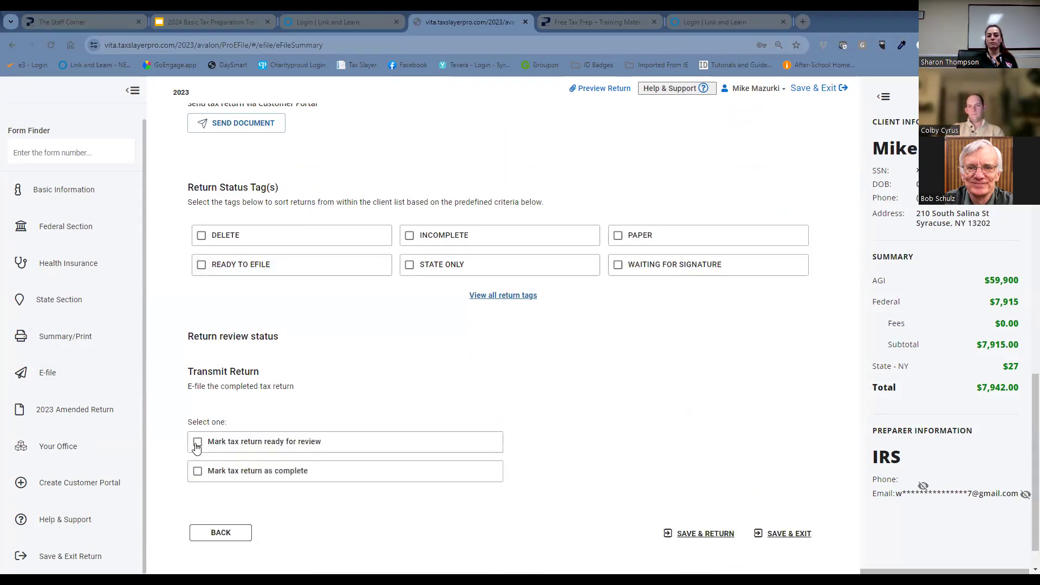
Mark the tax return ready for review, and save and exit the return.
{"action": "left_click", "coordinate": [198, 441]}
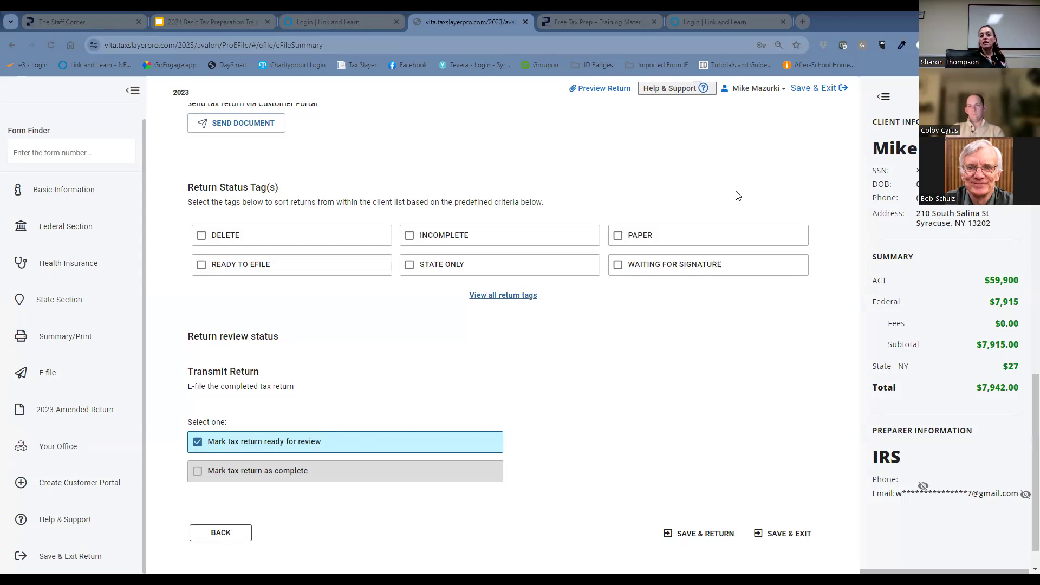
{"action": "left_click", "coordinate": [802, 90]}
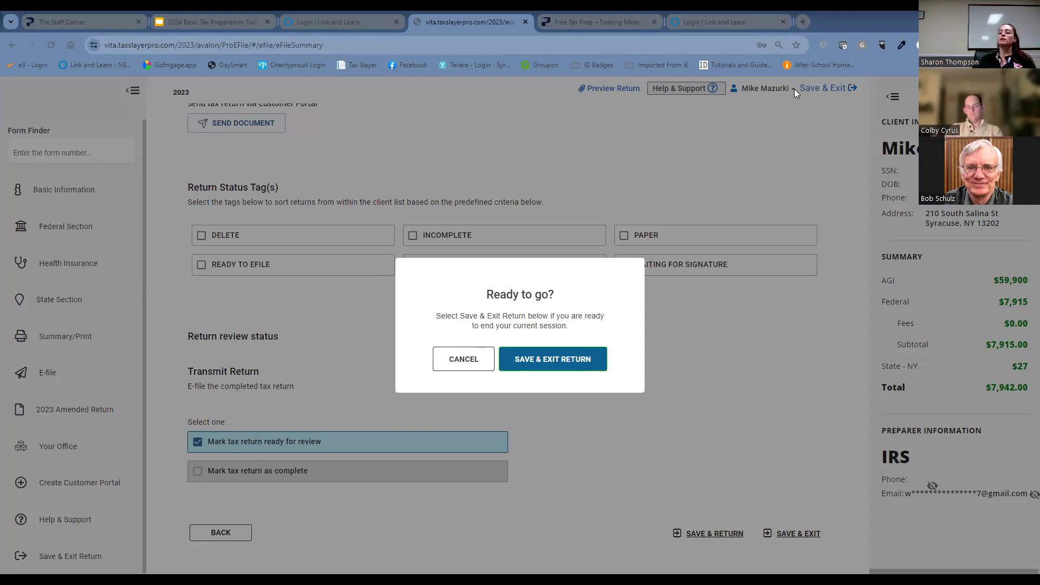
{"action": "left_click", "coordinate": [542, 365]}
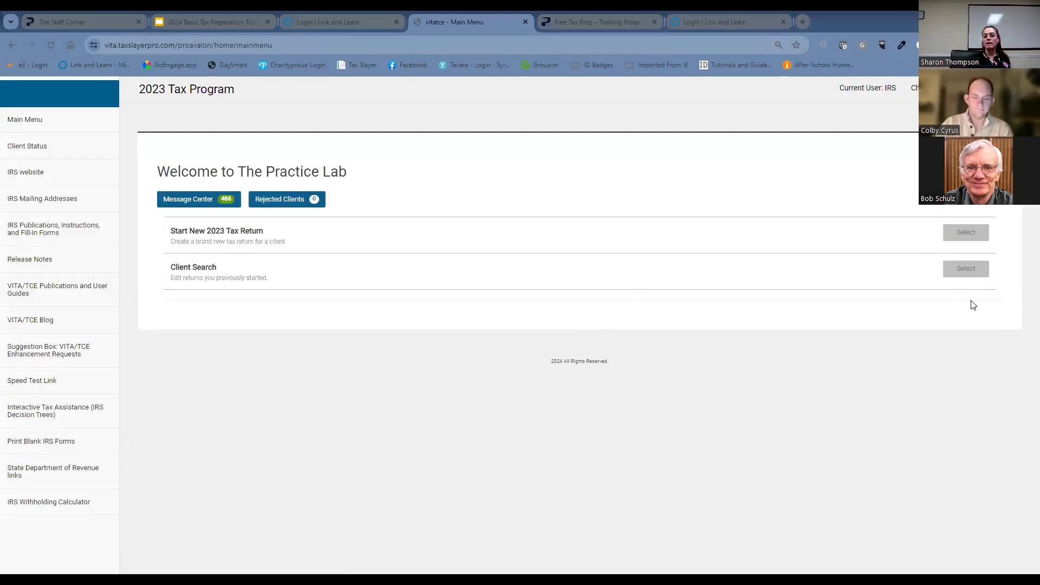
Open Client Search, look through the Office Client List of 2023 returns, and return to the Main Menu.
{"action": "left_click", "coordinate": [965, 270]}
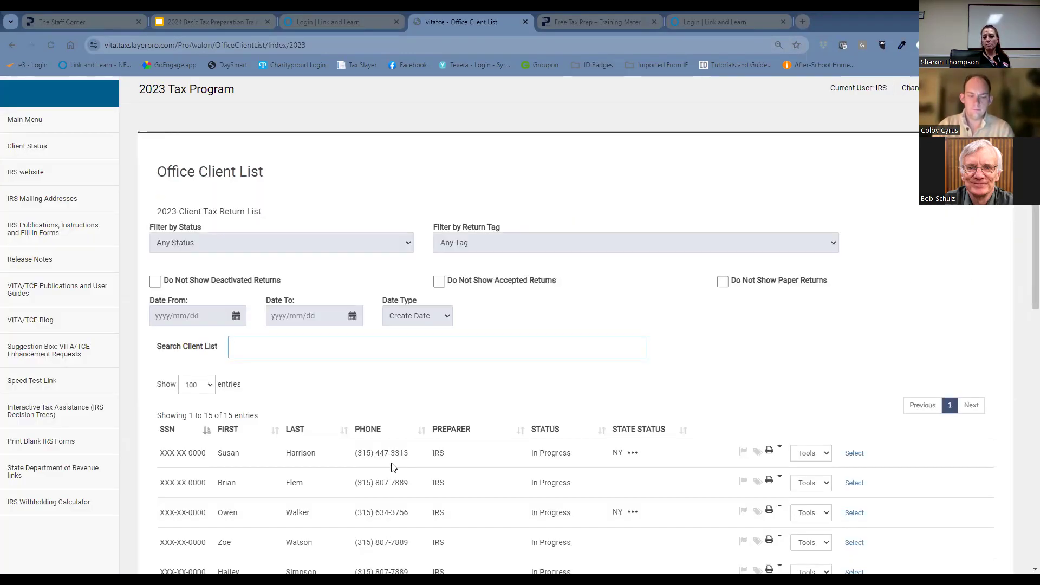
{"action": "scroll", "coordinate": [390, 465], "scroll_direction": "down", "scroll_amount": 3}
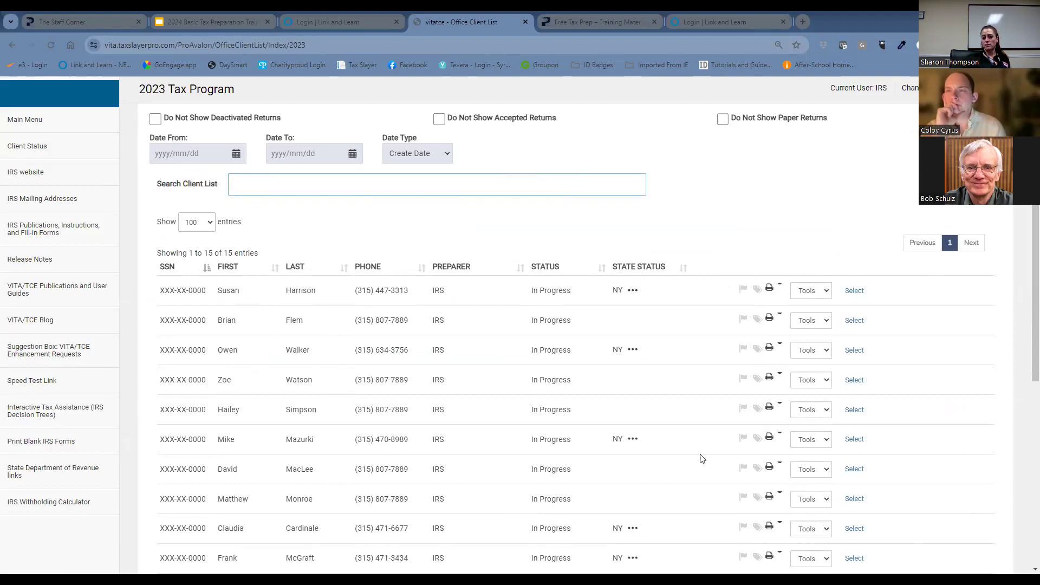
{"action": "scroll", "coordinate": [542, 401], "scroll_direction": "down", "scroll_amount": 2}
{"action": "scroll", "coordinate": [533, 405], "scroll_direction": "down", "scroll_amount": 2}
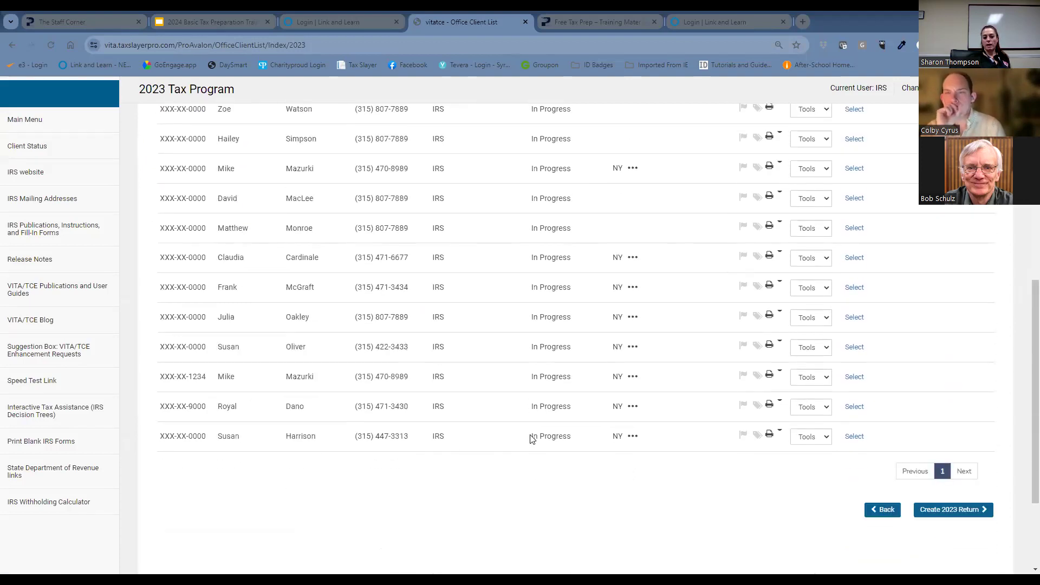
{"action": "scroll", "coordinate": [417, 453], "scroll_direction": "up", "scroll_amount": 7}
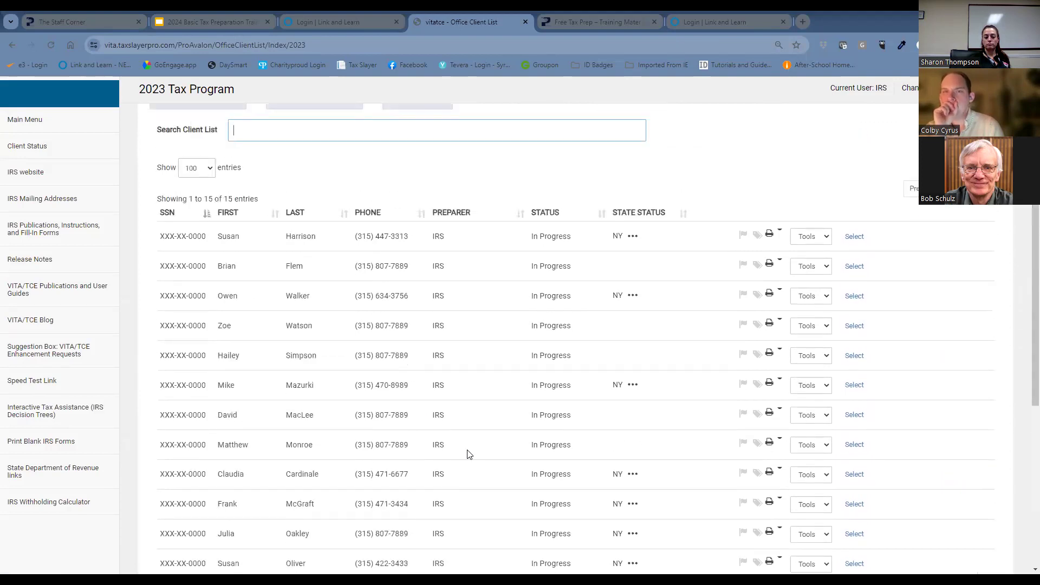
{"action": "left_click", "coordinate": [25, 120]}
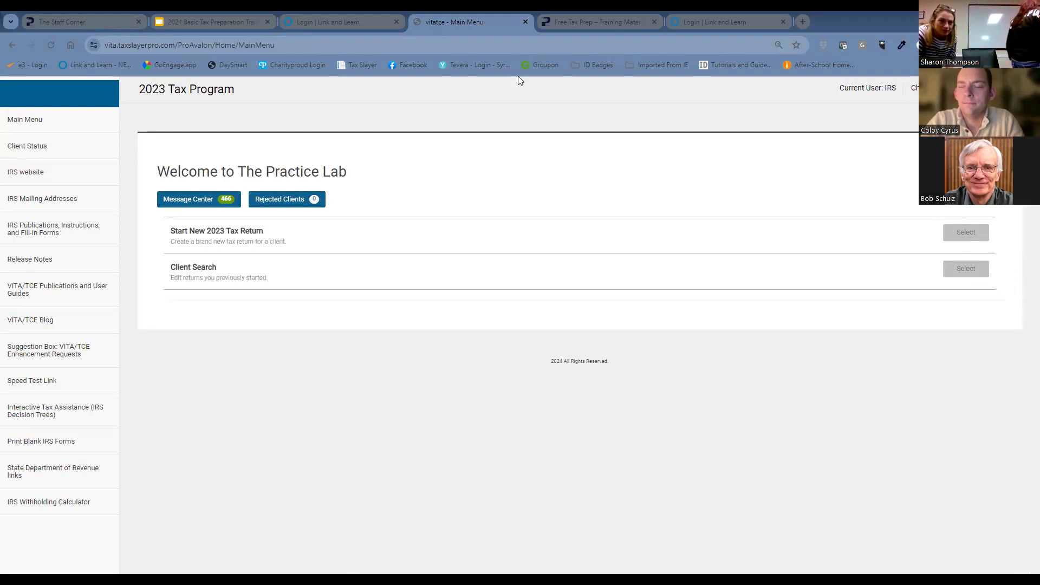
Switch to the 2024 Basic Tax Preparation Training deck in Google Slides and present the "What's next?" slide as a slideshow.
{"action": "left_click", "coordinate": [252, 15]}
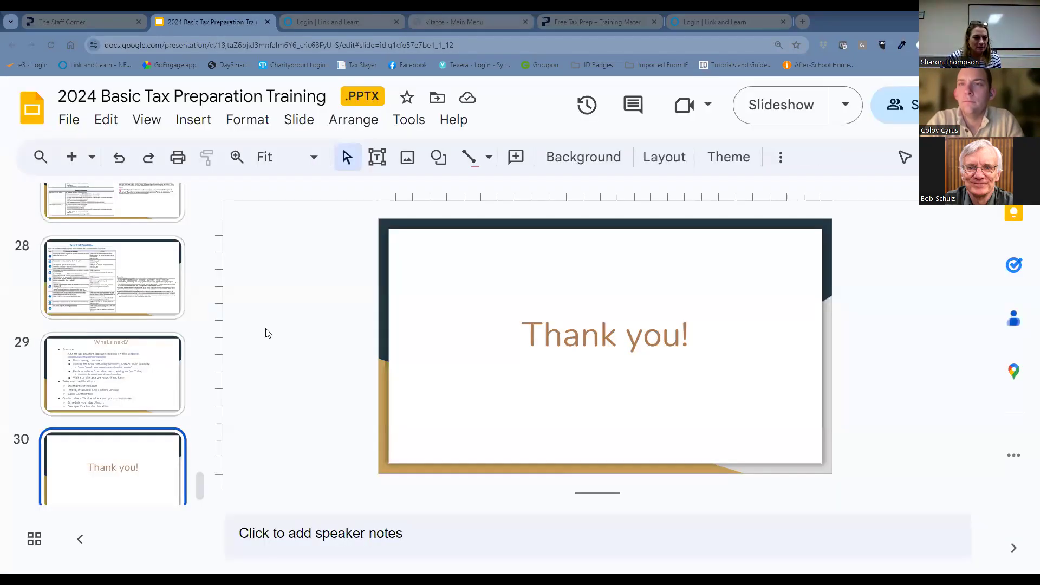
{"action": "left_click", "coordinate": [149, 346]}
{"action": "scroll", "coordinate": [149, 345], "scroll_direction": "up", "scroll_amount": 1}
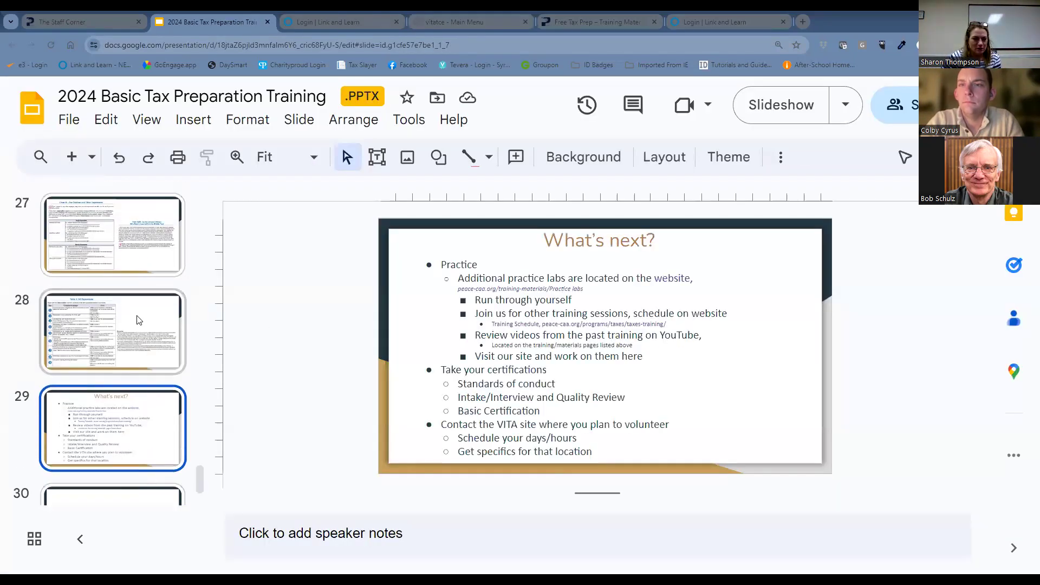
{"action": "left_click", "coordinate": [138, 321]}
{"action": "left_click", "coordinate": [153, 438]}
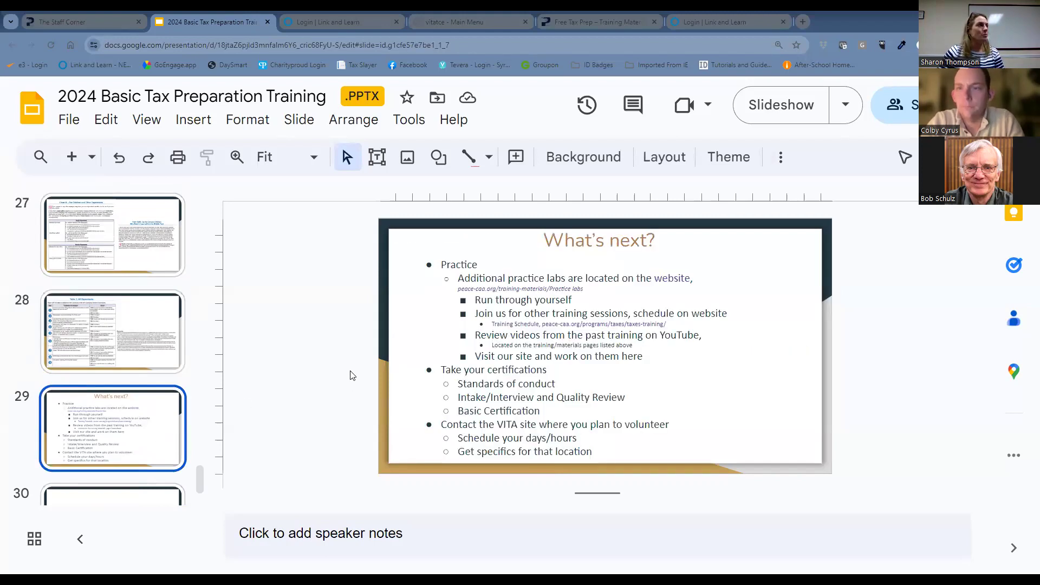
{"action": "left_click", "coordinate": [780, 104]}
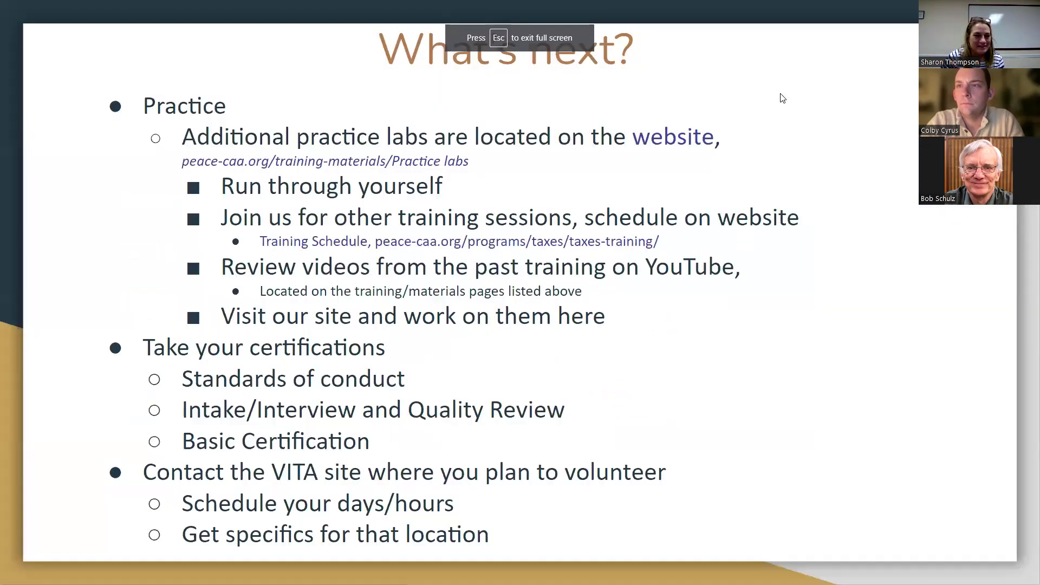